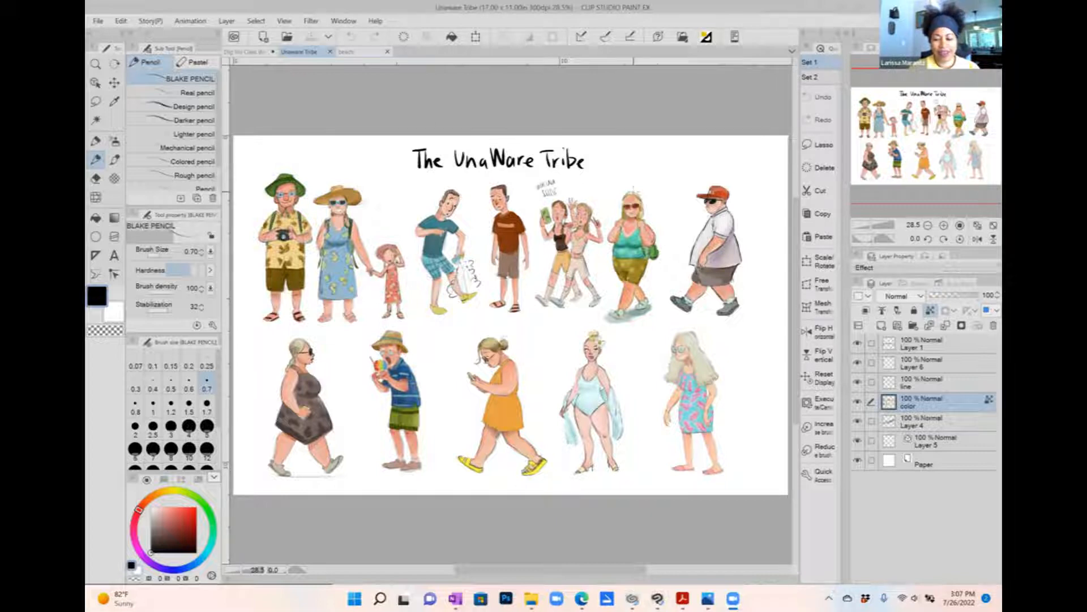
# Step: View the beach drawing, and open the first student's thumbnail sheet from the WEEK 3 homework folder in Google Drive
pyautogui.click(348, 51)
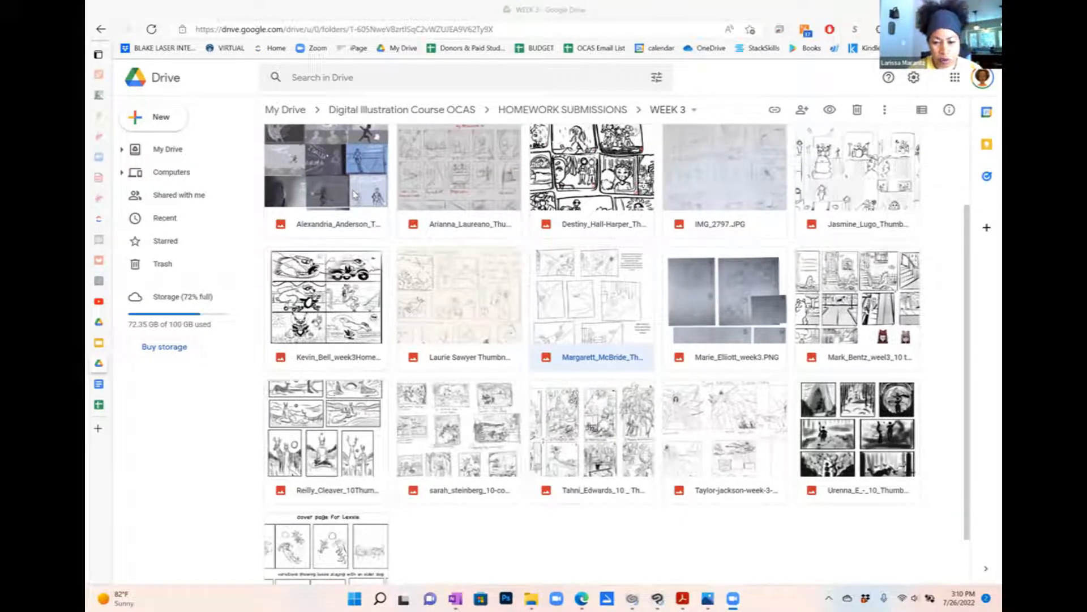
pyautogui.click(353, 195)
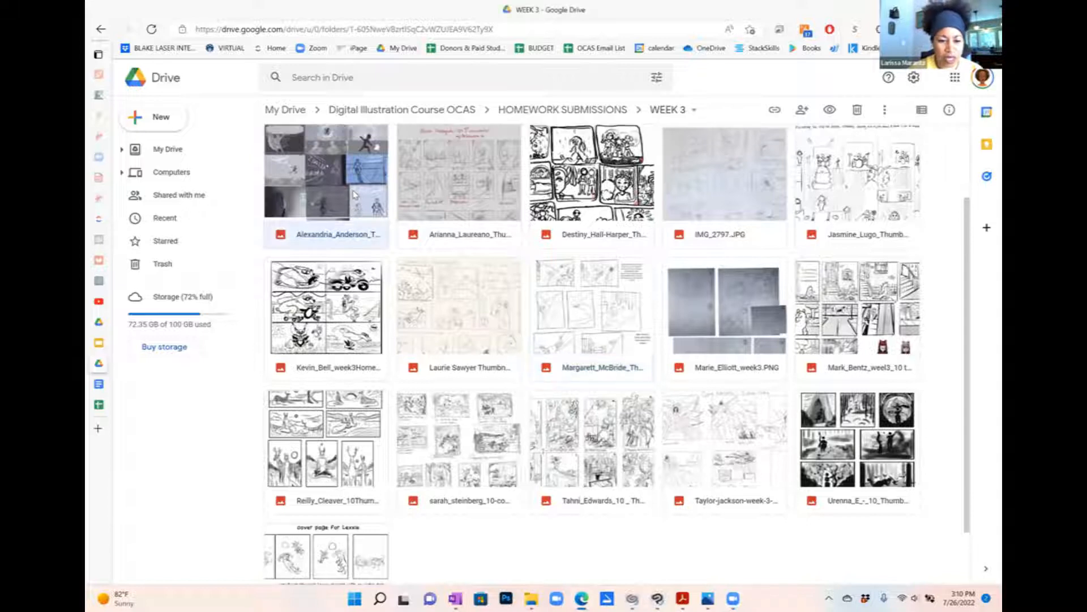
pyautogui.doubleClick(354, 194)
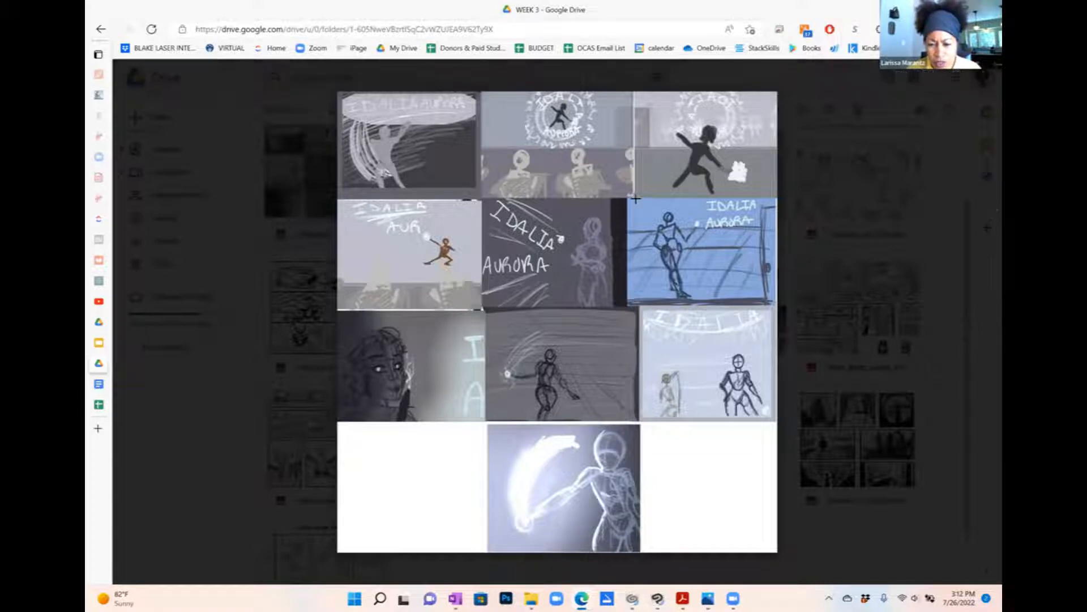
# Step: Highlight the blue panel as a comment area, discard the comment, and reopen the same thumbnail sheet
pyautogui.moveTo(636, 199); pyautogui.dragTo(771, 304)
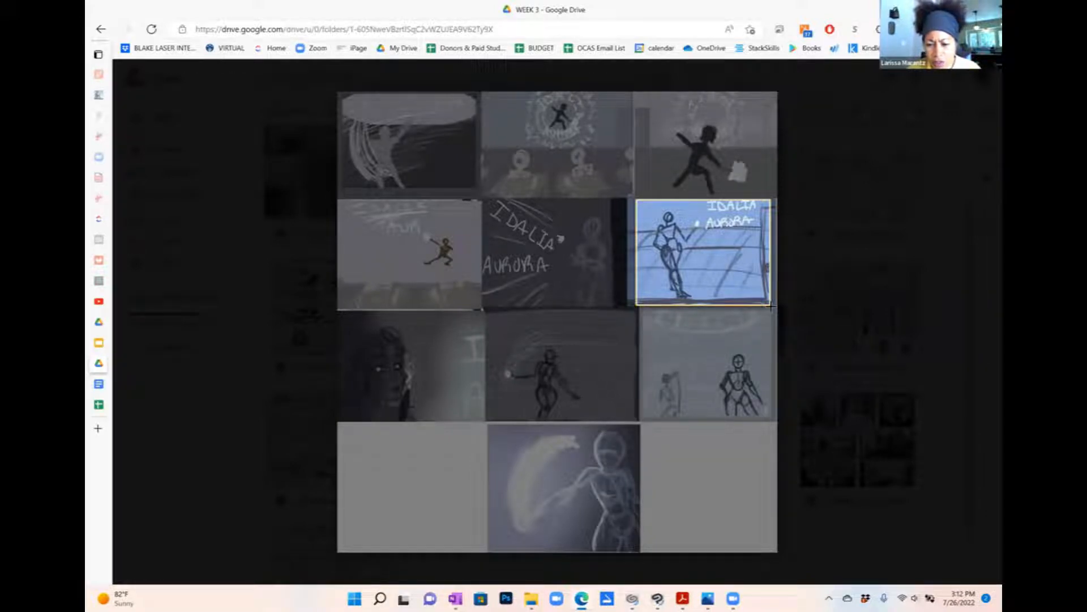
pyautogui.click(803, 333)
pyautogui.press('Escape')
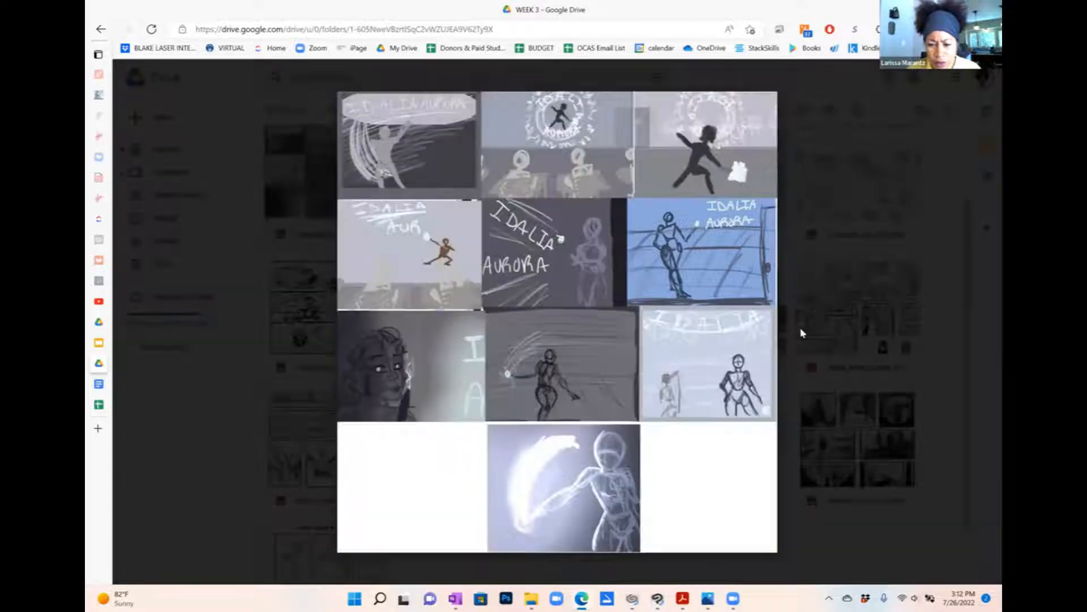
pyautogui.press('Escape')
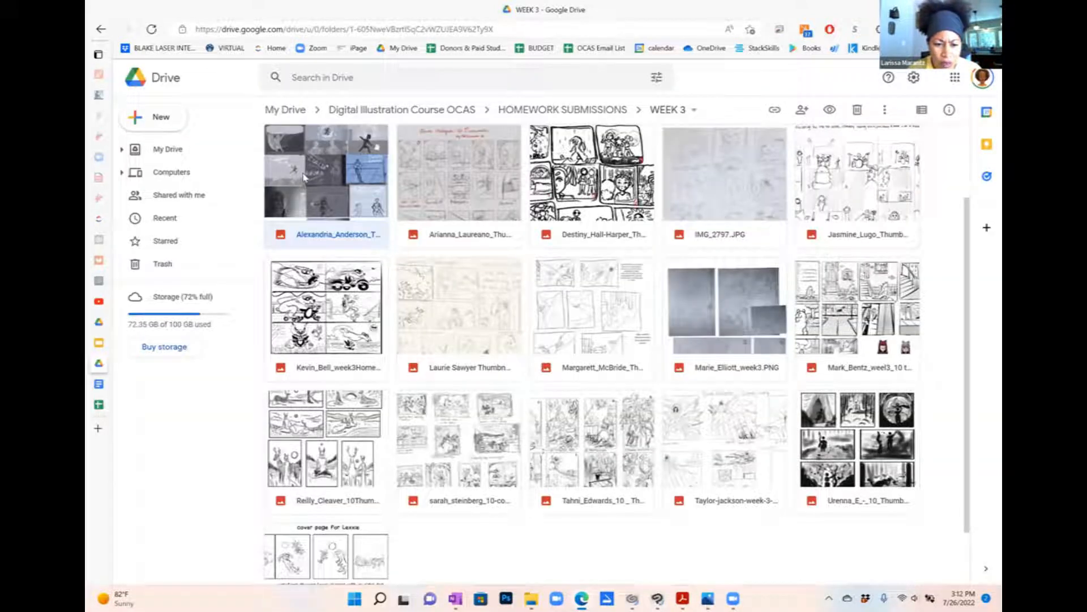
pyautogui.doubleClick(305, 177)
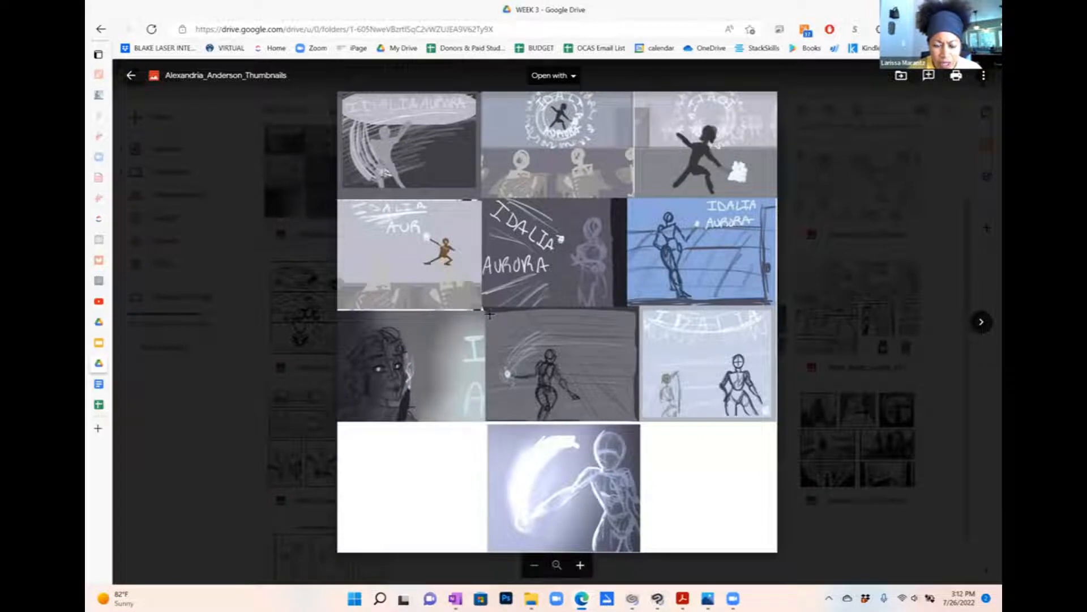
# Step: Highlight the third row's middle panel as a comment area, discard the comment, and close the thumbnail sheet
pyautogui.moveTo(490, 315)
pyautogui.mouseDown()
pyautogui.moveTo(609, 419)
pyautogui.moveTo(641, 422)
pyautogui.mouseUp()
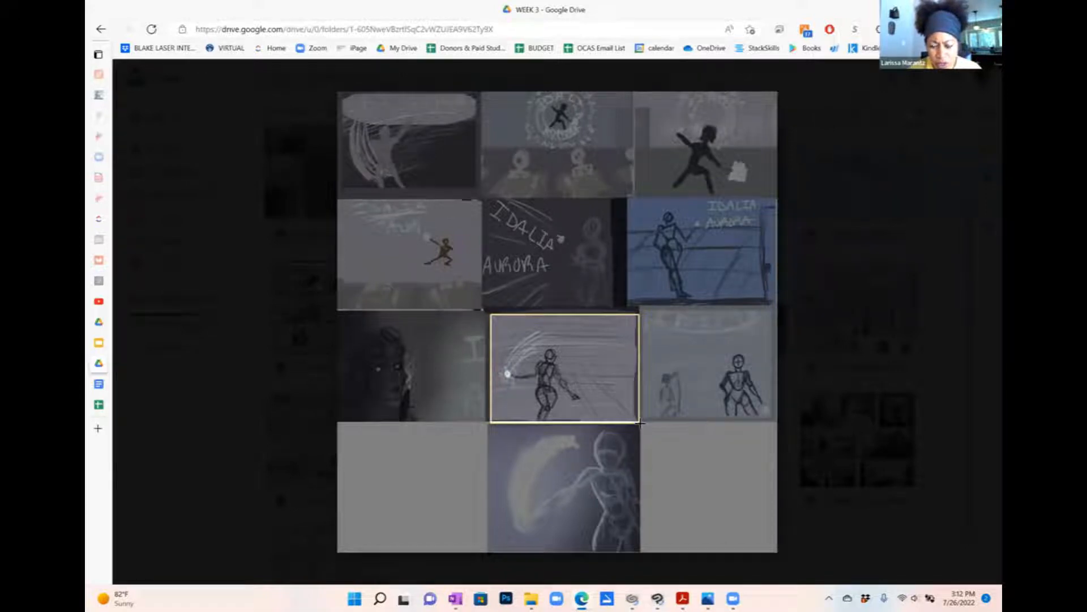
pyautogui.moveTo(640, 422); pyautogui.dragTo(640, 422)
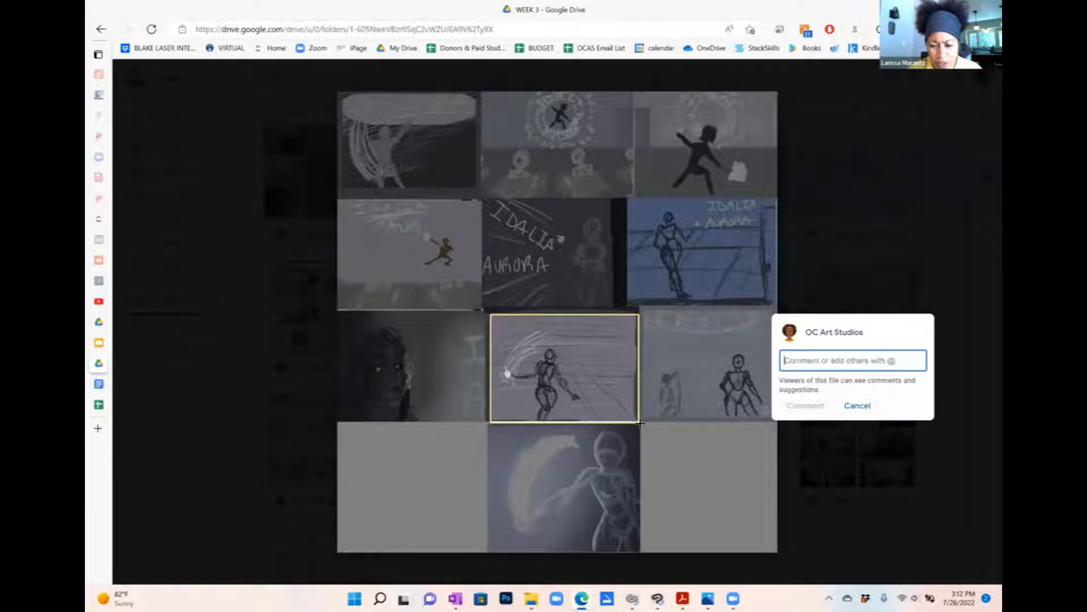
pyautogui.click(844, 408)
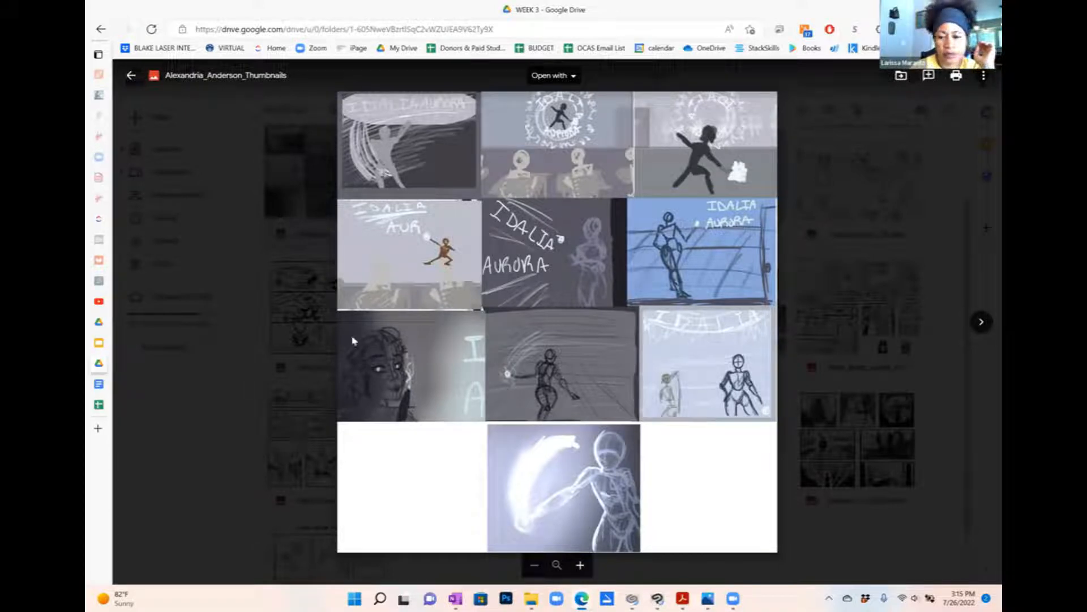
pyautogui.click(128, 77)
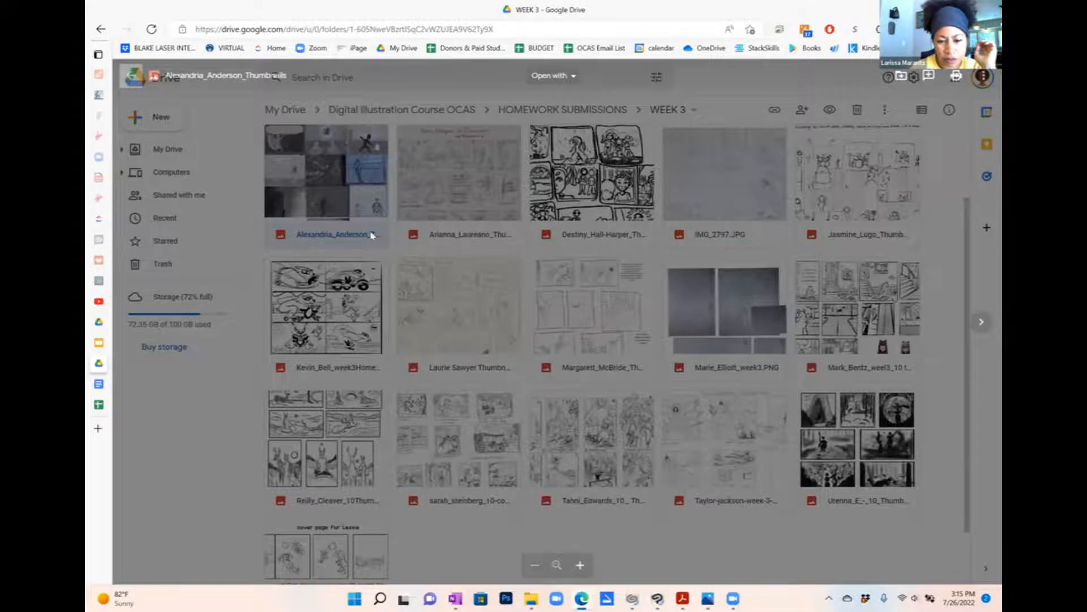
# Step: Open the last submission in the folder, "cover page for Lexxie", and capture its whole thumbnail sheet as a screen snip
pyautogui.scroll(-1, 522, 329)
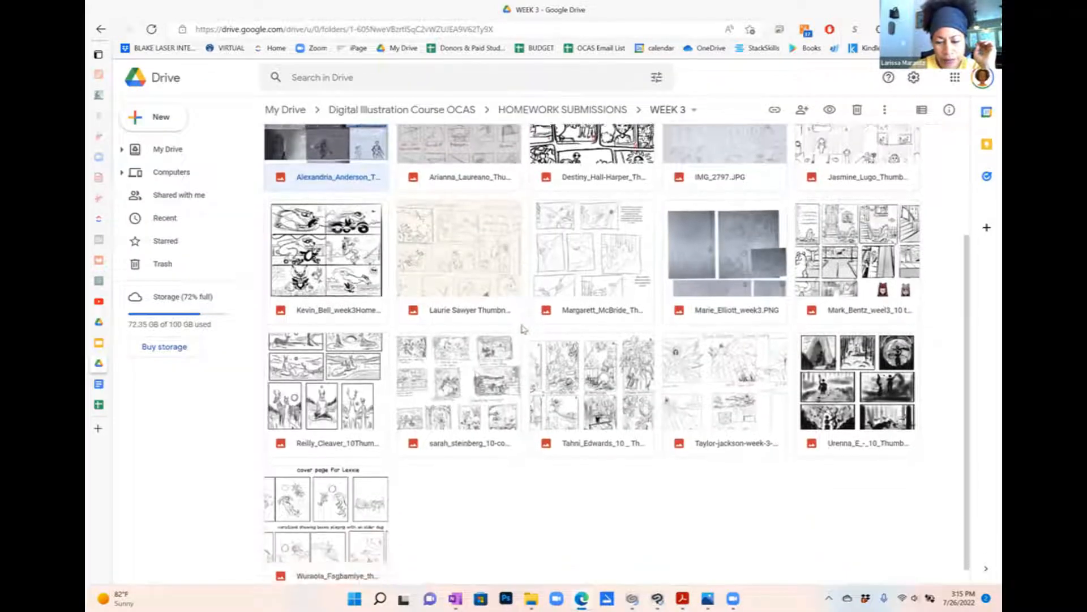
pyautogui.scroll(2, 521, 329)
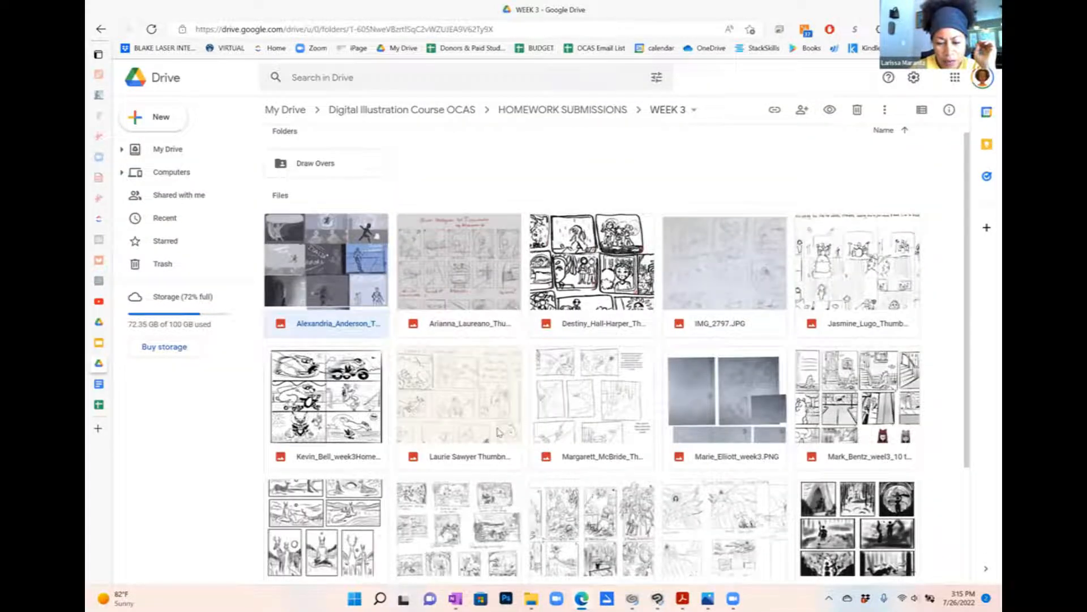
pyautogui.scroll(-3, 522, 329)
pyautogui.click(359, 506)
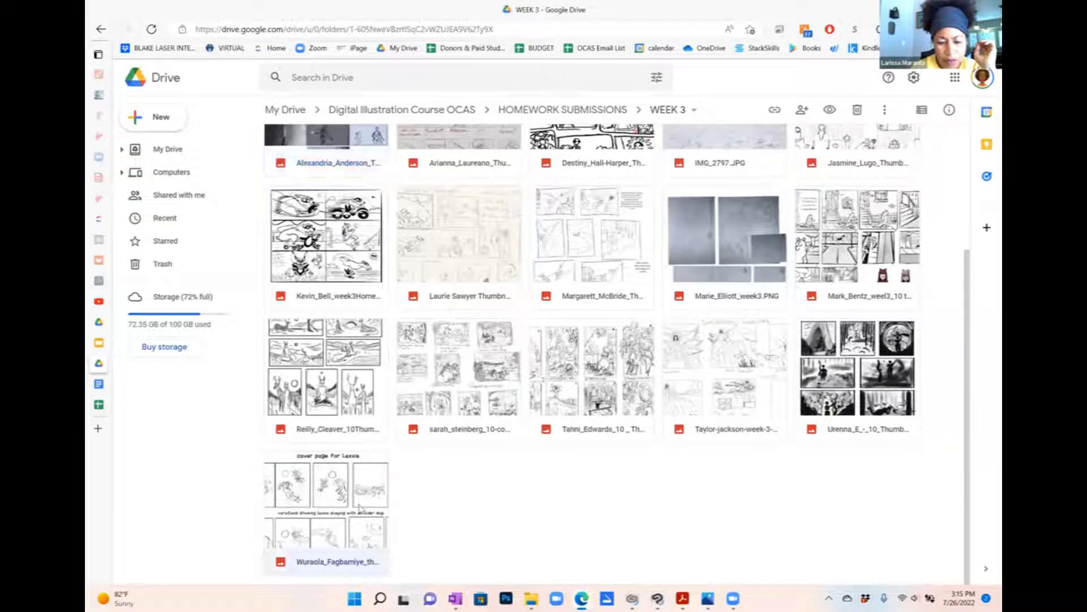
pyautogui.doubleClick(359, 506)
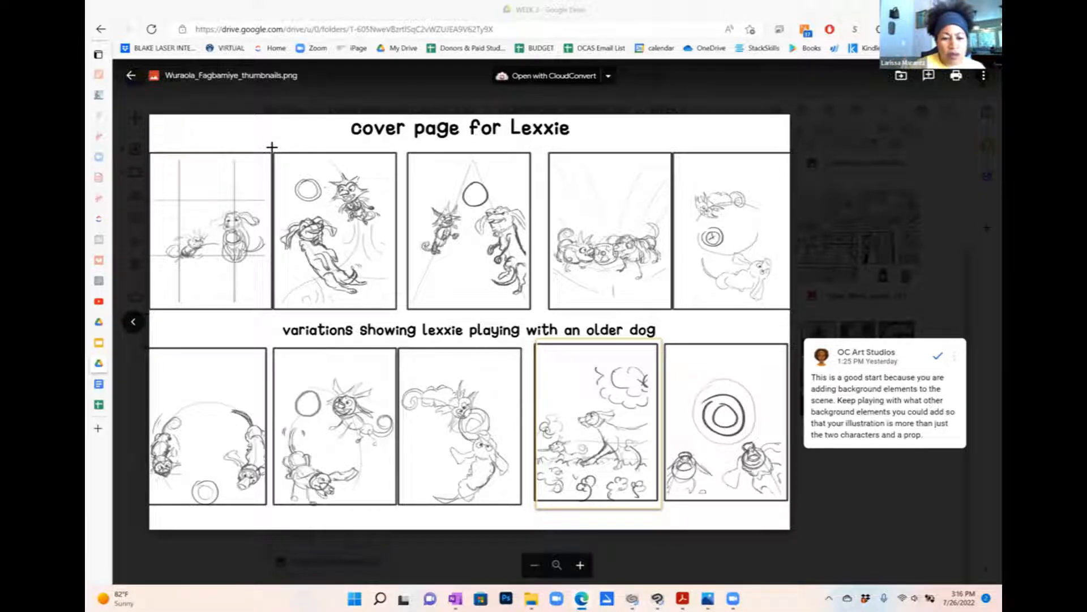
pyautogui.press('shift+super+s')
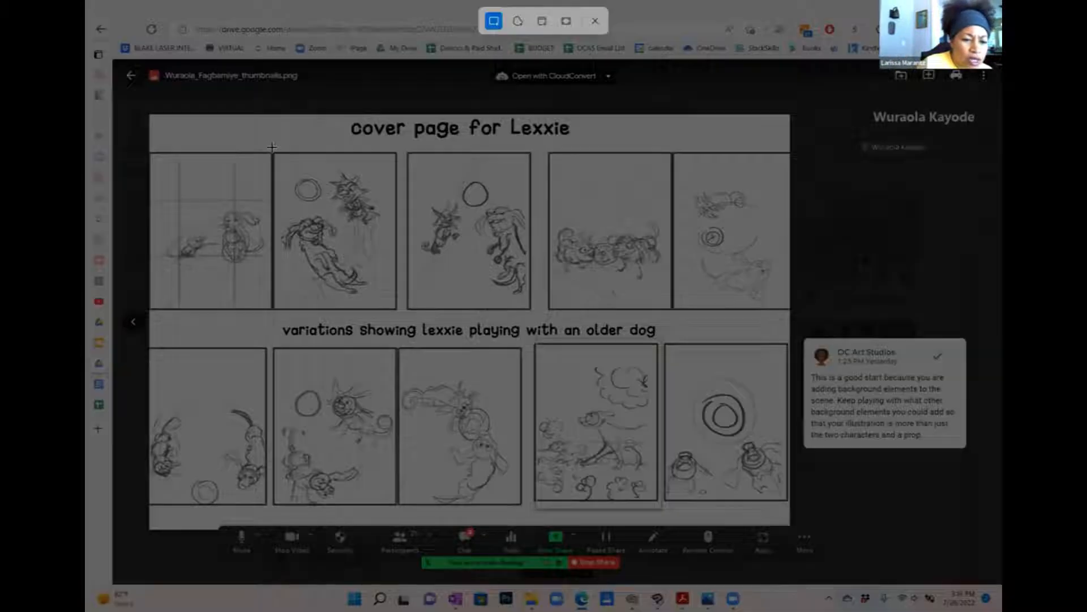
pyautogui.moveTo(157, 127)
pyautogui.mouseDown()
pyautogui.moveTo(620, 465)
pyautogui.moveTo(786, 523)
pyautogui.mouseUp()
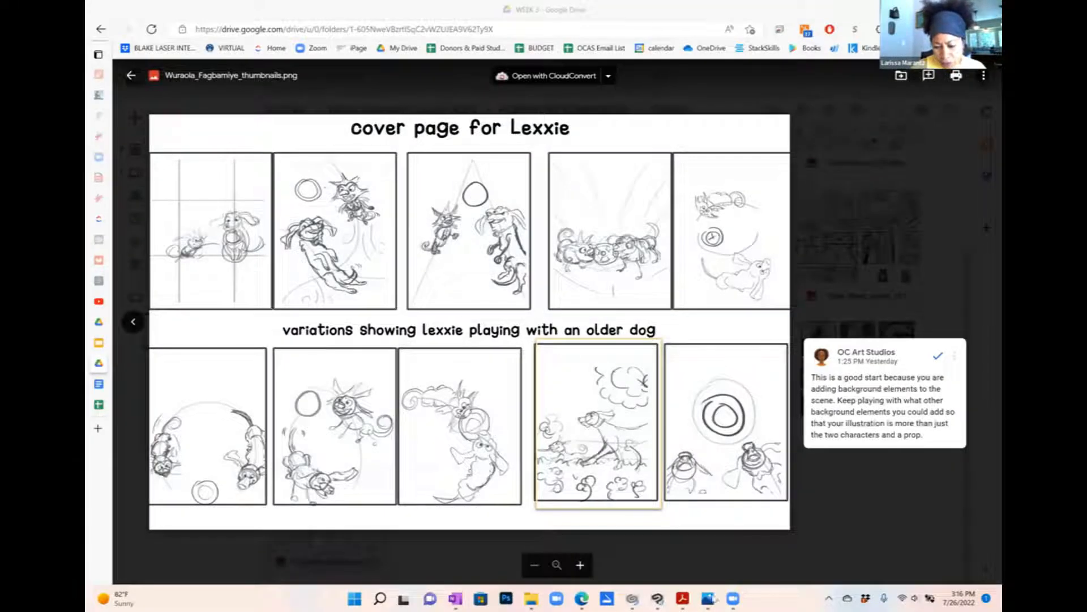
# Step: Switch to Clip Studio Paint and close the beach and Unaware Tribe documents
pyautogui.moveTo(712, 599)
pyautogui.moveTo(657, 599)
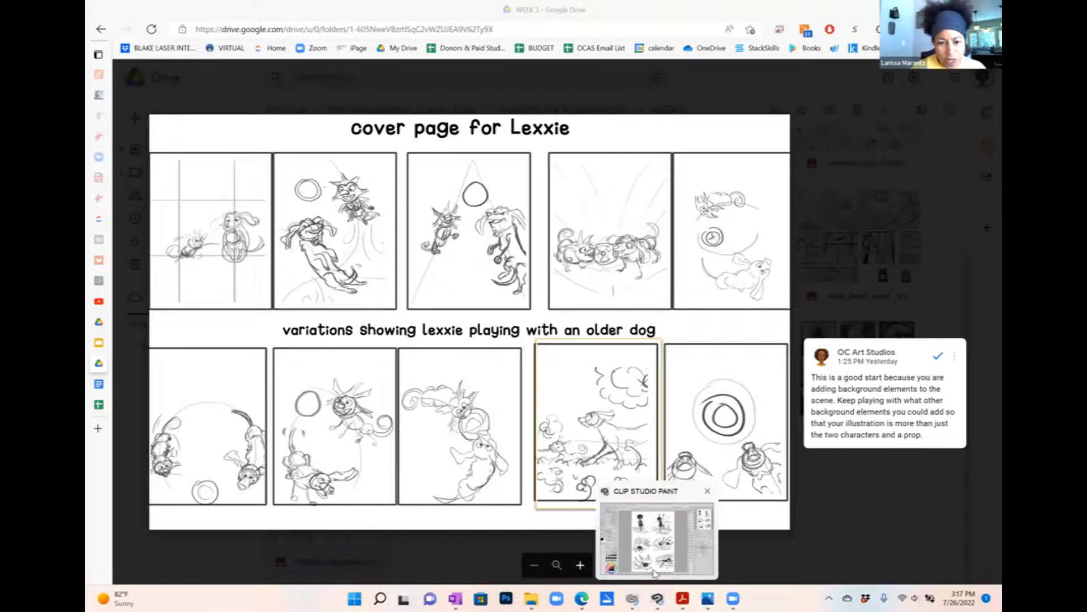
pyautogui.click(656, 572)
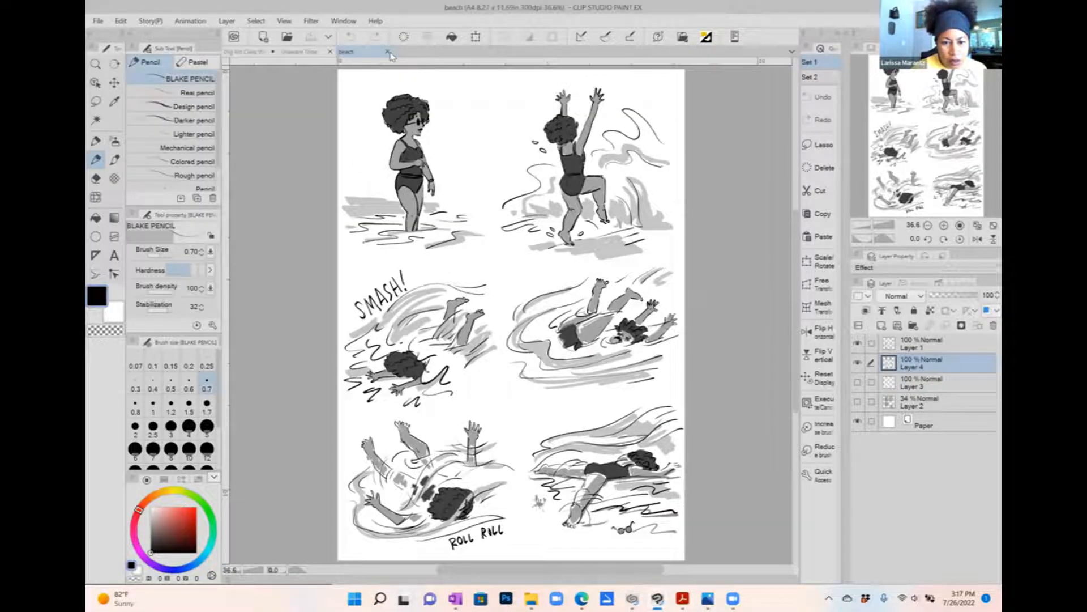
pyautogui.click(387, 51)
pyautogui.click(330, 51)
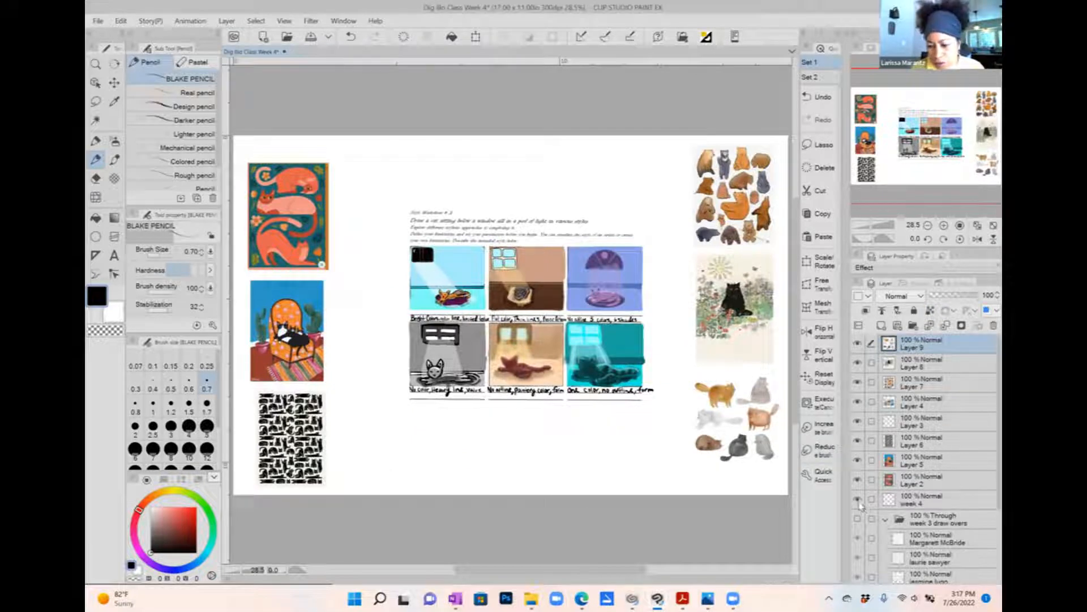
# Step: Hide the week 4 layer and Layers 2 through 9 so the canvas is blank
pyautogui.moveTo(858, 499); pyautogui.dragTo(869, 321)
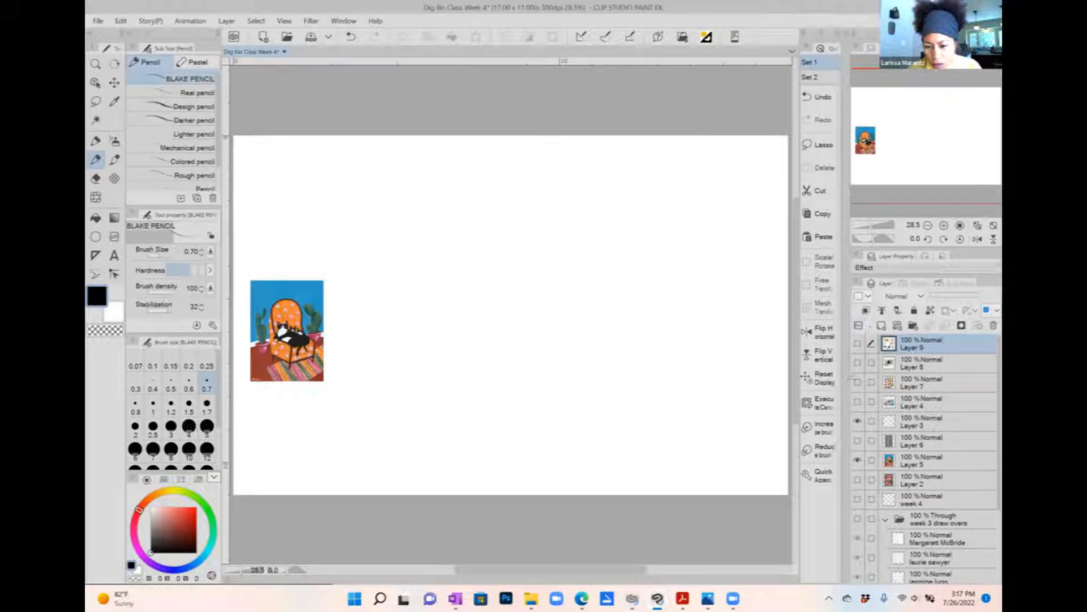
pyautogui.click(858, 421)
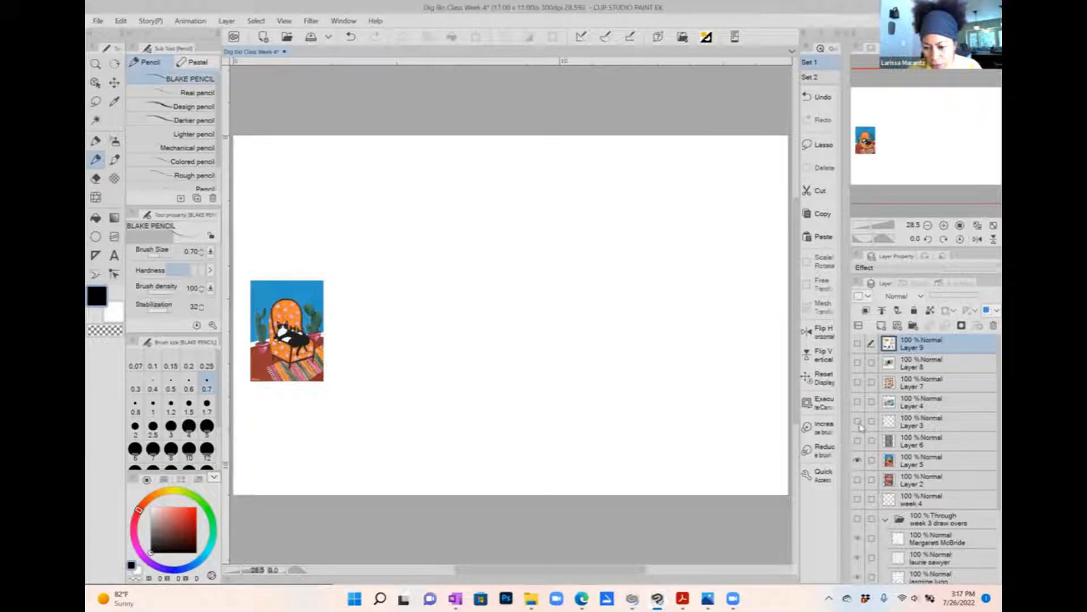
pyautogui.click(858, 460)
# Step: Group the week 4 layer and Layers 2 through 9 into one folder and hide that folder
pyautogui.click(906, 487)
pyautogui.moveTo(872, 500); pyautogui.dragTo(874, 353)
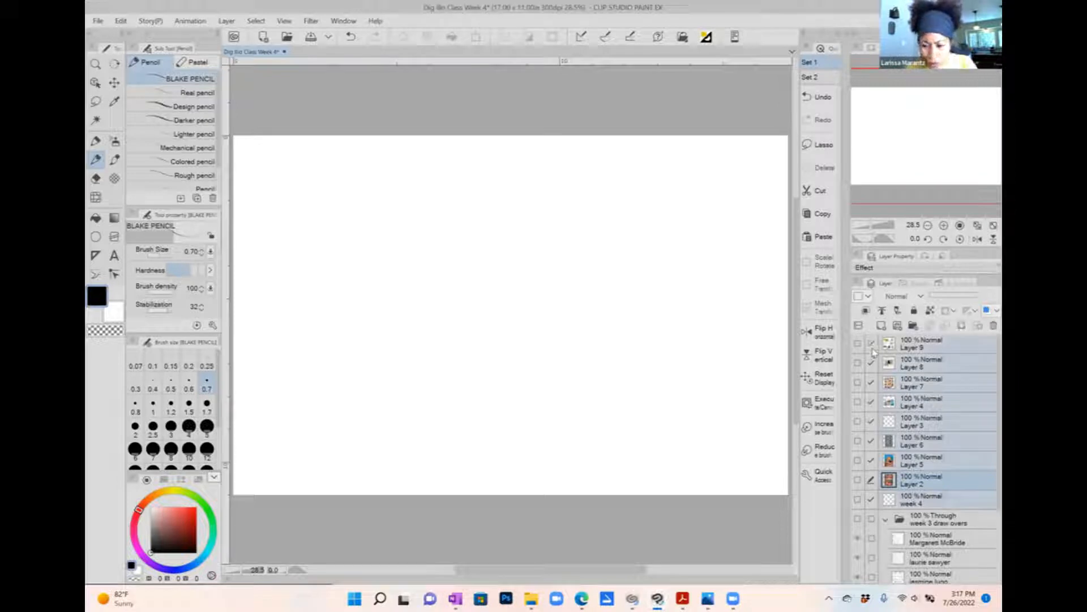
pyautogui.hotkey('ctrl', 'g')
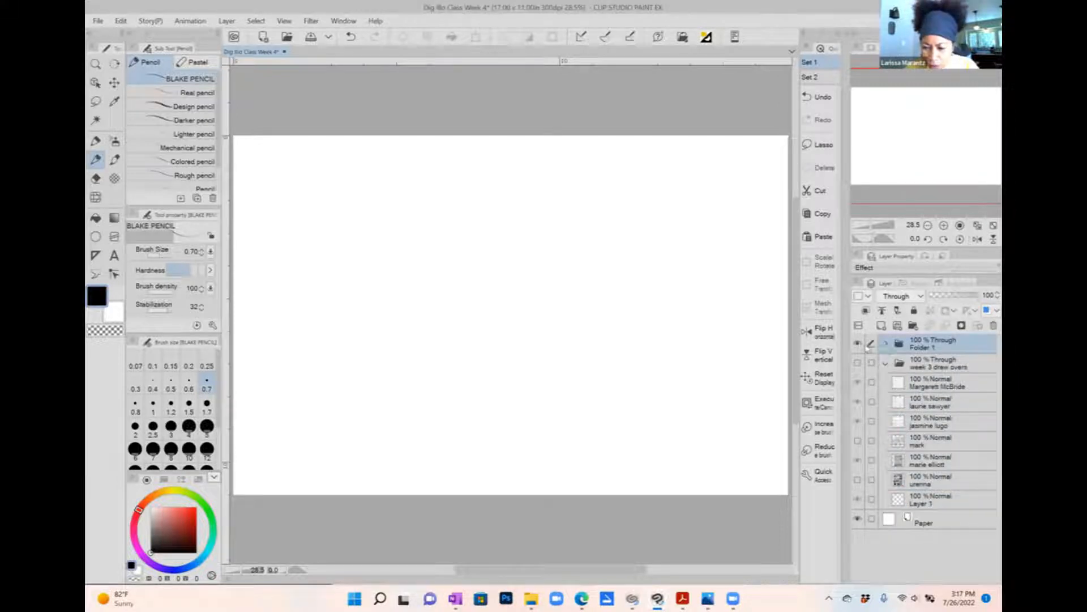
pyautogui.click(858, 343)
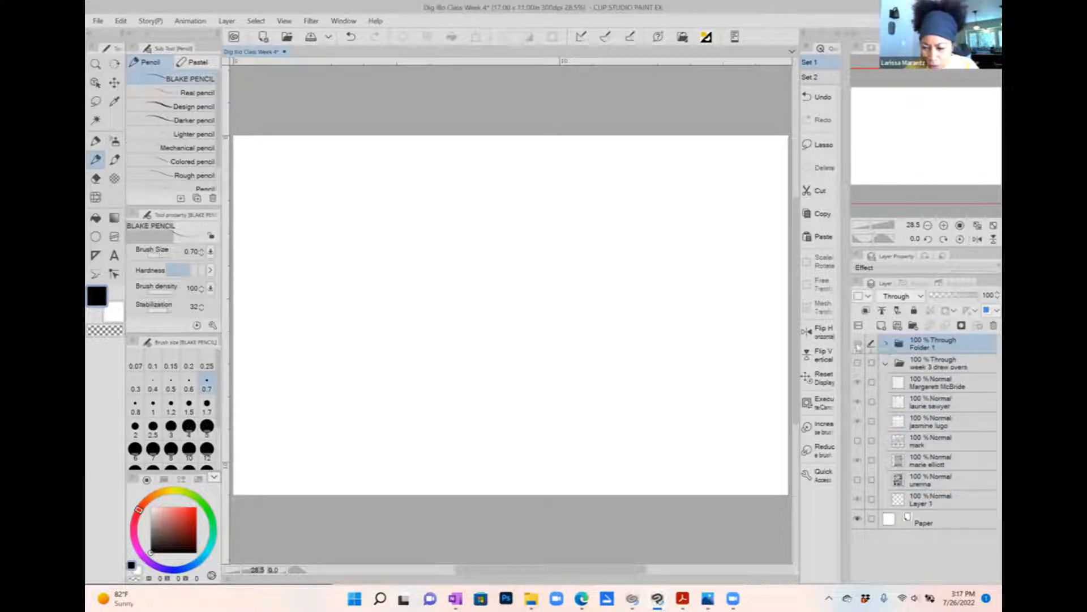
pyautogui.click(887, 365)
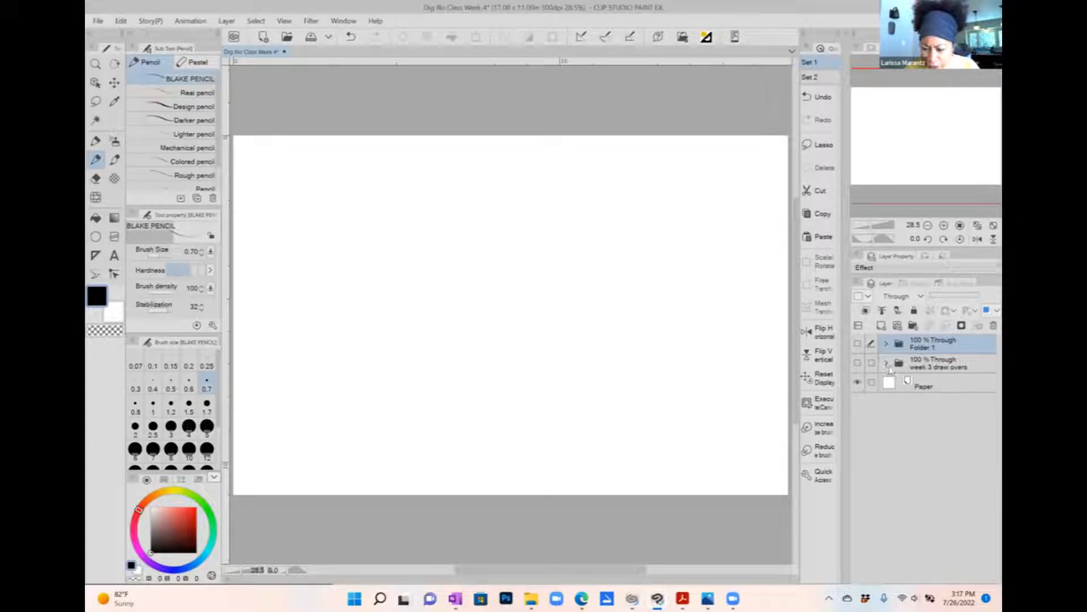
pyautogui.click(887, 366)
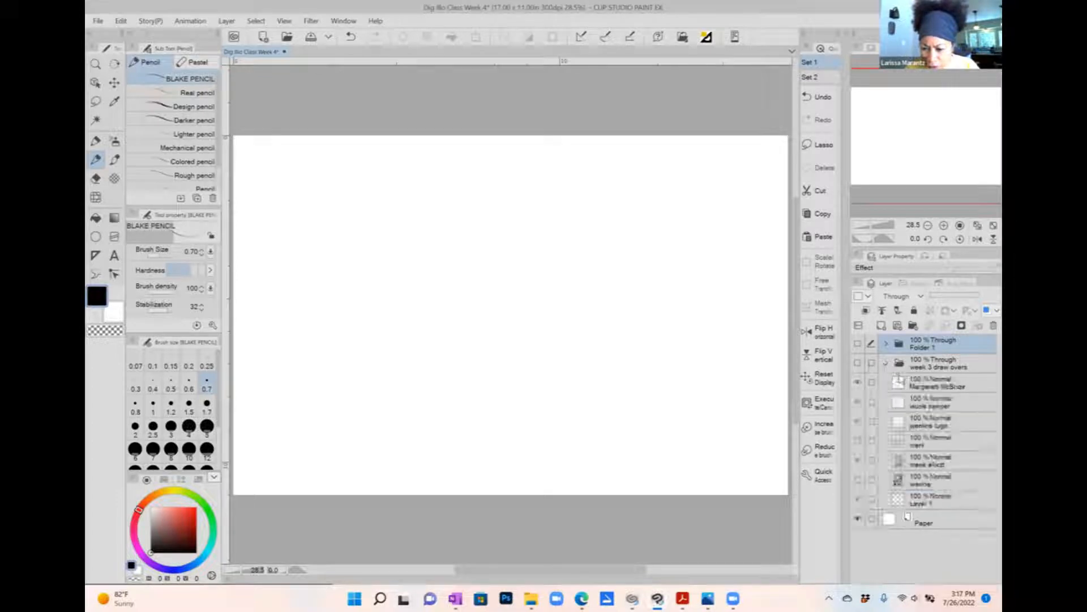
# Step: Add an empty layer and paste the captured Lexxie thumbnail sheet above it, enlarged to fill most of the canvas
pyautogui.click(881, 326)
pyautogui.click(881, 326)
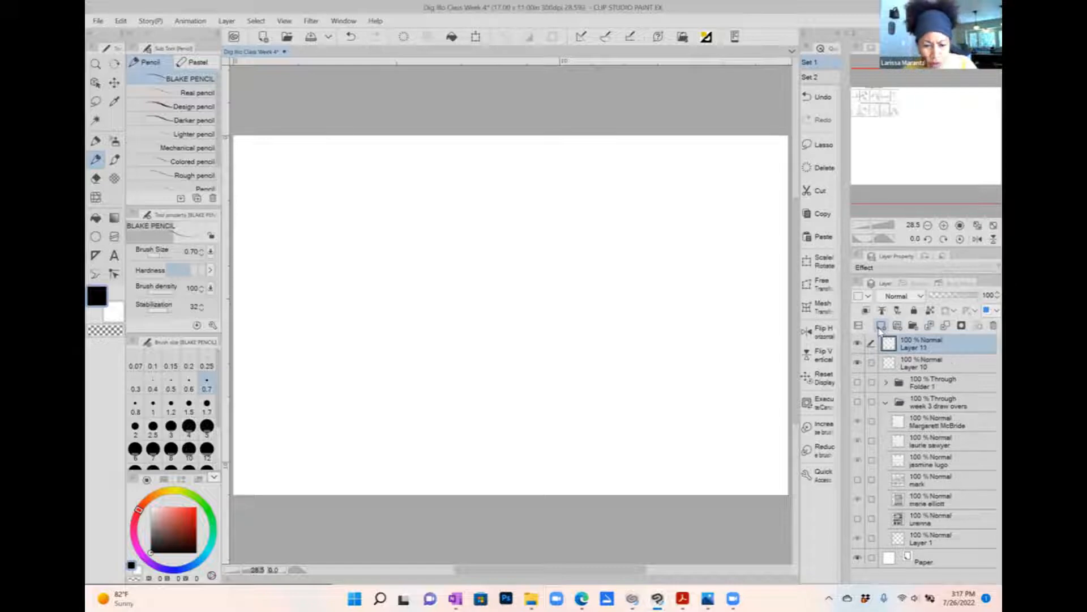
pyautogui.hotkey('ctrl', 't')
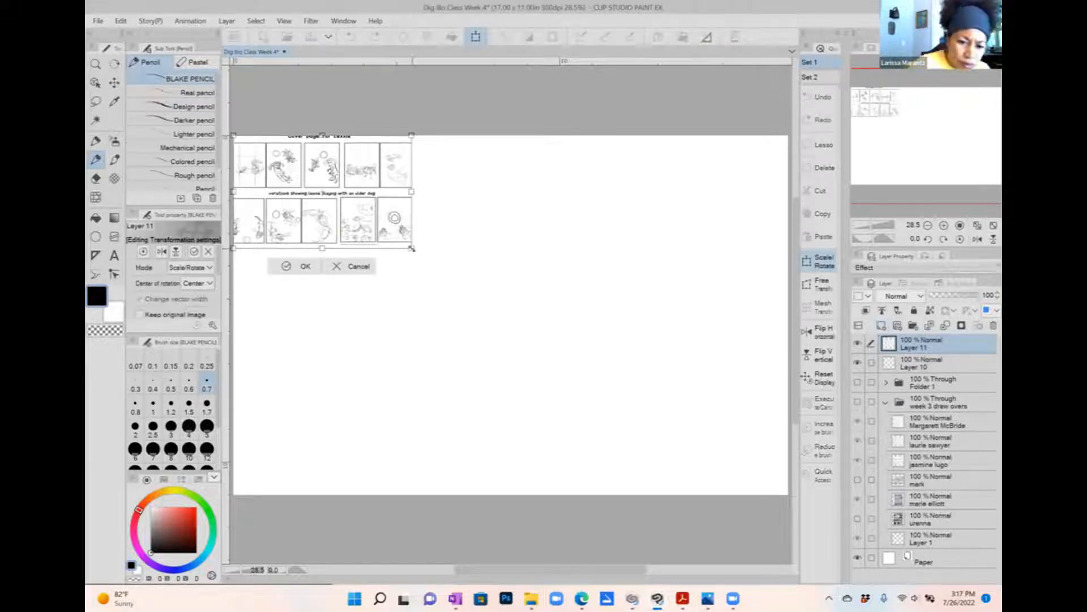
pyautogui.moveTo(411, 243); pyautogui.dragTo(686, 454)
pyautogui.moveTo(546, 327); pyautogui.dragTo(577, 355)
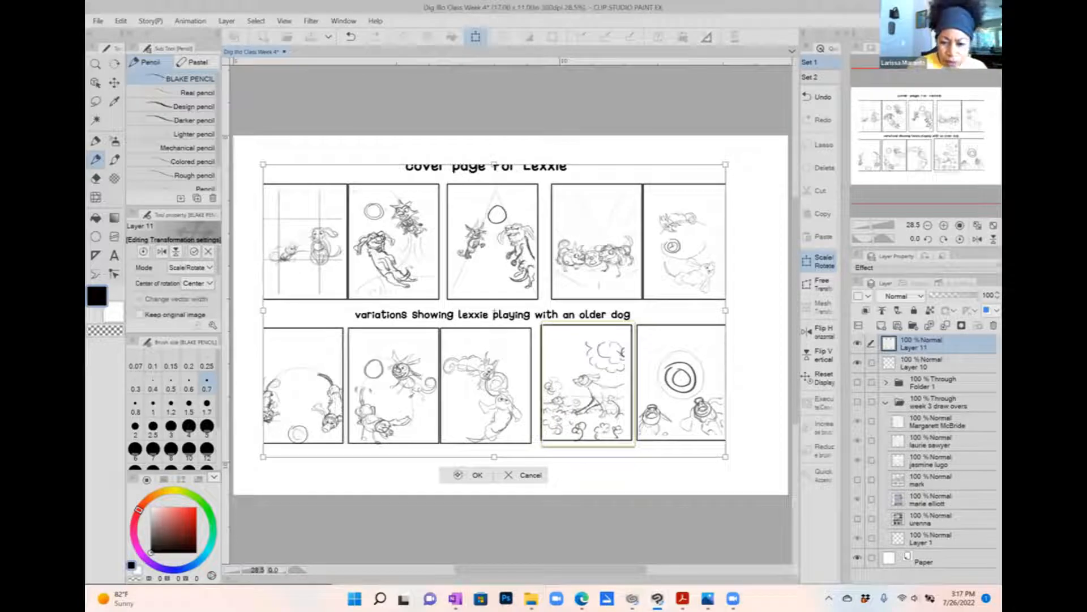
pyautogui.press('Return')
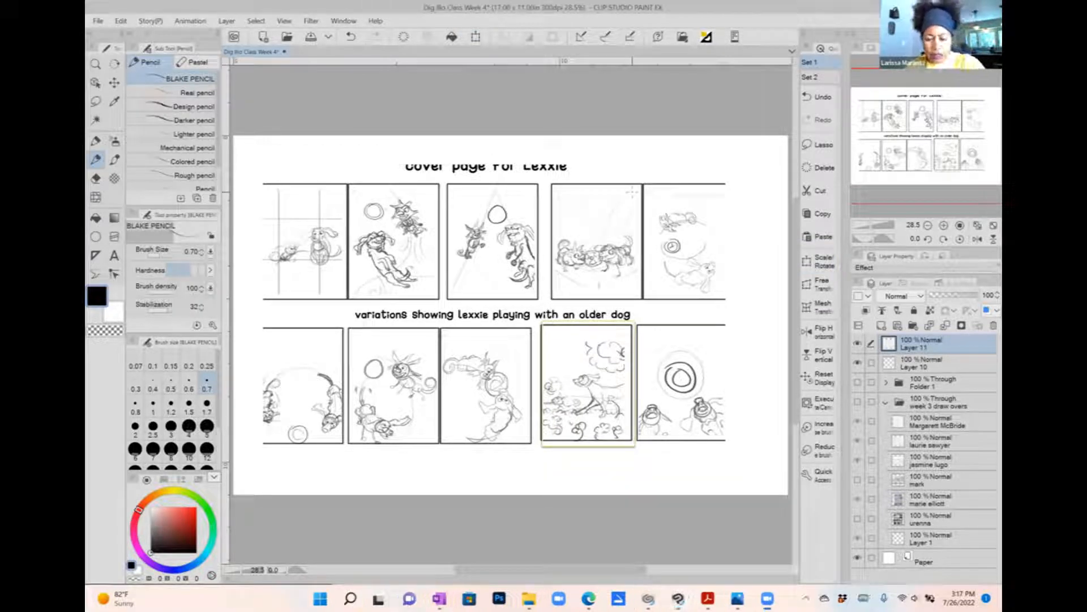
# Step: Move the empty Layer 10 above the pasted thumbnail sheet and choose the Bit husky brush for drawing over the panels
pyautogui.moveTo(934, 363); pyautogui.dragTo(926, 338)
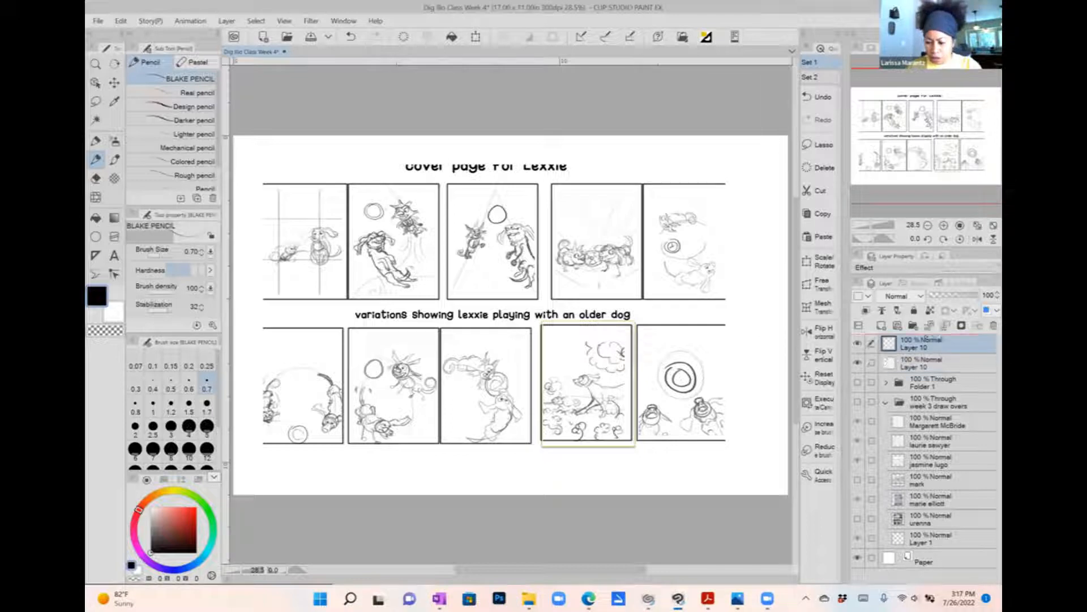
pyautogui.hotkey('ctrl', '+')
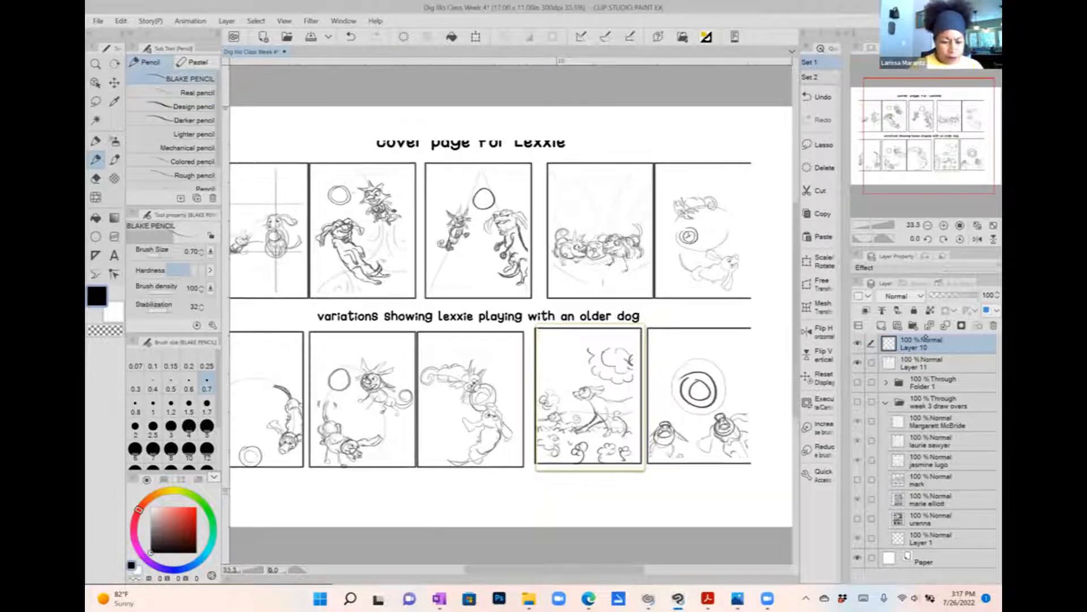
pyautogui.press('p')
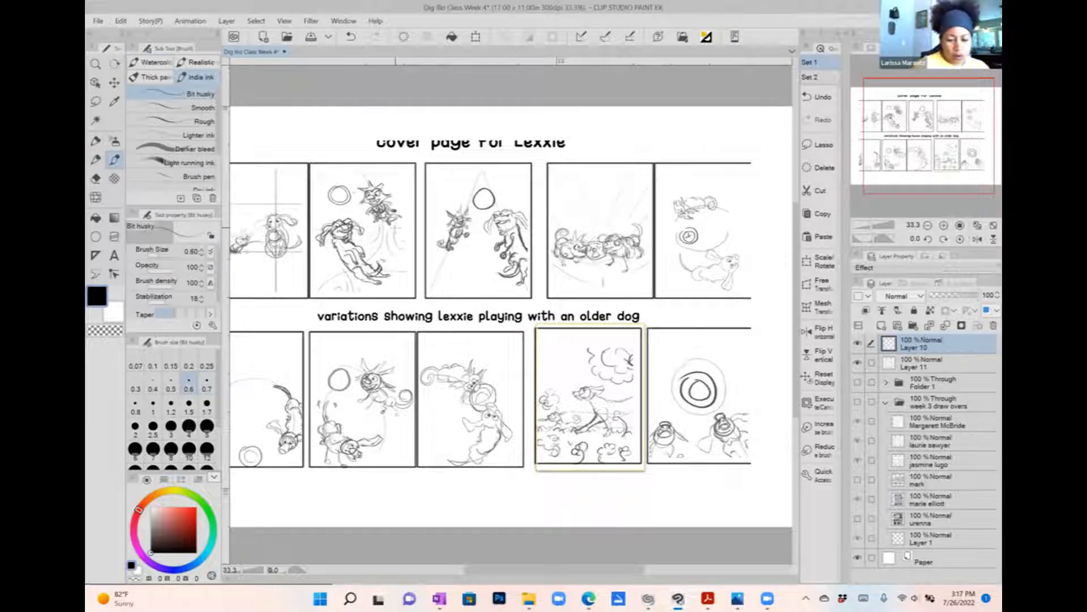
pyautogui.scroll(5, 415, 275)
pyautogui.moveTo(415, 275); pyautogui.dragTo(584, 327)
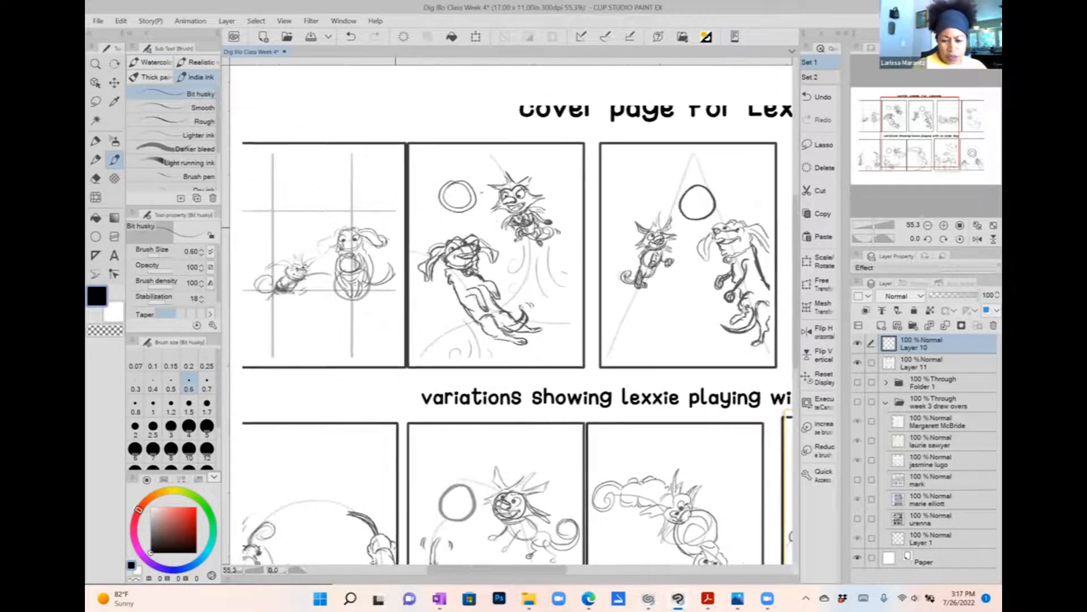
# Step: Draw a slanted ground line across the second panel of the upper row with the BLAKE PENCIL
pyautogui.scroll(-5, 680, 333)
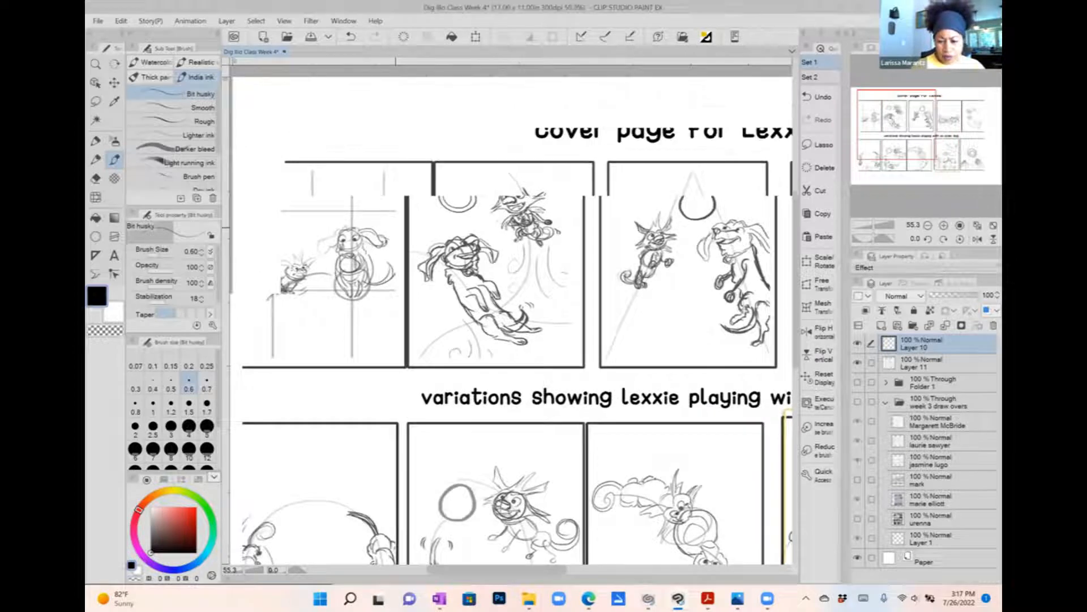
pyautogui.moveTo(679, 333); pyautogui.dragTo(452, 232)
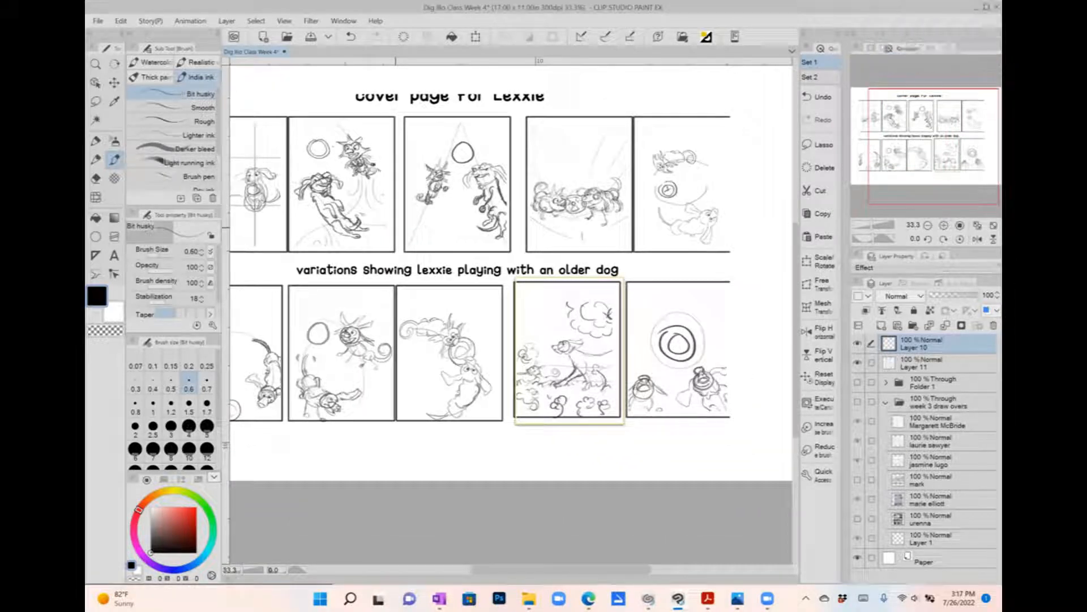
pyautogui.moveTo(413, 228); pyautogui.dragTo(597, 303)
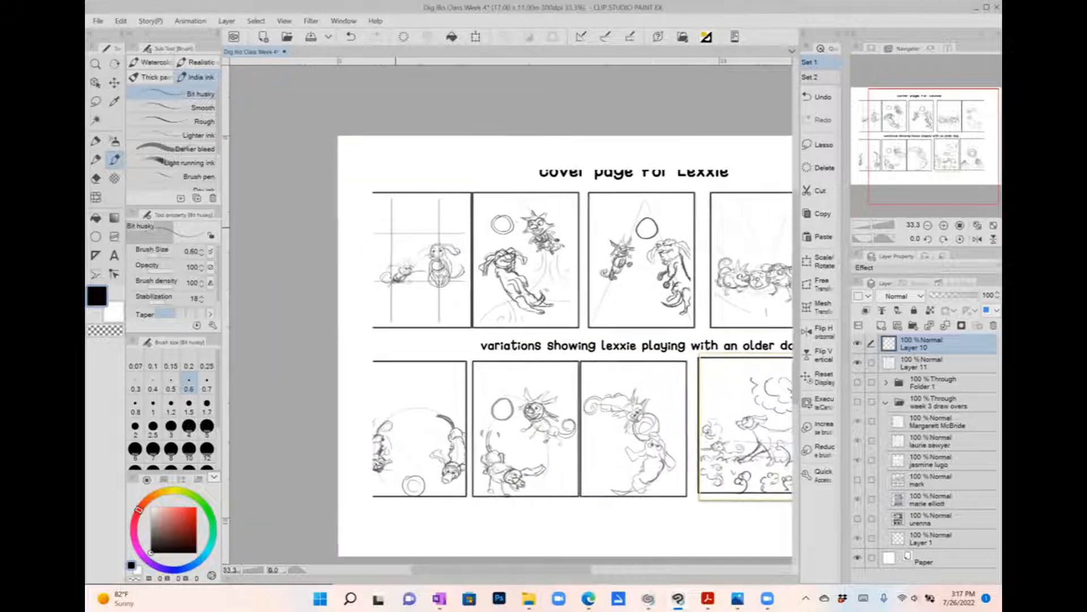
pyautogui.scroll(3, 597, 303)
pyautogui.scroll(1, 578, 274)
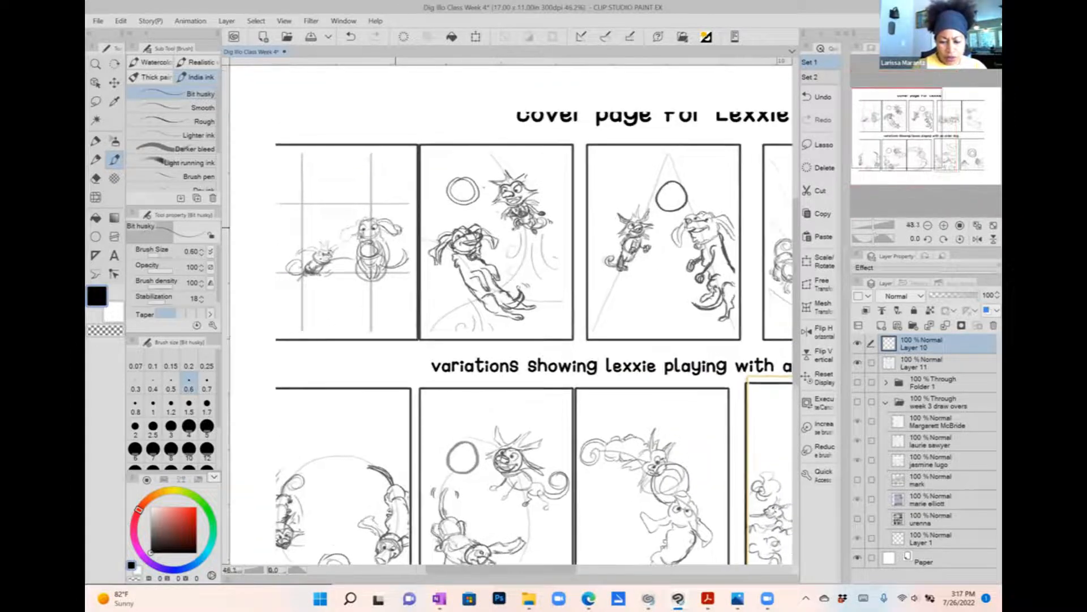
pyautogui.scroll(1, 578, 275)
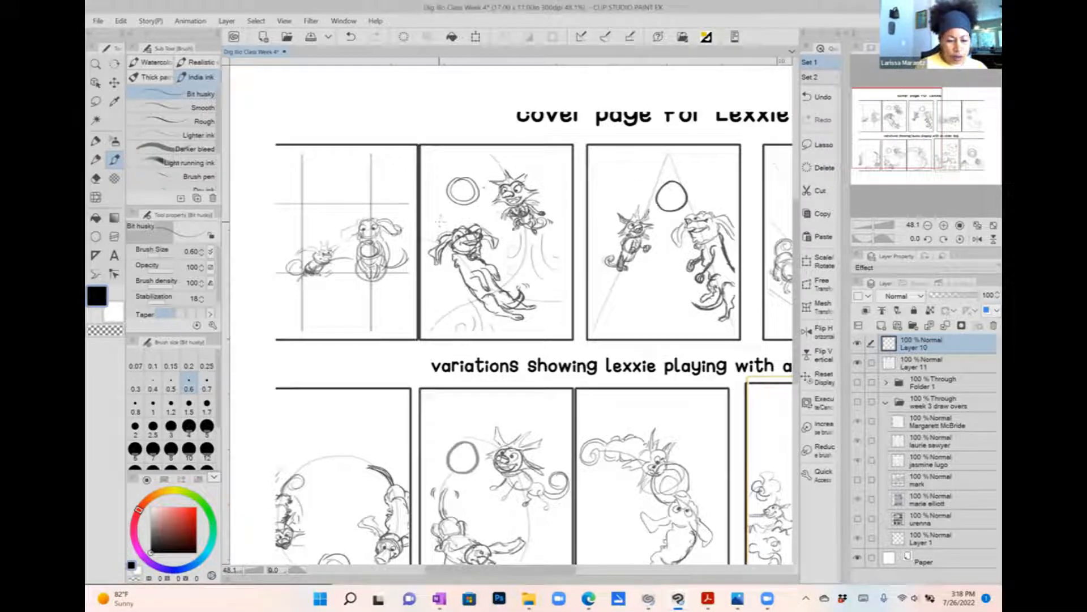
pyautogui.click(96, 161)
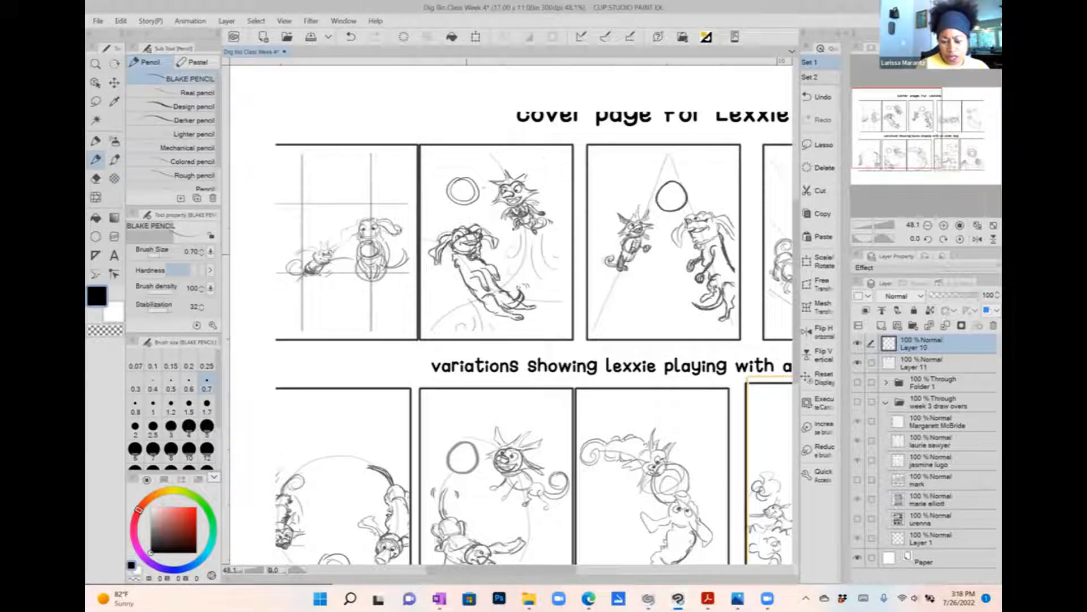
pyautogui.moveTo(417, 294); pyautogui.dragTo(579, 238)
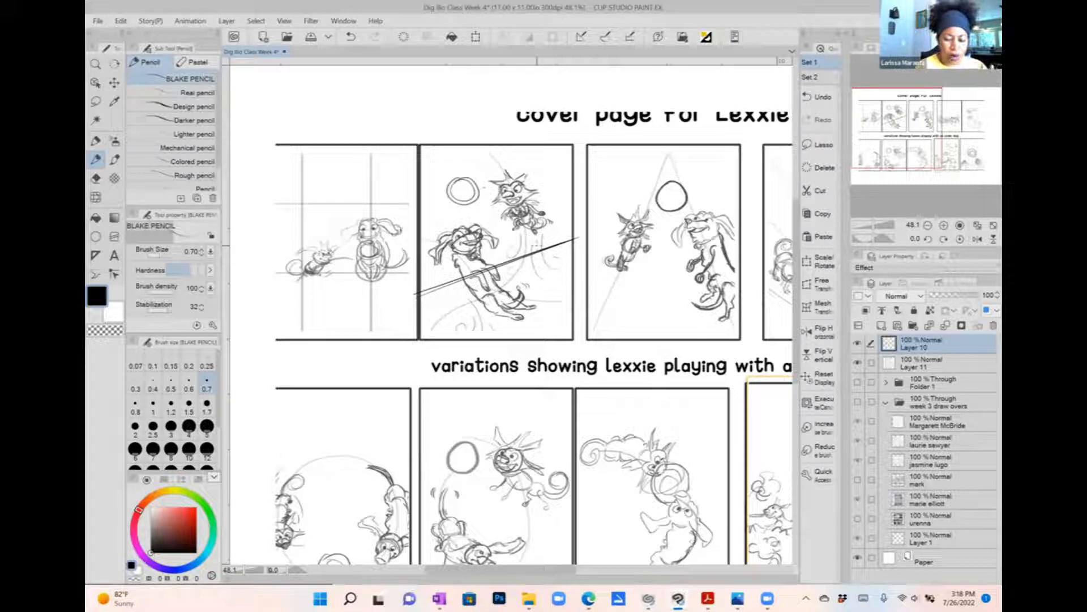
# Step: Sketch cloud-like foliage in the second panel's upper corners and background shapes down both sides to the ground line
pyautogui.moveTo(540, 148)
pyautogui.mouseDown()
pyautogui.moveTo(545, 162)
pyautogui.moveTo(573, 162)
pyautogui.mouseUp()
pyautogui.moveTo(455, 152); pyautogui.dragTo(423, 183)
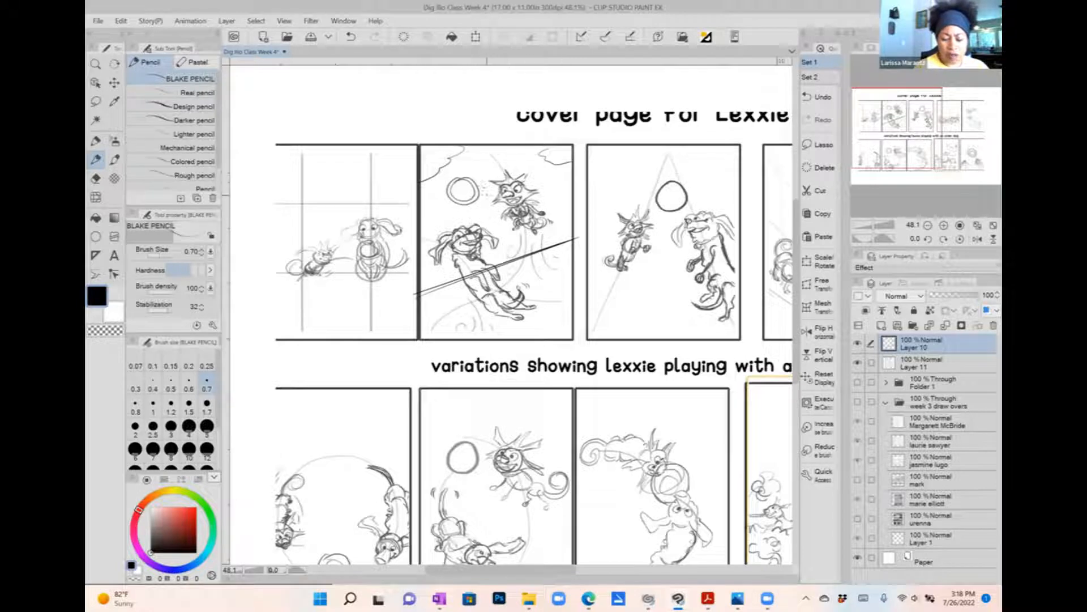
pyautogui.moveTo(554, 154); pyautogui.dragTo(572, 171)
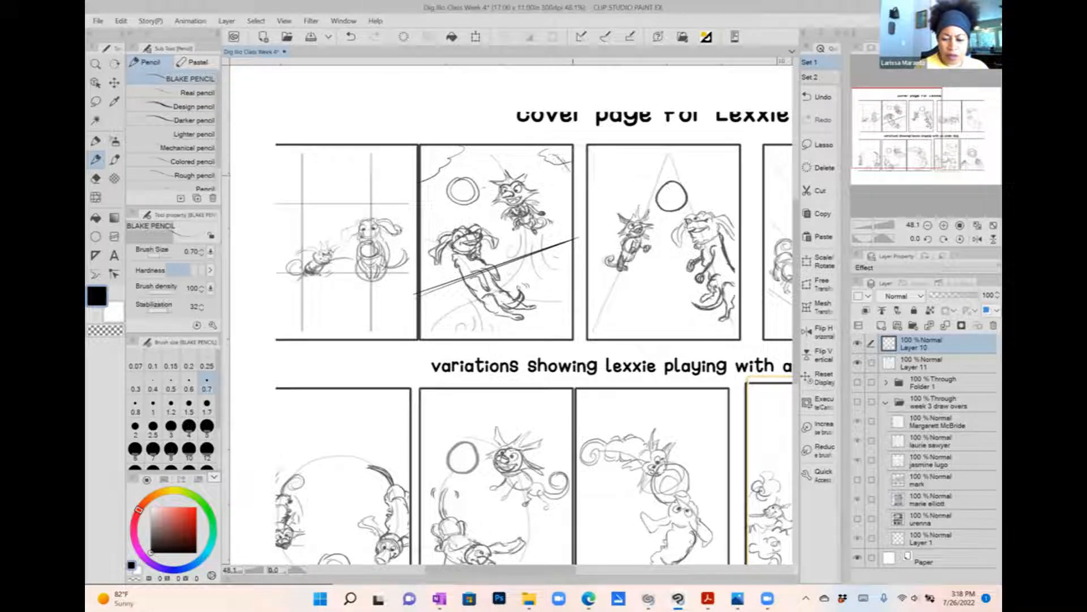
pyautogui.moveTo(431, 156); pyautogui.dragTo(421, 188)
pyautogui.moveTo(424, 271)
pyautogui.mouseDown()
pyautogui.moveTo(422, 204)
pyautogui.moveTo(430, 294)
pyautogui.moveTo(426, 286)
pyautogui.mouseUp()
pyautogui.moveTo(569, 233); pyautogui.dragTo(555, 246)
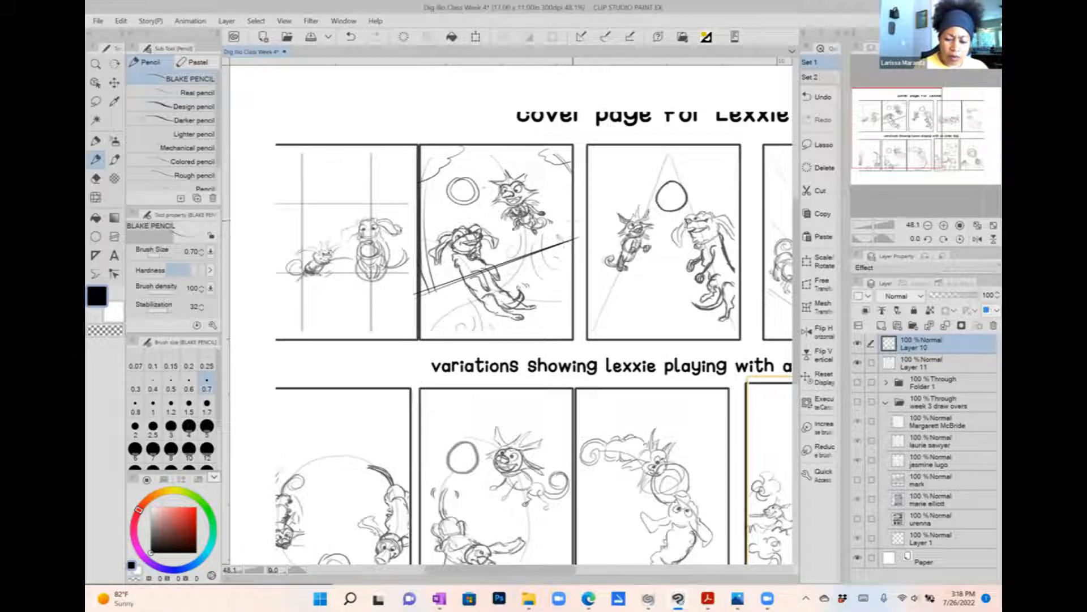
pyautogui.moveTo(569, 209); pyautogui.dragTo(552, 243)
pyautogui.moveTo(434, 270)
pyautogui.mouseDown()
pyautogui.moveTo(451, 287)
pyautogui.moveTo(437, 307)
pyautogui.mouseUp()
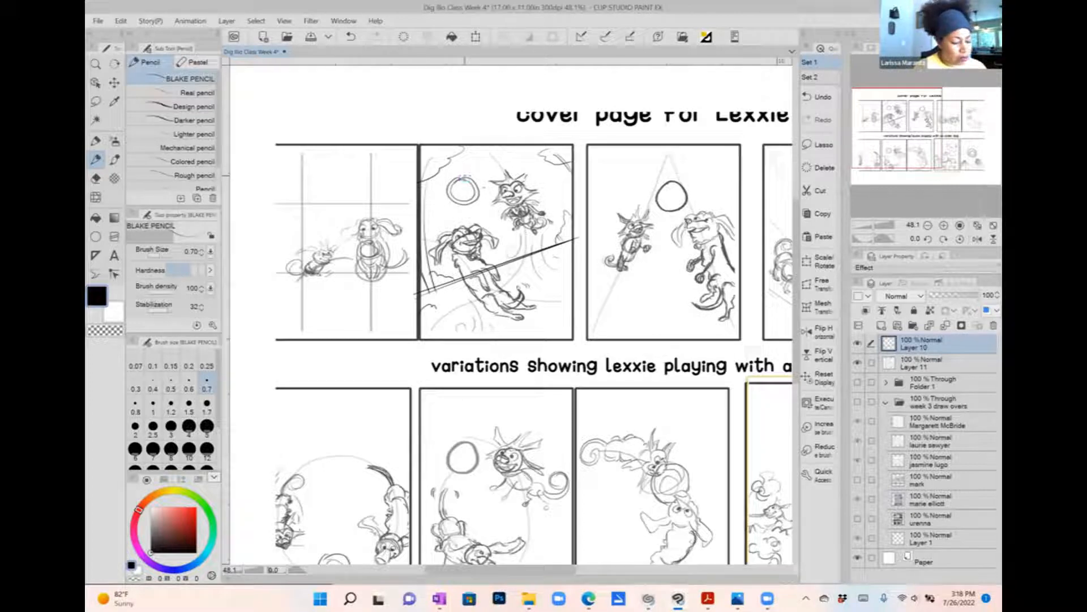
# Step: Enlarge the pencil to size 2.50 and paint over the ball in the second panel with white
pyautogui.press(']')
pyautogui.press(']')
pyautogui.press(']')
pyautogui.press(']')
pyautogui.press(']')
pyautogui.press(']')
pyautogui.press(']')
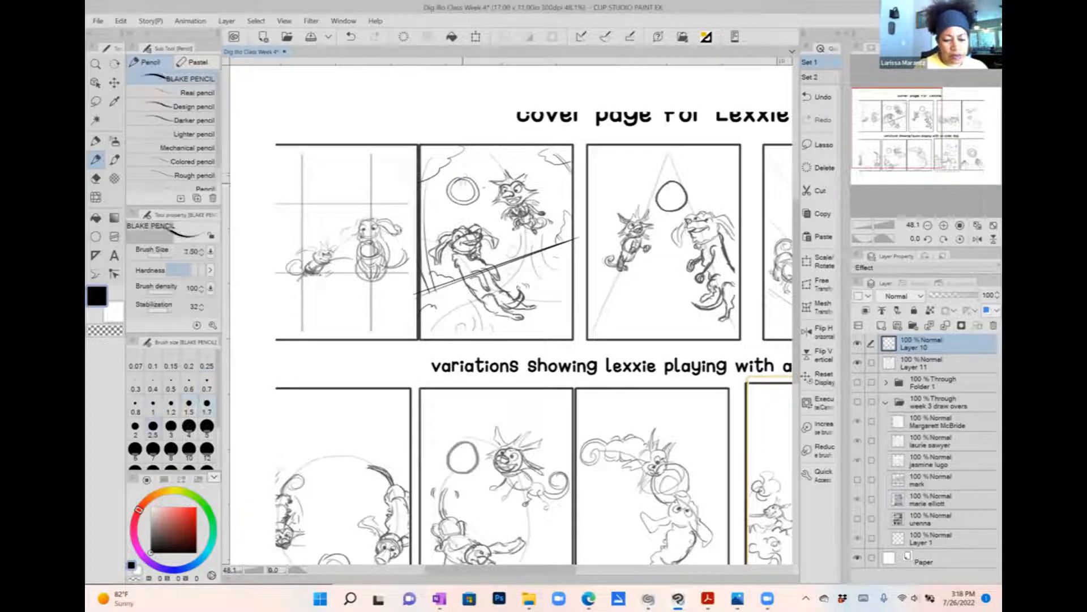
pyautogui.moveTo(451, 183); pyautogui.dragTo(464, 178)
pyautogui.hotkey('ctrl', 'x')
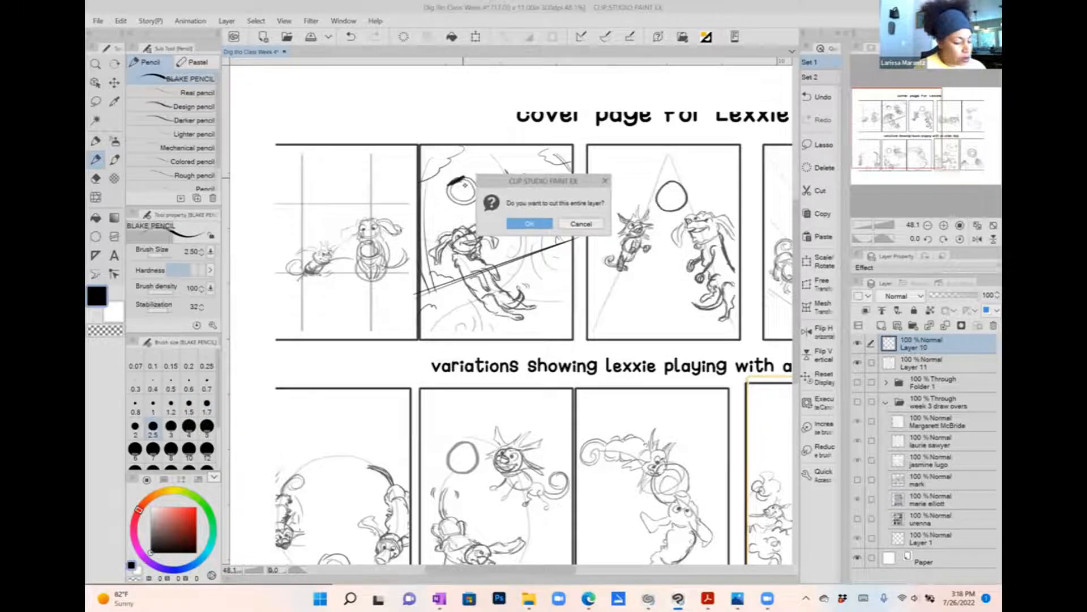
pyautogui.click(580, 223)
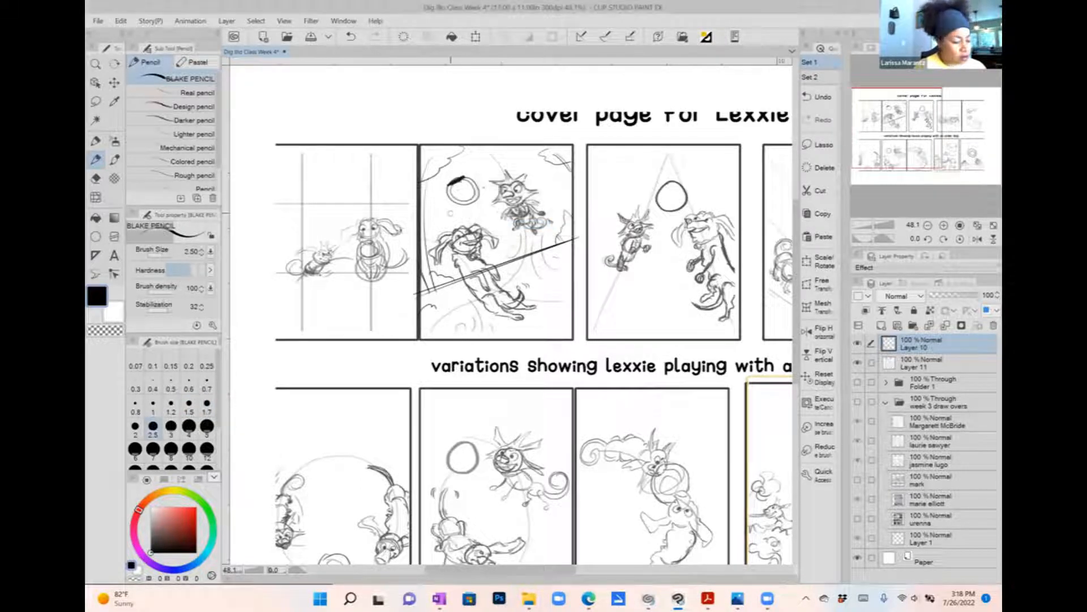
pyautogui.press('x')
pyautogui.moveTo(461, 179)
pyautogui.mouseDown()
pyautogui.moveTo(447, 190)
pyautogui.moveTo(479, 201)
pyautogui.moveTo(462, 205)
pyautogui.mouseUp()
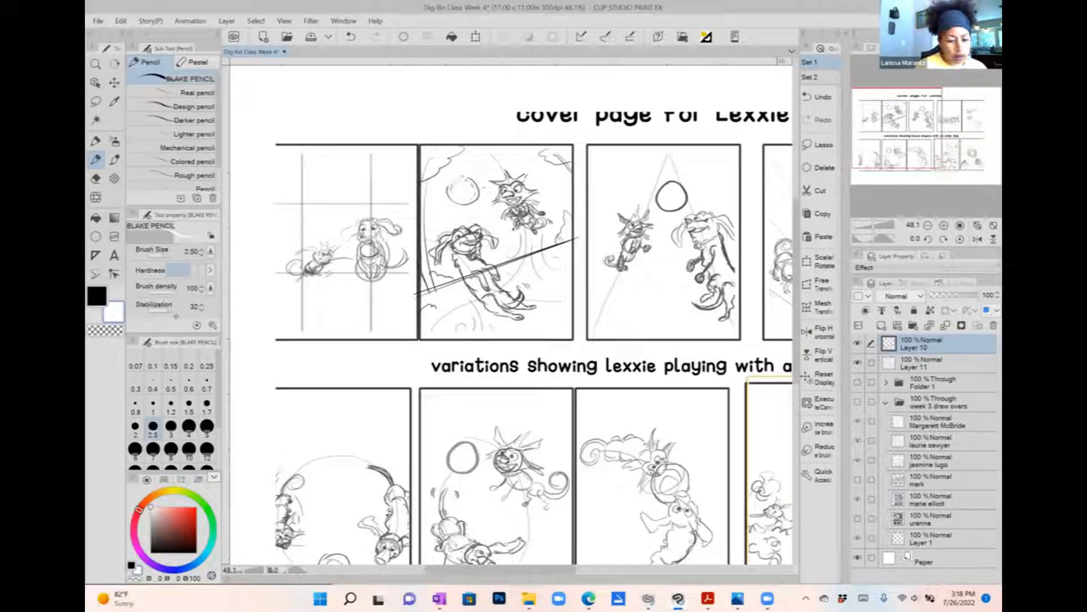
# Step: Set the pencil's stabilization to 3 and draw a tilted black disc in place of the second panel's ball
pyautogui.moveTo(169, 311); pyautogui.dragTo(159, 311)
pyautogui.moveTo(480, 187)
pyautogui.mouseDown()
pyautogui.moveTo(466, 200)
pyautogui.moveTo(475, 180)
pyautogui.moveTo(443, 192)
pyautogui.moveTo(476, 184)
pyautogui.moveTo(445, 203)
pyautogui.moveTo(480, 192)
pyautogui.moveTo(445, 201)
pyautogui.mouseUp()
pyautogui.press('x')
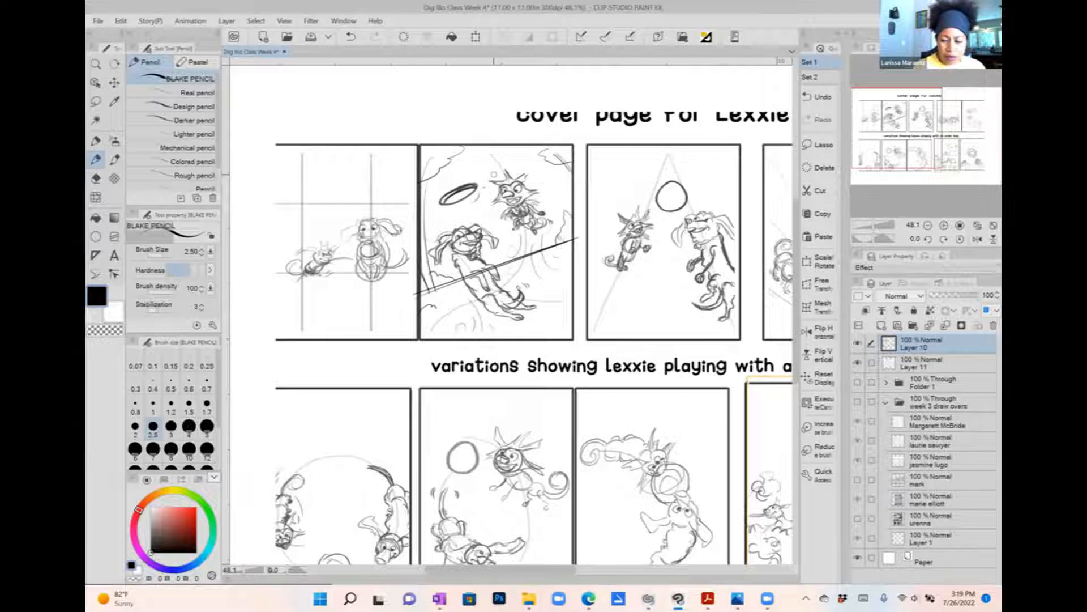
# Step: Paint out the ball in the third upper panel with white and draw a tilted black disc in its place
pyautogui.moveTo(493, 175); pyautogui.dragTo(423, 179)
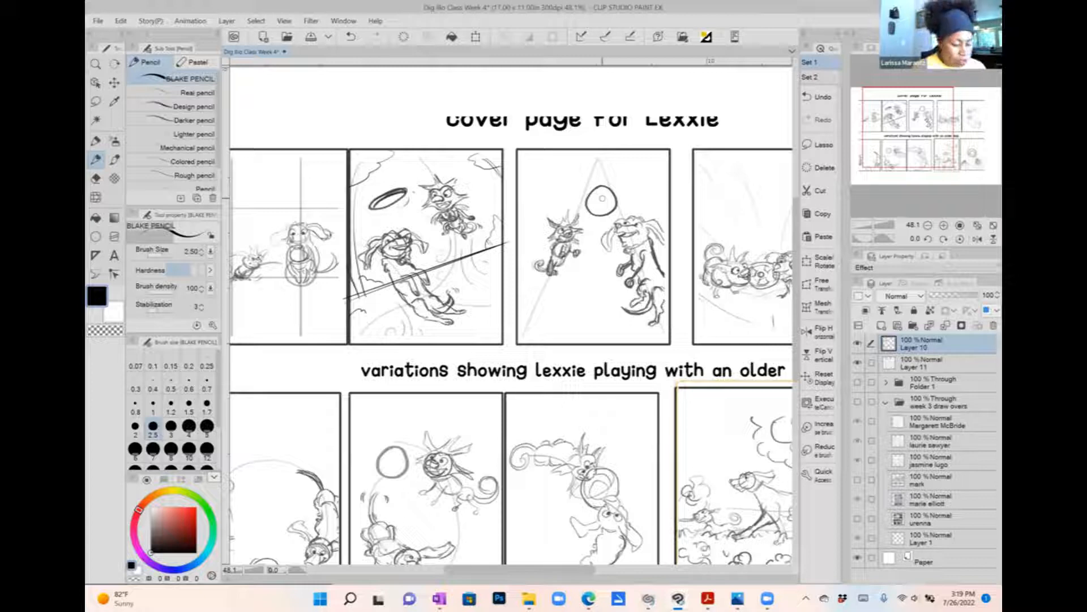
pyautogui.press('x')
pyautogui.moveTo(597, 187)
pyautogui.mouseDown()
pyautogui.moveTo(602, 214)
pyautogui.moveTo(609, 194)
pyautogui.moveTo(616, 202)
pyautogui.moveTo(603, 207)
pyautogui.moveTo(596, 183)
pyautogui.moveTo(604, 206)
pyautogui.mouseUp()
pyautogui.press('x')
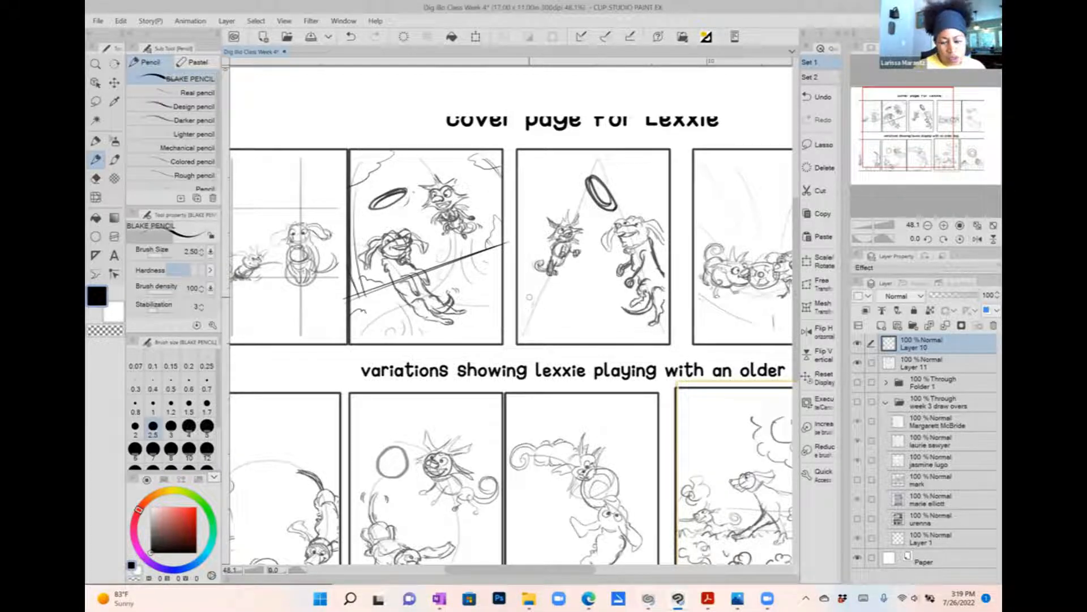
# Step: Draw a curved ground line below the dogs in the third panel and thin it out with the Vector eraser at size 0.50
pyautogui.moveTo(522, 302); pyautogui.dragTo(603, 283)
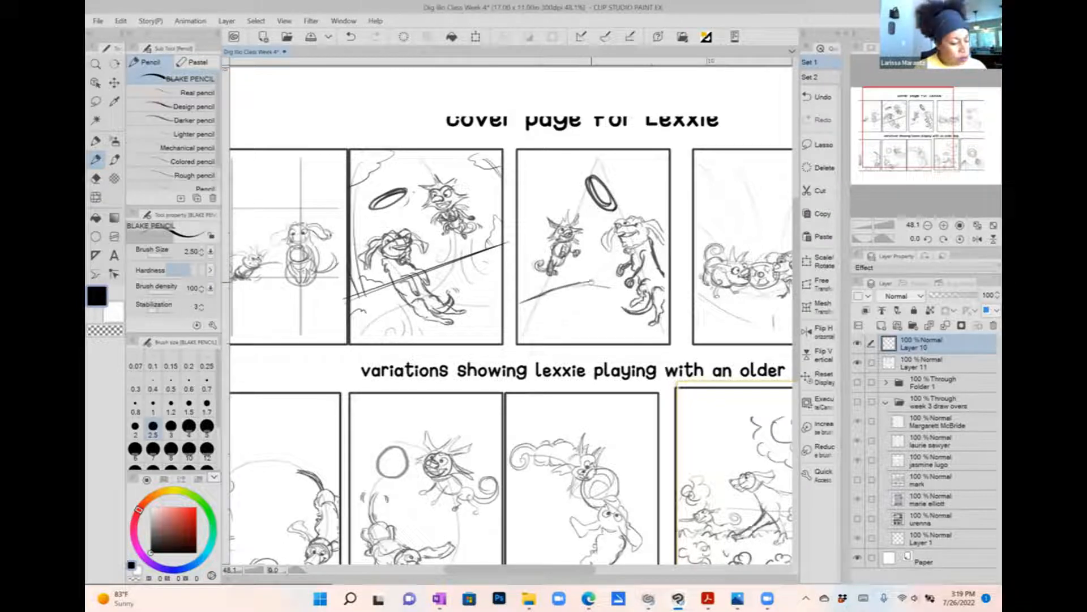
pyautogui.press('e')
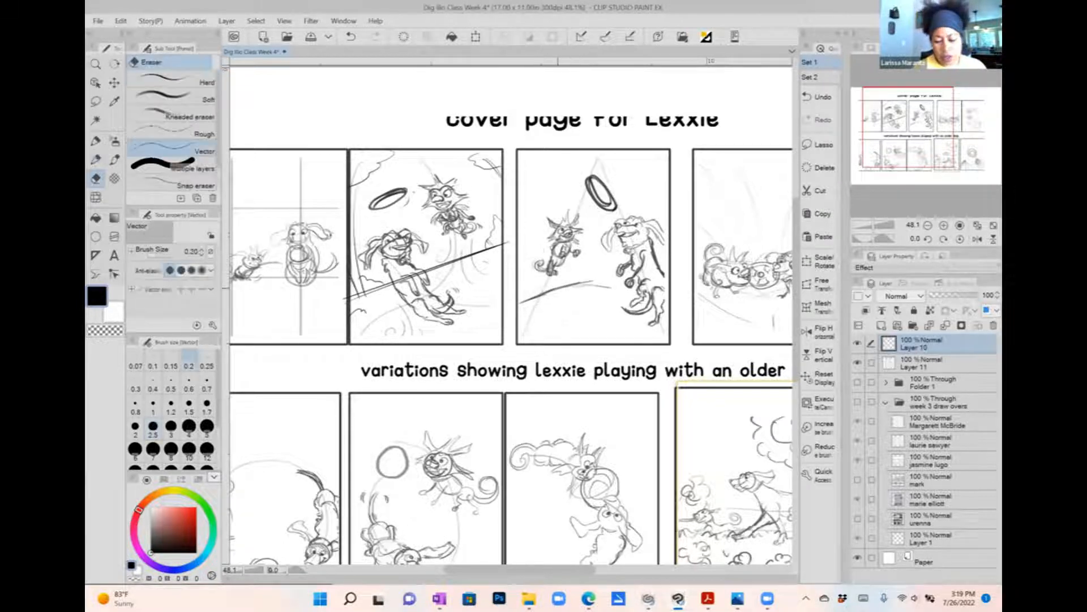
pyautogui.moveTo(557, 289); pyautogui.dragTo(548, 292)
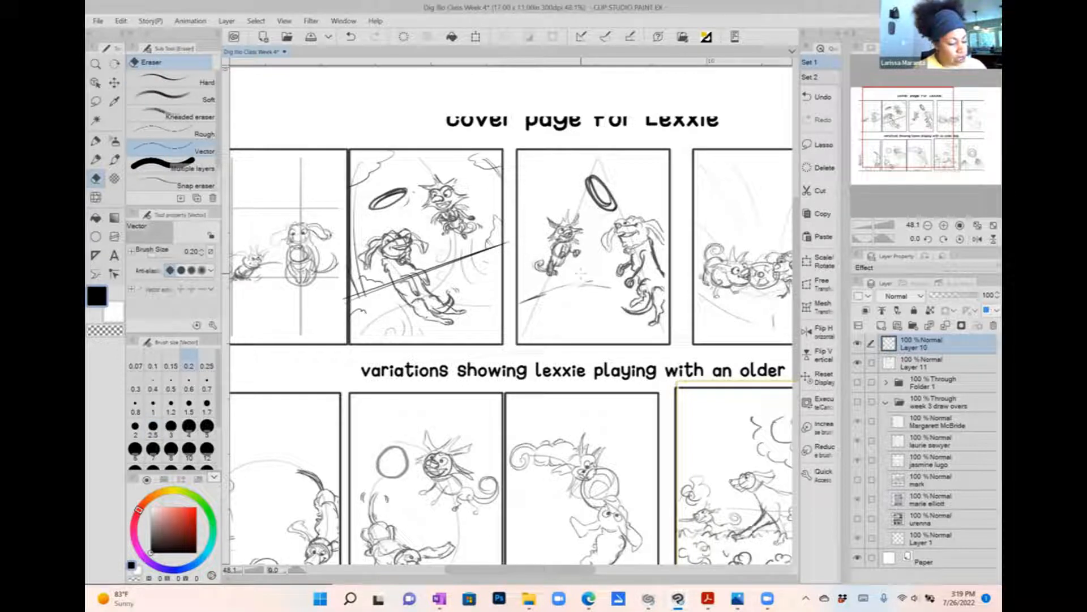
pyautogui.click(171, 383)
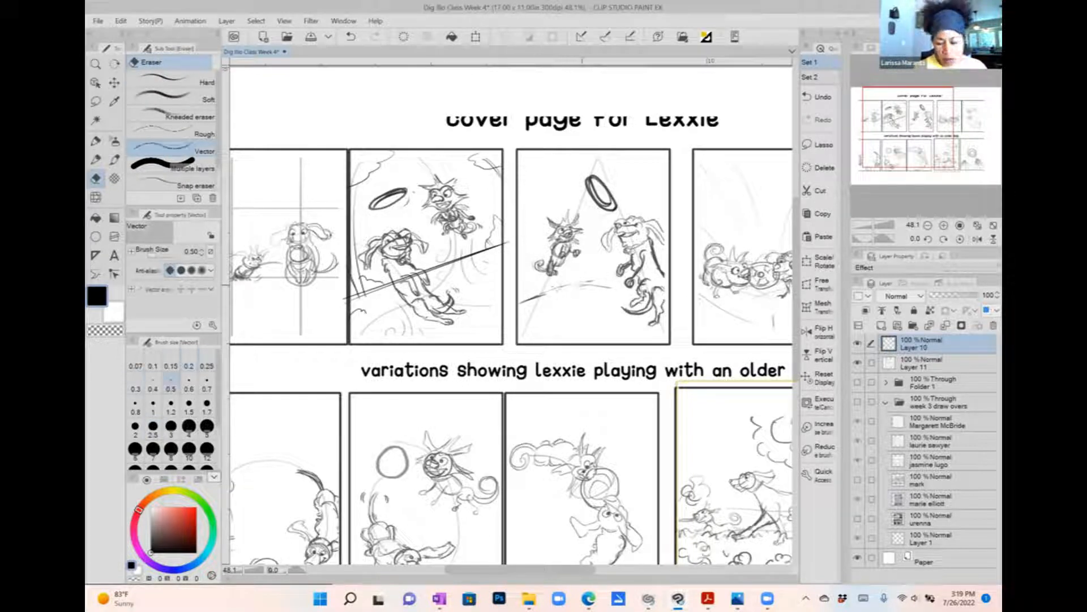
pyautogui.moveTo(561, 285); pyautogui.dragTo(530, 299)
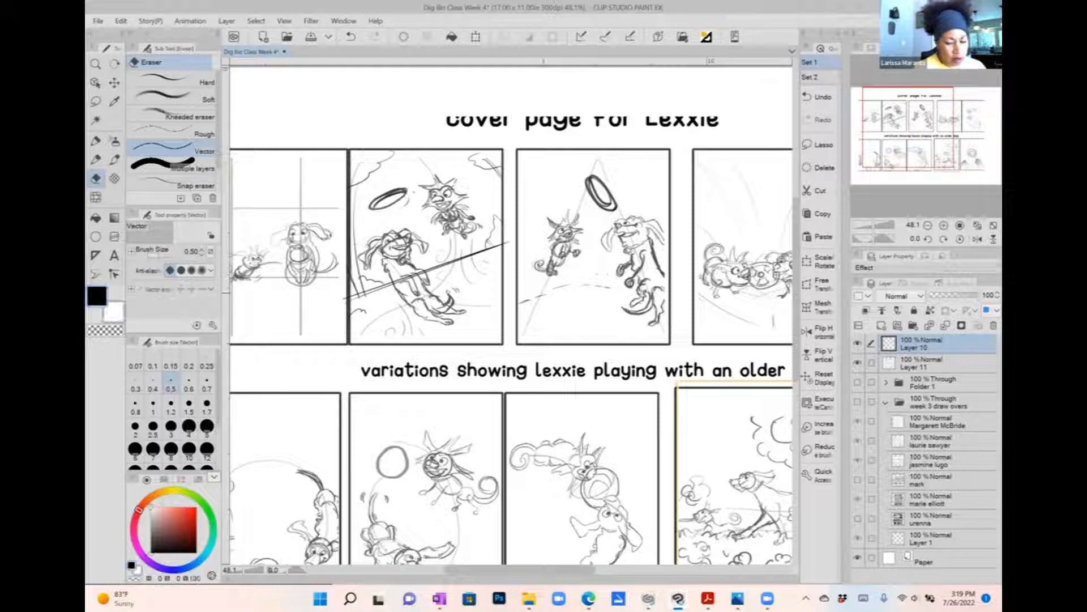
# Step: Sketch a row of bushes and a curved ground line beneath the dogs in the third panel with the Bit husky brush
pyautogui.press('b')
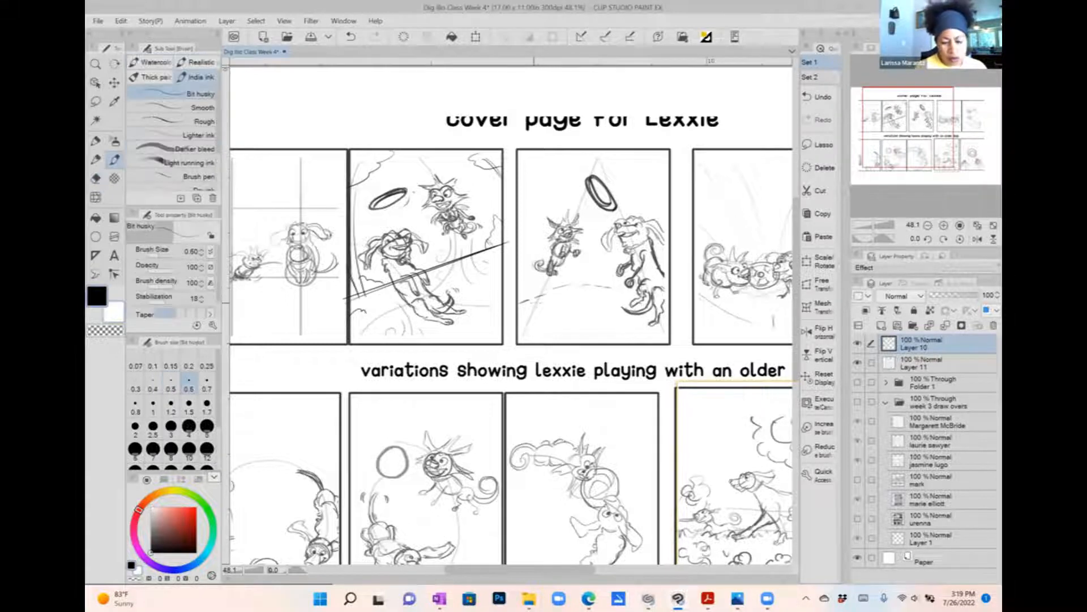
pyautogui.moveTo(551, 307)
pyautogui.mouseDown()
pyautogui.moveTo(570, 303)
pyautogui.moveTo(532, 309)
pyautogui.moveTo(666, 319)
pyautogui.moveTo(549, 296)
pyautogui.moveTo(564, 296)
pyautogui.mouseUp()
pyautogui.moveTo(612, 310); pyautogui.dragTo(657, 316)
pyautogui.moveTo(593, 307)
pyautogui.mouseDown()
pyautogui.moveTo(617, 311)
pyautogui.moveTo(595, 309)
pyautogui.mouseUp()
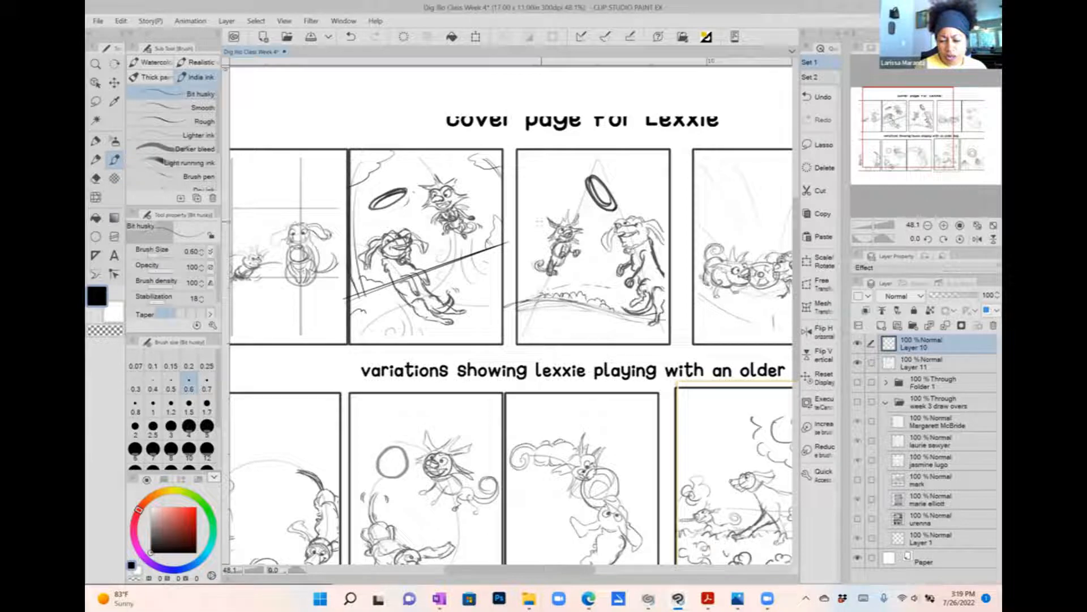
# Step: Sketch cloud-like foliage shapes in both upper corners of the third panel
pyautogui.moveTo(584, 151)
pyautogui.mouseDown()
pyautogui.moveTo(553, 156)
pyautogui.moveTo(520, 182)
pyautogui.moveTo(532, 180)
pyautogui.moveTo(520, 218)
pyautogui.mouseUp()
pyautogui.moveTo(545, 161); pyautogui.dragTo(517, 209)
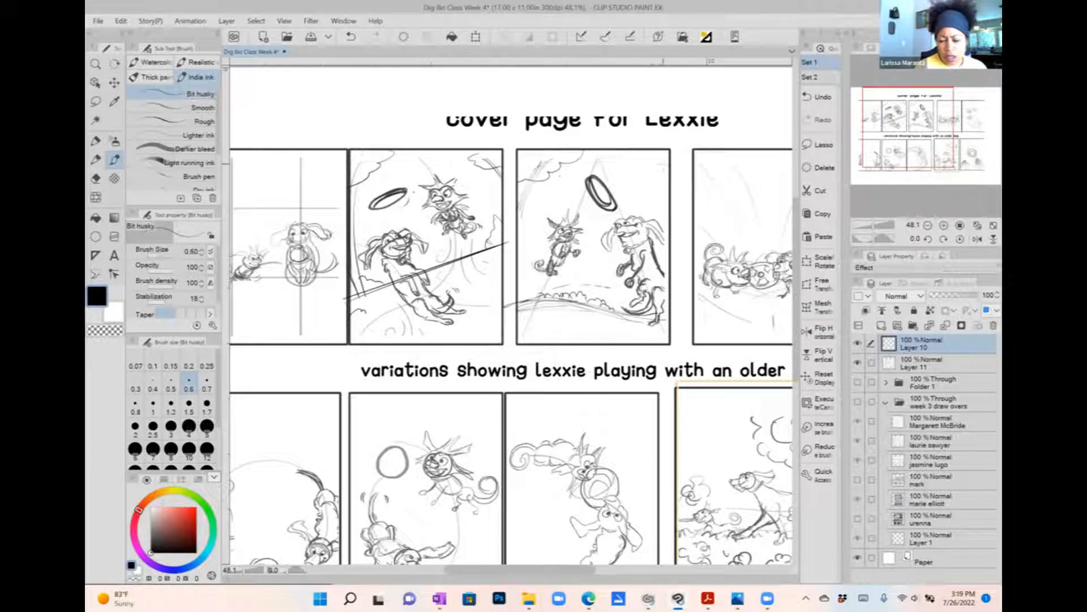
pyautogui.moveTo(665, 146)
pyautogui.mouseDown()
pyautogui.moveTo(636, 170)
pyautogui.moveTo(630, 183)
pyautogui.moveTo(666, 184)
pyautogui.mouseUp()
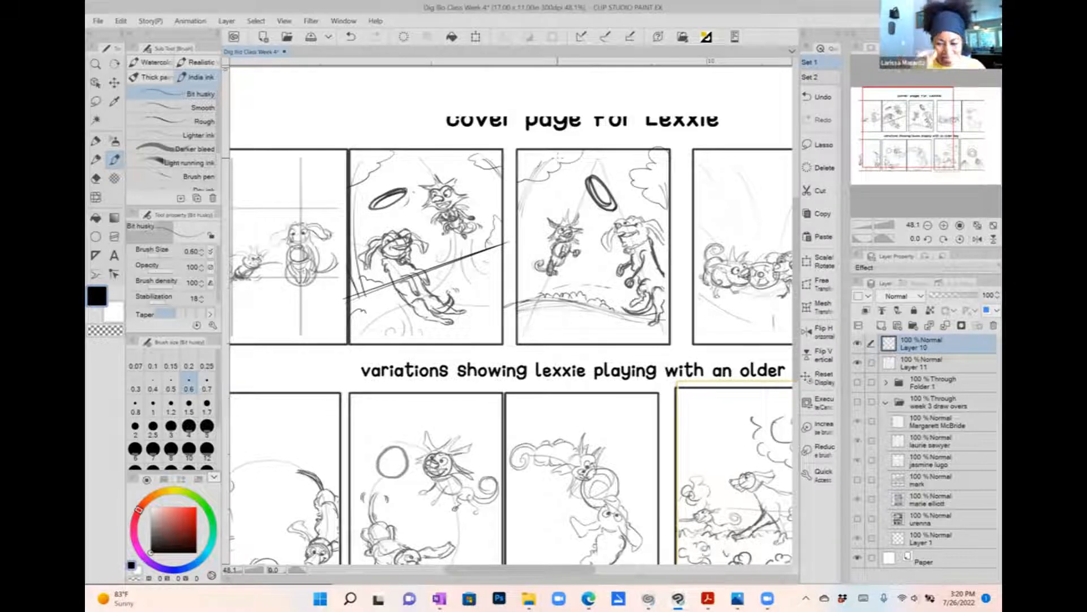
# Step: Switch to red and mark the foliage shapes in both upper corners of the third panel with crosses
pyautogui.click(196, 508)
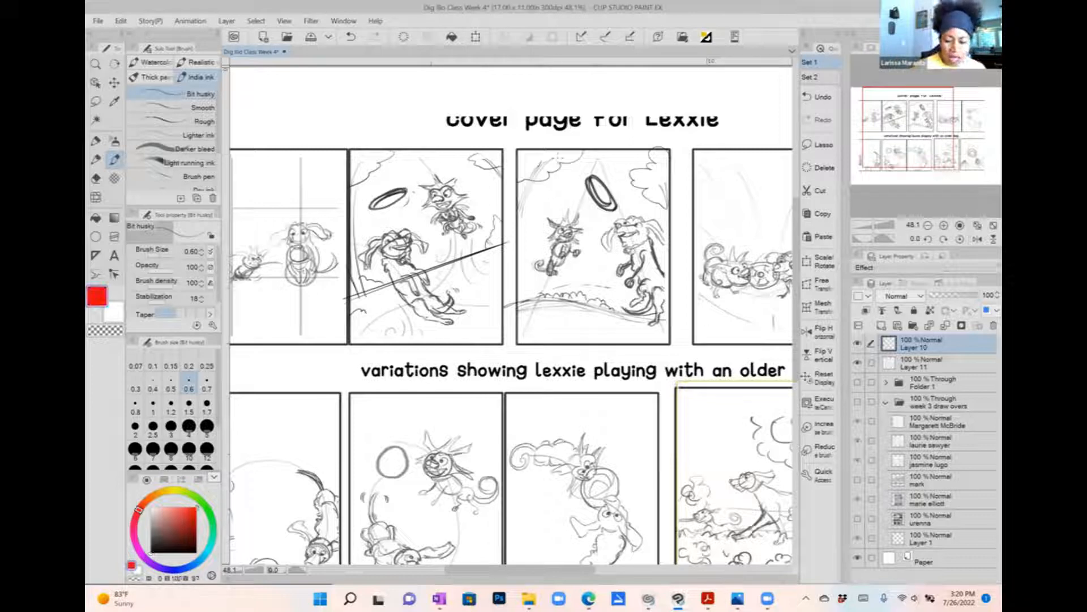
pyautogui.moveTo(527, 327)
pyautogui.mouseDown()
pyautogui.moveTo(580, 207)
pyautogui.moveTo(639, 295)
pyautogui.mouseUp()
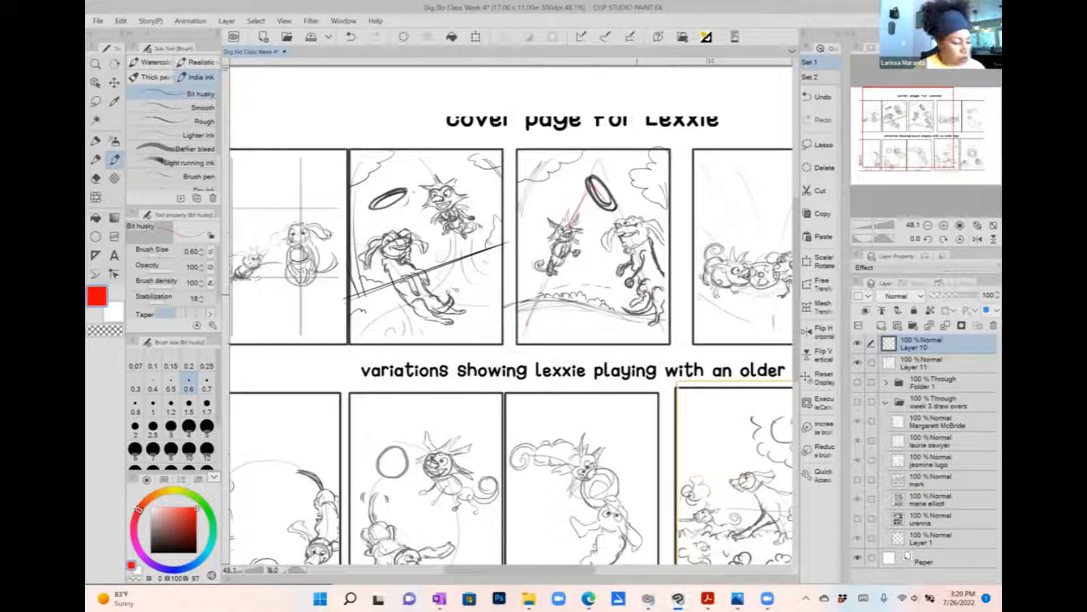
pyautogui.hotkey('ctrl', 'z')
pyautogui.moveTo(528, 156)
pyautogui.mouseDown()
pyautogui.moveTo(545, 172)
pyautogui.moveTo(530, 174)
pyautogui.mouseUp()
pyautogui.moveTo(650, 172); pyautogui.dragTo(661, 185)
pyautogui.moveTo(571, 267)
pyautogui.mouseDown()
pyautogui.moveTo(534, 190)
pyautogui.moveTo(545, 198)
pyautogui.mouseUp()
pyautogui.moveTo(635, 225); pyautogui.dragTo(645, 225)
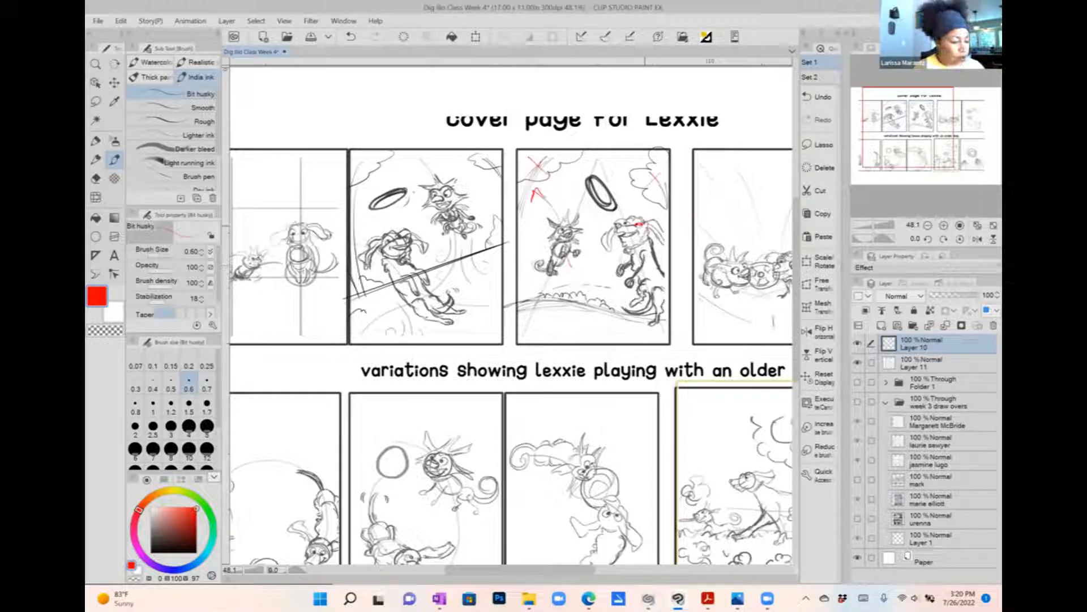
pyautogui.hotkey('ctrl', 'z')
pyautogui.hotkey('ctrl', 'z')
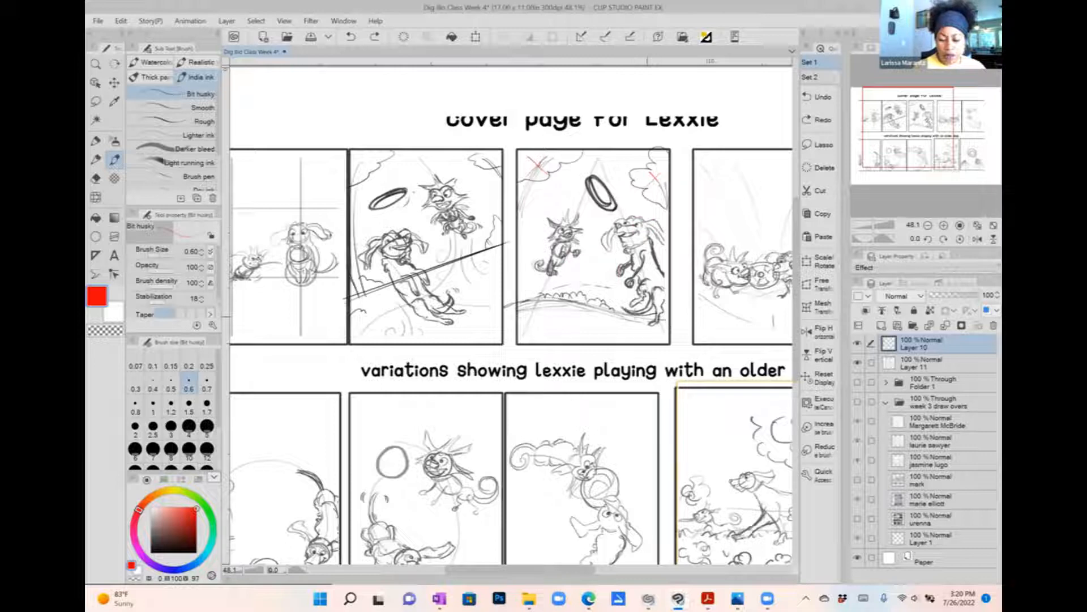
# Step: Trace the third panel's ground line in red, curving it upward beside the larger dog
pyautogui.moveTo(589, 303)
pyautogui.mouseDown()
pyautogui.moveTo(651, 320)
pyautogui.moveTo(657, 294)
pyautogui.moveTo(623, 317)
pyautogui.moveTo(518, 309)
pyautogui.mouseUp()
pyautogui.hotkey('ctrl', 'z')
pyautogui.hotkey('ctrl', 'z')
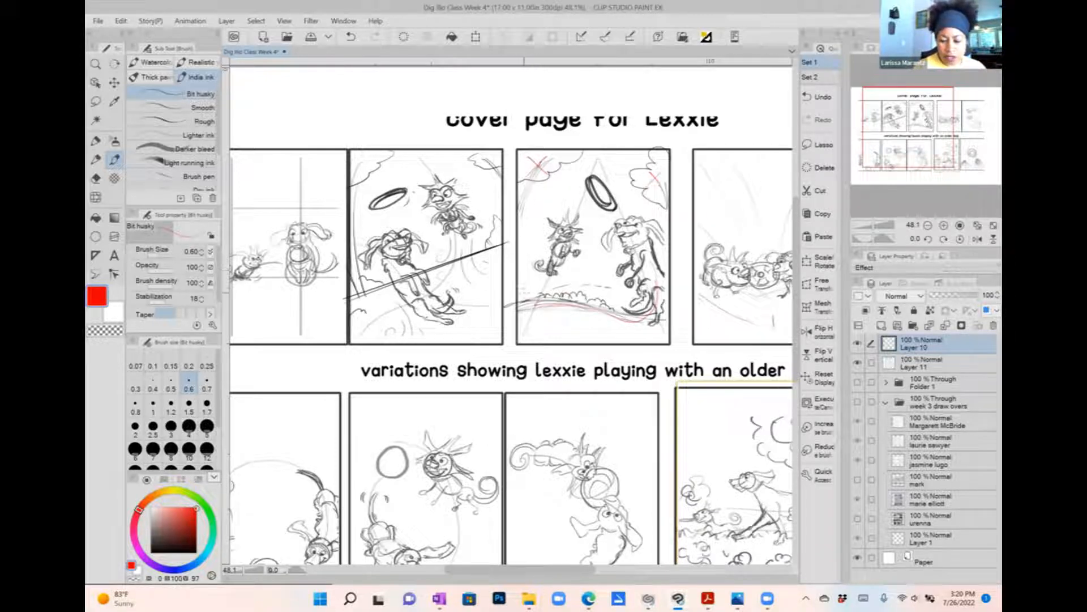
# Step: Switch back to black and sketch a tree trunk with branches along the left edge of the third panel
pyautogui.click(152, 552)
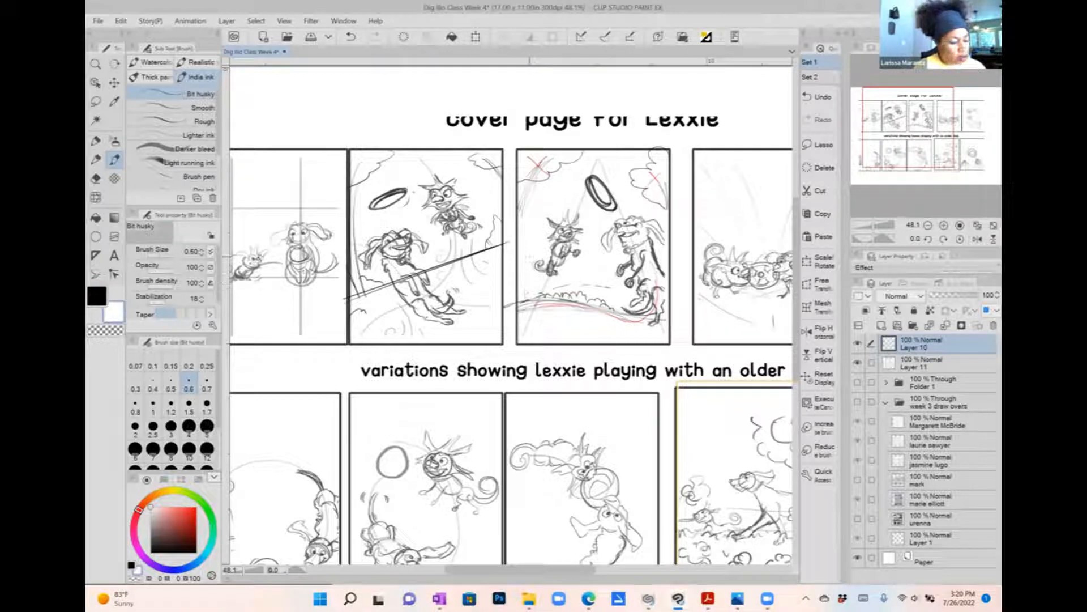
pyautogui.press('x')
pyautogui.moveTo(532, 185); pyautogui.dragTo(533, 300)
pyautogui.moveTo(527, 220); pyautogui.dragTo(533, 299)
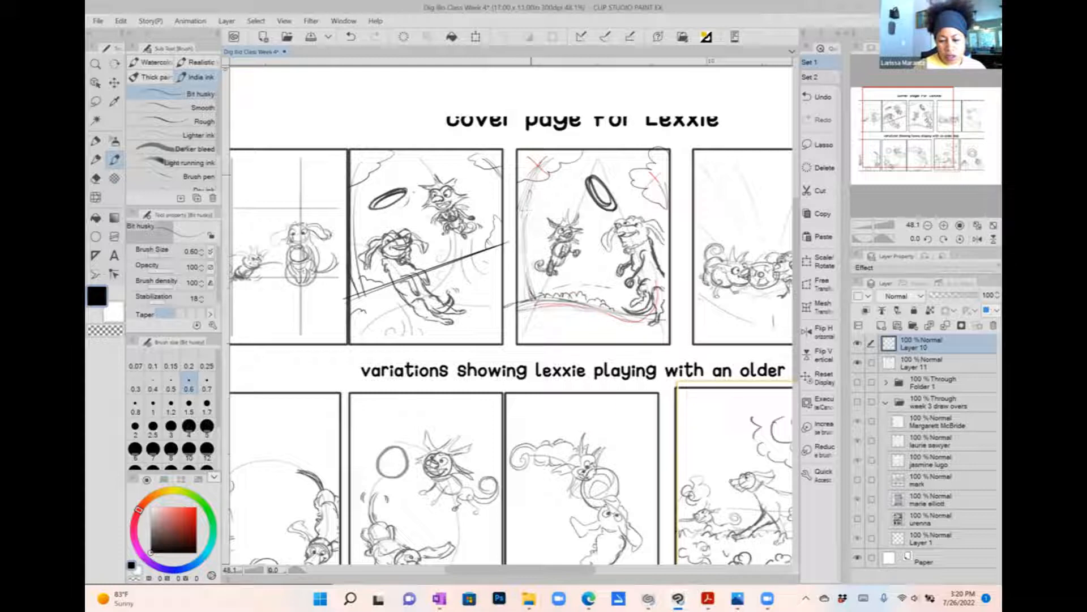
pyautogui.moveTo(533, 173); pyautogui.dragTo(528, 195)
pyautogui.moveTo(542, 170)
pyautogui.mouseDown()
pyautogui.moveTo(528, 204)
pyautogui.moveTo(548, 185)
pyautogui.mouseUp()
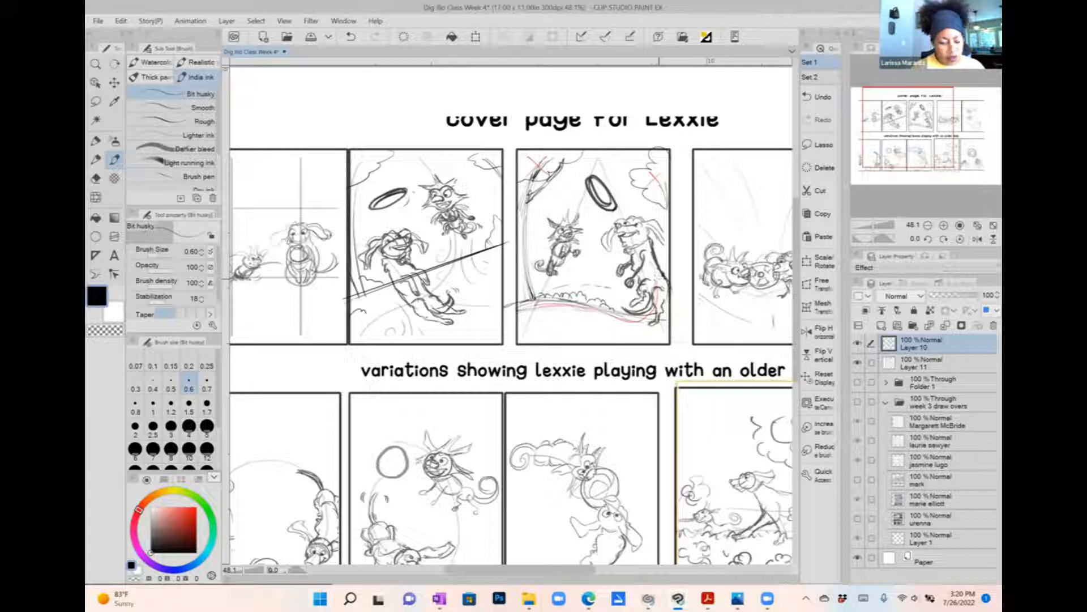
# Step: Set the brush size to 1.70 and redraw the third panel's larger dog with heavy black strokes along its ears, back and legs
pyautogui.press('x')
pyautogui.moveTo(665, 276)
pyautogui.mouseDown()
pyautogui.moveTo(658, 320)
pyautogui.moveTo(666, 291)
pyautogui.moveTo(645, 299)
pyautogui.moveTo(642, 320)
pyautogui.moveTo(627, 294)
pyautogui.moveTo(648, 326)
pyautogui.moveTo(659, 311)
pyautogui.moveTo(607, 296)
pyautogui.moveTo(652, 317)
pyautogui.mouseUp()
pyautogui.press(']')
pyautogui.press(']')
pyautogui.press(']')
pyautogui.press(']')
pyautogui.press(']')
pyautogui.press(']')
pyautogui.press('x')
pyautogui.moveTo(643, 228)
pyautogui.mouseDown()
pyautogui.moveTo(661, 208)
pyautogui.moveTo(633, 195)
pyautogui.moveTo(606, 246)
pyautogui.moveTo(663, 241)
pyautogui.mouseUp()
pyautogui.press('x')
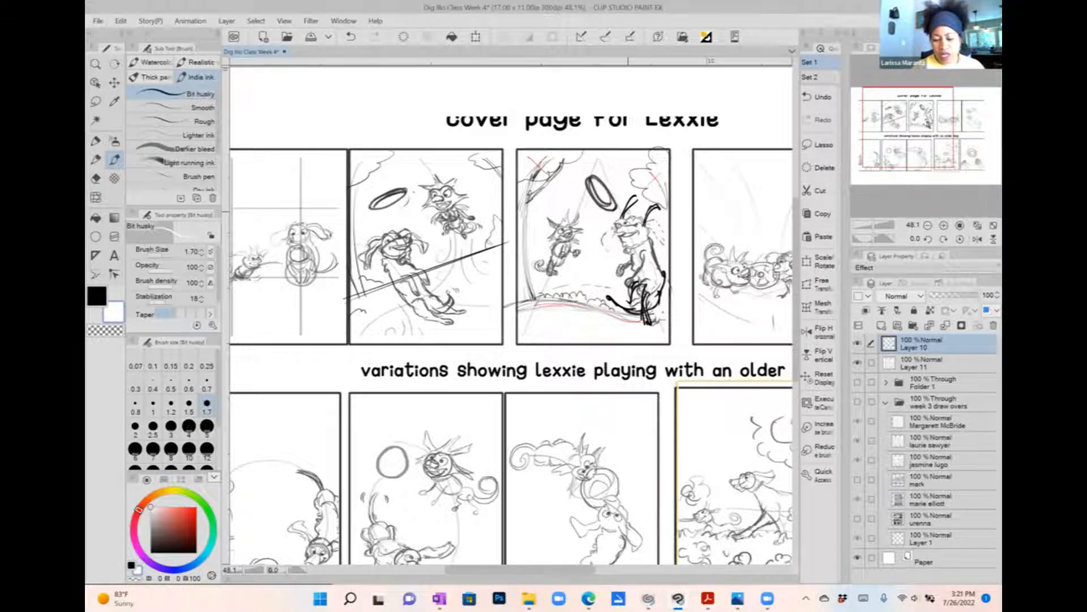
pyautogui.moveTo(628, 211); pyautogui.dragTo(580, 218)
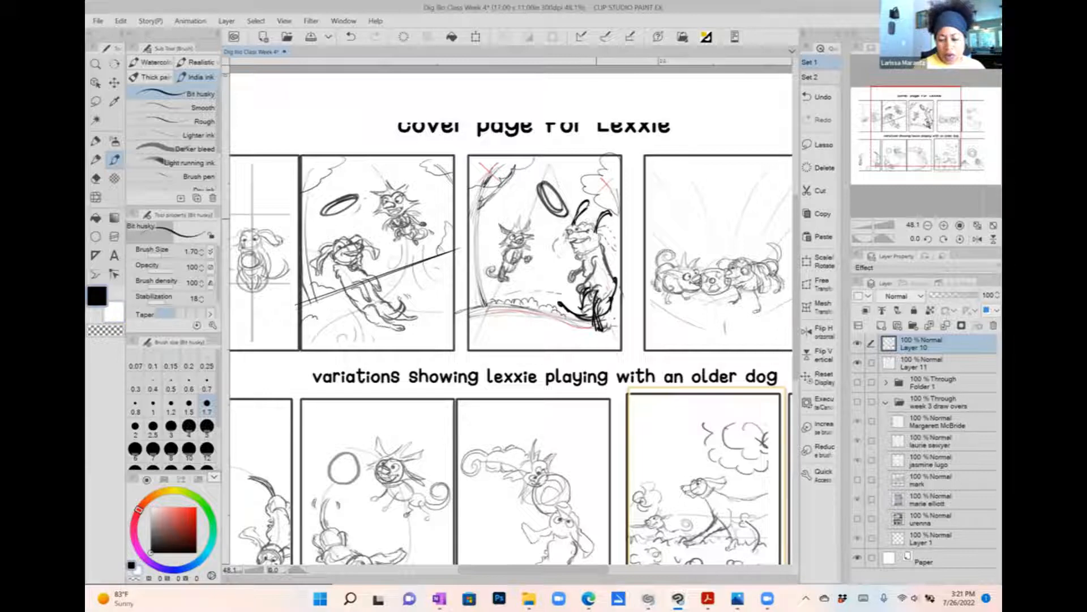
pyautogui.moveTo(600, 229); pyautogui.dragTo(608, 216)
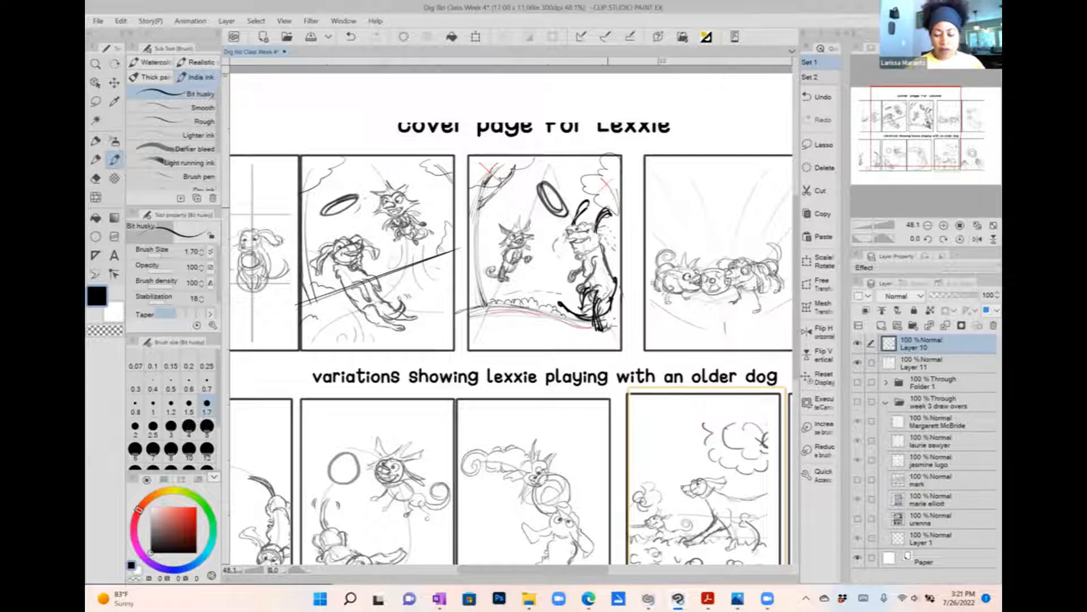
# Step: Rename Layer 11, which holds the Lexxie thumbnails, with the student's name
pyautogui.scroll(-1, 683, 333)
pyautogui.moveTo(683, 332); pyautogui.dragTo(598, 240)
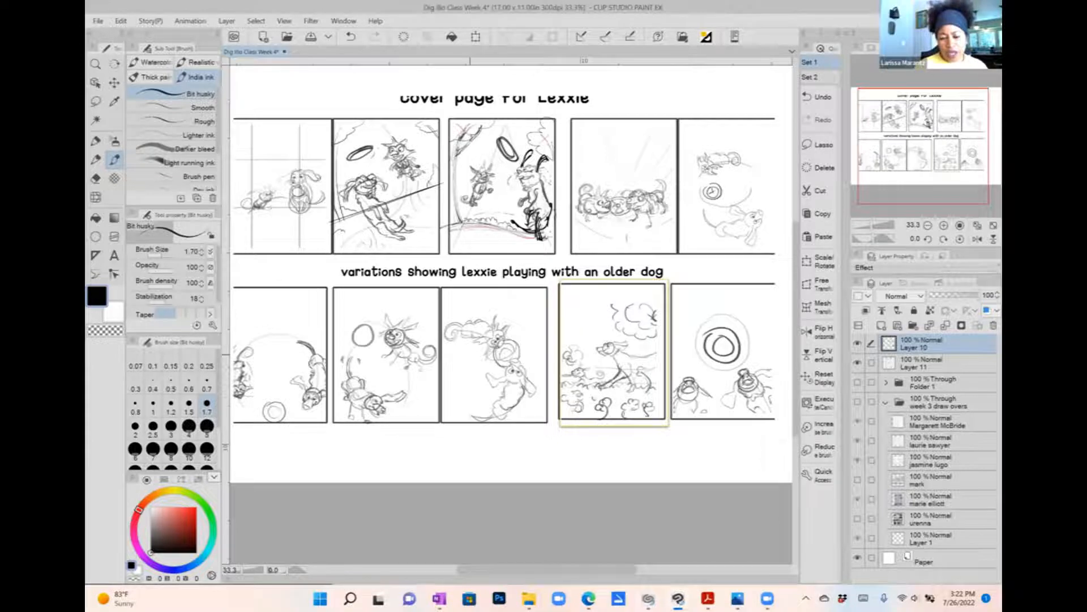
pyautogui.moveTo(470, 354); pyautogui.dragTo(505, 386)
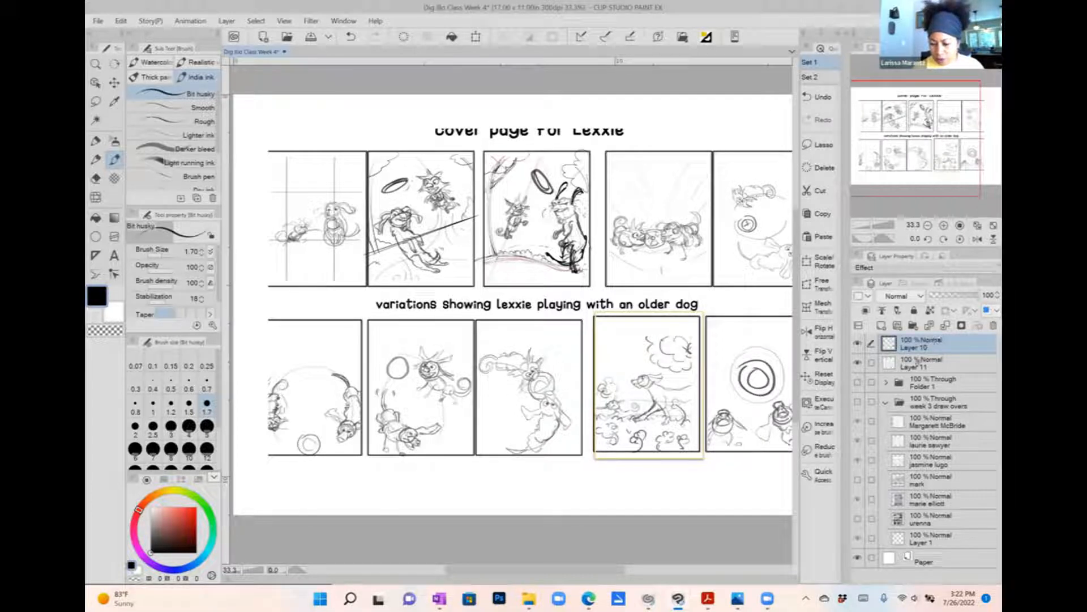
pyautogui.doubleClick(916, 364)
pyautogui.write('wure')
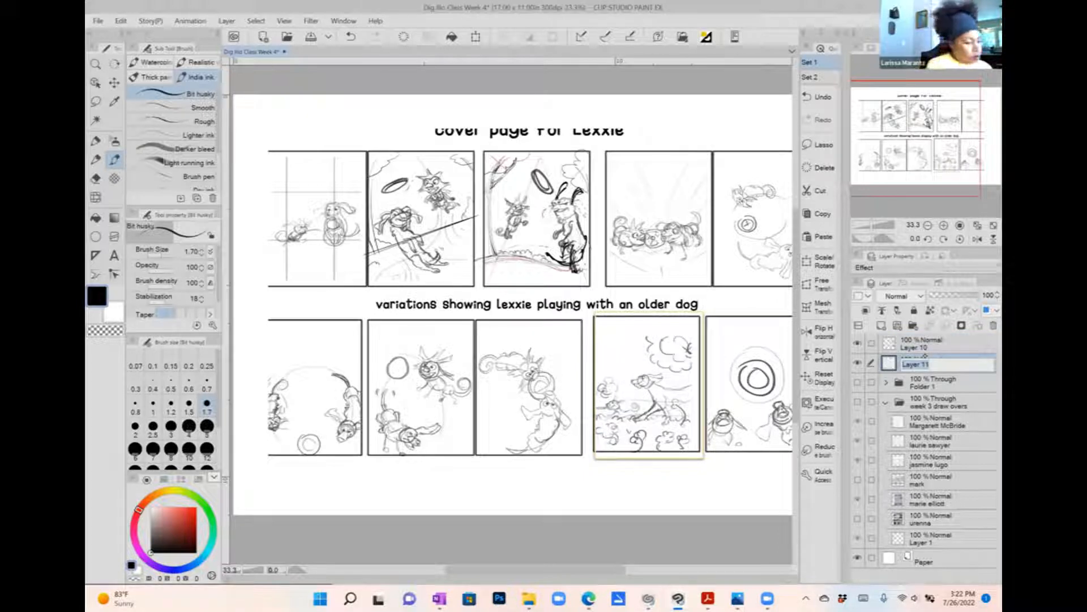
pyautogui.write('o')
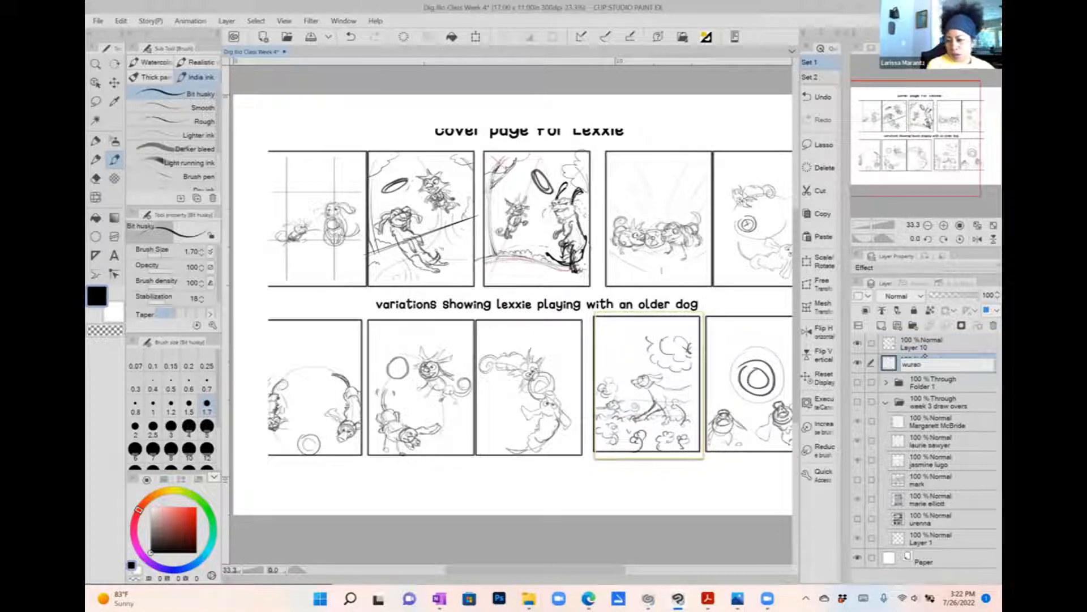
pyautogui.write('la')
pyautogui.press('Return')
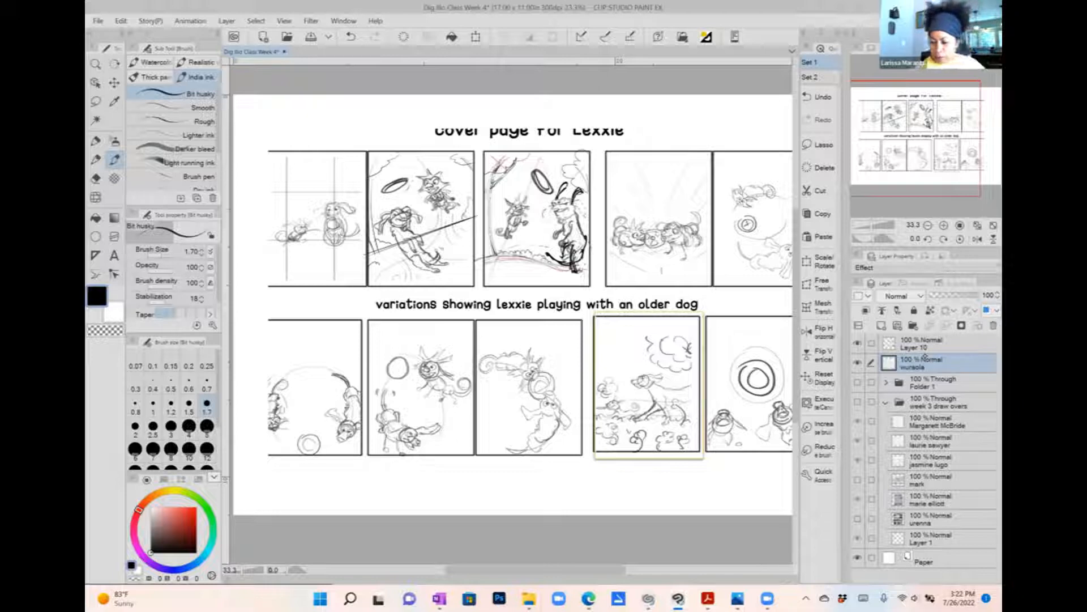
# Step: Move Layer 10 and the Lexxie thumbnail layer together to the end of the week 3 draw overs folder
pyautogui.click(925, 347)
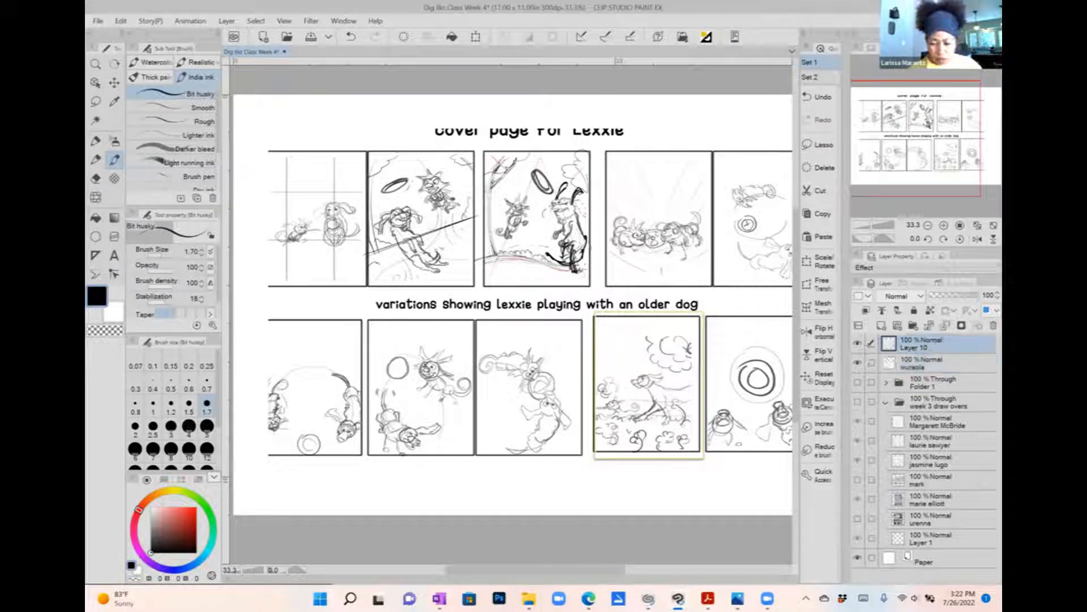
pyautogui.click(873, 361)
pyautogui.moveTo(946, 349); pyautogui.dragTo(920, 550)
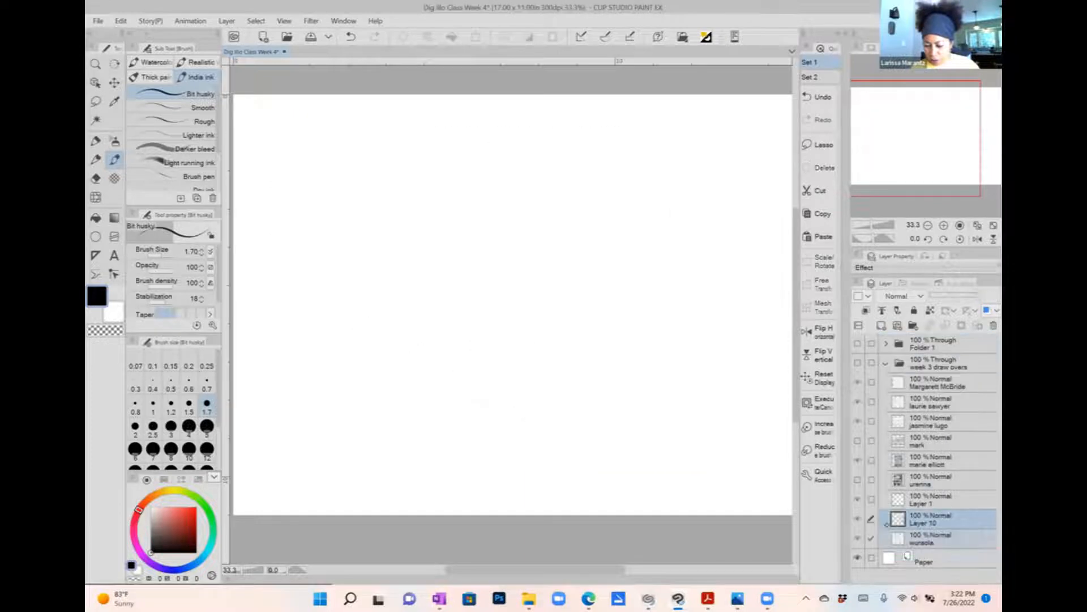
# Step: Show the week 3 draw overs folder and hide the visible student thumbnail layers inside it, including the Lexxie sheet and Layer 10
pyautogui.click(858, 363)
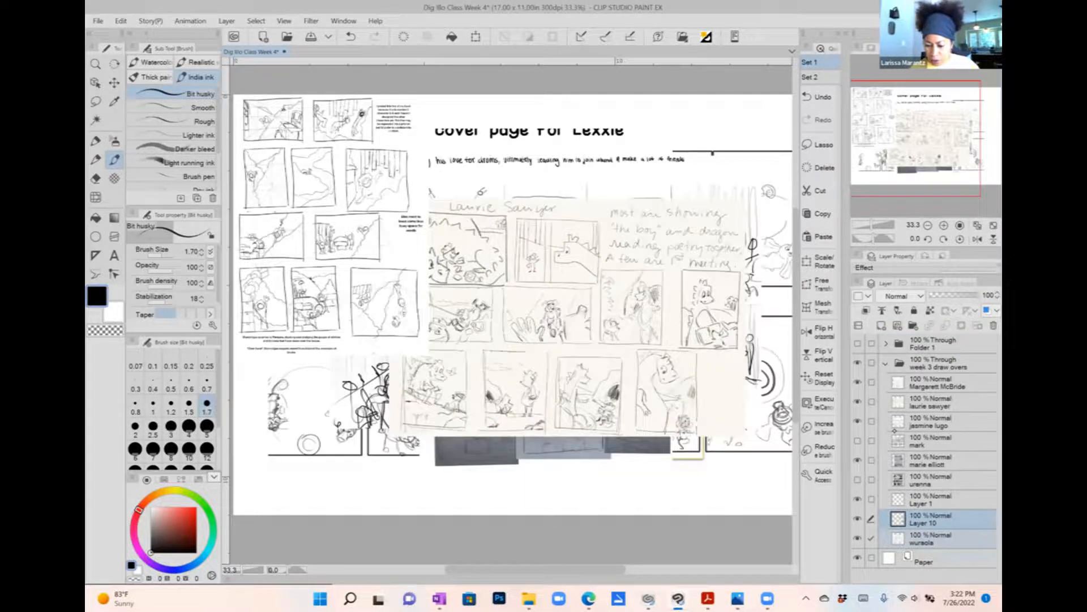
pyautogui.click(858, 383)
pyautogui.click(857, 402)
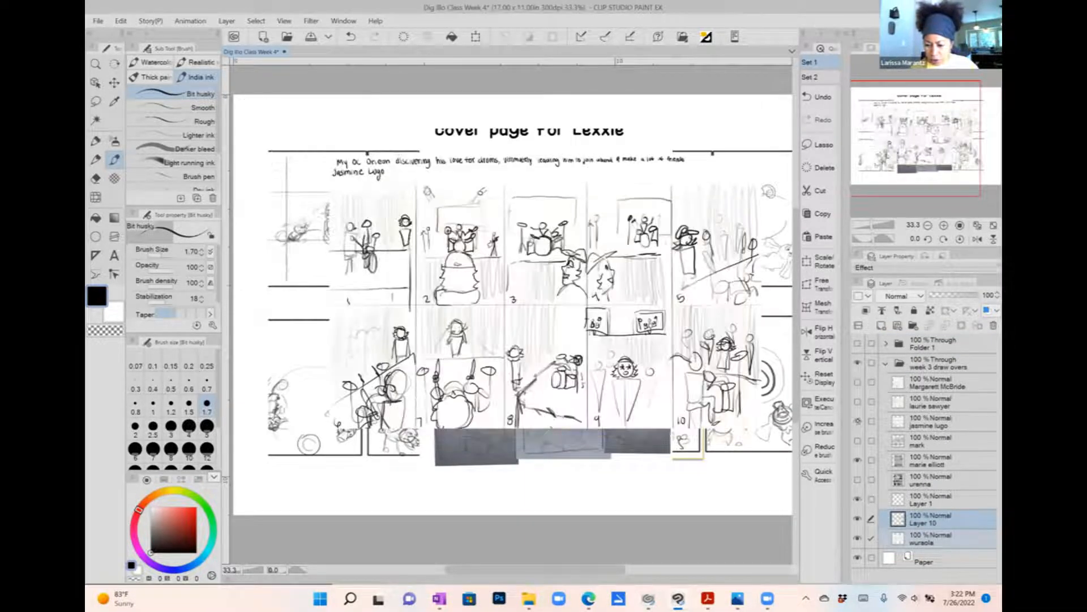
pyautogui.click(858, 421)
pyautogui.click(857, 460)
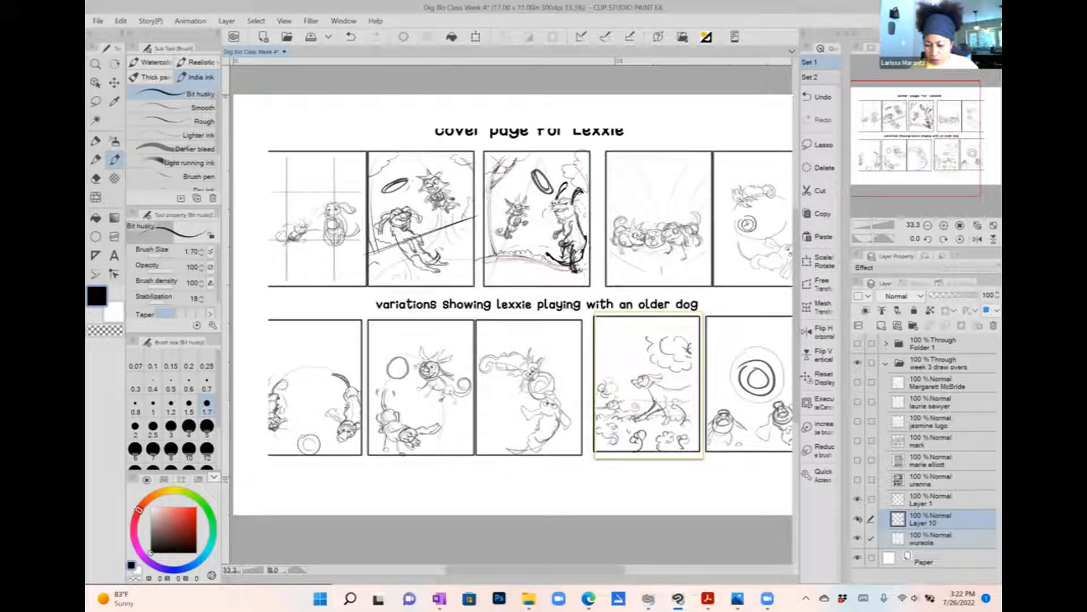
pyautogui.click(857, 535)
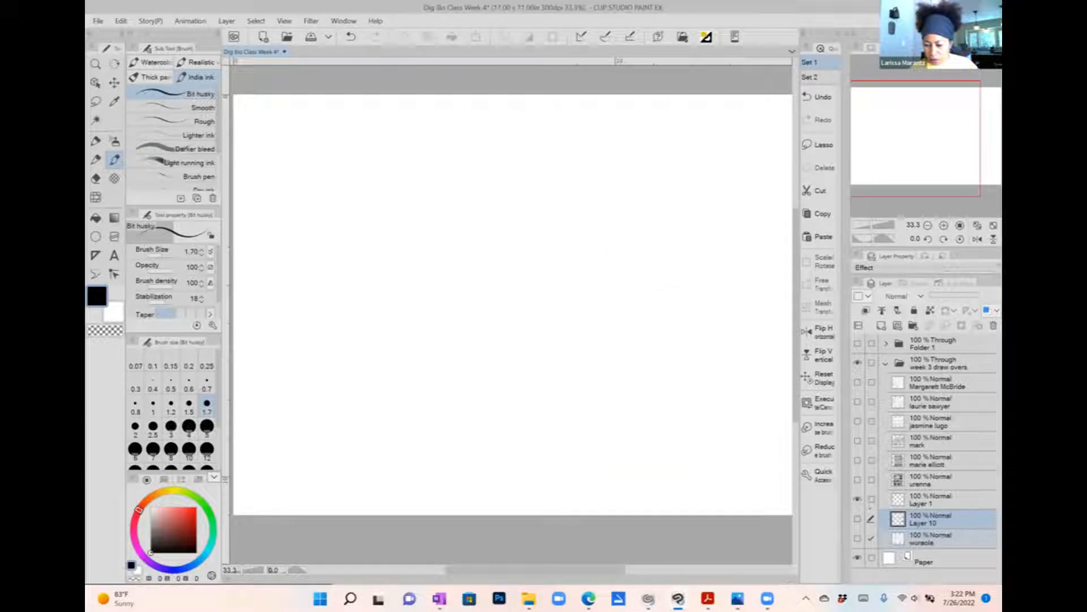
# Step: Move Layer 1 directly above the black-and-white thumbnail sheet's layer and show that sheet
pyautogui.click(929, 499)
pyautogui.moveTo(929, 500); pyautogui.dragTo(929, 471)
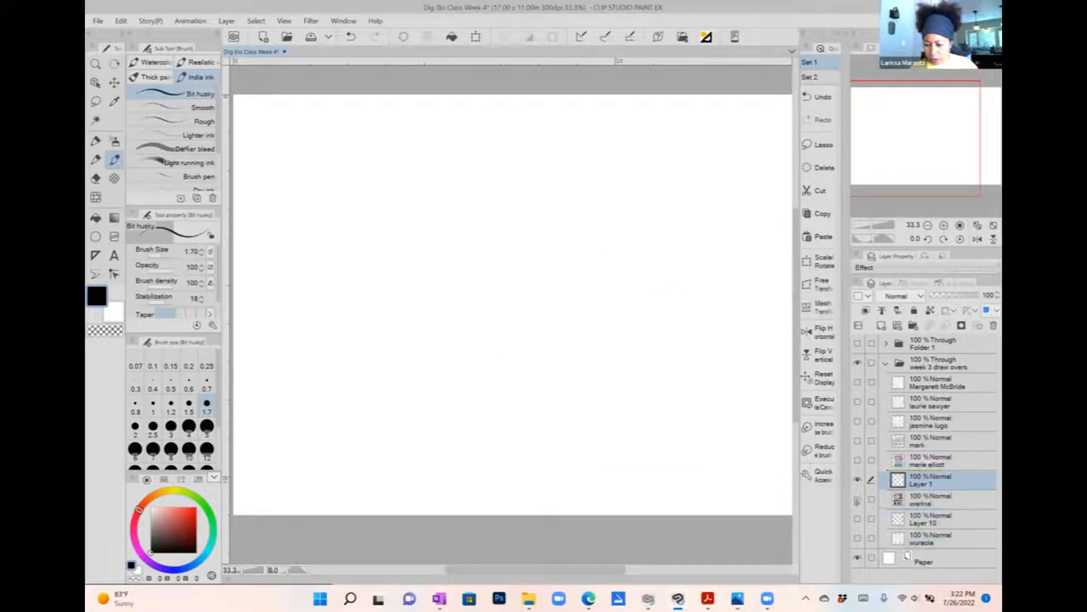
pyautogui.click(858, 499)
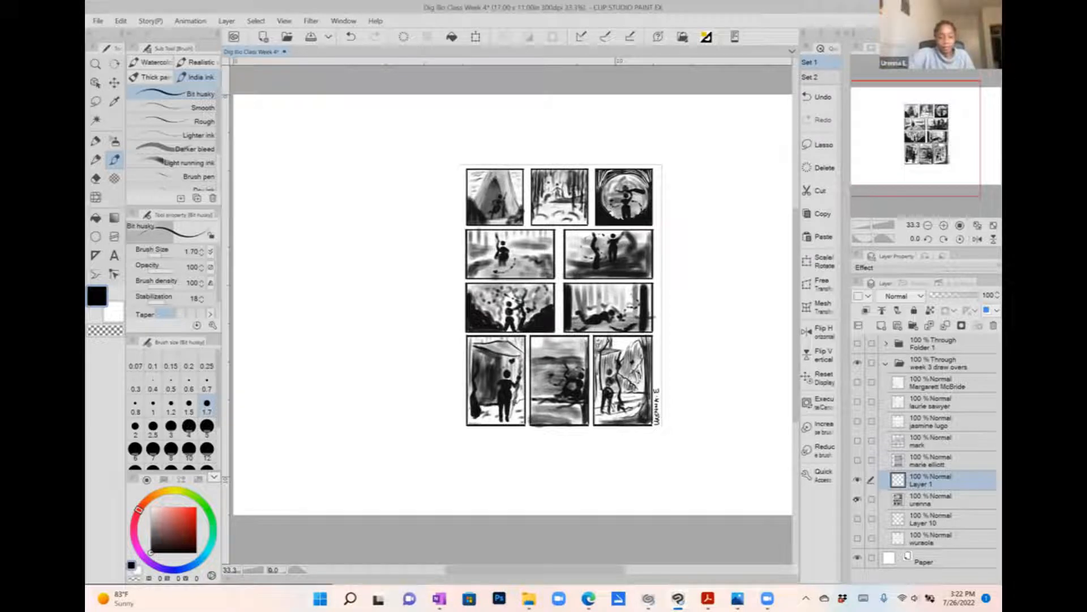
# Step: Switch to red and draw an arrow pointing down at the middle thumbnail in the first row
pyautogui.scroll(3, 669, 323)
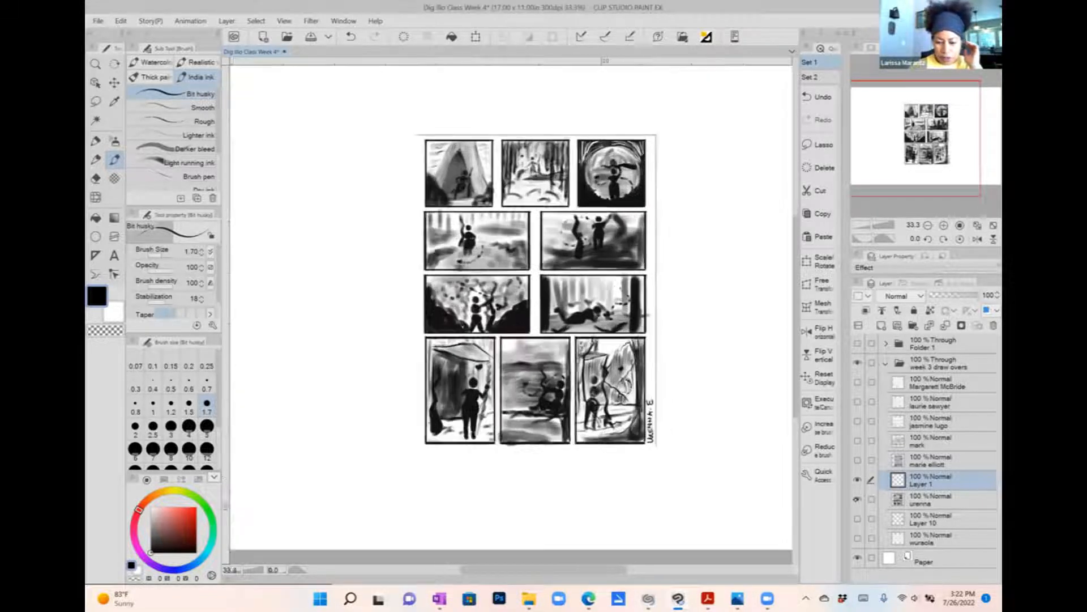
pyautogui.moveTo(560, 289); pyautogui.dragTo(576, 317)
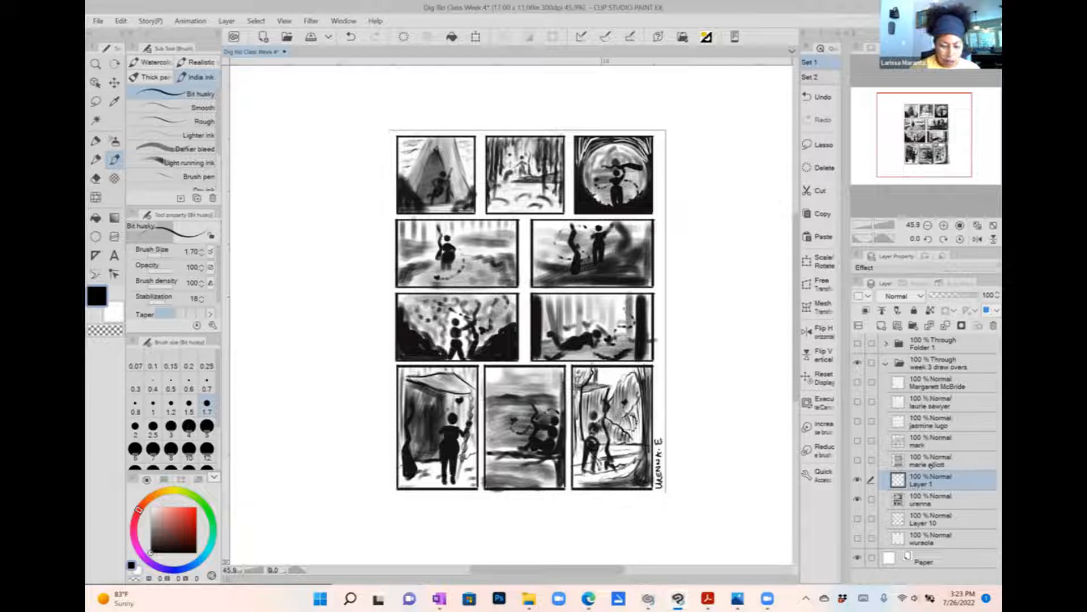
pyautogui.click(185, 507)
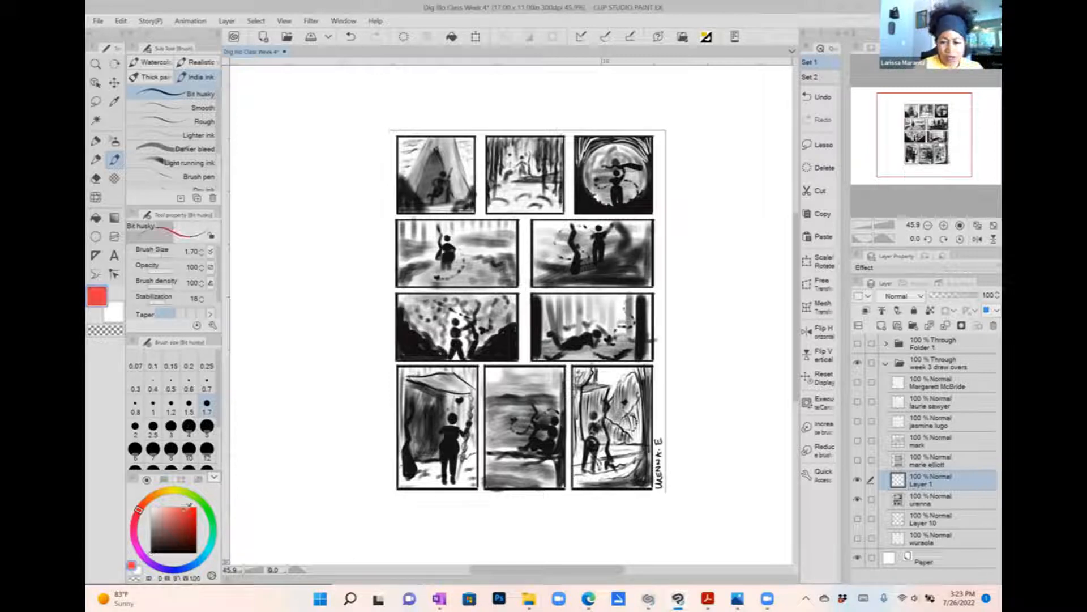
pyautogui.moveTo(521, 109)
pyautogui.mouseDown()
pyautogui.moveTo(537, 104)
pyautogui.moveTo(528, 122)
pyautogui.mouseUp()
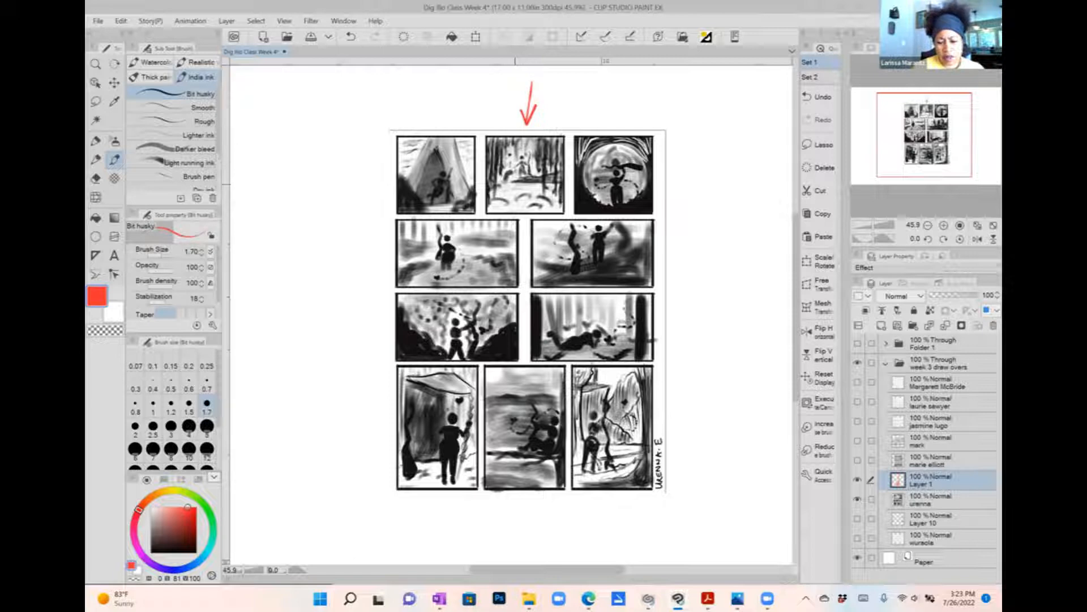
# Step: Trace the converging path and the vertical tree trunks on both sides of the arrowed thumbnail in red
pyautogui.moveTo(488, 211)
pyautogui.mouseDown()
pyautogui.moveTo(515, 179)
pyautogui.moveTo(564, 212)
pyautogui.mouseUp()
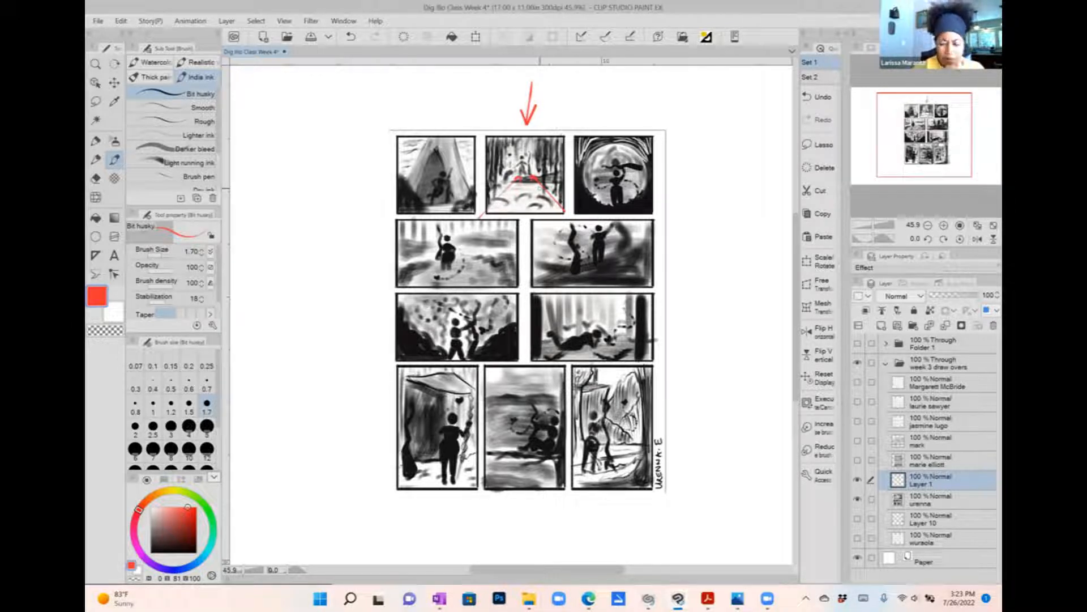
pyautogui.moveTo(545, 142)
pyautogui.mouseDown()
pyautogui.moveTo(545, 196)
pyautogui.moveTo(563, 198)
pyautogui.mouseUp()
pyautogui.moveTo(500, 137); pyautogui.dragTo(498, 202)
pyautogui.moveTo(500, 159); pyautogui.dragTo(492, 199)
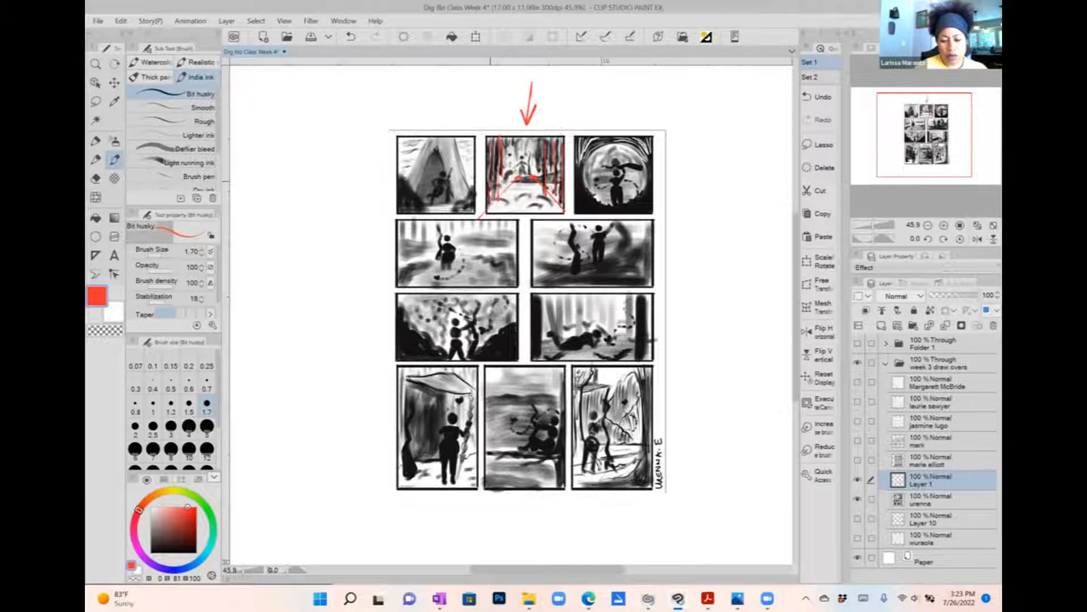
# Step: Draw a tall portrait frame in red on the blank area beside the thumbnail sheet
pyautogui.moveTo(527, 318); pyautogui.dragTo(480, 320)
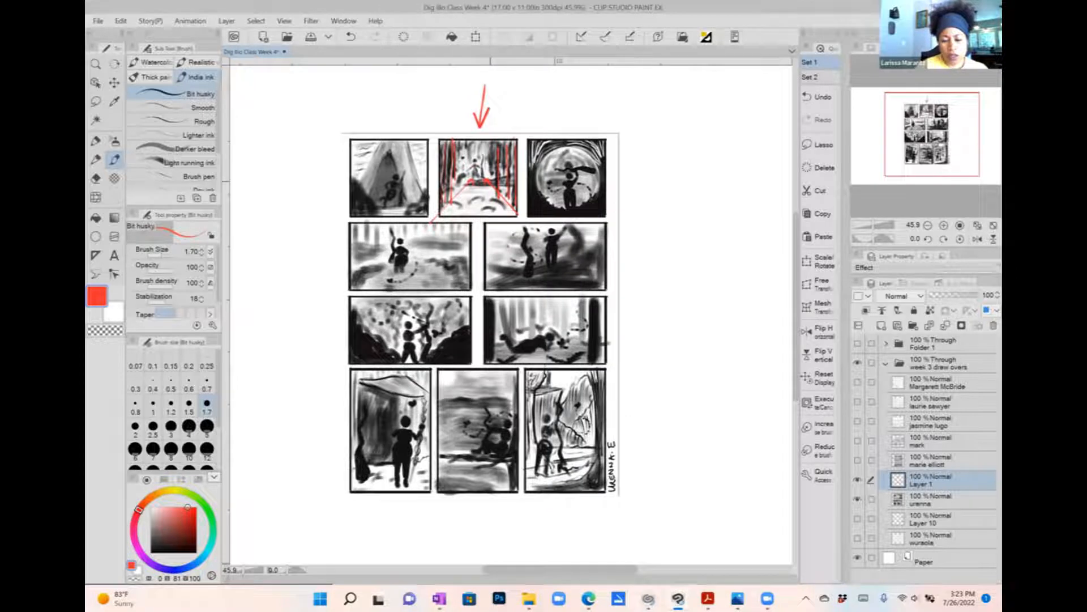
pyautogui.moveTo(510, 317); pyautogui.dragTo(477, 317)
pyautogui.moveTo(611, 135)
pyautogui.mouseDown()
pyautogui.moveTo(612, 218)
pyautogui.moveTo(636, 134)
pyautogui.moveTo(736, 133)
pyautogui.moveTo(743, 215)
pyautogui.mouseUp()
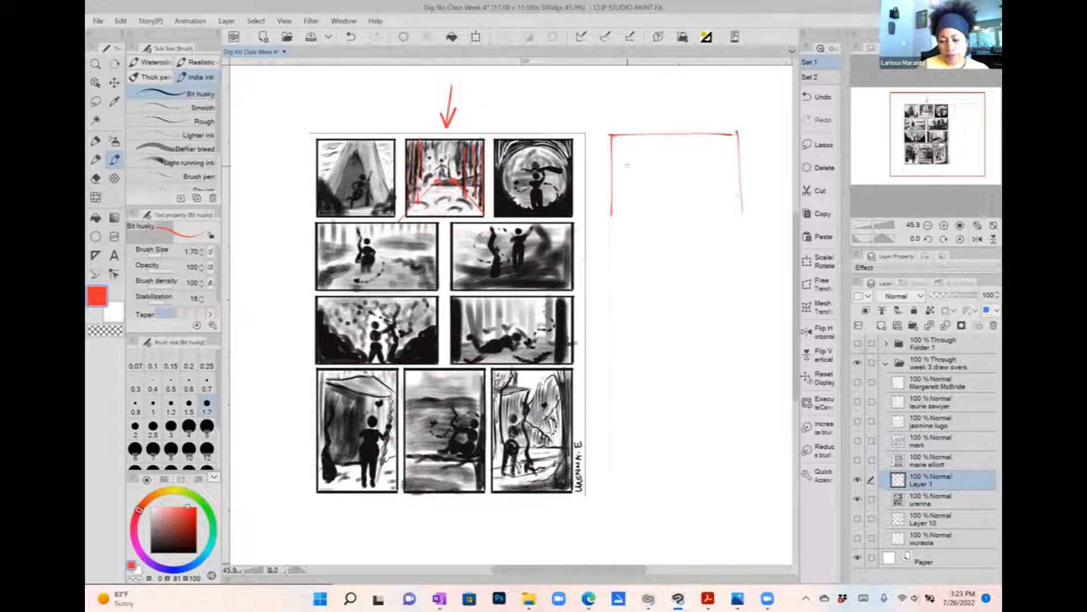
pyautogui.hotkey('ctrl', 'z')
pyautogui.hotkey('ctrl', 'z')
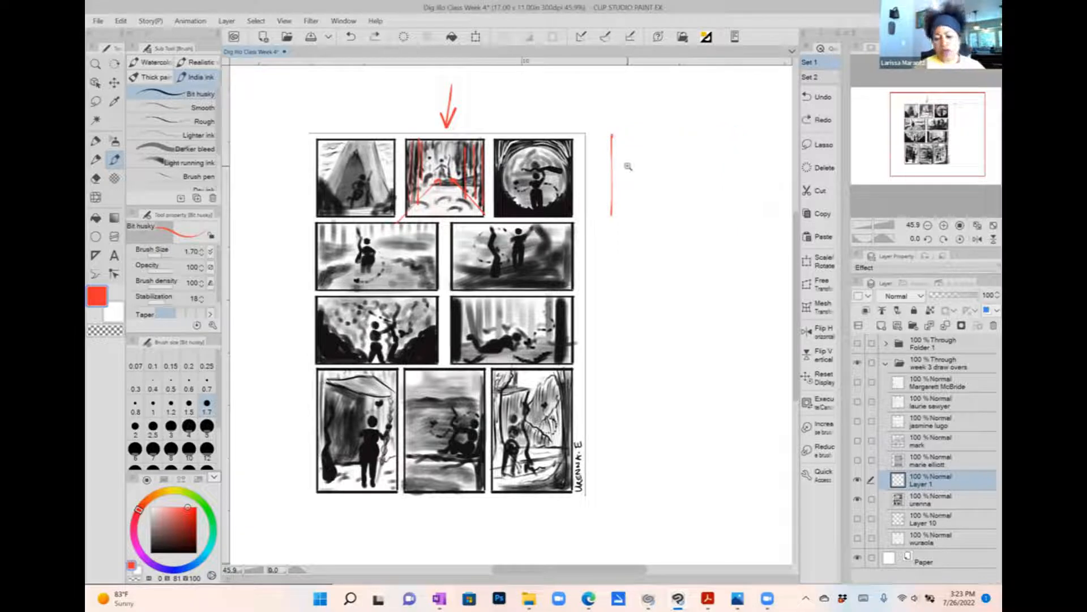
pyautogui.press('/')
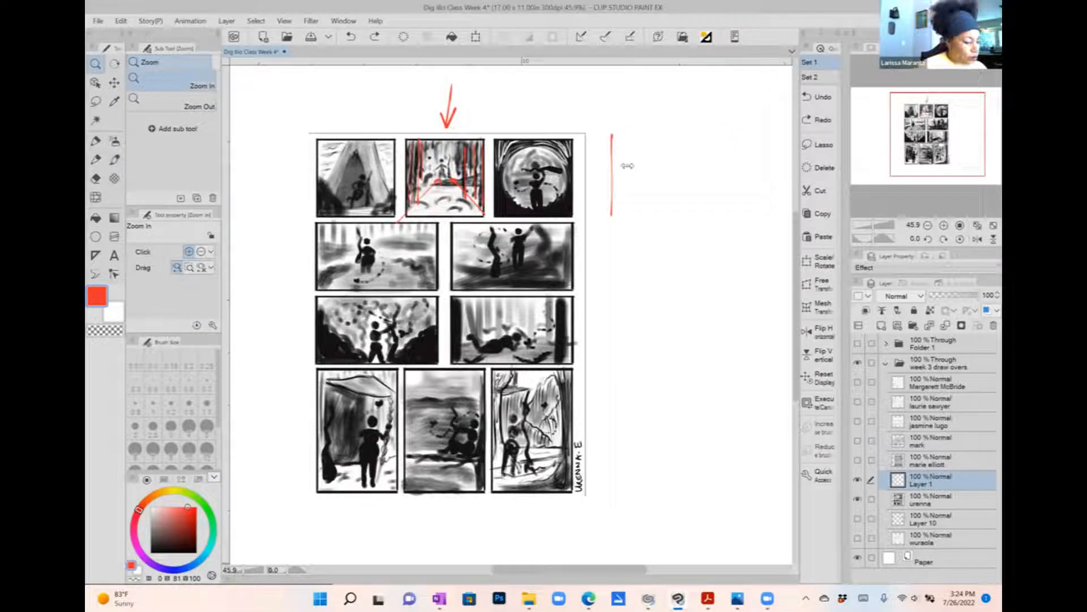
pyautogui.press('b')
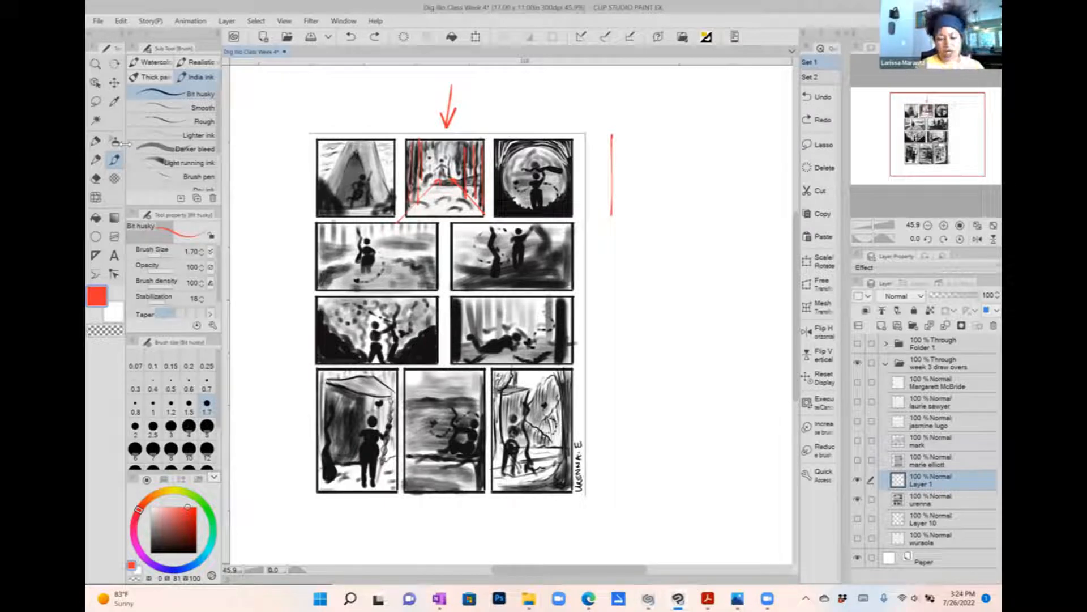
pyautogui.moveTo(611, 112); pyautogui.dragTo(610, 186)
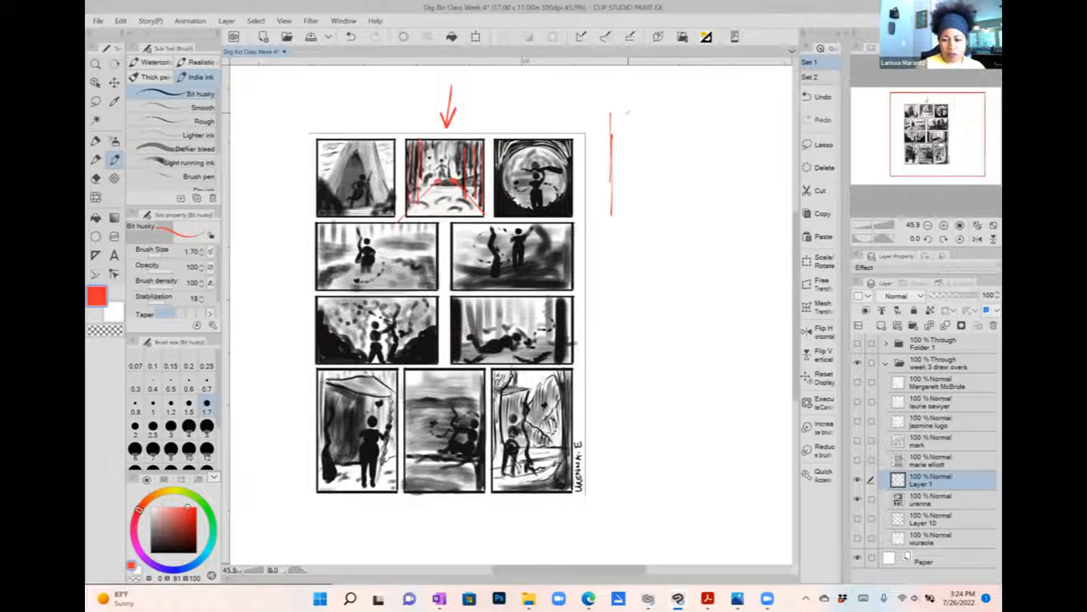
pyautogui.moveTo(612, 108); pyautogui.dragTo(699, 107)
pyautogui.moveTo(609, 108)
pyautogui.mouseDown()
pyautogui.moveTo(644, 108)
pyautogui.moveTo(613, 243)
pyautogui.moveTo(698, 244)
pyautogui.moveTo(688, 239)
pyautogui.mouseUp()
pyautogui.moveTo(701, 102); pyautogui.dragTo(701, 236)
pyautogui.moveTo(702, 126); pyautogui.dragTo(702, 245)
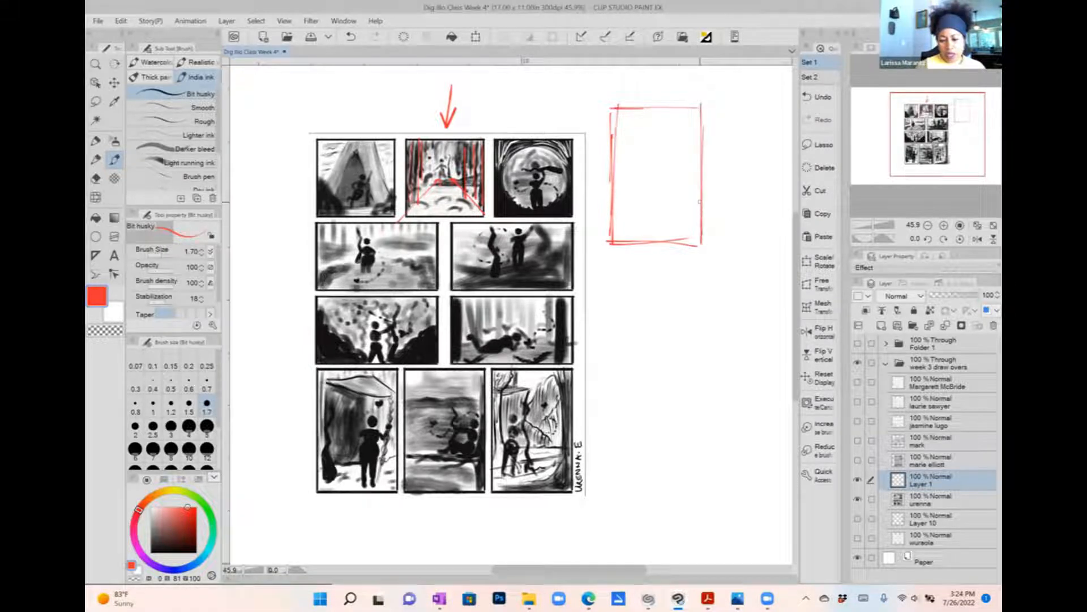
# Step: Draw a shorter, wider, nearly square frame in red beside the tall portrait frame
pyautogui.moveTo(700, 201); pyautogui.dragTo(639, 196)
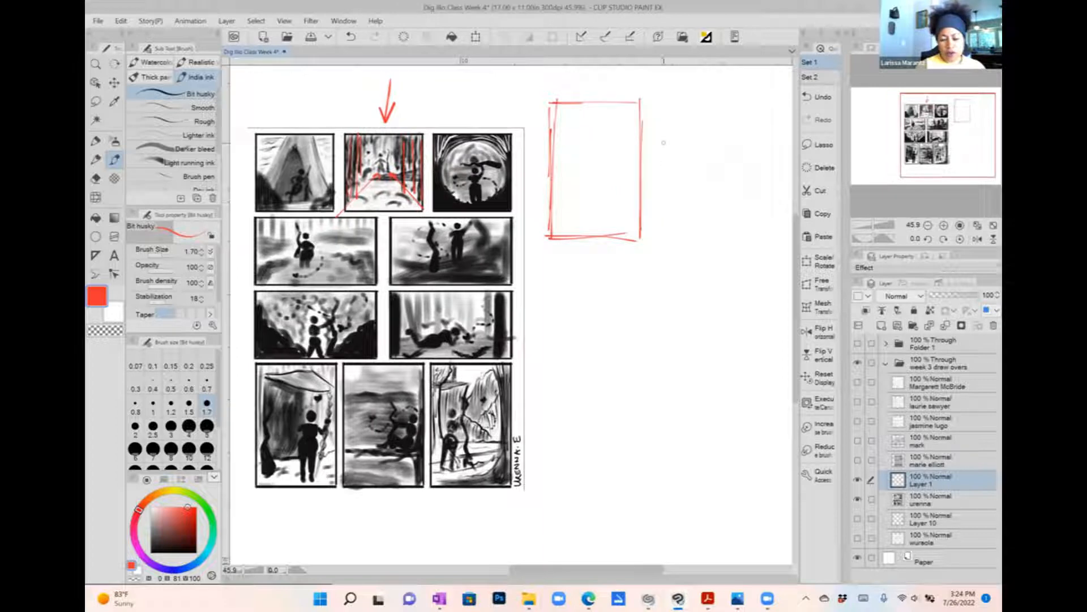
pyautogui.moveTo(663, 143)
pyautogui.mouseDown()
pyautogui.moveTo(636, 140)
pyautogui.moveTo(632, 211)
pyautogui.mouseUp()
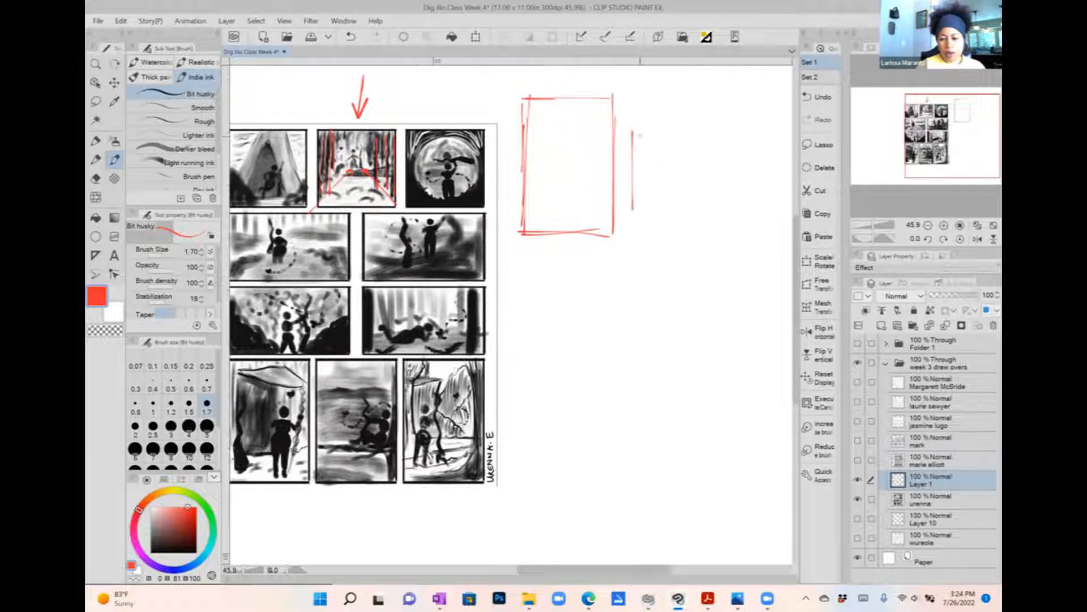
pyautogui.moveTo(627, 131); pyautogui.dragTo(714, 131)
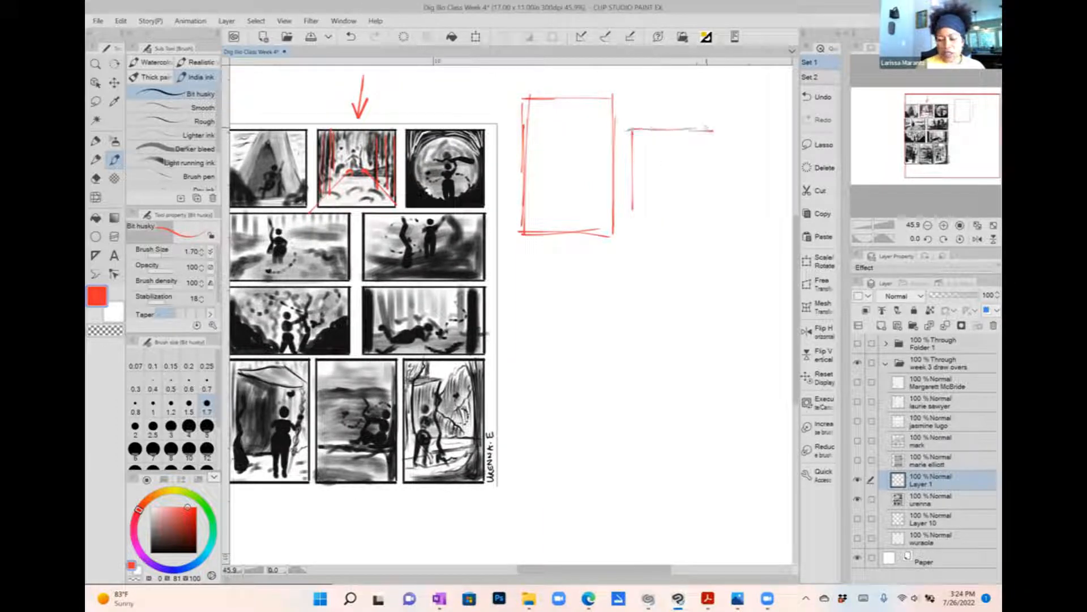
pyautogui.moveTo(634, 153)
pyautogui.mouseDown()
pyautogui.moveTo(632, 222)
pyautogui.moveTo(717, 220)
pyautogui.mouseUp()
pyautogui.moveTo(621, 226); pyautogui.dragTo(718, 223)
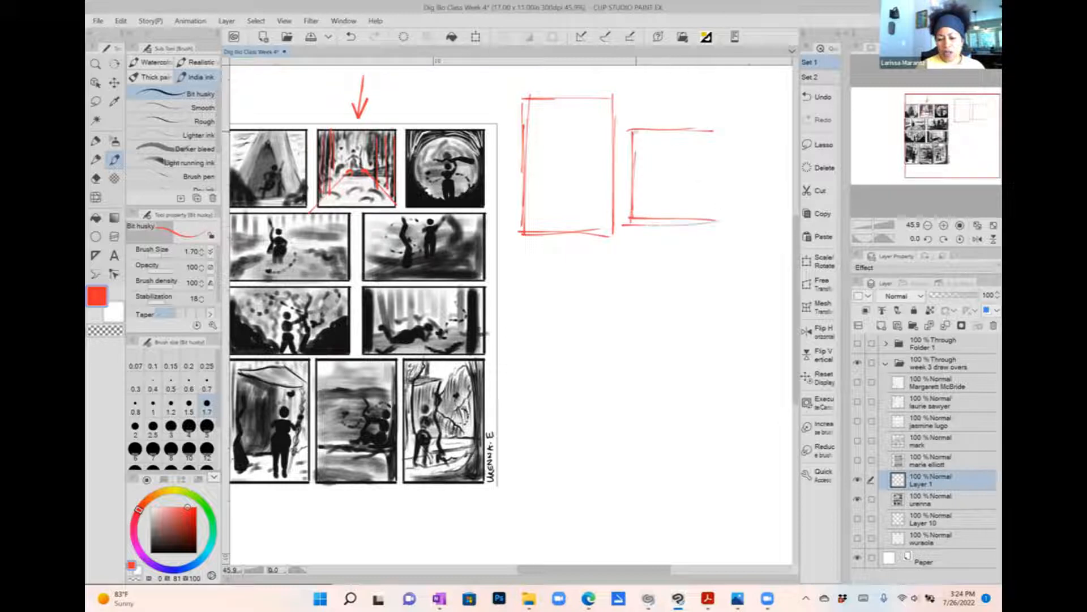
pyautogui.moveTo(634, 131)
pyautogui.mouseDown()
pyautogui.moveTo(726, 129)
pyautogui.moveTo(731, 216)
pyautogui.mouseUp()
pyautogui.moveTo(730, 124)
pyautogui.mouseDown()
pyautogui.moveTo(731, 229)
pyautogui.moveTo(730, 153)
pyautogui.moveTo(739, 207)
pyautogui.mouseUp()
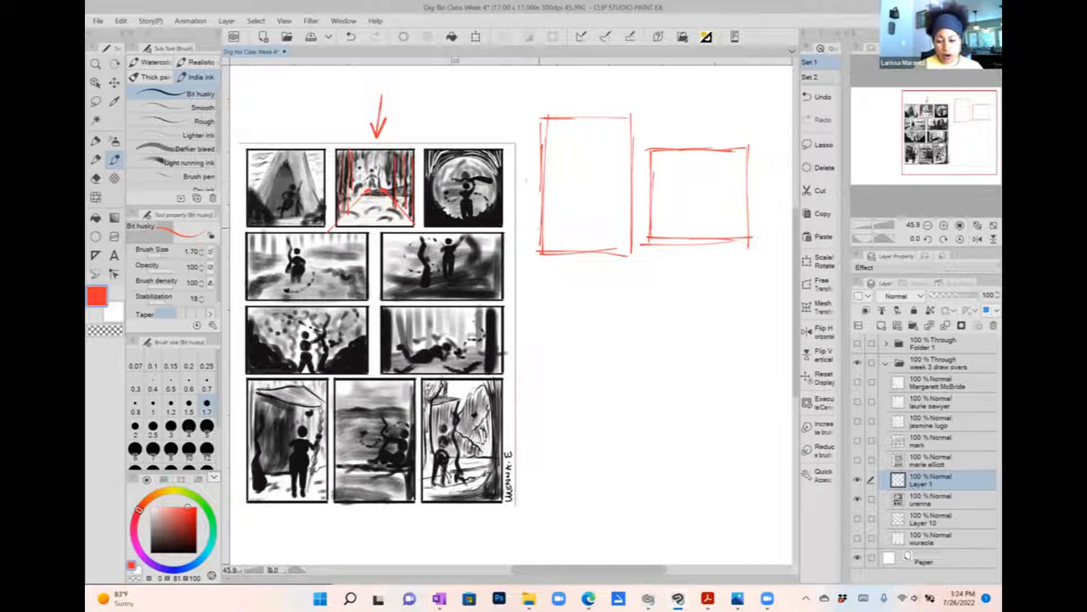
# Step: Draw a low horizon line in the tall portrait frame and add a second portrait frame beneath it
pyautogui.moveTo(549, 220)
pyautogui.mouseDown()
pyautogui.moveTo(623, 219)
pyautogui.moveTo(606, 220)
pyautogui.mouseUp()
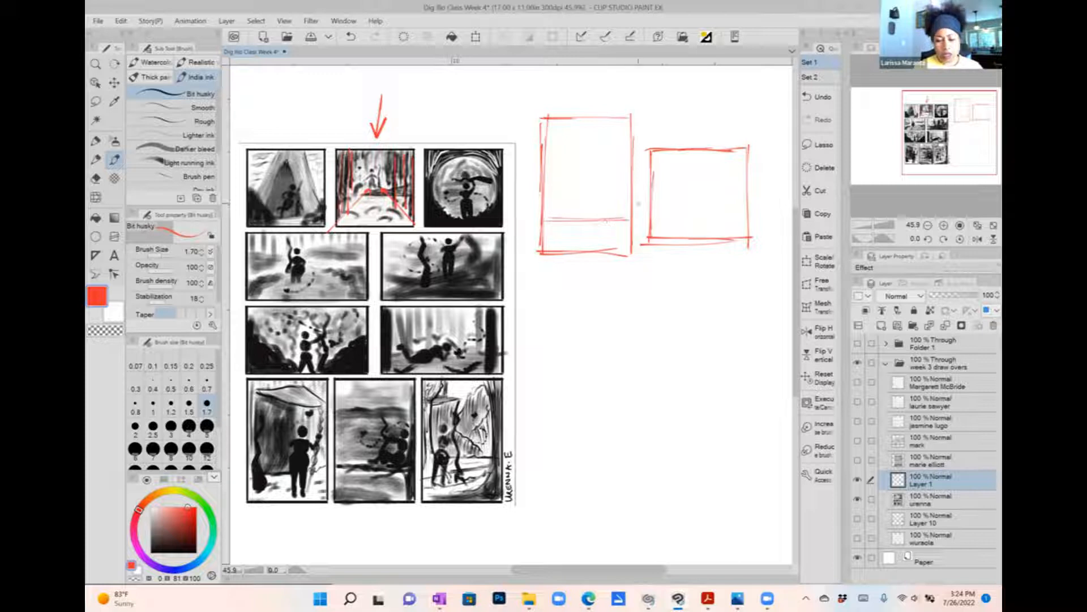
pyautogui.moveTo(625, 271)
pyautogui.mouseDown()
pyautogui.moveTo(542, 268)
pyautogui.moveTo(538, 416)
pyautogui.mouseUp()
pyautogui.moveTo(542, 267)
pyautogui.mouseDown()
pyautogui.moveTo(631, 275)
pyautogui.moveTo(631, 412)
pyautogui.mouseUp()
pyautogui.moveTo(629, 277); pyautogui.dragTo(630, 418)
pyautogui.moveTo(535, 414); pyautogui.dragTo(624, 416)
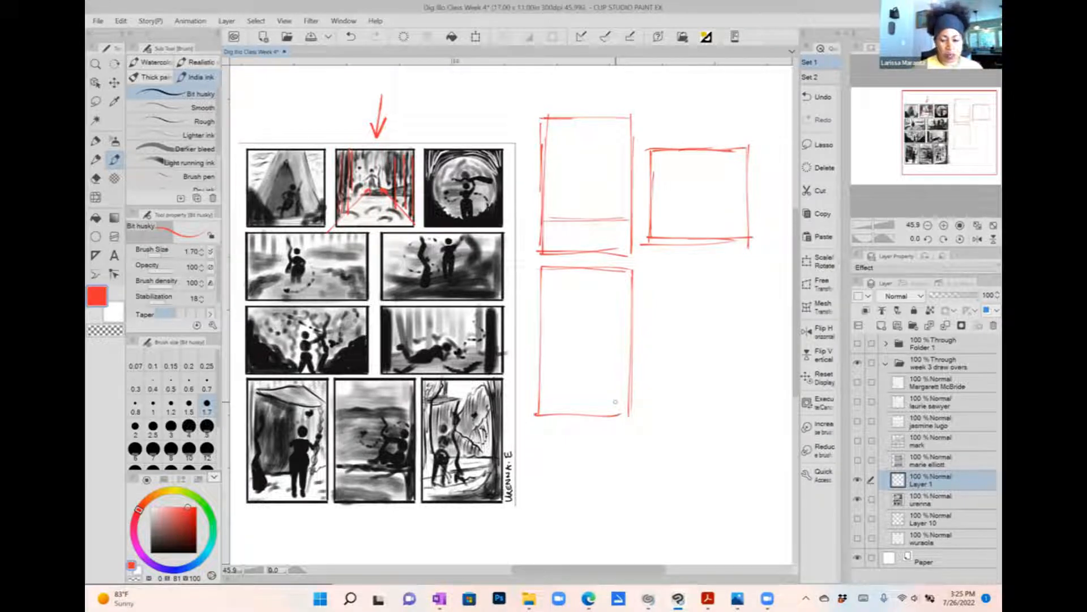
# Step: Sketch a low-horizon forest in the upper portrait frame with vertical trunks, small distant figures, a slanted ground line and short ground marks
pyautogui.moveTo(552, 123); pyautogui.dragTo(553, 218)
pyautogui.moveTo(553, 151); pyautogui.dragTo(554, 227)
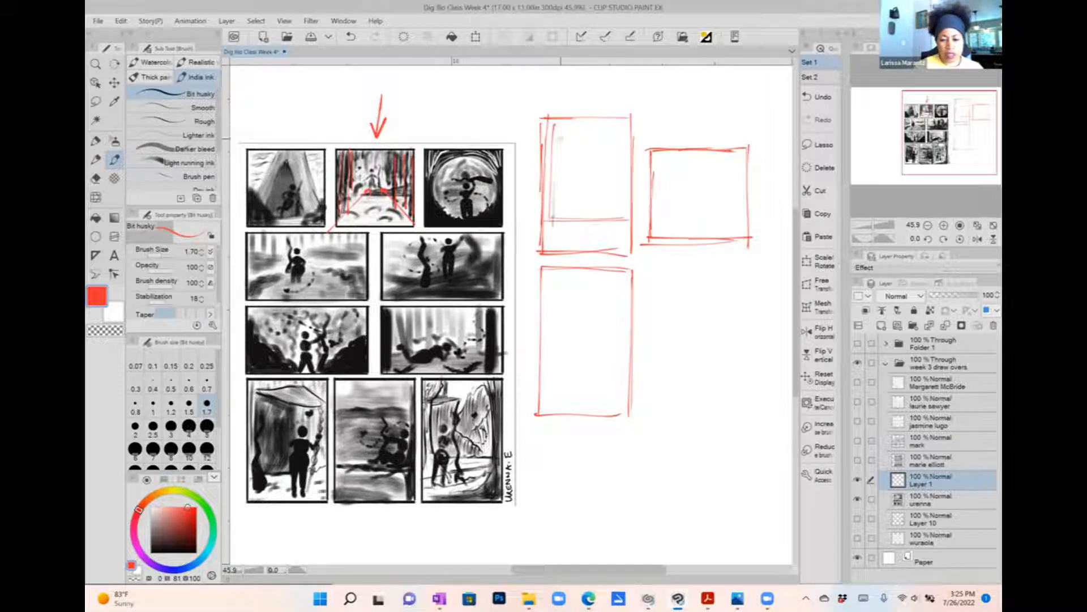
pyautogui.moveTo(561, 122)
pyautogui.mouseDown()
pyautogui.moveTo(561, 218)
pyautogui.moveTo(611, 127)
pyautogui.moveTo(616, 226)
pyautogui.mouseUp()
pyautogui.moveTo(625, 121); pyautogui.dragTo(623, 228)
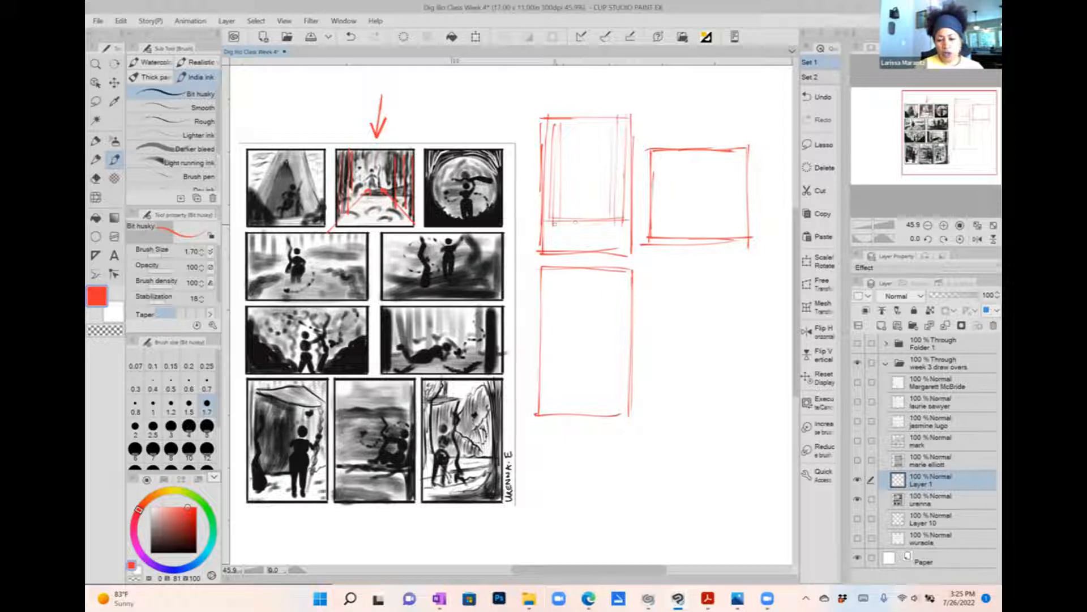
pyautogui.moveTo(554, 225)
pyautogui.mouseDown()
pyautogui.moveTo(617, 224)
pyautogui.moveTo(589, 211)
pyautogui.moveTo(613, 202)
pyautogui.moveTo(599, 218)
pyautogui.moveTo(584, 200)
pyautogui.moveTo(593, 209)
pyautogui.mouseUp()
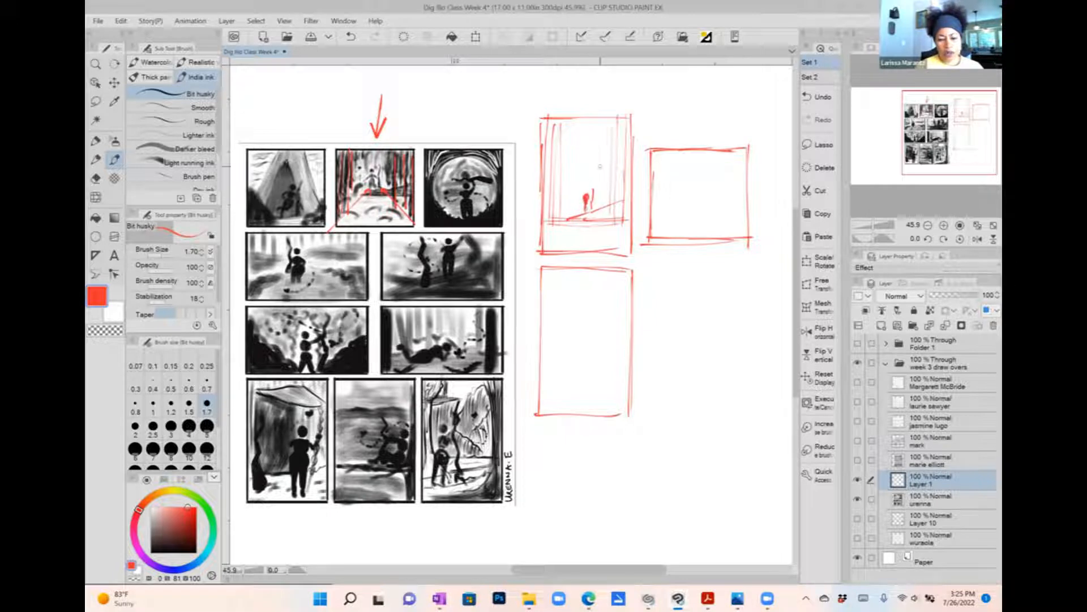
pyautogui.moveTo(565, 120); pyautogui.dragTo(564, 142)
pyautogui.moveTo(572, 120); pyautogui.dragTo(570, 136)
pyautogui.moveTo(554, 243); pyautogui.dragTo(602, 235)
pyautogui.moveTo(599, 241); pyautogui.dragTo(609, 246)
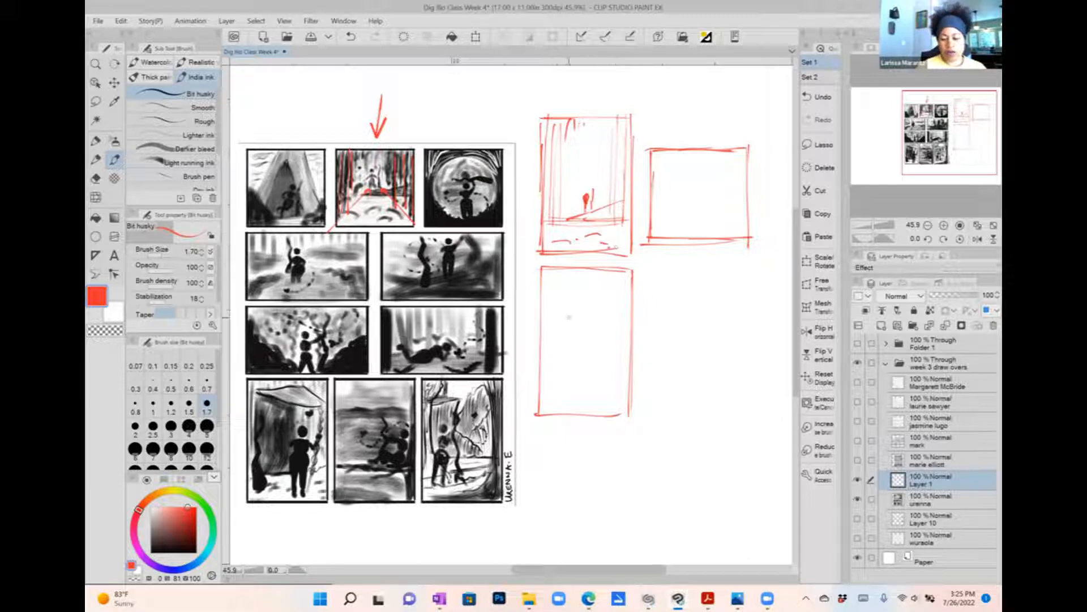
# Step: Sketch a high-horizon version in the lower portrait frame with small figures, side trunks and curved marks scattered down the foreground
pyautogui.moveTo(549, 315); pyautogui.dragTo(635, 315)
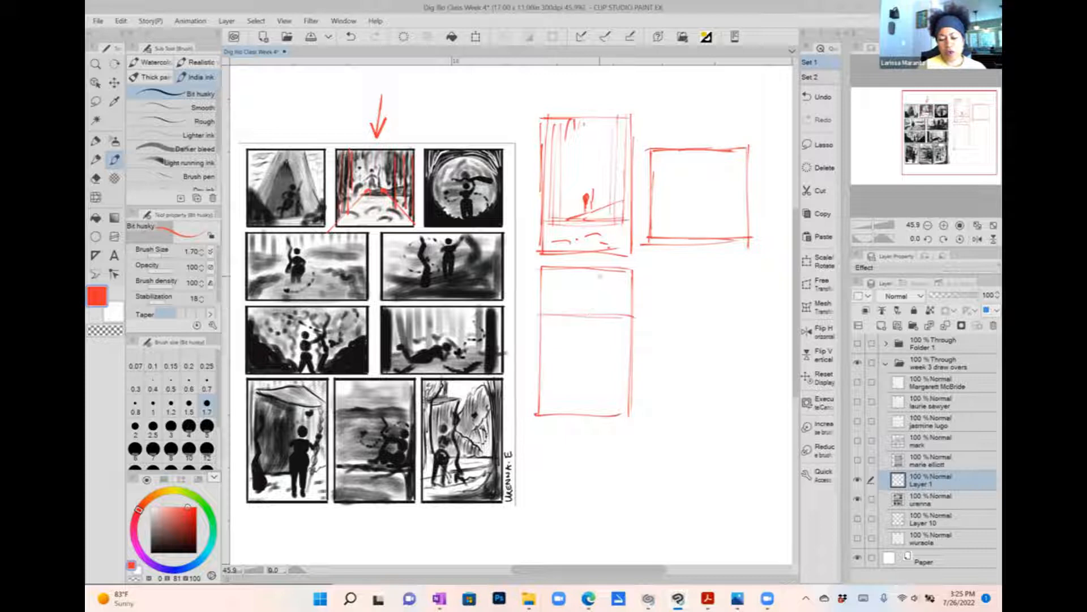
pyautogui.moveTo(564, 314)
pyautogui.mouseDown()
pyautogui.moveTo(627, 296)
pyautogui.moveTo(586, 293)
pyautogui.moveTo(588, 304)
pyautogui.moveTo(552, 314)
pyautogui.mouseUp()
pyautogui.moveTo(548, 268); pyautogui.dragTo(547, 325)
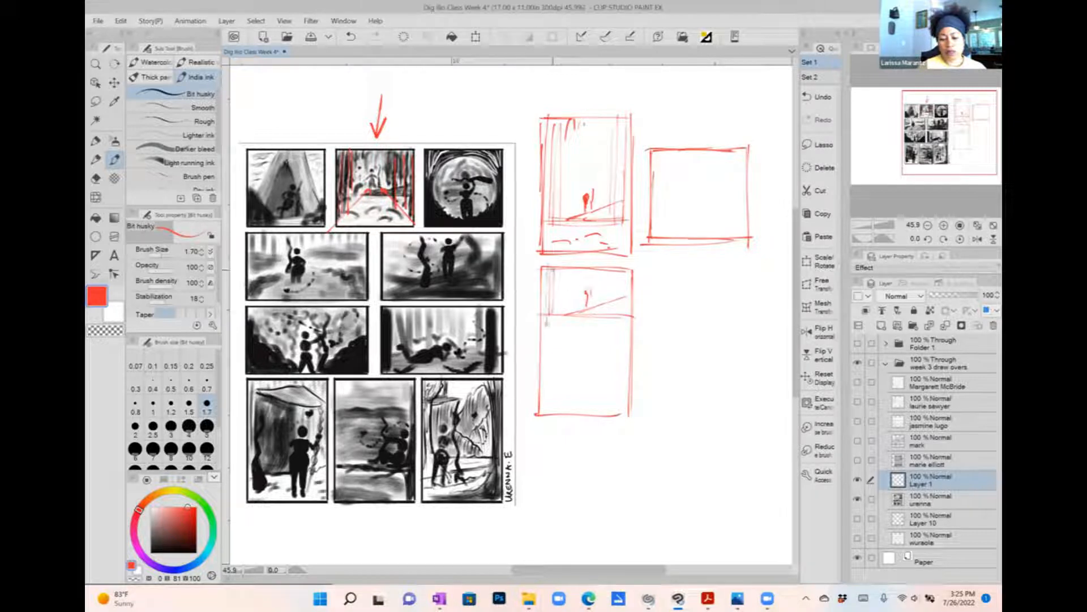
pyautogui.moveTo(549, 270); pyautogui.dragTo(553, 395)
pyautogui.moveTo(555, 321); pyautogui.dragTo(556, 345)
pyautogui.moveTo(554, 273); pyautogui.dragTo(558, 373)
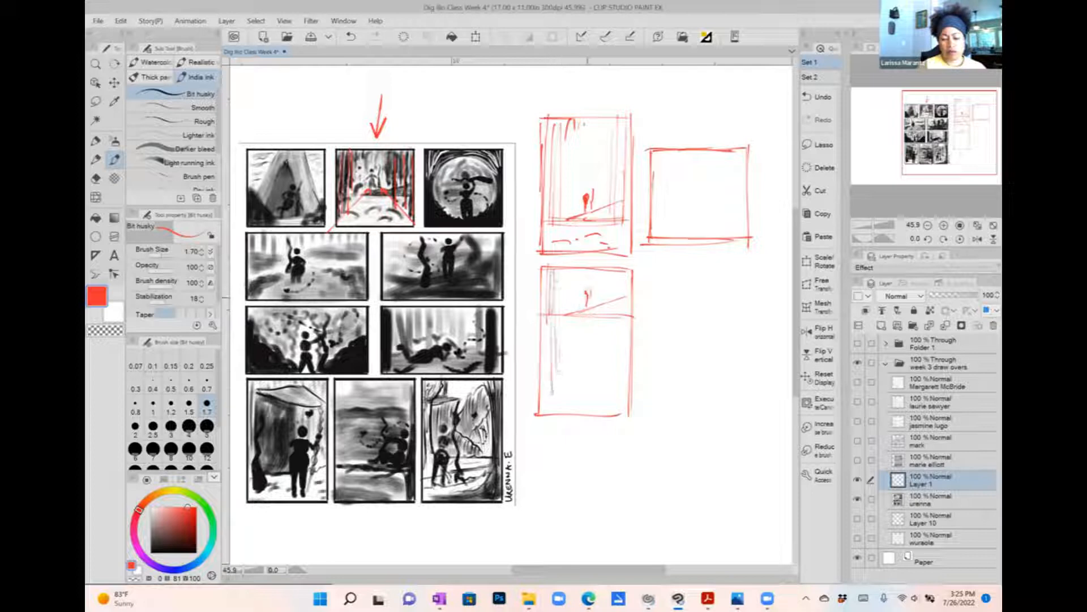
pyautogui.moveTo(584, 287)
pyautogui.mouseDown()
pyautogui.moveTo(591, 309)
pyautogui.moveTo(610, 299)
pyautogui.moveTo(613, 404)
pyautogui.mouseUp()
pyautogui.moveTo(623, 344)
pyautogui.mouseDown()
pyautogui.moveTo(624, 414)
pyautogui.moveTo(622, 345)
pyautogui.moveTo(578, 337)
pyautogui.moveTo(589, 343)
pyautogui.mouseUp()
pyautogui.moveTo(580, 351); pyautogui.dragTo(592, 379)
pyautogui.moveTo(589, 383); pyautogui.dragTo(590, 391)
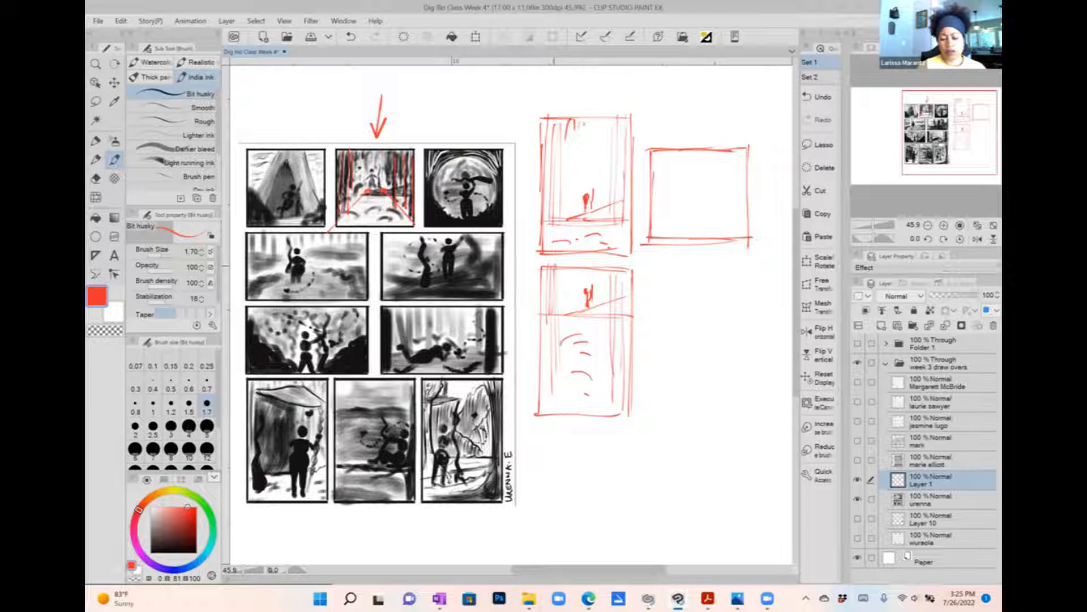
# Step: Darken the tree trunks on both sides of the lower portrait frame and thicken its foreground shapes up to the horizon
pyautogui.moveTo(557, 268)
pyautogui.mouseDown()
pyautogui.moveTo(558, 309)
pyautogui.moveTo(562, 299)
pyautogui.mouseUp()
pyautogui.moveTo(555, 266); pyautogui.dragTo(550, 386)
pyautogui.moveTo(548, 278); pyautogui.dragTo(547, 394)
pyautogui.moveTo(608, 269); pyautogui.dragTo(614, 325)
pyautogui.moveTo(619, 274); pyautogui.dragTo(622, 315)
pyautogui.moveTo(622, 287); pyautogui.dragTo(623, 362)
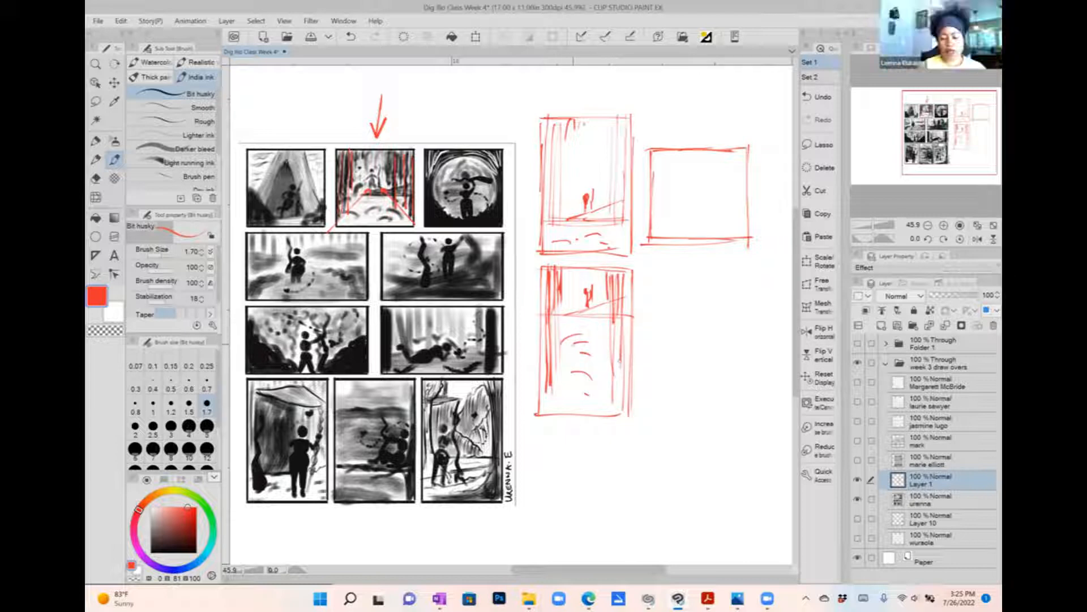
pyautogui.moveTo(574, 330); pyautogui.dragTo(589, 321)
pyautogui.moveTo(571, 336)
pyautogui.mouseDown()
pyautogui.moveTo(588, 321)
pyautogui.moveTo(573, 339)
pyautogui.moveTo(572, 374)
pyautogui.moveTo(599, 396)
pyautogui.moveTo(566, 378)
pyautogui.moveTo(587, 370)
pyautogui.moveTo(572, 353)
pyautogui.moveTo(578, 333)
pyautogui.mouseUp()
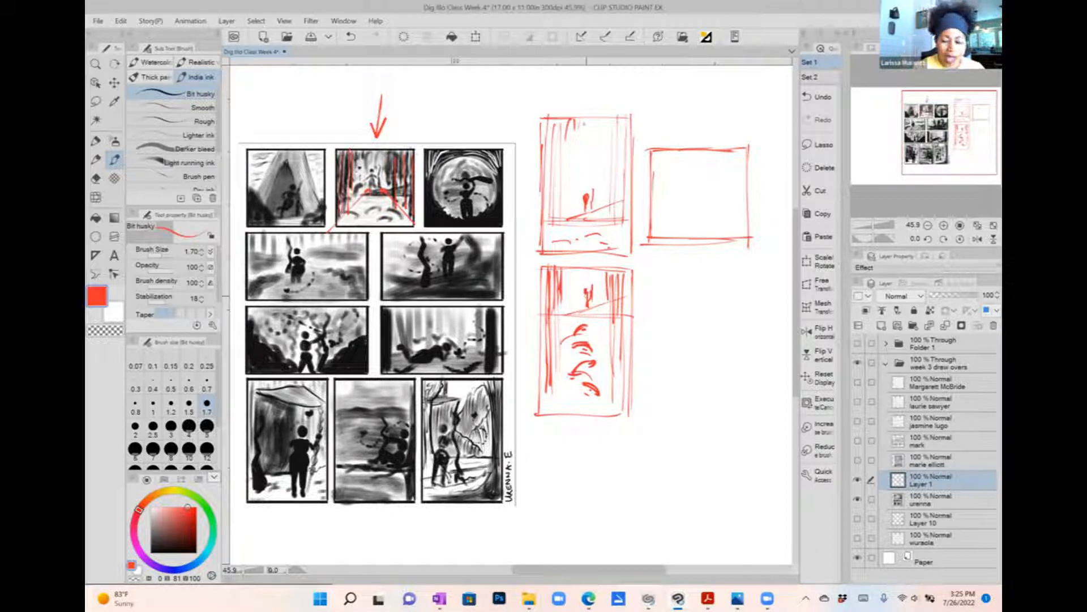
pyautogui.moveTo(565, 316)
pyautogui.mouseDown()
pyautogui.moveTo(573, 303)
pyautogui.moveTo(572, 312)
pyautogui.mouseUp()
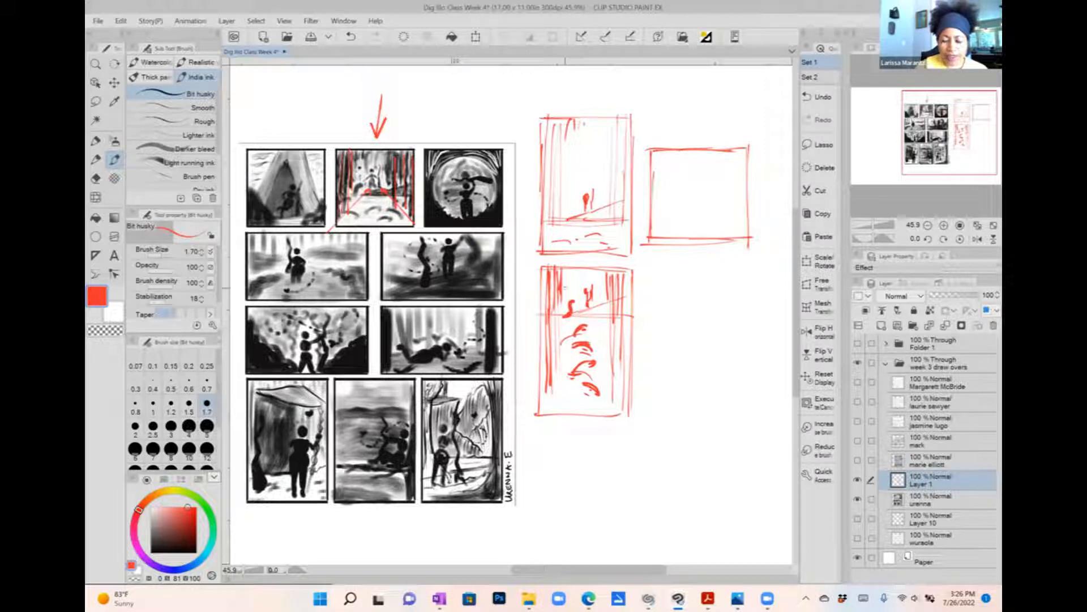
# Step: Add foreground shapes and heavier side trunks to the upper portrait frame, and point a red arrow at it
pyautogui.moveTo(568, 208)
pyautogui.mouseDown()
pyautogui.moveTo(560, 230)
pyautogui.moveTo(583, 237)
pyautogui.moveTo(566, 243)
pyautogui.moveTo(606, 245)
pyautogui.mouseUp()
pyautogui.moveTo(616, 120); pyautogui.dragTo(615, 145)
pyautogui.moveTo(621, 118); pyautogui.dragTo(623, 235)
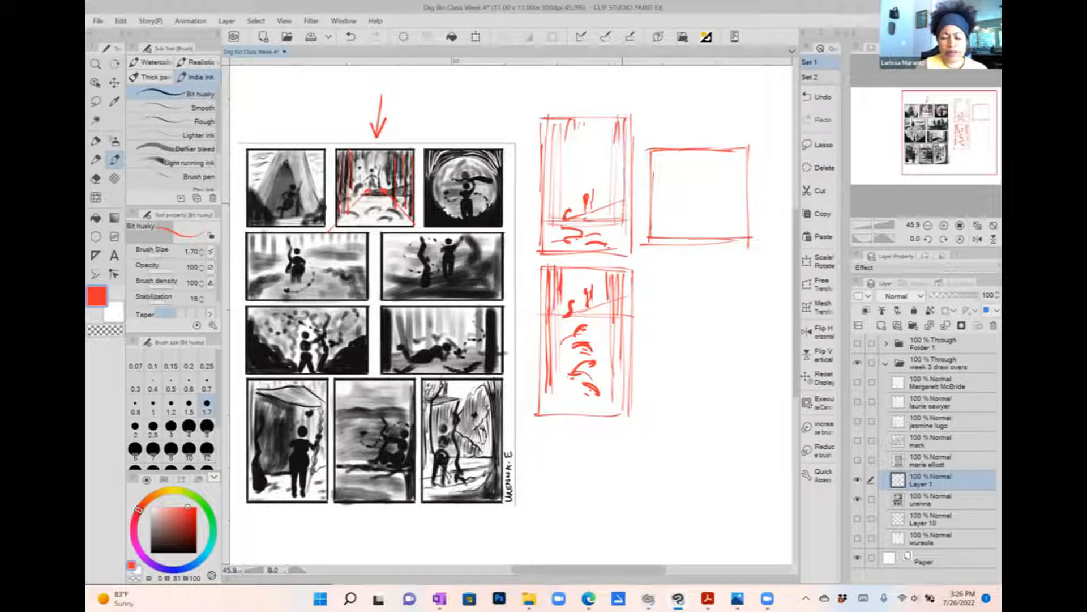
pyautogui.moveTo(557, 118); pyautogui.dragTo(551, 150)
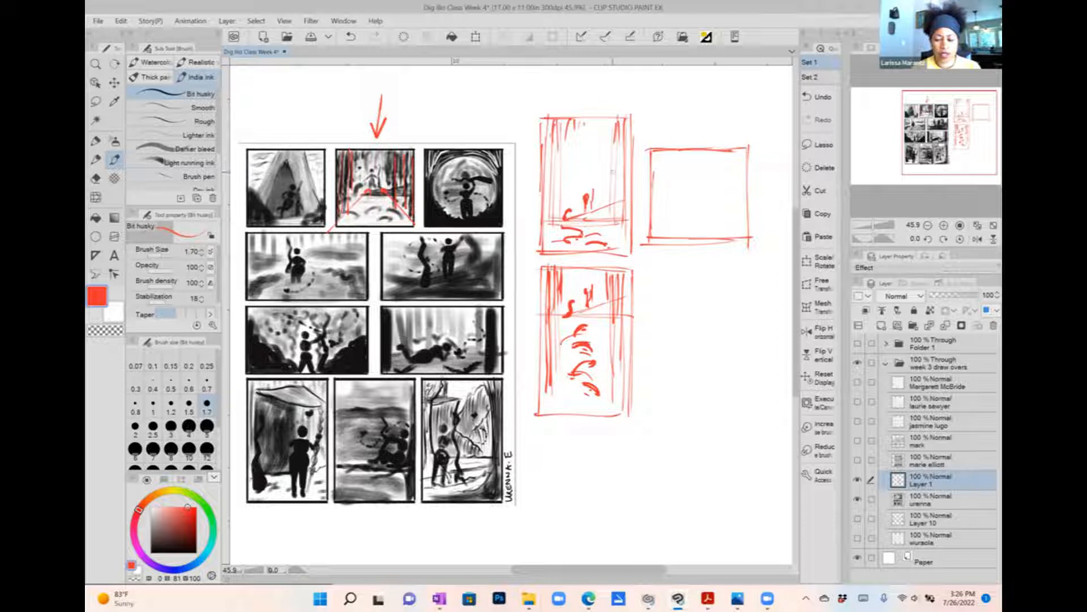
pyautogui.moveTo(639, 118)
pyautogui.mouseDown()
pyautogui.moveTo(638, 128)
pyautogui.moveTo(663, 106)
pyautogui.mouseUp()
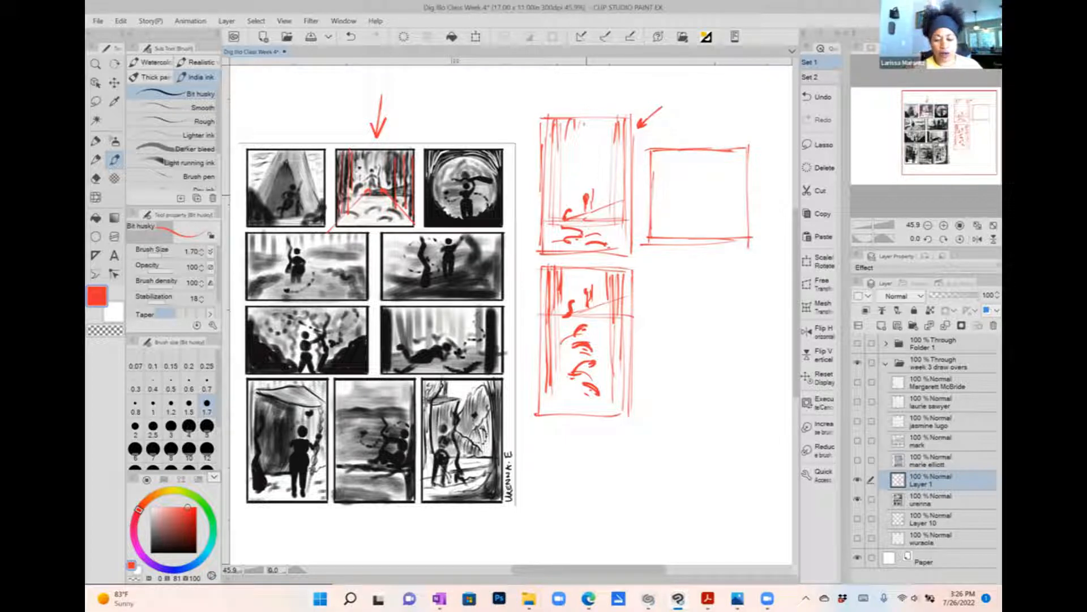
# Step: Sketch a stick figure with outstretched arms in the middle of the nearly square frame
pyautogui.moveTo(697, 162); pyautogui.dragTo(692, 186)
pyautogui.moveTo(690, 187); pyautogui.dragTo(685, 228)
pyautogui.moveTo(698, 187)
pyautogui.mouseDown()
pyautogui.moveTo(706, 230)
pyautogui.moveTo(717, 189)
pyautogui.mouseUp()
pyautogui.moveTo(687, 216); pyautogui.dragTo(682, 228)
pyautogui.moveTo(702, 218); pyautogui.dragTo(707, 227)
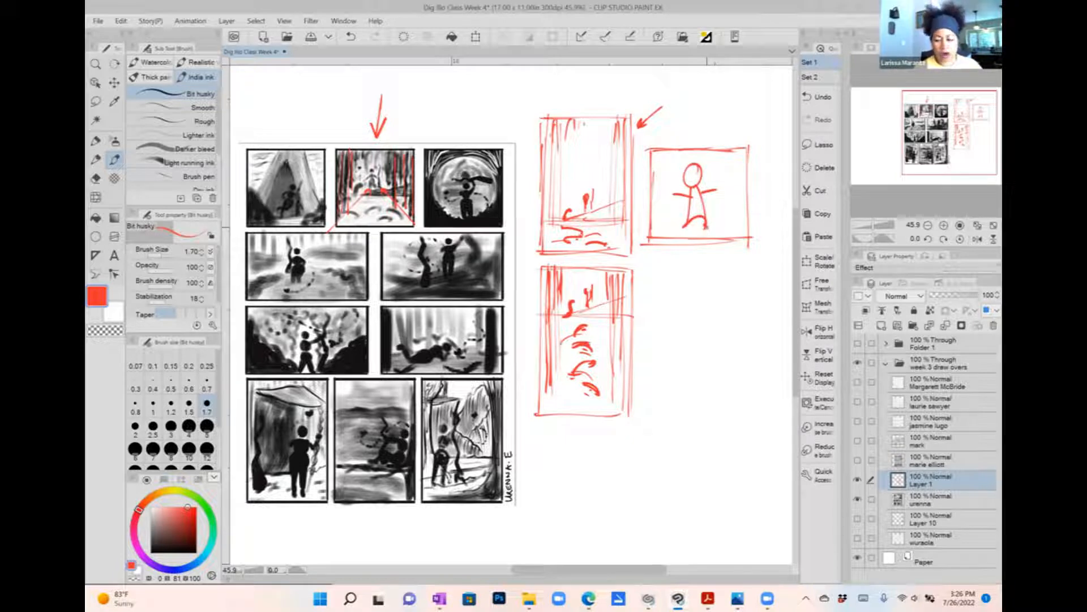
pyautogui.moveTo(717, 177)
pyautogui.mouseDown()
pyautogui.moveTo(670, 185)
pyautogui.moveTo(711, 170)
pyautogui.mouseUp()
# Step: Undo the stick figure strokes until the nearly square frame is empty
pyautogui.hotkey('ctrl', 'z')
pyautogui.hotkey('ctrl', 'z')
pyautogui.hotkey('ctrl', 'z')
pyautogui.hotkey('ctrl', 'z')
pyautogui.hotkey('ctrl', 'z')
pyautogui.hotkey('ctrl', 'z')
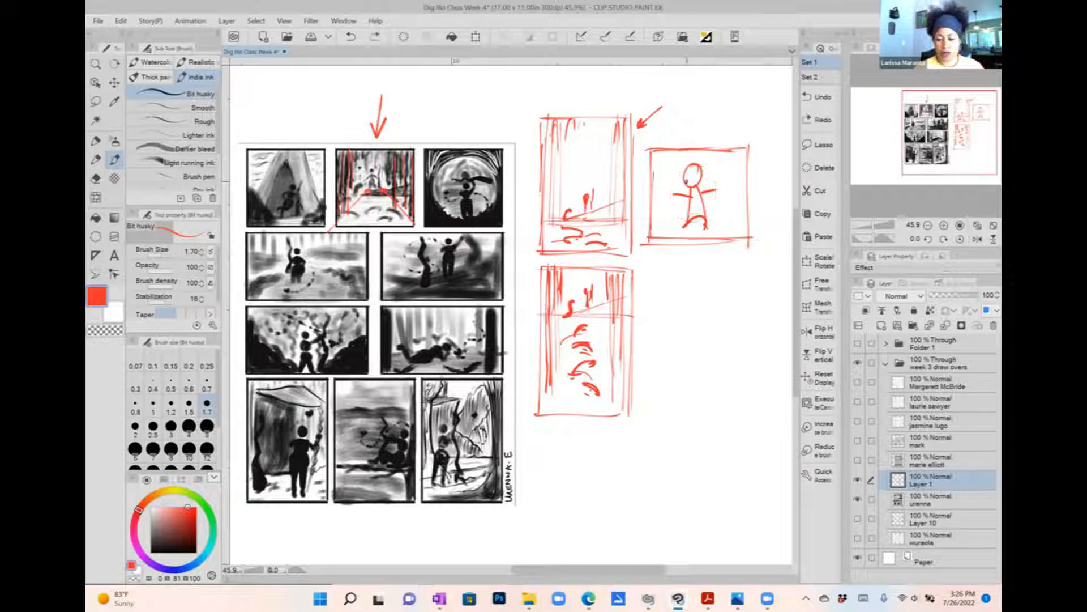
pyautogui.hotkey('ctrl', 'space')
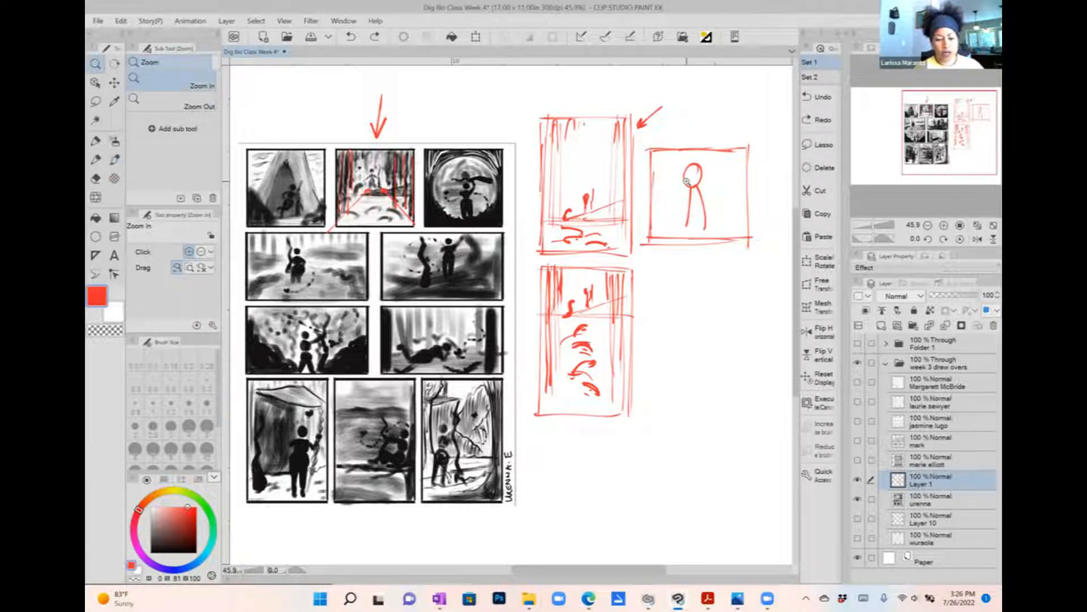
pyautogui.hotkey('ctrl', 'z')
pyautogui.hotkey('ctrl', 'z')
pyautogui.hotkey('ctrl', 'z')
pyautogui.hotkey('ctrl', 'z')
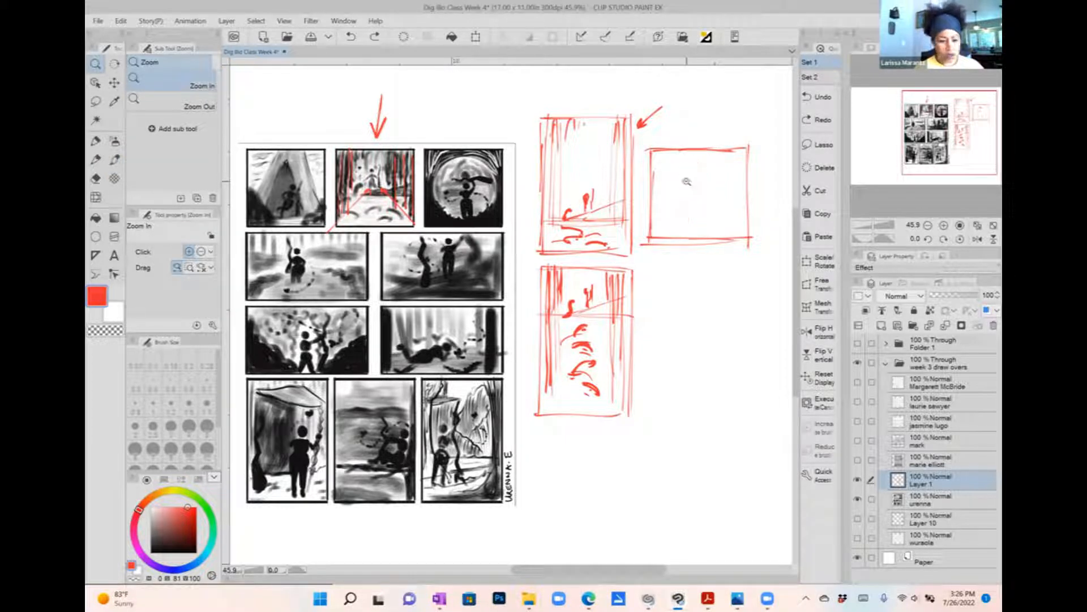
# Step: Draw a red arrow pointing at the lower portrait frame with the pen and thicken its stacked foreground shapes
pyautogui.press('b')
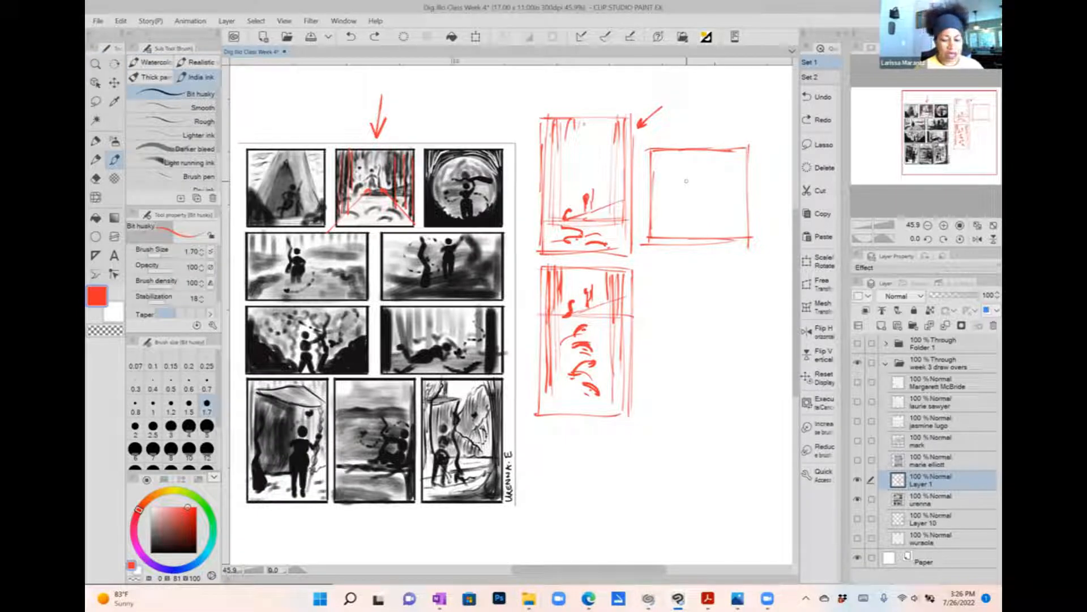
pyautogui.moveTo(647, 337)
pyautogui.mouseDown()
pyautogui.moveTo(572, 343)
pyautogui.moveTo(576, 383)
pyautogui.moveTo(595, 401)
pyautogui.mouseUp()
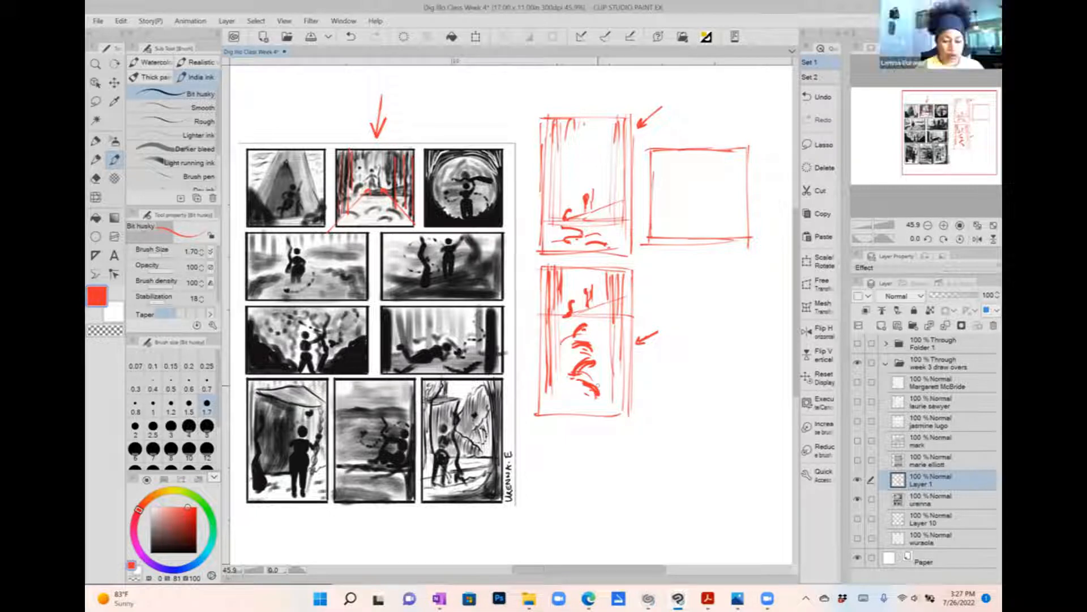
pyautogui.moveTo(598, 386); pyautogui.dragTo(626, 338)
# Step: Trace the two dark slopes descending toward the figures in the third row's left thumbnail in red
pyautogui.moveTo(510, 317); pyautogui.dragTo(523, 322)
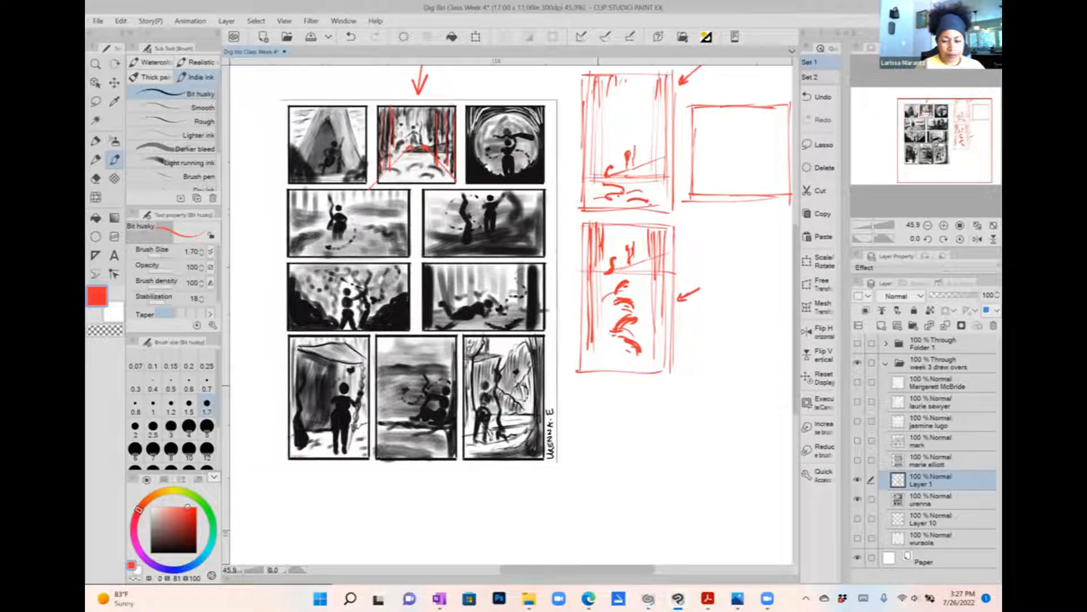
pyautogui.moveTo(453, 317); pyautogui.dragTo(631, 307)
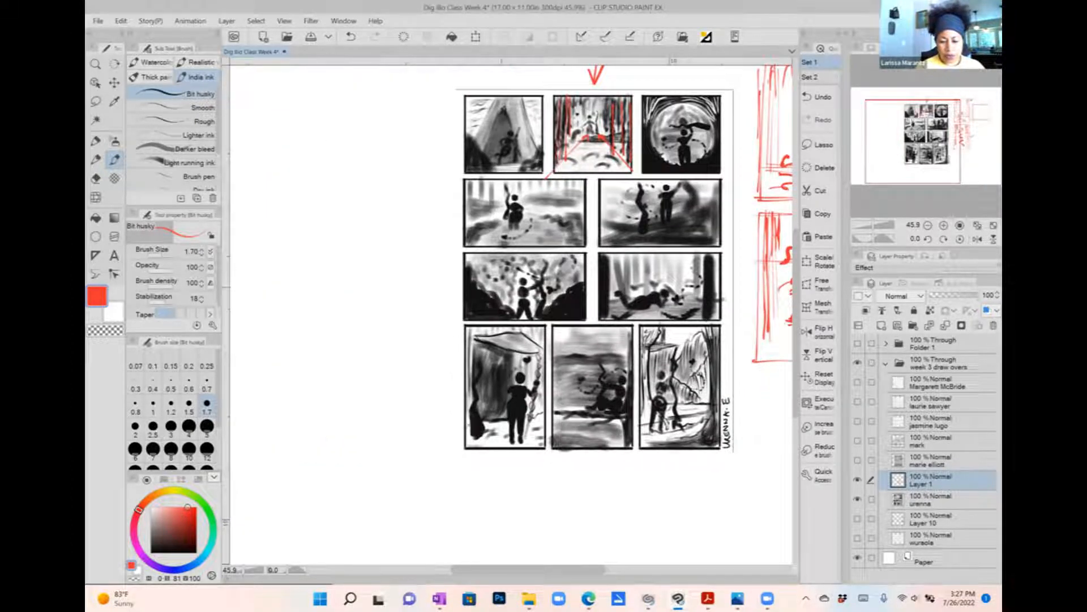
pyautogui.moveTo(466, 271)
pyautogui.mouseDown()
pyautogui.moveTo(509, 315)
pyautogui.moveTo(583, 287)
pyautogui.mouseUp()
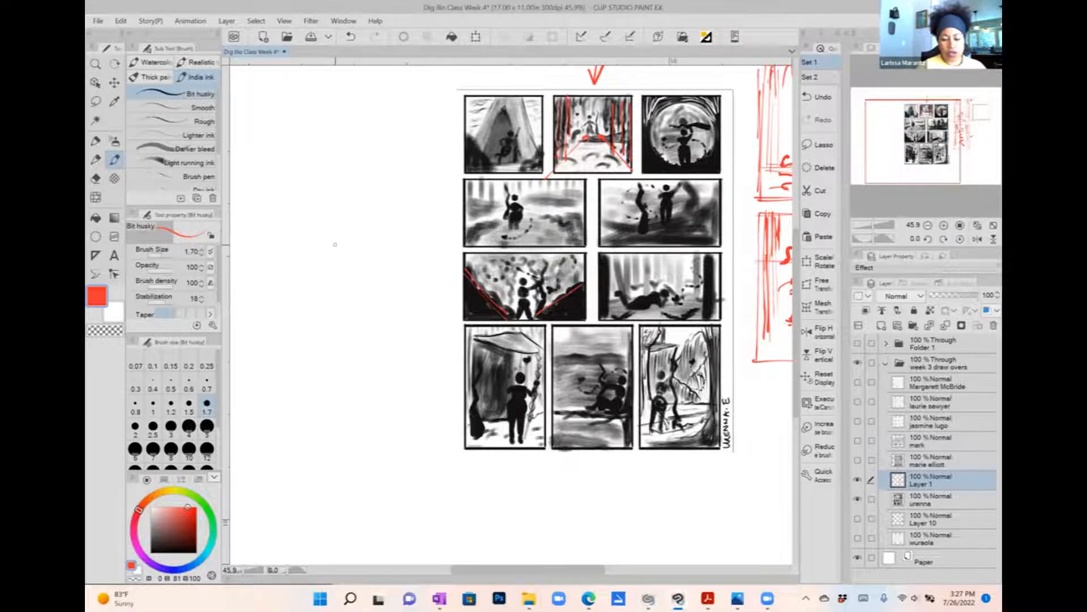
# Step: Draw a wide landscape frame in red on the blank area to the left of the thumbnail sheet
pyautogui.moveTo(335, 244); pyautogui.dragTo(377, 241)
pyautogui.moveTo(298, 251)
pyautogui.mouseDown()
pyautogui.moveTo(445, 244)
pyautogui.moveTo(301, 319)
pyautogui.moveTo(300, 345)
pyautogui.mouseUp()
pyautogui.moveTo(296, 336); pyautogui.dragTo(450, 347)
pyautogui.moveTo(447, 240)
pyautogui.mouseDown()
pyautogui.moveTo(451, 352)
pyautogui.moveTo(308, 340)
pyautogui.mouseUp()
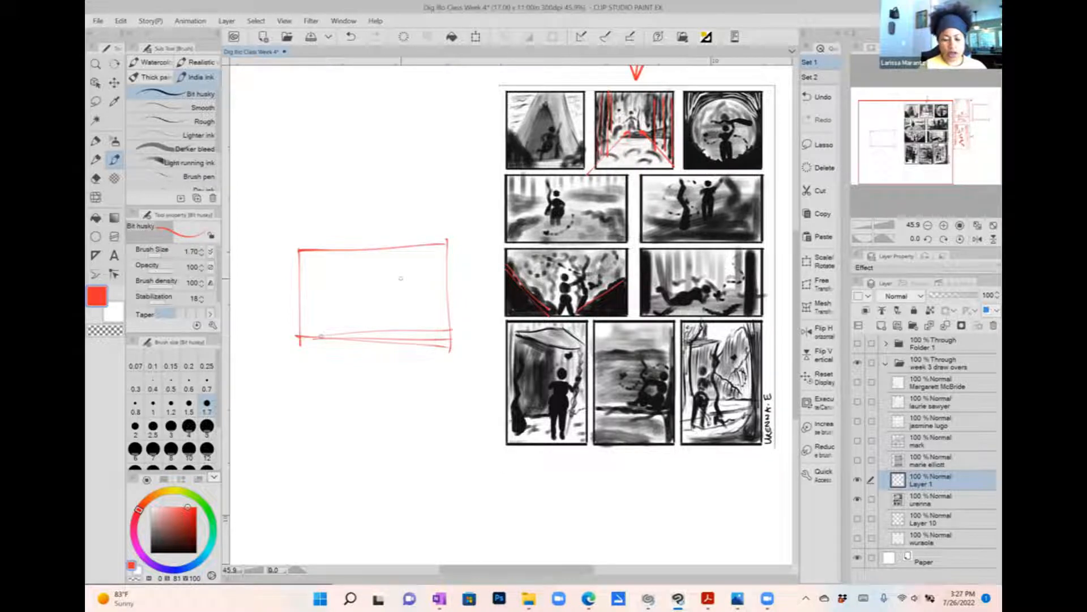
# Step: Mark the landscape frame's vertical centre line and sketch two small figures standing at it
pyautogui.moveTo(372, 247); pyautogui.dragTo(371, 348)
pyautogui.moveTo(370, 273); pyautogui.dragTo(373, 304)
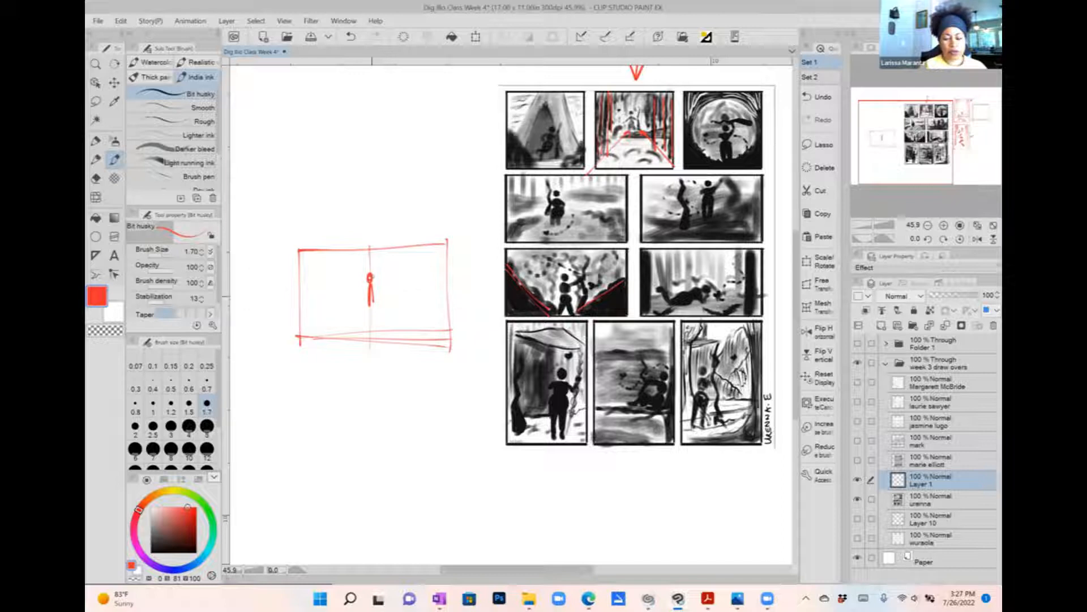
pyautogui.moveTo(371, 290)
pyautogui.mouseDown()
pyautogui.moveTo(379, 311)
pyautogui.moveTo(387, 269)
pyautogui.moveTo(379, 310)
pyautogui.mouseUp()
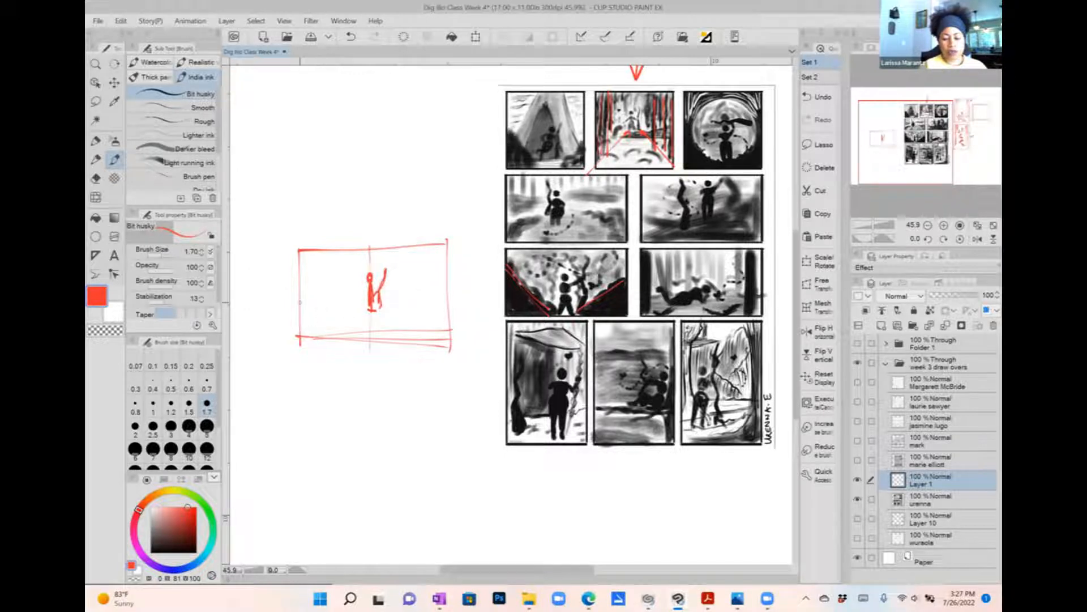
# Step: Sketch slopes and ground lines converging beneath the two central figures, with vertical trunk lines on either side of them
pyautogui.moveTo(293, 289)
pyautogui.mouseDown()
pyautogui.moveTo(363, 326)
pyautogui.moveTo(350, 320)
pyautogui.moveTo(450, 276)
pyautogui.mouseUp()
pyautogui.moveTo(384, 318)
pyautogui.mouseDown()
pyautogui.moveTo(409, 307)
pyautogui.moveTo(421, 331)
pyautogui.moveTo(322, 331)
pyautogui.mouseUp()
pyautogui.moveTo(399, 251); pyautogui.dragTo(396, 300)
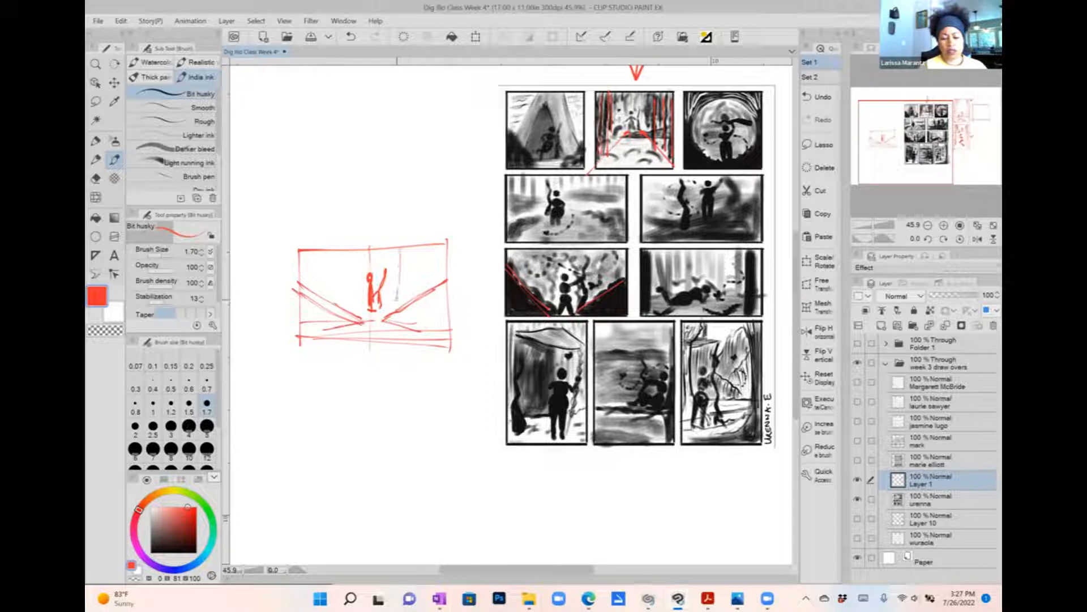
pyautogui.moveTo(346, 260)
pyautogui.mouseDown()
pyautogui.moveTo(346, 295)
pyautogui.moveTo(314, 295)
pyautogui.moveTo(361, 319)
pyautogui.moveTo(448, 282)
pyautogui.mouseUp()
pyautogui.moveTo(390, 319)
pyautogui.mouseDown()
pyautogui.moveTo(439, 337)
pyautogui.moveTo(298, 338)
pyautogui.mouseUp()
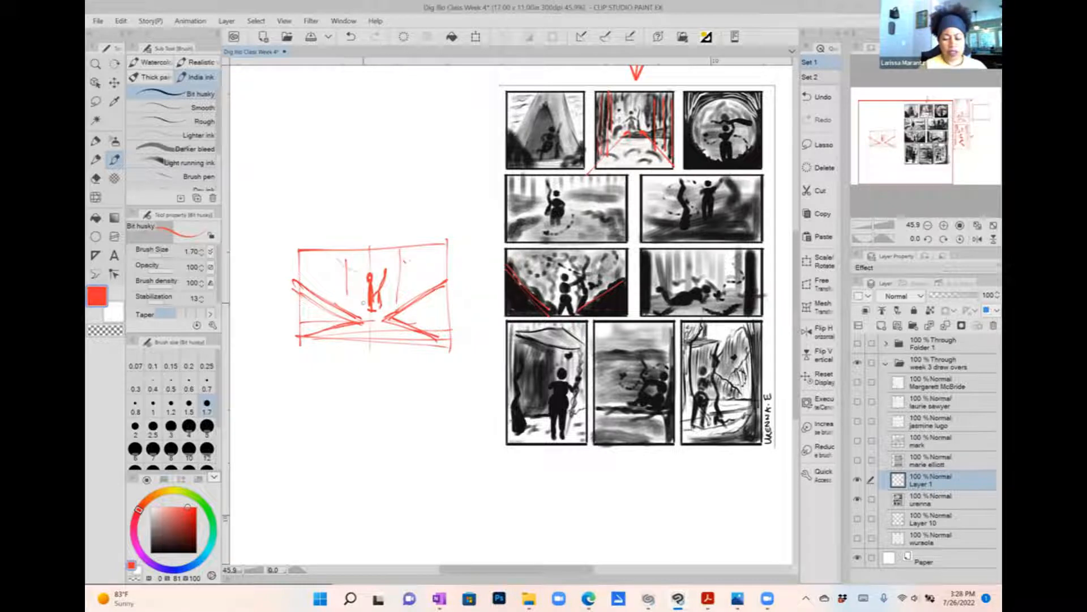
# Step: Draw a second landscape frame in red directly below the centred composition sketch
pyautogui.moveTo(300, 356)
pyautogui.mouseDown()
pyautogui.moveTo(300, 440)
pyautogui.moveTo(442, 360)
pyautogui.moveTo(449, 437)
pyautogui.mouseUp()
pyautogui.moveTo(451, 358); pyautogui.dragTo(450, 438)
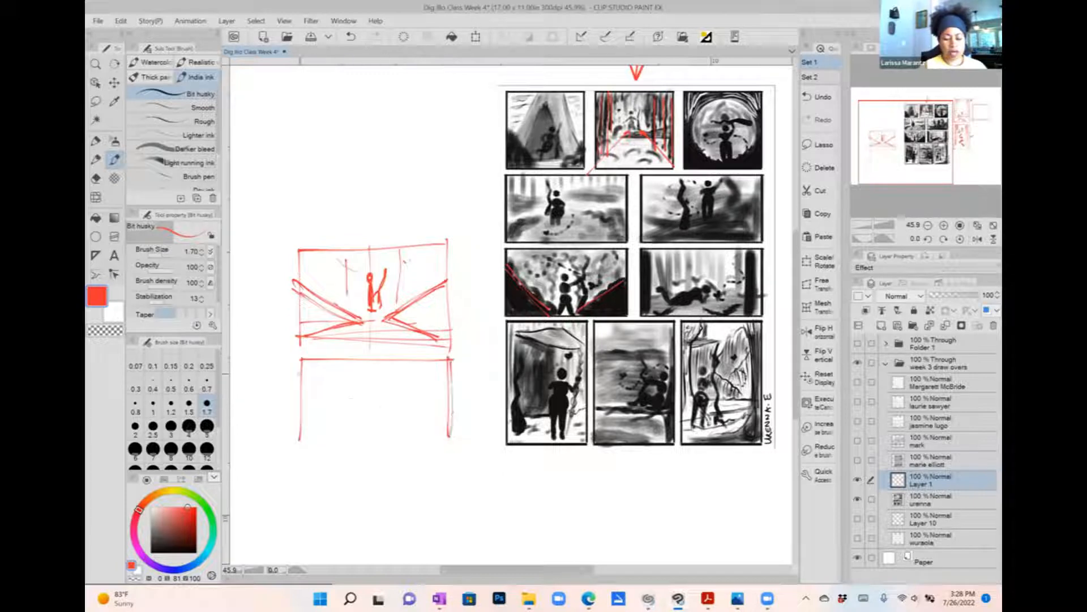
pyautogui.moveTo(301, 383)
pyautogui.mouseDown()
pyautogui.moveTo(298, 446)
pyautogui.moveTo(442, 446)
pyautogui.mouseUp()
# Step: Divide the lower landscape frame into a rule-of-thirds grid with vertical and horizontal lines
pyautogui.moveTo(342, 352); pyautogui.dragTo(347, 446)
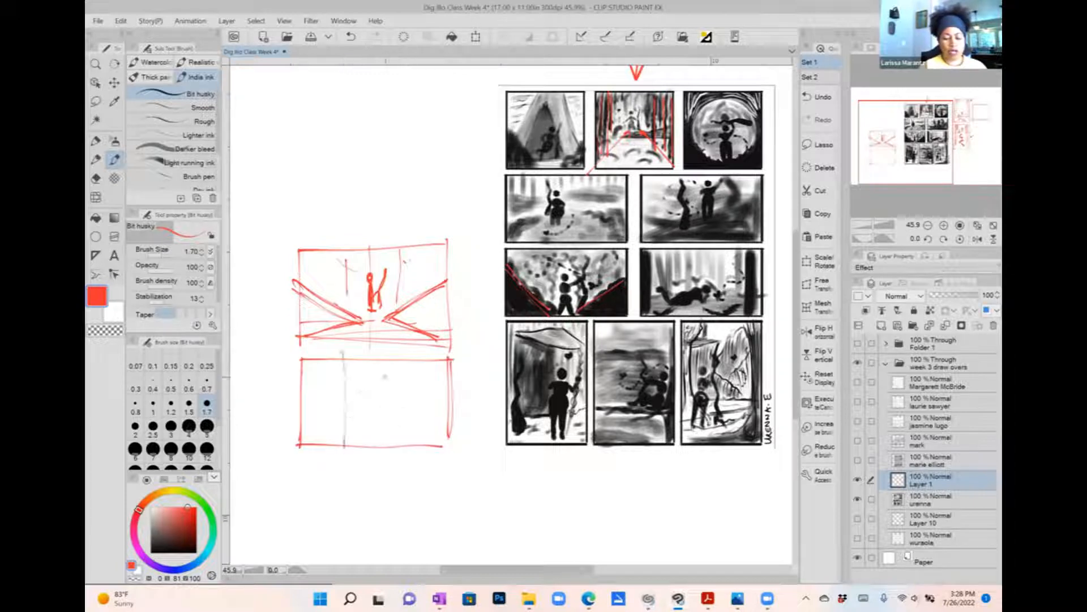
pyautogui.moveTo(352, 354); pyautogui.dragTo(347, 449)
pyautogui.moveTo(406, 362); pyautogui.dragTo(404, 444)
pyautogui.moveTo(300, 386); pyautogui.dragTo(473, 383)
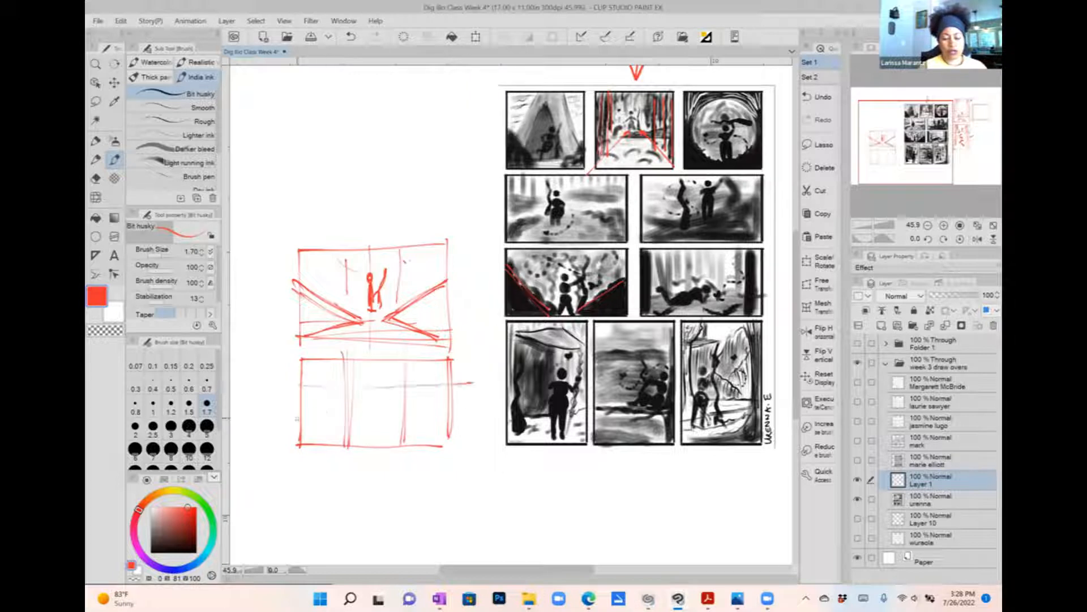
pyautogui.moveTo(301, 414); pyautogui.dragTo(465, 412)
# Step: Write "1/3" beside the lower landscape frame and retrace the grid's vertical and horizontal third lines
pyautogui.moveTo(256, 369); pyautogui.dragTo(260, 392)
pyautogui.moveTo(263, 379); pyautogui.dragTo(264, 395)
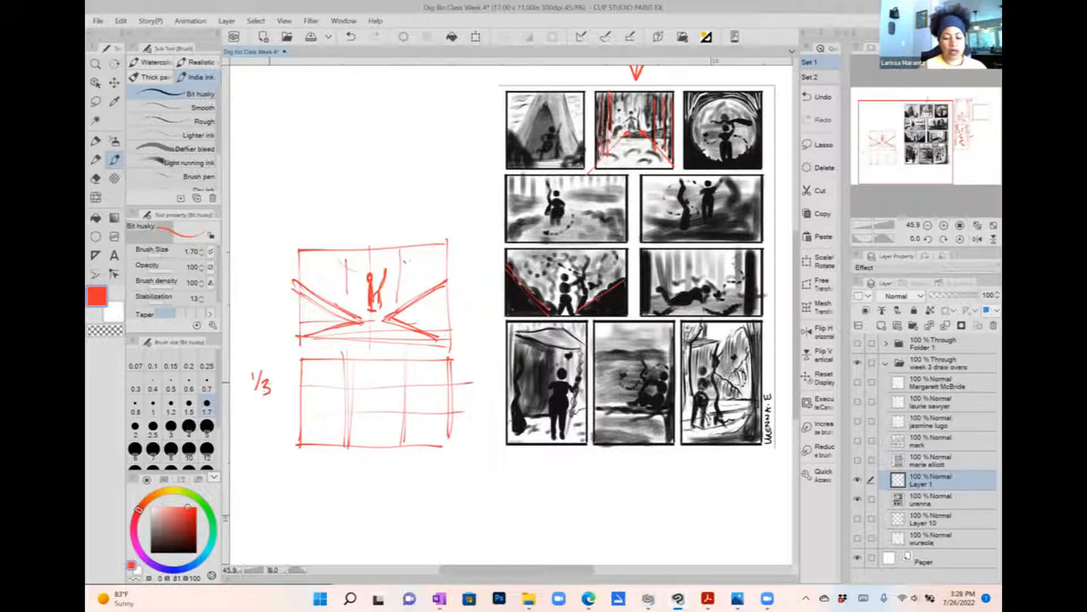
pyautogui.moveTo(348, 353); pyautogui.dragTo(348, 456)
pyautogui.moveTo(405, 362); pyautogui.dragTo(405, 461)
pyautogui.moveTo(295, 379); pyautogui.dragTo(460, 386)
pyautogui.moveTo(302, 414); pyautogui.dragTo(467, 403)
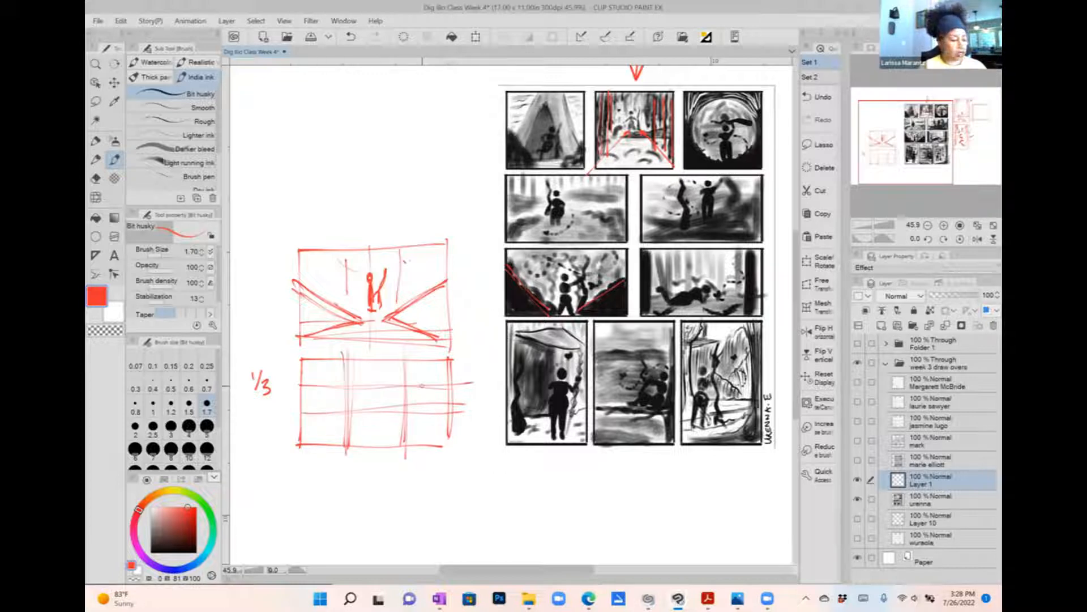
# Step: Undo the last horizontal grid lines and sketch a figure on the lower frame's right-hand third, with slopes converging at its feet
pyautogui.hotkey('ctrl', 'z')
pyautogui.hotkey('ctrl', 'z')
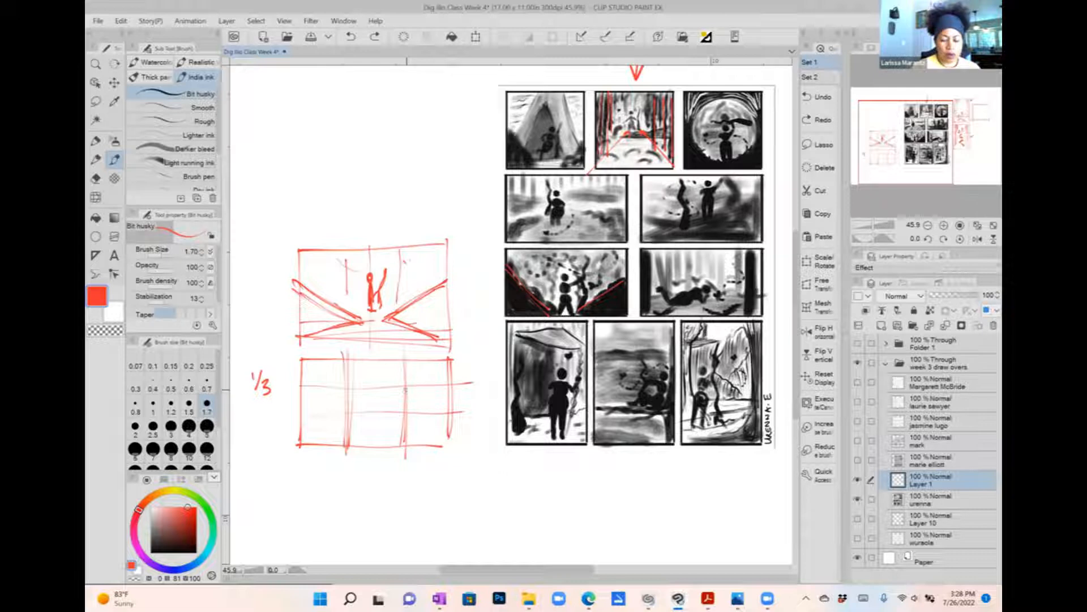
pyautogui.moveTo(403, 386)
pyautogui.mouseDown()
pyautogui.moveTo(404, 416)
pyautogui.moveTo(404, 399)
pyautogui.moveTo(406, 417)
pyautogui.moveTo(414, 414)
pyautogui.moveTo(417, 376)
pyautogui.moveTo(435, 412)
pyautogui.moveTo(426, 414)
pyautogui.moveTo(453, 409)
pyautogui.moveTo(358, 410)
pyautogui.moveTo(296, 379)
pyautogui.mouseUp()
pyautogui.moveTo(296, 379); pyautogui.dragTo(400, 441)
pyautogui.moveTo(379, 379)
pyautogui.mouseDown()
pyautogui.moveTo(387, 412)
pyautogui.moveTo(431, 412)
pyautogui.mouseUp()
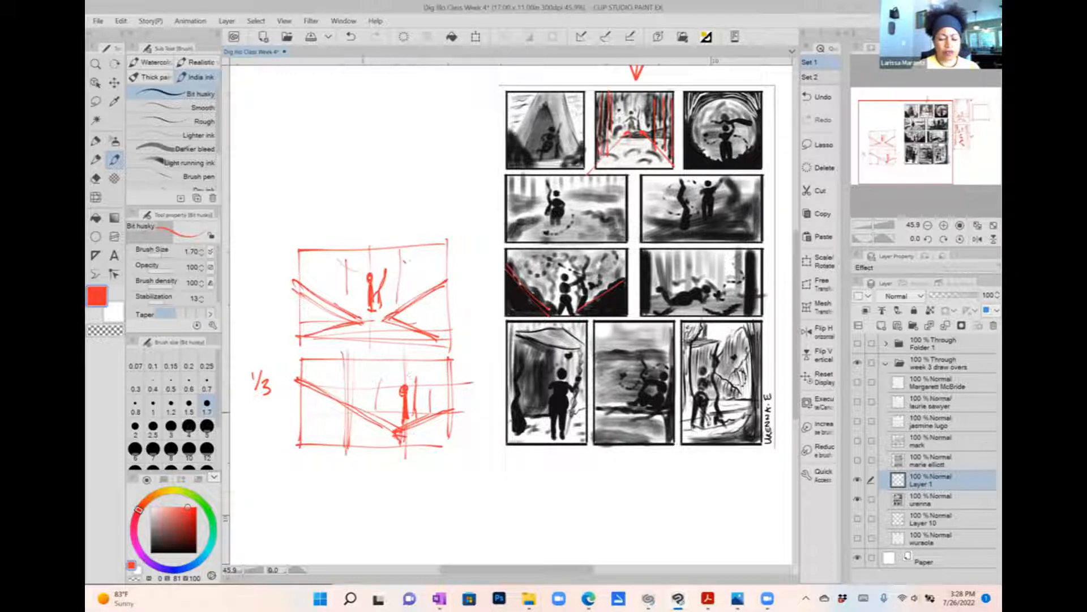
pyautogui.moveTo(407, 385); pyautogui.dragTo(400, 428)
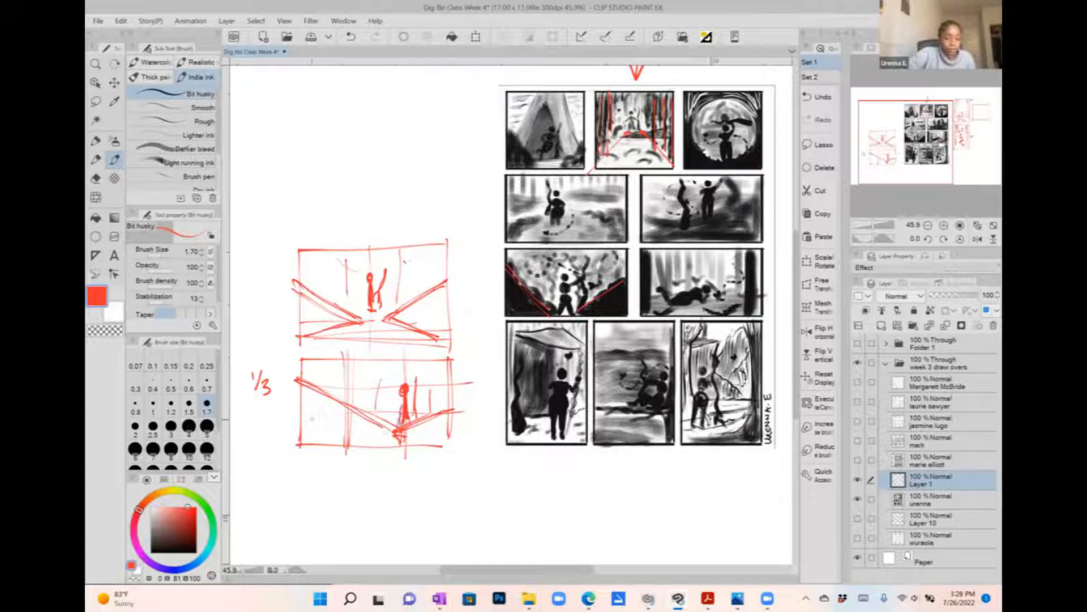
# Step: Hatch the ground beneath the long slope in the lower rule-of-thirds frame to mark it as a dark mass
pyautogui.moveTo(312, 394)
pyautogui.mouseDown()
pyautogui.moveTo(304, 429)
pyautogui.moveTo(366, 439)
pyautogui.mouseUp()
pyautogui.moveTo(387, 423); pyautogui.dragTo(388, 440)
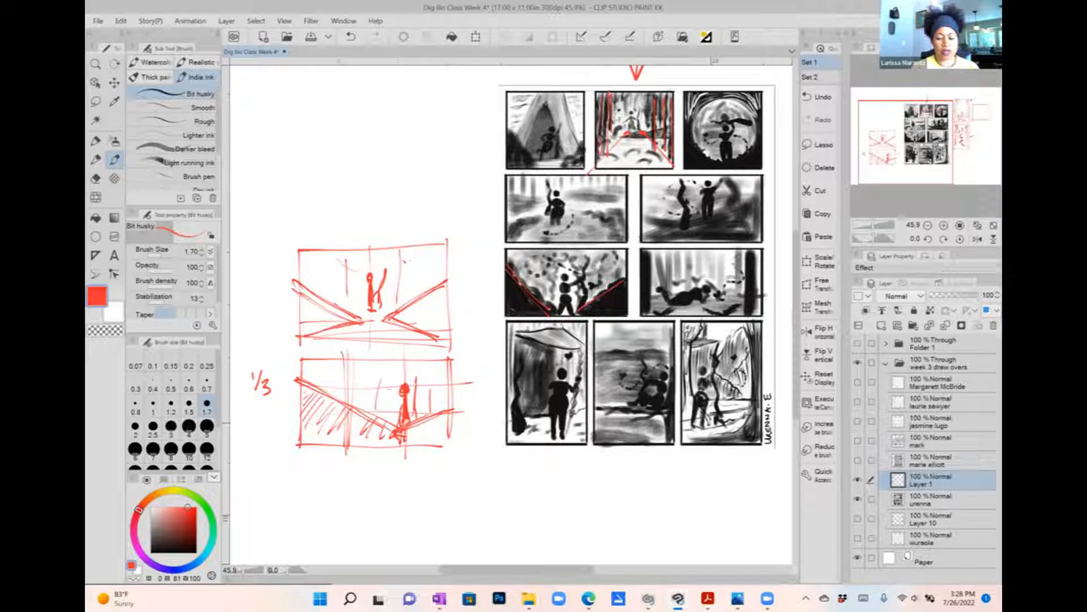
pyautogui.moveTo(312, 408); pyautogui.dragTo(305, 434)
pyautogui.moveTo(366, 422); pyautogui.dragTo(342, 438)
# Step: Mark vertical side trunks and curved corner strokes in red over the reclining-figure thumbnail to frame its subject
pyautogui.moveTo(408, 430)
pyautogui.mouseDown()
pyautogui.moveTo(418, 438)
pyautogui.moveTo(441, 421)
pyautogui.moveTo(427, 358)
pyautogui.moveTo(399, 352)
pyautogui.mouseUp()
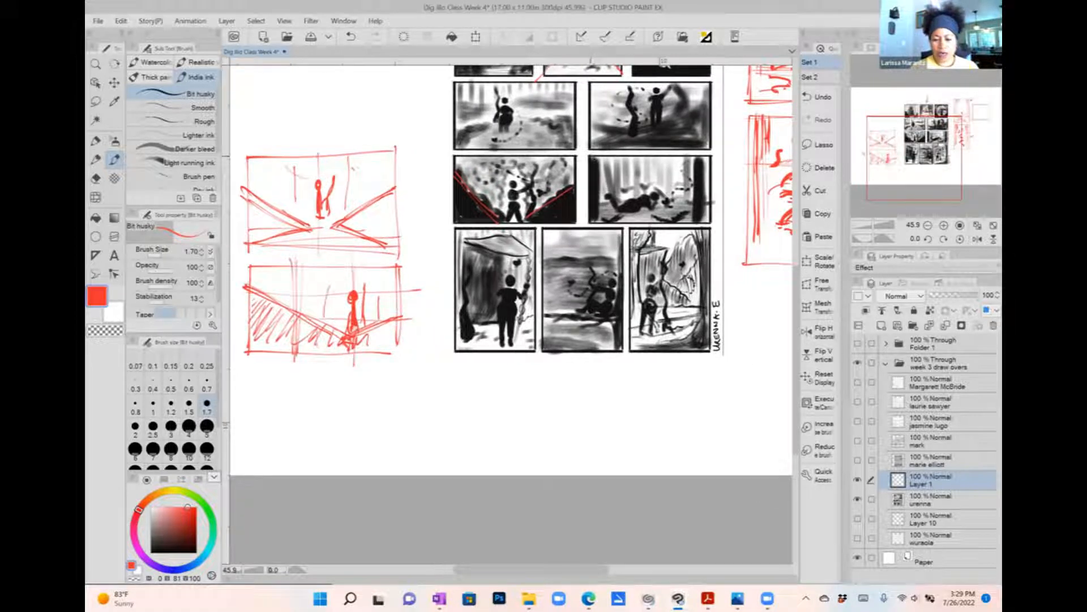
pyautogui.moveTo(594, 159); pyautogui.dragTo(596, 221)
pyautogui.moveTo(700, 160); pyautogui.dragTo(704, 229)
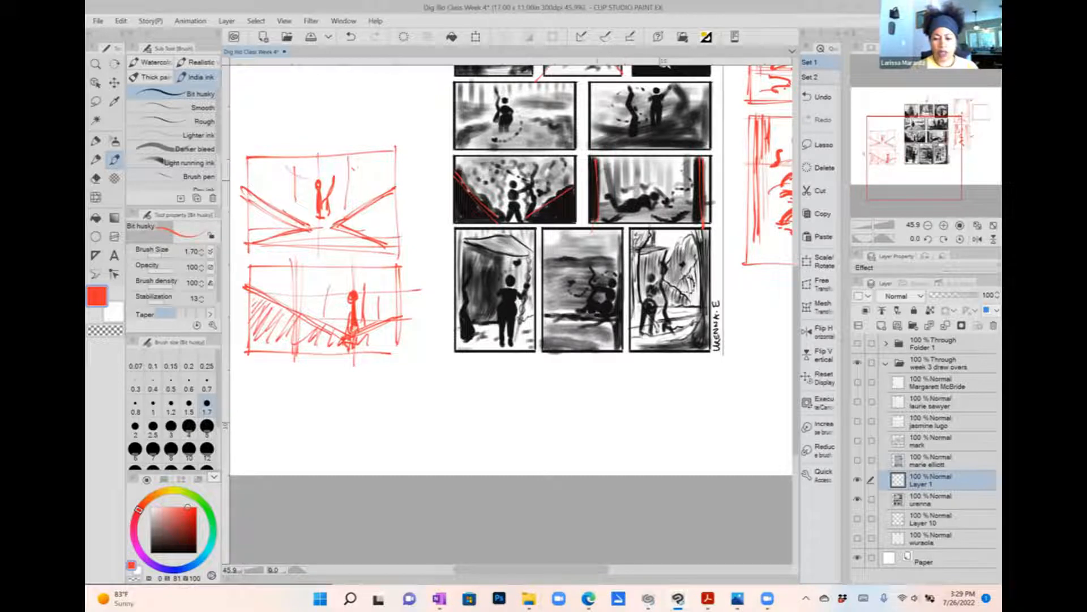
pyautogui.moveTo(601, 170); pyautogui.dragTo(615, 160)
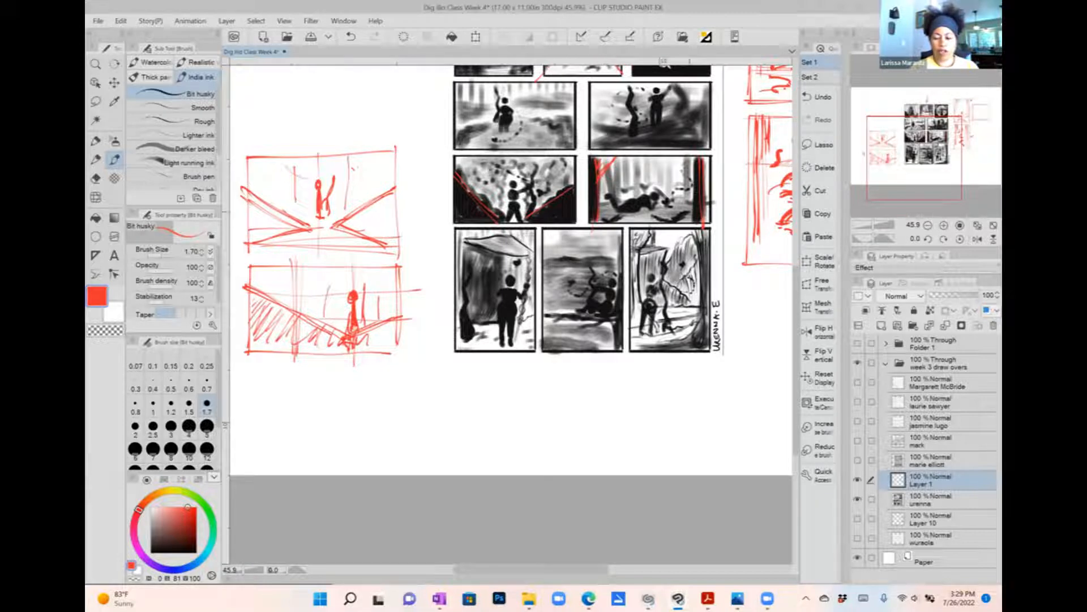
pyautogui.moveTo(681, 220); pyautogui.dragTo(688, 212)
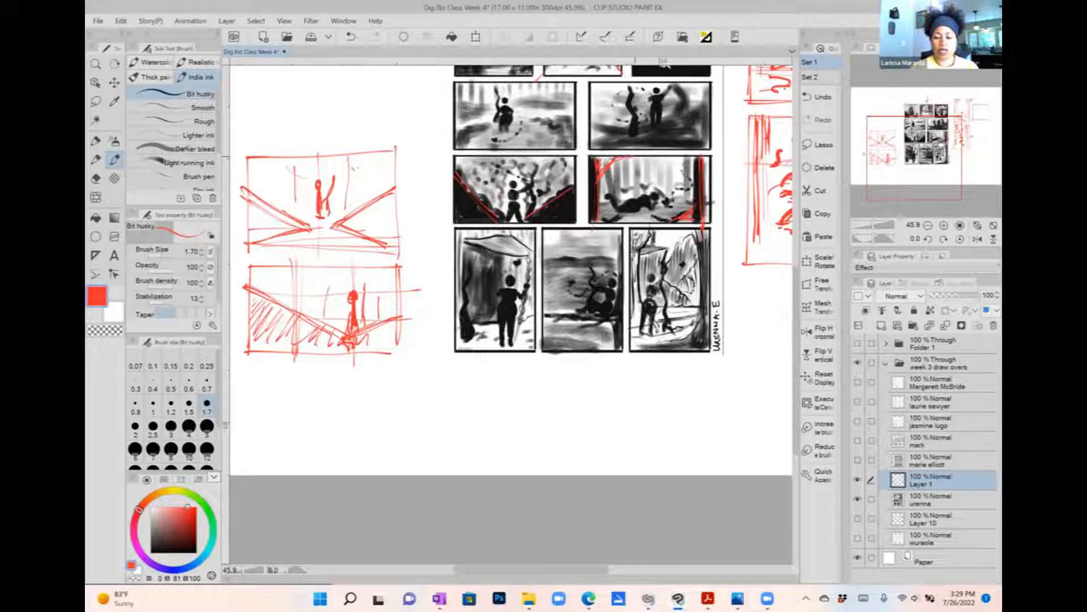
pyautogui.moveTo(637, 155)
pyautogui.mouseDown()
pyautogui.moveTo(618, 167)
pyautogui.moveTo(649, 158)
pyautogui.mouseUp()
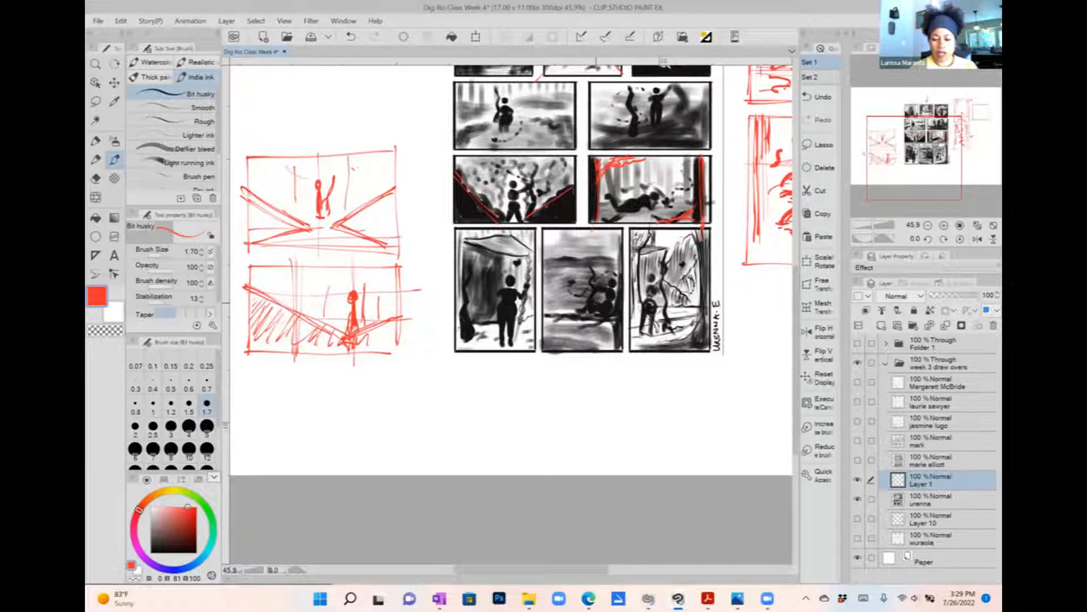
# Step: Draw vertical guide lines and edge strokes in red over the second row's right thumbnail with two standing figures
pyautogui.scroll(3, 510, 255)
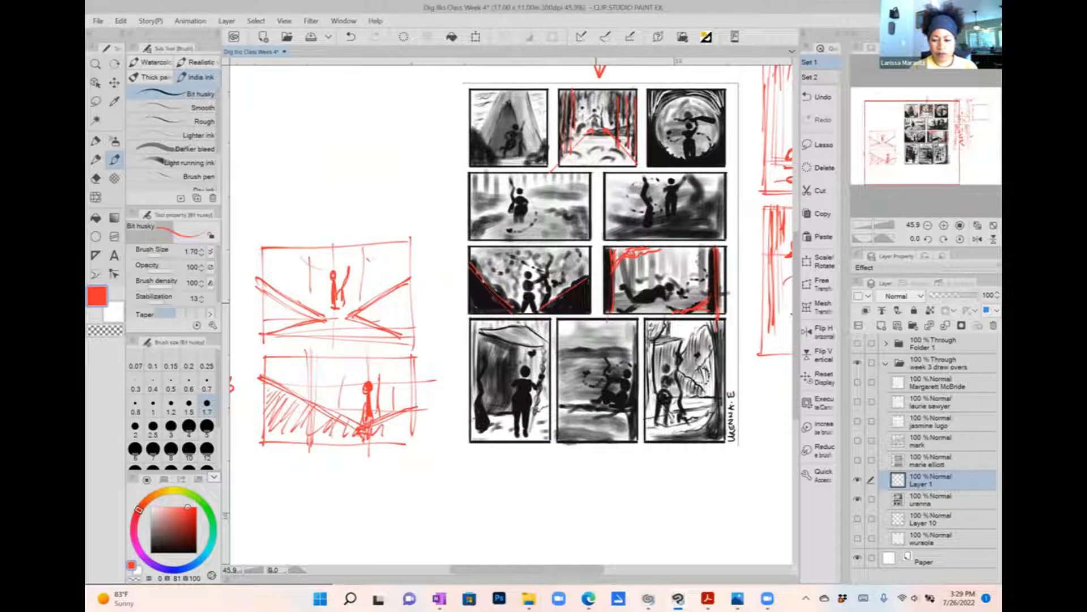
pyautogui.moveTo(596, 303); pyautogui.dragTo(584, 309)
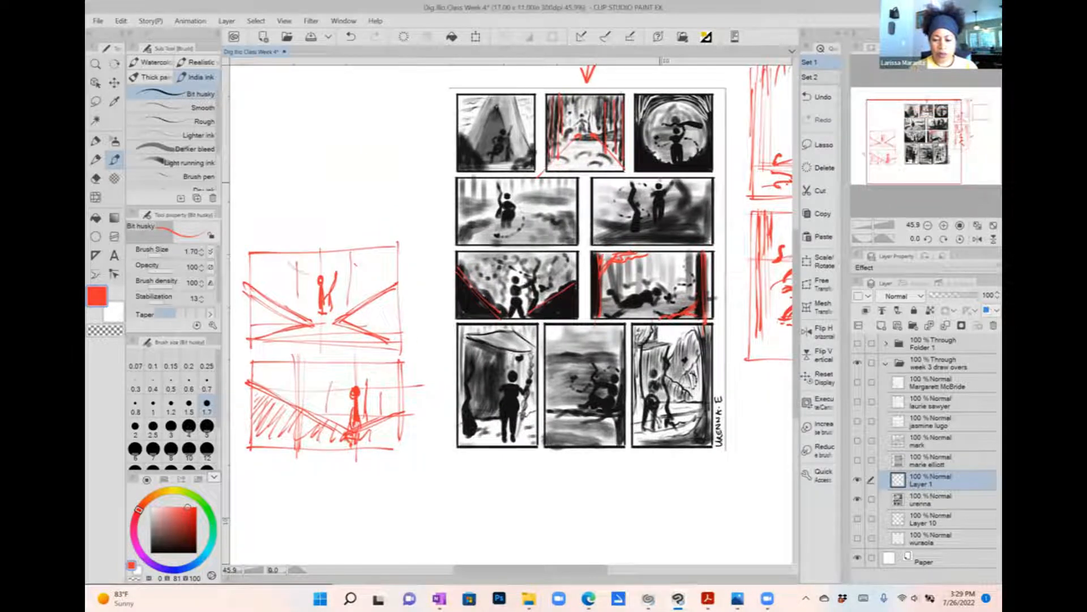
pyautogui.moveTo(637, 179)
pyautogui.mouseDown()
pyautogui.moveTo(636, 244)
pyautogui.moveTo(710, 247)
pyautogui.mouseUp()
pyautogui.moveTo(706, 180); pyautogui.dragTo(697, 187)
# Step: Draw another landscape frame above the centred composition sketch and divide it into a rule-of-thirds grid
pyautogui.moveTo(263, 138)
pyautogui.mouseDown()
pyautogui.moveTo(270, 221)
pyautogui.moveTo(403, 209)
pyautogui.moveTo(416, 129)
pyautogui.moveTo(420, 217)
pyautogui.moveTo(261, 220)
pyautogui.mouseUp()
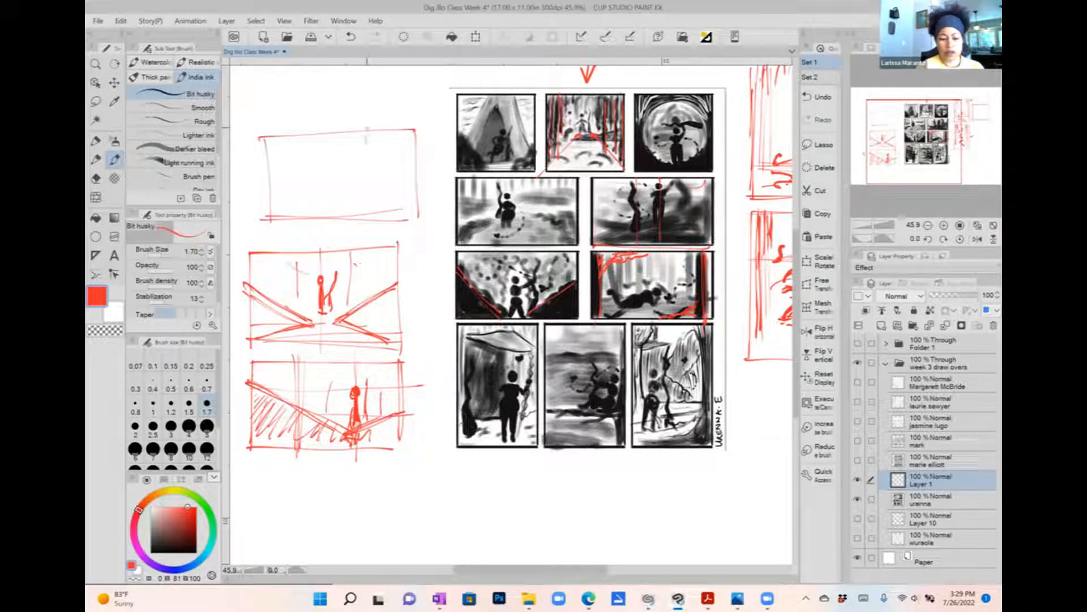
pyautogui.moveTo(367, 133); pyautogui.dragTo(371, 226)
pyautogui.moveTo(318, 139); pyautogui.dragTo(318, 223)
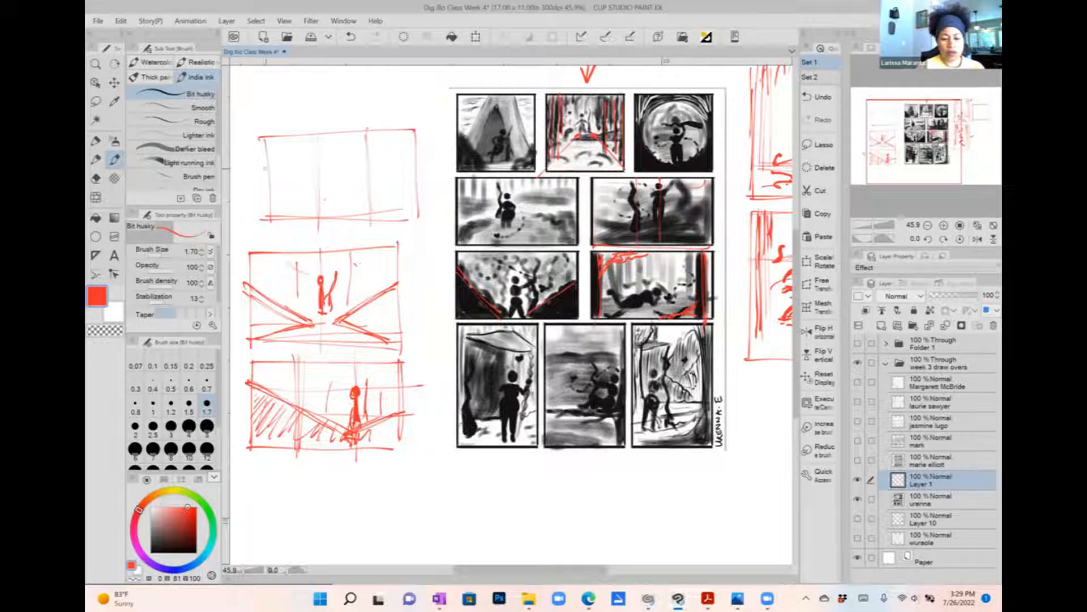
pyautogui.moveTo(253, 195); pyautogui.dragTo(419, 194)
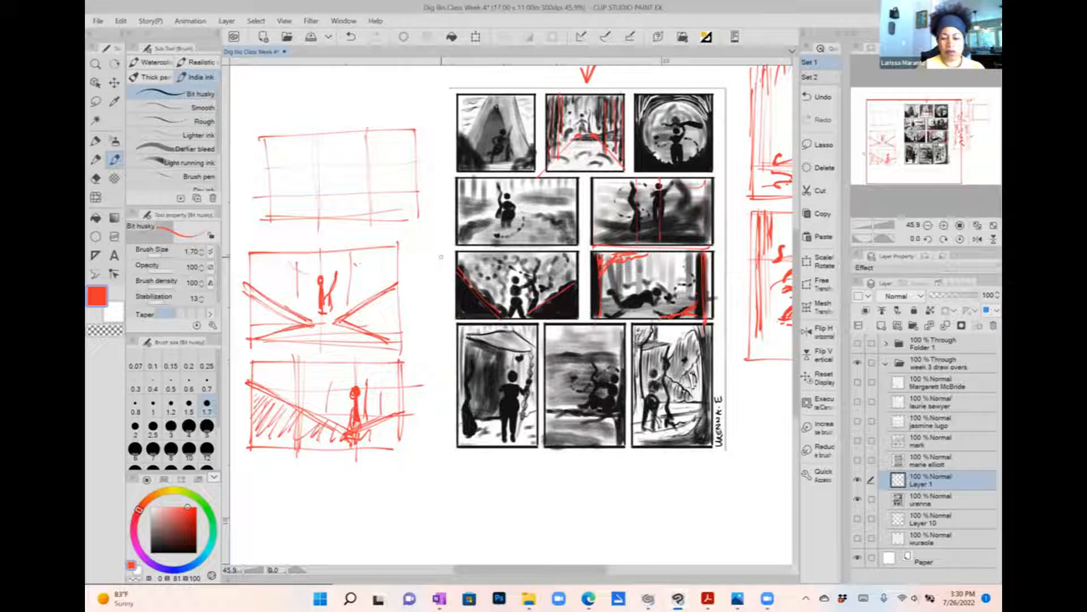
# Step: Sketch a standing figure on the new frame's right vertical third, with curving shapes on both sides of it
pyautogui.moveTo(367, 159)
pyautogui.mouseDown()
pyautogui.moveTo(374, 193)
pyautogui.moveTo(366, 191)
pyautogui.mouseUp()
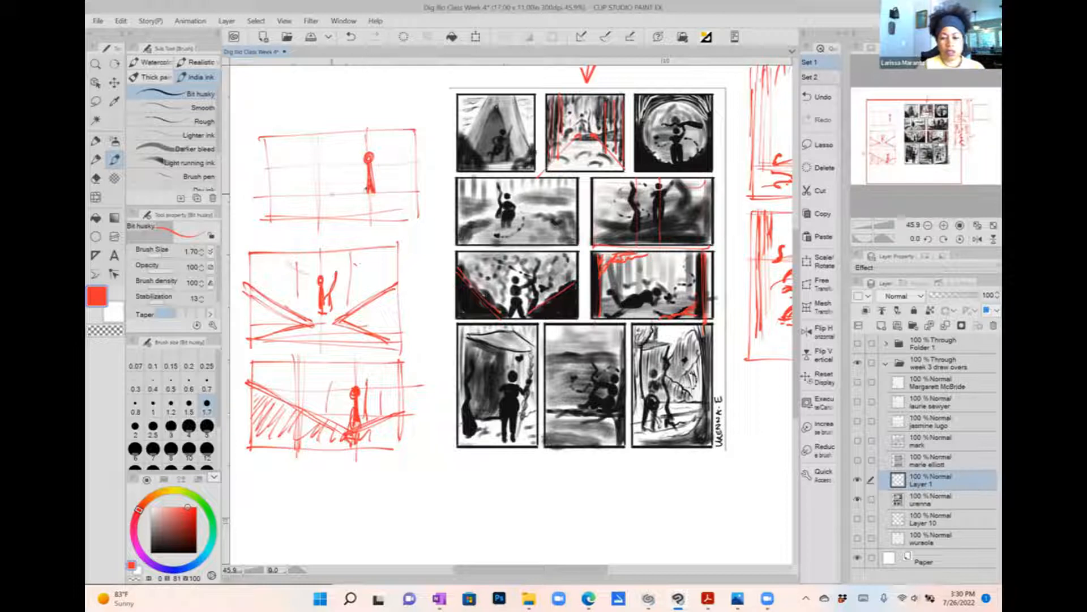
pyautogui.moveTo(378, 138)
pyautogui.mouseDown()
pyautogui.moveTo(393, 180)
pyautogui.moveTo(393, 153)
pyautogui.moveTo(393, 183)
pyautogui.mouseUp()
pyautogui.moveTo(367, 195)
pyautogui.mouseDown()
pyautogui.moveTo(319, 184)
pyautogui.moveTo(329, 154)
pyautogui.moveTo(310, 197)
pyautogui.mouseUp()
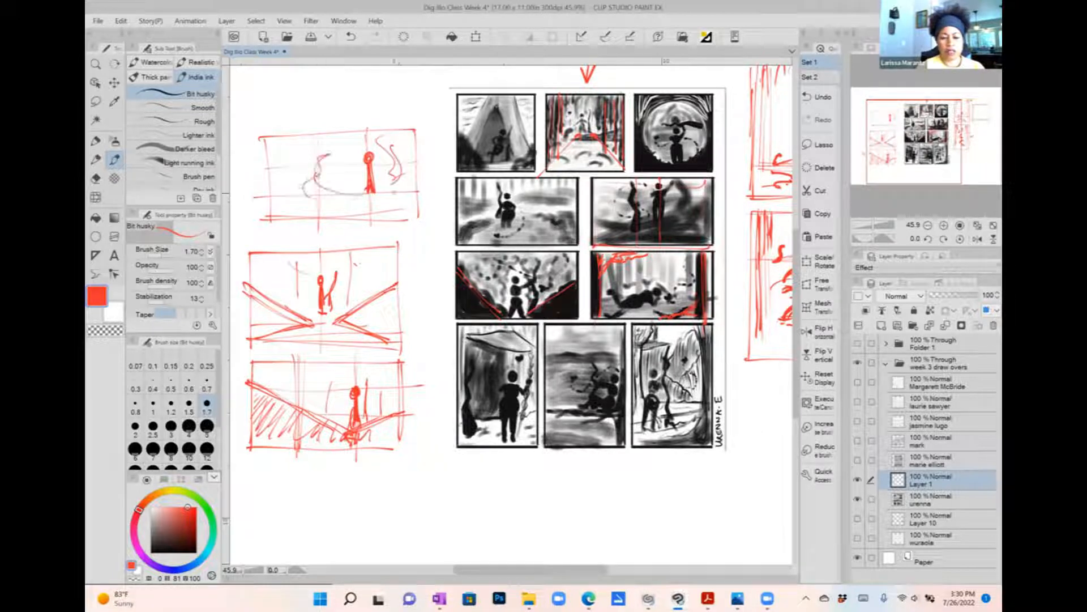
# Step: Add a slanted ground line beneath the figure and swirling foliage shapes across the opposite side of the frame
pyautogui.moveTo(406, 183); pyautogui.dragTo(278, 218)
pyautogui.moveTo(294, 216)
pyautogui.mouseDown()
pyautogui.moveTo(414, 181)
pyautogui.moveTo(325, 207)
pyautogui.moveTo(277, 190)
pyautogui.moveTo(317, 210)
pyautogui.moveTo(415, 181)
pyautogui.moveTo(310, 177)
pyautogui.moveTo(295, 166)
pyautogui.mouseUp()
pyautogui.moveTo(288, 156)
pyautogui.mouseDown()
pyautogui.moveTo(310, 150)
pyautogui.moveTo(271, 181)
pyautogui.moveTo(284, 192)
pyautogui.mouseUp()
pyautogui.moveTo(351, 194); pyautogui.dragTo(415, 176)
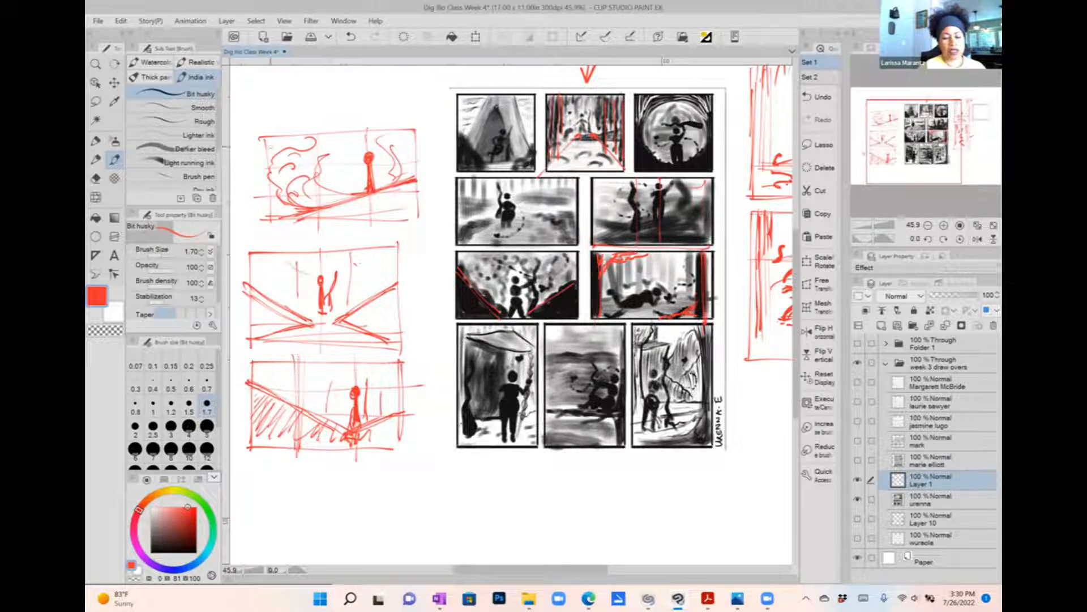
pyautogui.moveTo(334, 161)
pyautogui.mouseDown()
pyautogui.moveTo(327, 174)
pyautogui.moveTo(344, 191)
pyautogui.mouseUp()
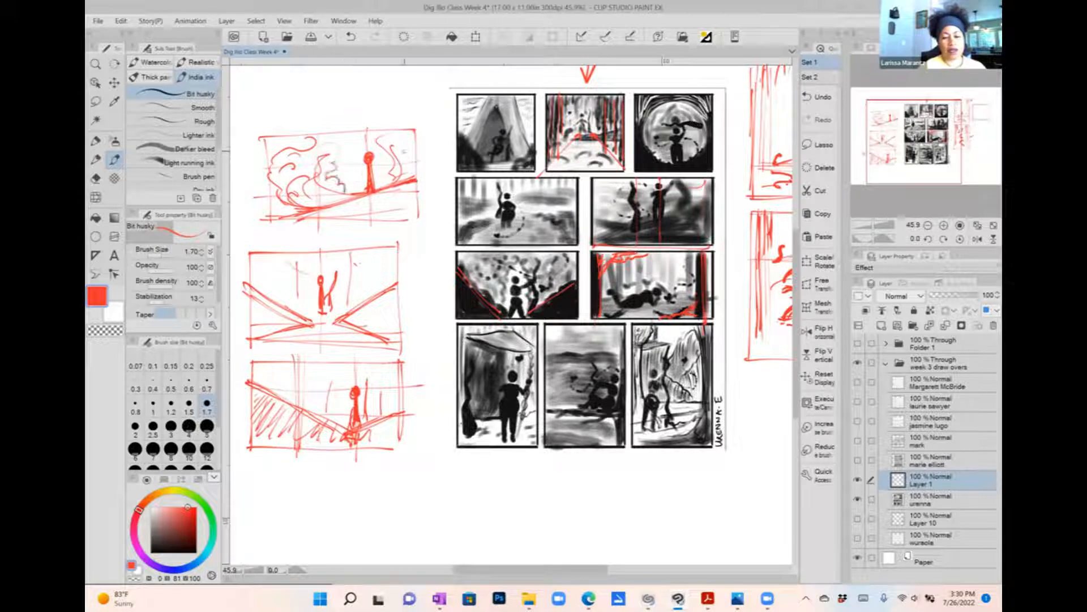
pyautogui.moveTo(403, 143); pyautogui.dragTo(390, 154)
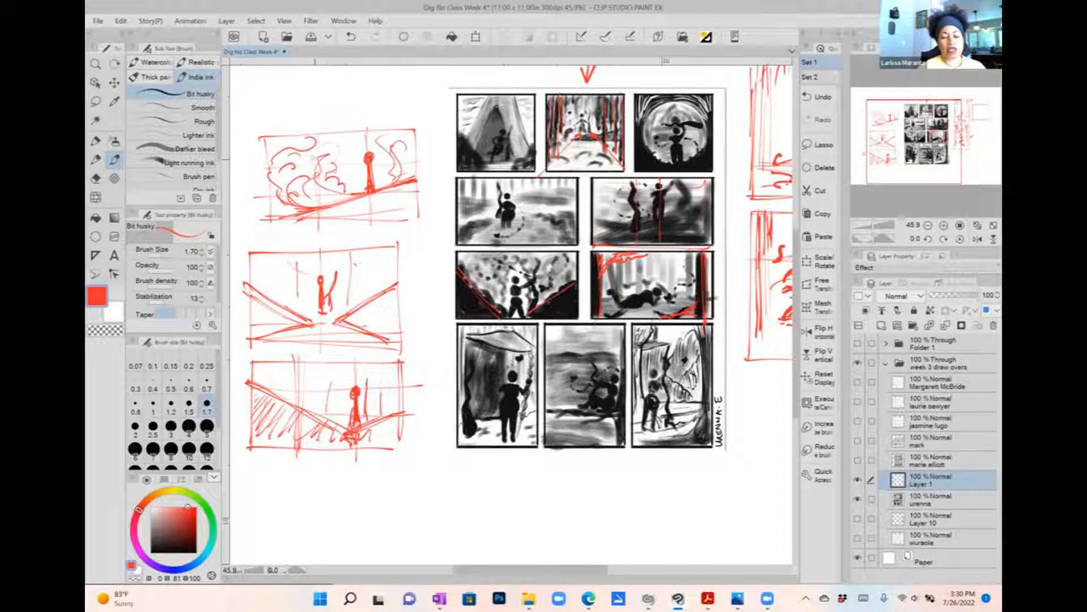
pyautogui.moveTo(276, 189)
pyautogui.mouseDown()
pyautogui.moveTo(278, 210)
pyautogui.moveTo(318, 206)
pyautogui.mouseUp()
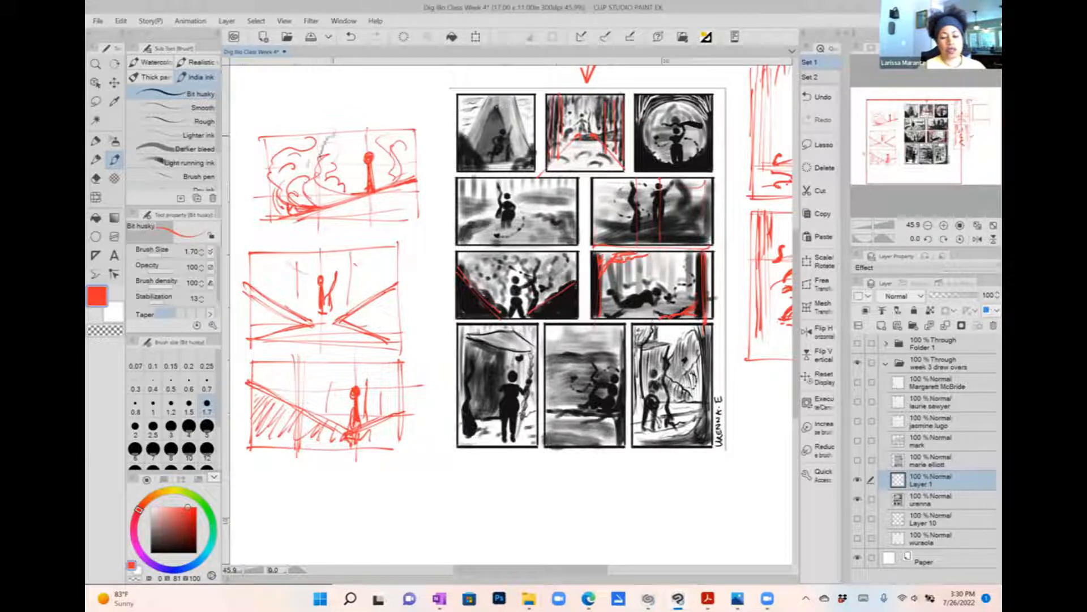
# Step: Add branch lines and hatched foliage around the figure in the uppermost landscape sketch, and ring the opening around it in teal
pyautogui.moveTo(333, 136)
pyautogui.mouseDown()
pyautogui.moveTo(321, 179)
pyautogui.moveTo(342, 195)
pyautogui.mouseUp()
pyautogui.moveTo(307, 171)
pyautogui.mouseDown()
pyautogui.moveTo(339, 204)
pyautogui.moveTo(310, 189)
pyautogui.moveTo(329, 178)
pyautogui.moveTo(418, 177)
pyautogui.mouseUp()
pyautogui.moveTo(391, 138)
pyautogui.mouseDown()
pyautogui.moveTo(414, 154)
pyautogui.moveTo(383, 137)
pyautogui.moveTo(397, 133)
pyautogui.moveTo(412, 164)
pyautogui.moveTo(375, 214)
pyautogui.mouseUp()
pyautogui.moveTo(396, 136); pyautogui.dragTo(410, 152)
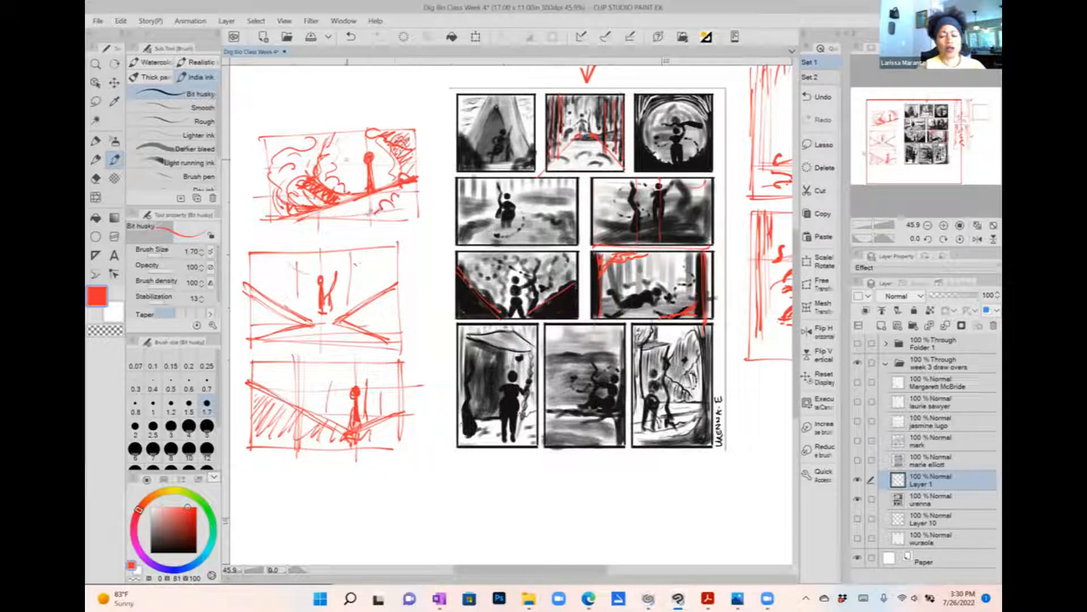
pyautogui.moveTo(266, 148)
pyautogui.mouseDown()
pyautogui.moveTo(302, 134)
pyautogui.moveTo(276, 154)
pyautogui.mouseUp()
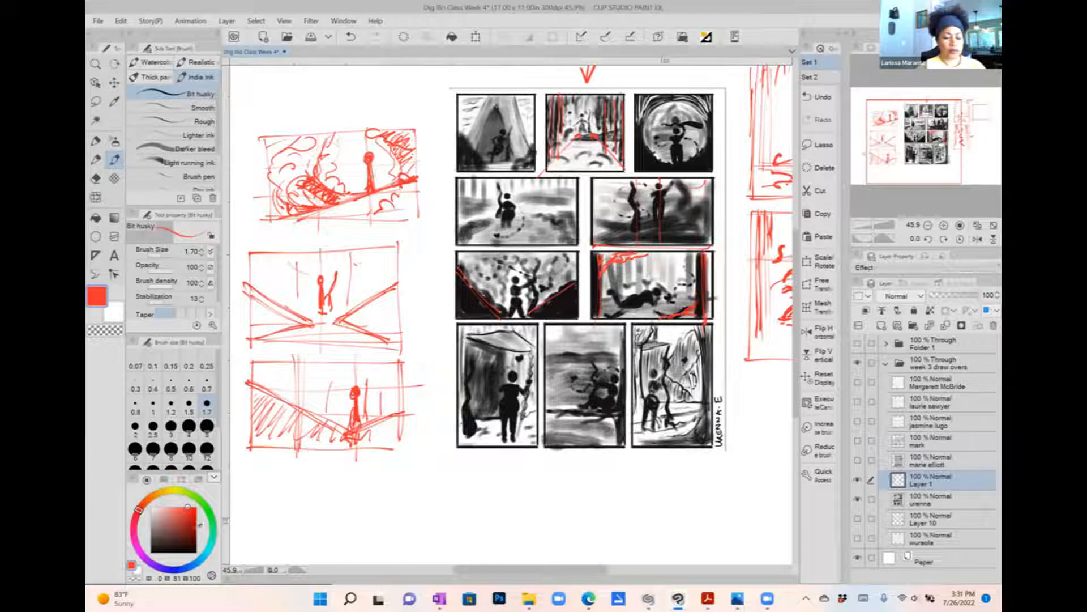
pyautogui.click(212, 536)
pyautogui.moveTo(354, 135)
pyautogui.mouseDown()
pyautogui.moveTo(362, 214)
pyautogui.moveTo(331, 227)
pyautogui.mouseUp()
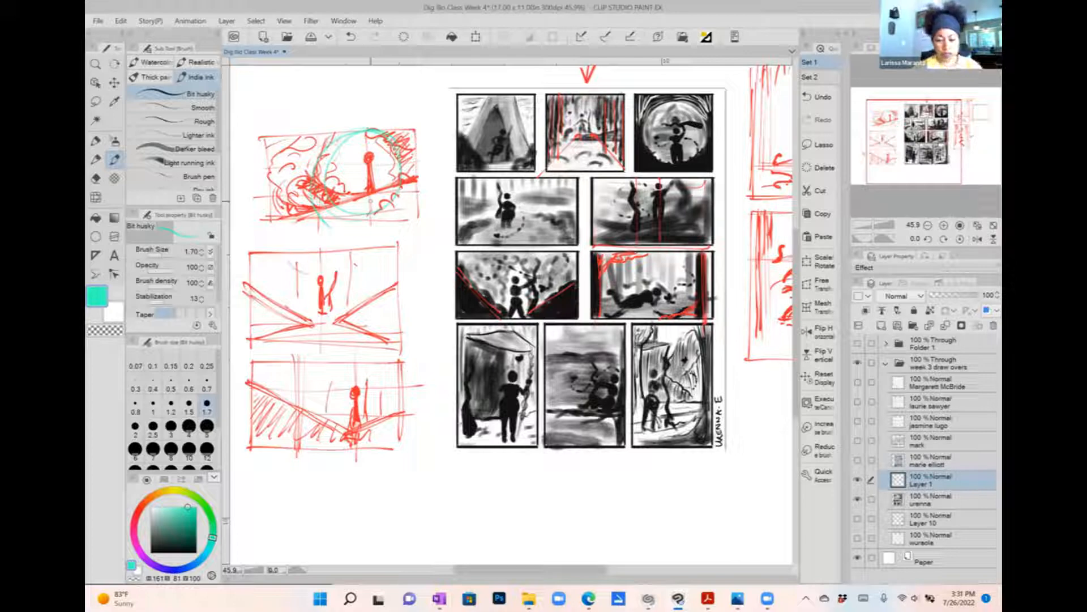
# Step: Try a teal outline around the circular opening in the top row's third thumbnail
pyautogui.scroll(-2, 623, 304)
pyautogui.moveTo(622, 304); pyautogui.dragTo(553, 293)
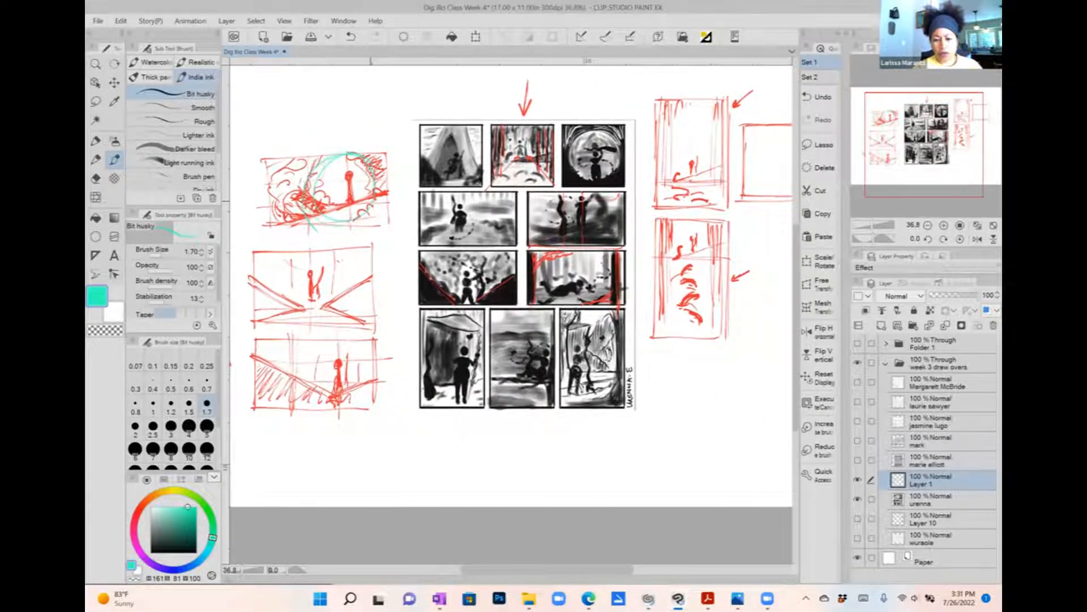
pyautogui.moveTo(571, 162); pyautogui.dragTo(572, 175)
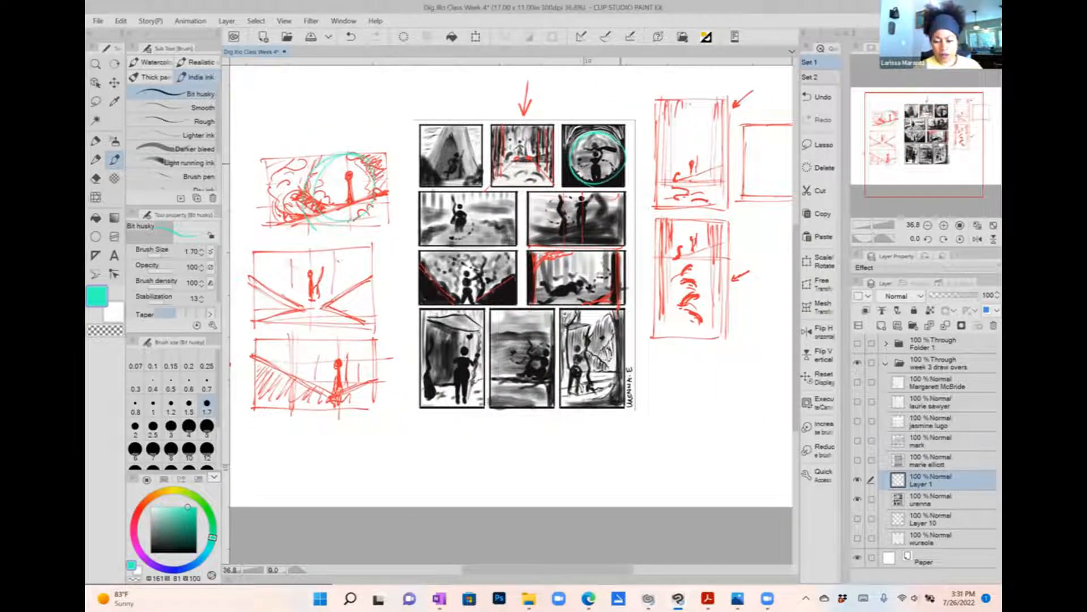
pyautogui.hotkey('ctrl', 'z')
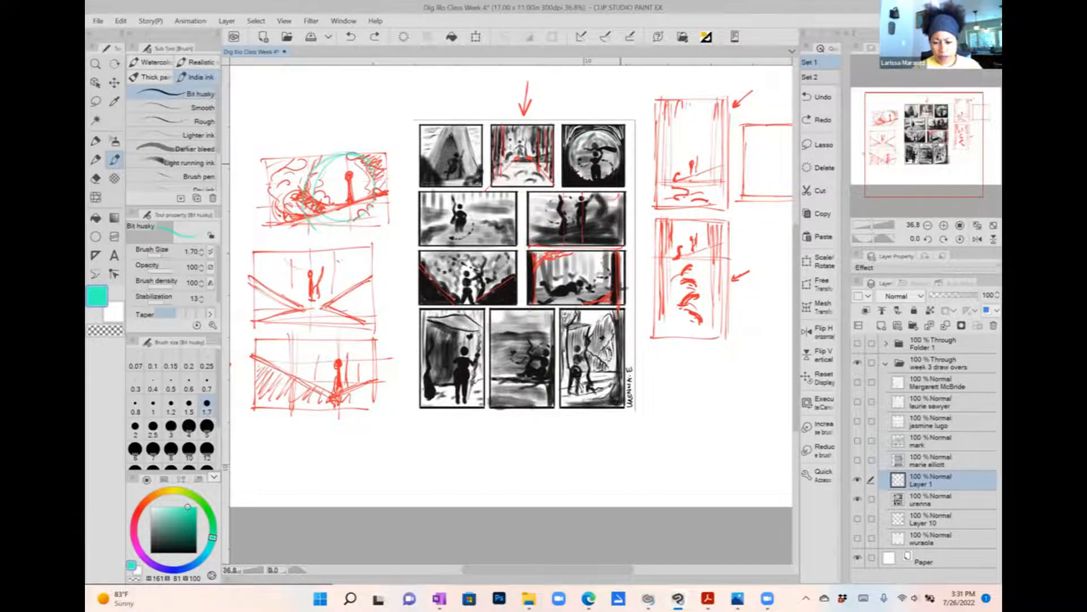
# Step: Switch the brush colour to orange-red and draw a square frame directly above the top row's third thumbnail
pyautogui.scroll(2, 620, 267)
pyautogui.moveTo(566, 255); pyautogui.dragTo(573, 318)
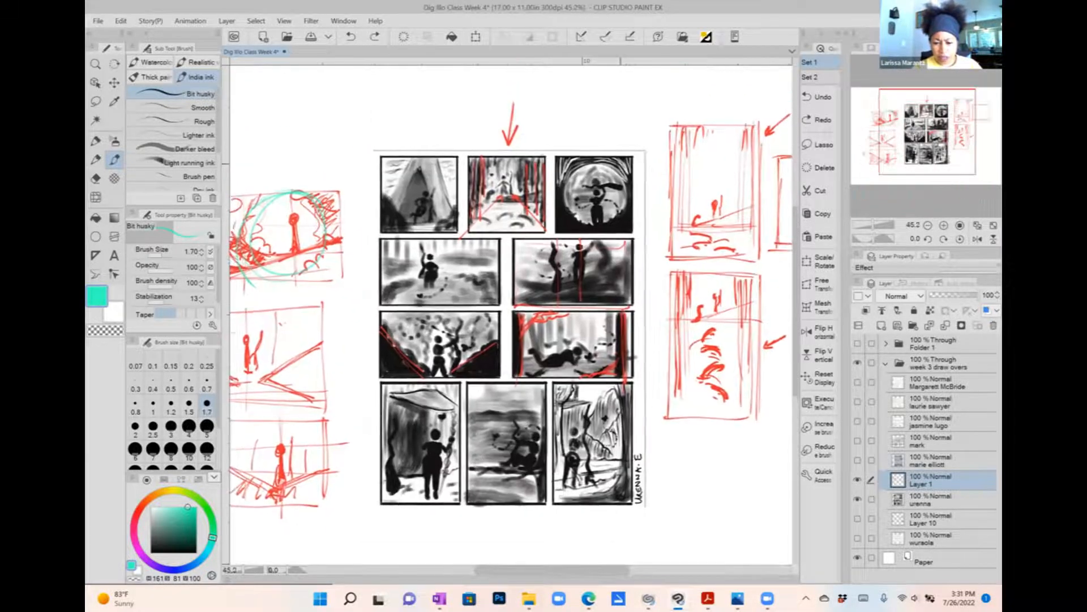
pyautogui.click(184, 552)
pyautogui.click(142, 502)
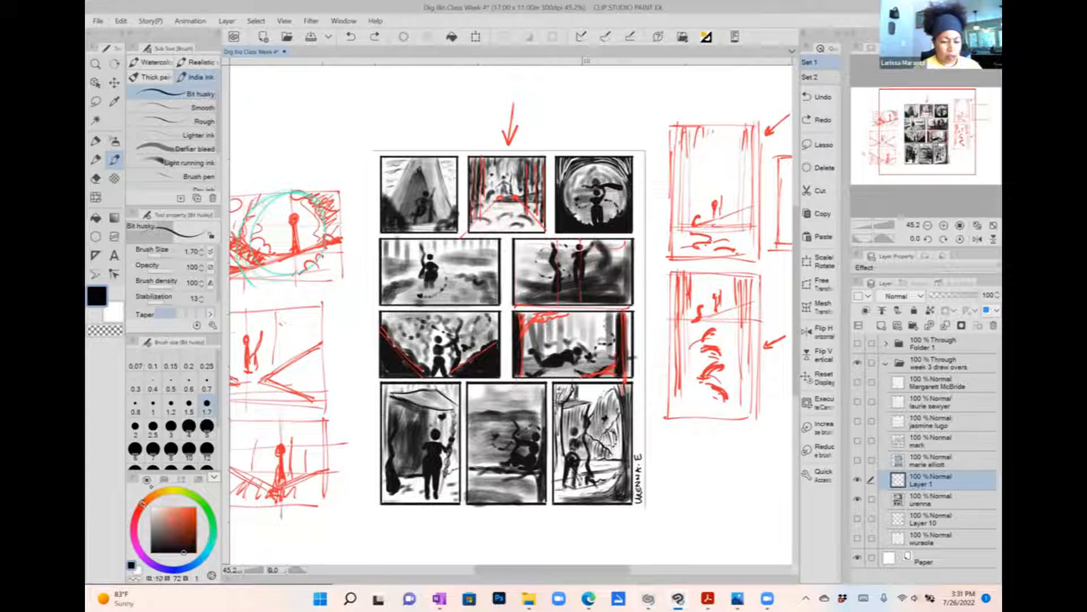
pyautogui.moveTo(566, 283); pyautogui.dragTo(562, 309)
pyautogui.click(186, 507)
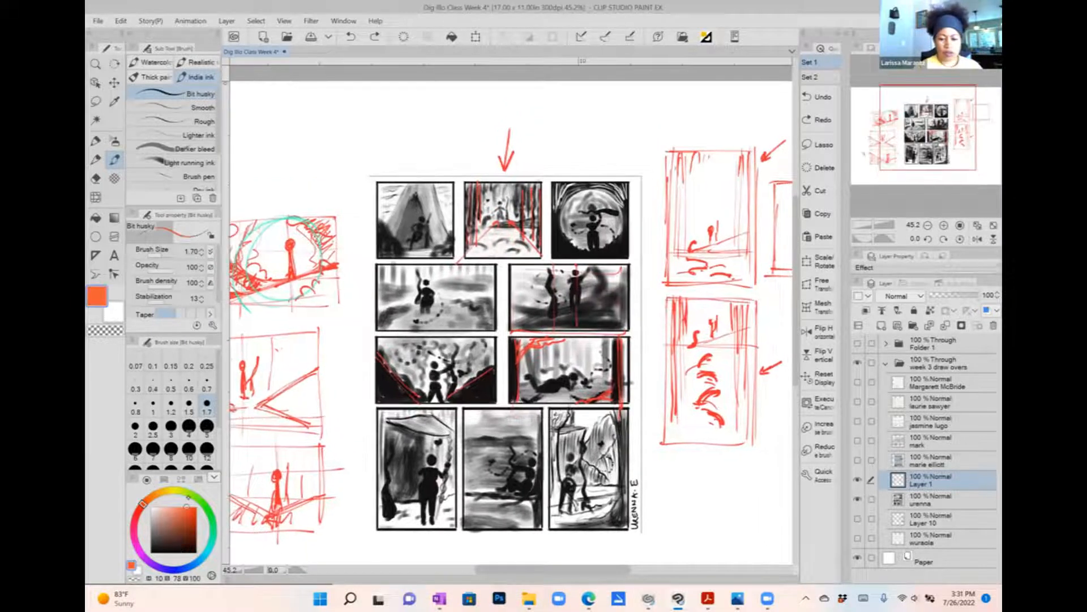
pyautogui.moveTo(556, 99); pyautogui.dragTo(555, 171)
pyautogui.moveTo(556, 97)
pyautogui.mouseDown()
pyautogui.moveTo(634, 95)
pyautogui.moveTo(638, 164)
pyautogui.mouseUp()
pyautogui.moveTo(547, 170); pyautogui.dragTo(656, 168)
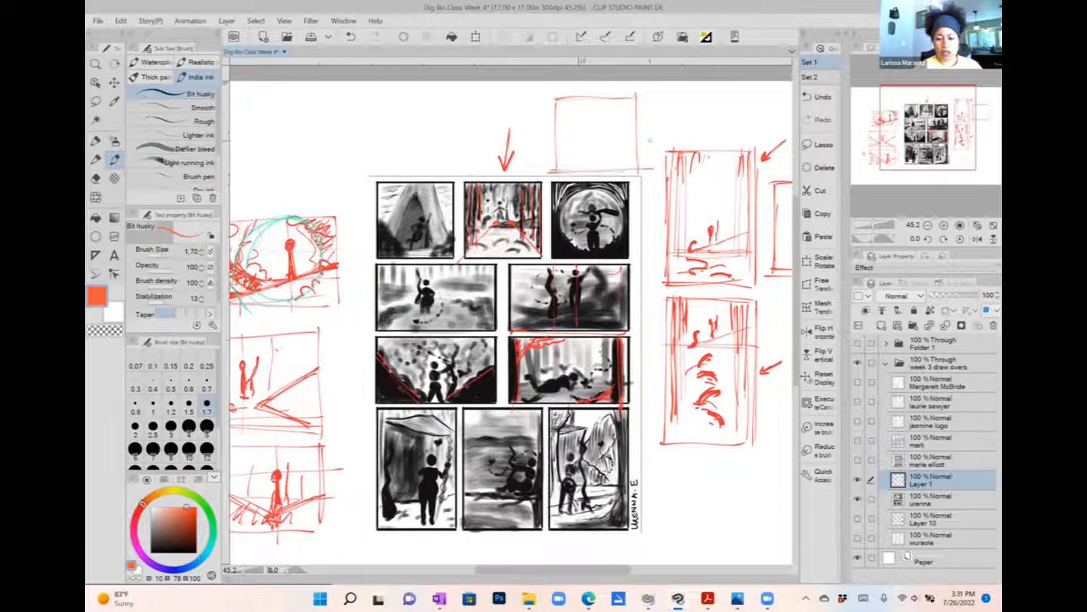
# Step: Sketch a circular opening in the square frame, with a standing figure, a wavy shape overhead and a sweeping curve around it
pyautogui.moveTo(577, 108)
pyautogui.mouseDown()
pyautogui.moveTo(607, 104)
pyautogui.moveTo(592, 166)
pyautogui.moveTo(617, 111)
pyautogui.moveTo(583, 116)
pyautogui.mouseUp()
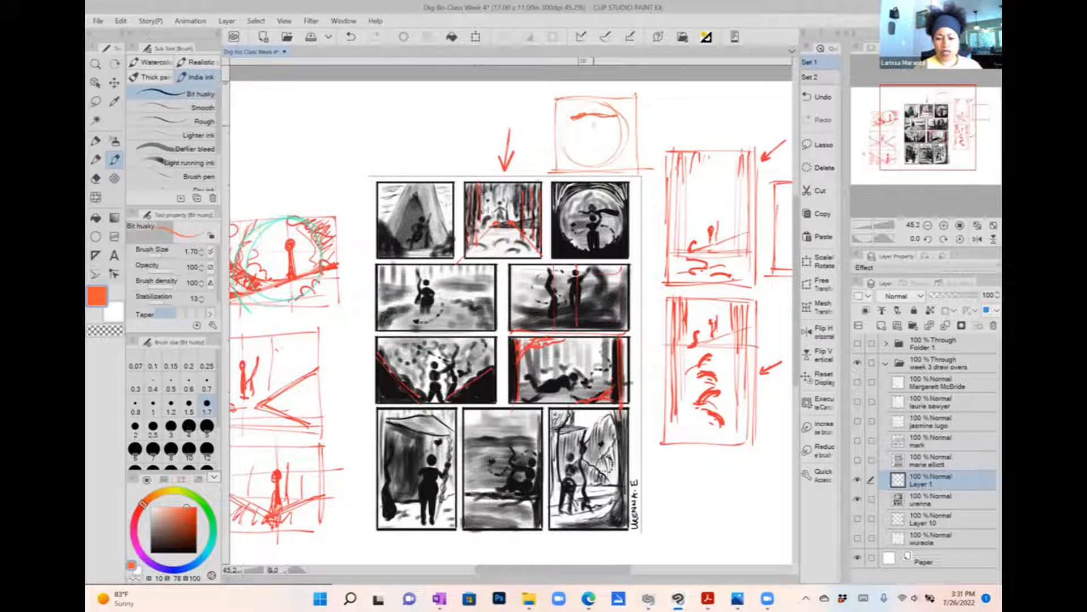
pyautogui.moveTo(592, 122)
pyautogui.mouseDown()
pyautogui.moveTo(590, 161)
pyautogui.moveTo(599, 140)
pyautogui.moveTo(588, 164)
pyautogui.moveTo(624, 162)
pyautogui.moveTo(630, 149)
pyautogui.moveTo(603, 165)
pyautogui.moveTo(559, 163)
pyautogui.moveTo(593, 159)
pyautogui.mouseUp()
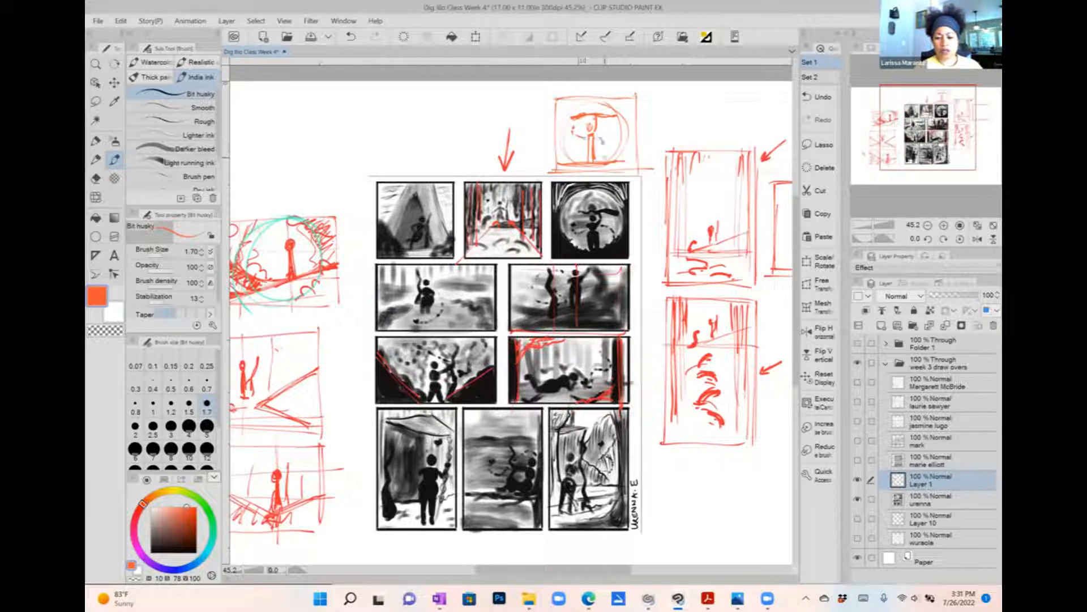
pyautogui.moveTo(572, 126)
pyautogui.mouseDown()
pyautogui.moveTo(607, 147)
pyautogui.moveTo(618, 130)
pyautogui.moveTo(618, 154)
pyautogui.moveTo(624, 112)
pyautogui.moveTo(612, 113)
pyautogui.moveTo(632, 135)
pyautogui.mouseUp()
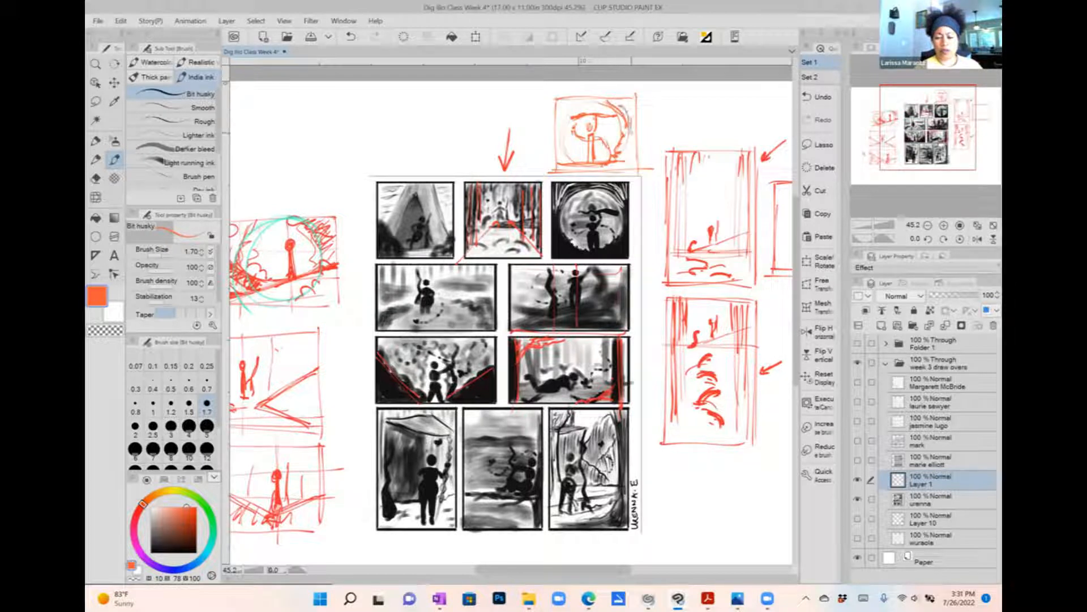
pyautogui.moveTo(586, 105)
pyautogui.mouseDown()
pyautogui.moveTo(562, 121)
pyautogui.moveTo(560, 141)
pyautogui.moveTo(582, 170)
pyautogui.mouseUp()
pyautogui.moveTo(570, 106)
pyautogui.mouseDown()
pyautogui.moveTo(558, 140)
pyautogui.moveTo(561, 108)
pyautogui.moveTo(575, 167)
pyautogui.moveTo(593, 155)
pyautogui.moveTo(589, 179)
pyautogui.moveTo(594, 164)
pyautogui.moveTo(580, 165)
pyautogui.moveTo(630, 176)
pyautogui.moveTo(641, 172)
pyautogui.moveTo(620, 157)
pyautogui.moveTo(634, 140)
pyautogui.moveTo(630, 98)
pyautogui.mouseUp()
# Step: Switch the brush colour to dark green and draw foliage around the circular opening, with grass strokes along the frame's base
pyautogui.click(204, 503)
pyautogui.click(191, 528)
pyautogui.moveTo(566, 173); pyautogui.dragTo(562, 110)
pyautogui.moveTo(570, 162)
pyautogui.mouseDown()
pyautogui.moveTo(559, 140)
pyautogui.moveTo(621, 126)
pyautogui.moveTo(614, 153)
pyautogui.moveTo(566, 149)
pyautogui.moveTo(580, 97)
pyautogui.moveTo(625, 110)
pyautogui.moveTo(623, 119)
pyautogui.moveTo(612, 95)
pyautogui.moveTo(550, 121)
pyautogui.mouseUp()
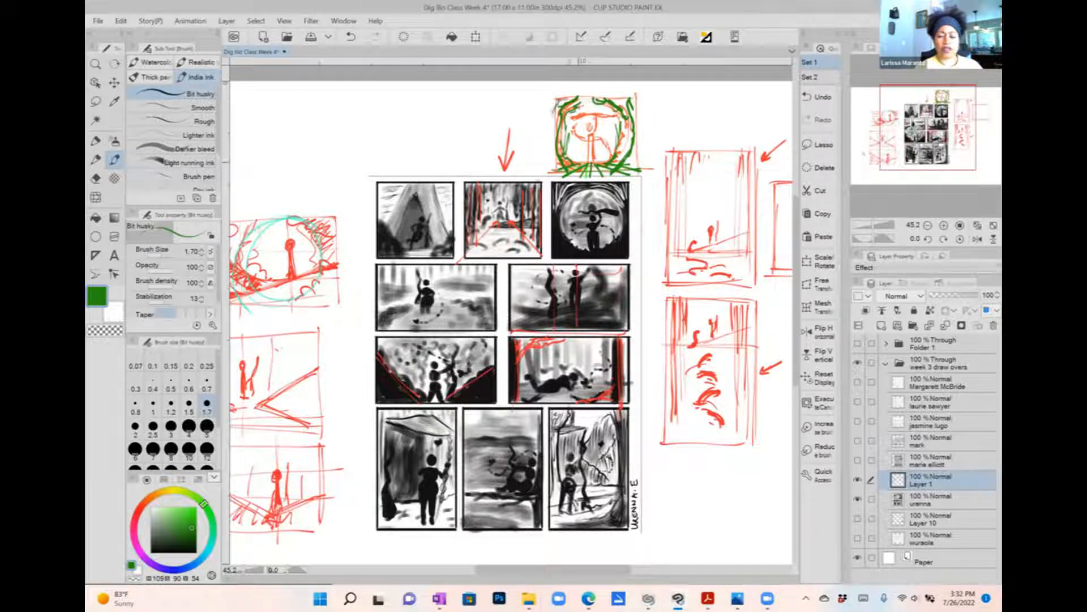
pyautogui.scroll(-2, 679, 320)
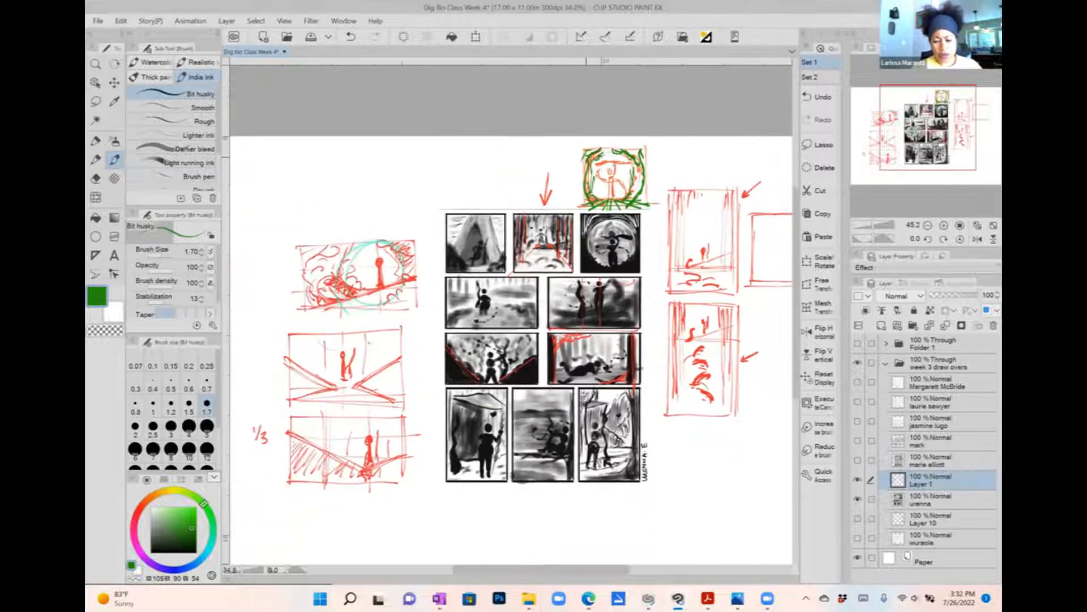
pyautogui.scroll(-1, 510, 318)
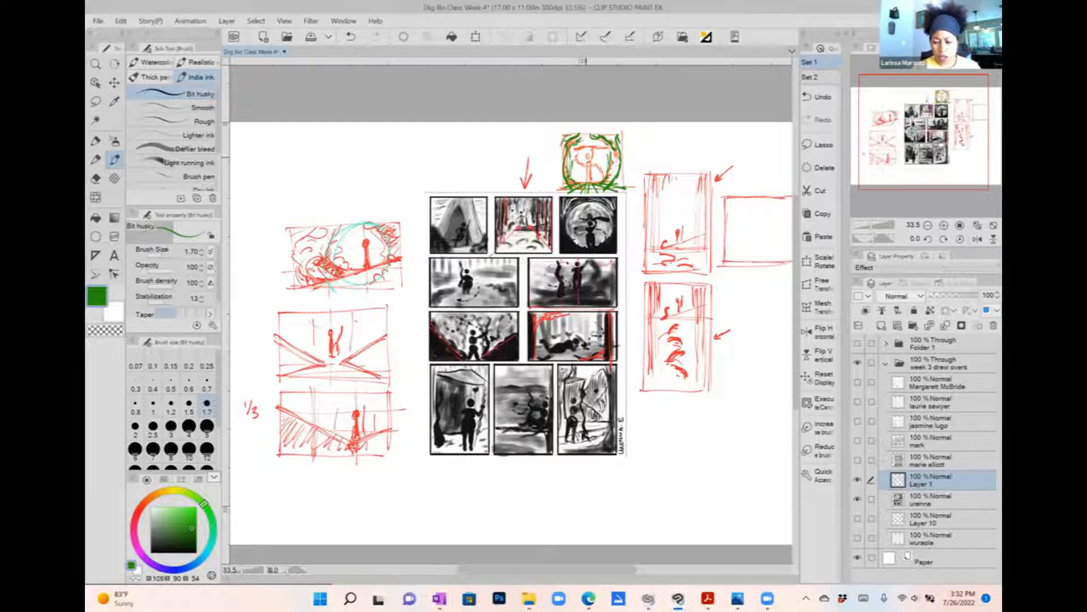
pyautogui.moveTo(510, 318)
pyautogui.mouseDown()
pyautogui.moveTo(480, 309)
pyautogui.moveTo(490, 311)
pyautogui.mouseUp()
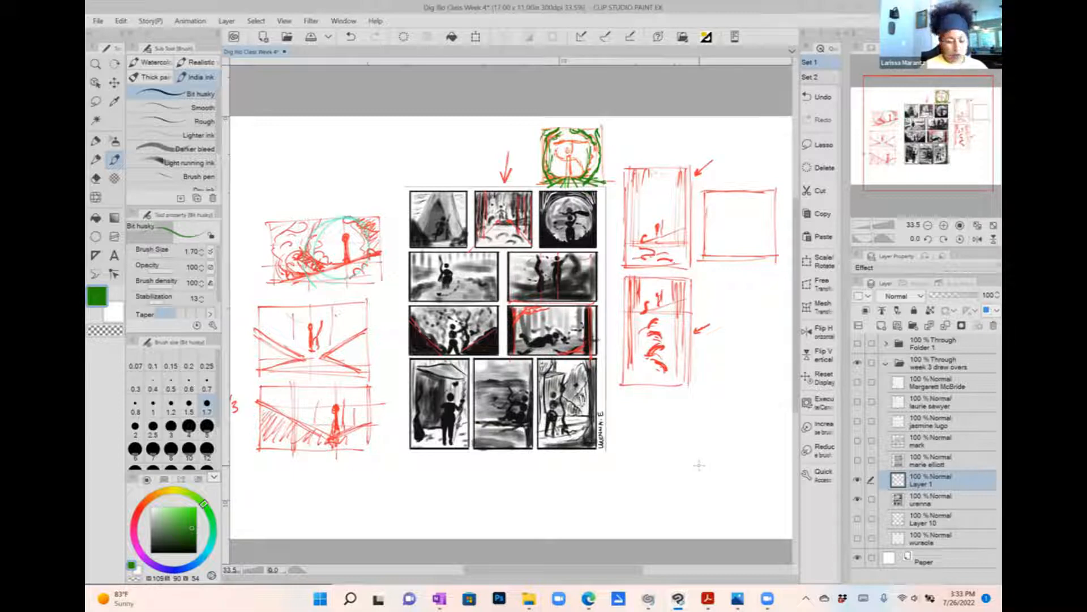
pyautogui.press('Tab')
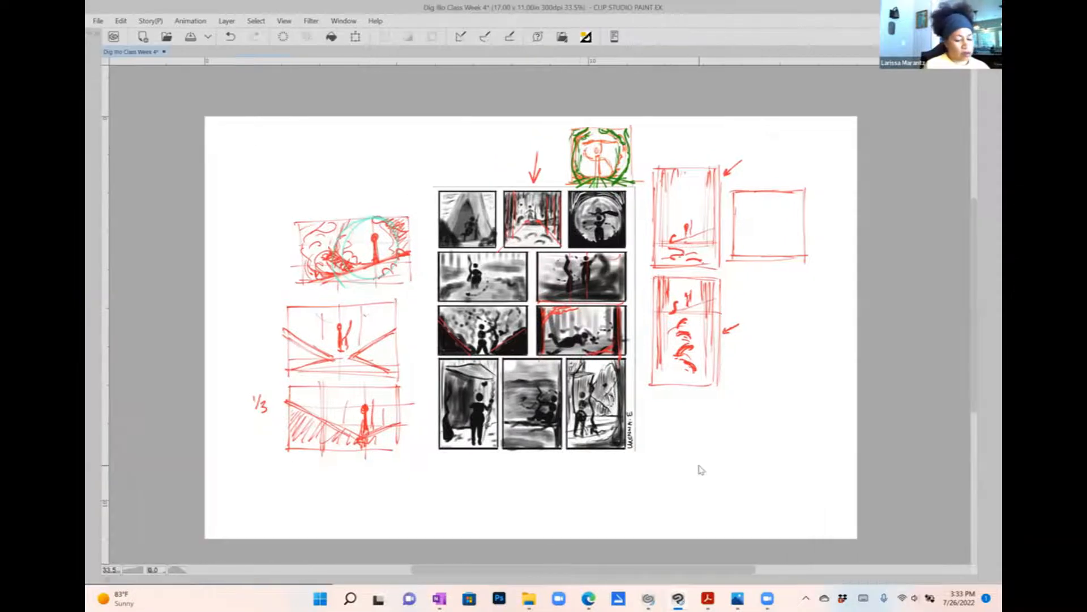
pyautogui.scroll(1, 701, 469)
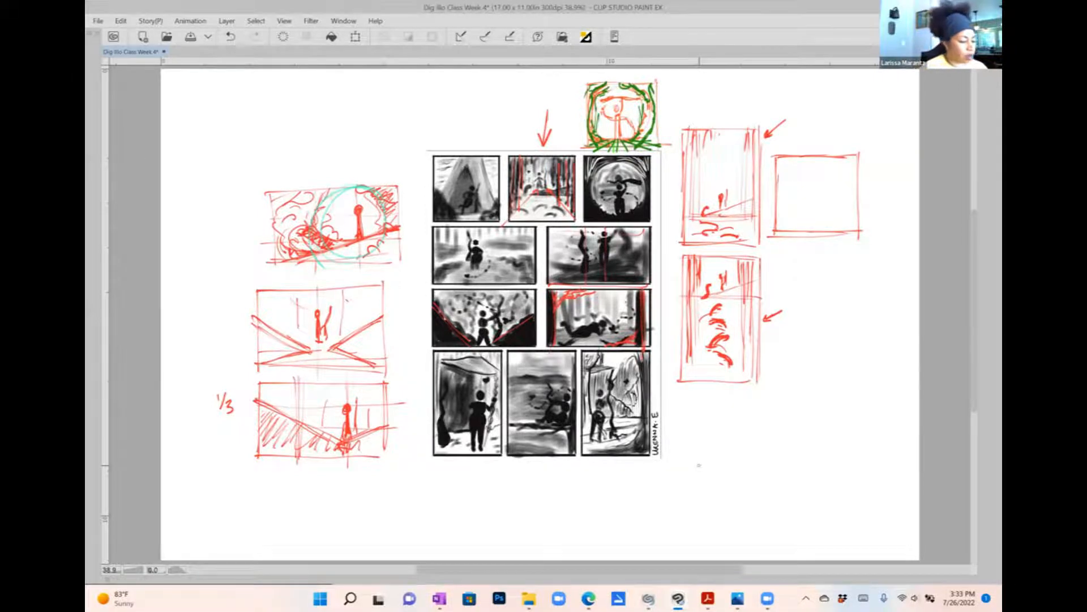
pyautogui.press('Tab')
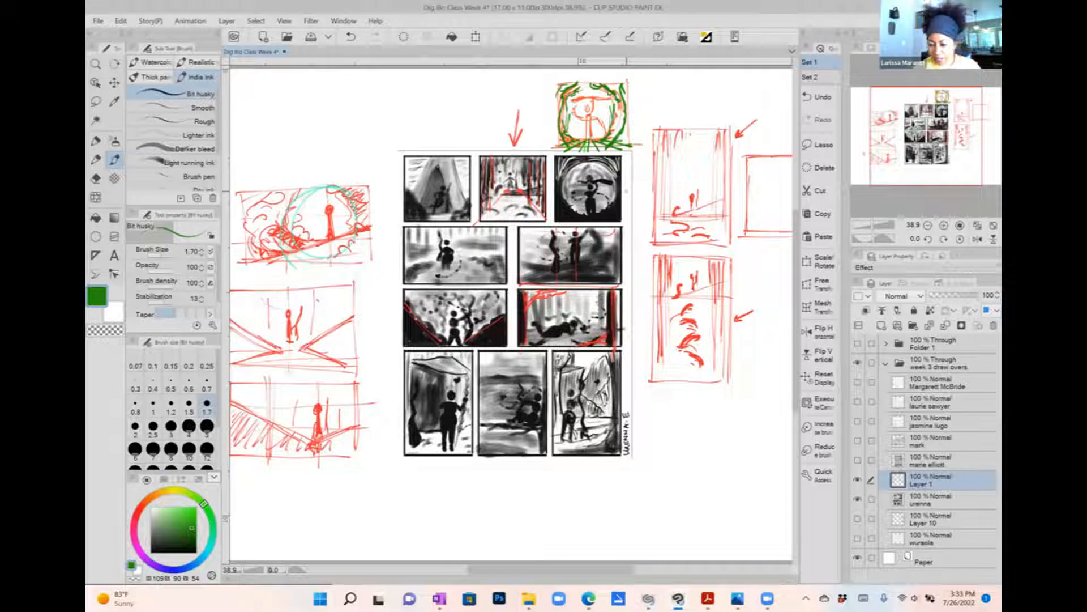
# Step: Hide the finished student's sheet and its draw-over layer, show the next student's pencil thumbnails, and add a new layer above them
pyautogui.moveTo(858, 480); pyautogui.dragTo(856, 508)
pyautogui.click(858, 460)
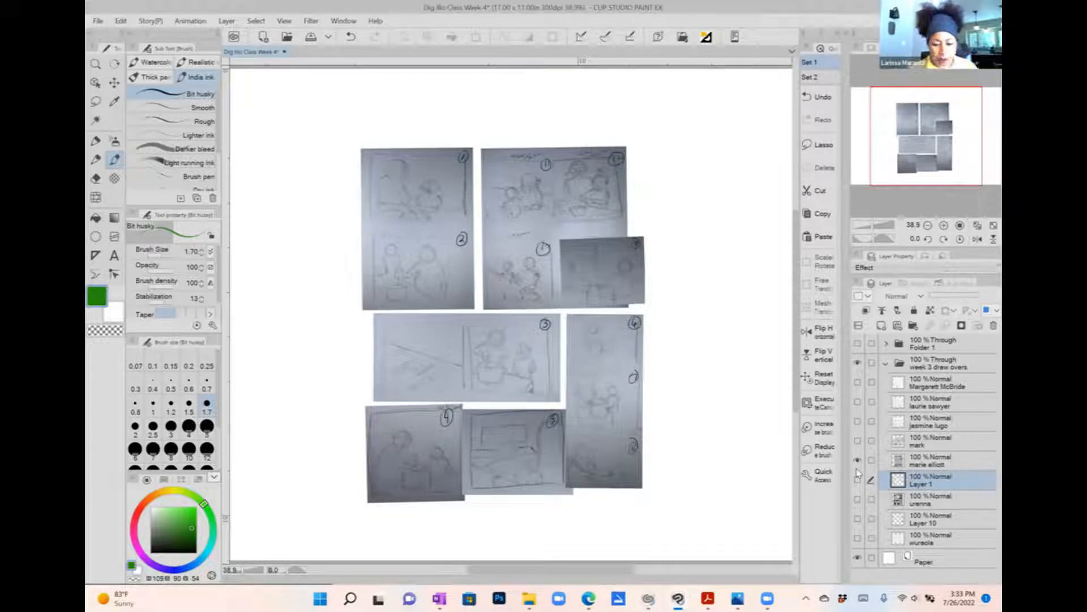
pyautogui.scroll(2, 583, 330)
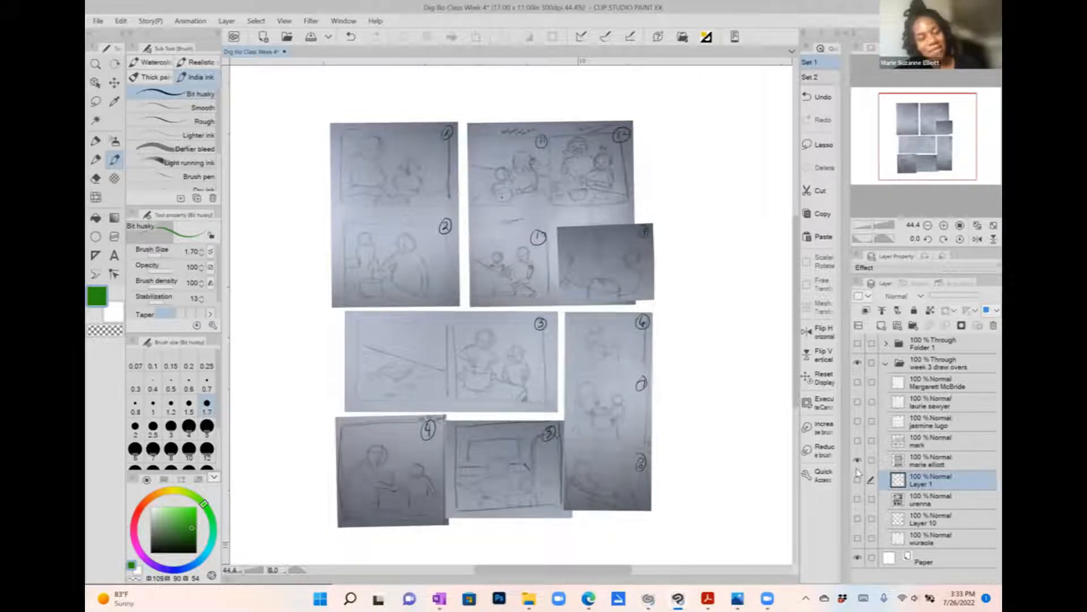
pyautogui.click(920, 462)
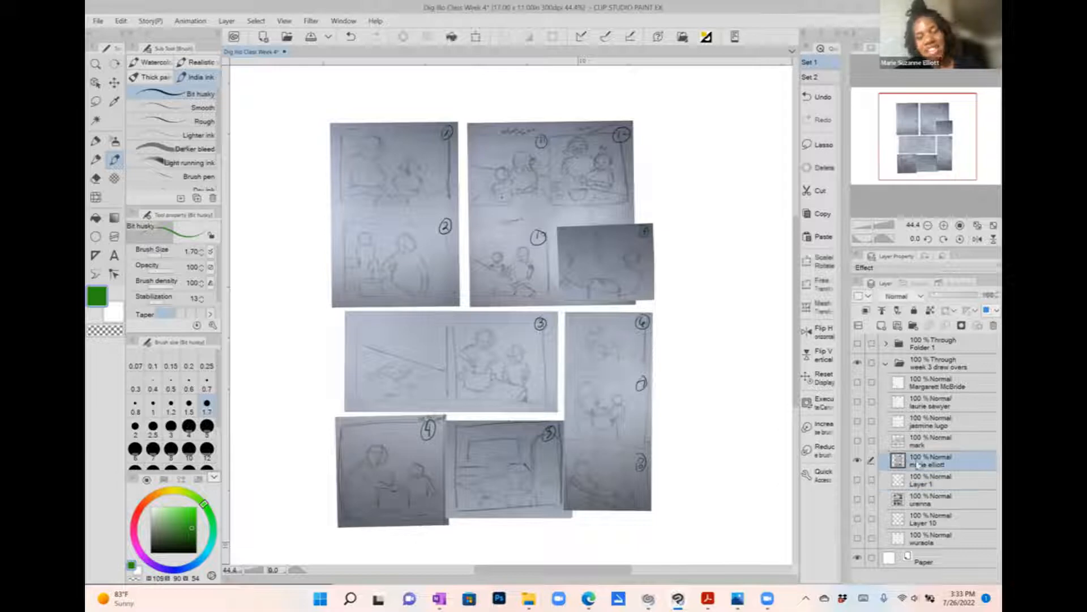
pyautogui.click(881, 327)
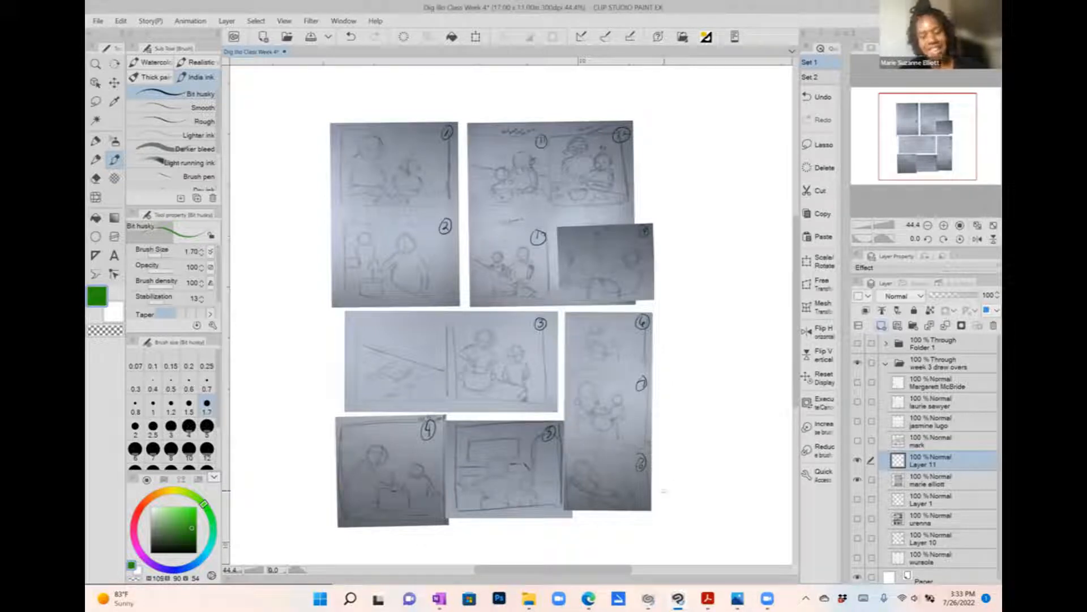
pyautogui.moveTo(666, 493); pyautogui.dragTo(679, 501)
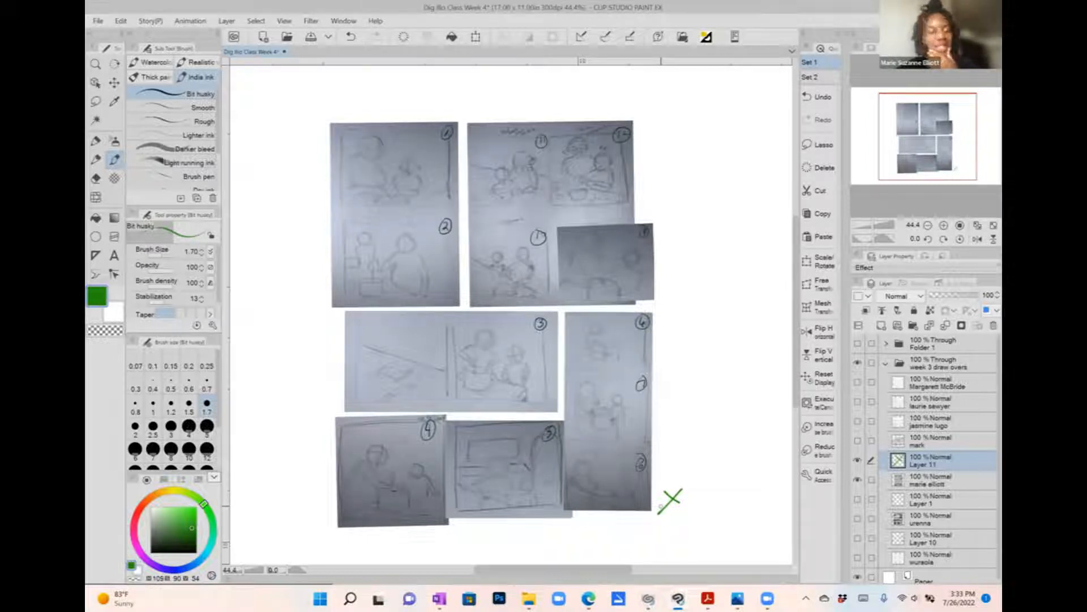
pyautogui.hotkey('ctrl', 'z')
pyautogui.hotkey('ctrl', 'z')
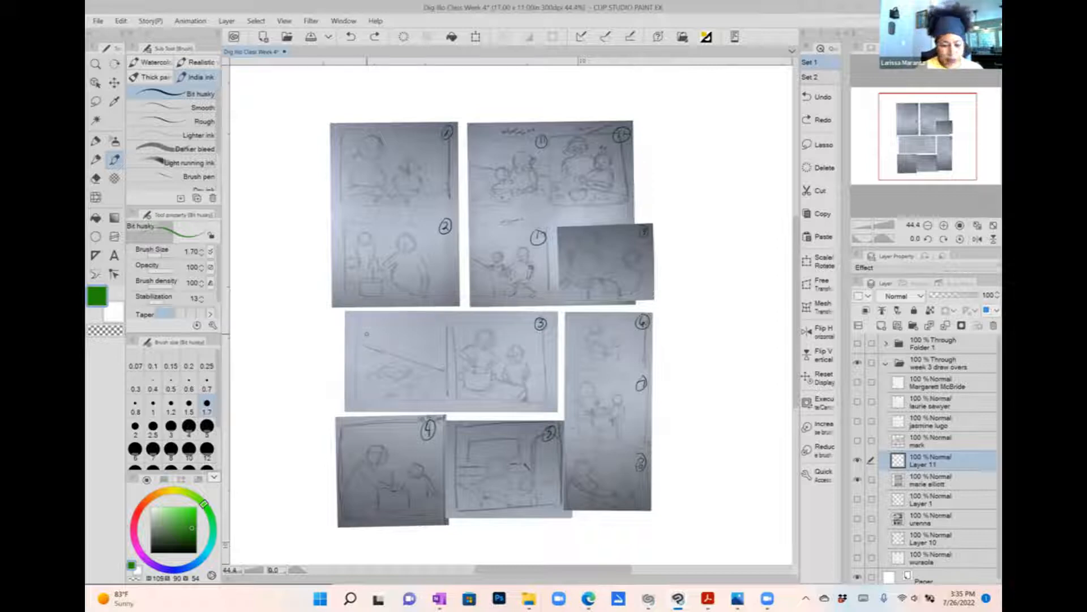
# Step: Switch the brush colour to red, outline the wide middle thumbnail as one frame, and hatch the shape on its left half
pyautogui.click(144, 513)
pyautogui.click(185, 516)
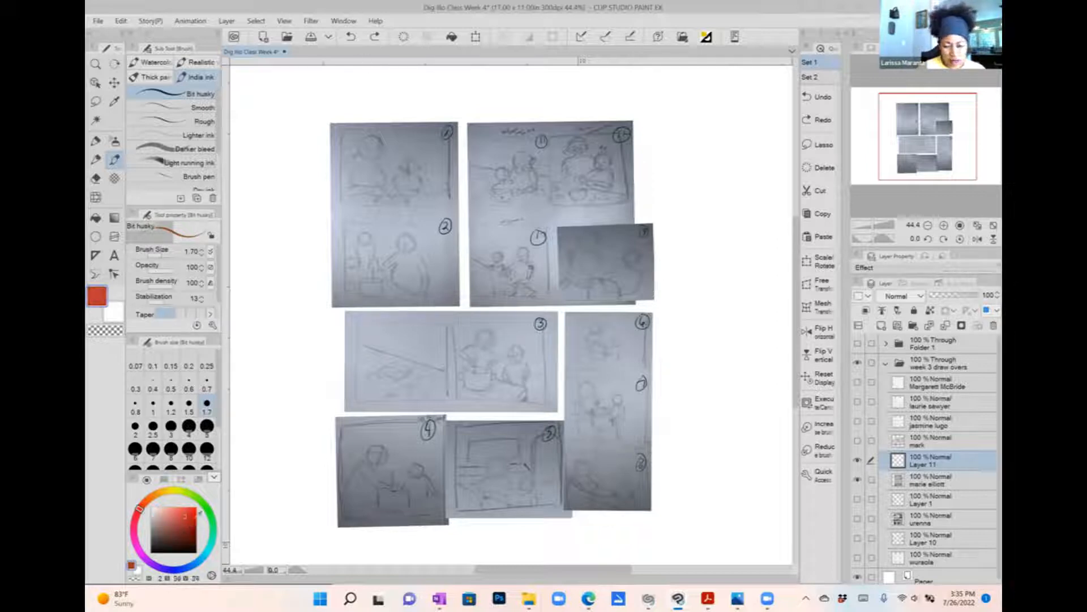
pyautogui.moveTo(357, 325)
pyautogui.mouseDown()
pyautogui.moveTo(354, 397)
pyautogui.moveTo(543, 403)
pyautogui.moveTo(540, 333)
pyautogui.moveTo(492, 321)
pyautogui.moveTo(356, 324)
pyautogui.mouseUp()
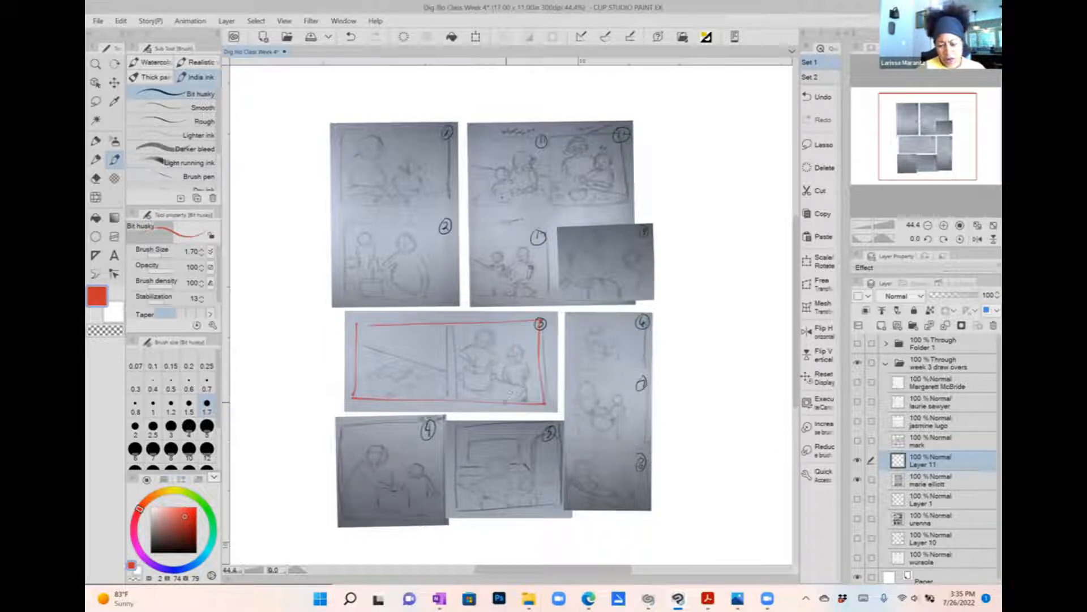
pyautogui.moveTo(388, 362)
pyautogui.mouseDown()
pyautogui.moveTo(371, 376)
pyautogui.moveTo(387, 377)
pyautogui.mouseUp()
pyautogui.moveTo(413, 369); pyautogui.dragTo(402, 395)
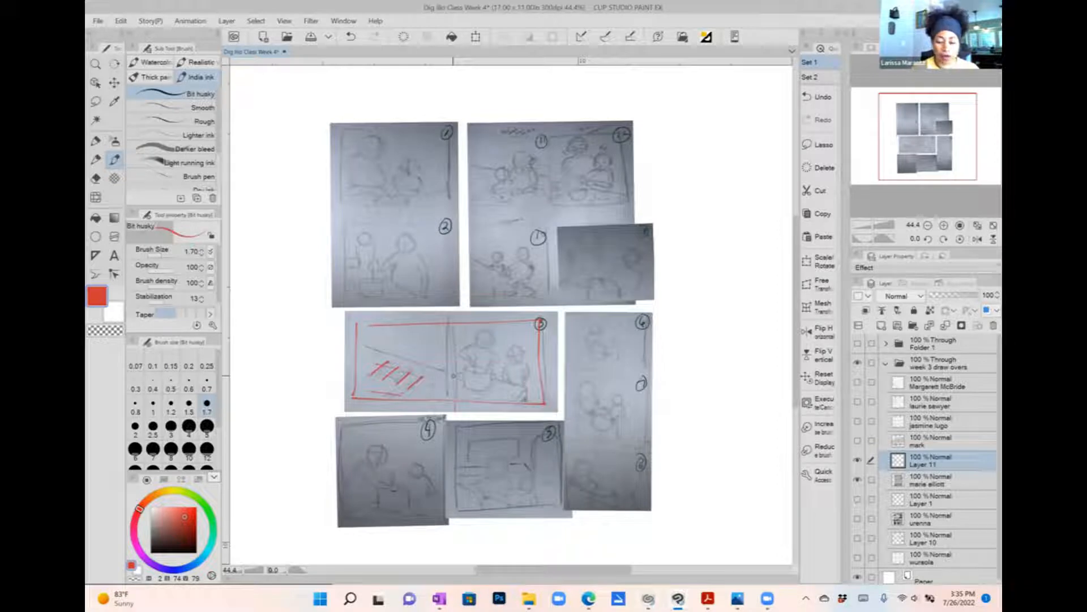
pyautogui.moveTo(385, 333)
pyautogui.mouseDown()
pyautogui.moveTo(431, 346)
pyautogui.moveTo(418, 333)
pyautogui.moveTo(375, 334)
pyautogui.mouseUp()
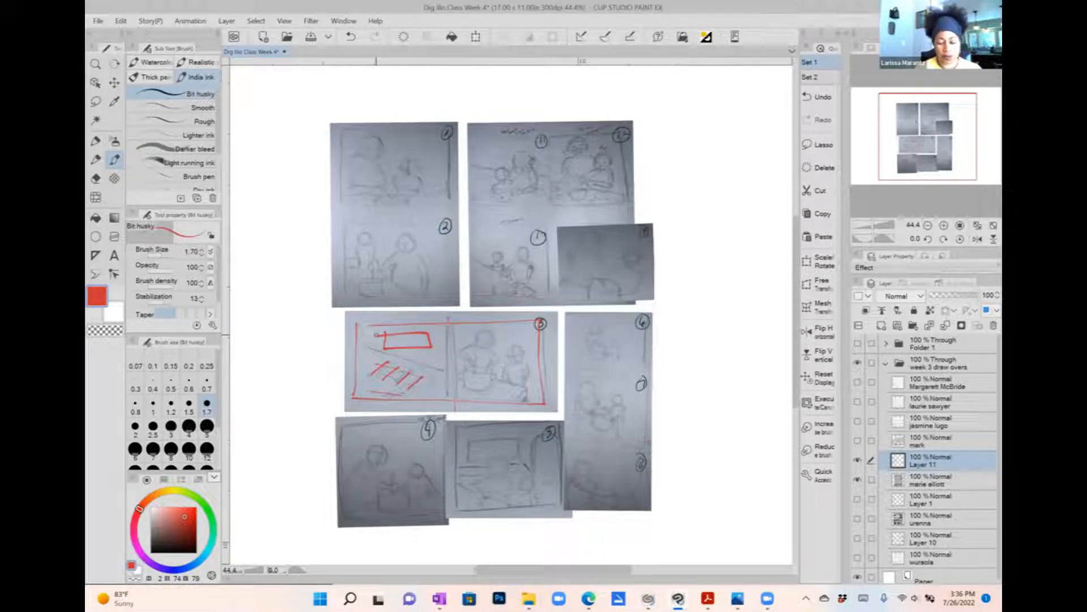
pyautogui.hotkey('ctrl', 'z')
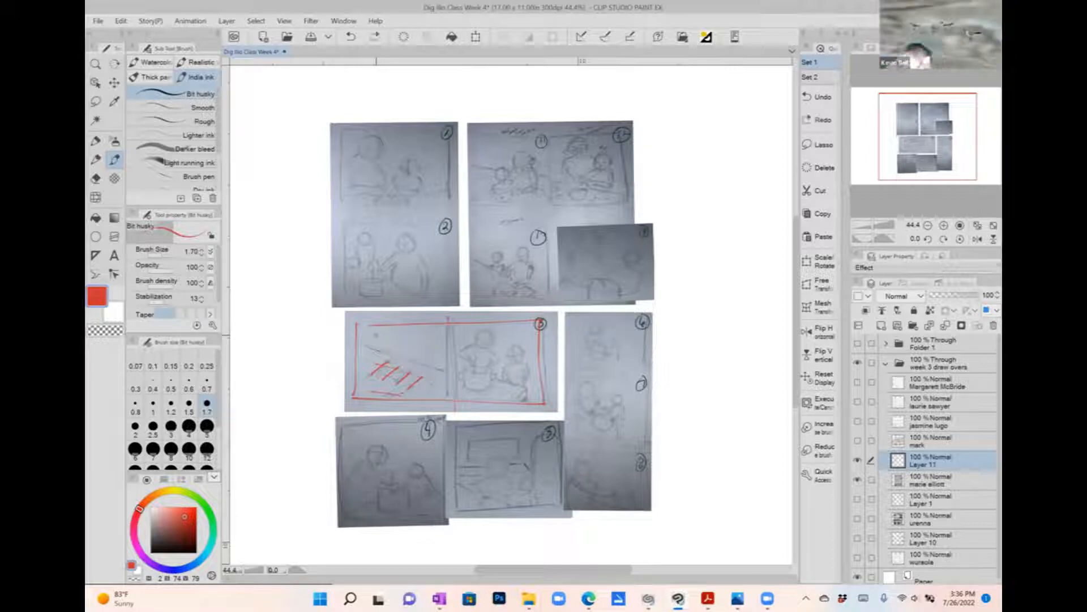
# Step: Trace the doorway edge and the rectangular window in red on the bottom row's second thumbnail
pyautogui.scroll(-2, 489, 306)
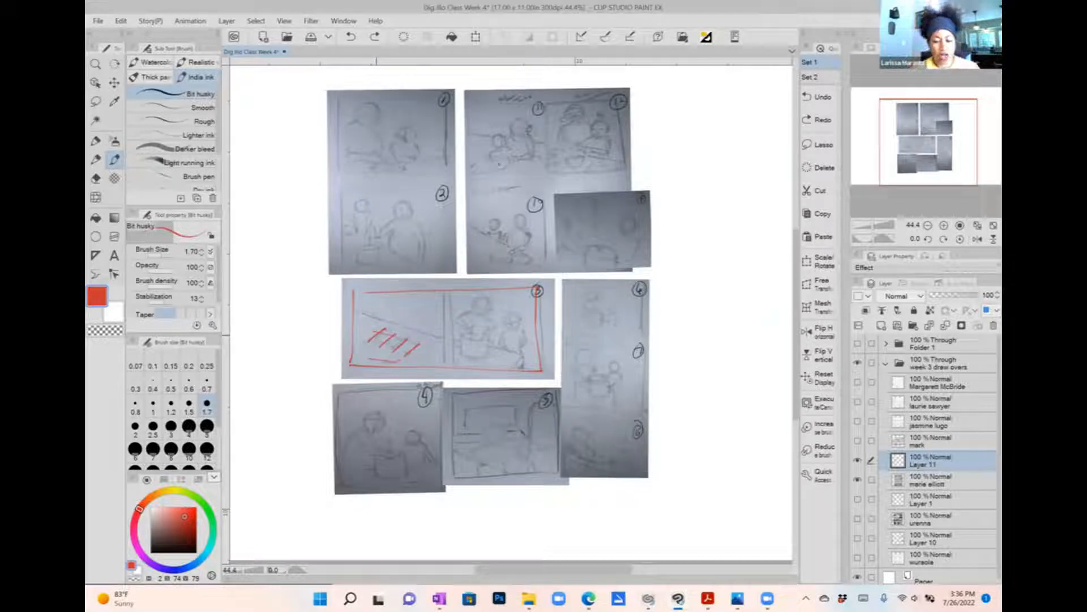
pyautogui.scroll(1, 610, 374)
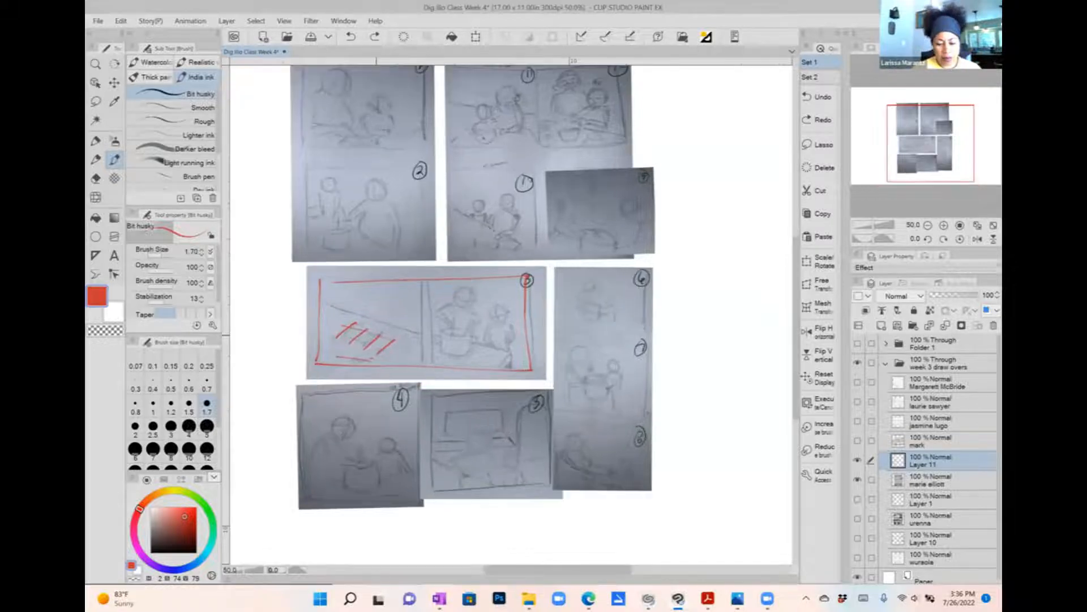
pyautogui.moveTo(510, 317); pyautogui.dragTo(563, 231)
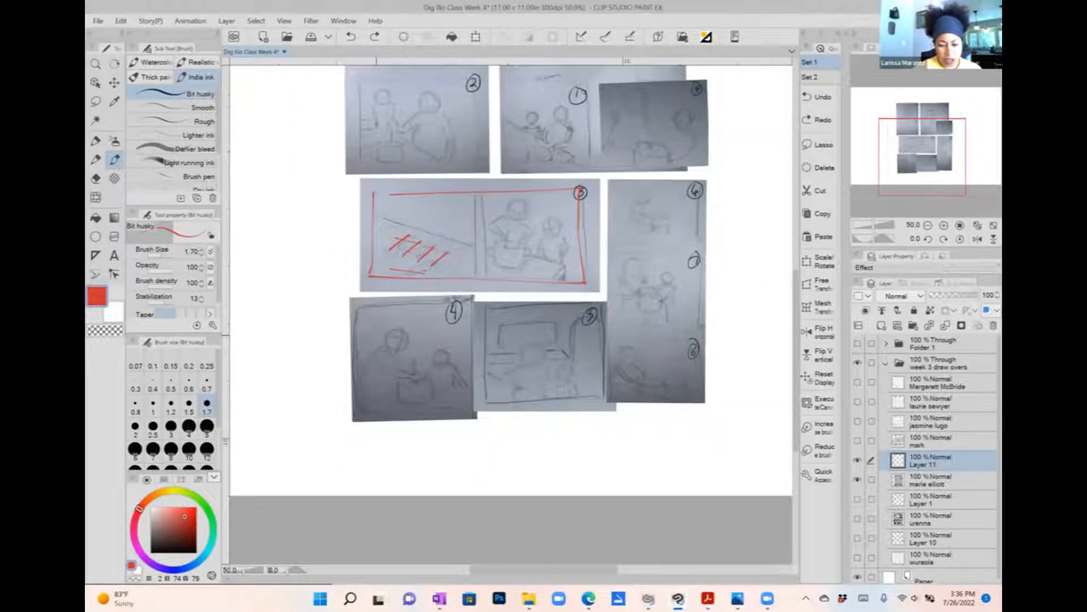
pyautogui.scroll(1, 530, 252)
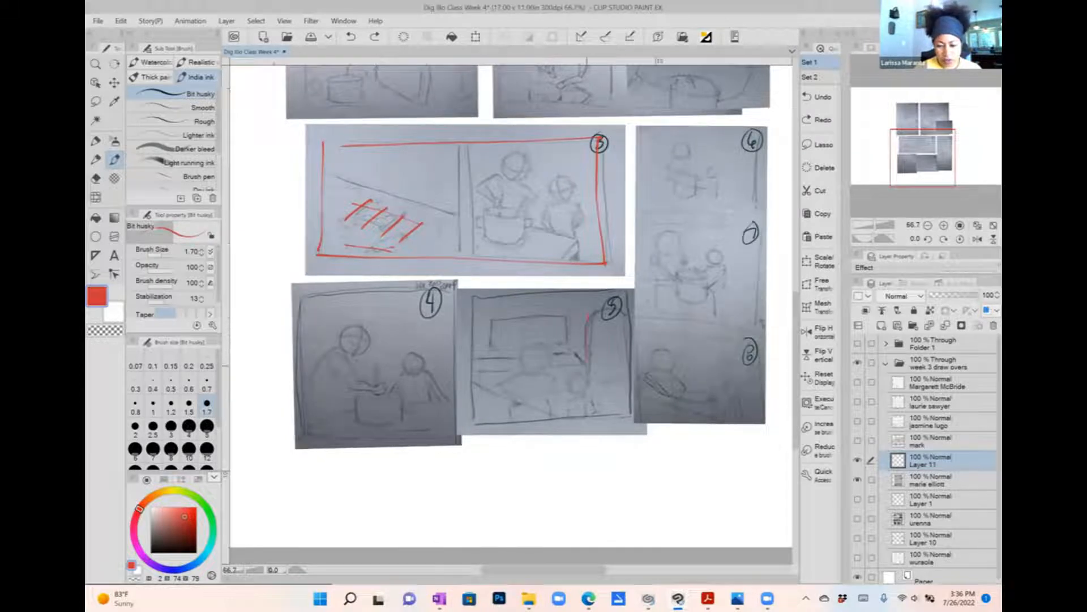
pyautogui.moveTo(588, 364); pyautogui.dragTo(588, 371)
pyautogui.moveTo(591, 313)
pyautogui.mouseDown()
pyautogui.moveTo(615, 311)
pyautogui.moveTo(481, 353)
pyautogui.mouseUp()
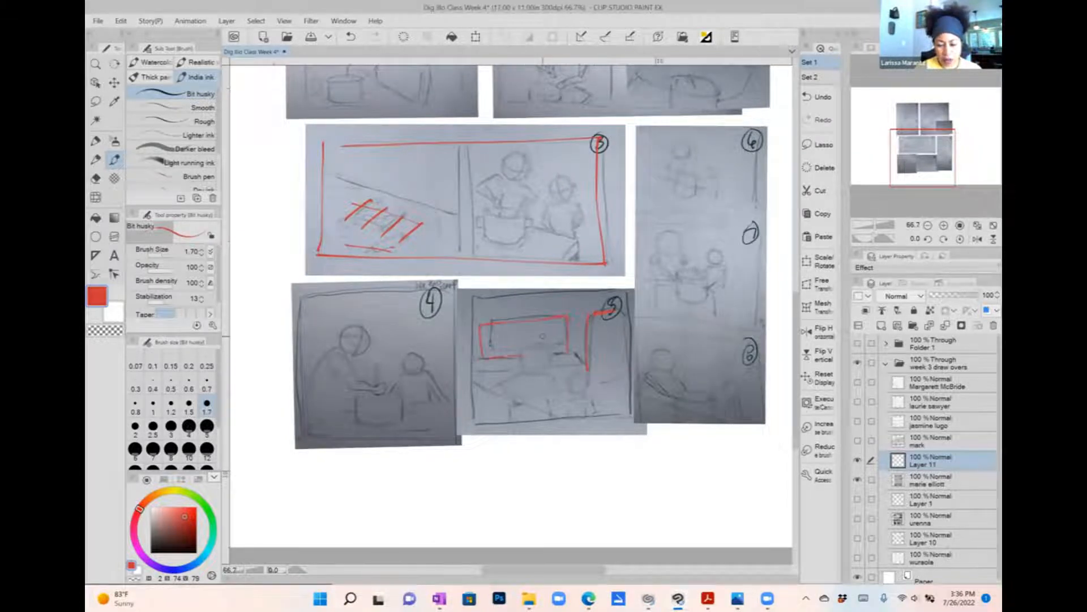
pyautogui.scroll(-2, 543, 337)
pyautogui.moveTo(543, 337); pyautogui.dragTo(538, 395)
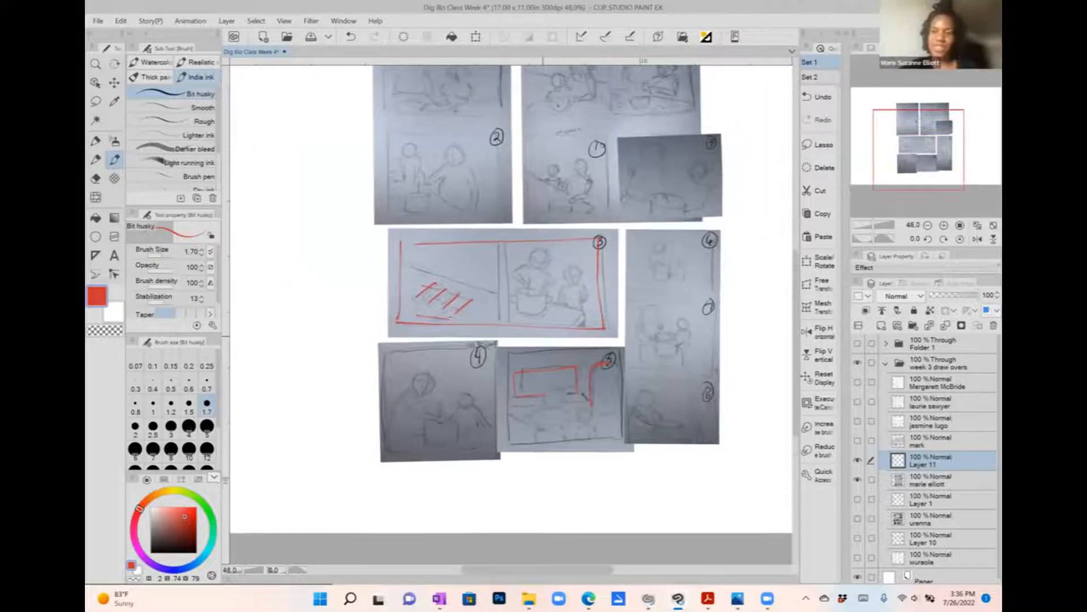
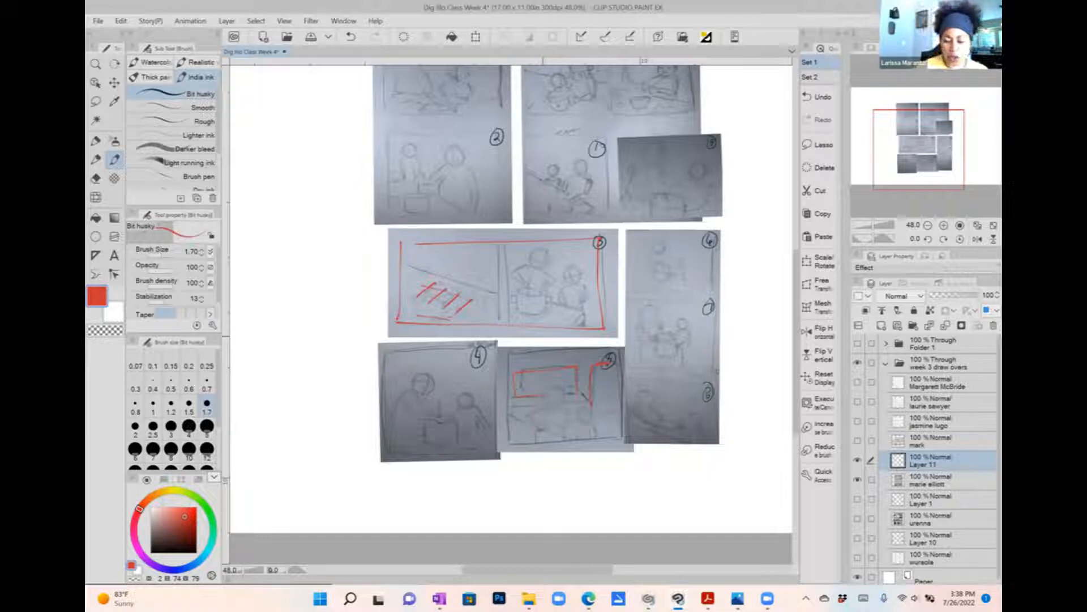
# Step: Draw a large square room outline for a kitchen floor plan in the blank area right of the thumbnail sheet
pyautogui.scroll(-1, 654, 317)
pyautogui.moveTo(654, 317); pyautogui.dragTo(496, 354)
pyautogui.moveTo(586, 117); pyautogui.dragTo(711, 112)
pyautogui.moveTo(587, 119)
pyautogui.mouseDown()
pyautogui.moveTo(693, 234)
pyautogui.moveTo(710, 111)
pyautogui.mouseUp()
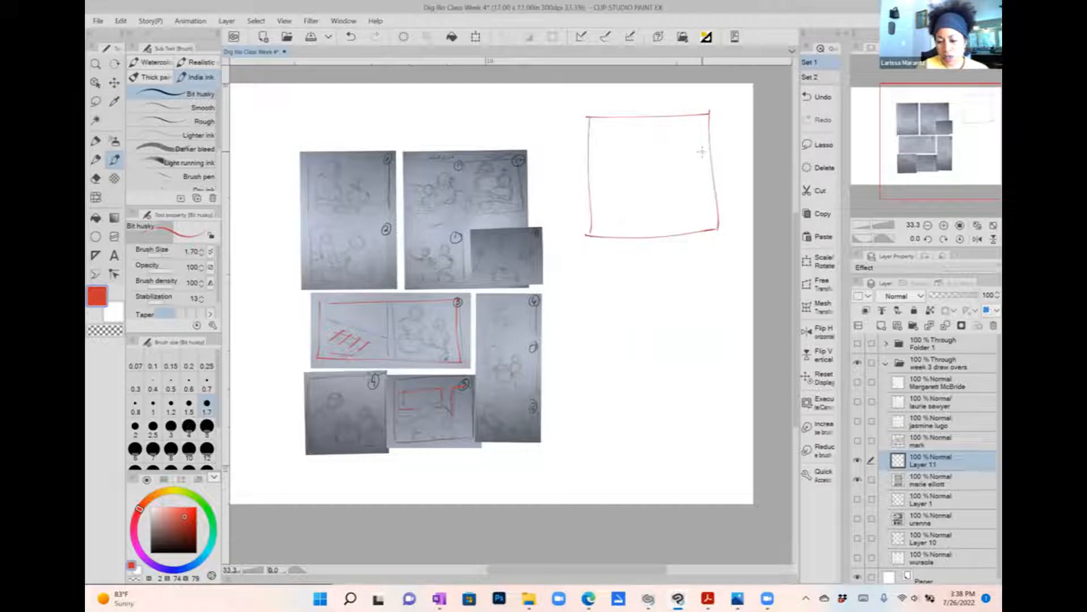
# Step: Sketch a counter with an oval sink along the plan's top wall and a side counter with four round burners along the right wall
pyautogui.moveTo(615, 118)
pyautogui.mouseDown()
pyautogui.moveTo(656, 149)
pyautogui.moveTo(694, 122)
pyautogui.moveTo(637, 132)
pyautogui.moveTo(674, 121)
pyautogui.mouseUp()
pyautogui.moveTo(707, 157)
pyautogui.mouseDown()
pyautogui.moveTo(676, 158)
pyautogui.moveTo(680, 225)
pyautogui.mouseUp()
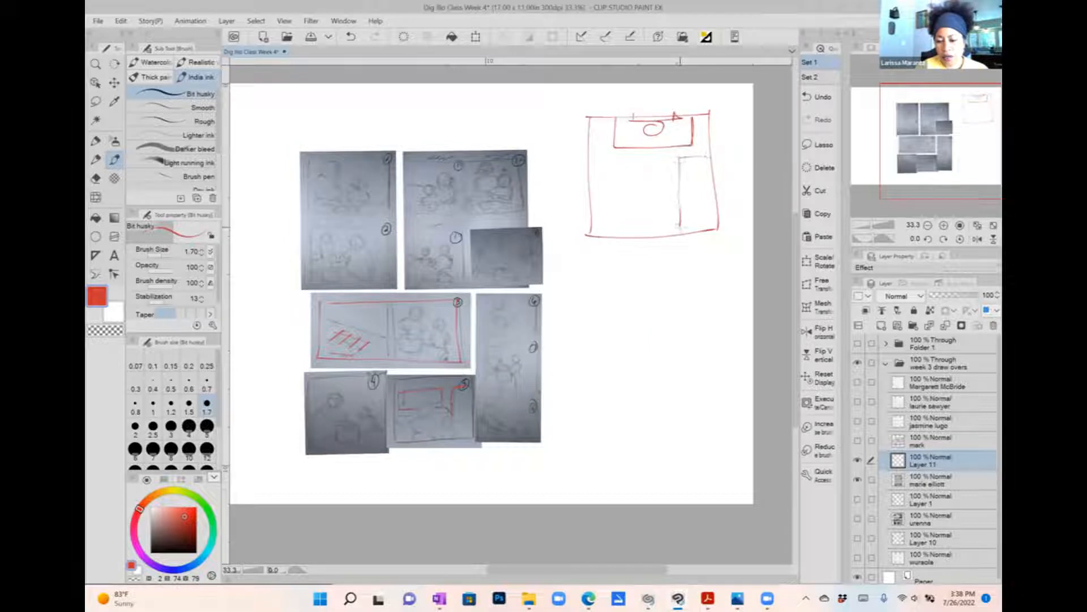
pyautogui.moveTo(681, 175)
pyautogui.mouseDown()
pyautogui.moveTo(675, 206)
pyautogui.moveTo(693, 165)
pyautogui.moveTo(704, 164)
pyautogui.mouseUp()
pyautogui.moveTo(690, 179); pyautogui.dragTo(691, 178)
pyautogui.moveTo(705, 181); pyautogui.dragTo(705, 181)
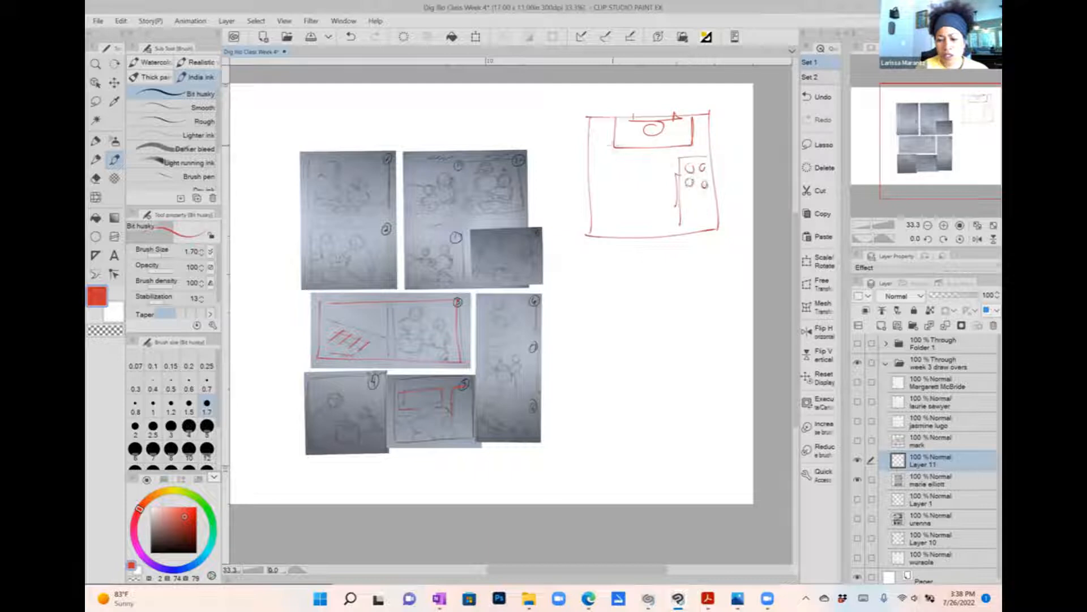
# Step: Add a corner counter section and a rectangular table to the floor plan, and double the room's wall lines
pyautogui.moveTo(625, 118)
pyautogui.mouseDown()
pyautogui.moveTo(625, 148)
pyautogui.moveTo(587, 153)
pyautogui.moveTo(649, 169)
pyautogui.mouseUp()
pyautogui.moveTo(609, 172); pyautogui.dragTo(610, 227)
pyautogui.moveTo(648, 171)
pyautogui.mouseDown()
pyautogui.moveTo(649, 229)
pyautogui.moveTo(610, 230)
pyautogui.mouseUp()
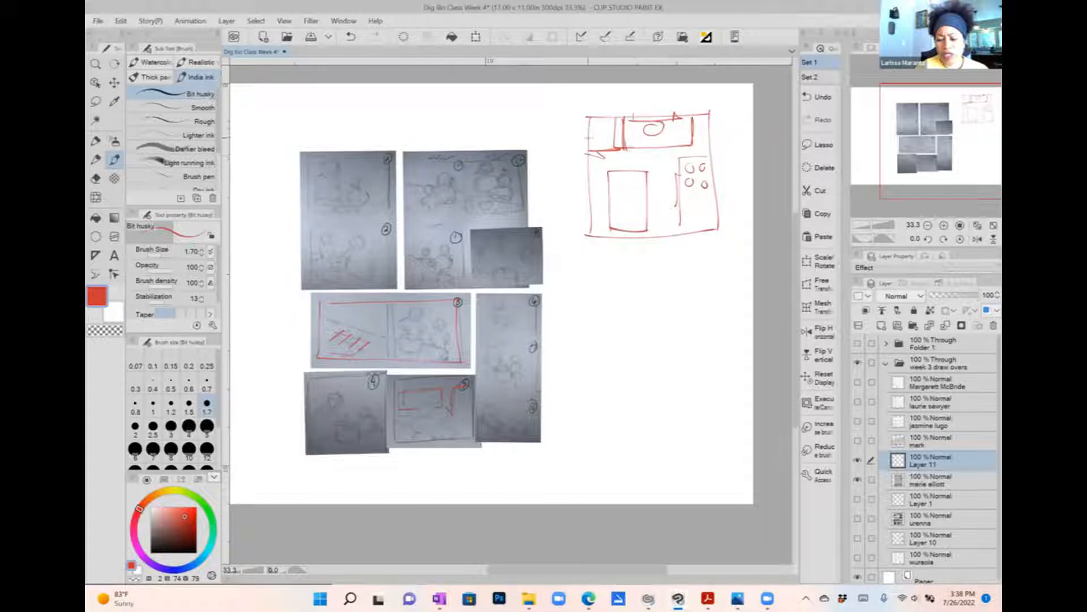
pyautogui.moveTo(588, 118)
pyautogui.mouseDown()
pyautogui.moveTo(586, 234)
pyautogui.moveTo(708, 118)
pyautogui.moveTo(712, 218)
pyautogui.mouseUp()
pyautogui.moveTo(590, 233); pyautogui.dragTo(706, 231)
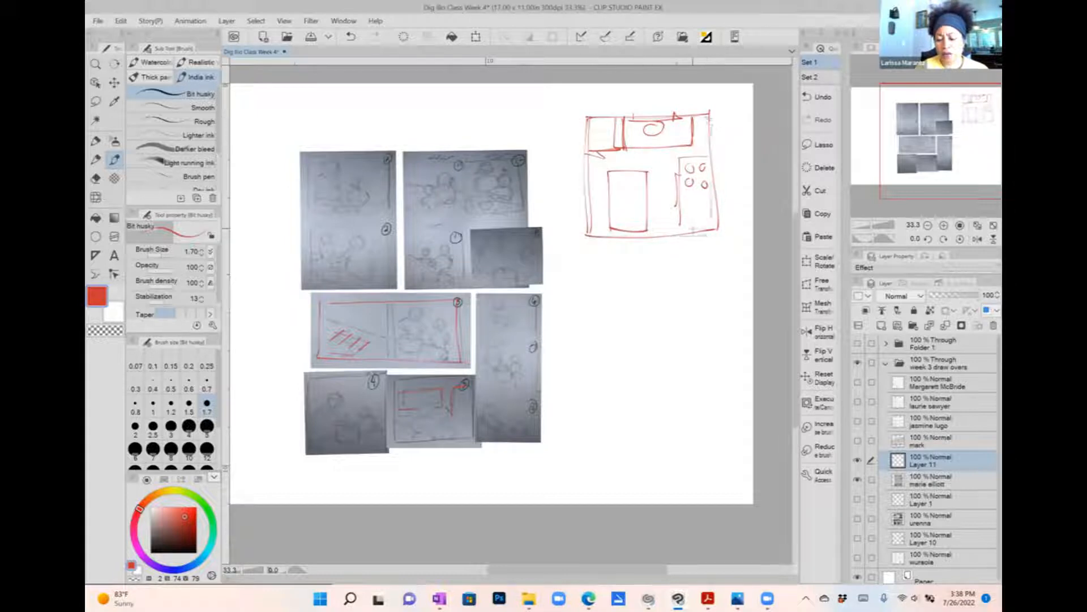
# Step: Draw chairs around all four sides of the table, and mark divisions below the burners and at the right end of the sink counter
pyautogui.moveTo(613, 173)
pyautogui.mouseDown()
pyautogui.moveTo(616, 199)
pyautogui.moveTo(653, 214)
pyautogui.moveTo(613, 214)
pyautogui.moveTo(613, 174)
pyautogui.moveTo(649, 175)
pyautogui.mouseUp()
pyautogui.moveTo(646, 173)
pyautogui.mouseDown()
pyautogui.moveTo(646, 215)
pyautogui.moveTo(634, 165)
pyautogui.moveTo(656, 202)
pyautogui.moveTo(600, 205)
pyautogui.mouseUp()
pyautogui.moveTo(627, 220)
pyautogui.mouseDown()
pyautogui.moveTo(625, 229)
pyautogui.moveTo(644, 230)
pyautogui.mouseUp()
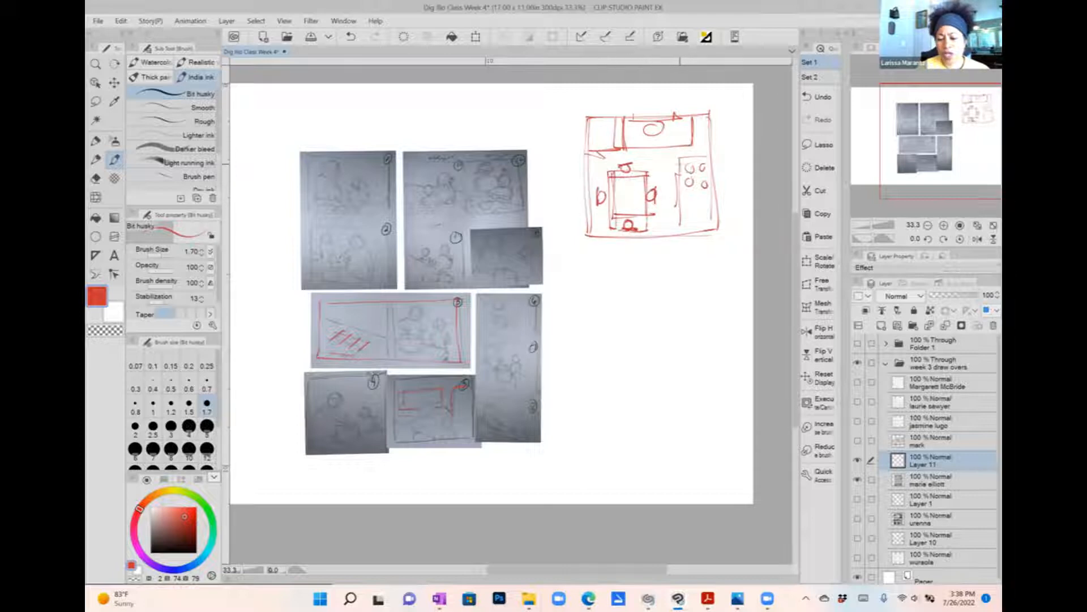
pyautogui.moveTo(679, 197)
pyautogui.mouseDown()
pyautogui.moveTo(716, 196)
pyautogui.moveTo(683, 208)
pyautogui.moveTo(711, 200)
pyautogui.moveTo(695, 228)
pyautogui.mouseUp()
pyautogui.moveTo(686, 118); pyautogui.dragTo(686, 139)
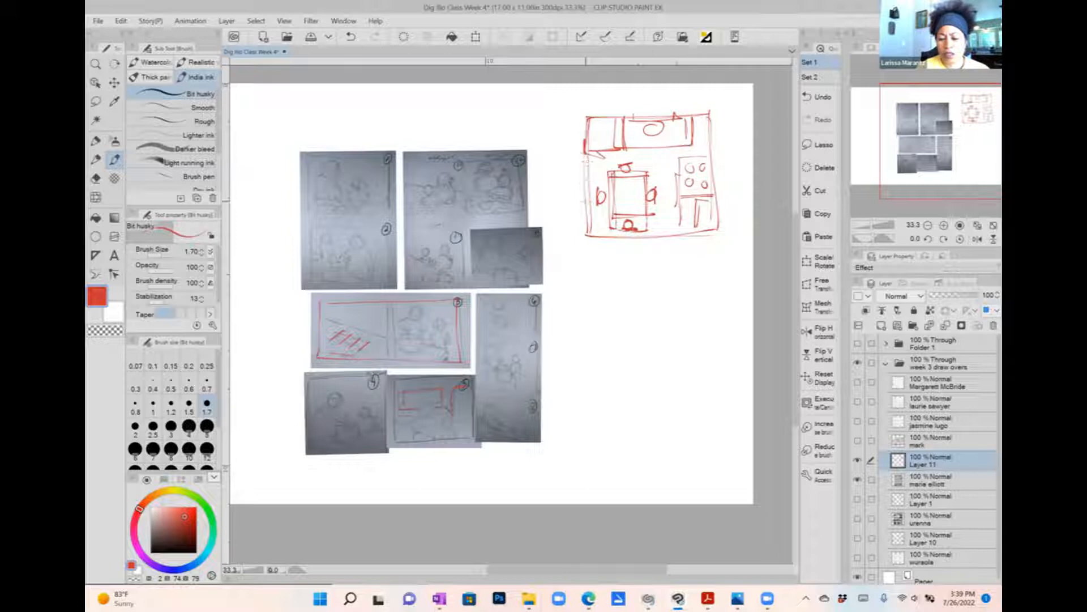
# Step: Mark door openings in the plan's left and bottom walls with short ticks, and thicken the bottom wall line
pyautogui.moveTo(586, 191)
pyautogui.mouseDown()
pyautogui.moveTo(586, 233)
pyautogui.moveTo(587, 194)
pyautogui.mouseUp()
pyautogui.moveTo(576, 153)
pyautogui.mouseDown()
pyautogui.moveTo(587, 155)
pyautogui.moveTo(572, 154)
pyautogui.mouseUp()
pyautogui.moveTo(587, 234); pyautogui.dragTo(728, 232)
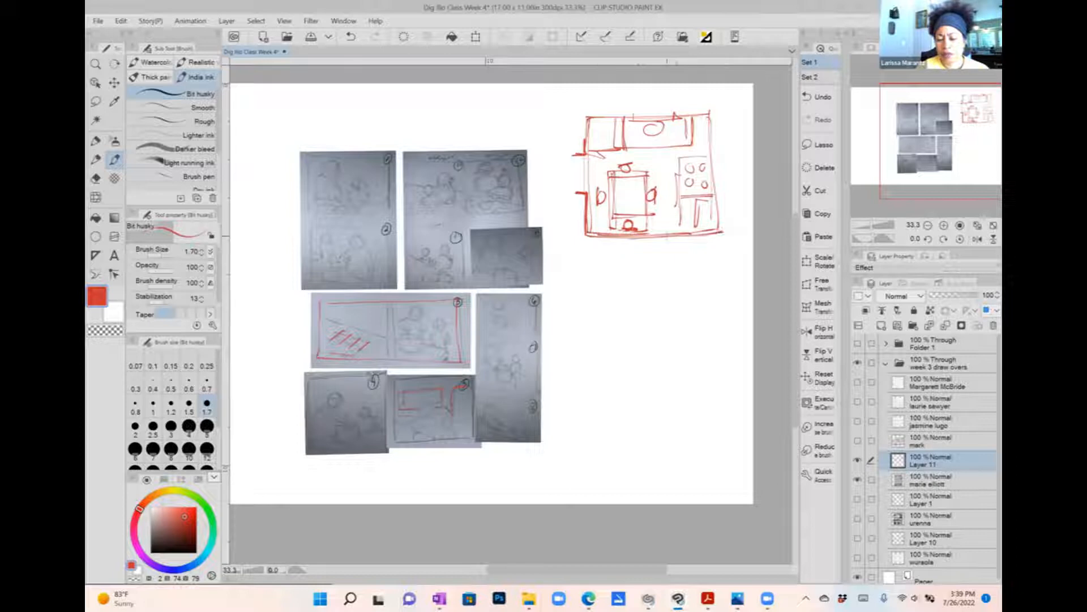
pyautogui.moveTo(656, 234)
pyautogui.mouseDown()
pyautogui.moveTo(656, 243)
pyautogui.moveTo(681, 242)
pyautogui.mouseUp()
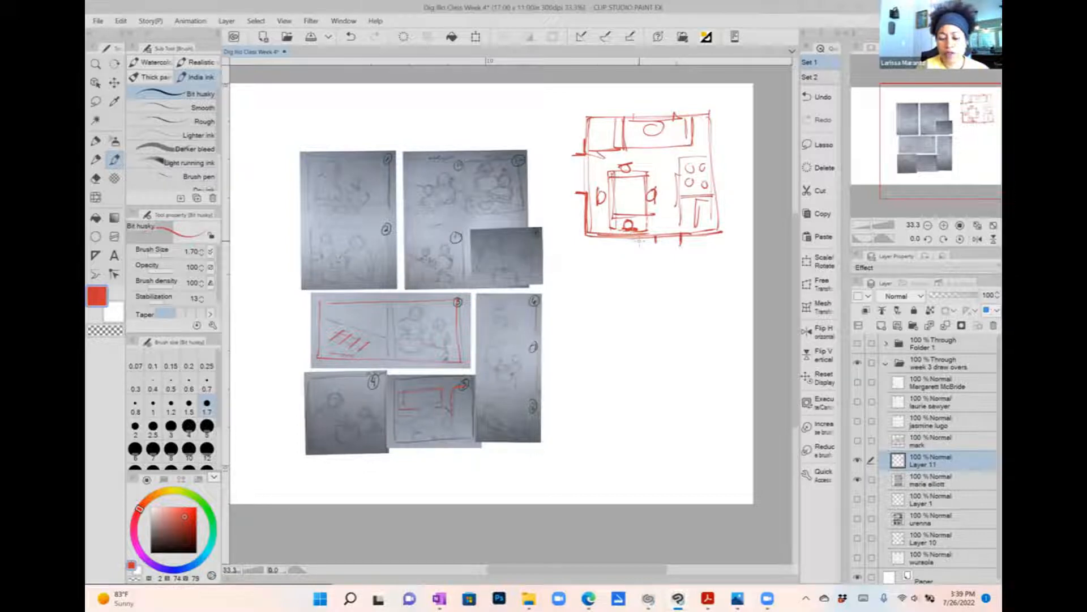
# Step: Erase the lower left wall and the left part of the bottom wall with the Soft eraser, and switch to the pencil
pyautogui.press('e')
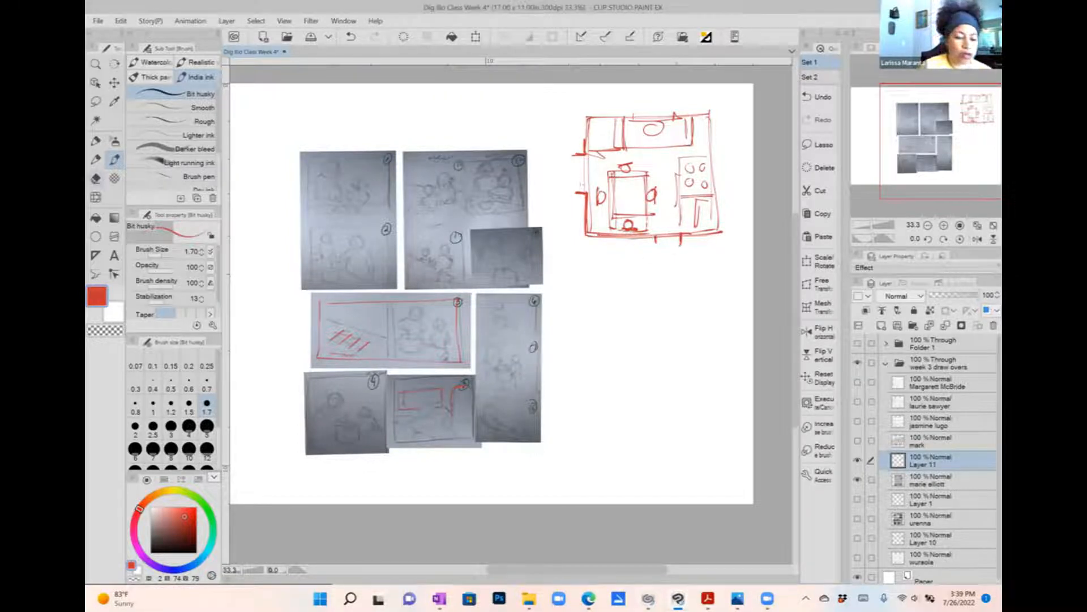
pyautogui.click(196, 100)
pyautogui.moveTo(586, 192)
pyautogui.mouseDown()
pyautogui.moveTo(586, 221)
pyautogui.moveTo(583, 193)
pyautogui.moveTo(609, 236)
pyautogui.moveTo(667, 247)
pyautogui.moveTo(583, 205)
pyautogui.mouseUp()
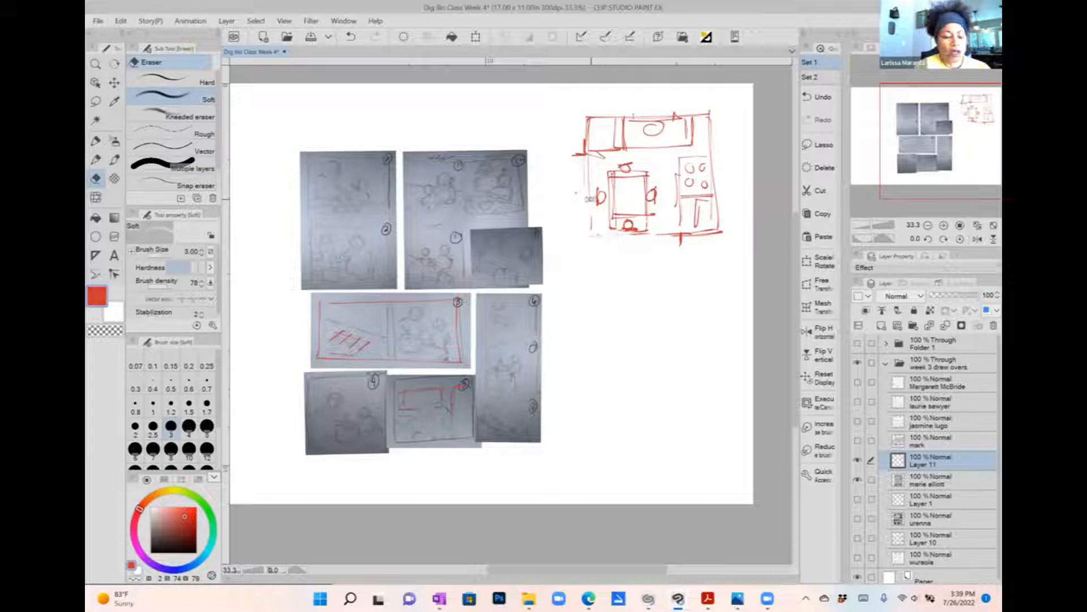
pyautogui.click(96, 160)
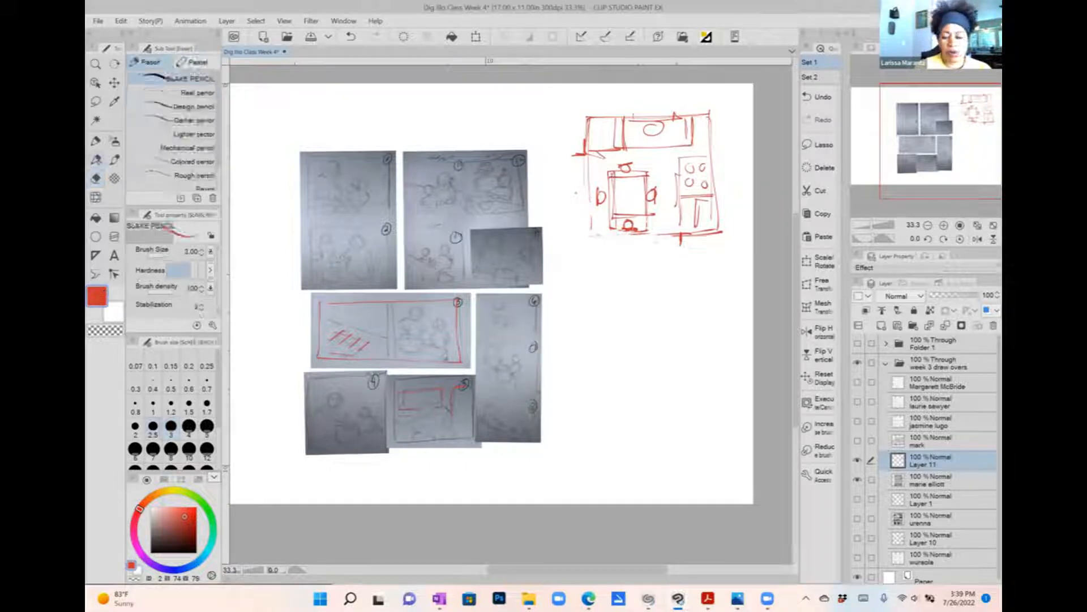
# Step: Change the pencil colour to teal and mark two figures as filled dots beside the stove in the floor plan
pyautogui.click(209, 547)
pyautogui.click(196, 508)
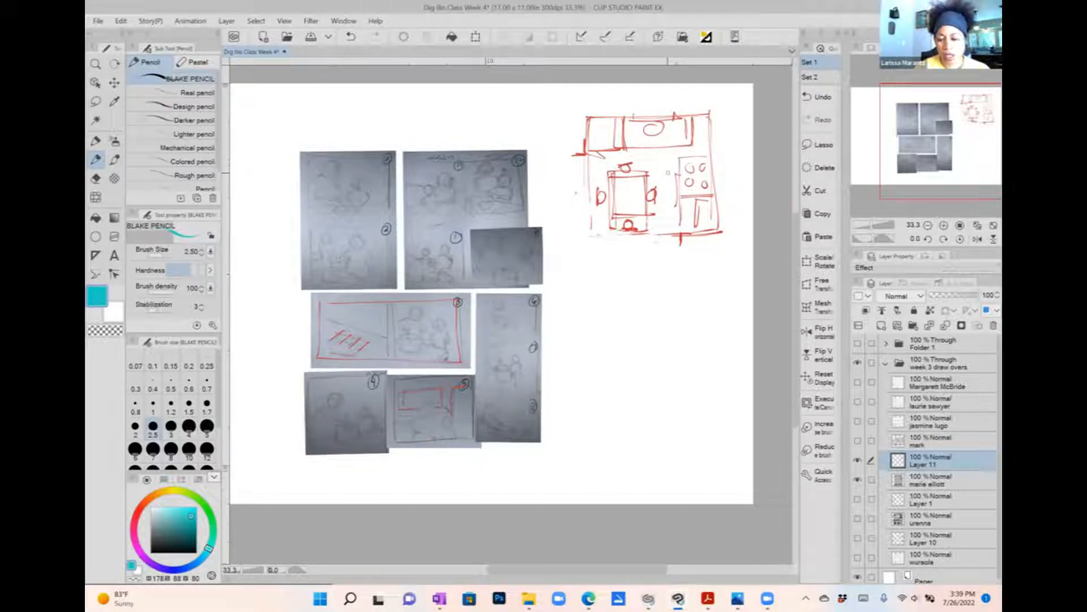
pyautogui.moveTo(673, 161); pyautogui.dragTo(672, 183)
pyautogui.moveTo(681, 233)
pyautogui.mouseDown()
pyautogui.moveTo(682, 193)
pyautogui.moveTo(715, 194)
pyautogui.moveTo(714, 233)
pyautogui.mouseUp()
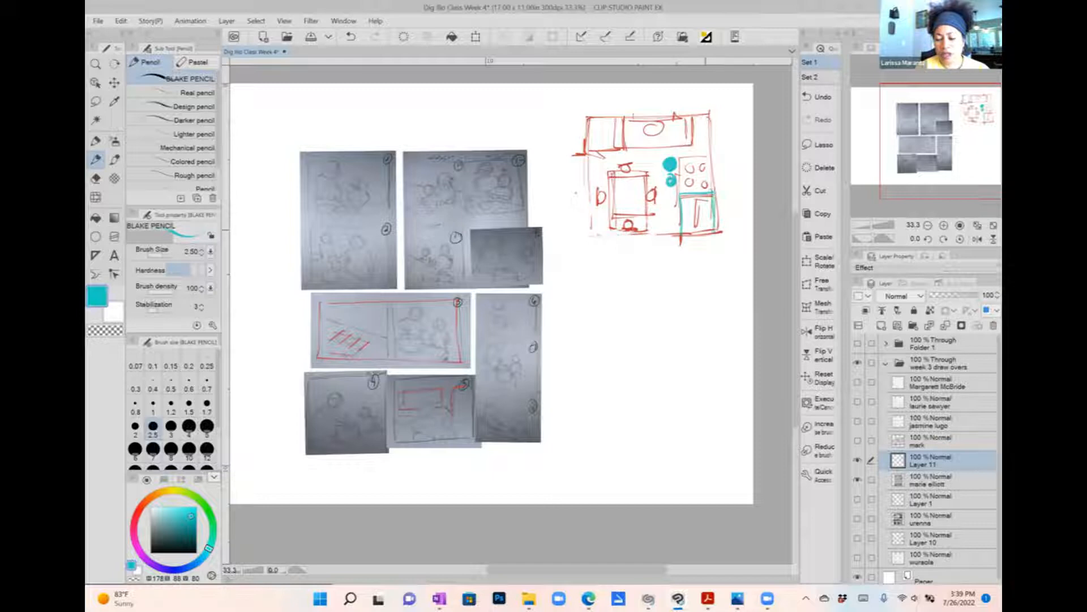
pyautogui.hotkey('ctrl', 'z')
pyautogui.hotkey('ctrl', 'z')
pyautogui.hotkey('ctrl', 'z')
pyautogui.hotkey('ctrl', 'z')
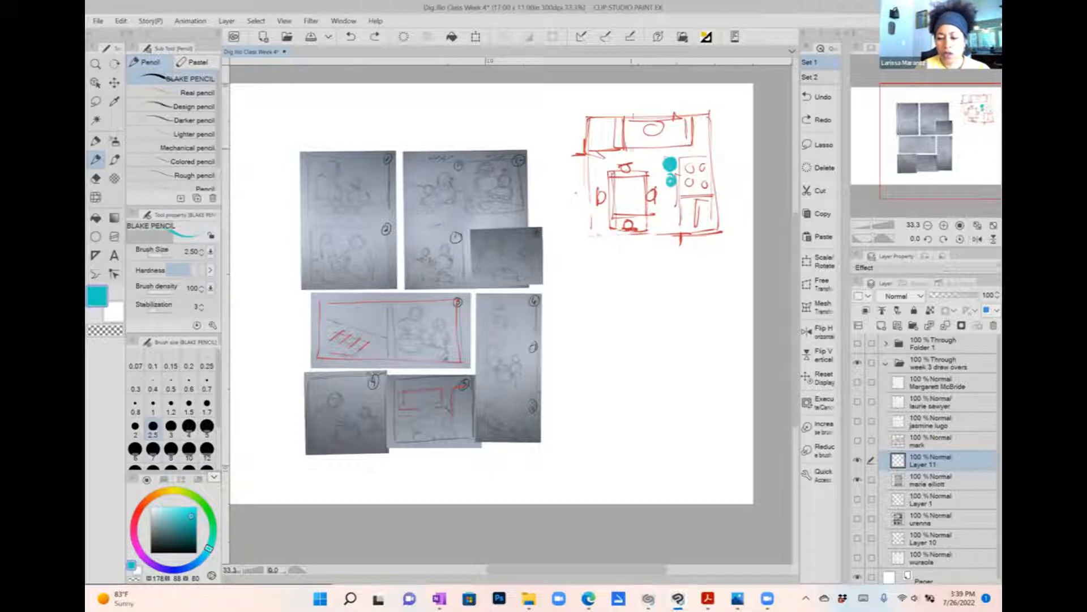
# Step: Mark more figures as teal dots around the table and draw an arrow pointing at the stove's upper corner
pyautogui.moveTo(622, 162)
pyautogui.mouseDown()
pyautogui.moveTo(602, 196)
pyautogui.moveTo(596, 164)
pyautogui.moveTo(646, 156)
pyautogui.mouseUp()
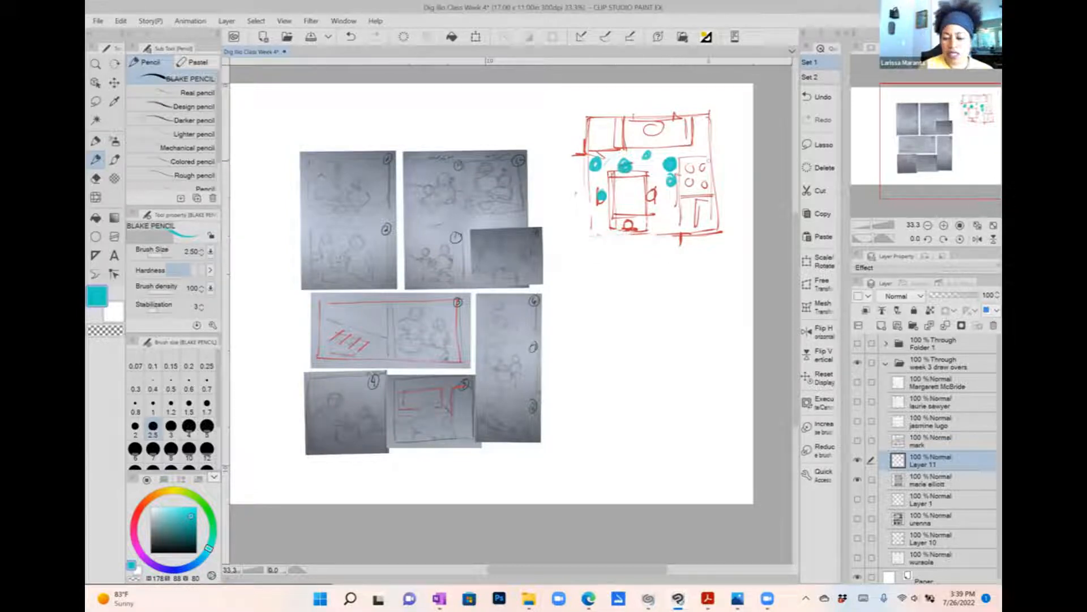
pyautogui.moveTo(725, 137)
pyautogui.mouseDown()
pyautogui.moveTo(700, 151)
pyautogui.moveTo(717, 157)
pyautogui.mouseUp()
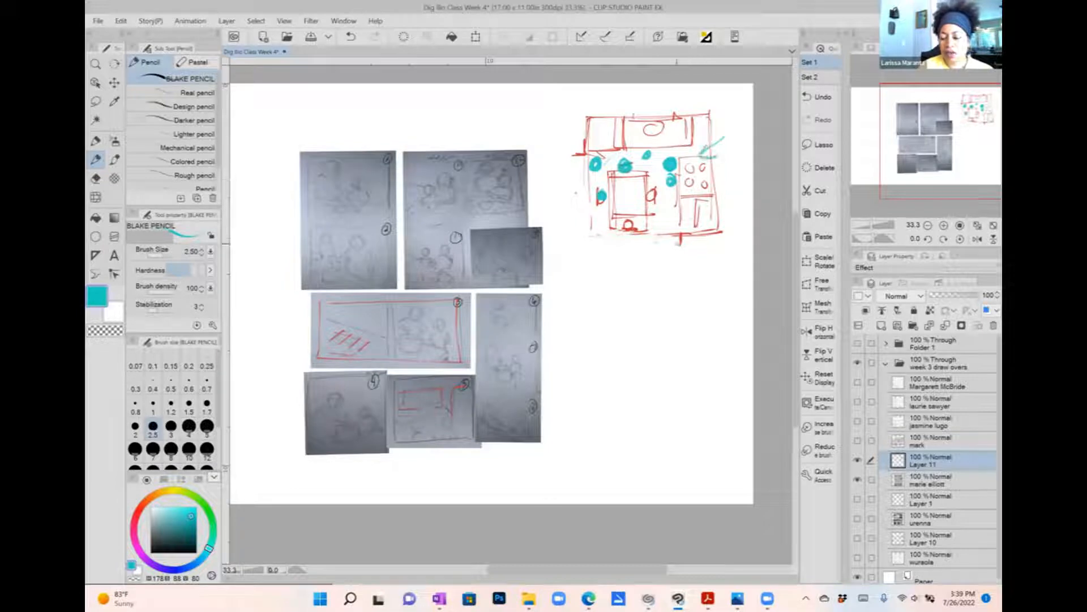
# Step: Sketch a teal thumbnail frame below the floor plan with two head circles, a counter line, a boxy pot and the smaller figure's body
pyautogui.moveTo(586, 261)
pyautogui.mouseDown()
pyautogui.moveTo(585, 344)
pyautogui.moveTo(714, 317)
pyautogui.moveTo(715, 338)
pyautogui.mouseUp()
pyautogui.moveTo(584, 343); pyautogui.dragTo(725, 335)
pyautogui.moveTo(674, 272); pyautogui.dragTo(640, 286)
pyautogui.moveTo(597, 328)
pyautogui.mouseDown()
pyautogui.moveTo(696, 324)
pyautogui.moveTo(682, 329)
pyautogui.moveTo(684, 306)
pyautogui.moveTo(660, 333)
pyautogui.mouseUp()
pyautogui.moveTo(660, 306)
pyautogui.mouseDown()
pyautogui.moveTo(664, 331)
pyautogui.moveTo(586, 334)
pyautogui.mouseUp()
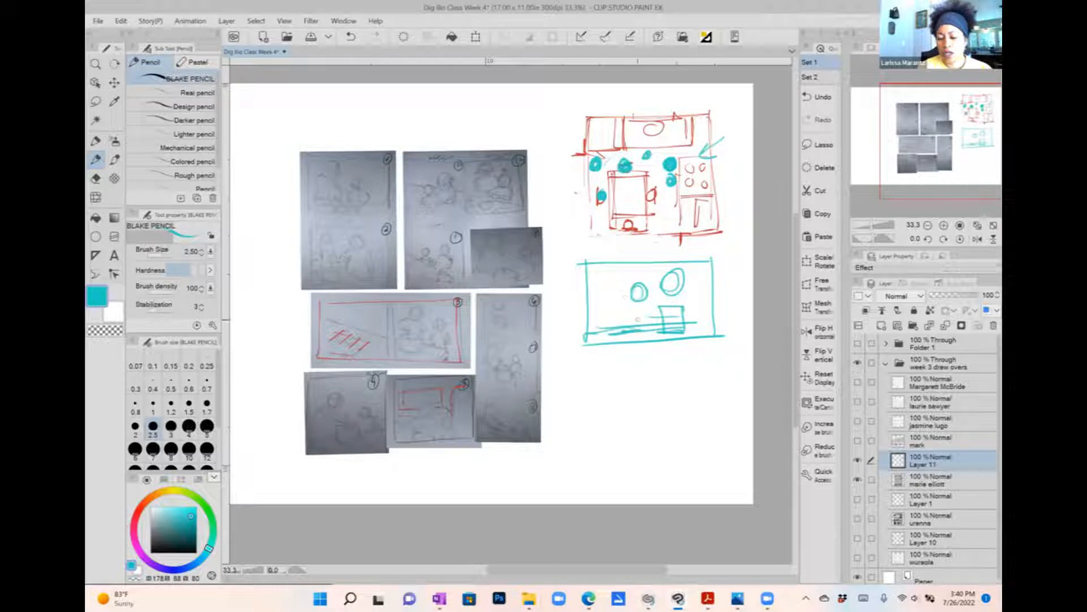
pyautogui.moveTo(639, 300); pyautogui.dragTo(638, 326)
pyautogui.moveTo(644, 305); pyautogui.dragTo(645, 328)
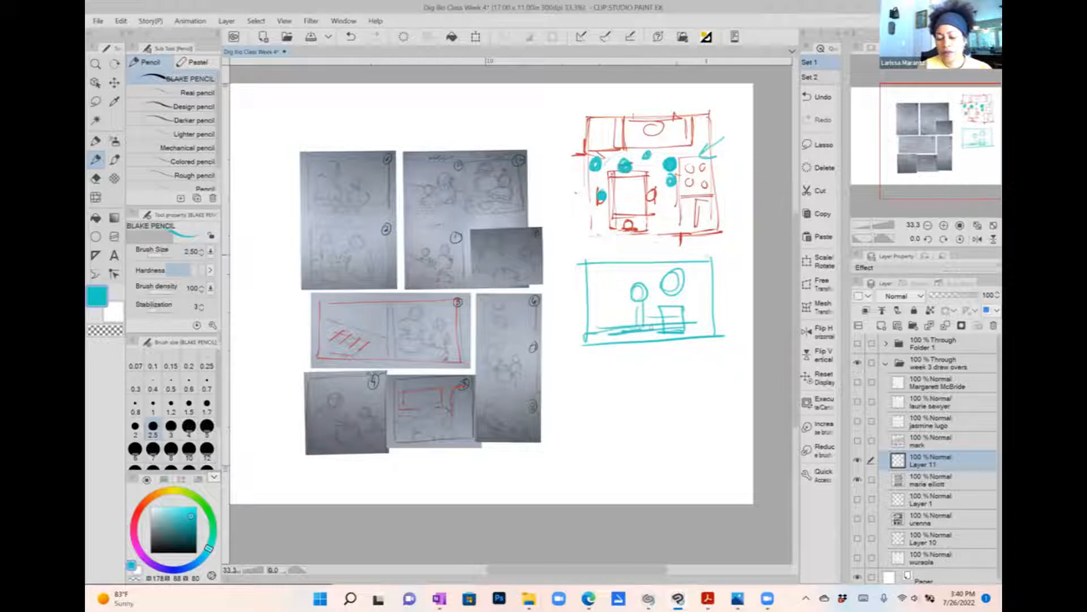
# Step: Sketch a second teal frame below the first with two head circles, a diagonal counter line and slanted lines beneath it
pyautogui.moveTo(582, 356)
pyautogui.mouseDown()
pyautogui.moveTo(584, 420)
pyautogui.moveTo(711, 347)
pyautogui.moveTo(717, 434)
pyautogui.mouseUp()
pyautogui.moveTo(569, 439); pyautogui.dragTo(723, 434)
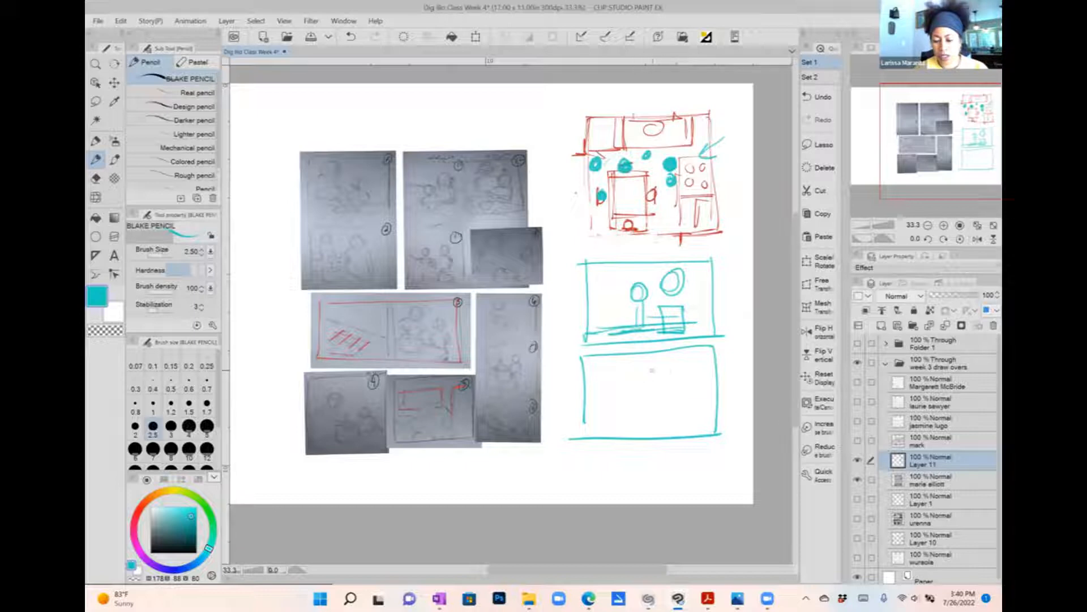
pyautogui.moveTo(680, 365)
pyautogui.mouseDown()
pyautogui.moveTo(692, 381)
pyautogui.moveTo(679, 365)
pyautogui.moveTo(645, 390)
pyautogui.moveTo(652, 378)
pyautogui.mouseUp()
pyautogui.moveTo(590, 389); pyautogui.dragTo(710, 419)
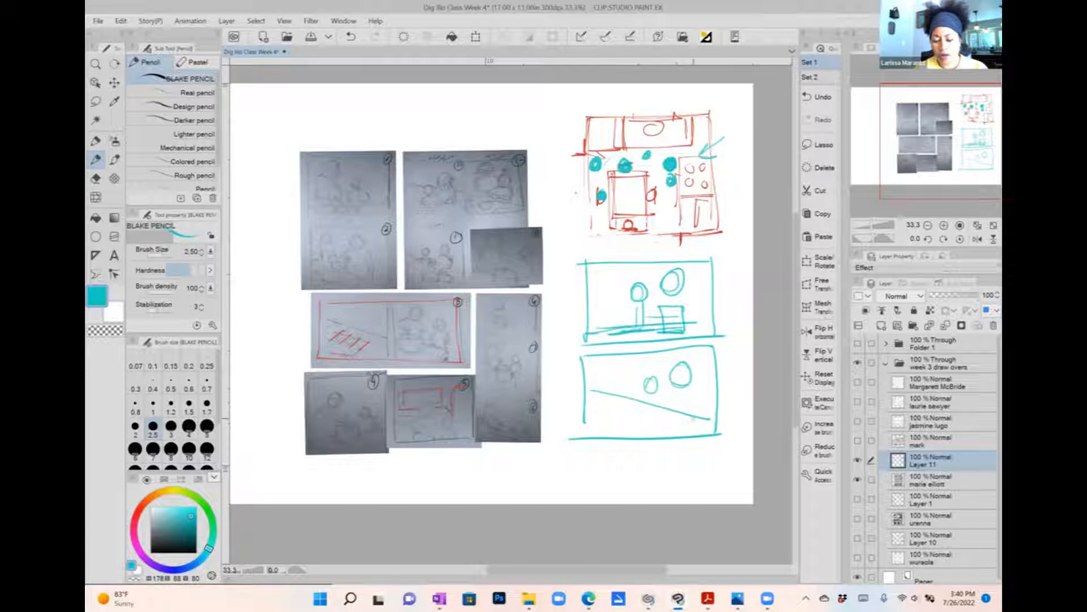
pyautogui.moveTo(692, 419)
pyautogui.mouseDown()
pyautogui.moveTo(642, 406)
pyautogui.moveTo(617, 429)
pyautogui.moveTo(654, 408)
pyautogui.moveTo(668, 435)
pyautogui.mouseUp()
pyautogui.moveTo(647, 394); pyautogui.dragTo(649, 408)
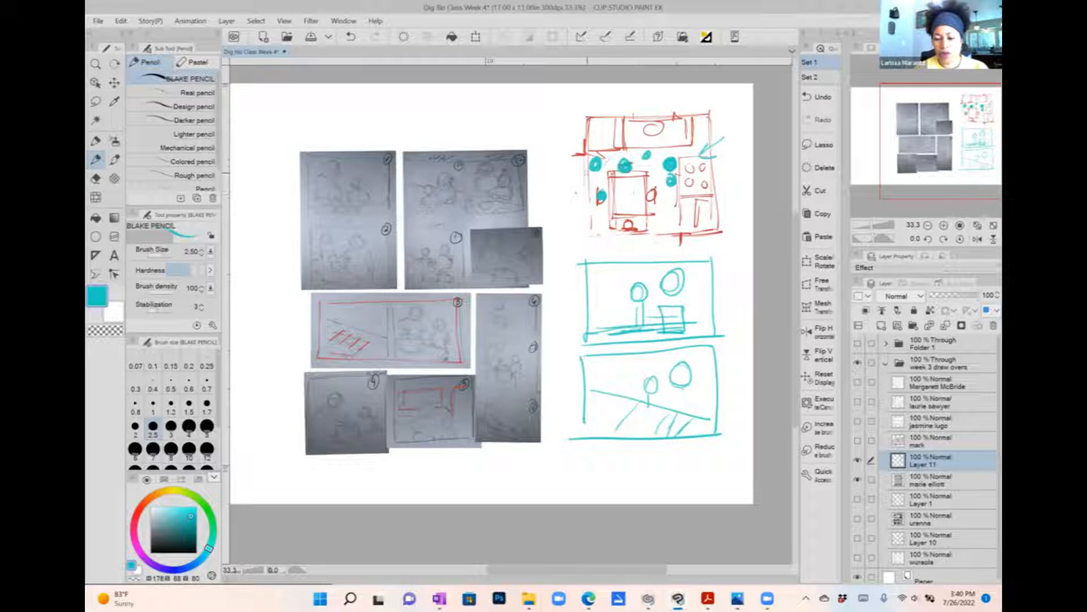
# Step: Draw an arrow out from the plan's left wall, a thumbnail of two figures at a table above the photos, and an empty frame beside it
pyautogui.moveTo(586, 172)
pyautogui.mouseDown()
pyautogui.moveTo(541, 139)
pyautogui.moveTo(555, 160)
pyautogui.mouseUp()
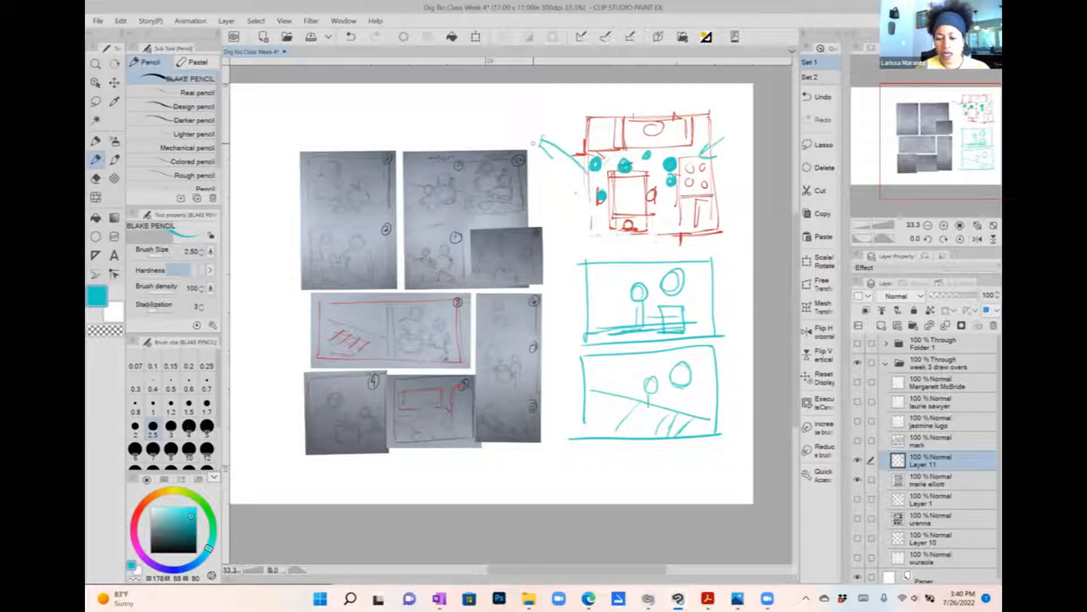
pyautogui.moveTo(442, 98)
pyautogui.mouseDown()
pyautogui.moveTo(442, 138)
pyautogui.moveTo(532, 91)
pyautogui.moveTo(538, 143)
pyautogui.mouseUp()
pyautogui.moveTo(435, 149); pyautogui.dragTo(533, 150)
pyautogui.moveTo(467, 101)
pyautogui.mouseDown()
pyautogui.moveTo(503, 123)
pyautogui.moveTo(509, 111)
pyautogui.moveTo(511, 130)
pyautogui.moveTo(499, 132)
pyautogui.moveTo(527, 146)
pyautogui.mouseUp()
pyautogui.moveTo(460, 134)
pyautogui.mouseDown()
pyautogui.moveTo(442, 145)
pyautogui.moveTo(468, 119)
pyautogui.moveTo(470, 132)
pyautogui.moveTo(497, 132)
pyautogui.mouseUp()
pyautogui.moveTo(505, 126); pyautogui.dragTo(484, 131)
pyautogui.moveTo(471, 121); pyautogui.dragTo(488, 135)
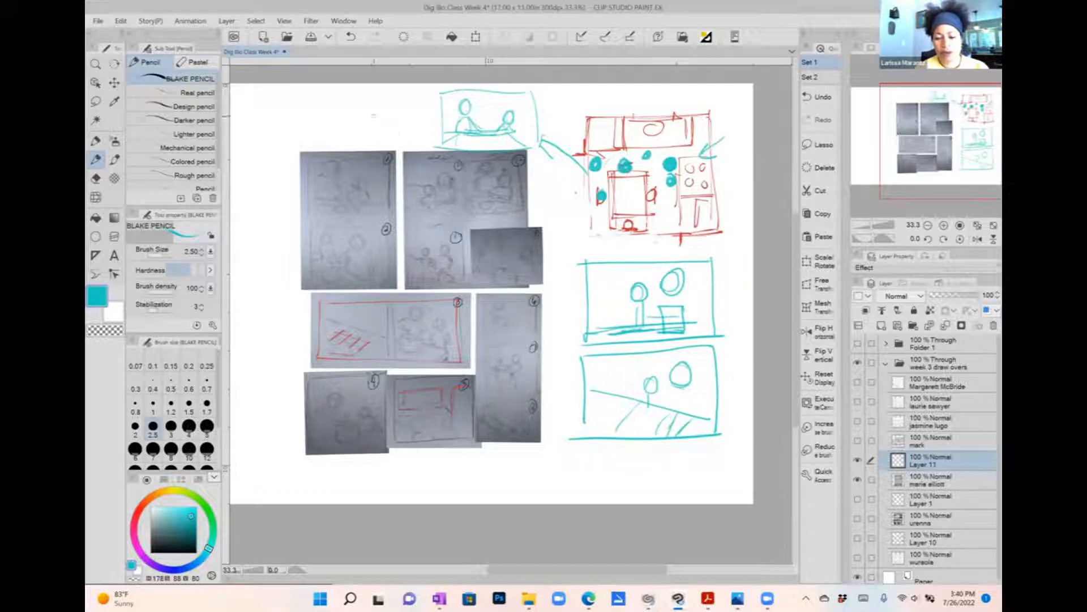
pyautogui.moveTo(420, 97)
pyautogui.mouseDown()
pyautogui.moveTo(336, 101)
pyautogui.moveTo(423, 116)
pyautogui.moveTo(345, 144)
pyautogui.moveTo(428, 144)
pyautogui.mouseUp()
pyautogui.moveTo(344, 145); pyautogui.dragTo(430, 148)
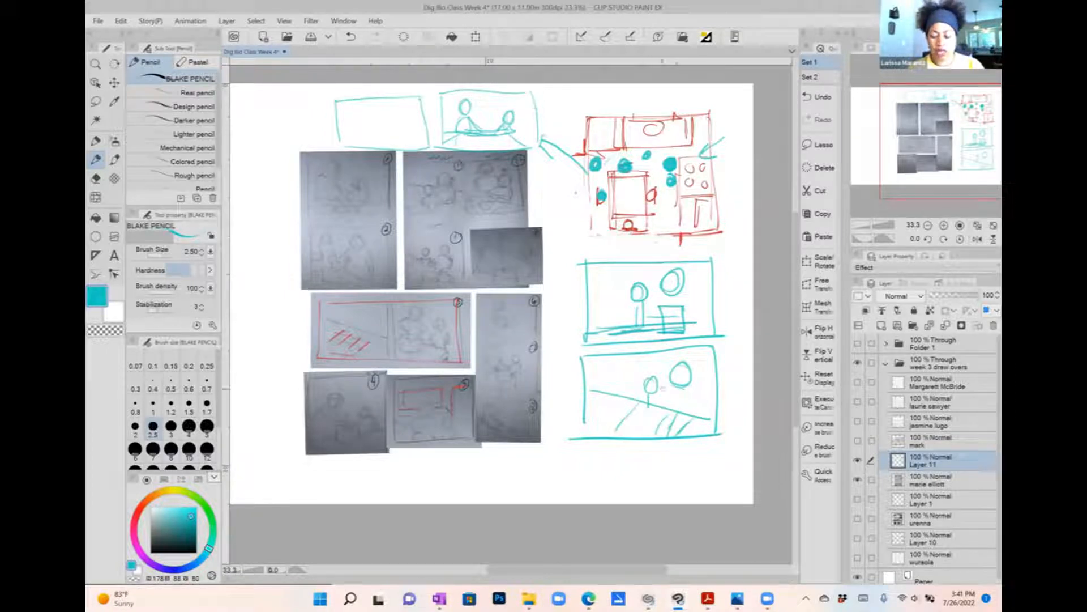
# Step: Add bodies to both figures in the lowest thumbnail and a slanted cabinet line behind the taller one
pyautogui.moveTo(672, 387)
pyautogui.mouseDown()
pyautogui.moveTo(669, 409)
pyautogui.moveTo(685, 413)
pyautogui.mouseUp()
pyautogui.moveTo(630, 354)
pyautogui.mouseDown()
pyautogui.moveTo(716, 360)
pyautogui.moveTo(711, 373)
pyautogui.mouseUp()
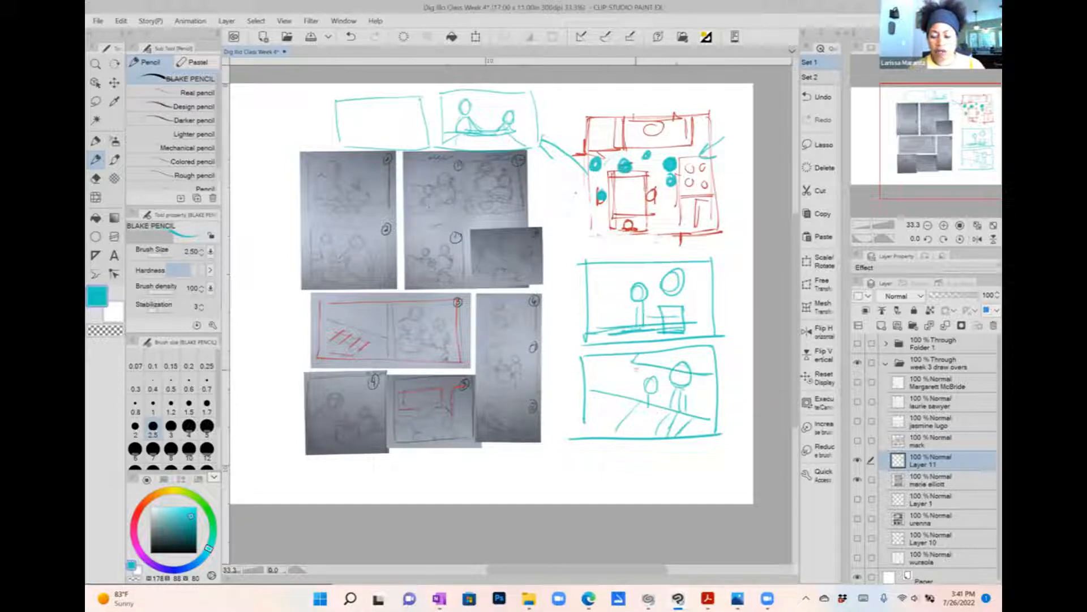
pyautogui.moveTo(680, 364)
pyautogui.mouseDown()
pyautogui.moveTo(671, 378)
pyautogui.moveTo(686, 388)
pyautogui.mouseUp()
pyautogui.moveTo(672, 395)
pyautogui.mouseDown()
pyautogui.moveTo(669, 417)
pyautogui.moveTo(691, 419)
pyautogui.mouseUp()
pyautogui.moveTo(652, 379)
pyautogui.mouseDown()
pyautogui.moveTo(659, 421)
pyautogui.moveTo(671, 413)
pyautogui.mouseUp()
pyautogui.moveTo(652, 408)
pyautogui.mouseDown()
pyautogui.moveTo(671, 400)
pyautogui.moveTo(622, 431)
pyautogui.mouseUp()
pyautogui.moveTo(677, 420); pyautogui.dragTo(682, 436)
# Step: Sketch cabinet lines and wall details above and behind the taller figure in the lowest thumbnail
pyautogui.moveTo(698, 372)
pyautogui.mouseDown()
pyautogui.moveTo(699, 388)
pyautogui.moveTo(709, 368)
pyautogui.mouseUp()
pyautogui.moveTo(705, 371); pyautogui.dragTo(707, 387)
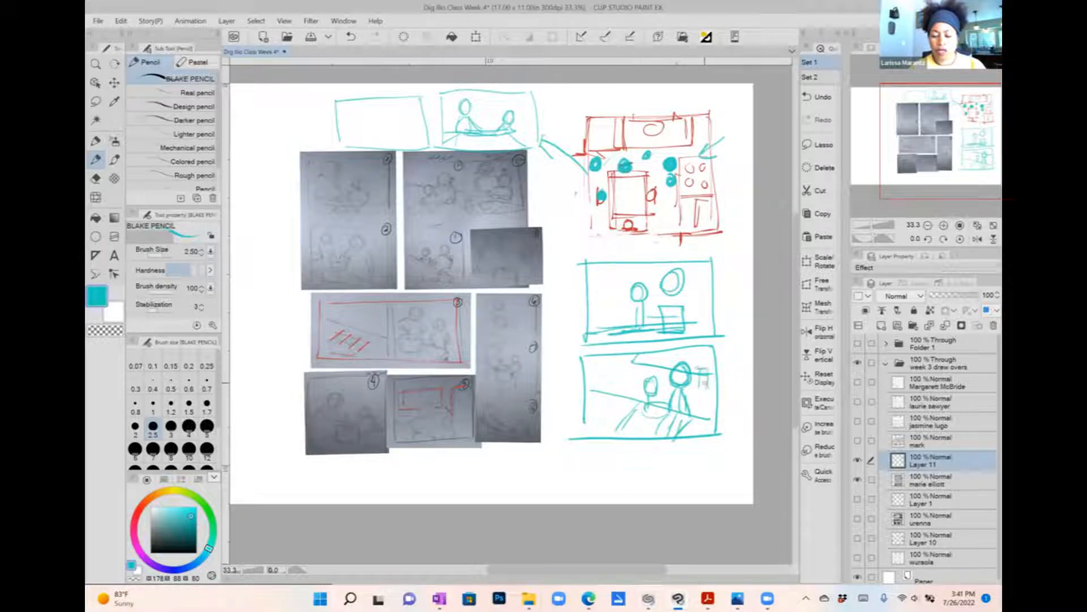
pyautogui.moveTo(652, 362); pyautogui.dragTo(719, 353)
pyautogui.moveTo(656, 370)
pyautogui.mouseDown()
pyautogui.moveTo(720, 357)
pyautogui.moveTo(699, 389)
pyautogui.moveTo(710, 361)
pyautogui.mouseUp()
pyautogui.moveTo(709, 362); pyautogui.dragTo(713, 388)
pyautogui.moveTo(700, 389)
pyautogui.mouseDown()
pyautogui.moveTo(700, 397)
pyautogui.moveTo(715, 389)
pyautogui.moveTo(710, 396)
pyautogui.mouseUp()
pyautogui.moveTo(667, 360); pyautogui.dragTo(659, 376)
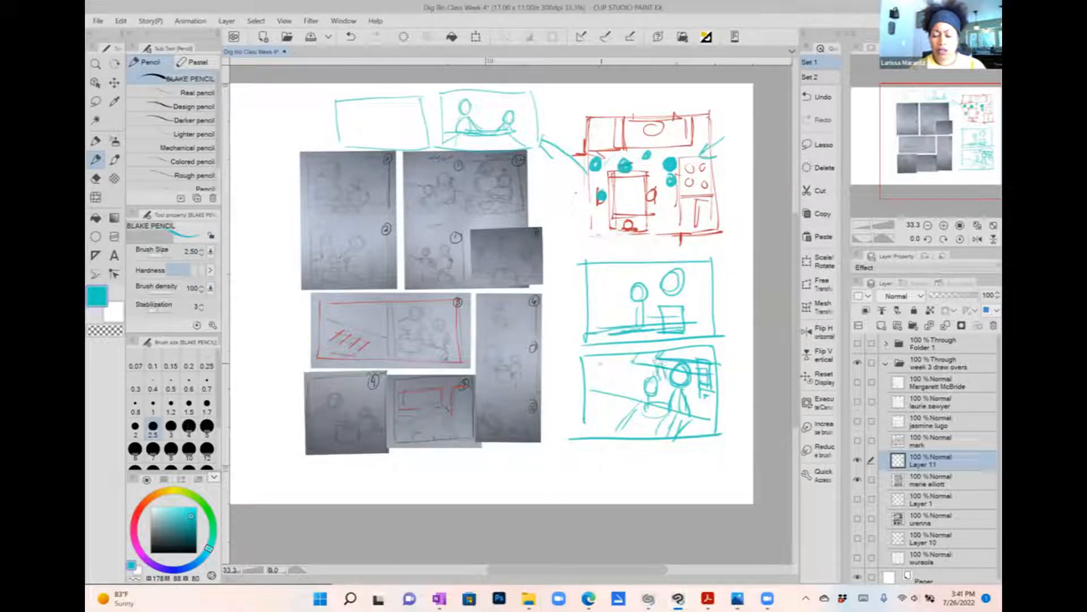
# Step: Draw a rectangular window on the wall behind the smaller figure in the lowest thumbnail
pyautogui.moveTo(596, 362); pyautogui.dragTo(628, 357)
pyautogui.moveTo(627, 359)
pyautogui.mouseDown()
pyautogui.moveTo(632, 391)
pyautogui.moveTo(598, 387)
pyautogui.mouseUp()
pyautogui.moveTo(599, 387); pyautogui.dragTo(634, 385)
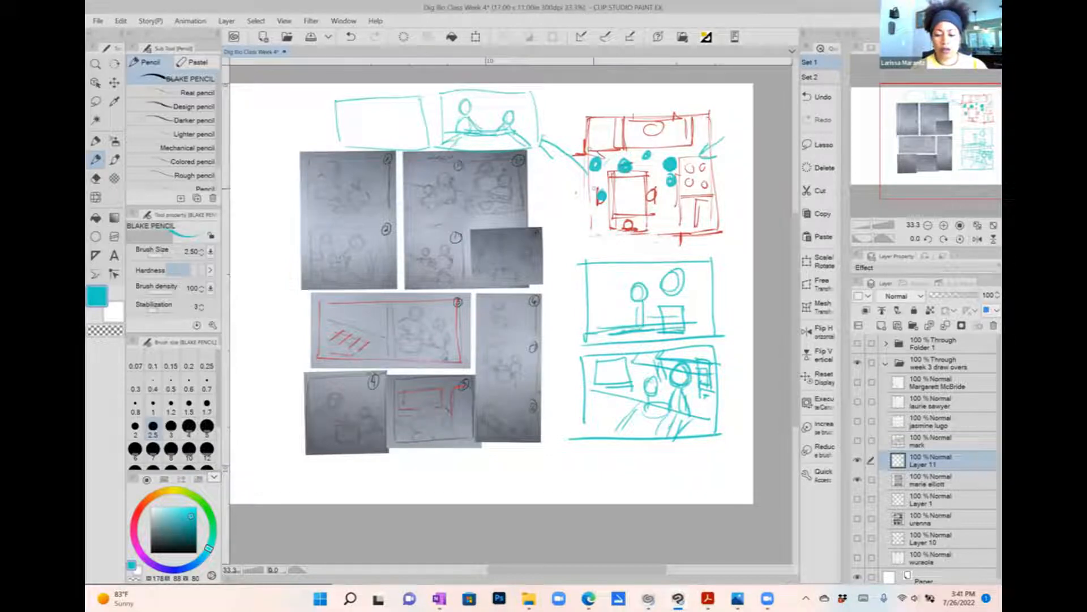
# Step: Mark a window on the floor plan's left wall and draw a gridded window between the two seated figures in the table thumbnail
pyautogui.moveTo(586, 184); pyautogui.dragTo(588, 220)
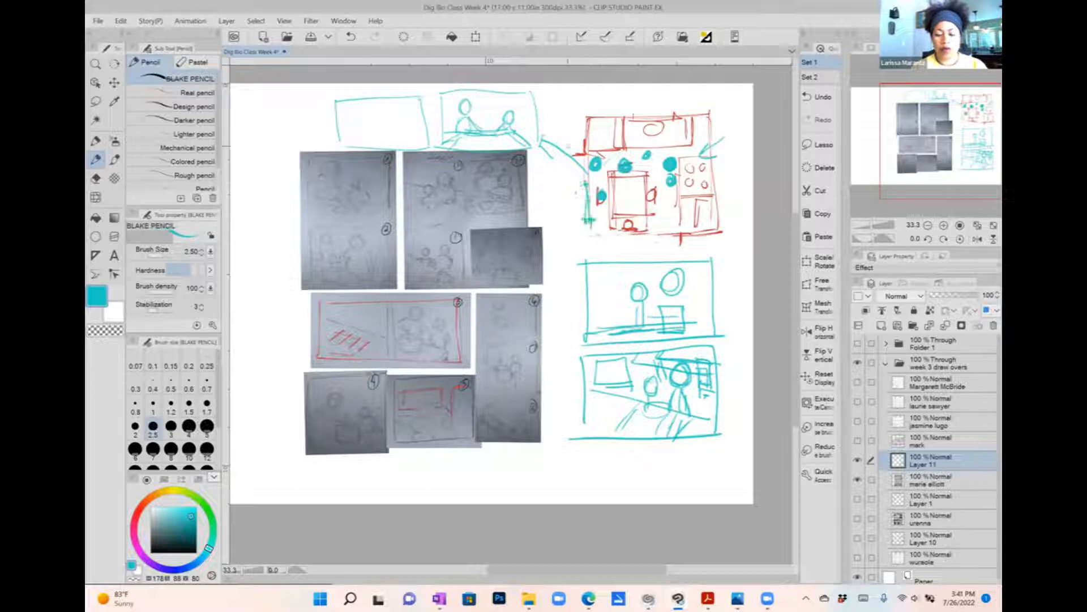
pyautogui.moveTo(482, 93); pyautogui.dragTo(501, 117)
pyautogui.moveTo(498, 97)
pyautogui.mouseDown()
pyautogui.moveTo(500, 118)
pyautogui.moveTo(498, 107)
pyautogui.mouseUp()
pyautogui.moveTo(480, 100)
pyautogui.mouseDown()
pyautogui.moveTo(496, 97)
pyautogui.moveTo(485, 118)
pyautogui.moveTo(496, 117)
pyautogui.mouseUp()
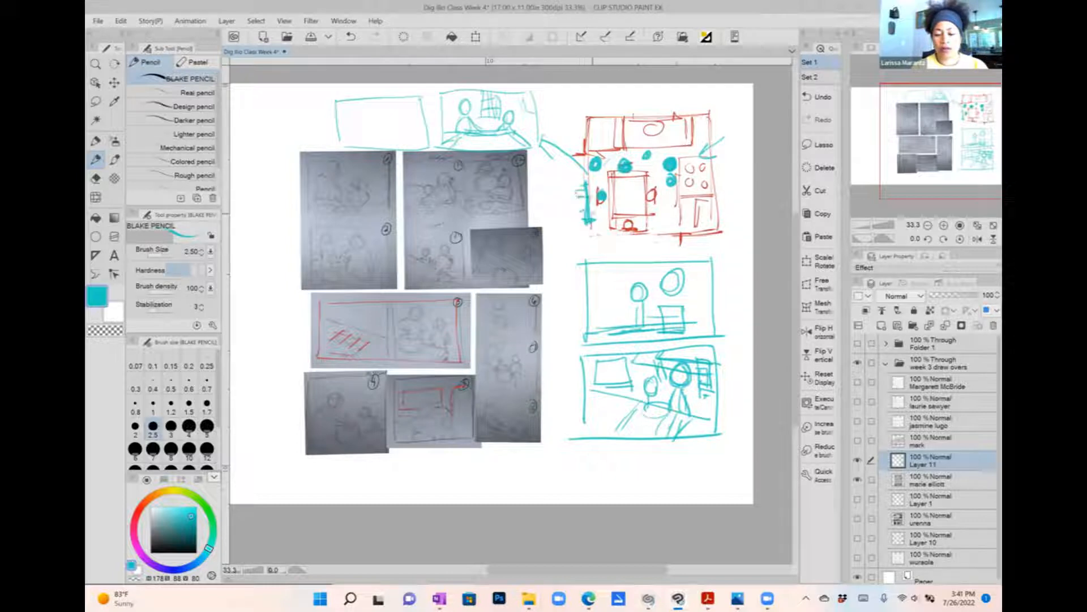
pyautogui.moveTo(584, 188); pyautogui.dragTo(581, 228)
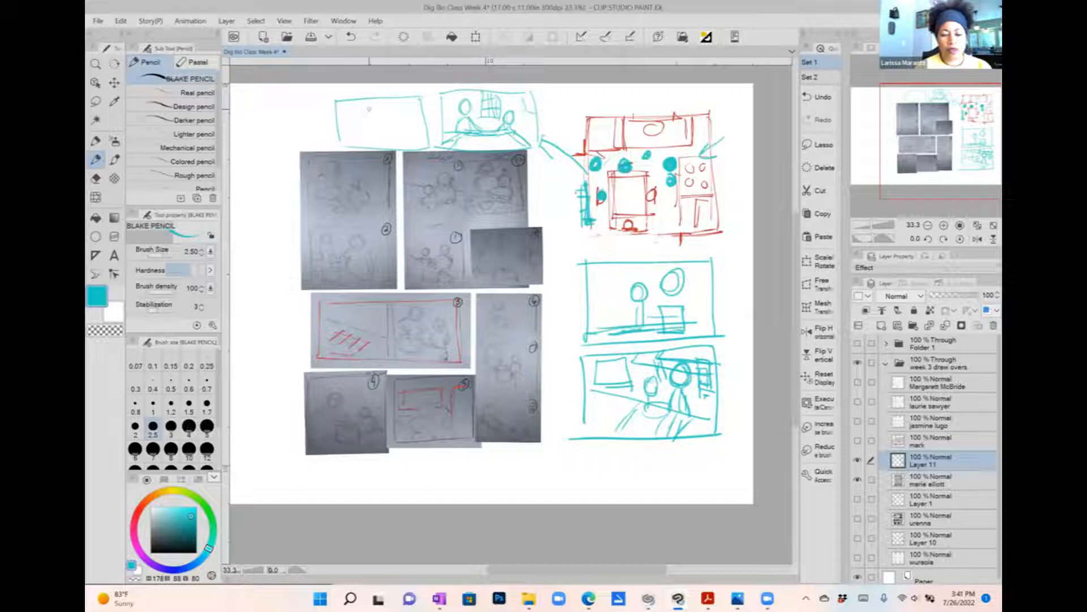
# Step: Fill the empty frame above the photos with a standing figure, a table and tall wall elements at both sides, and reinforce its border
pyautogui.moveTo(358, 108); pyautogui.dragTo(368, 105)
pyautogui.moveTo(396, 117); pyautogui.dragTo(396, 128)
pyautogui.moveTo(363, 103)
pyautogui.mouseDown()
pyautogui.moveTo(360, 140)
pyautogui.moveTo(400, 134)
pyautogui.moveTo(396, 144)
pyautogui.moveTo(382, 125)
pyautogui.moveTo(341, 131)
pyautogui.moveTo(378, 119)
pyautogui.mouseUp()
pyautogui.moveTo(341, 128); pyautogui.dragTo(340, 143)
pyautogui.moveTo(336, 101)
pyautogui.mouseDown()
pyautogui.moveTo(420, 91)
pyautogui.moveTo(424, 144)
pyautogui.mouseUp()
pyautogui.moveTo(366, 110)
pyautogui.mouseDown()
pyautogui.moveTo(372, 121)
pyautogui.moveTo(369, 98)
pyautogui.mouseUp()
pyautogui.moveTo(390, 100)
pyautogui.mouseDown()
pyautogui.moveTo(390, 120)
pyautogui.moveTo(416, 105)
pyautogui.moveTo(408, 145)
pyautogui.mouseUp()
pyautogui.moveTo(345, 102); pyautogui.dragTo(344, 122)
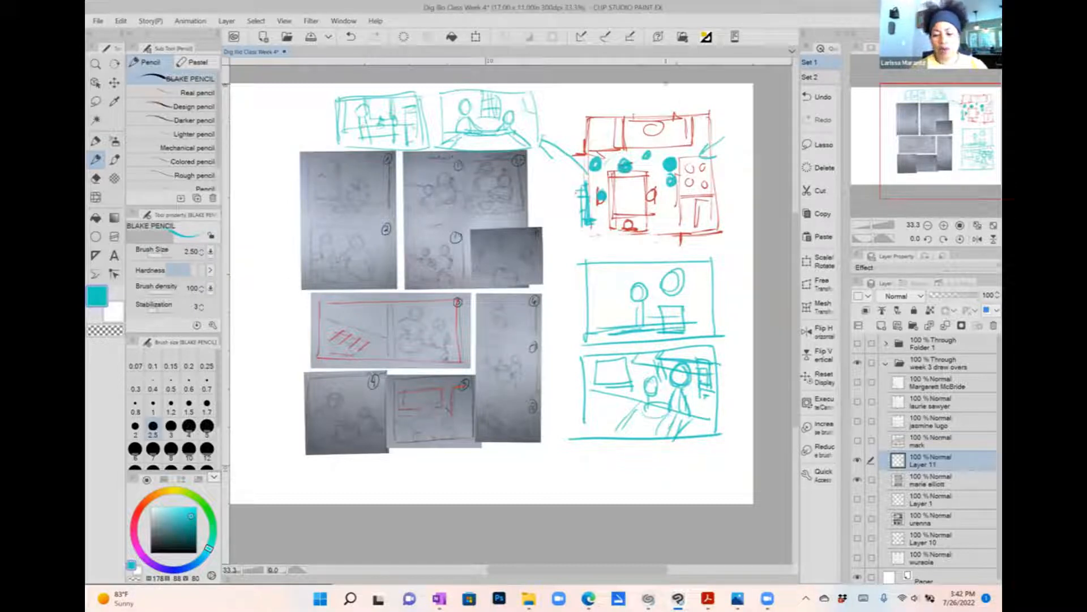
# Step: Draw arrows pointing at the plan's sink wall, at both thumbnails above the photos, and at the thumbnail below the plan
pyautogui.moveTo(664, 85); pyautogui.dragTo(665, 113)
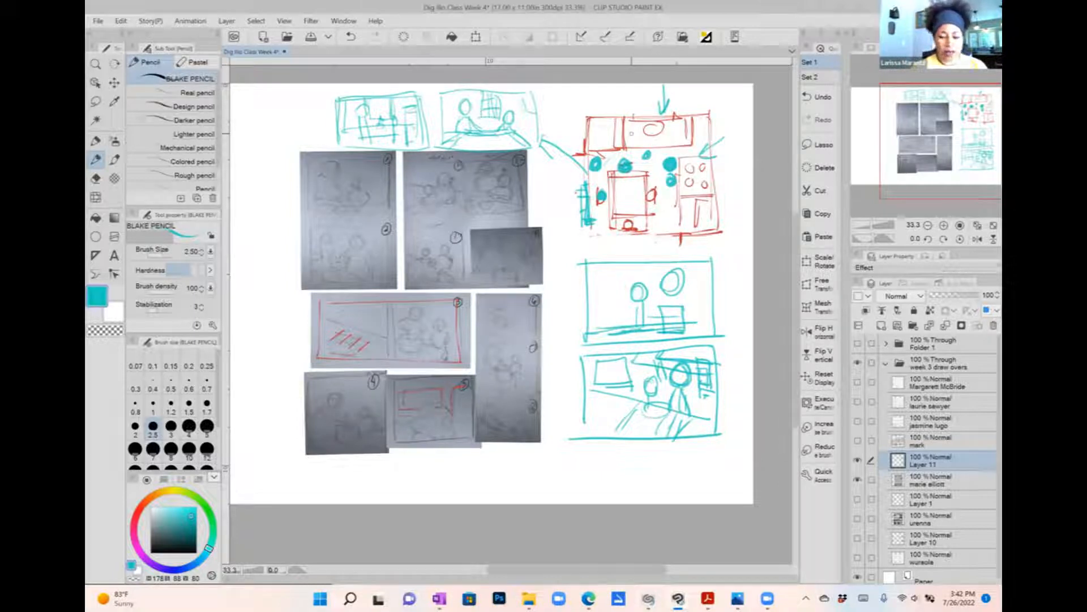
pyautogui.moveTo(302, 121)
pyautogui.mouseDown()
pyautogui.moveTo(327, 121)
pyautogui.moveTo(319, 132)
pyautogui.mouseUp()
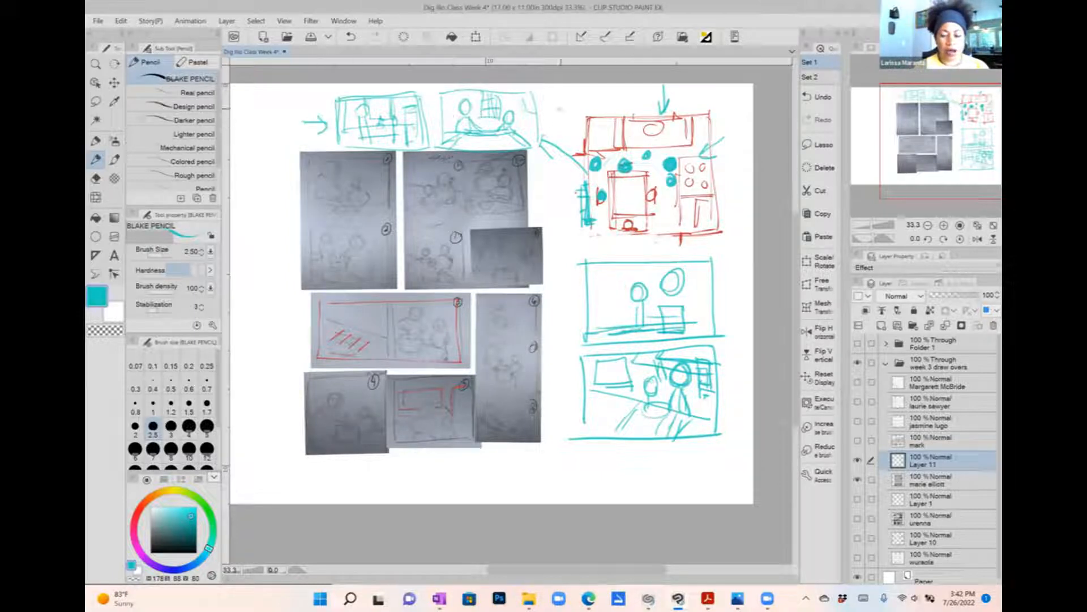
pyautogui.moveTo(561, 107); pyautogui.dragTo(546, 119)
pyautogui.moveTo(729, 297)
pyautogui.mouseDown()
pyautogui.moveTo(715, 312)
pyautogui.moveTo(737, 311)
pyautogui.mouseUp()
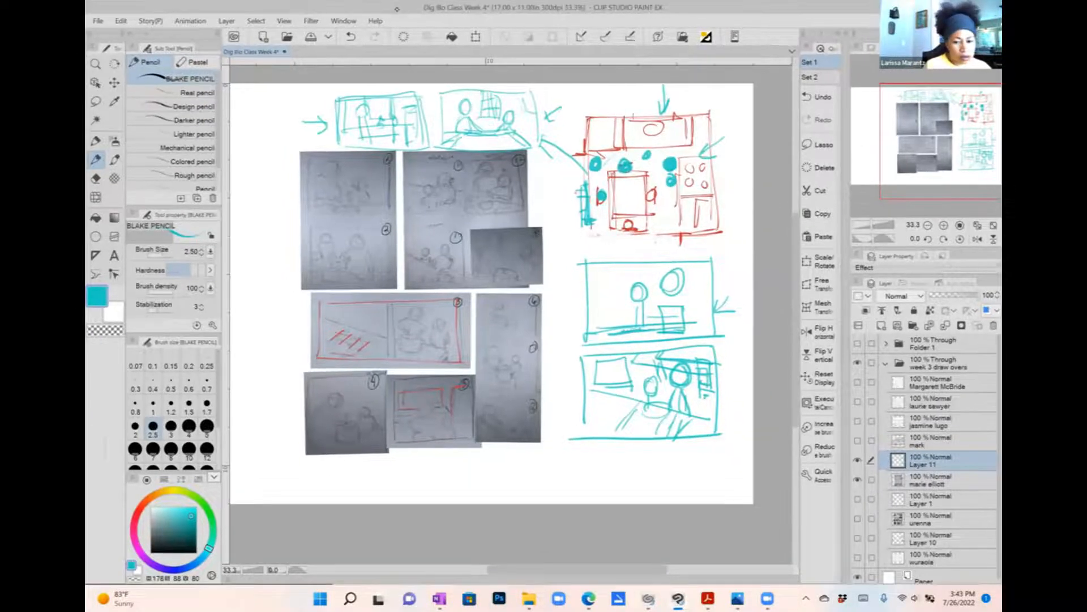
# Step: Hide the current student's thumbnails and draw-over layer, then show and select the next student's layer of dinosaur-costume panels
pyautogui.press('Tab')
pyautogui.hotkey('ctrl', '+')
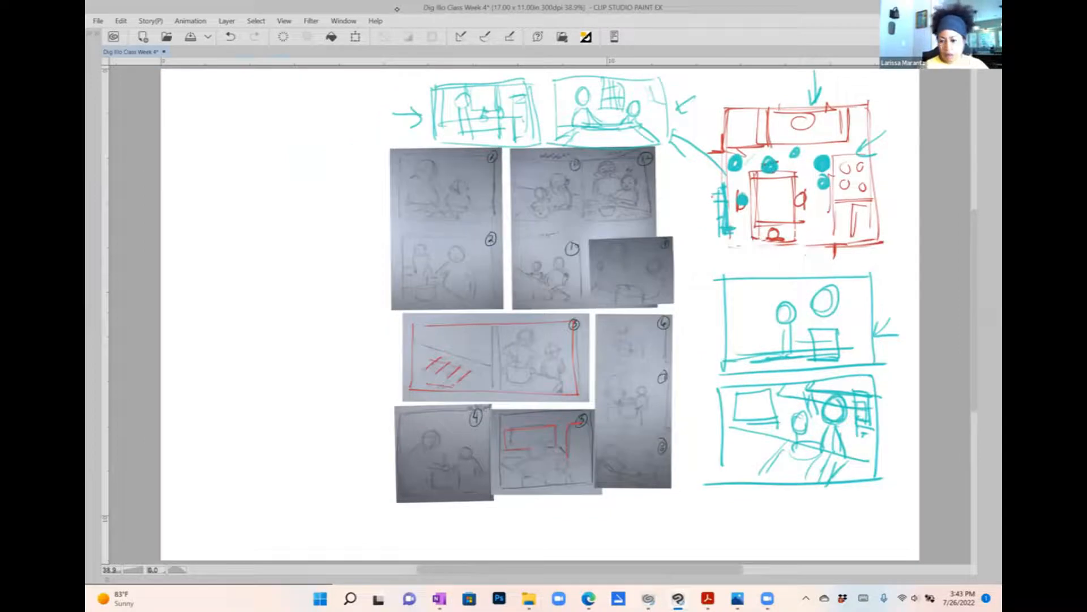
pyautogui.press('Tab')
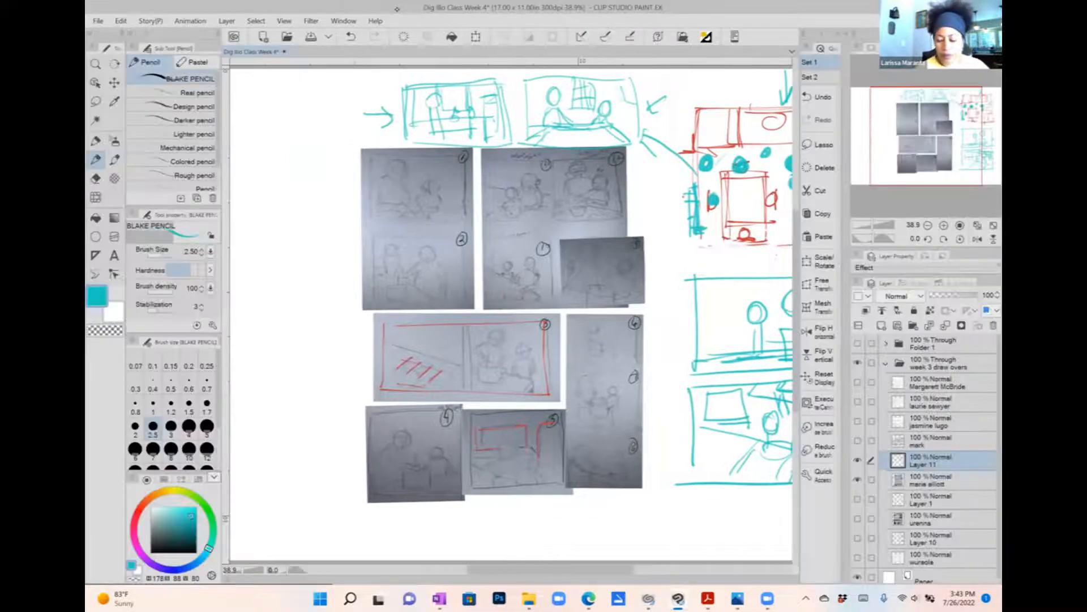
pyautogui.moveTo(858, 479); pyautogui.dragTo(858, 460)
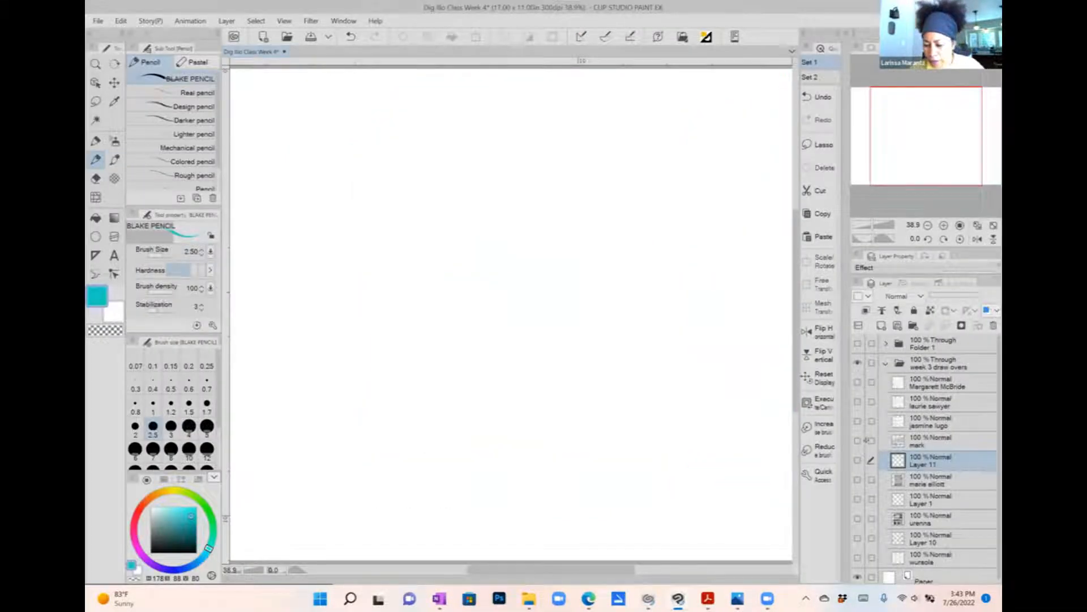
pyautogui.click(858, 441)
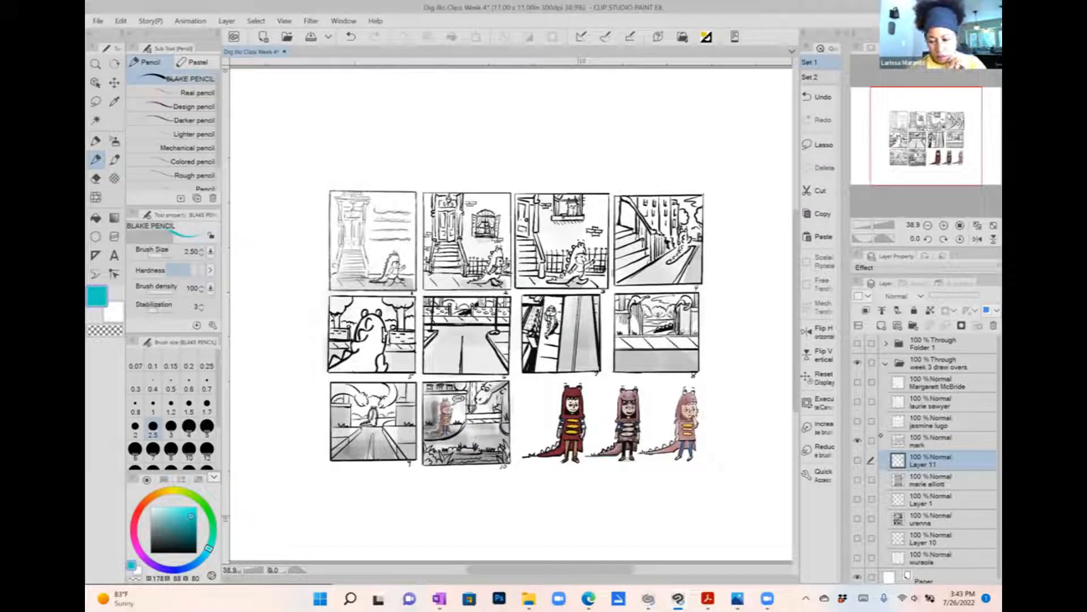
pyautogui.click(931, 442)
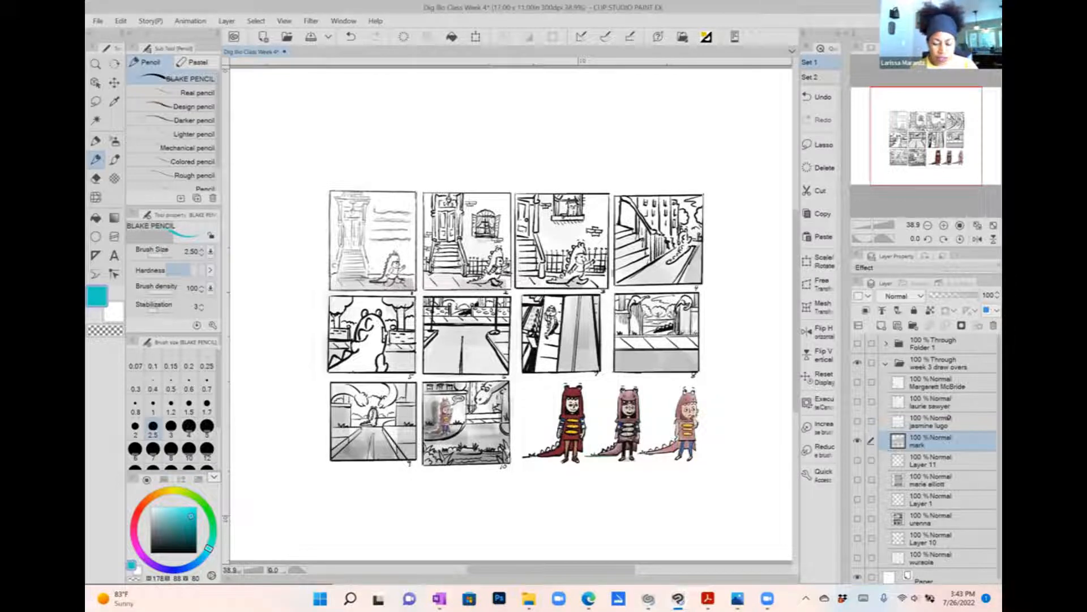
# Step: Add a new layer above the dinosaur-costume panels and outline panel 4 in light blue
pyautogui.scroll(2, 593, 419)
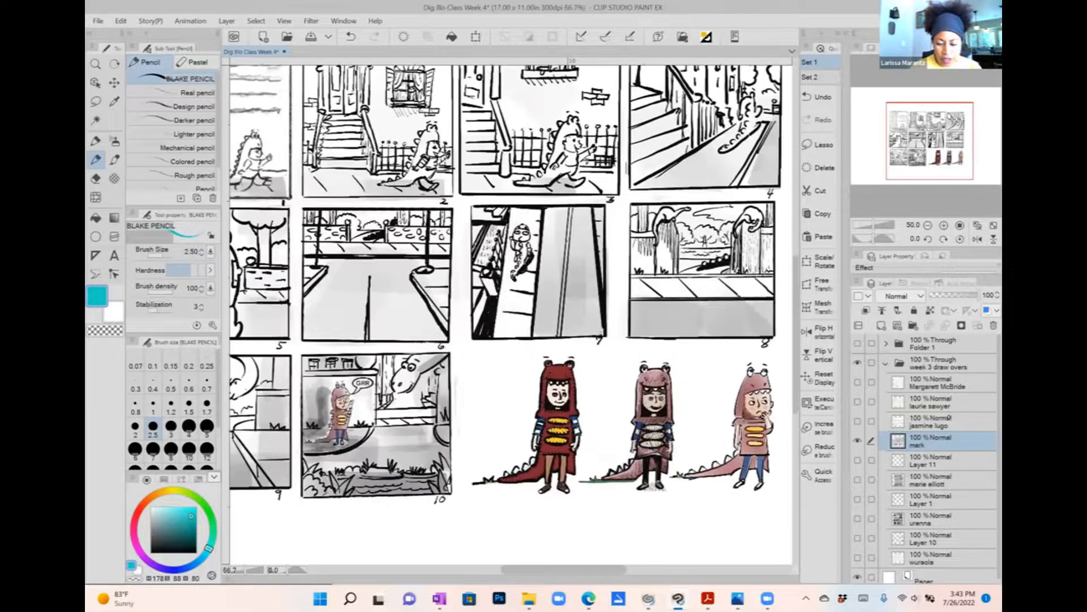
pyautogui.scroll(-2, 601, 388)
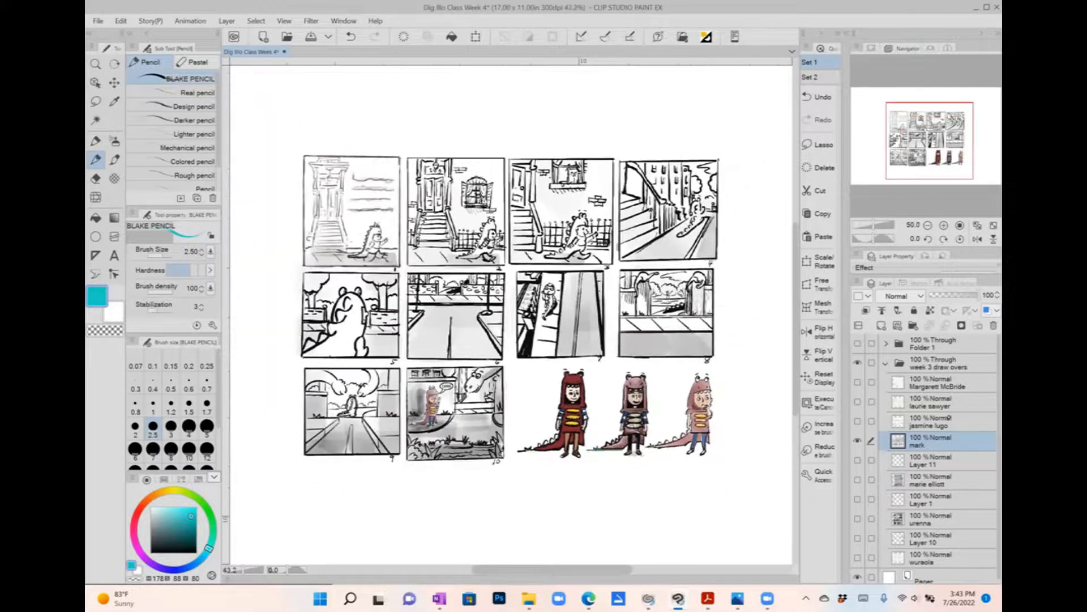
pyautogui.scroll(-1, 634, 354)
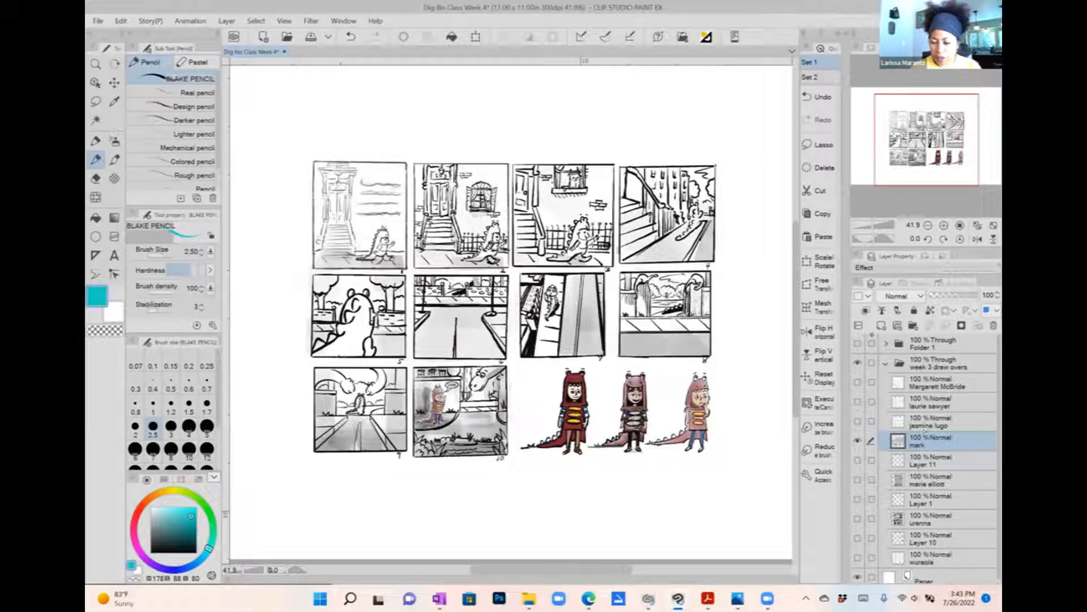
pyautogui.click(881, 325)
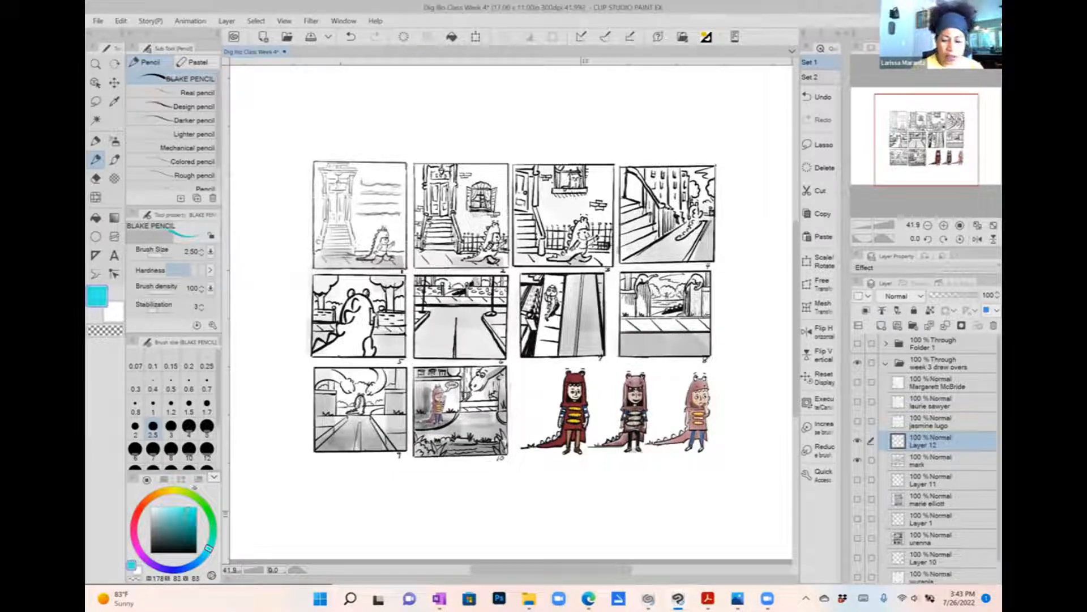
pyautogui.moveTo(643, 153)
pyautogui.mouseDown()
pyautogui.moveTo(621, 263)
pyautogui.moveTo(723, 182)
pyautogui.moveTo(634, 159)
pyautogui.mouseUp()
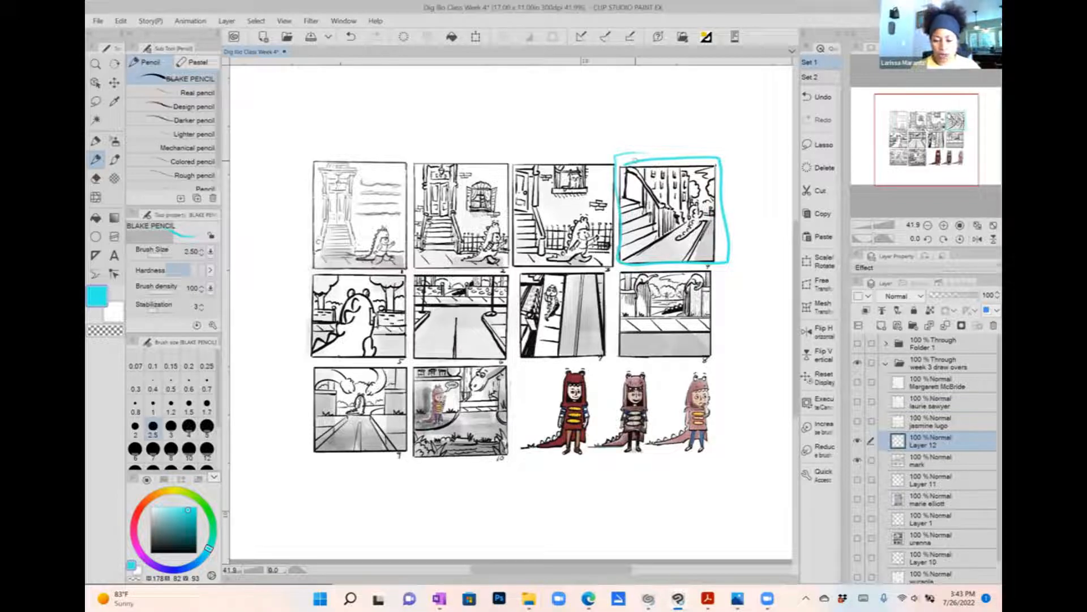
pyautogui.scroll(-2, 595, 314)
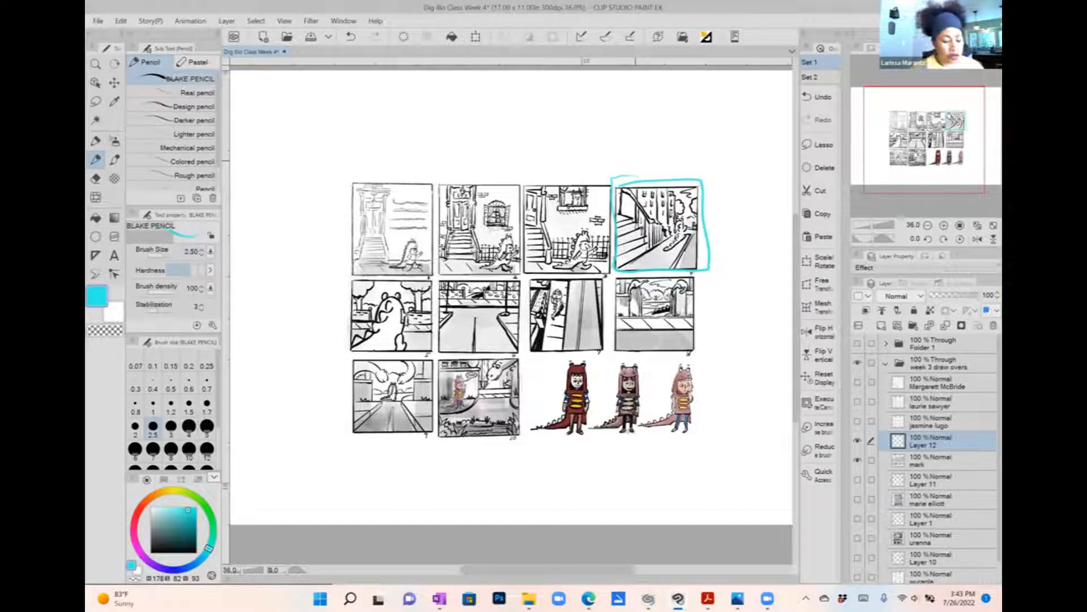
# Step: Draw an empty square frame above panel 4 with the Bit husky brush in dark teal
pyautogui.press('p')
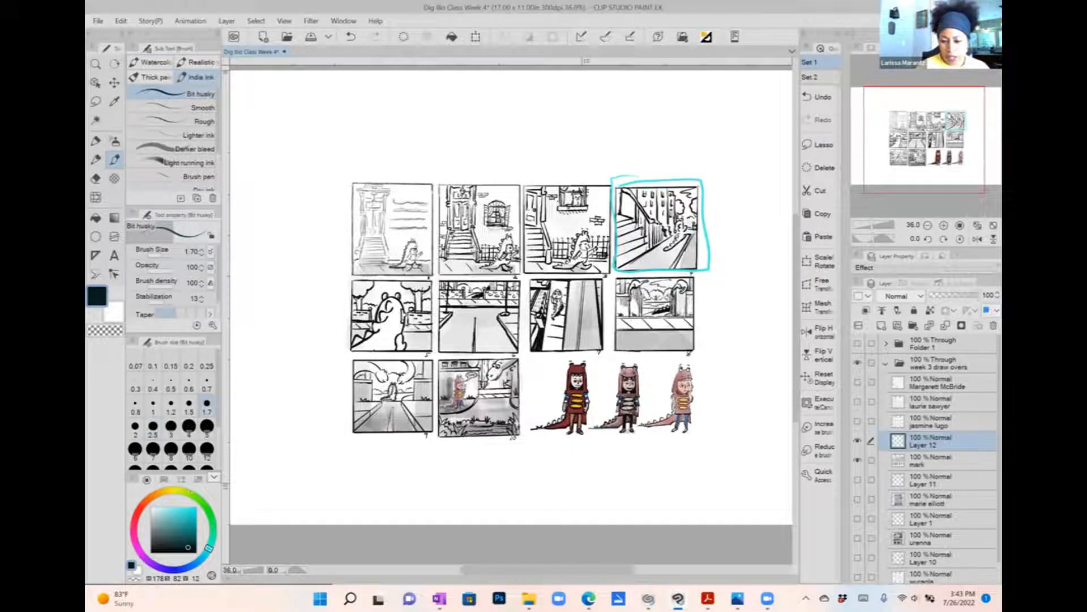
pyautogui.moveTo(609, 167)
pyautogui.mouseDown()
pyautogui.moveTo(608, 82)
pyautogui.moveTo(703, 81)
pyautogui.mouseUp()
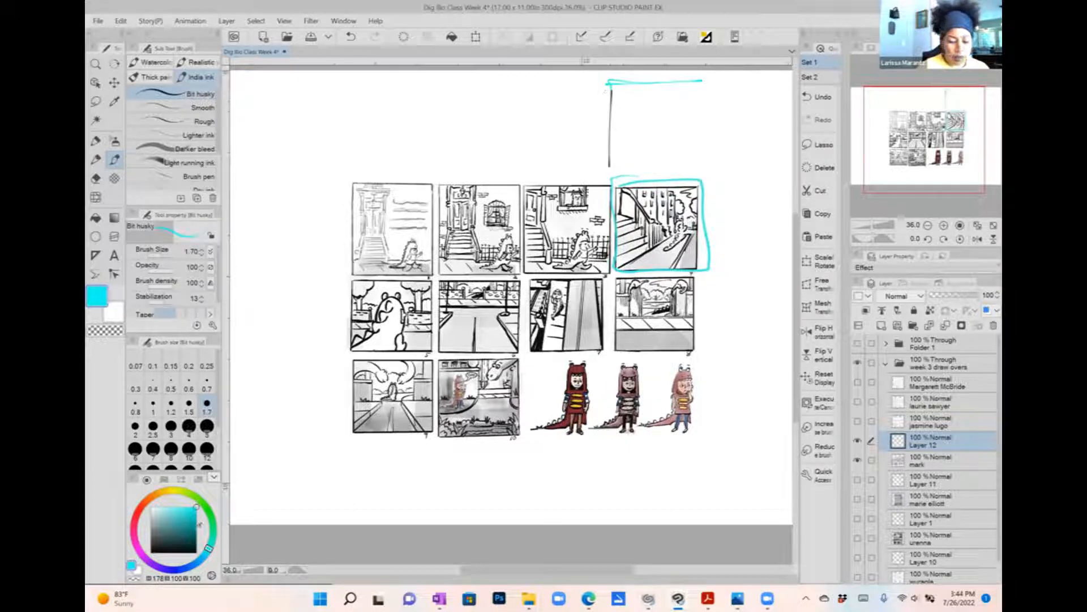
pyautogui.click(194, 528)
pyautogui.moveTo(607, 84)
pyautogui.mouseDown()
pyautogui.moveTo(610, 180)
pyautogui.moveTo(711, 74)
pyautogui.mouseUp()
pyautogui.moveTo(600, 83); pyautogui.dragTo(703, 80)
pyautogui.moveTo(702, 75); pyautogui.dragTo(698, 170)
pyautogui.moveTo(700, 98); pyautogui.dragTo(698, 170)
pyautogui.moveTo(608, 170); pyautogui.dragTo(699, 165)
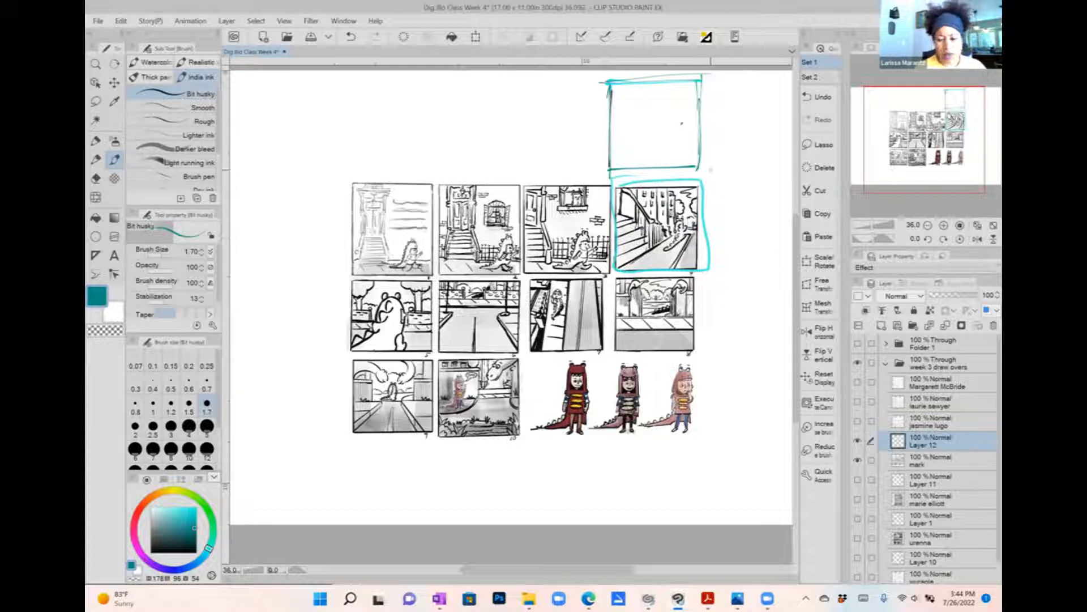
# Step: Draw two more empty frames in the row above panels 1 to 3
pyautogui.moveTo(355, 87)
pyautogui.mouseDown()
pyautogui.moveTo(458, 79)
pyautogui.moveTo(357, 176)
pyautogui.moveTo(430, 177)
pyautogui.moveTo(454, 81)
pyautogui.moveTo(460, 181)
pyautogui.mouseUp()
pyautogui.moveTo(460, 81)
pyautogui.mouseDown()
pyautogui.moveTo(464, 179)
pyautogui.moveTo(456, 174)
pyautogui.mouseUp()
pyautogui.moveTo(473, 82)
pyautogui.mouseDown()
pyautogui.moveTo(478, 170)
pyautogui.moveTo(582, 78)
pyautogui.mouseUp()
pyautogui.moveTo(587, 78); pyautogui.dragTo(585, 180)
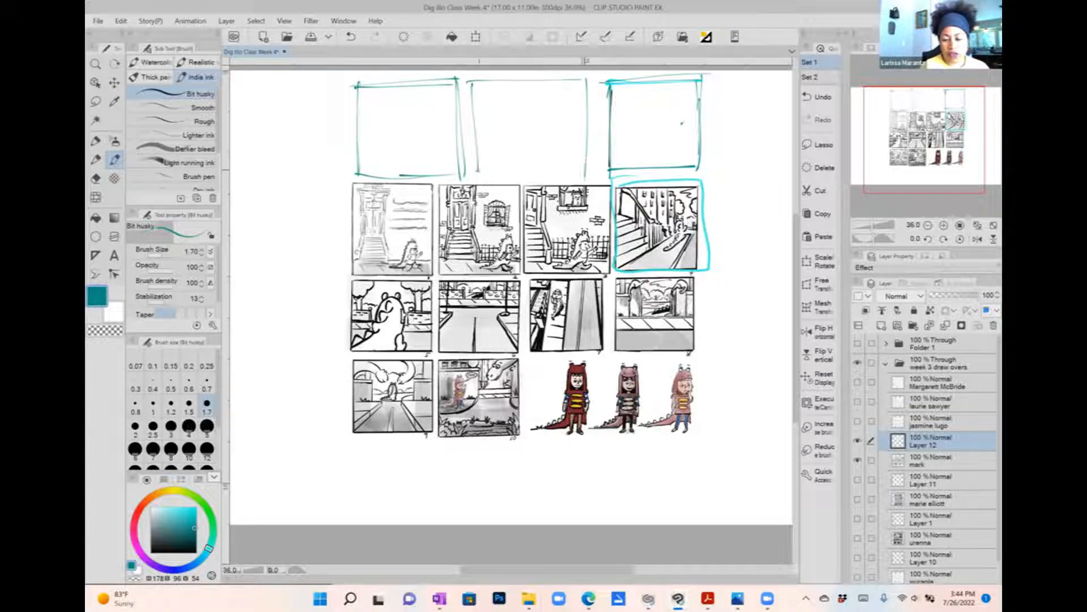
pyautogui.moveTo(477, 175); pyautogui.dragTo(592, 171)
pyautogui.moveTo(589, 78); pyautogui.dragTo(583, 177)
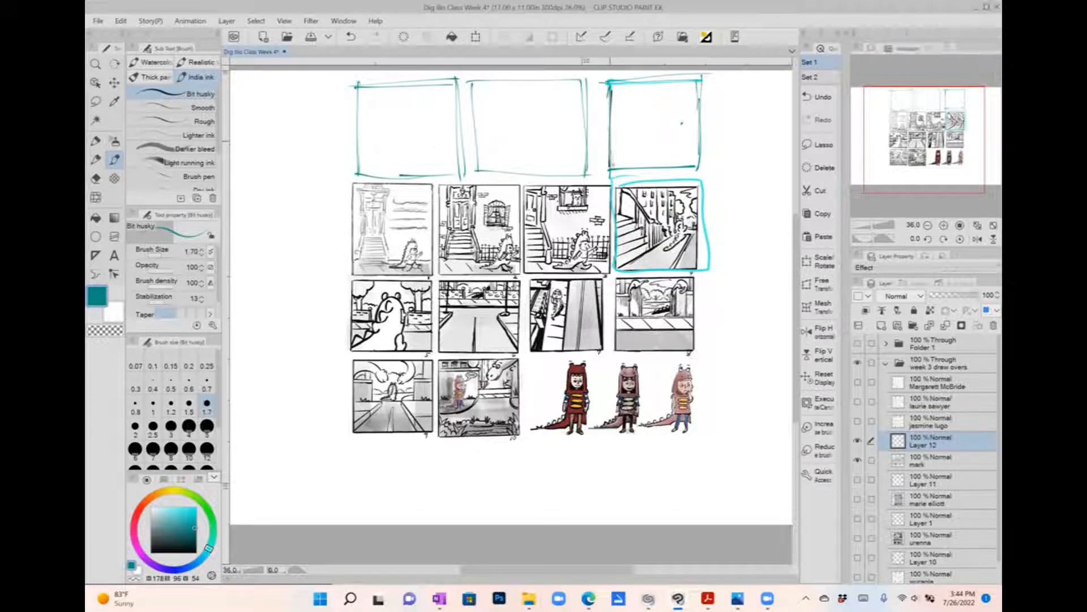
# Step: Draw horizon lines: extended out of panel 4, mid-height in the right frame, low in the middle frame and high in the left frame
pyautogui.moveTo(708, 230); pyautogui.dragTo(767, 229)
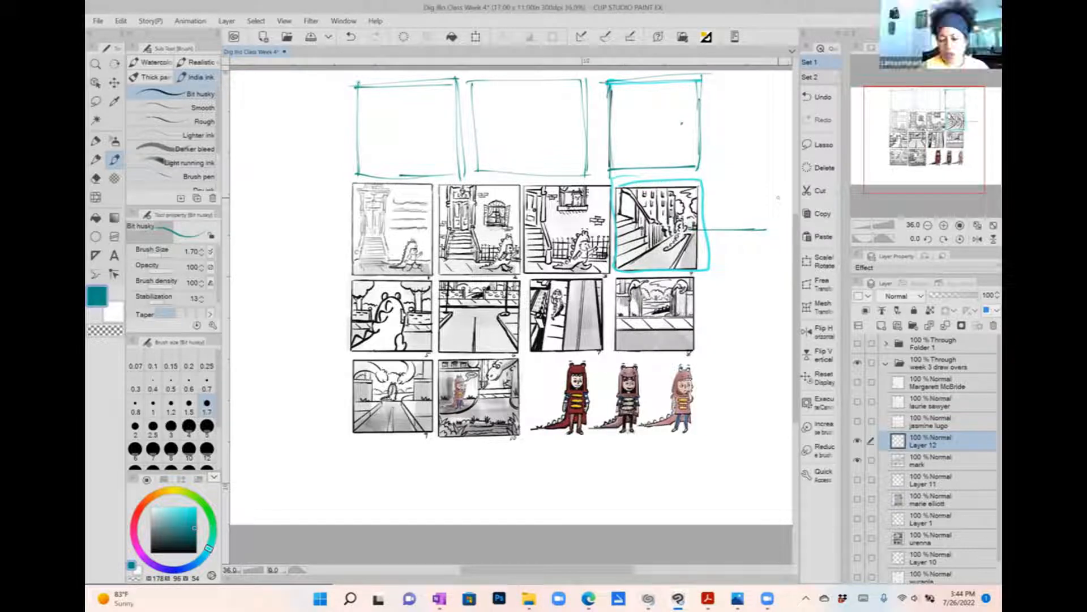
pyautogui.moveTo(633, 127); pyautogui.dragTo(698, 126)
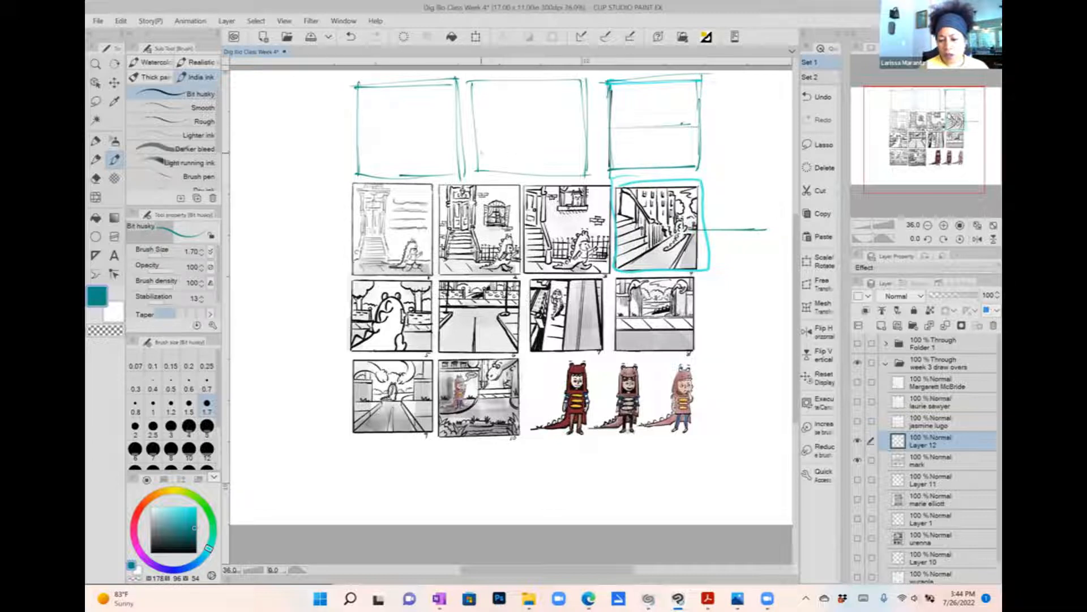
pyautogui.moveTo(481, 152)
pyautogui.mouseDown()
pyautogui.moveTo(591, 152)
pyautogui.moveTo(482, 155)
pyautogui.mouseUp()
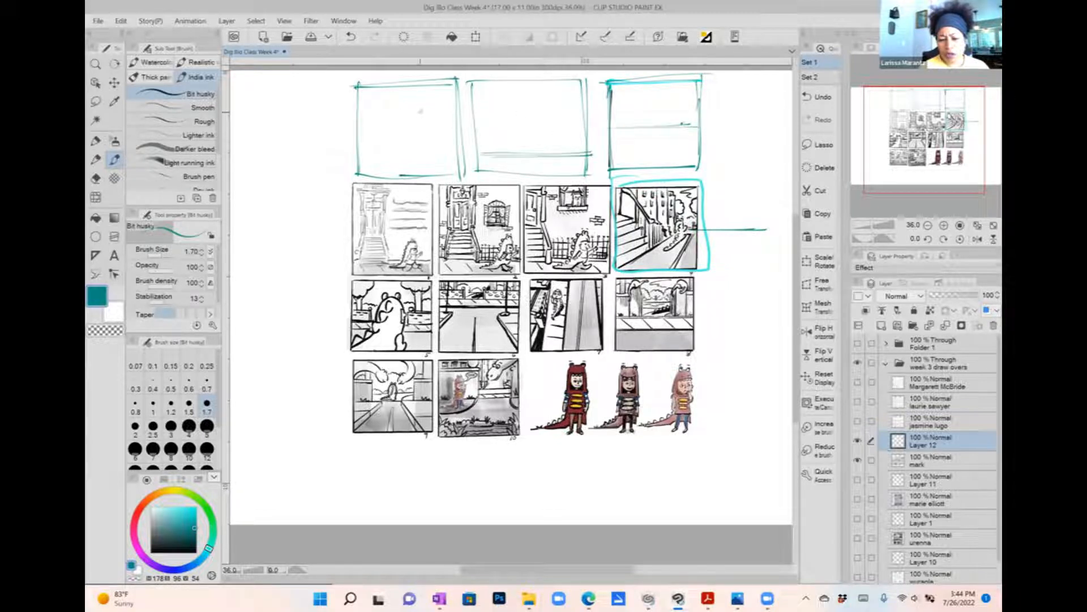
pyautogui.moveTo(457, 110); pyautogui.dragTo(359, 112)
pyautogui.moveTo(359, 112); pyautogui.dragTo(468, 107)
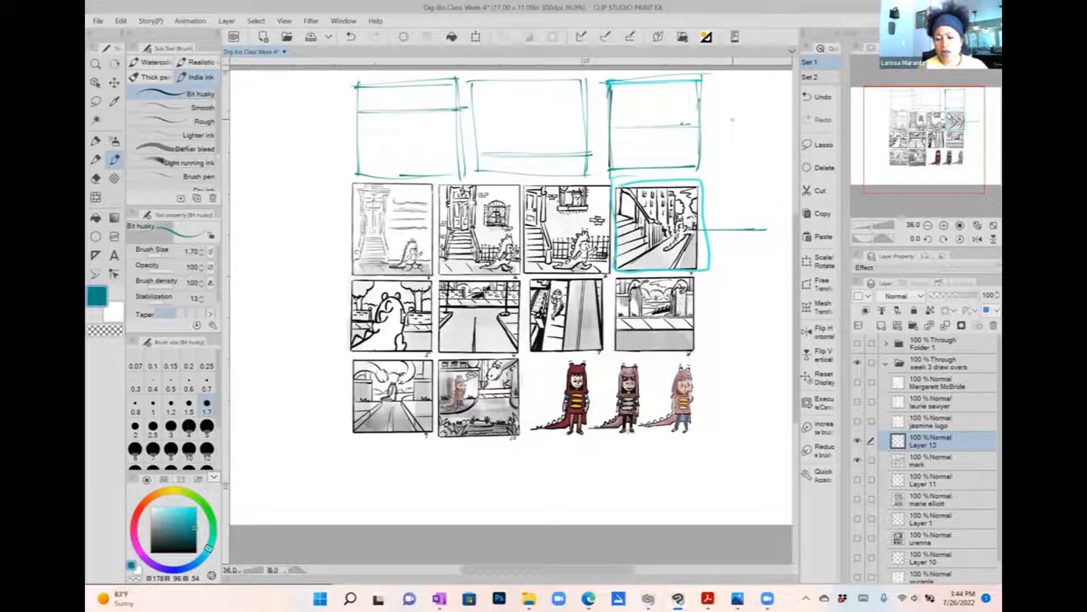
pyautogui.moveTo(605, 129); pyautogui.dragTo(763, 126)
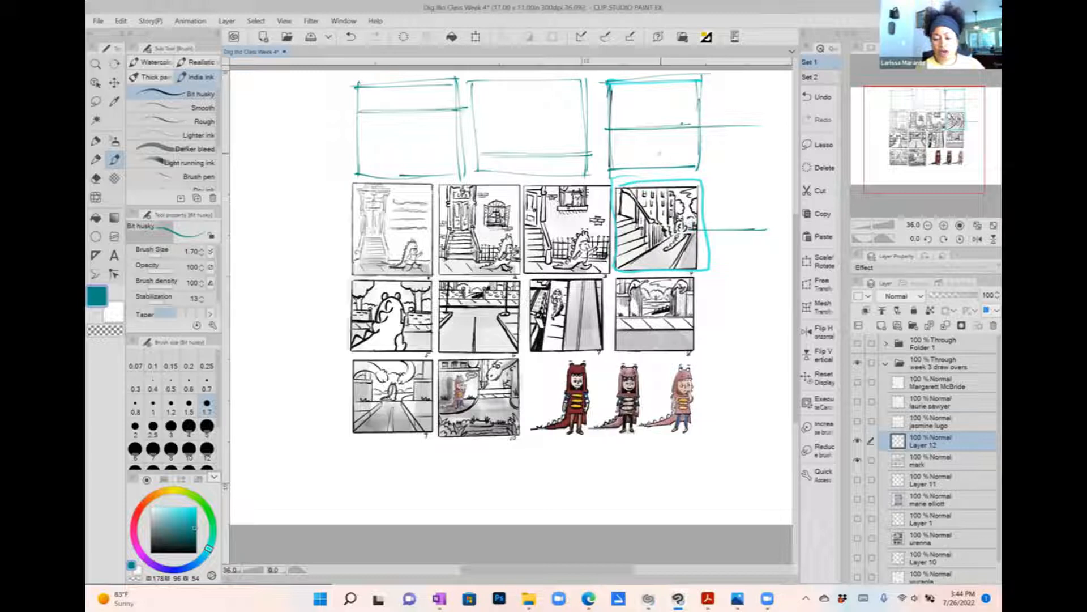
# Step: Trace the building verticals and stair rail over panel 4, and add vertical bars and a curved upward arrow beside it
pyautogui.moveTo(670, 194)
pyautogui.mouseDown()
pyautogui.moveTo(671, 240)
pyautogui.moveTo(646, 251)
pyautogui.mouseUp()
pyautogui.moveTo(658, 211); pyautogui.dragTo(659, 247)
pyautogui.moveTo(623, 192)
pyautogui.mouseDown()
pyautogui.moveTo(669, 247)
pyautogui.moveTo(680, 235)
pyautogui.mouseUp()
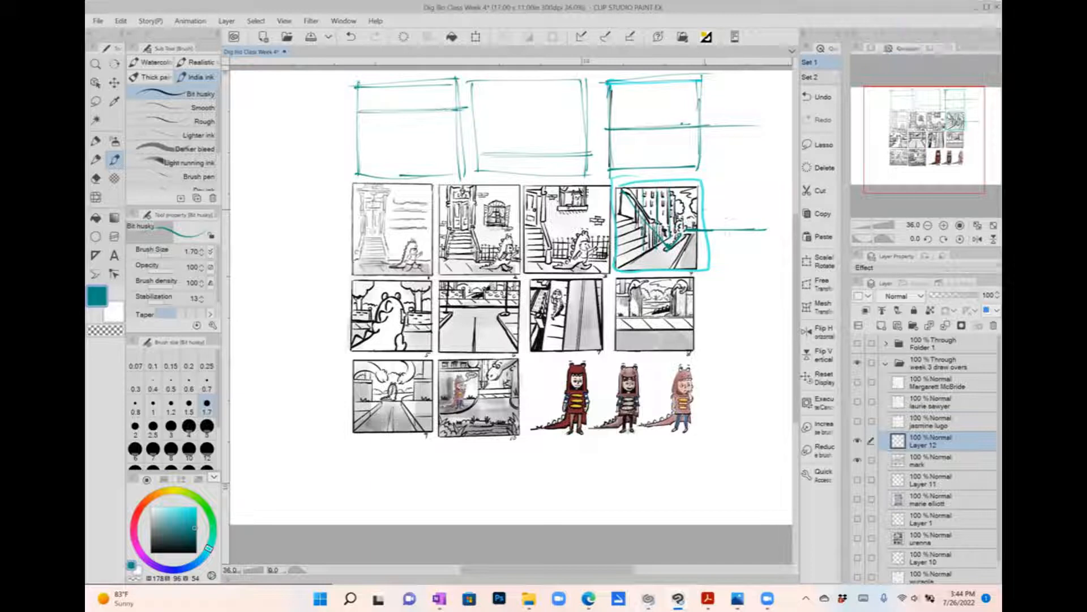
pyautogui.moveTo(710, 188); pyautogui.dragTo(715, 271)
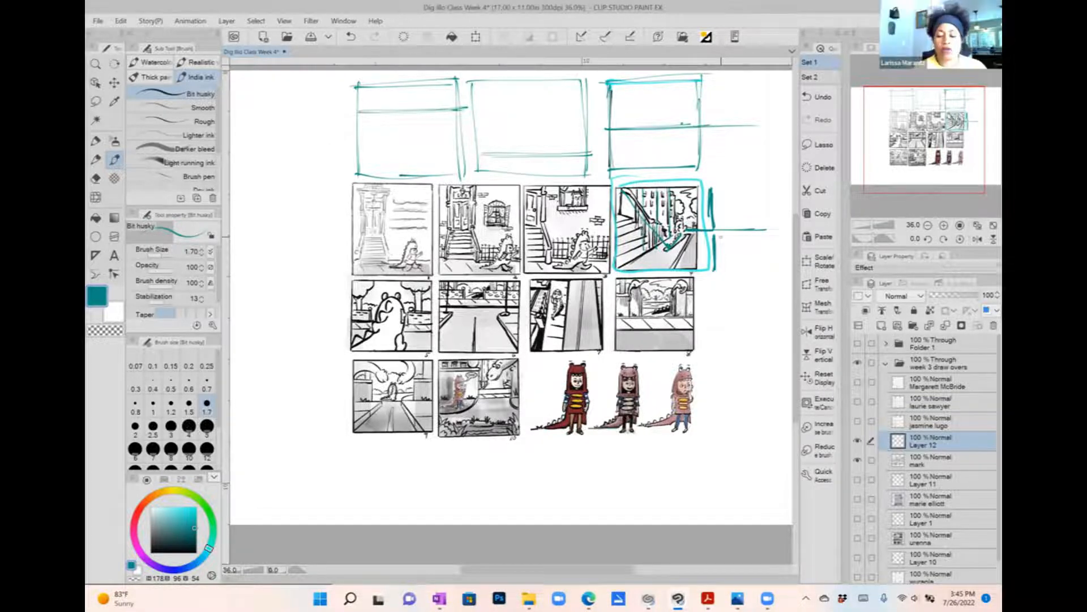
pyautogui.hscroll(5, 509, 298)
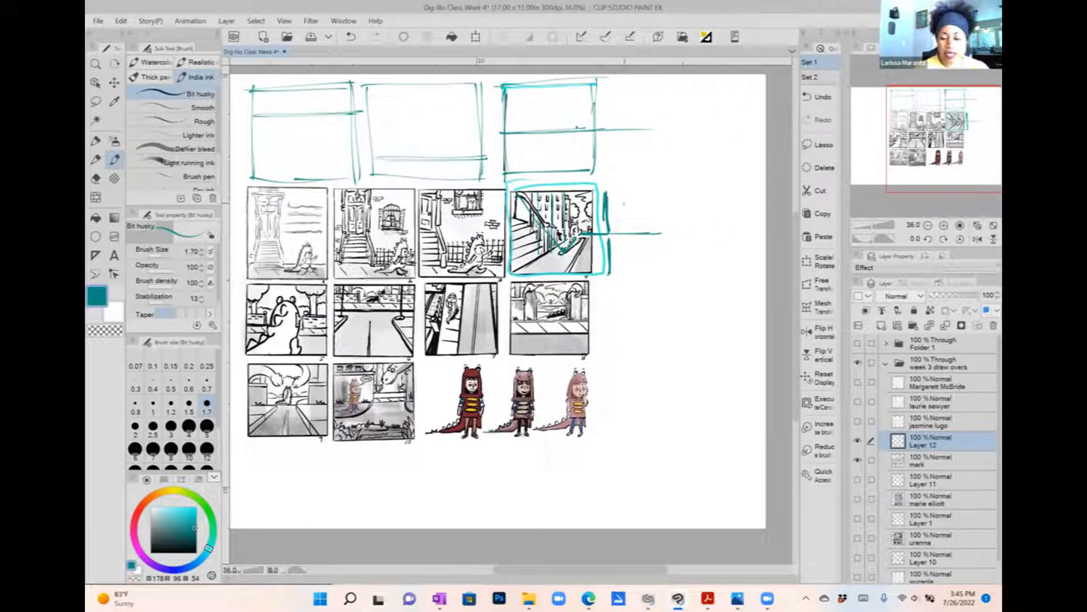
pyautogui.moveTo(621, 213)
pyautogui.mouseDown()
pyautogui.moveTo(614, 177)
pyautogui.moveTo(622, 180)
pyautogui.mouseUp()
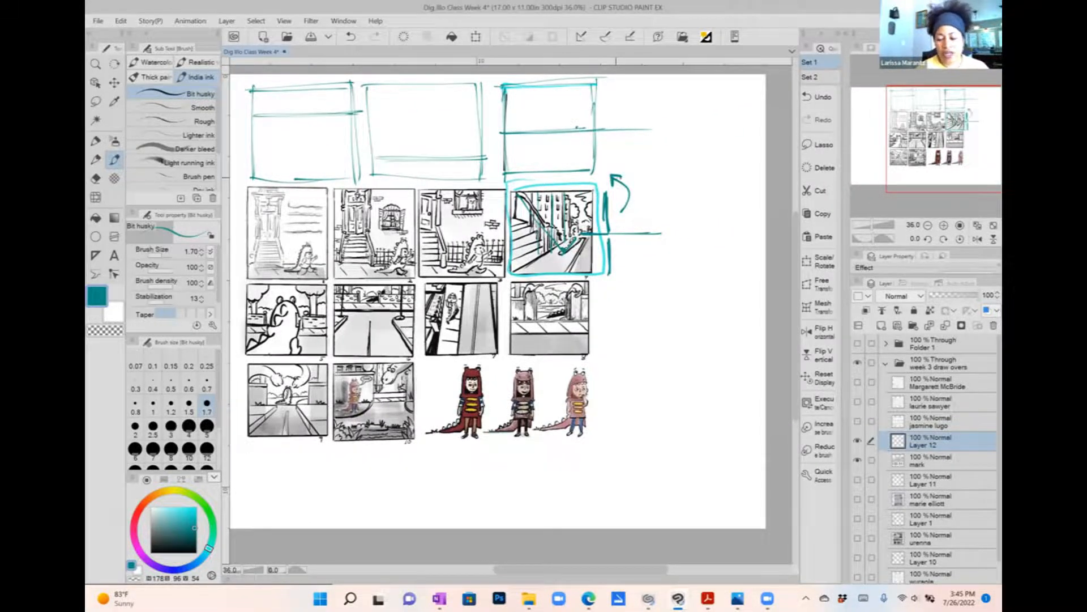
# Step: Draw perspective lines radiating from a vanishing point on the horizon of the frame above panel 4
pyautogui.hscroll(-2, 510, 297)
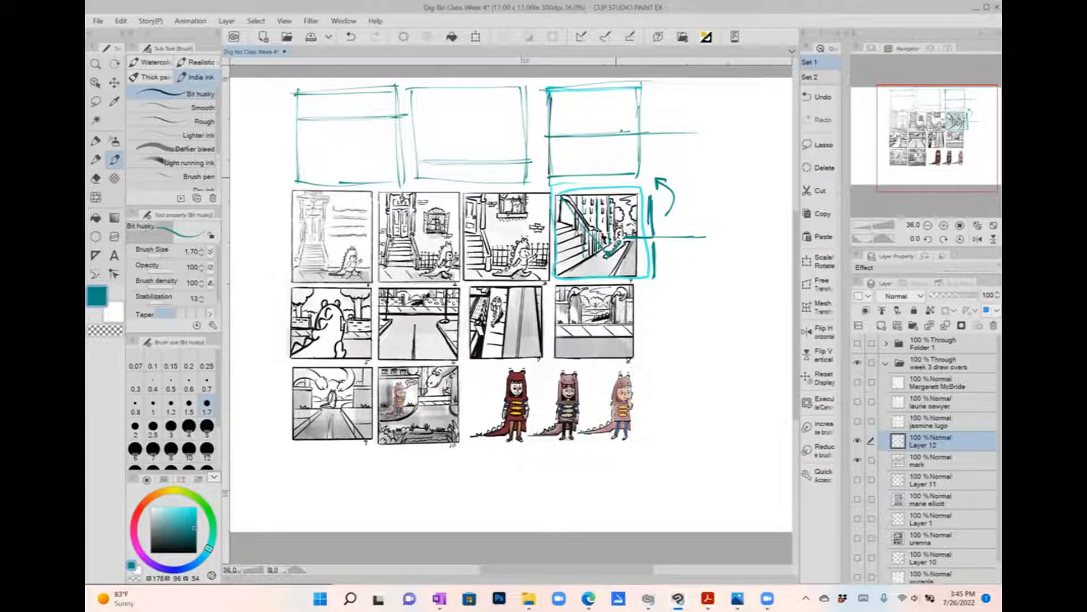
pyautogui.moveTo(616, 178); pyautogui.dragTo(657, 195)
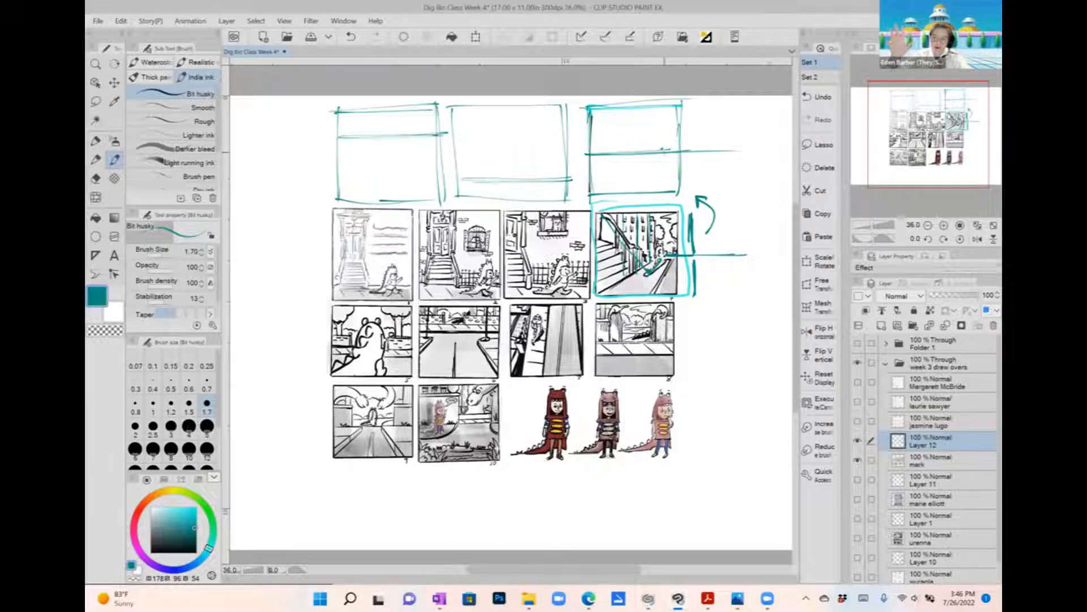
pyautogui.moveTo(664, 151)
pyautogui.mouseDown()
pyautogui.moveTo(620, 202)
pyautogui.moveTo(585, 194)
pyautogui.moveTo(628, 159)
pyautogui.moveTo(589, 169)
pyautogui.mouseUp()
pyautogui.moveTo(662, 152)
pyautogui.mouseDown()
pyautogui.moveTo(588, 142)
pyautogui.moveTo(592, 128)
pyautogui.moveTo(646, 141)
pyautogui.moveTo(599, 111)
pyautogui.moveTo(639, 111)
pyautogui.moveTo(652, 130)
pyautogui.moveTo(669, 102)
pyautogui.moveTo(691, 102)
pyautogui.moveTo(689, 138)
pyautogui.moveTo(653, 212)
pyautogui.moveTo(669, 190)
pyautogui.moveTo(692, 192)
pyautogui.mouseUp()
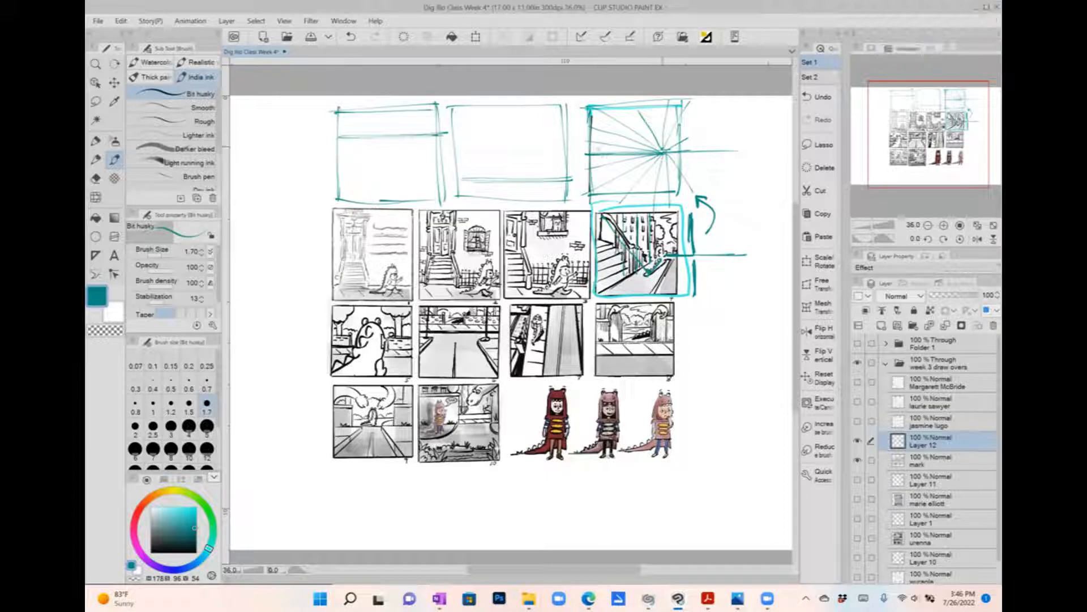
pyautogui.moveTo(663, 151)
pyautogui.mouseDown()
pyautogui.moveTo(666, 97)
pyautogui.moveTo(688, 99)
pyautogui.mouseUp()
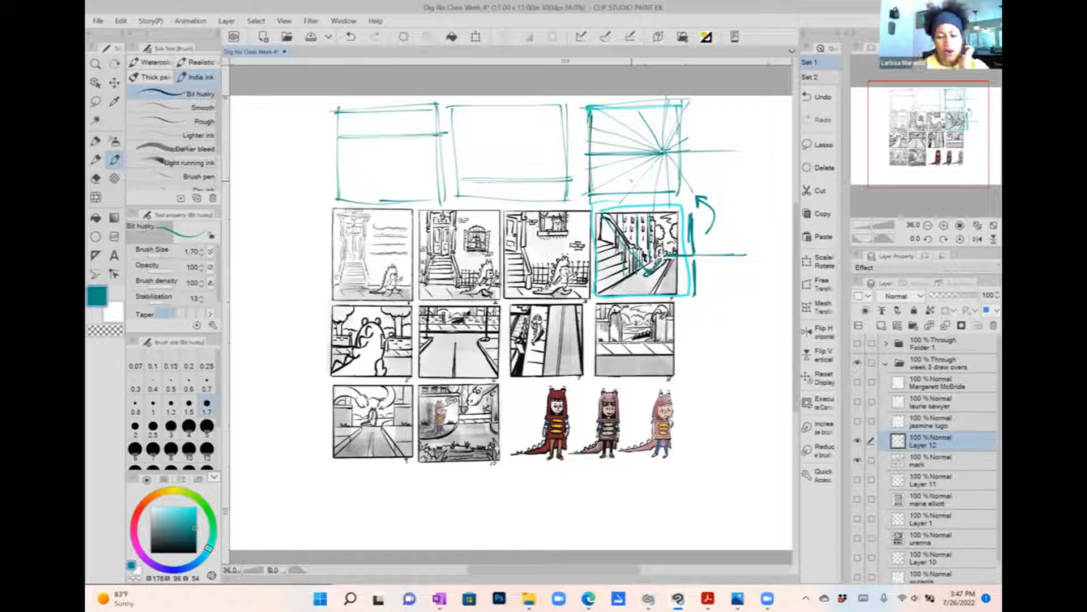
# Step: Write the label "1pt" beside the row of empty frames
pyautogui.moveTo(256, 136); pyautogui.dragTo(259, 157)
pyautogui.moveTo(267, 139)
pyautogui.mouseDown()
pyautogui.moveTo(274, 171)
pyautogui.moveTo(278, 152)
pyautogui.mouseUp()
pyautogui.moveTo(283, 125); pyautogui.dragTo(286, 152)
pyautogui.moveTo(275, 138); pyautogui.dragTo(298, 130)
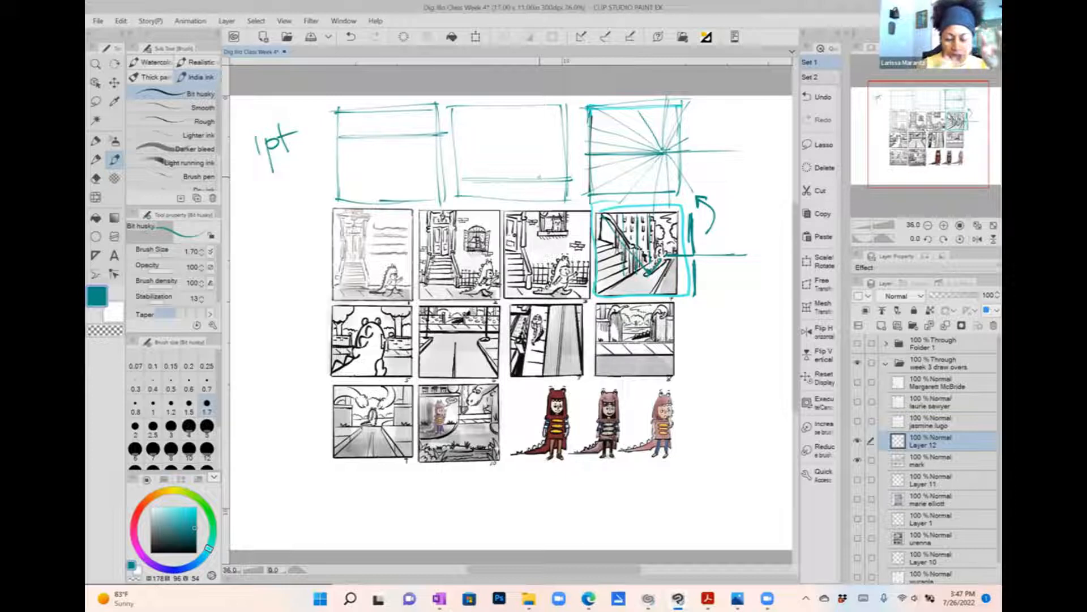
# Step: Reinforce the horizon lines of the left and middle frames and mark a vanishing point on each
pyautogui.moveTo(333, 138); pyautogui.dragTo(439, 135)
pyautogui.moveTo(455, 178)
pyautogui.mouseDown()
pyautogui.moveTo(559, 179)
pyautogui.moveTo(693, 151)
pyautogui.mouseUp()
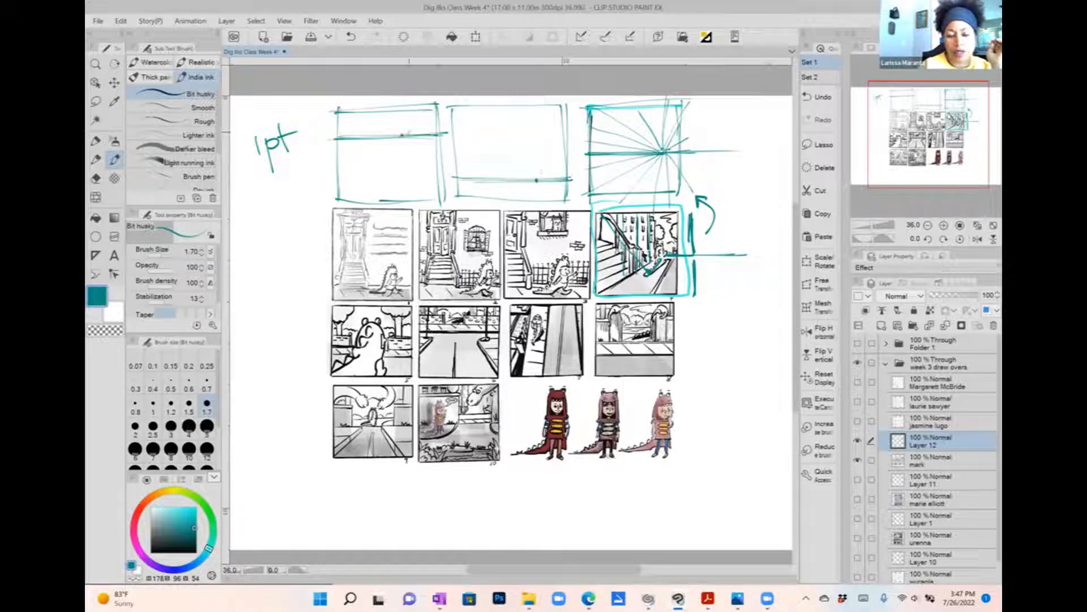
pyautogui.hotkey('ctrl', 'z')
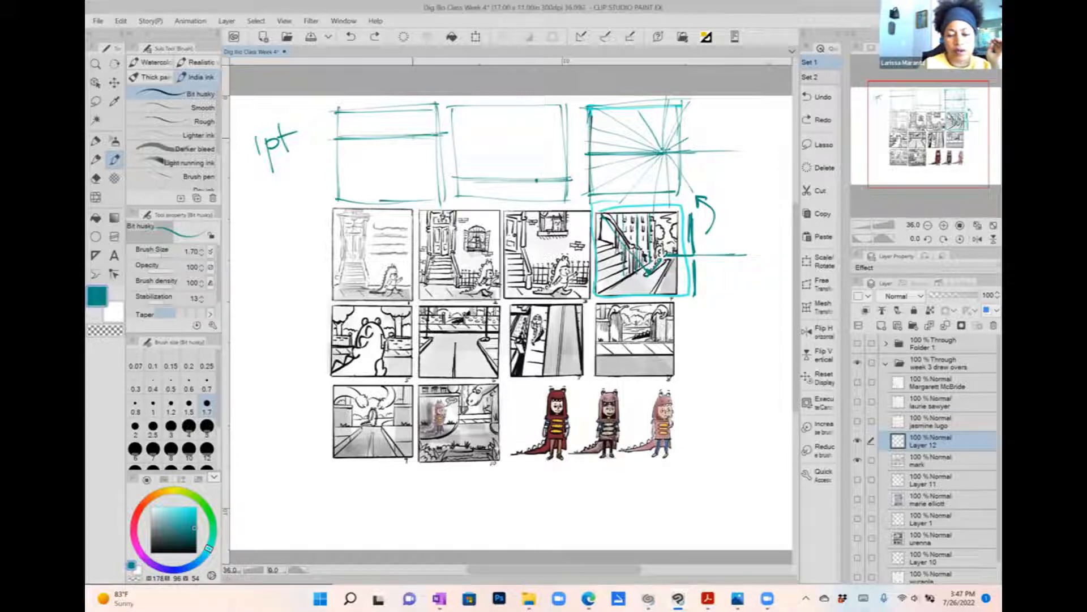
pyautogui.click(409, 135)
# Step: Draw vertical and diagonal perspective lines radiating from the vanishing point of the middle frame
pyautogui.moveTo(536, 109); pyautogui.dragTo(542, 214)
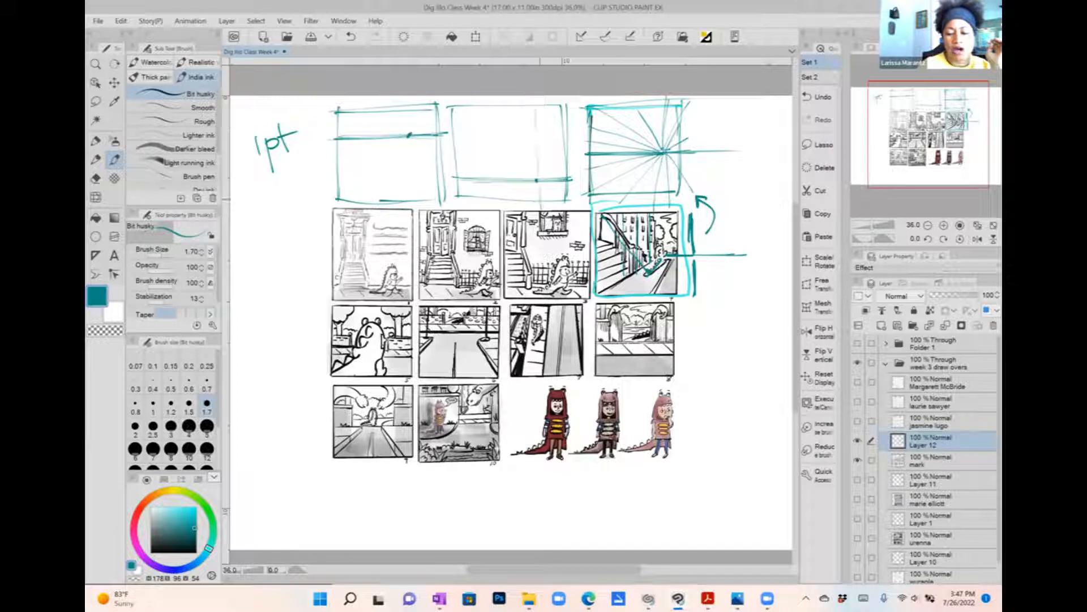
pyautogui.hotkey('ctrl', 'z')
pyautogui.moveTo(538, 102); pyautogui.dragTo(539, 205)
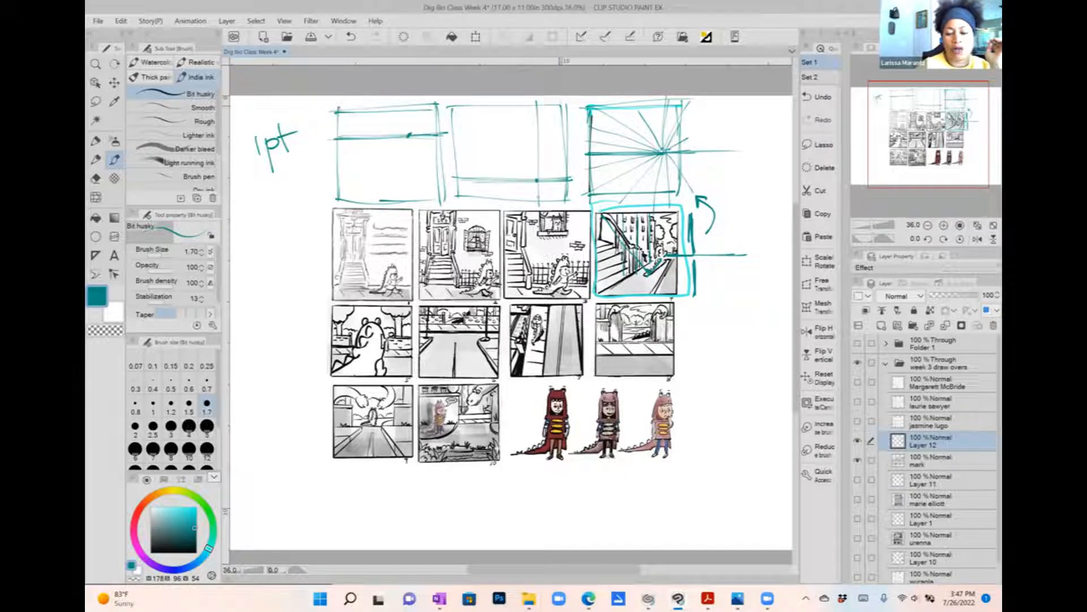
pyautogui.moveTo(560, 108)
pyautogui.mouseDown()
pyautogui.moveTo(527, 210)
pyautogui.moveTo(512, 213)
pyautogui.mouseUp()
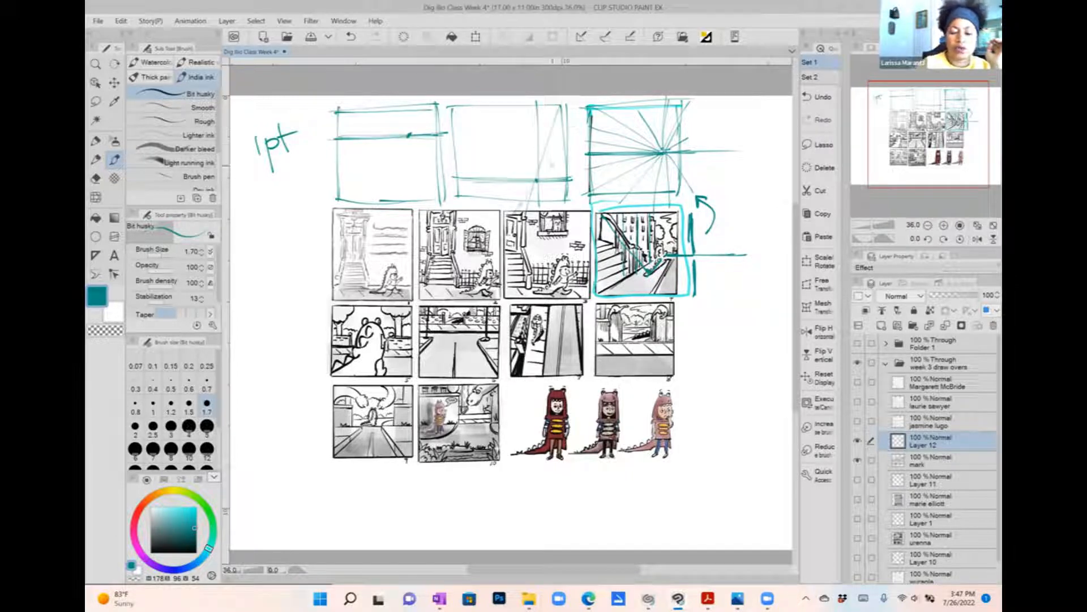
pyautogui.moveTo(501, 105); pyautogui.dragTo(561, 211)
pyautogui.moveTo(524, 148); pyautogui.dragTo(567, 197)
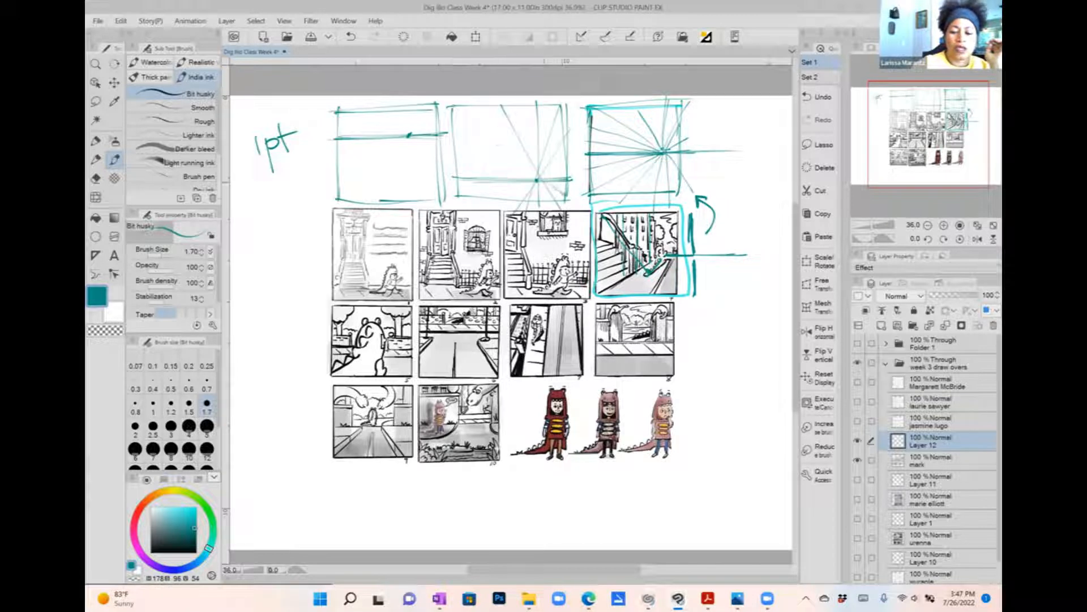
pyautogui.moveTo(443, 138)
pyautogui.mouseDown()
pyautogui.moveTo(564, 195)
pyautogui.moveTo(470, 202)
pyautogui.mouseUp()
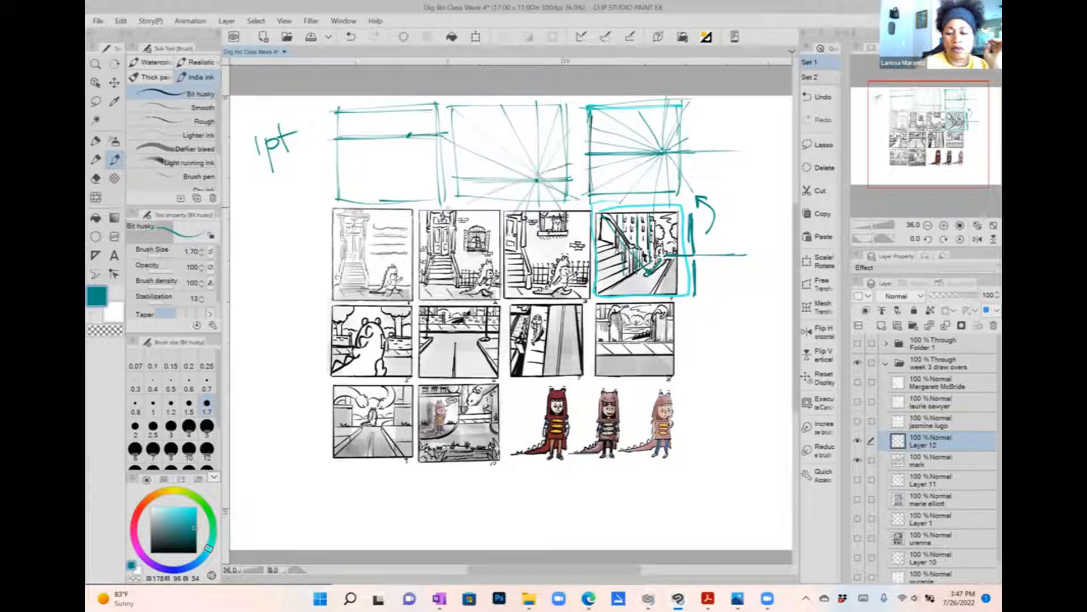
pyautogui.hotkey('ctrl', 'z')
pyautogui.moveTo(577, 162); pyautogui.dragTo(466, 203)
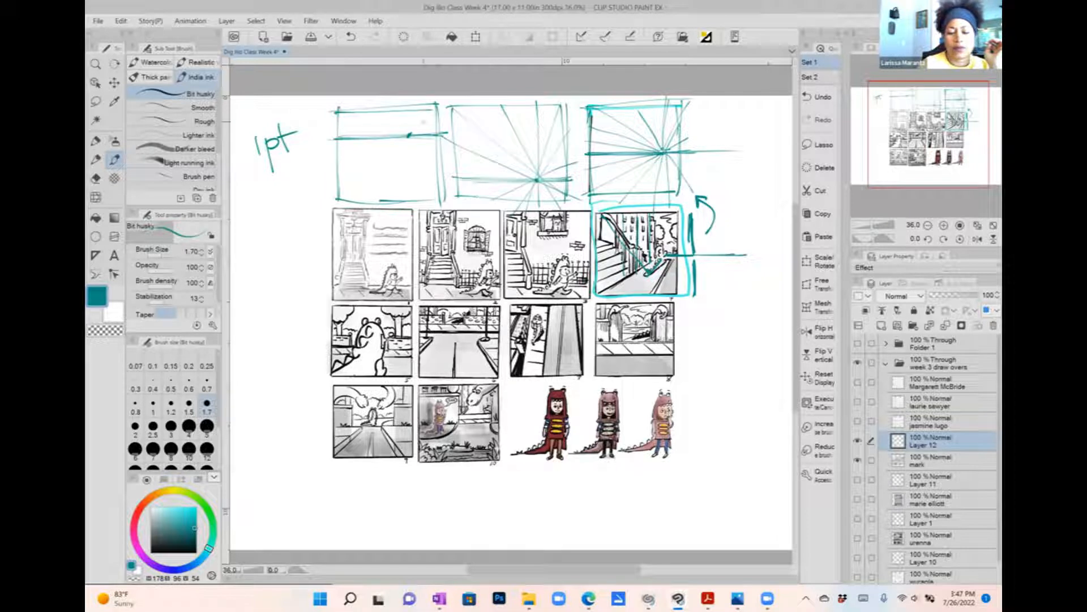
# Step: Draw perspective lines radiating from the vanishing point of the left frame
pyautogui.moveTo(437, 107); pyautogui.dragTo(341, 205)
pyautogui.moveTo(409, 201)
pyautogui.mouseDown()
pyautogui.moveTo(409, 108)
pyautogui.moveTo(447, 202)
pyautogui.mouseUp()
pyautogui.moveTo(355, 106); pyautogui.dragTo(465, 170)
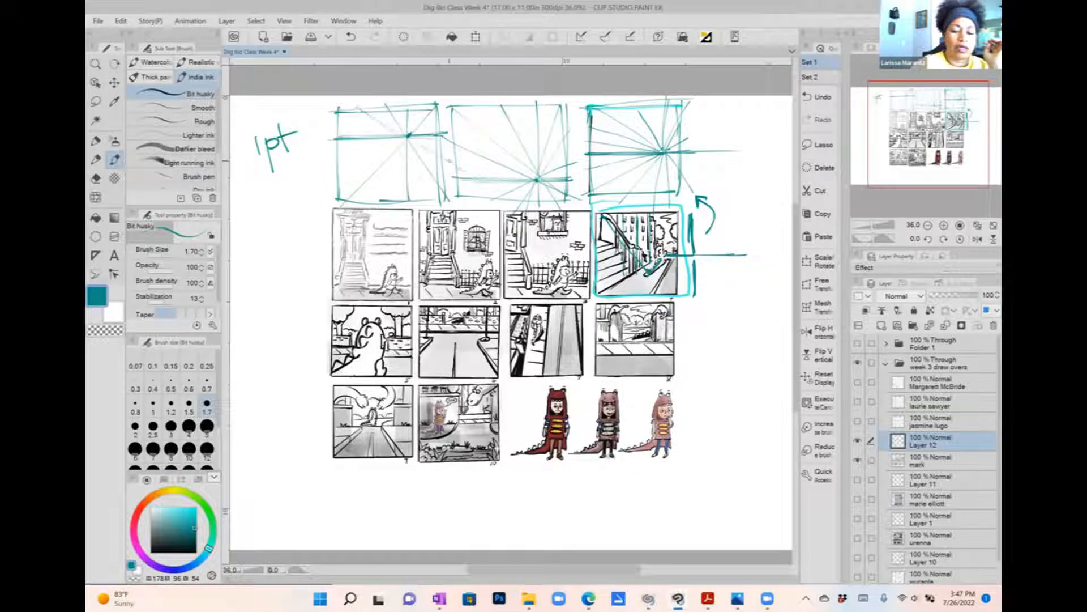
pyautogui.moveTo(444, 116); pyautogui.dragTo(306, 190)
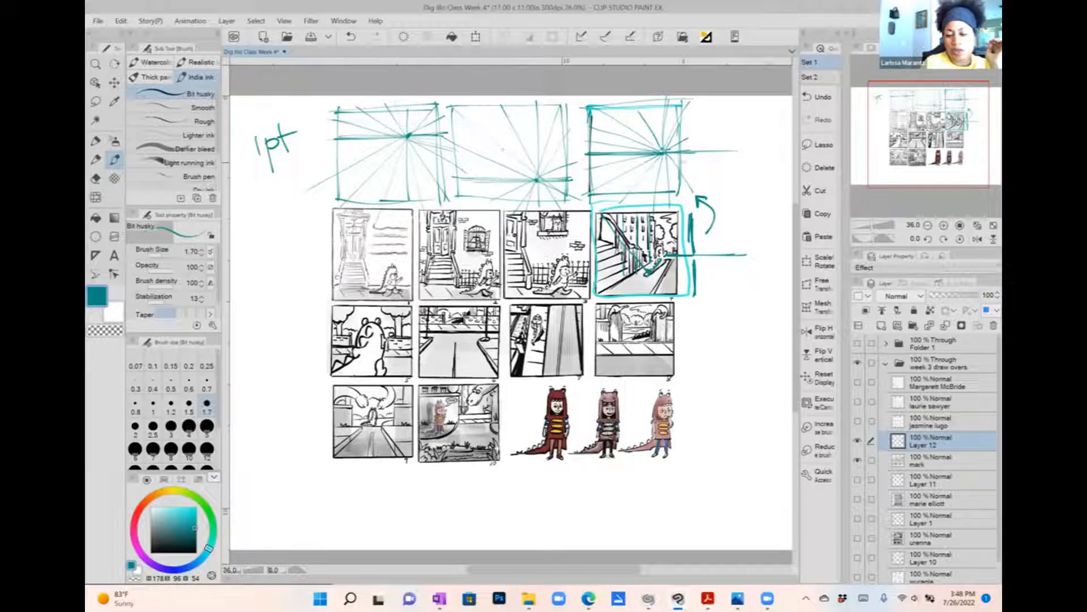
# Step: Add parallel horizontal guide lines below and above the horizon across the right frame
pyautogui.moveTo(684, 157); pyautogui.dragTo(698, 156)
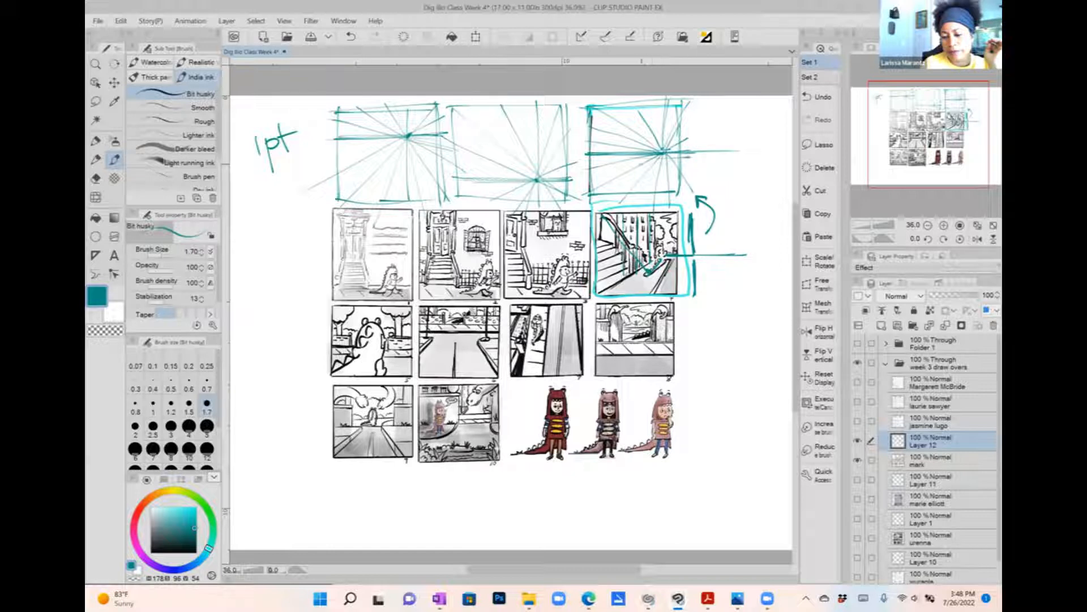
pyautogui.moveTo(596, 165); pyautogui.dragTo(701, 164)
pyautogui.moveTo(595, 173); pyautogui.dragTo(700, 170)
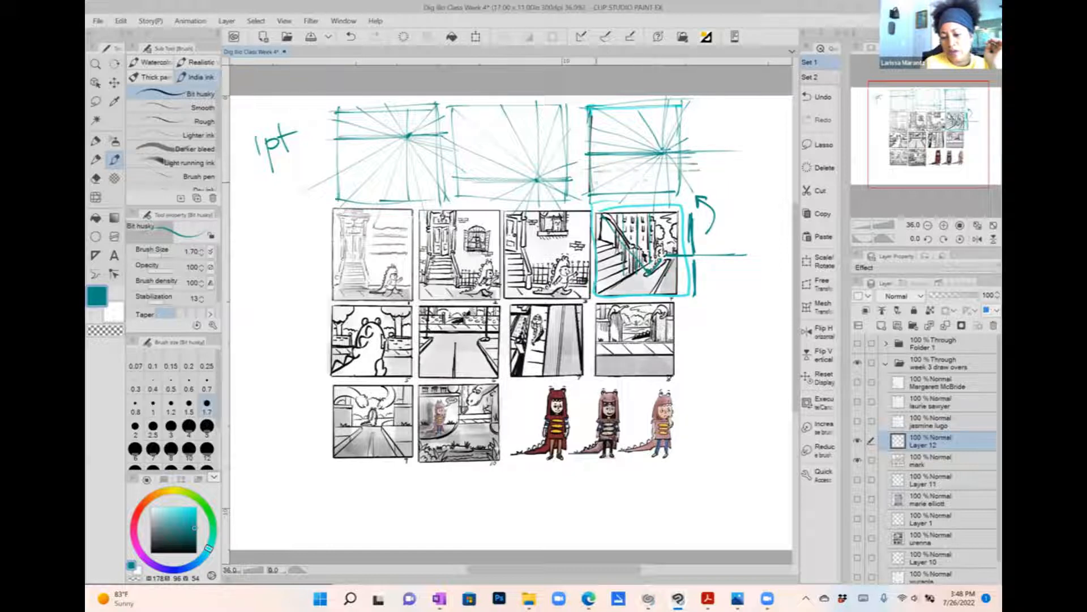
pyautogui.moveTo(596, 183)
pyautogui.mouseDown()
pyautogui.moveTo(698, 179)
pyautogui.moveTo(697, 144)
pyautogui.mouseUp()
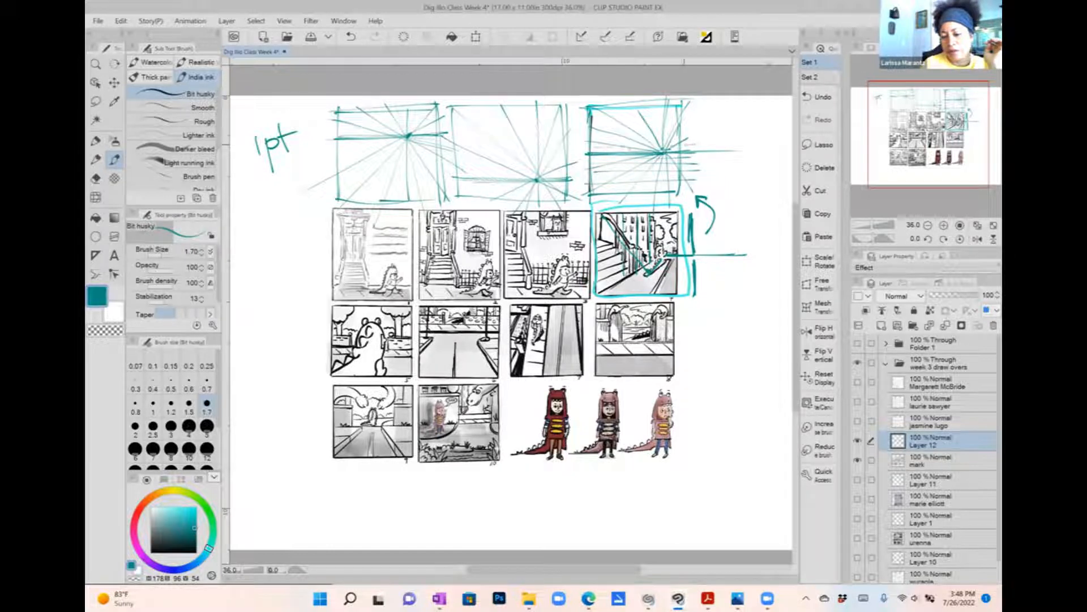
pyautogui.moveTo(596, 138)
pyautogui.mouseDown()
pyautogui.moveTo(700, 134)
pyautogui.moveTo(700, 120)
pyautogui.mouseUp()
pyautogui.moveTo(598, 116); pyautogui.dragTo(698, 113)
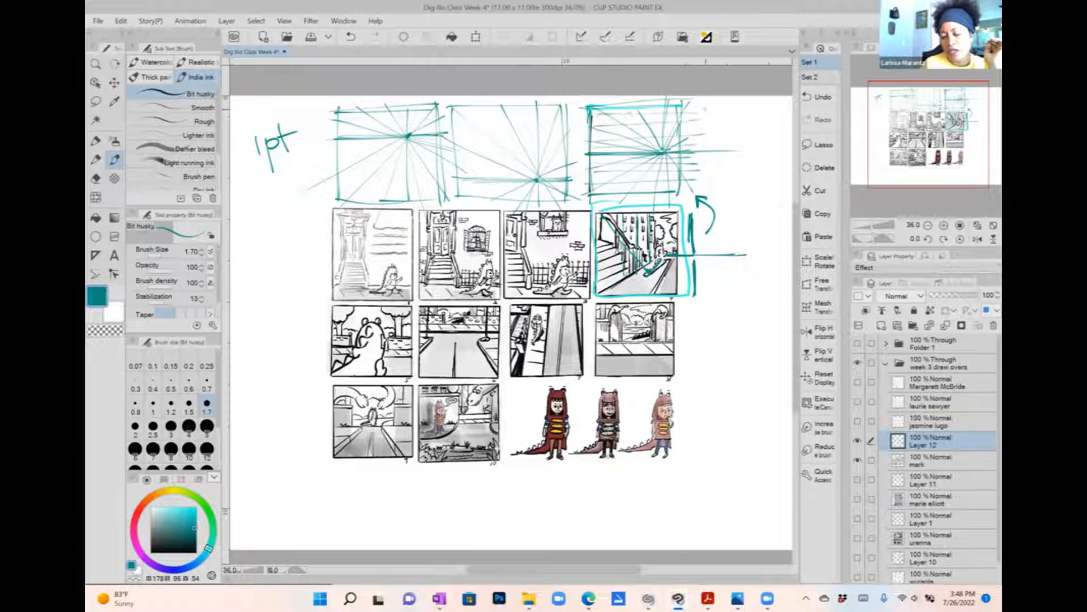
# Step: Add parallel horizontal guide lines below and above the horizon across the middle perspective frame
pyautogui.moveTo(460, 183); pyautogui.dragTo(580, 188)
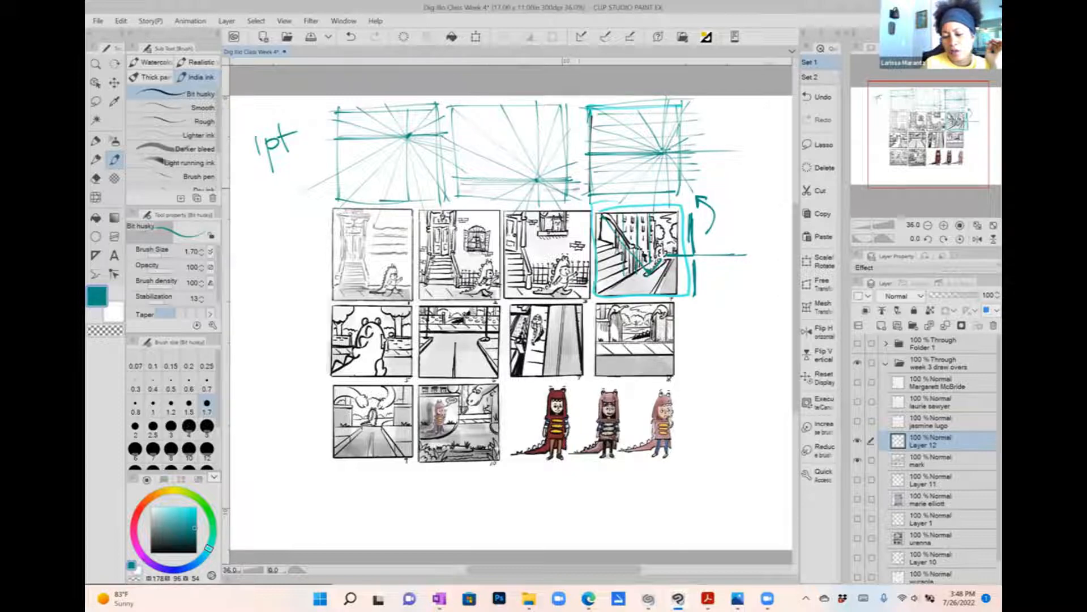
pyautogui.moveTo(458, 197); pyautogui.dragTo(572, 194)
pyautogui.moveTo(461, 173); pyautogui.dragTo(583, 170)
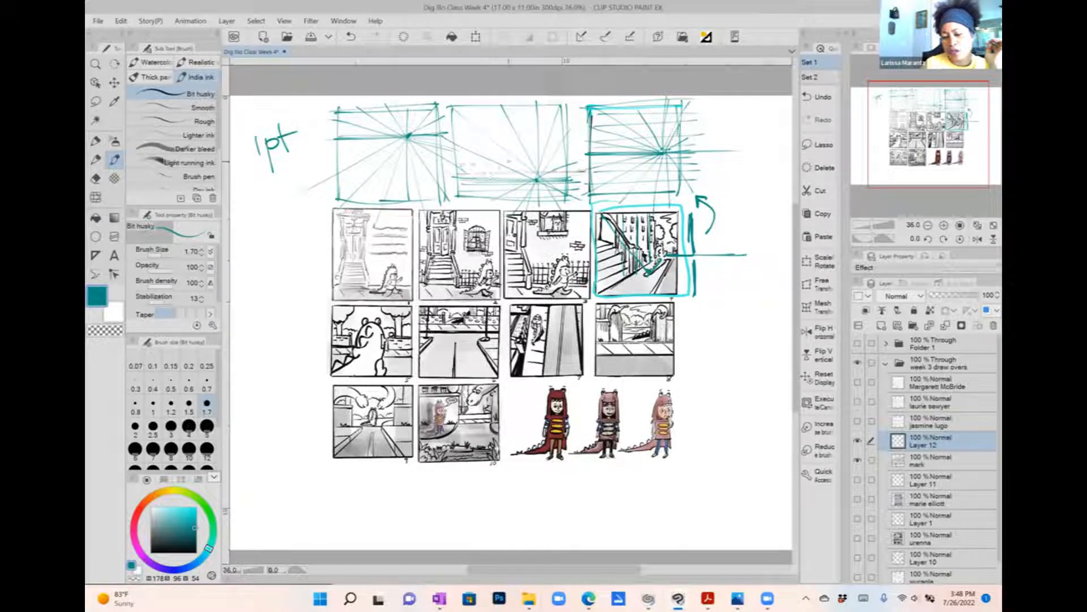
pyautogui.moveTo(461, 161)
pyautogui.mouseDown()
pyautogui.moveTo(582, 158)
pyautogui.moveTo(583, 147)
pyautogui.mouseUp()
pyautogui.moveTo(457, 134); pyautogui.dragTo(583, 132)
pyautogui.moveTo(456, 121); pyautogui.dragTo(584, 116)
# Step: Add parallel horizontal guide lines below and above the horizon across the left perspective frame
pyautogui.moveTo(336, 143)
pyautogui.mouseDown()
pyautogui.moveTo(464, 137)
pyautogui.moveTo(452, 147)
pyautogui.mouseUp()
pyautogui.moveTo(339, 163)
pyautogui.mouseDown()
pyautogui.moveTo(448, 161)
pyautogui.moveTo(453, 173)
pyautogui.mouseUp()
pyautogui.moveTo(332, 198); pyautogui.dragTo(448, 192)
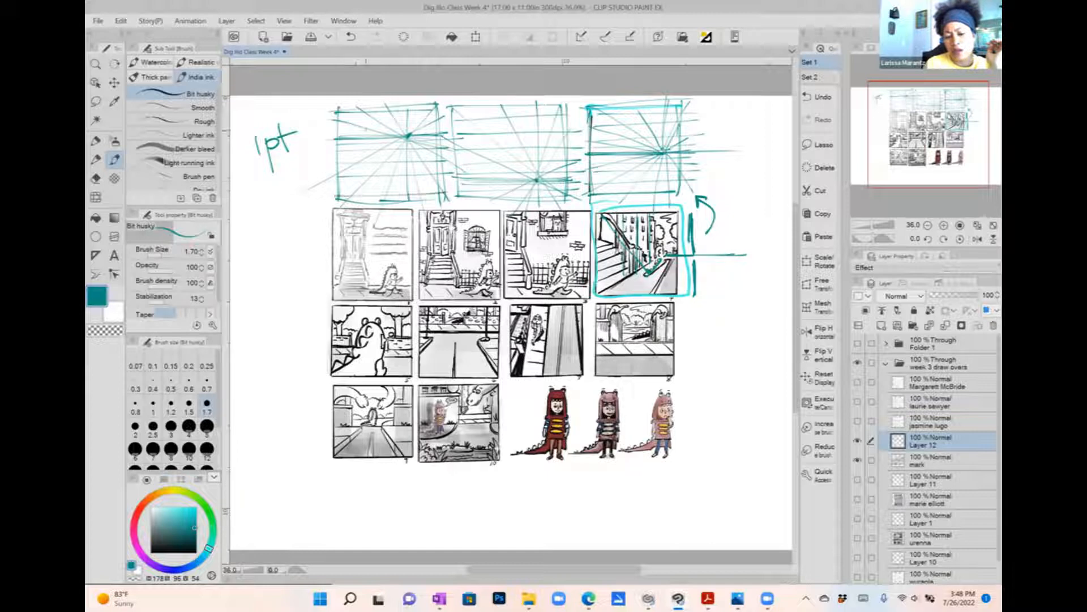
pyautogui.moveTo(335, 132)
pyautogui.mouseDown()
pyautogui.moveTo(440, 128)
pyautogui.moveTo(440, 114)
pyautogui.mouseUp()
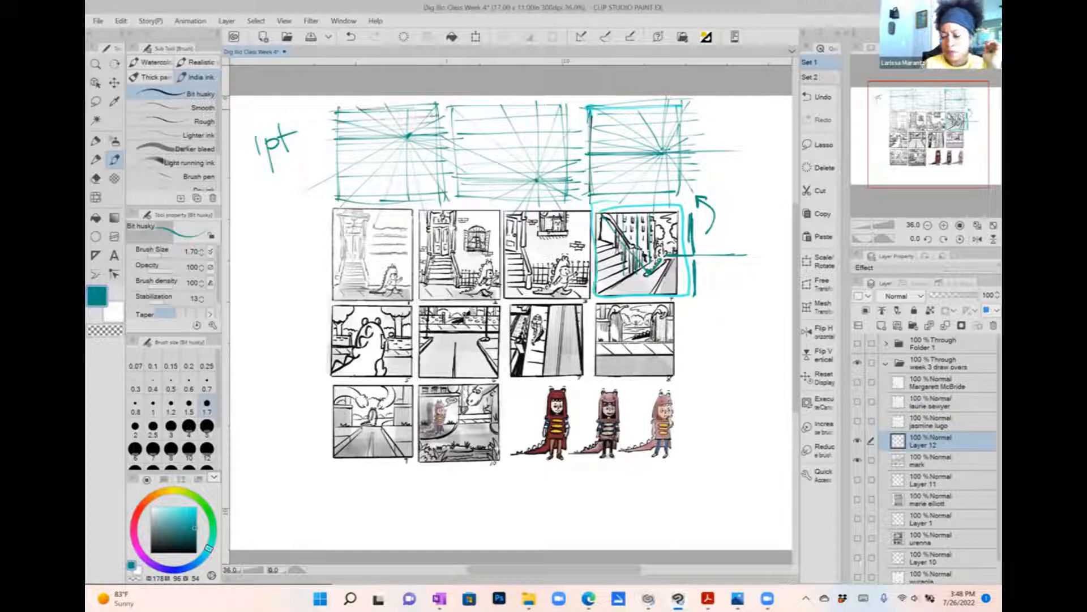
# Step: Add a new layer and paint a small dark teal costumed-figure silhouette with a tail over the right frame's vanishing point
pyautogui.click(881, 325)
pyautogui.click(198, 530)
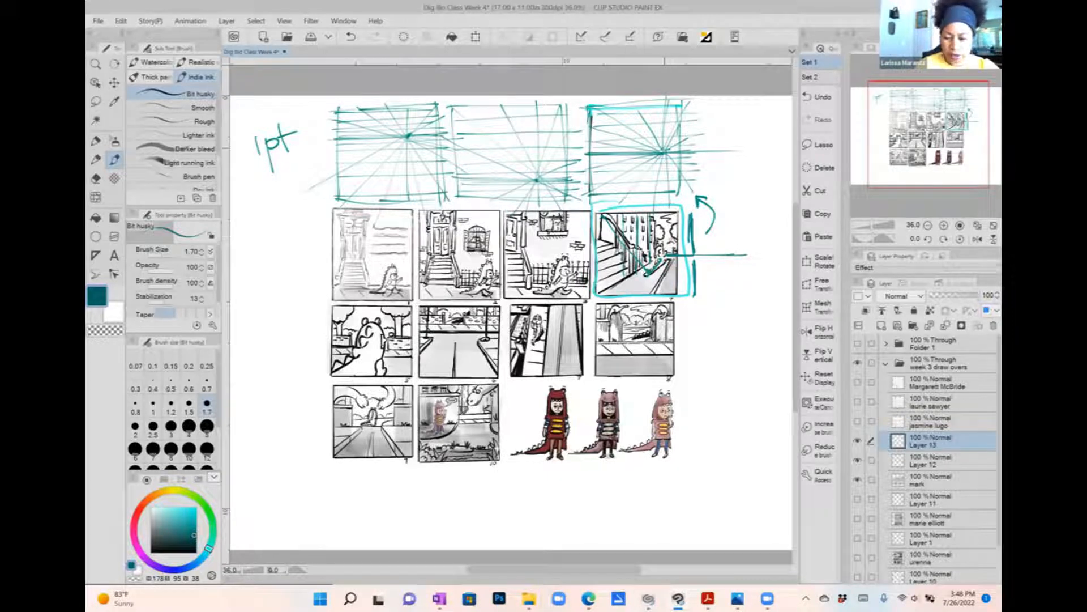
pyautogui.click(662, 146)
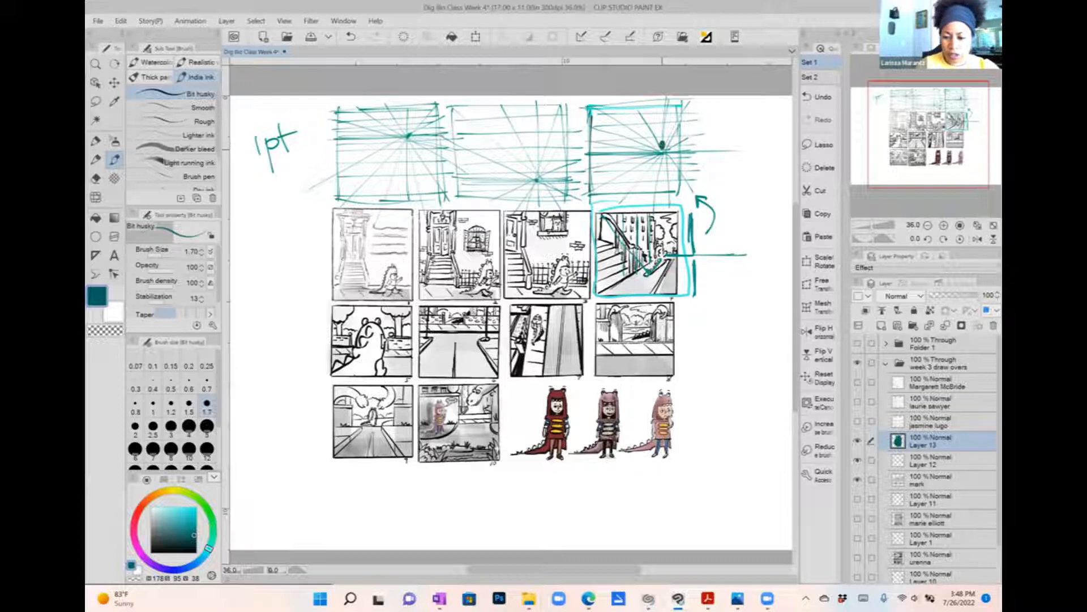
pyautogui.moveTo(661, 146); pyautogui.dragTo(654, 169)
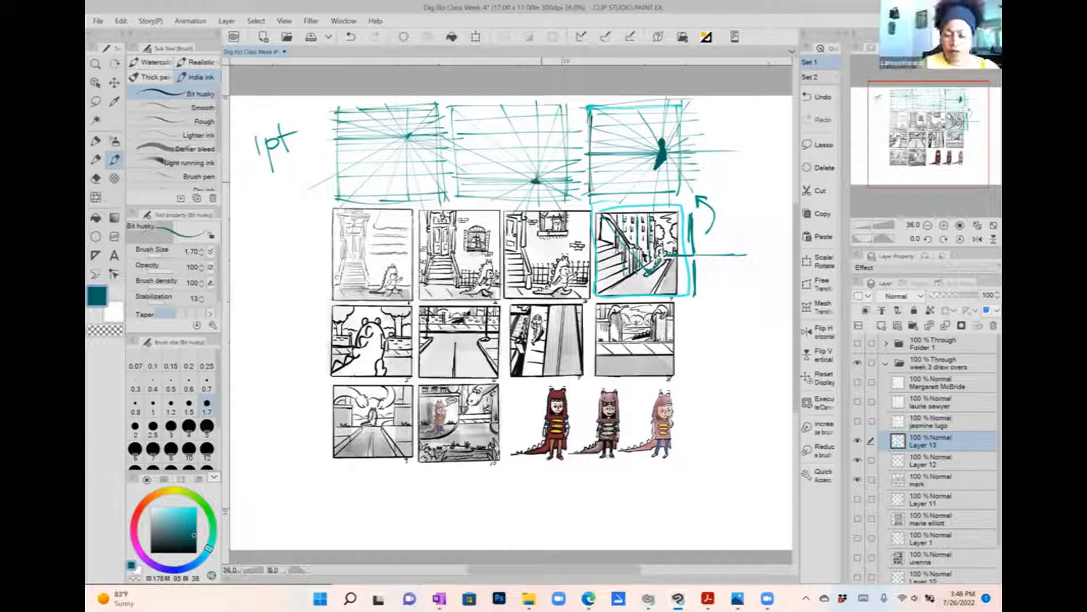
# Step: Paint matching eared silhouettes with tails over the middle and left frames' vanishing points, and touch up the right figure's head
pyautogui.moveTo(537, 175)
pyautogui.mouseDown()
pyautogui.moveTo(538, 157)
pyautogui.moveTo(525, 187)
pyautogui.moveTo(535, 184)
pyautogui.mouseUp()
pyautogui.moveTo(535, 184)
pyautogui.mouseDown()
pyautogui.moveTo(527, 187)
pyautogui.moveTo(539, 173)
pyautogui.mouseUp()
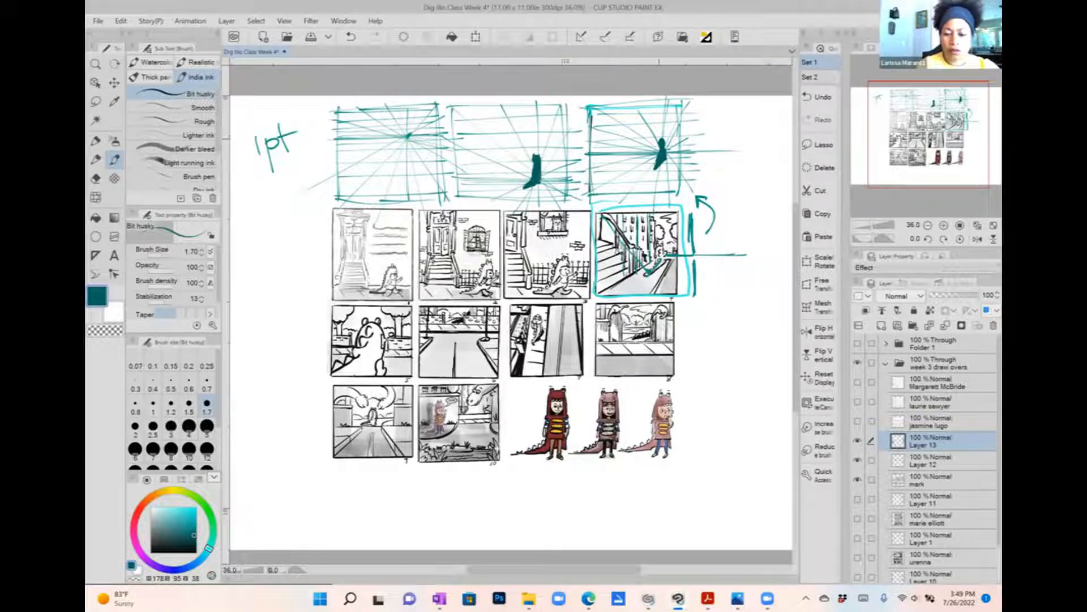
pyautogui.moveTo(658, 135); pyautogui.dragTo(660, 140)
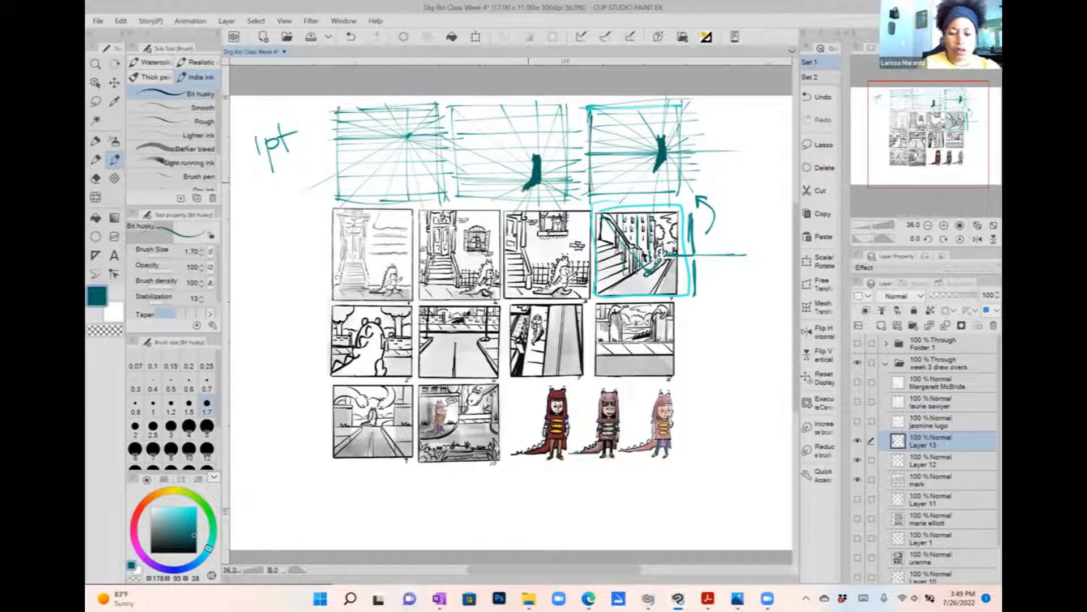
pyautogui.moveTo(404, 123)
pyautogui.mouseDown()
pyautogui.moveTo(413, 145)
pyautogui.moveTo(406, 122)
pyautogui.moveTo(397, 159)
pyautogui.moveTo(413, 131)
pyautogui.mouseUp()
pyautogui.hotkey('ctrl', 'z')
pyautogui.hotkey('ctrl', 'z')
pyautogui.hotkey('ctrl', 'z')
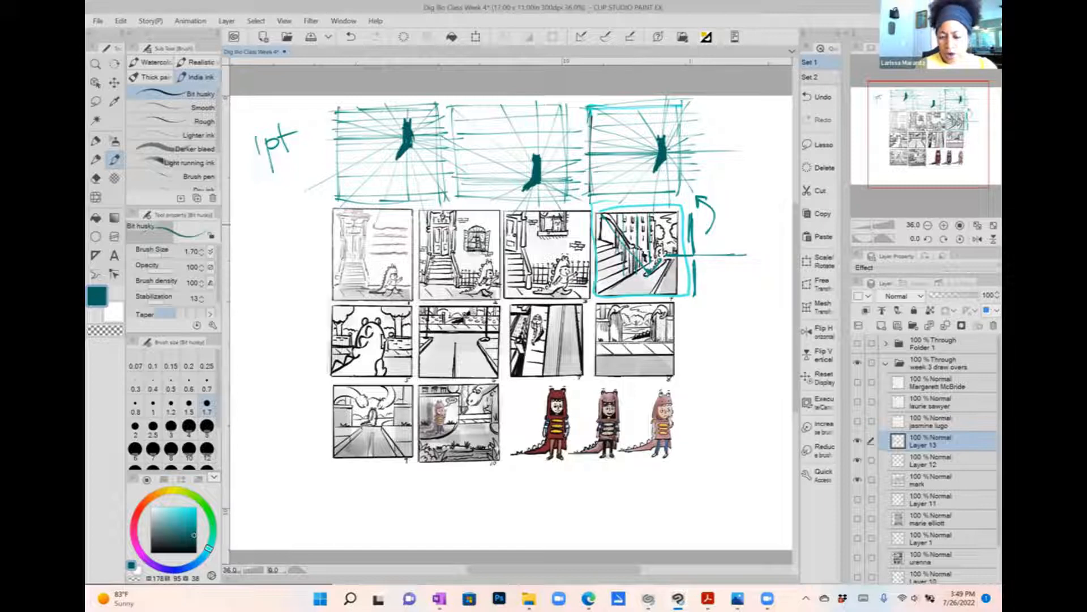
# Step: Sketch a rectangular frame beside the coloured dinosaur-costume characters and draw a side-view staircase rising diagonally inside it
pyautogui.moveTo(690, 225); pyautogui.dragTo(636, 233)
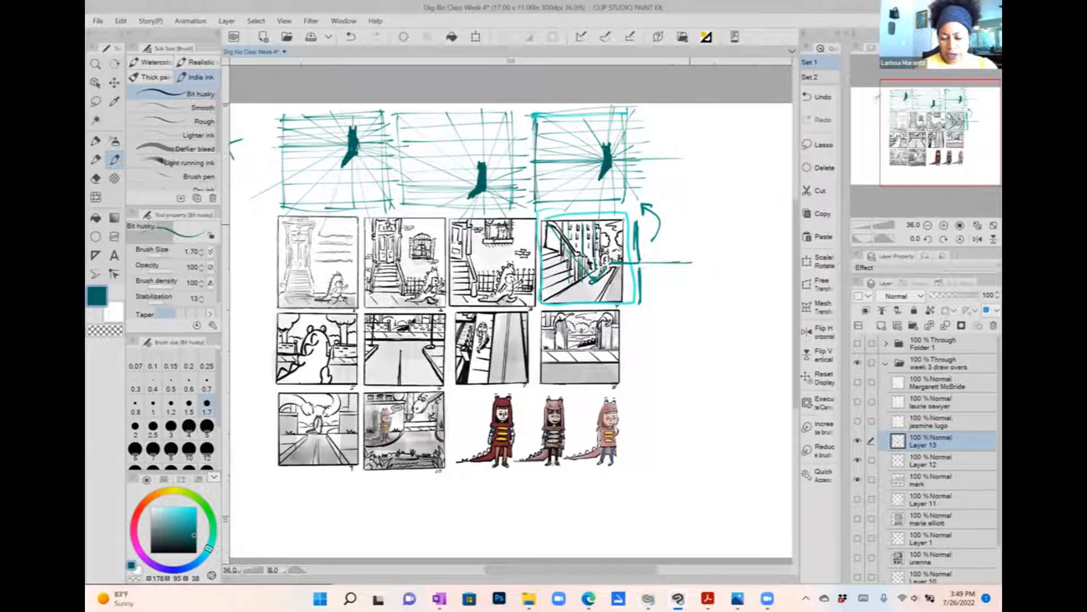
pyautogui.moveTo(622, 461); pyautogui.dragTo(731, 455)
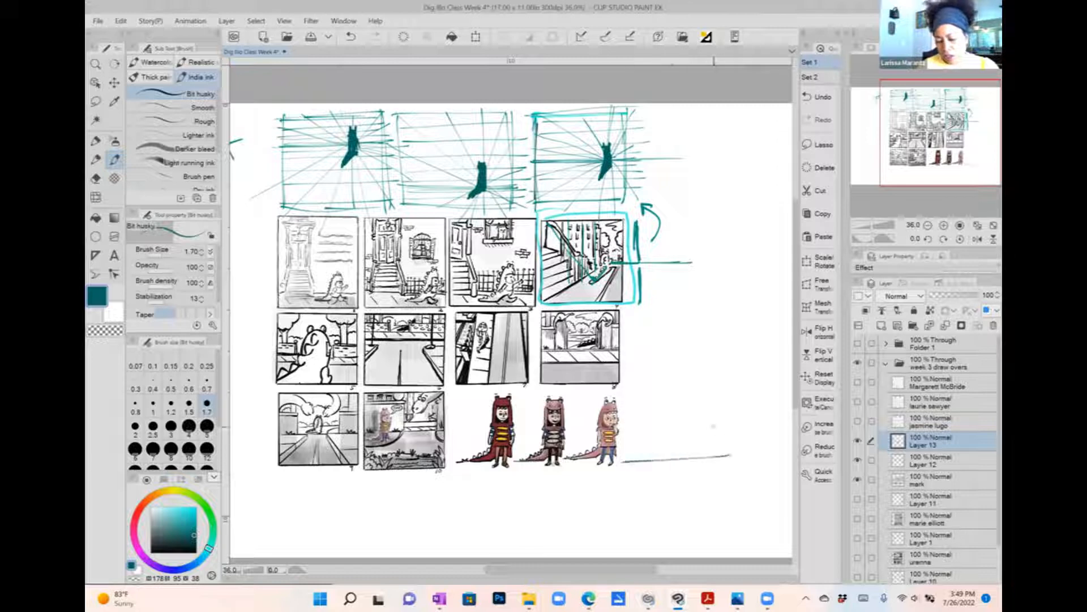
pyautogui.moveTo(631, 461)
pyautogui.mouseDown()
pyautogui.moveTo(632, 392)
pyautogui.moveTo(728, 390)
pyautogui.mouseUp()
pyautogui.moveTo(632, 450)
pyautogui.mouseDown()
pyautogui.moveTo(650, 451)
pyautogui.moveTo(663, 421)
pyautogui.moveTo(697, 407)
pyautogui.mouseUp()
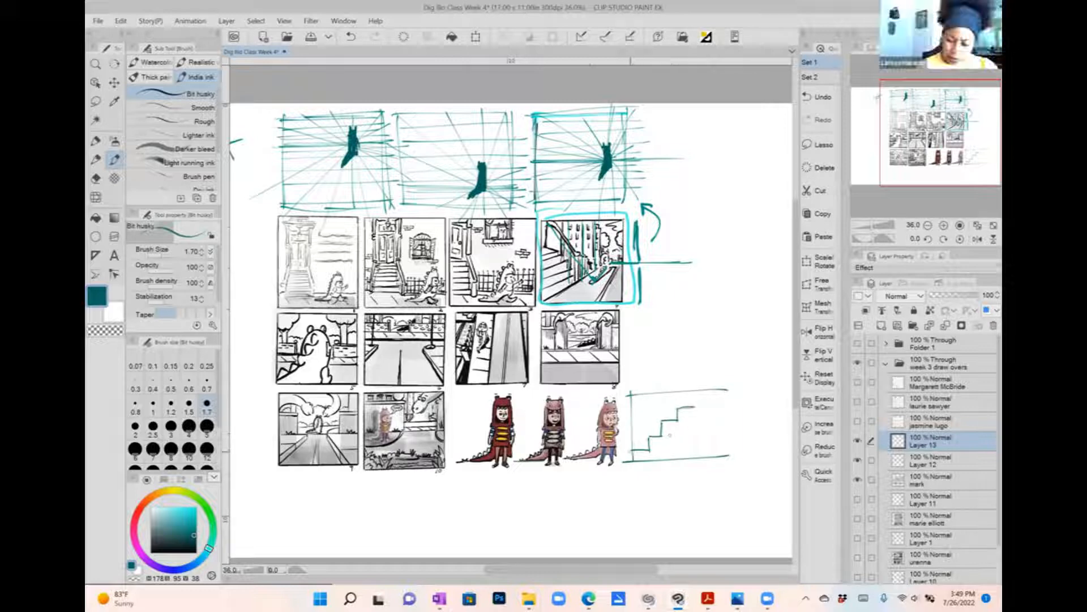
pyautogui.moveTo(639, 450); pyautogui.dragTo(708, 391)
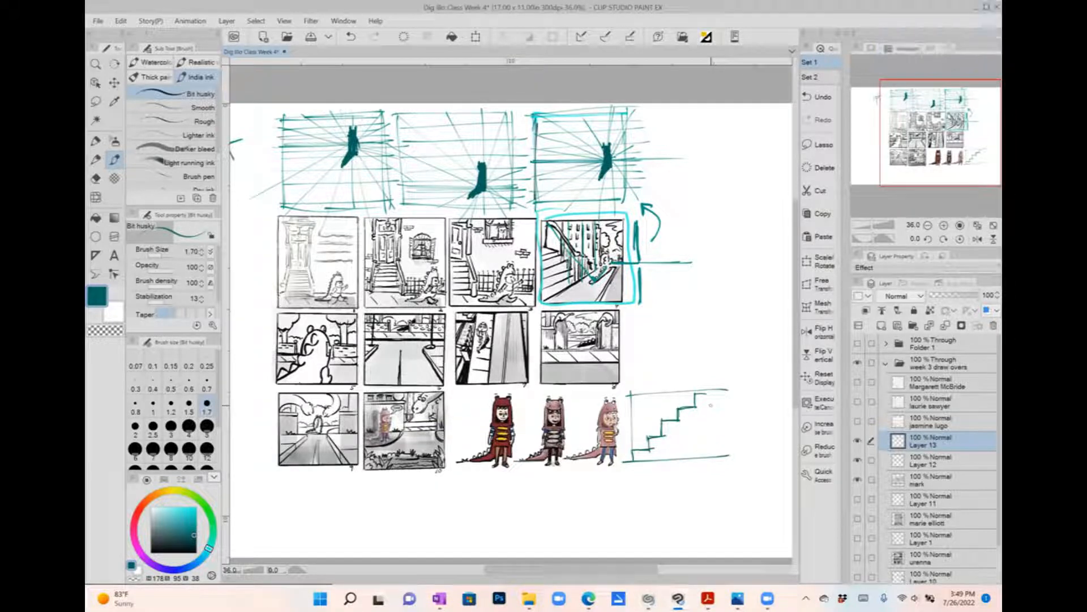
# Step: Draw a diagonal perspective line from the right frame's silhouette down toward the frame's lower-left corner
pyautogui.scroll(10, 527, 300)
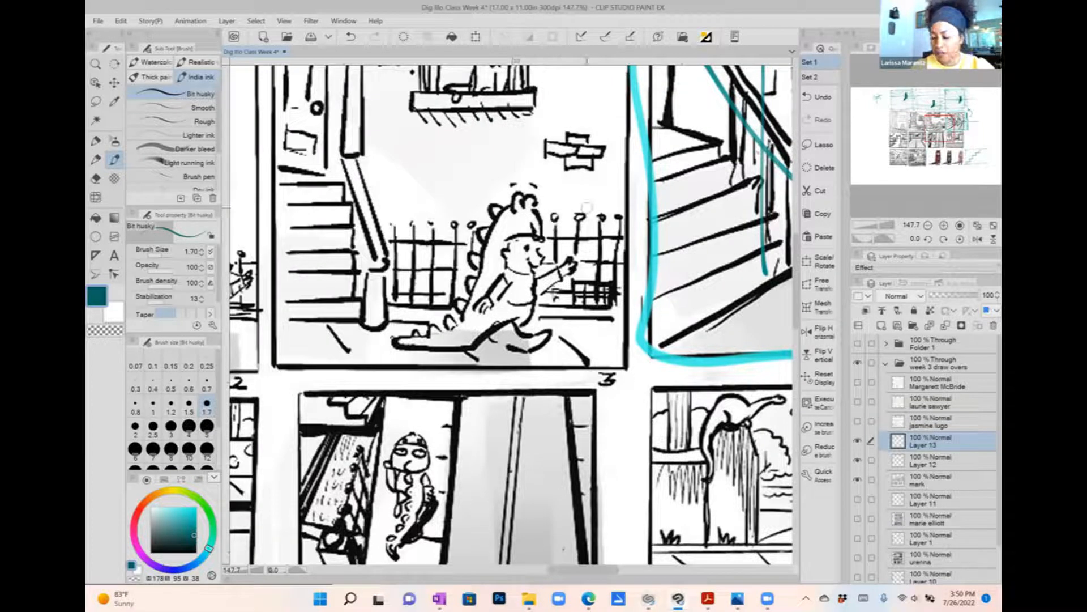
pyautogui.scroll(-3, 587, 208)
pyautogui.scroll(5, 511, 314)
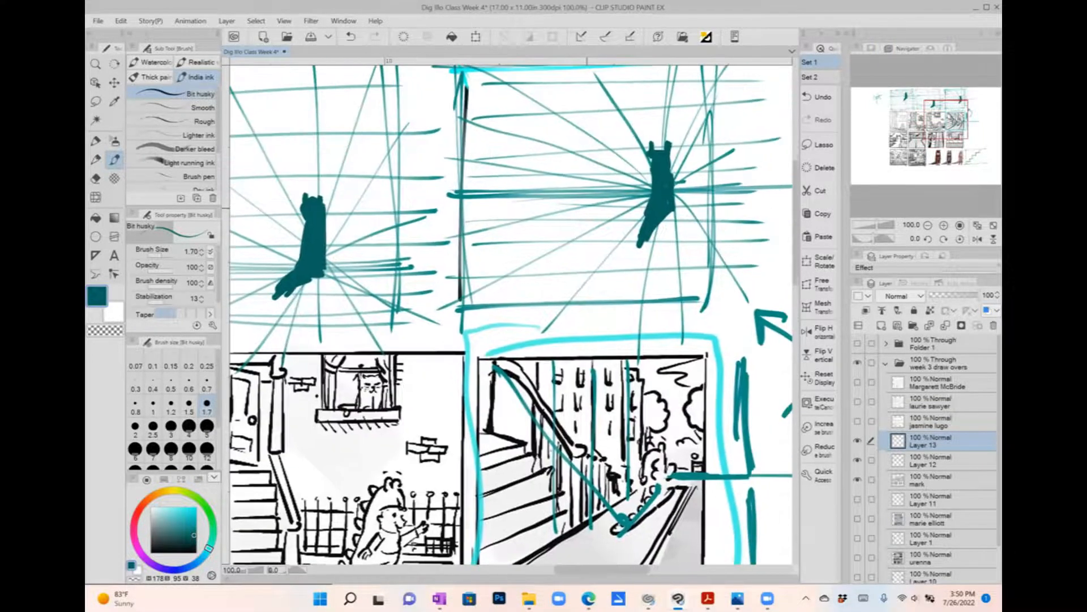
pyautogui.moveTo(587, 208); pyautogui.dragTo(578, 239)
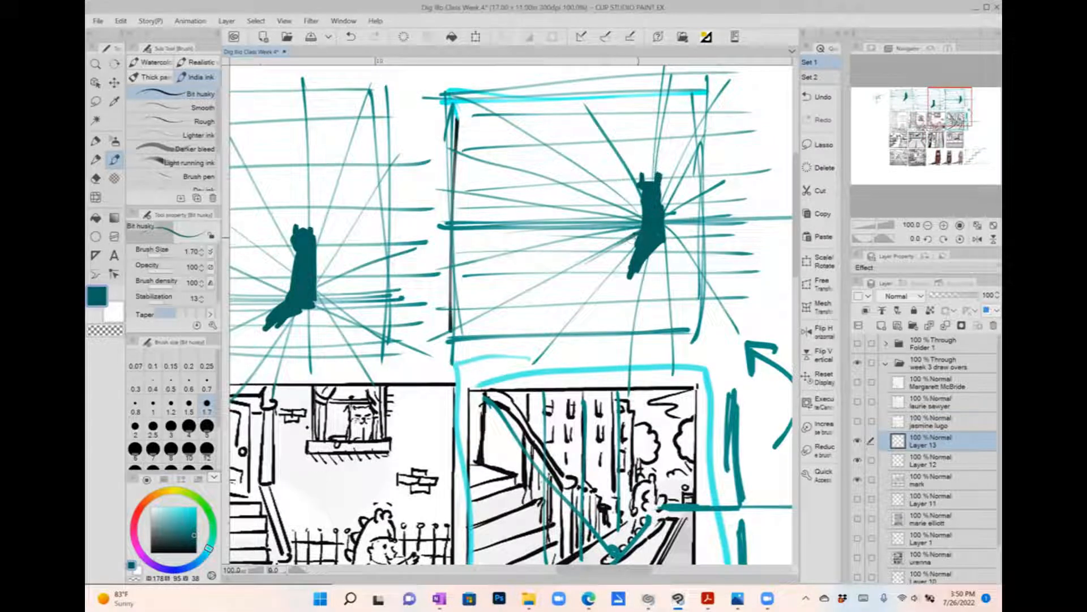
pyautogui.moveTo(638, 236); pyautogui.dragTo(482, 312)
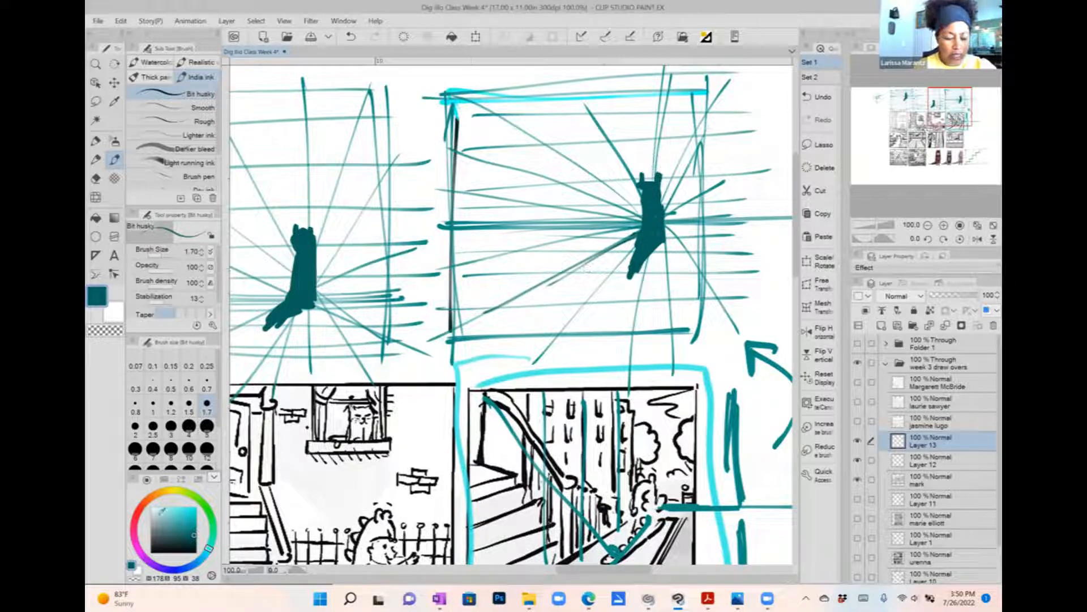
# Step: Switch the drawing colour to orange, then draw a short horizontal line across the right frame's silhouette and two upright lines left of it
pyautogui.click(161, 513)
pyautogui.click(146, 501)
pyautogui.click(195, 508)
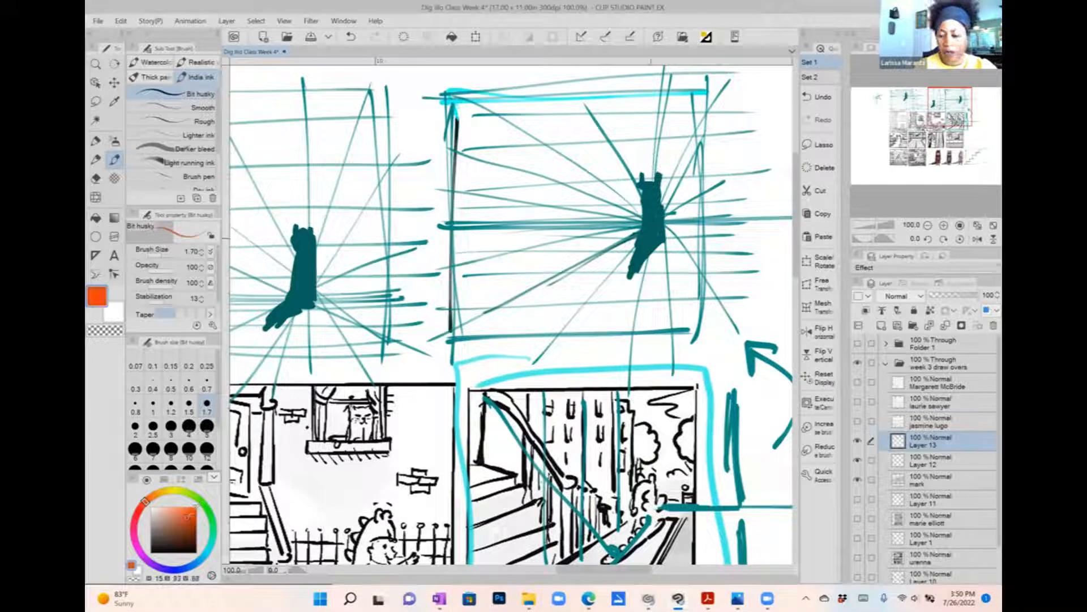
pyautogui.moveTo(651, 238)
pyautogui.mouseDown()
pyautogui.moveTo(673, 238)
pyautogui.moveTo(630, 238)
pyautogui.mouseUp()
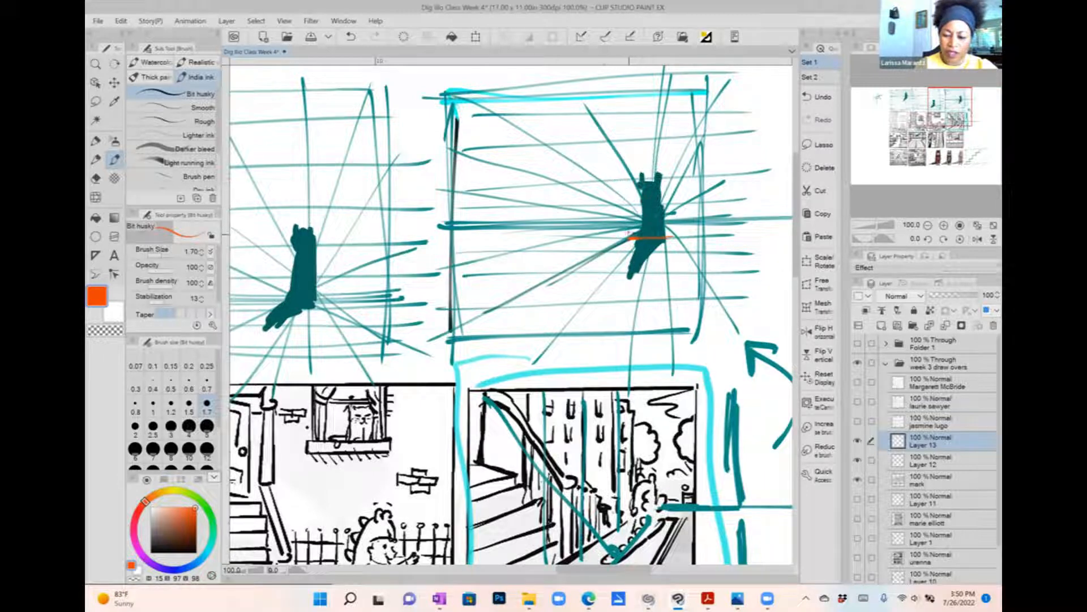
pyautogui.moveTo(627, 233); pyautogui.dragTo(626, 186)
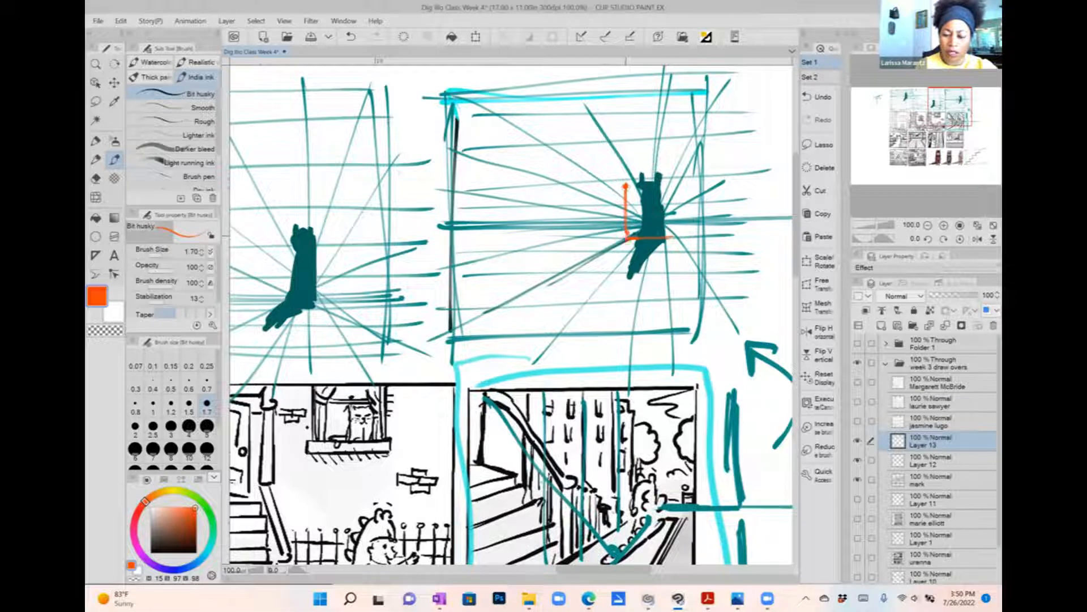
pyautogui.moveTo(611, 238); pyautogui.dragTo(603, 184)
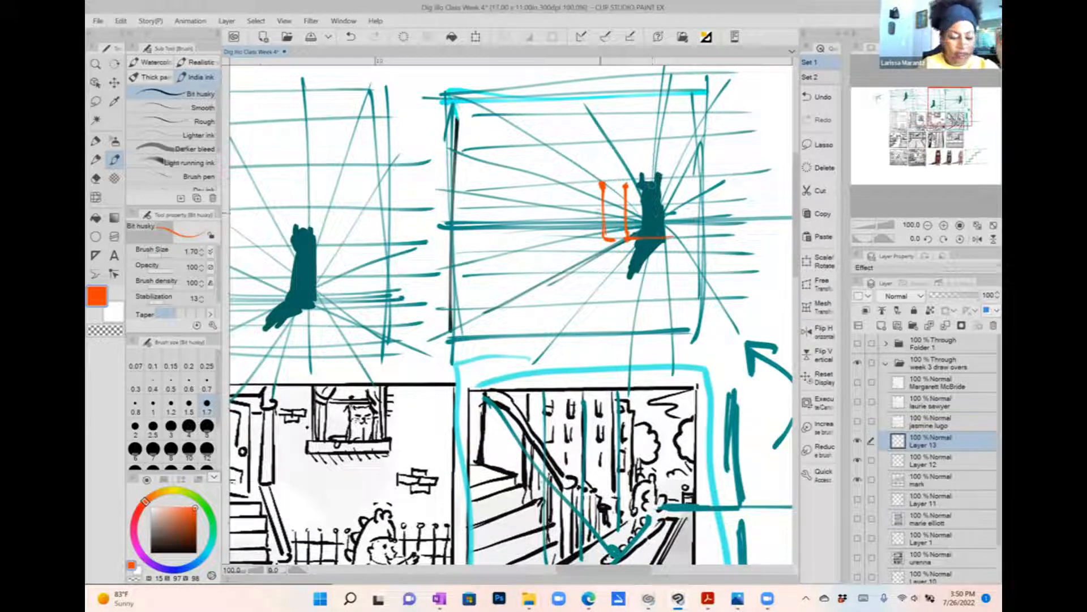
# Step: Trace the upper and lower perspective guides and one fence post left of the silhouette in dark green in the panel above frame 4
pyautogui.click(194, 534)
pyautogui.click(213, 537)
pyautogui.click(192, 532)
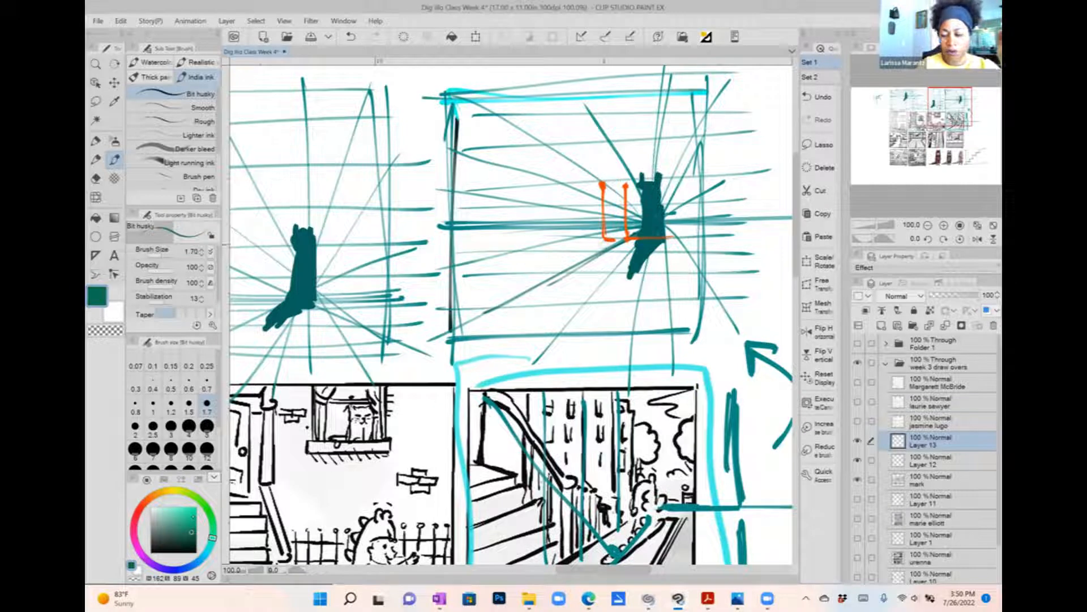
pyautogui.moveTo(617, 232); pyautogui.dragTo(464, 296)
pyautogui.moveTo(603, 186); pyautogui.dragTo(607, 241)
pyautogui.moveTo(604, 205)
pyautogui.mouseDown()
pyautogui.moveTo(602, 186)
pyautogui.moveTo(478, 105)
pyautogui.mouseUp()
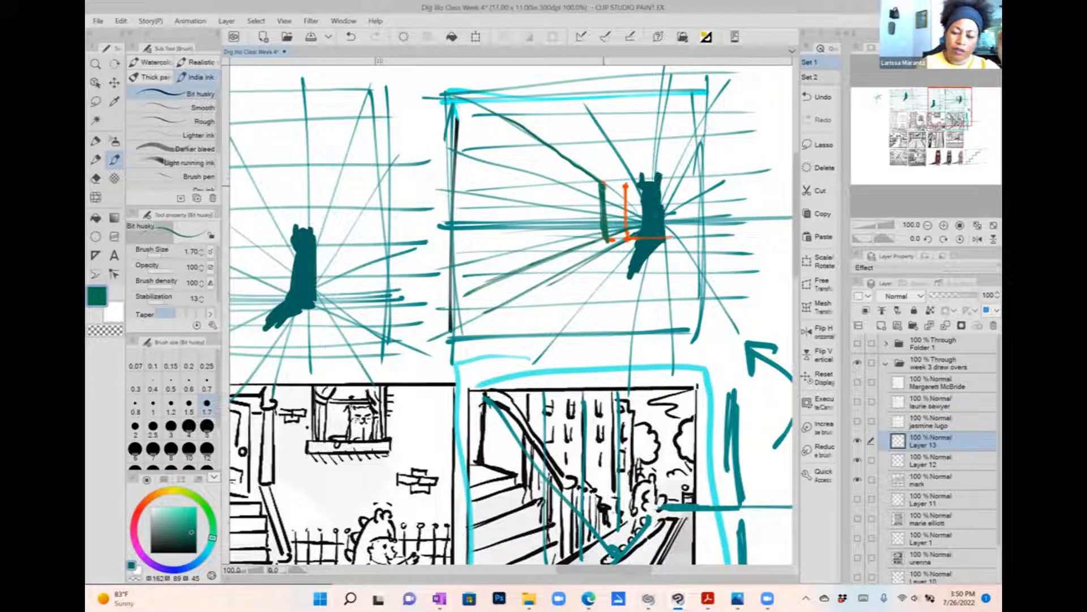
# Step: Go over that post in orange and draw progressively taller fence posts along the perspective guides toward the panel's left edge
pyautogui.click(149, 497)
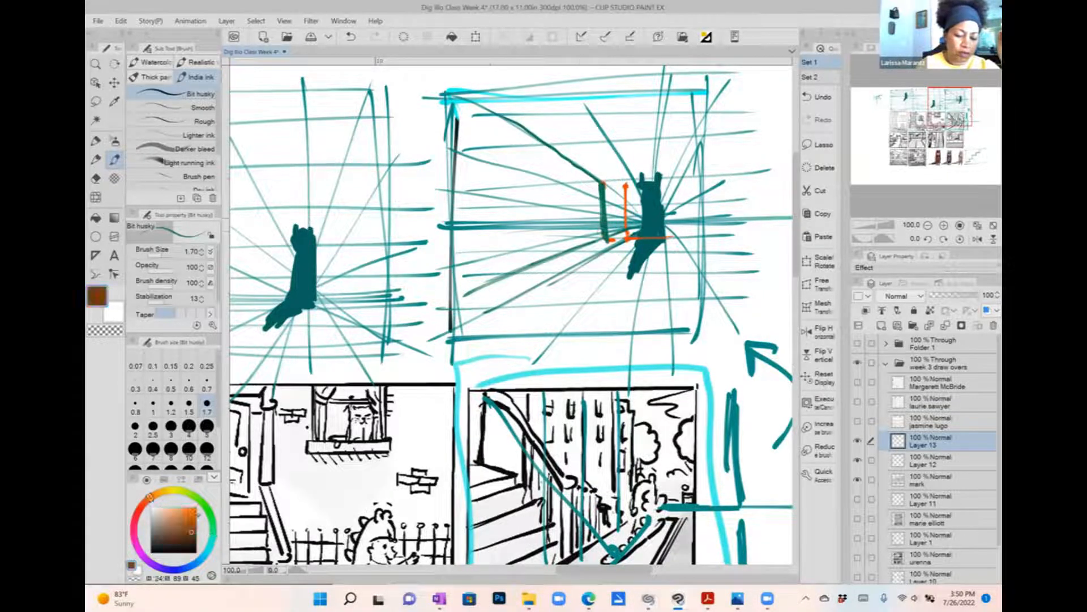
pyautogui.click(192, 516)
pyautogui.moveTo(601, 182); pyautogui.dragTo(606, 239)
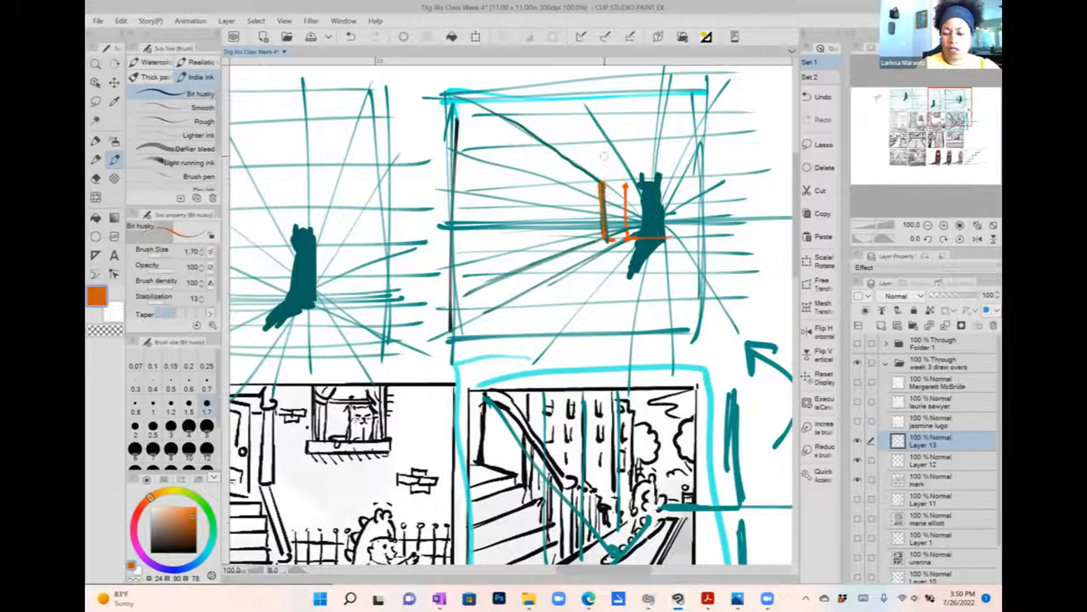
pyautogui.moveTo(587, 176); pyautogui.dragTo(590, 246)
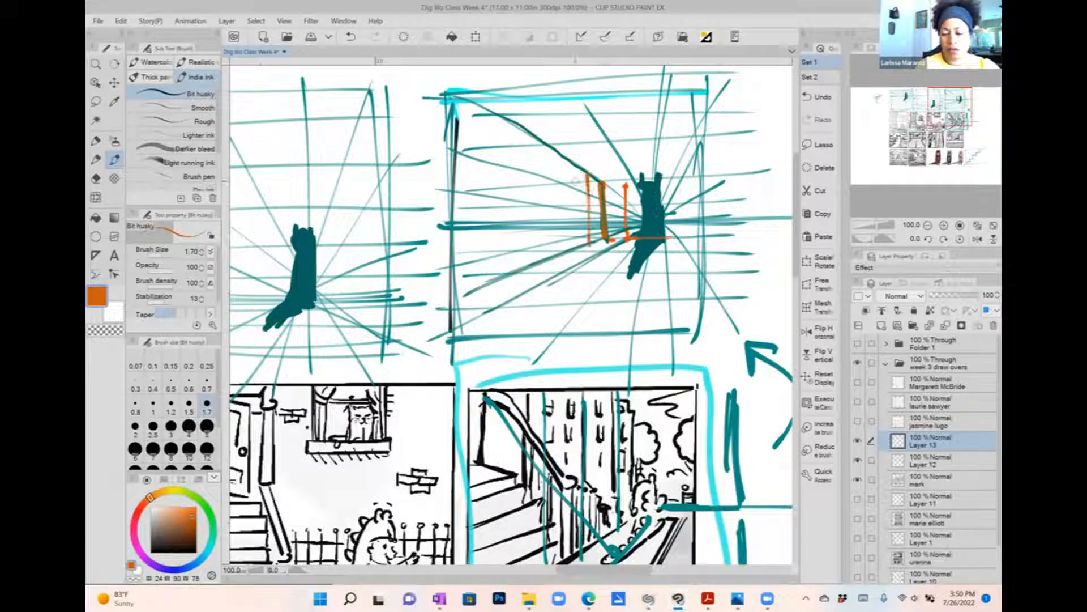
pyautogui.moveTo(571, 163); pyautogui.dragTo(572, 246)
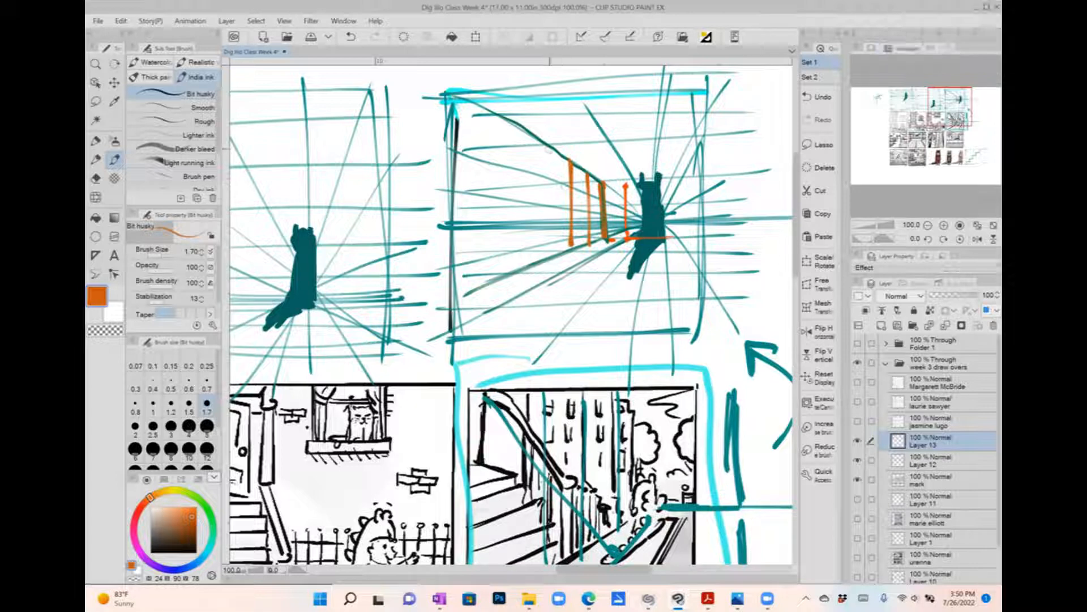
pyautogui.moveTo(548, 147); pyautogui.dragTo(549, 261)
pyautogui.moveTo(569, 161)
pyautogui.mouseDown()
pyautogui.moveTo(572, 246)
pyautogui.moveTo(589, 244)
pyautogui.mouseUp()
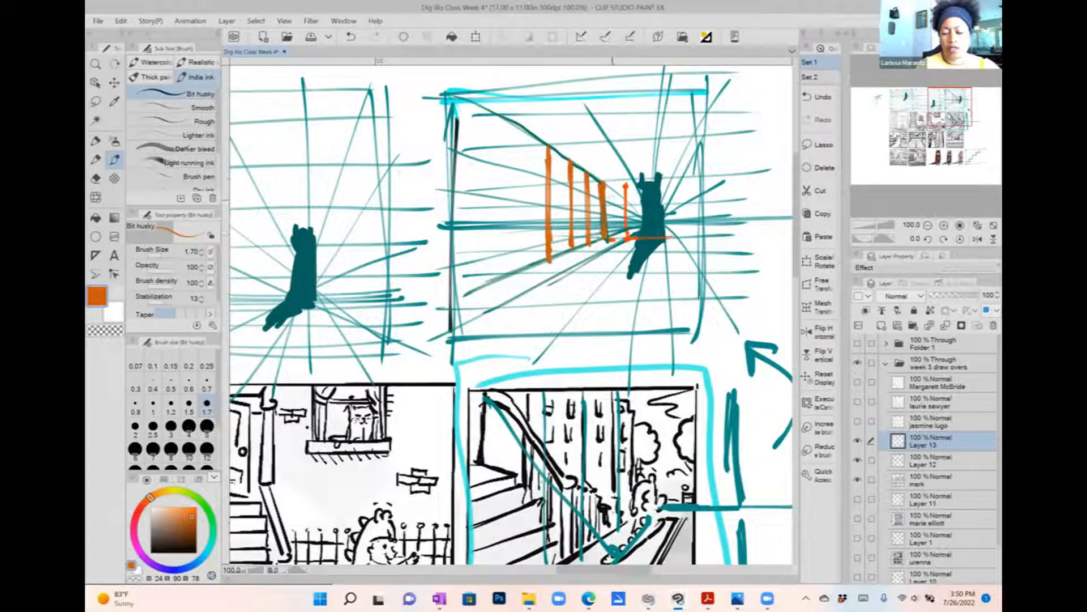
# Step: Complete the receding fence with short posts near the silhouette, round post caps and an upper rail
pyautogui.moveTo(611, 198); pyautogui.dragTo(612, 232)
pyautogui.moveTo(620, 193); pyautogui.dragTo(619, 223)
pyautogui.moveTo(547, 137); pyautogui.dragTo(602, 183)
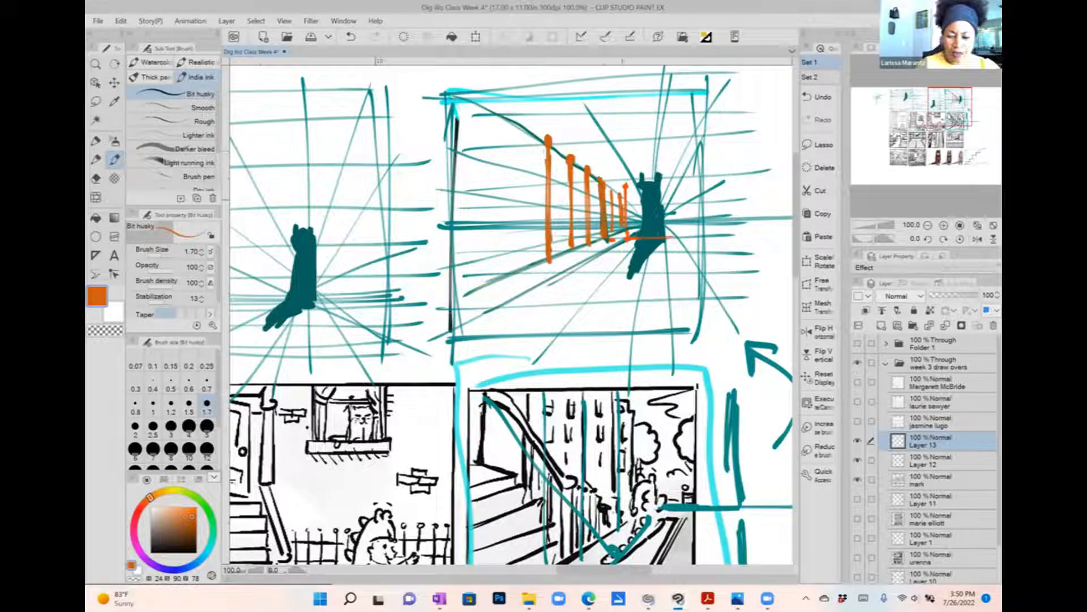
pyautogui.moveTo(577, 181)
pyautogui.mouseDown()
pyautogui.moveTo(556, 171)
pyautogui.moveTo(610, 173)
pyautogui.moveTo(563, 169)
pyautogui.moveTo(515, 142)
pyautogui.mouseUp()
pyautogui.hotkey('ctrl', 'z')
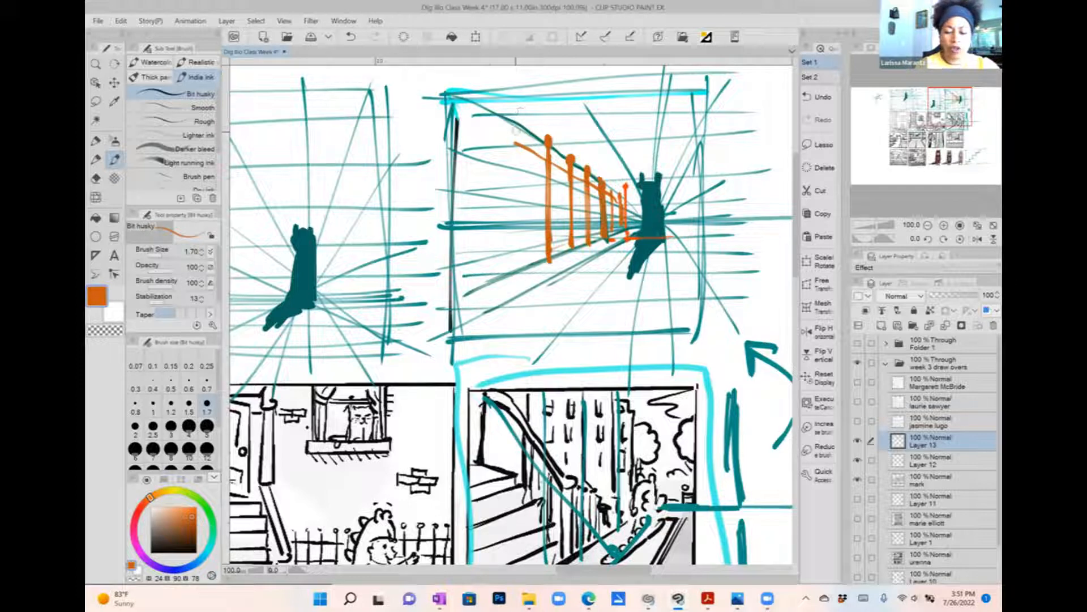
pyautogui.moveTo(505, 120)
pyautogui.mouseDown()
pyautogui.moveTo(510, 276)
pyautogui.moveTo(505, 121)
pyautogui.mouseUp()
pyautogui.click(505, 114)
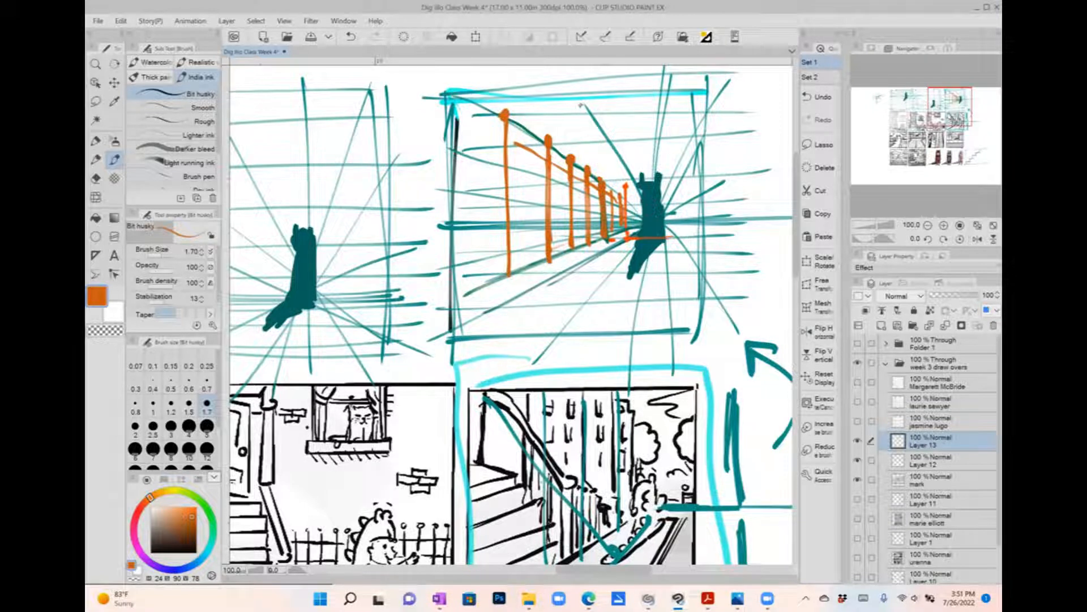
pyautogui.hotkey('ctrl', 'z')
pyautogui.hotkey('ctrl', 'z')
pyautogui.hotkey('ctrl', 'z')
# Step: Replace the nearest fence post with one slightly farther left, then add a converging lower rail and rough marks along the fence base
pyautogui.moveTo(547, 136); pyautogui.dragTo(548, 260)
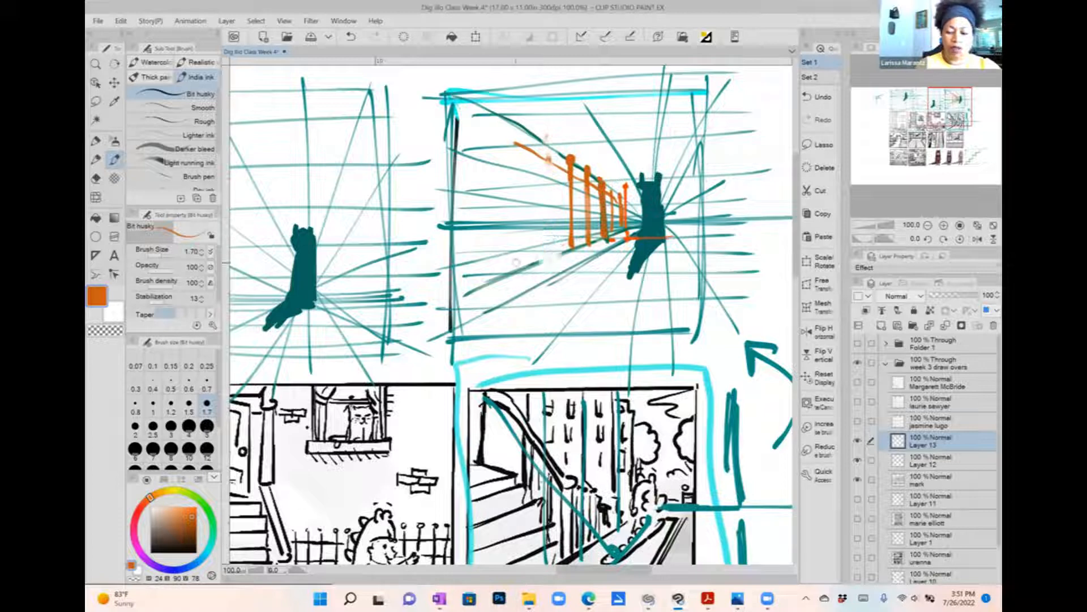
pyautogui.moveTo(539, 136)
pyautogui.mouseDown()
pyautogui.moveTo(541, 245)
pyautogui.moveTo(538, 132)
pyautogui.mouseUp()
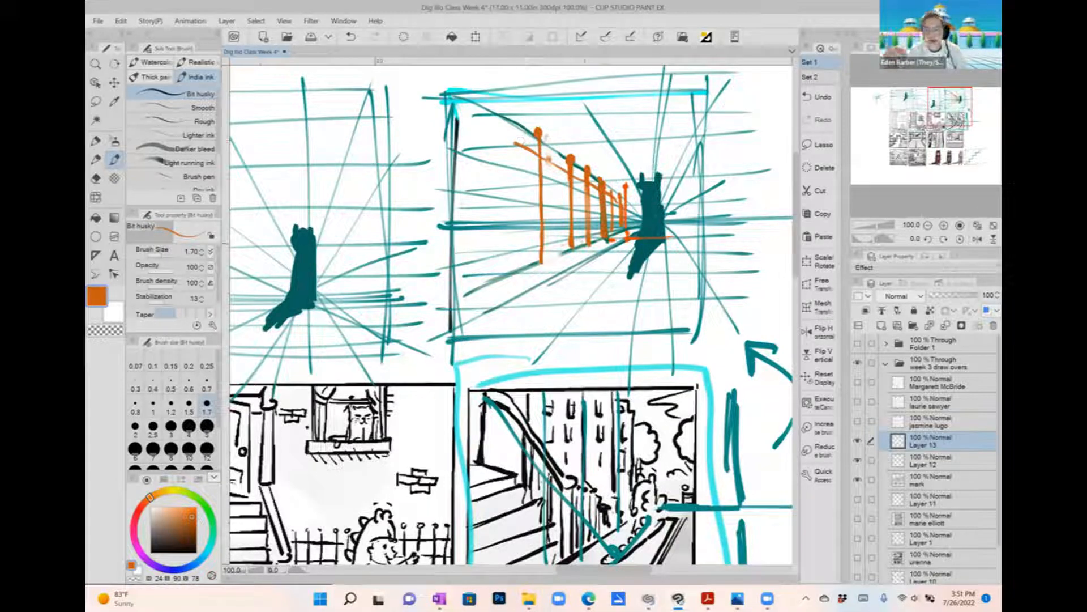
pyautogui.moveTo(506, 243)
pyautogui.mouseDown()
pyautogui.moveTo(589, 229)
pyautogui.moveTo(601, 197)
pyautogui.moveTo(523, 166)
pyautogui.mouseUp()
pyautogui.moveTo(625, 205)
pyautogui.mouseDown()
pyautogui.moveTo(527, 169)
pyautogui.moveTo(543, 253)
pyautogui.moveTo(589, 243)
pyautogui.moveTo(568, 227)
pyautogui.moveTo(595, 218)
pyautogui.mouseUp()
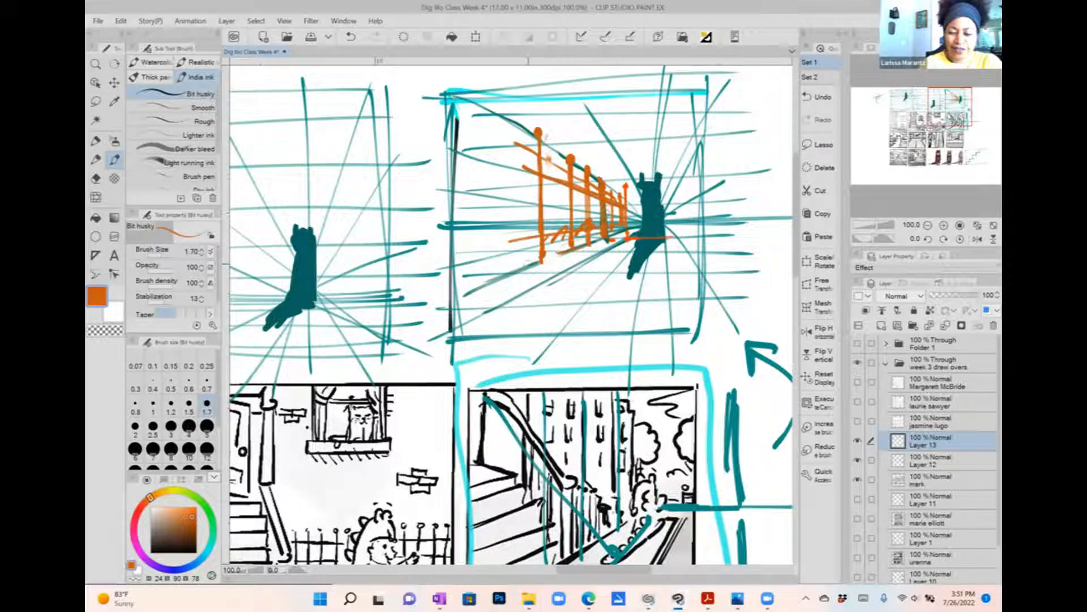
# Step: Sketch the staircase's stepped profile and tread lines rising from the nearest fence post to the panel's left edge
pyautogui.moveTo(530, 261); pyautogui.dragTo(457, 295)
pyautogui.moveTo(529, 265)
pyautogui.mouseDown()
pyautogui.moveTo(528, 242)
pyautogui.moveTo(474, 254)
pyautogui.moveTo(523, 243)
pyautogui.moveTo(493, 240)
pyautogui.moveTo(501, 217)
pyautogui.moveTo(453, 208)
pyautogui.mouseUp()
pyautogui.moveTo(498, 240)
pyautogui.mouseDown()
pyautogui.moveTo(455, 242)
pyautogui.moveTo(486, 183)
pyautogui.mouseUp()
pyautogui.moveTo(484, 184); pyautogui.dragTo(445, 183)
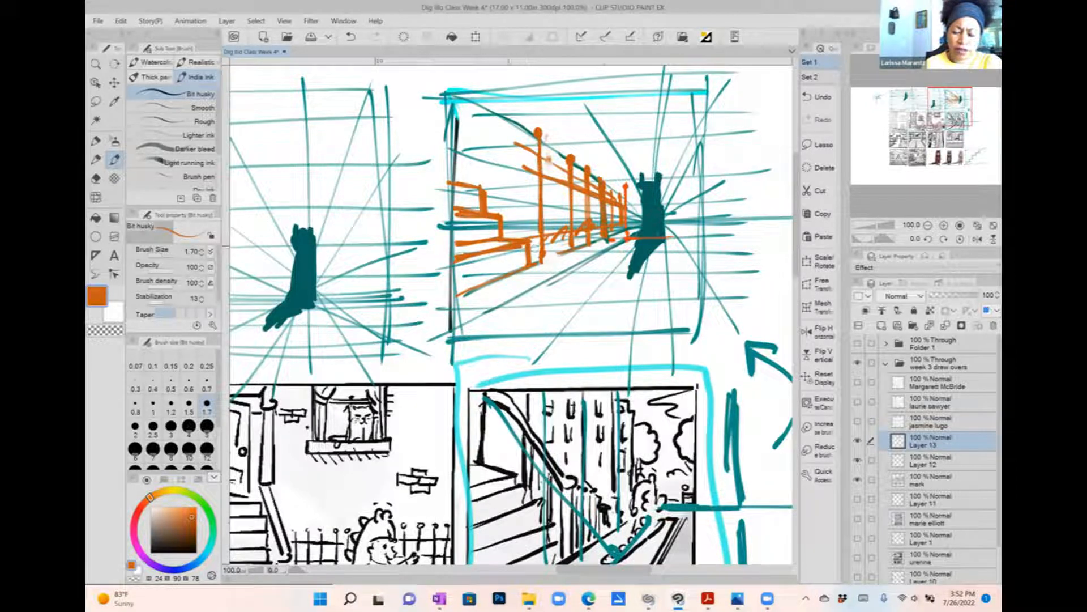
pyautogui.moveTo(526, 264)
pyautogui.mouseDown()
pyautogui.moveTo(455, 294)
pyautogui.moveTo(516, 266)
pyautogui.mouseUp()
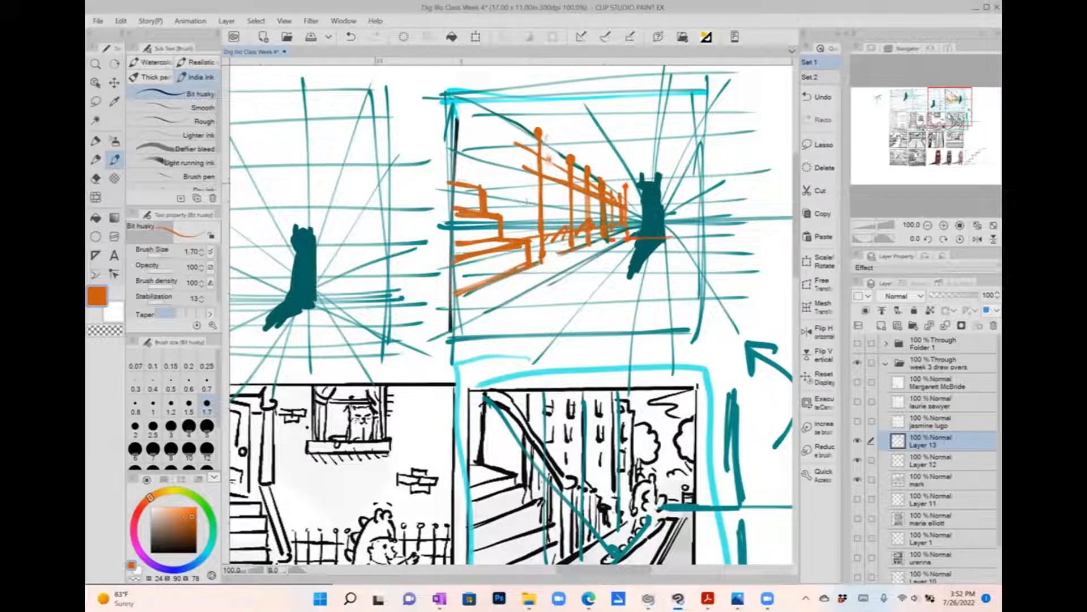
pyautogui.moveTo(463, 182)
pyautogui.mouseDown()
pyautogui.moveTo(463, 160)
pyautogui.moveTo(511, 174)
pyautogui.mouseUp()
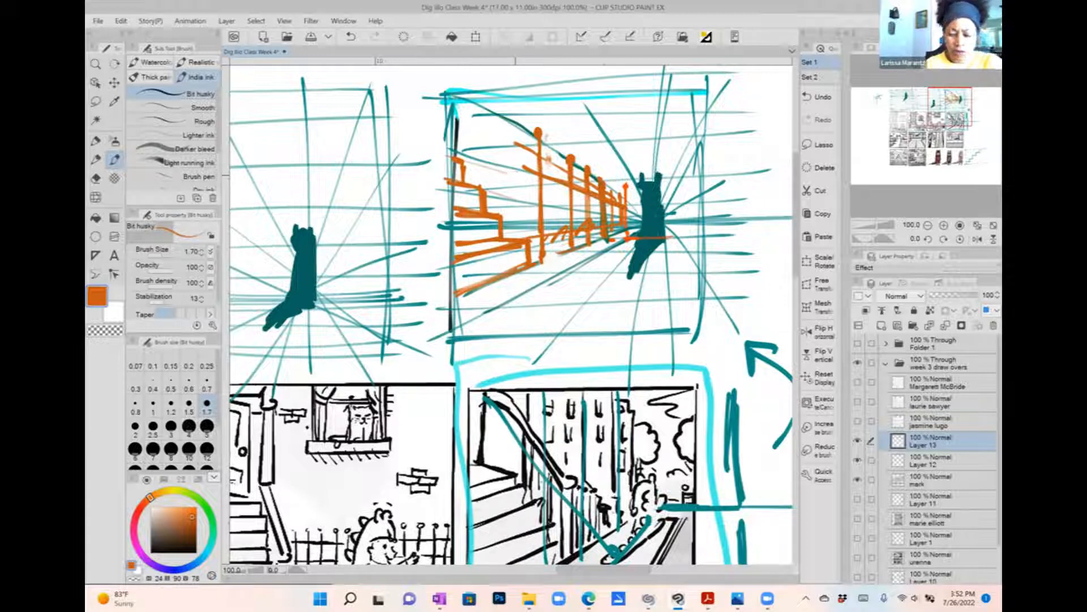
# Step: Draw the stair balusters and a thick sloping handrail ending in a round knob above the steps
pyautogui.moveTo(518, 234); pyautogui.dragTo(515, 136)
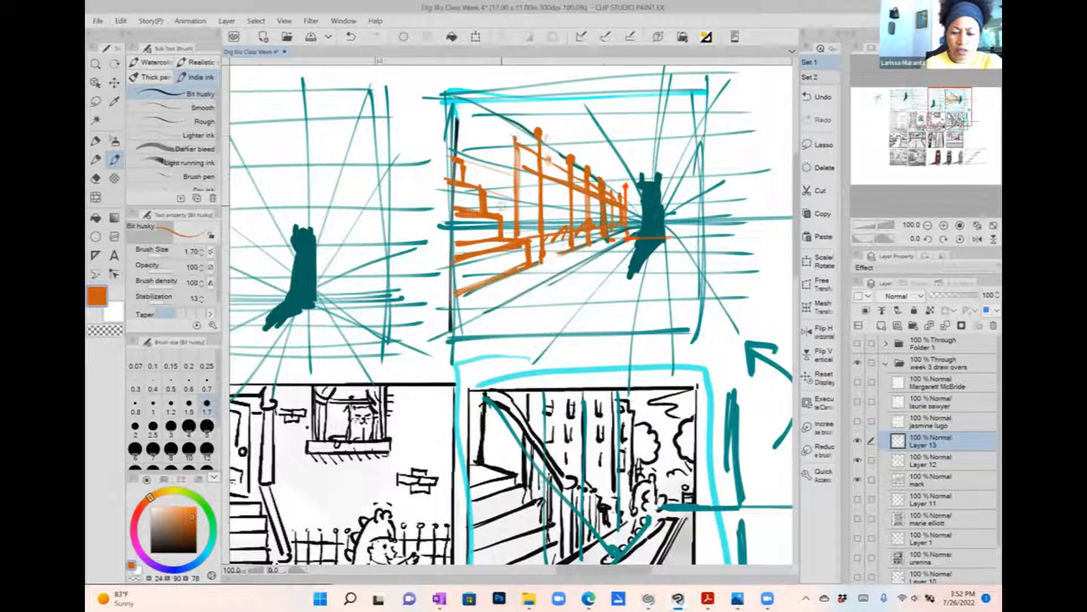
pyautogui.moveTo(494, 213)
pyautogui.mouseDown()
pyautogui.moveTo(492, 121)
pyautogui.moveTo(484, 147)
pyautogui.mouseUp()
pyautogui.moveTo(477, 187); pyautogui.dragTo(471, 103)
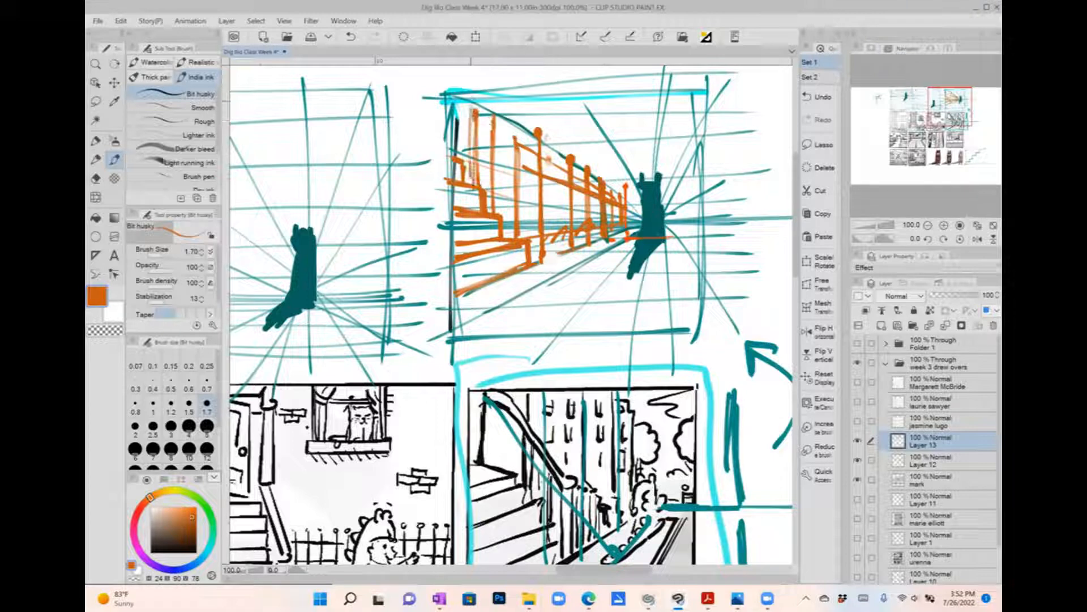
pyautogui.moveTo(459, 157)
pyautogui.mouseDown()
pyautogui.moveTo(458, 96)
pyautogui.moveTo(525, 142)
pyautogui.mouseUp()
pyautogui.moveTo(478, 101); pyautogui.dragTo(532, 148)
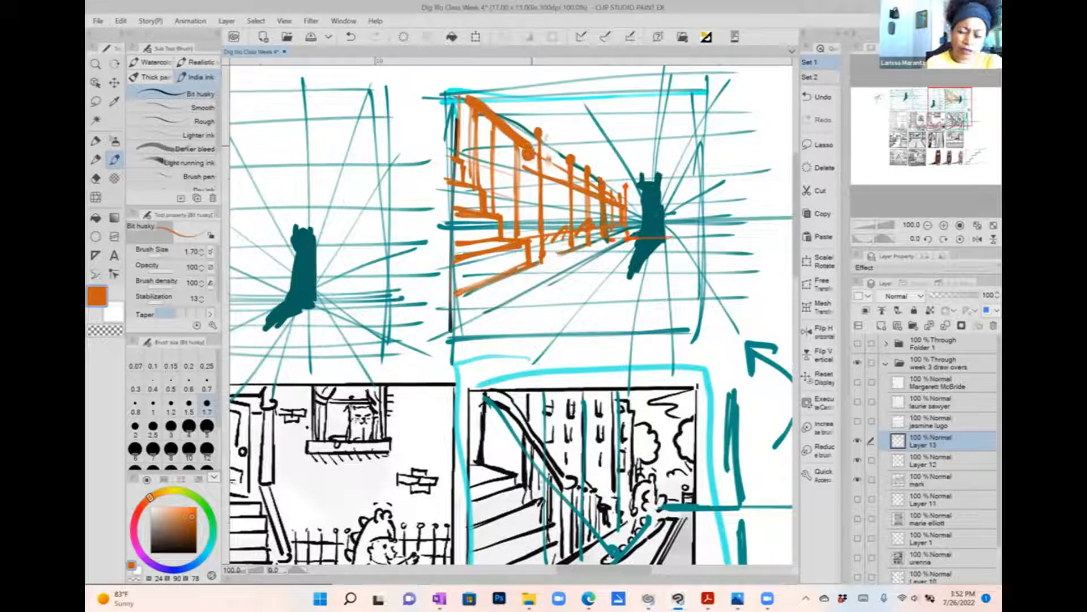
# Step: Sketch vertical building lines behind the fence and a short ground line beside the silhouette
pyautogui.scroll(-2, 616, 228)
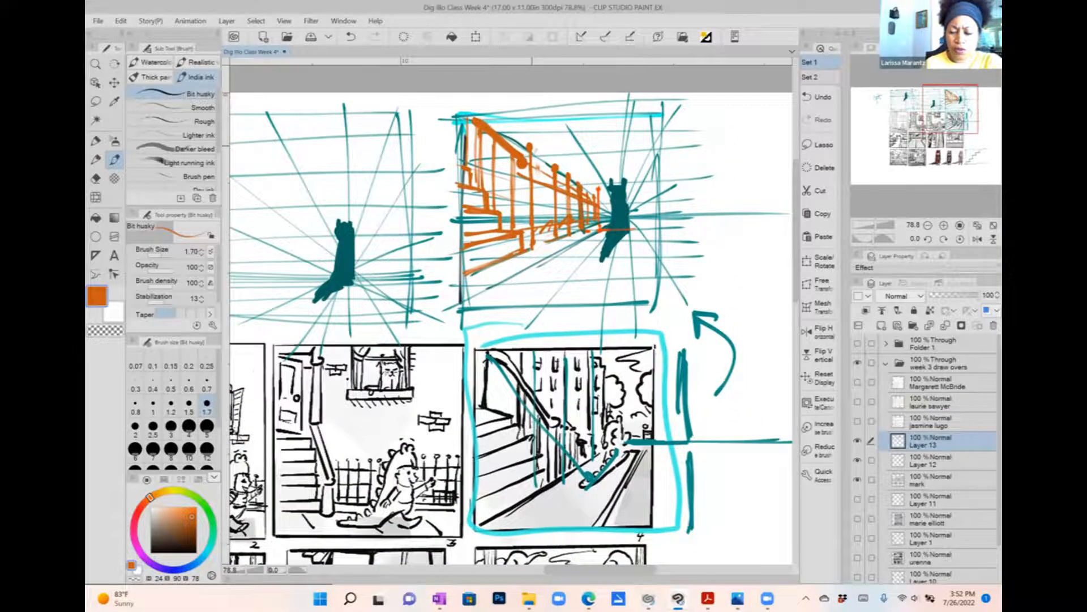
pyautogui.moveTo(539, 118)
pyautogui.mouseDown()
pyautogui.moveTo(539, 153)
pyautogui.moveTo(569, 173)
pyautogui.mouseUp()
pyautogui.moveTo(579, 132); pyautogui.dragTo(596, 199)
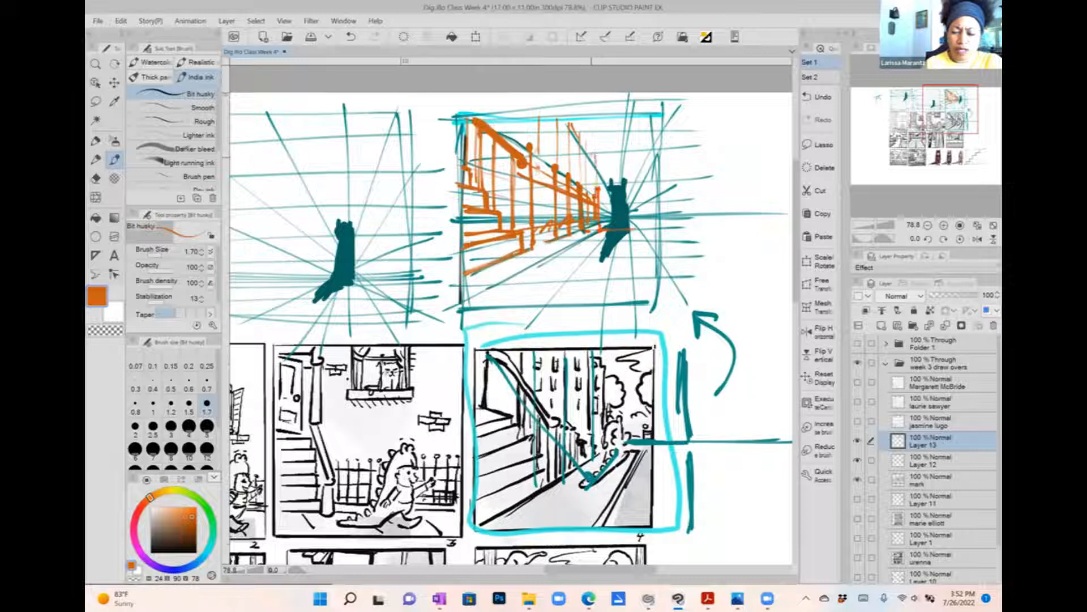
pyautogui.moveTo(594, 159); pyautogui.dragTo(601, 214)
pyautogui.moveTo(593, 163)
pyautogui.mouseDown()
pyautogui.moveTo(603, 216)
pyautogui.moveTo(655, 219)
pyautogui.mouseUp()
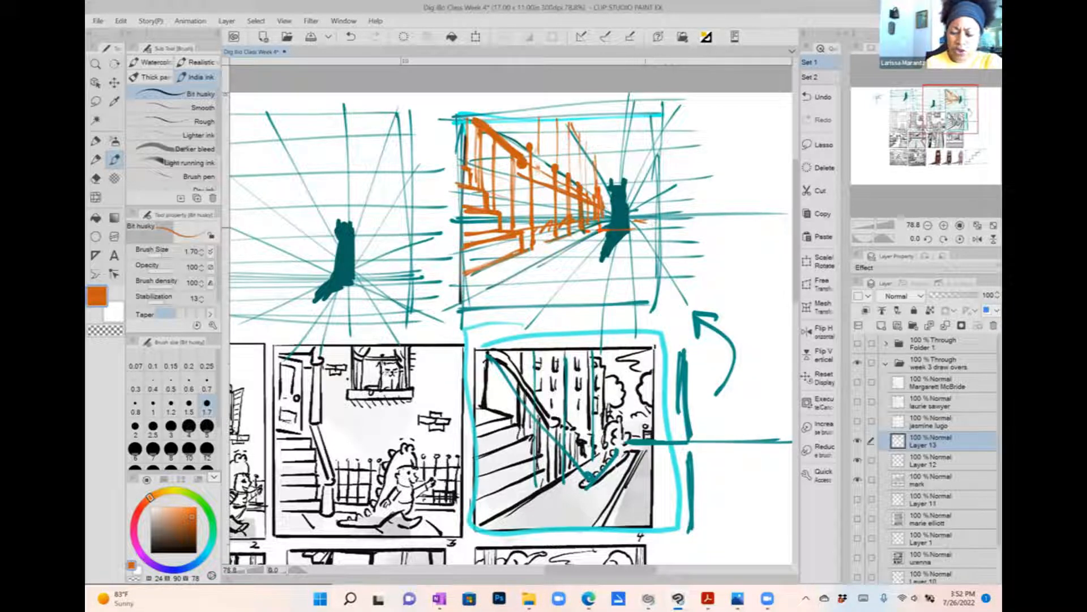
# Step: Rough in background shapes on the silhouette's right side and add curved strokes above the far end of the fence
pyautogui.moveTo(641, 220)
pyautogui.mouseDown()
pyautogui.moveTo(660, 231)
pyautogui.moveTo(644, 218)
pyautogui.mouseUp()
pyautogui.moveTo(649, 188)
pyautogui.mouseDown()
pyautogui.moveTo(650, 217)
pyautogui.moveTo(652, 196)
pyautogui.mouseUp()
pyautogui.moveTo(662, 158); pyautogui.dragTo(659, 180)
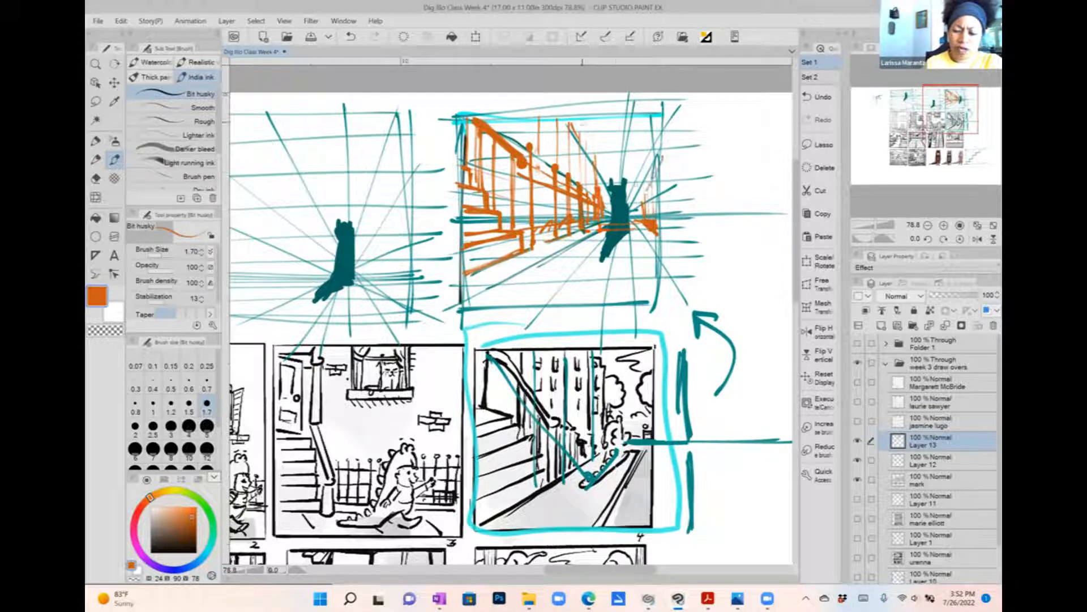
pyautogui.moveTo(580, 121)
pyautogui.mouseDown()
pyautogui.moveTo(608, 210)
pyautogui.moveTo(606, 180)
pyautogui.mouseUp()
pyautogui.moveTo(602, 132)
pyautogui.mouseDown()
pyautogui.moveTo(602, 179)
pyautogui.moveTo(605, 133)
pyautogui.mouseUp()
pyautogui.moveTo(589, 121); pyautogui.dragTo(605, 152)
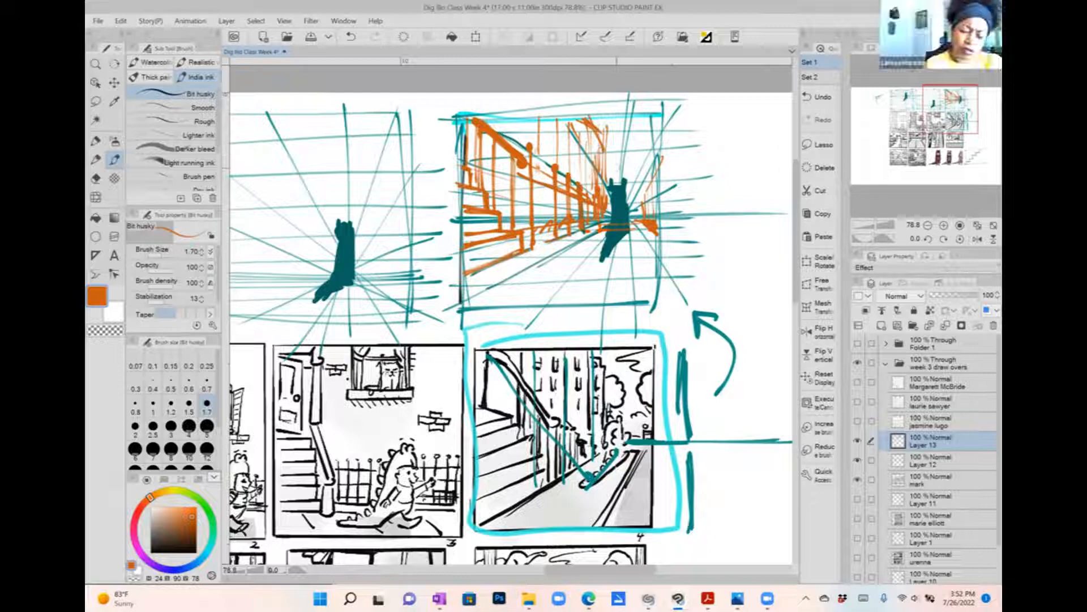
# Step: In the panel above frame 3, draw an orange ground line, a fence post and perspective lines receding toward the silhouette
pyautogui.moveTo(658, 121); pyautogui.dragTo(755, 120)
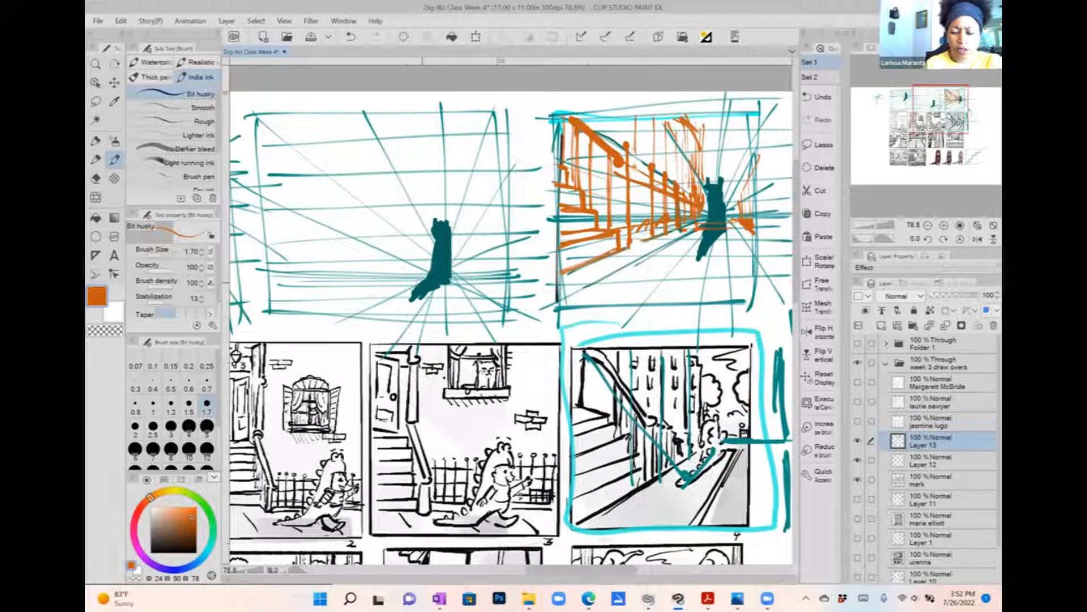
pyautogui.moveTo(392, 278); pyautogui.dragTo(488, 277)
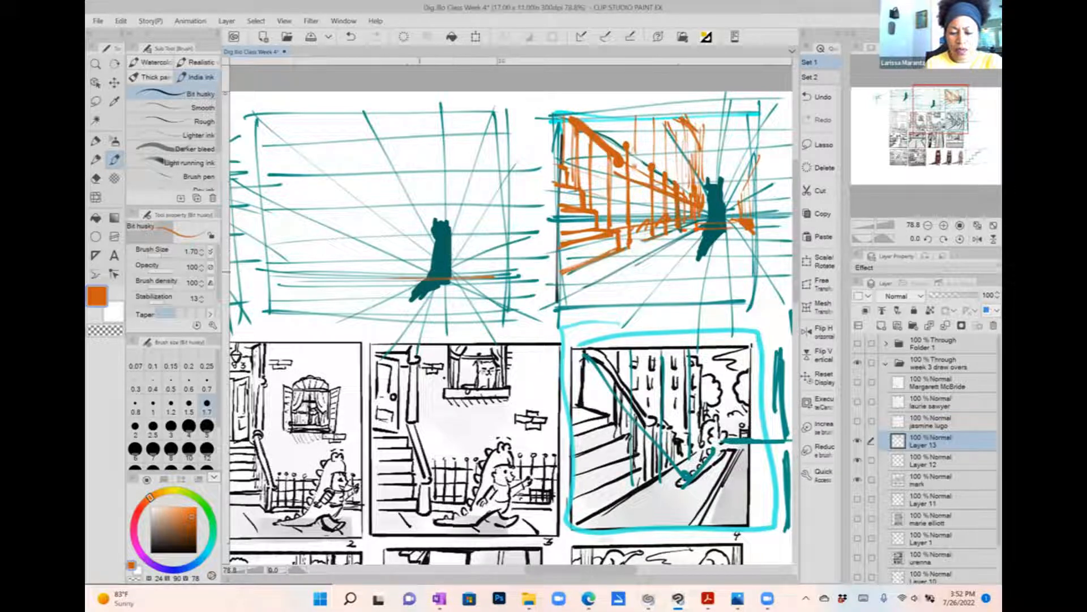
pyautogui.moveTo(405, 278); pyautogui.dragTo(382, 277)
pyautogui.moveTo(389, 226); pyautogui.dragTo(389, 271)
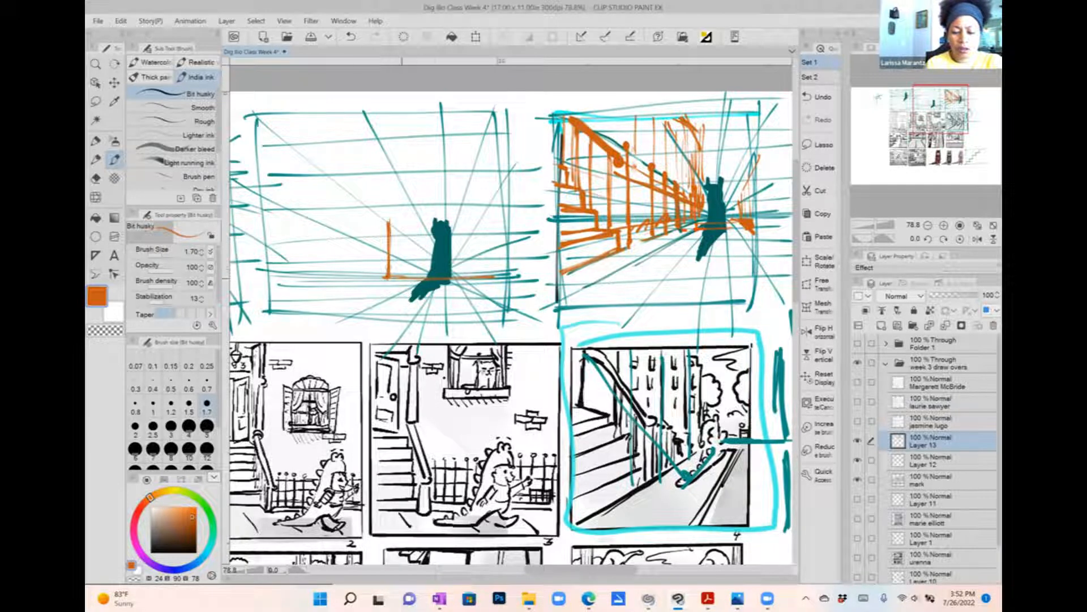
pyautogui.moveTo(396, 279); pyautogui.dragTo(273, 307)
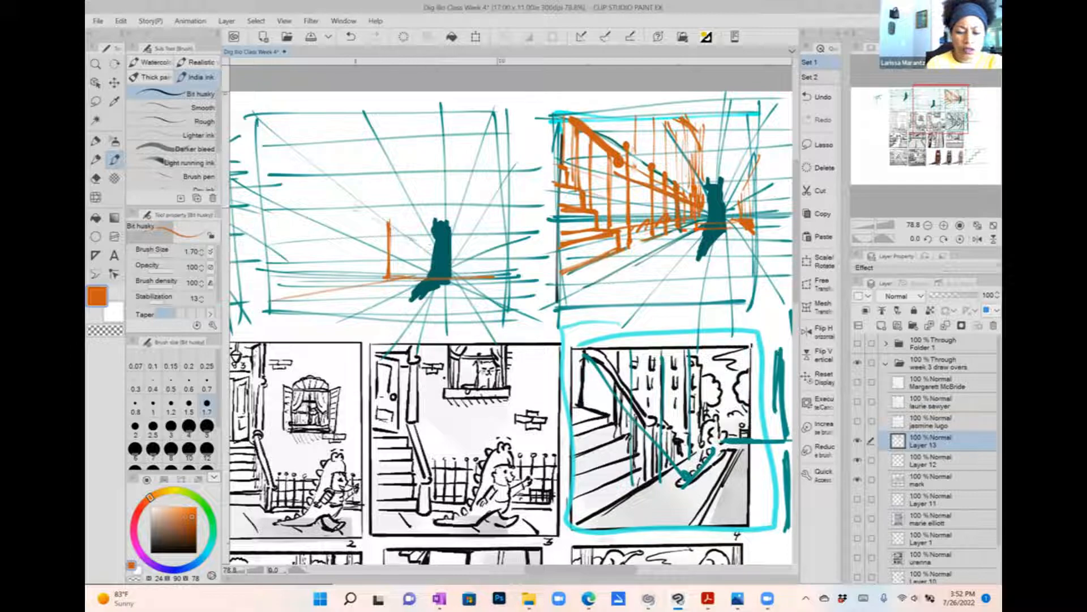
pyautogui.moveTo(419, 248); pyautogui.dragTo(405, 239)
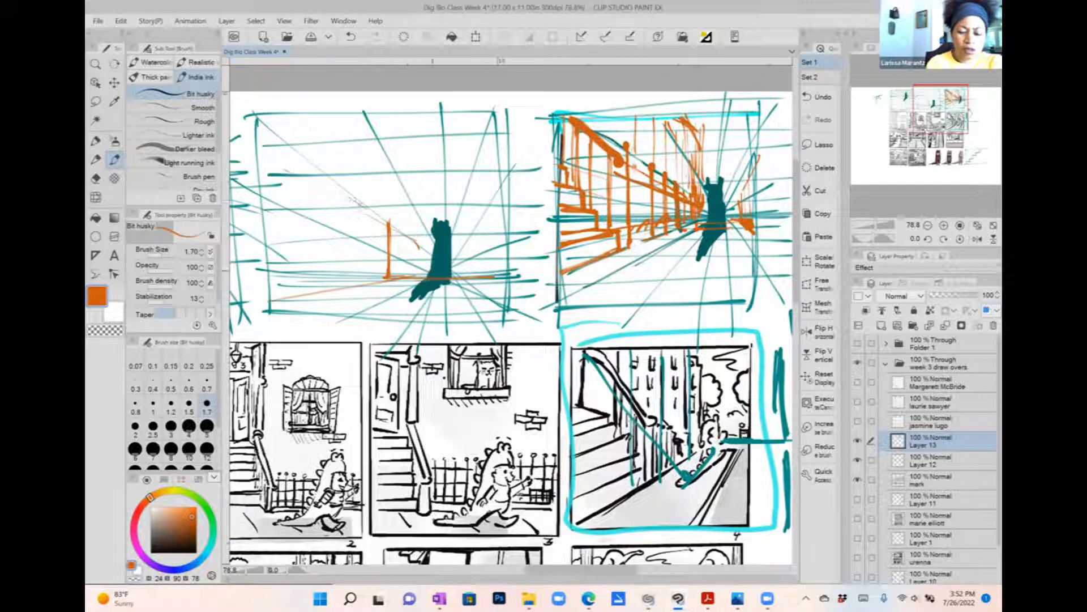
# Step: Mark the height between the ground line and the bottom edge of the panel above frame 3 with a double-headed arrow
pyautogui.hscroll(-2, 510, 328)
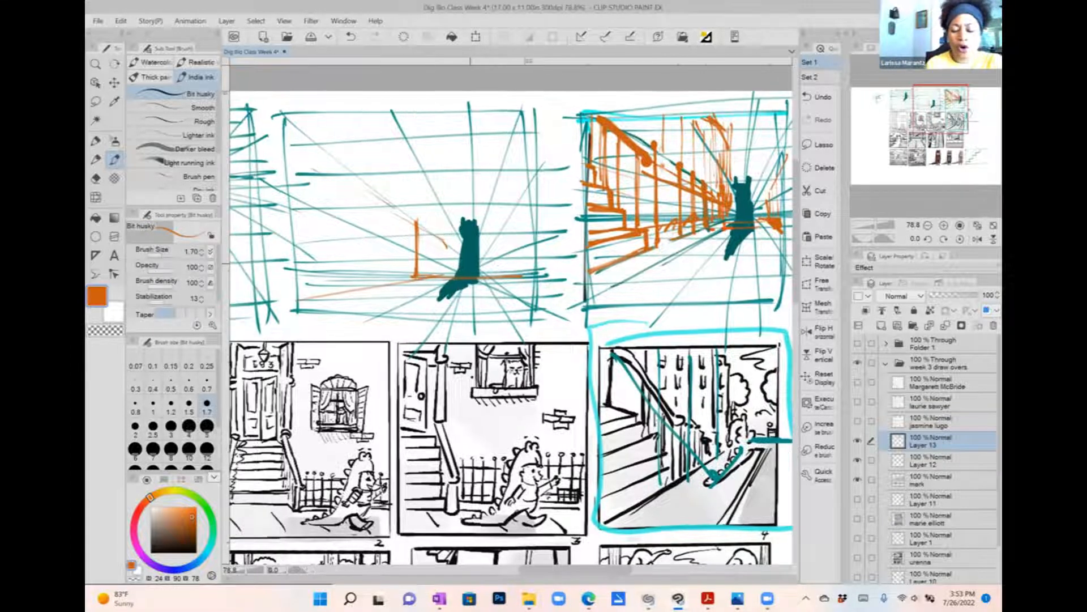
pyautogui.scroll(2, 510, 278)
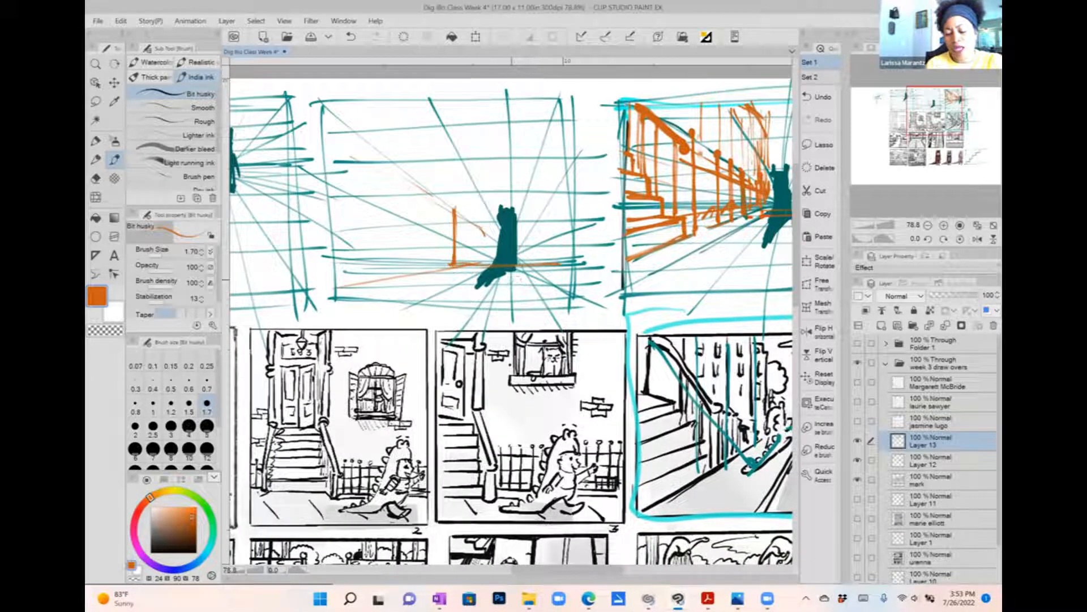
pyautogui.moveTo(584, 265)
pyautogui.mouseDown()
pyautogui.moveTo(584, 302)
pyautogui.moveTo(589, 275)
pyautogui.moveTo(589, 290)
pyautogui.moveTo(541, 307)
pyautogui.mouseUp()
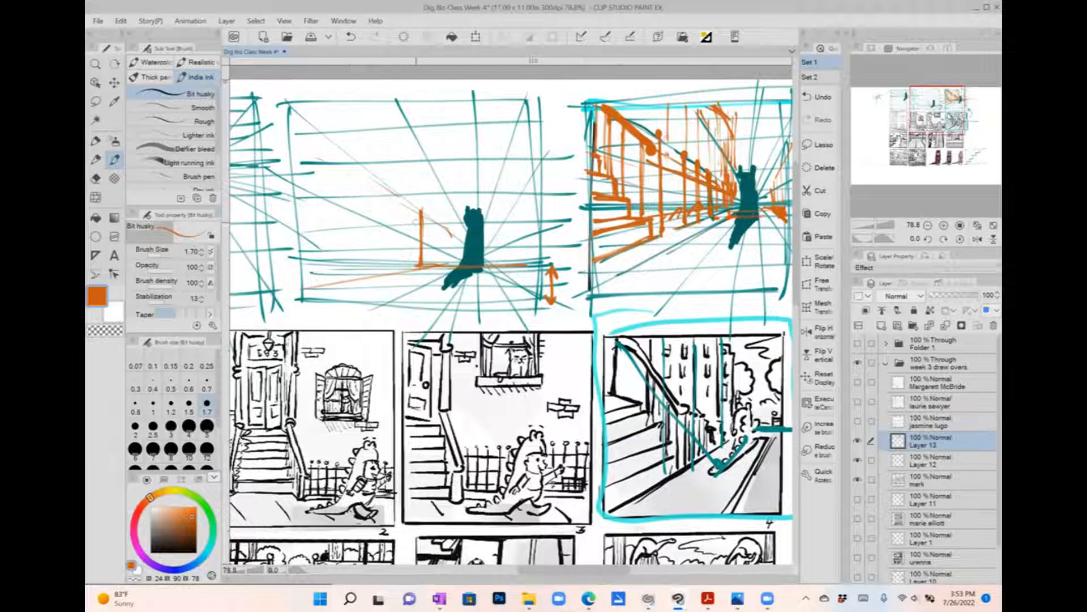
# Step: Draw progressively taller fence posts leftward from the first post in the panel above frame 3 and cap them with round knobs
pyautogui.moveTo(424, 217); pyautogui.dragTo(423, 267)
pyautogui.moveTo(405, 198)
pyautogui.mouseDown()
pyautogui.moveTo(407, 272)
pyautogui.moveTo(406, 260)
pyautogui.moveTo(385, 270)
pyautogui.mouseUp()
pyautogui.moveTo(384, 180); pyautogui.dragTo(383, 267)
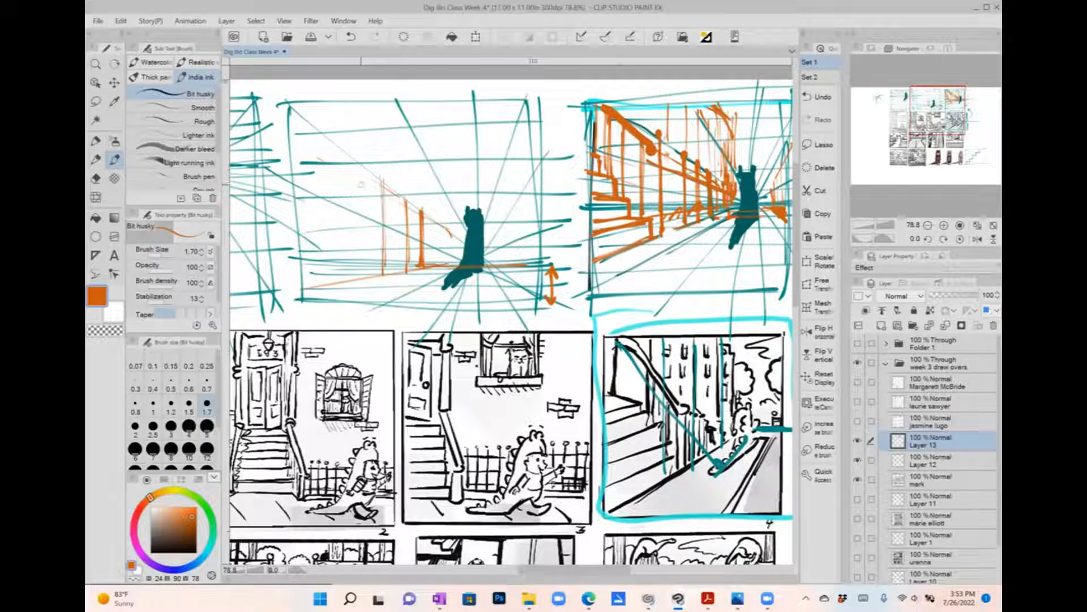
pyautogui.moveTo(358, 153); pyautogui.dragTo(355, 273)
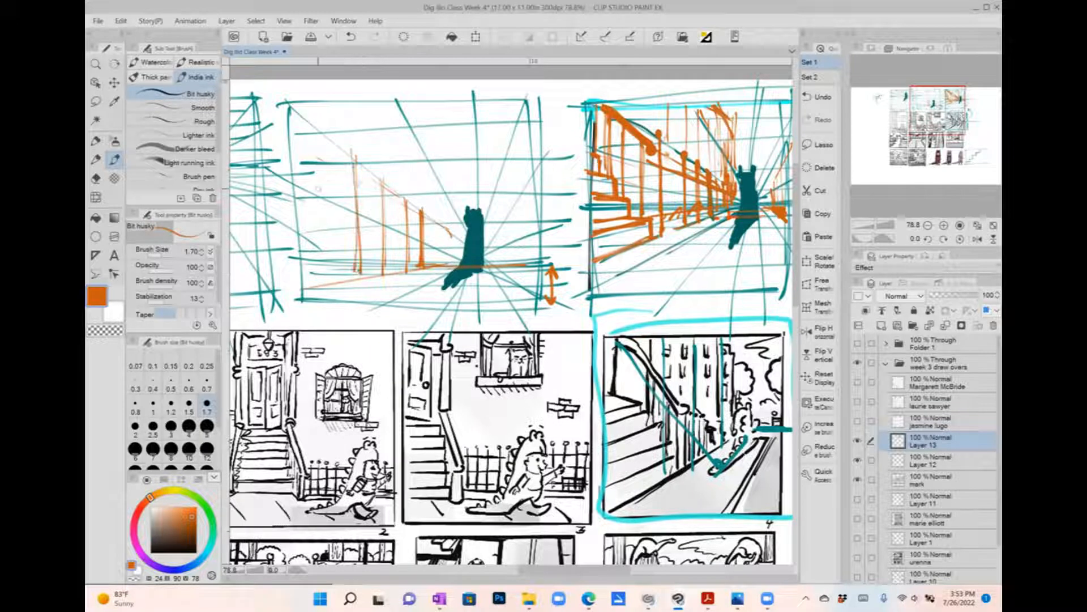
pyautogui.moveTo(350, 159); pyautogui.dragTo(385, 277)
pyautogui.moveTo(385, 178)
pyautogui.mouseDown()
pyautogui.moveTo(385, 268)
pyautogui.moveTo(387, 185)
pyautogui.moveTo(409, 201)
pyautogui.mouseUp()
pyautogui.moveTo(420, 213); pyautogui.dragTo(423, 212)
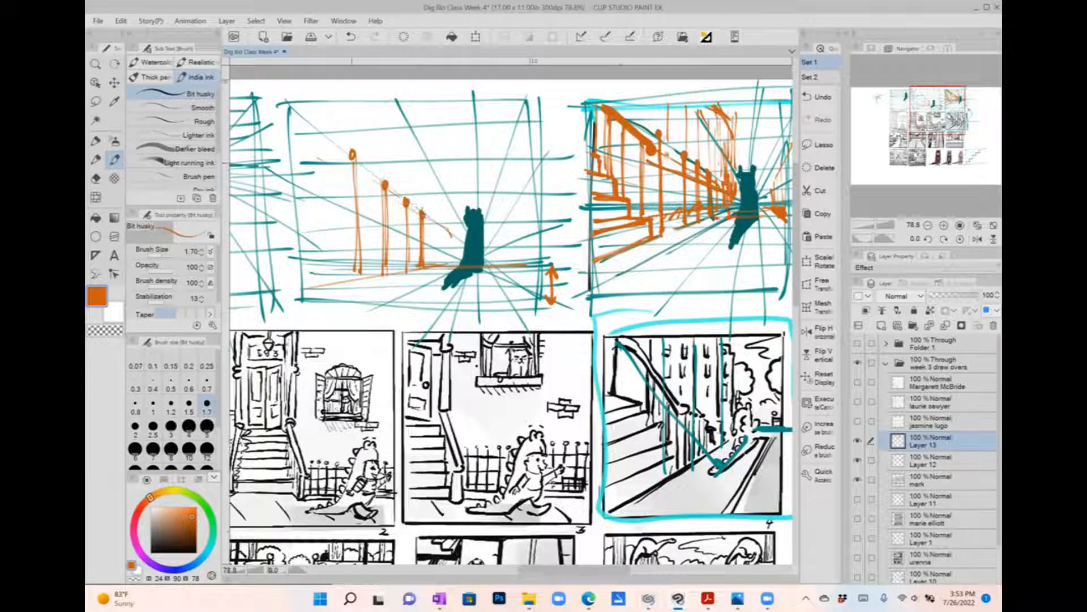
# Step: Add progressively shorter fence posts toward the silhouette above frame 3 and draw a handrail from the tallest post to the panel's upper-left corner
pyautogui.moveTo(437, 233)
pyautogui.mouseDown()
pyautogui.moveTo(470, 225)
pyautogui.moveTo(464, 261)
pyautogui.mouseUp()
pyautogui.moveTo(469, 218); pyautogui.dragTo(471, 259)
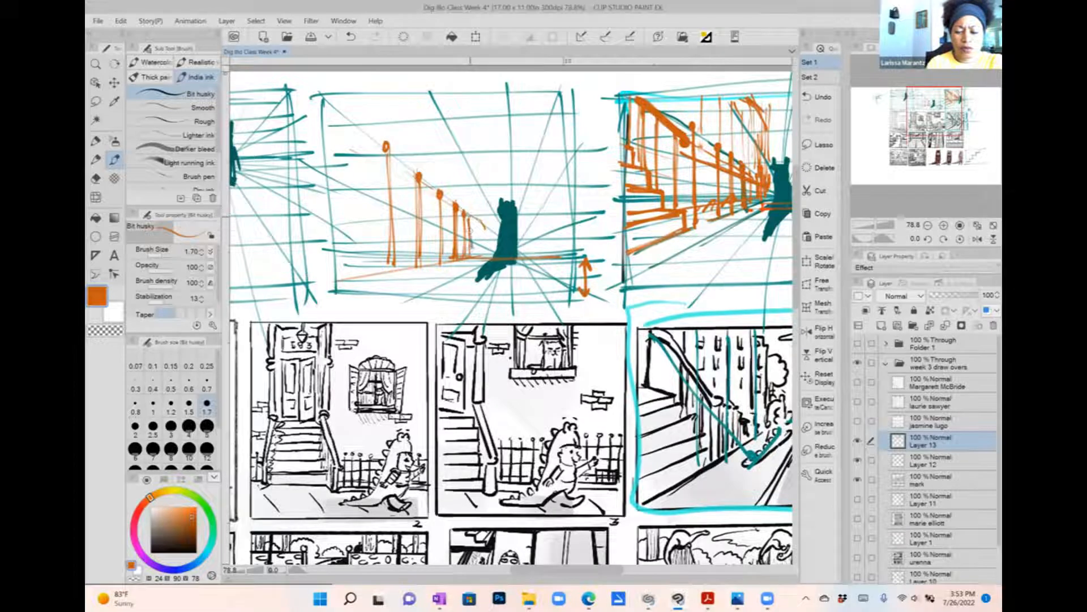
pyautogui.moveTo(476, 220)
pyautogui.mouseDown()
pyautogui.moveTo(478, 253)
pyautogui.moveTo(484, 230)
pyautogui.mouseUp()
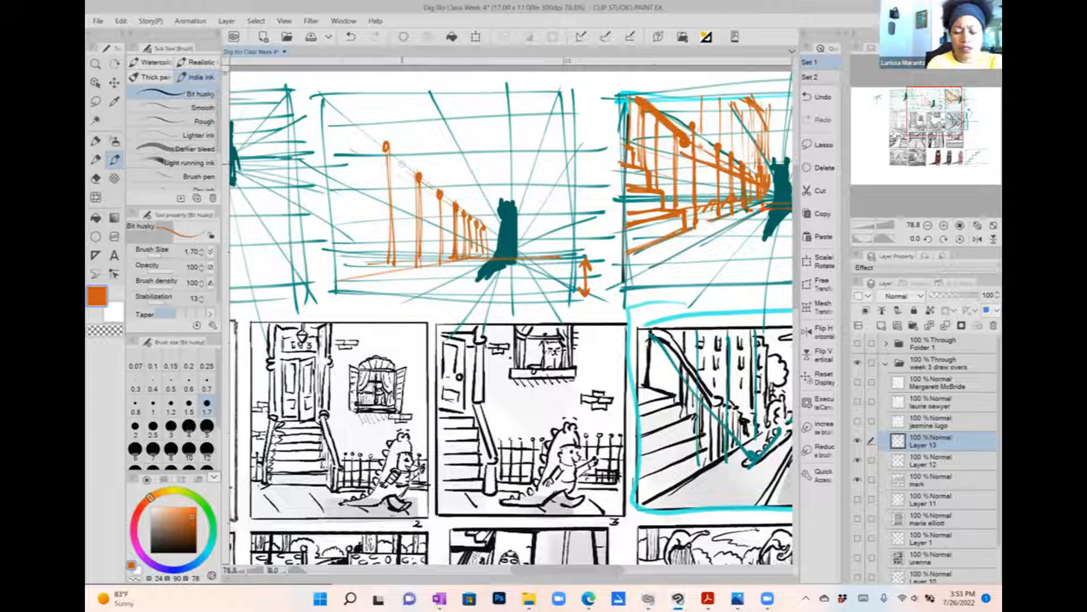
pyautogui.moveTo(385, 146); pyautogui.dragTo(322, 98)
pyautogui.moveTo(366, 129); pyautogui.dragTo(383, 144)
pyautogui.moveTo(335, 108); pyautogui.dragTo(322, 98)
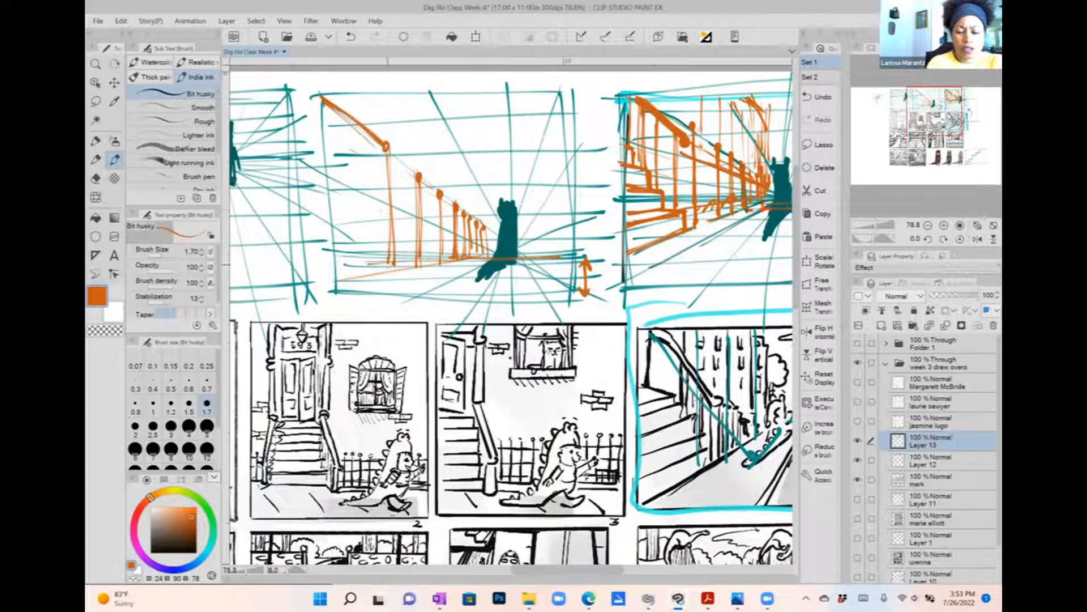
# Step: Draw perspective lines fanning leftward from the silhouette's feet and outline the bottom stair step between them, left of the tallest fence post
pyautogui.moveTo(343, 280); pyautogui.dragTo(481, 253)
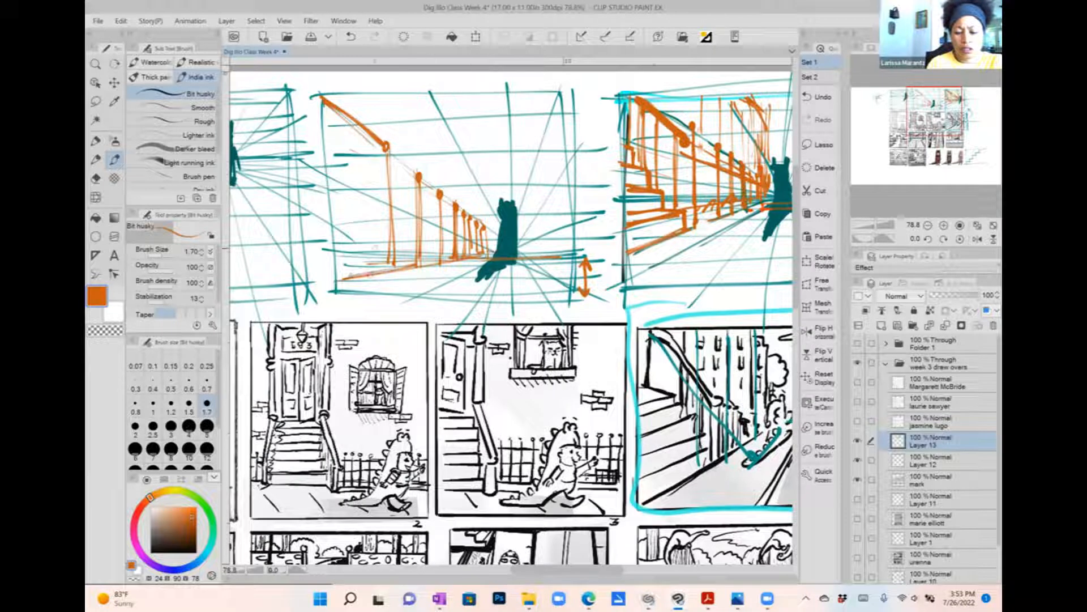
pyautogui.moveTo(327, 241); pyautogui.dragTo(418, 250)
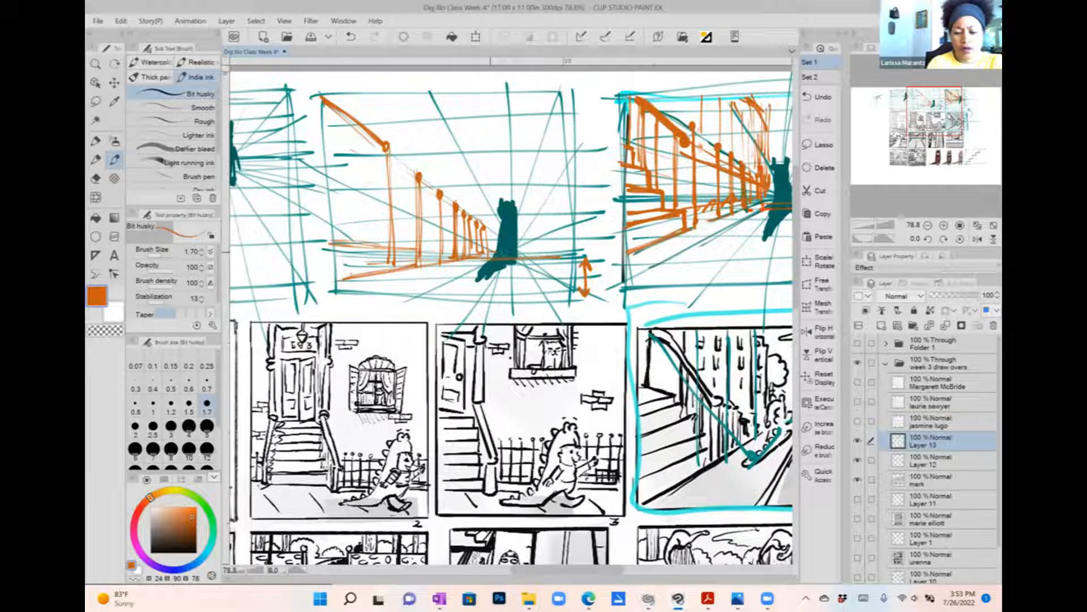
pyautogui.moveTo(494, 255); pyautogui.dragTo(321, 206)
pyautogui.moveTo(408, 217); pyautogui.dragTo(317, 180)
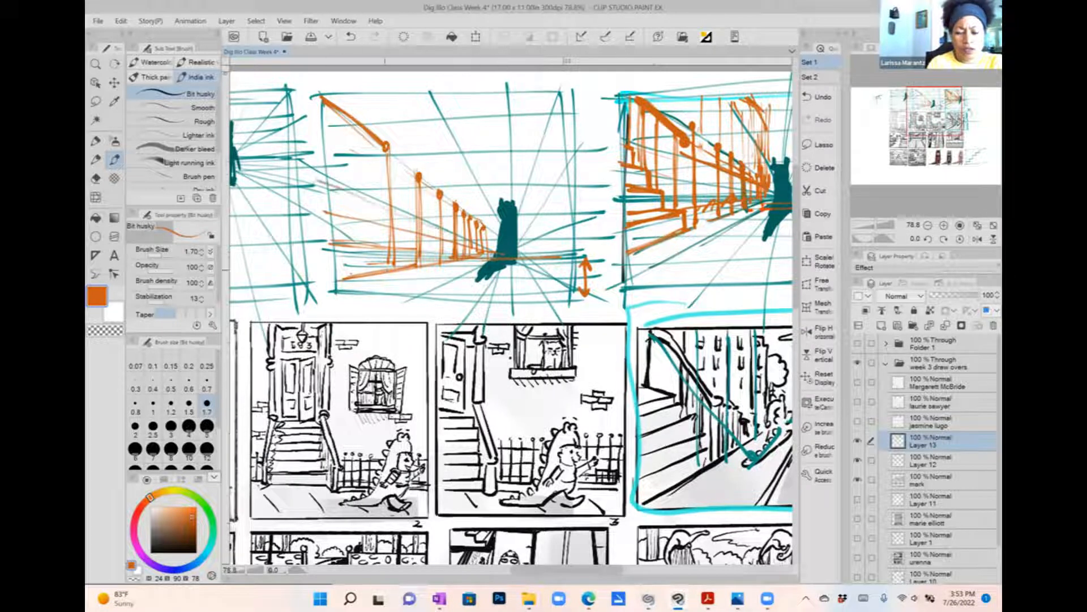
pyautogui.moveTo(380, 246)
pyautogui.mouseDown()
pyautogui.moveTo(382, 271)
pyautogui.moveTo(339, 282)
pyautogui.mouseUp()
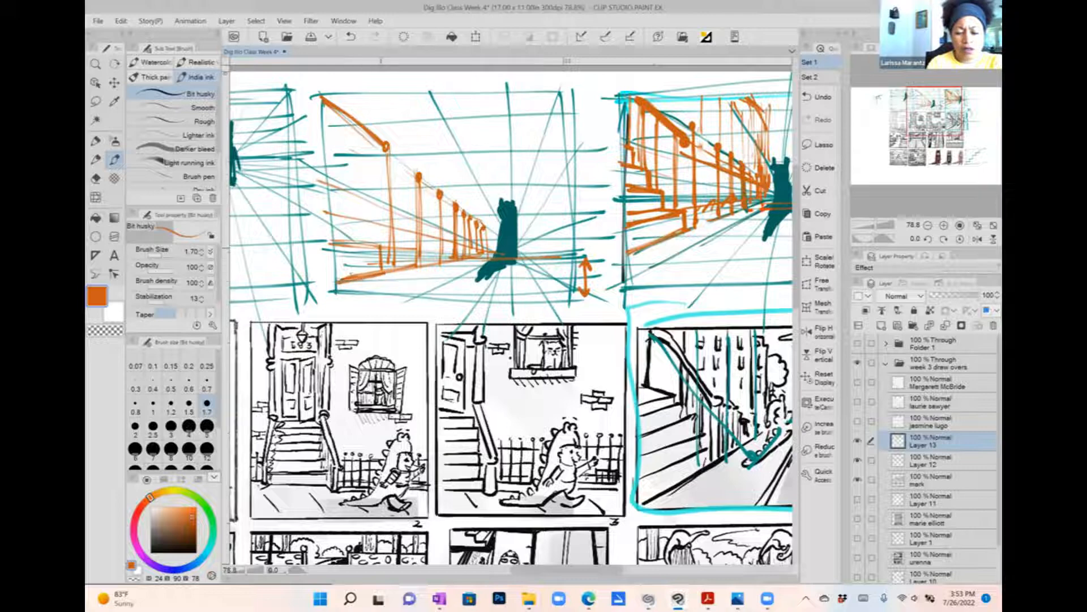
pyautogui.moveTo(331, 243); pyautogui.dragTo(381, 247)
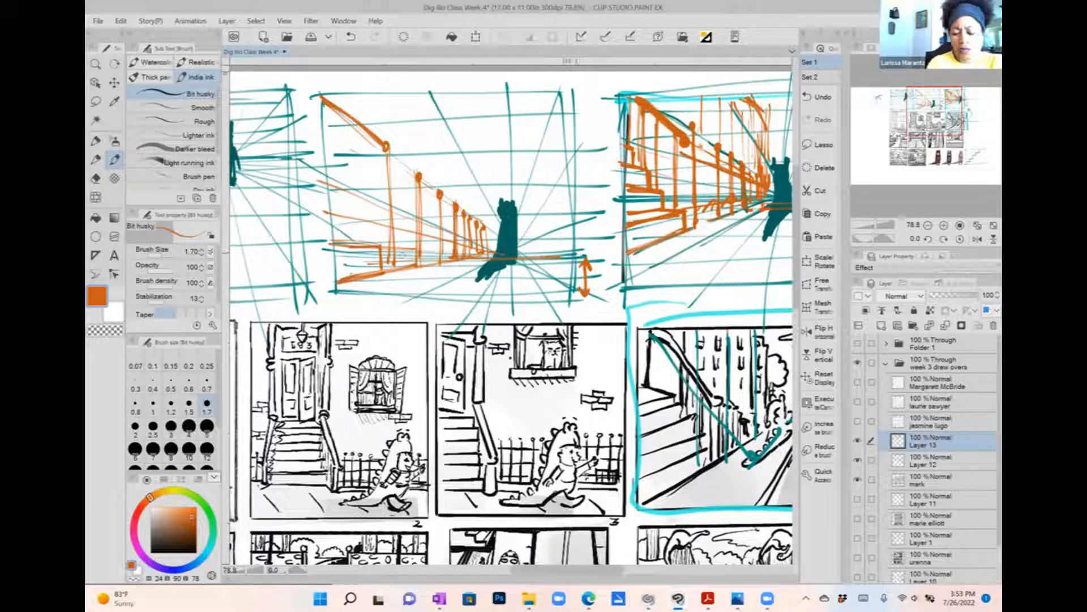
# Step: Extend the ground line past the double-headed arrow and stack two receding steps above the bottom stair step
pyautogui.moveTo(577, 254); pyautogui.dragTo(605, 253)
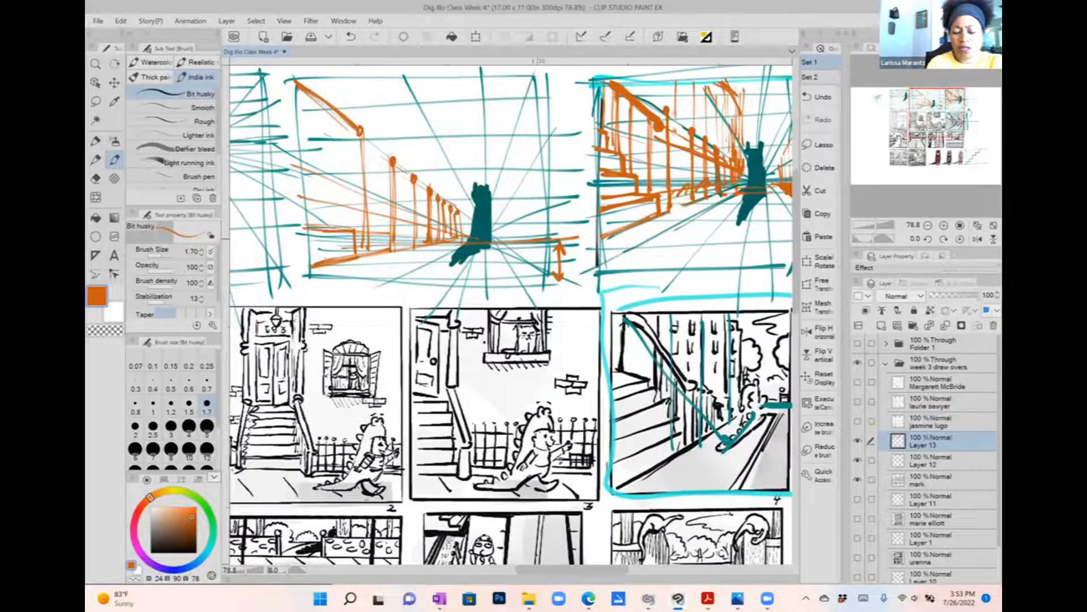
pyautogui.moveTo(562, 241); pyautogui.dragTo(582, 238)
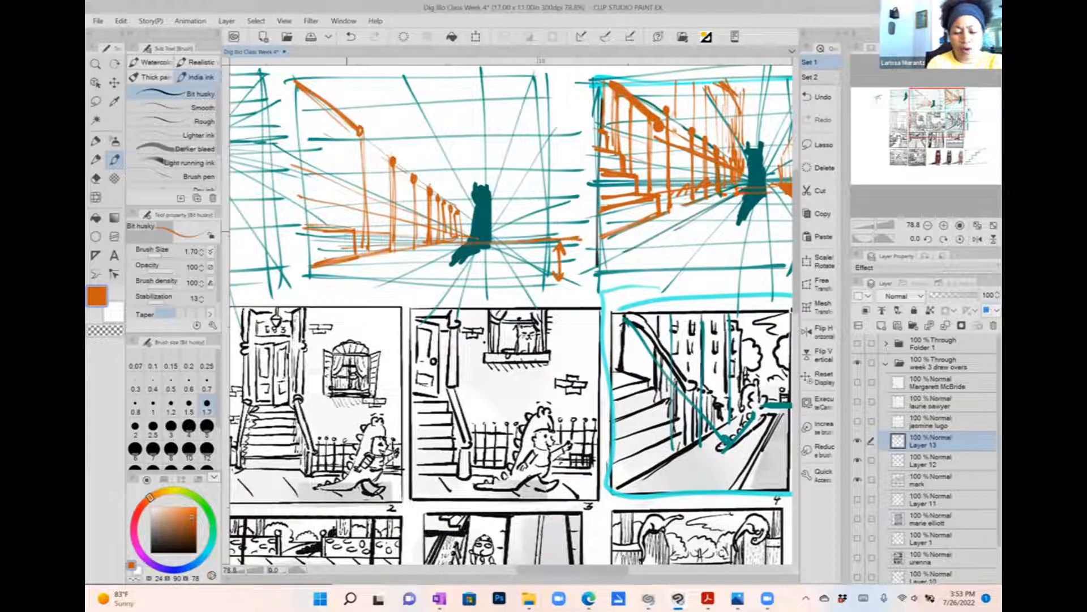
pyautogui.moveTo(333, 199)
pyautogui.mouseDown()
pyautogui.moveTo(333, 224)
pyautogui.moveTo(301, 196)
pyautogui.moveTo(334, 200)
pyautogui.moveTo(332, 226)
pyautogui.mouseUp()
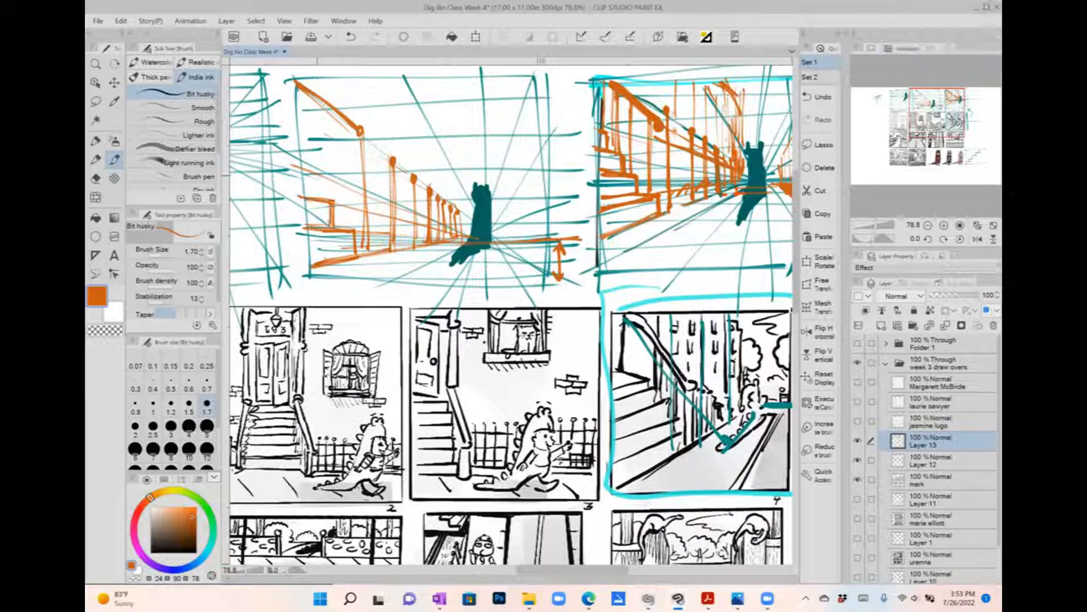
pyautogui.moveTo(315, 170); pyautogui.dragTo(314, 197)
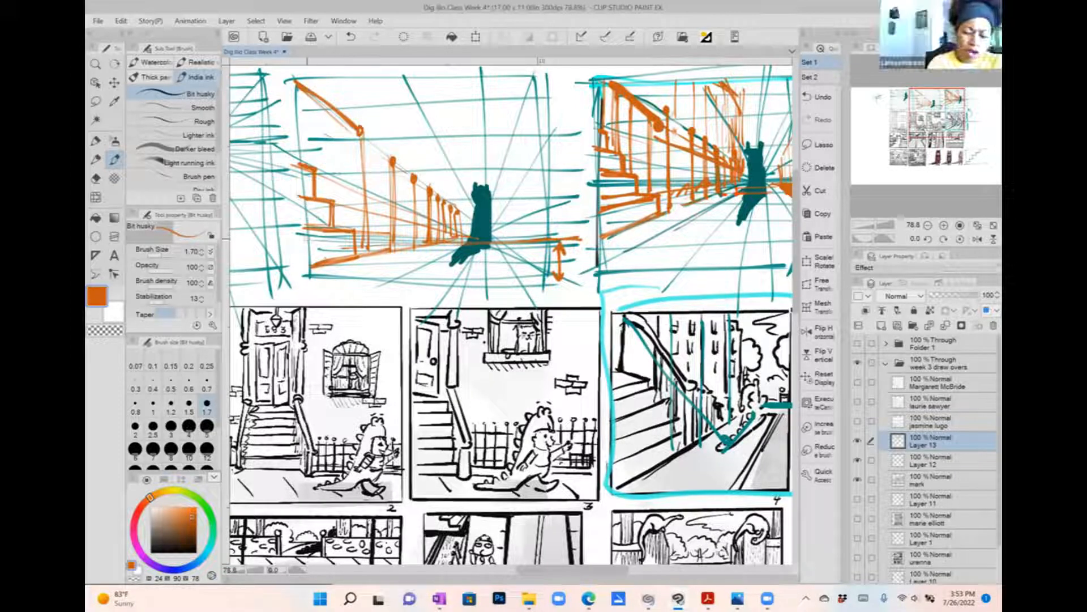
# Step: Scribble a cluster of small orange marks just outside the panel edge beside the bottom stair step
pyautogui.click(299, 236)
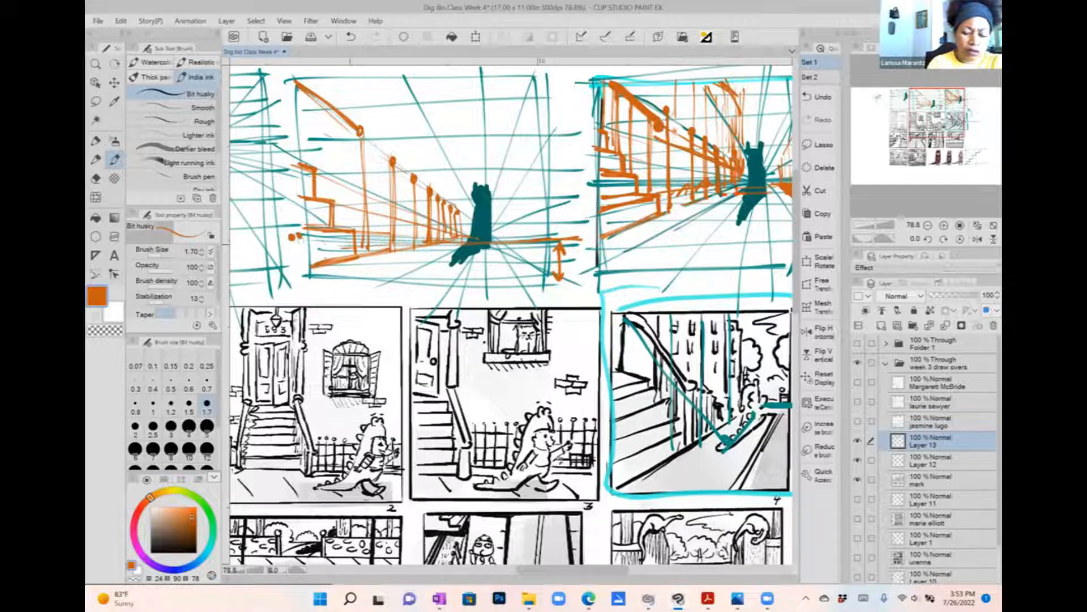
pyautogui.click(298, 243)
pyautogui.click(289, 228)
pyautogui.click(296, 221)
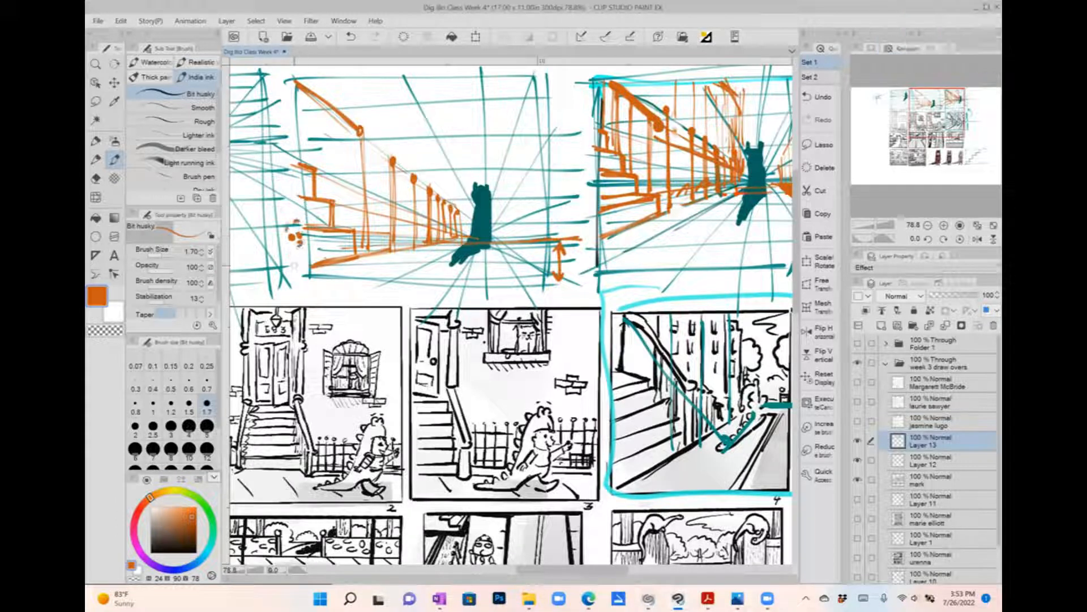
# Step: Return to the dark orange main colour and thicken the tallest fence post from its knob down to the ground line
pyautogui.click(115, 313)
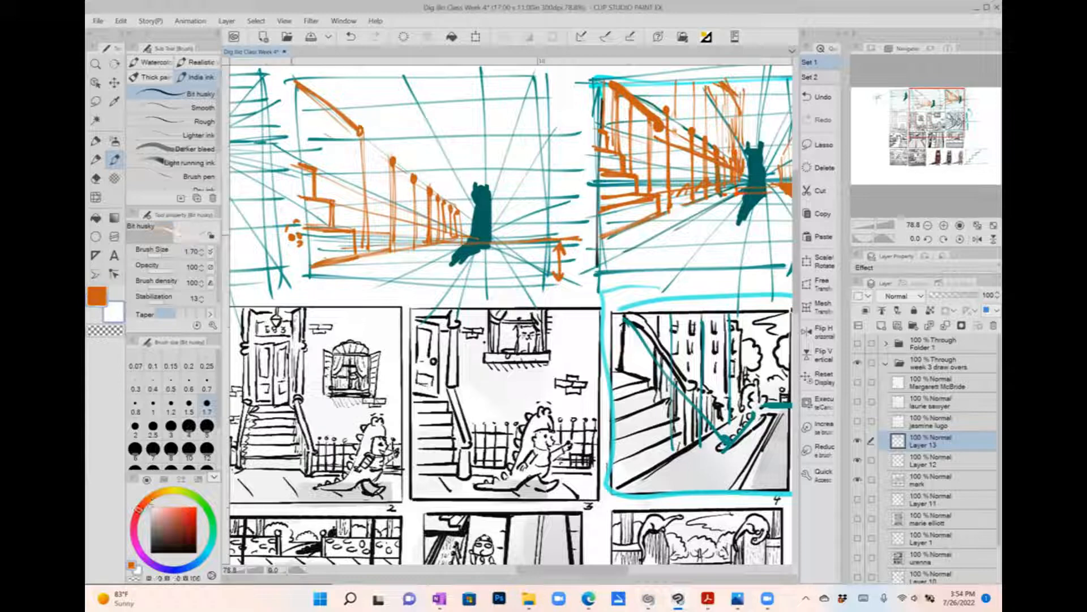
pyautogui.click(99, 295)
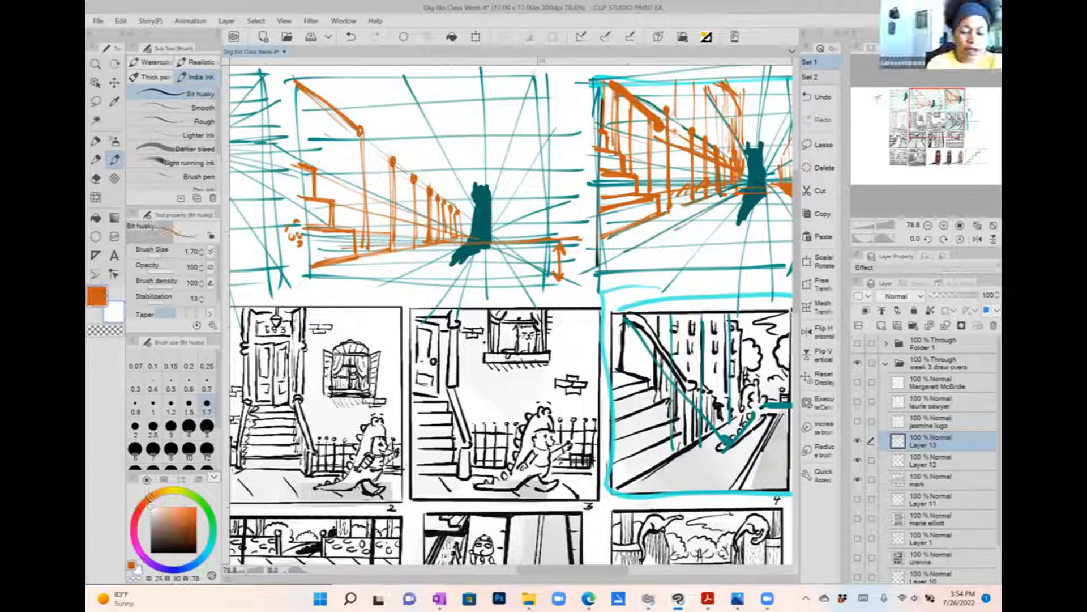
pyautogui.moveTo(360, 132); pyautogui.dragTo(366, 257)
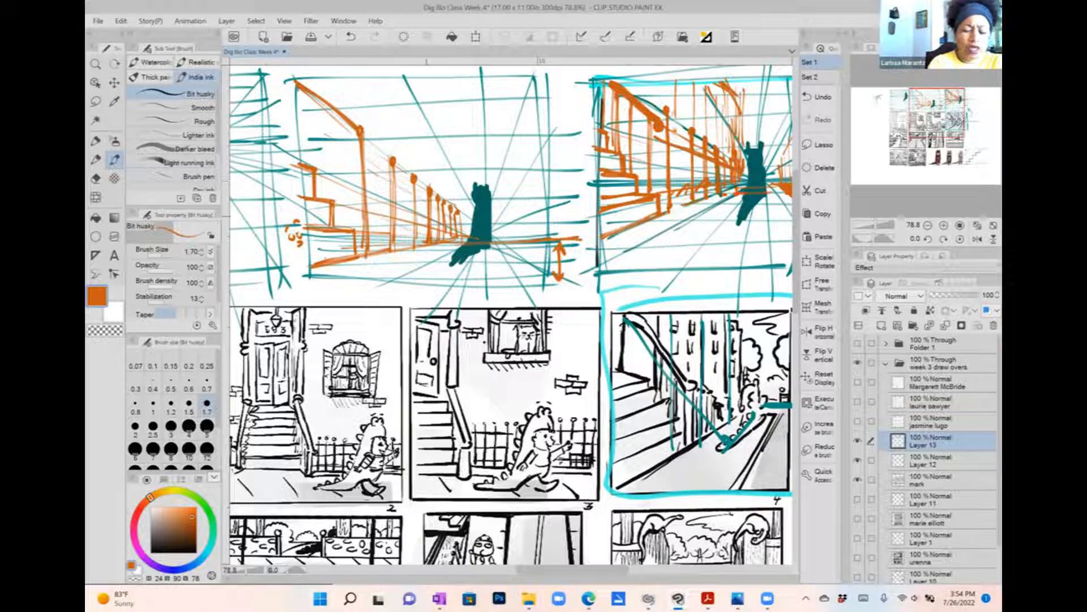
# Step: Draw vertical building edges behind the fence and a diagonal roofline receding toward the silhouette in the panel above frame 3
pyautogui.moveTo(342, 79)
pyautogui.mouseDown()
pyautogui.moveTo(342, 104)
pyautogui.moveTo(390, 168)
pyautogui.mouseUp()
pyautogui.moveTo(408, 89); pyautogui.dragTo(410, 169)
pyautogui.moveTo(427, 95); pyautogui.dragTo(430, 186)
pyautogui.moveTo(435, 118); pyautogui.dragTo(450, 225)
pyautogui.moveTo(409, 91)
pyautogui.mouseDown()
pyautogui.moveTo(444, 161)
pyautogui.moveTo(446, 196)
pyautogui.moveTo(427, 126)
pyautogui.mouseUp()
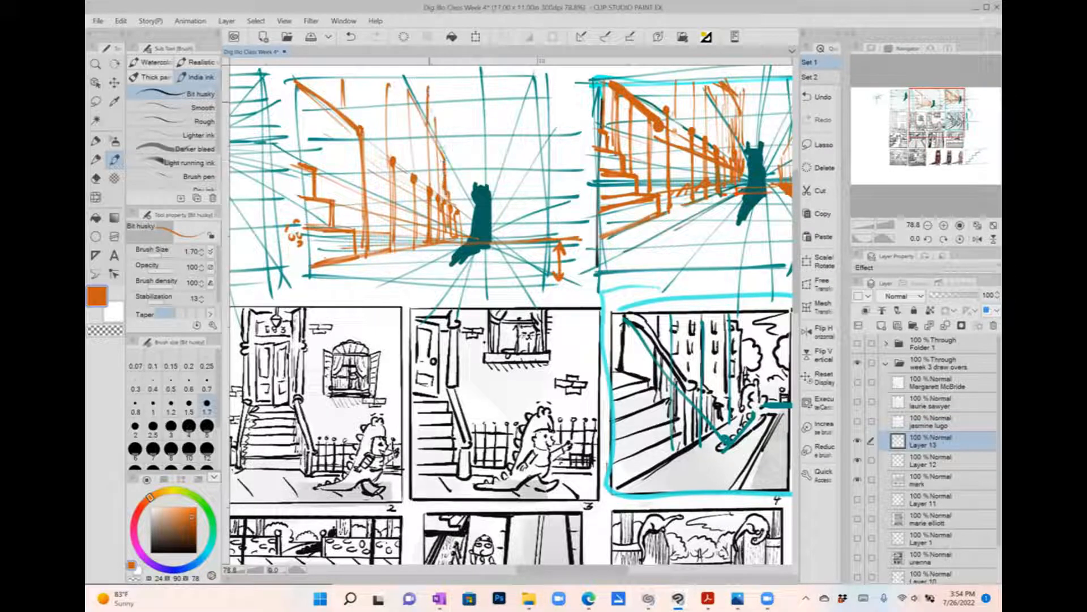
pyautogui.moveTo(434, 78)
pyautogui.mouseDown()
pyautogui.moveTo(433, 142)
pyautogui.moveTo(444, 148)
pyautogui.mouseUp()
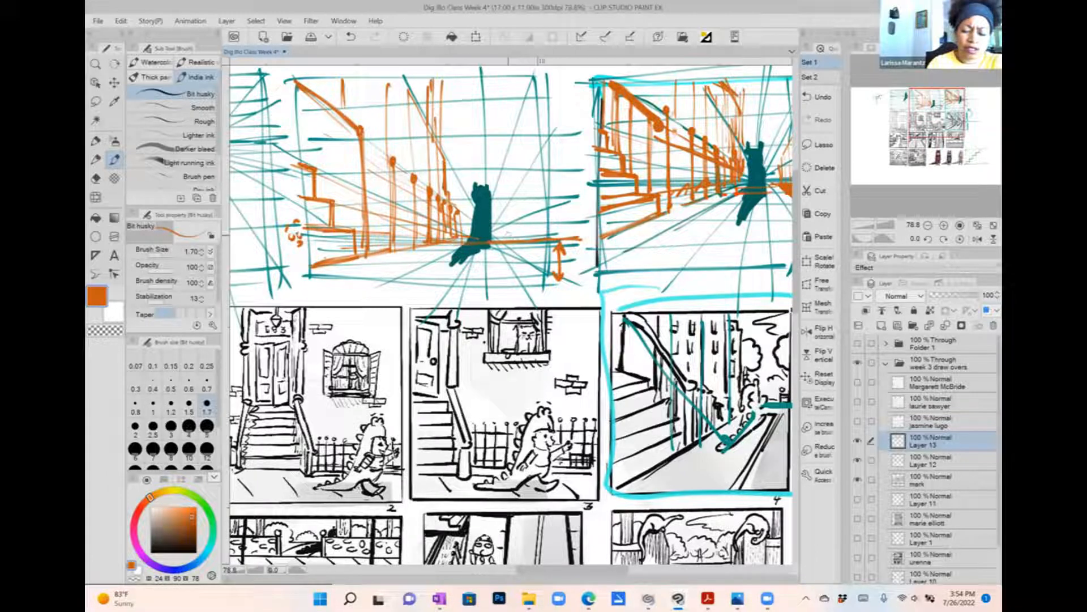
# Step: Sketch receding ground and building edges on the silhouette's right side, with a small curved mark near the panel's upper edge
pyautogui.moveTo(494, 243)
pyautogui.mouseDown()
pyautogui.moveTo(550, 272)
pyautogui.moveTo(549, 245)
pyautogui.mouseUp()
pyautogui.moveTo(527, 240)
pyautogui.mouseDown()
pyautogui.moveTo(550, 203)
pyautogui.moveTo(526, 201)
pyautogui.moveTo(548, 144)
pyautogui.mouseUp()
pyautogui.moveTo(529, 97); pyautogui.dragTo(531, 177)
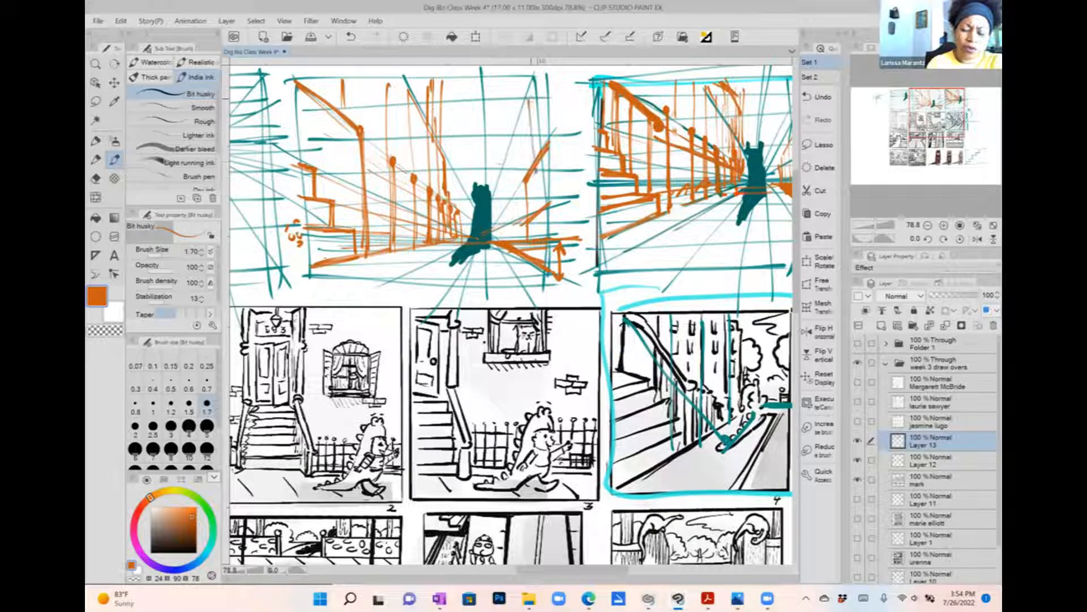
pyautogui.moveTo(523, 98)
pyautogui.mouseDown()
pyautogui.moveTo(490, 99)
pyautogui.moveTo(516, 84)
pyautogui.mouseUp()
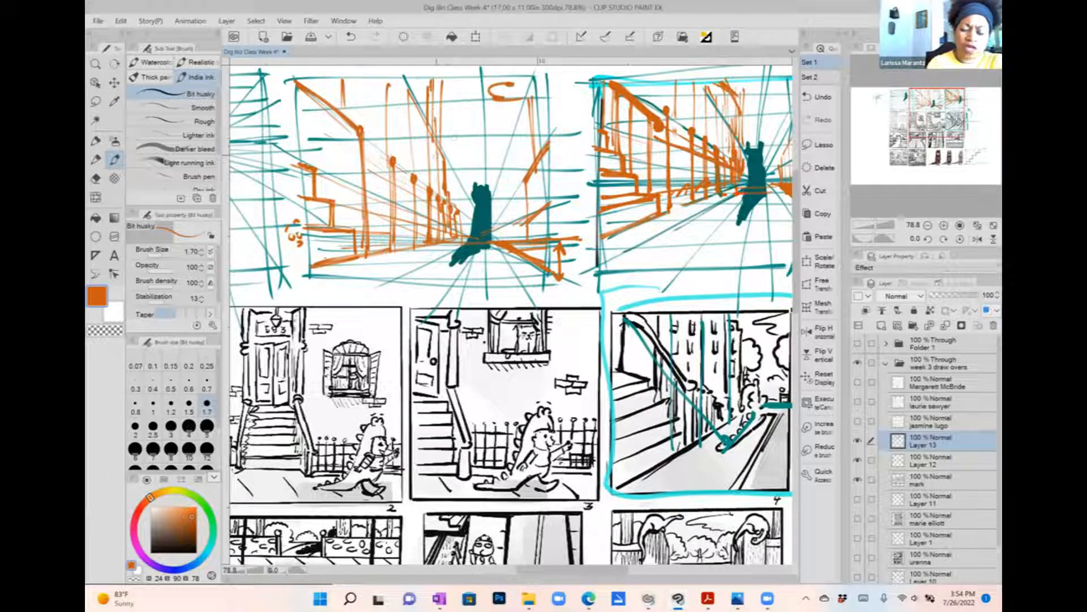
pyautogui.click(169, 491)
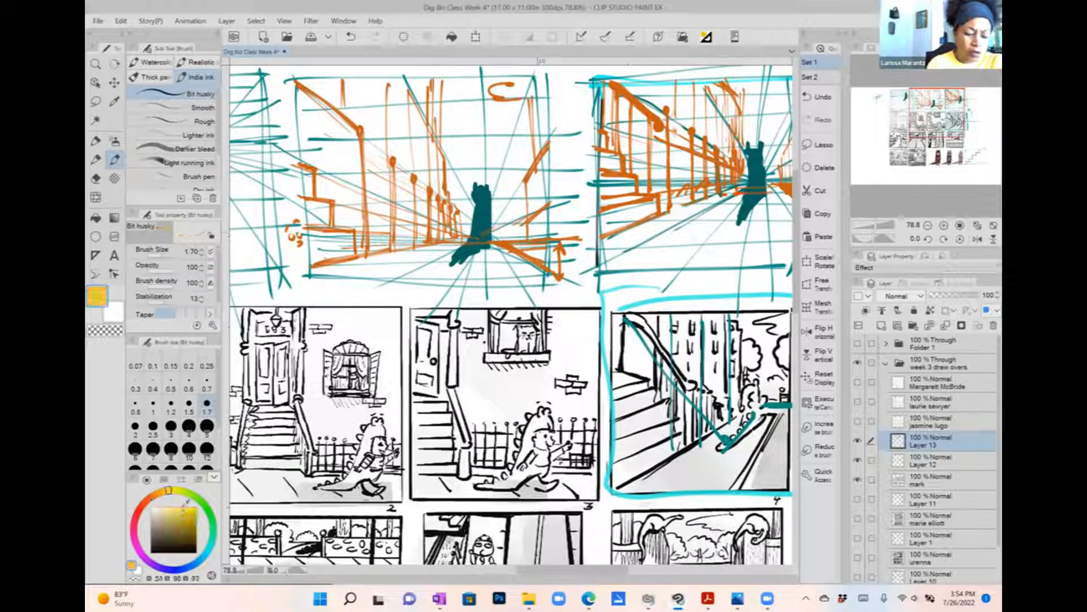
pyautogui.click(188, 507)
pyautogui.moveTo(472, 232)
pyautogui.mouseDown()
pyautogui.moveTo(450, 196)
pyautogui.moveTo(478, 120)
pyautogui.moveTo(445, 108)
pyautogui.moveTo(517, 122)
pyautogui.moveTo(481, 170)
pyautogui.moveTo(524, 160)
pyautogui.moveTo(503, 204)
pyautogui.moveTo(507, 235)
pyautogui.mouseUp()
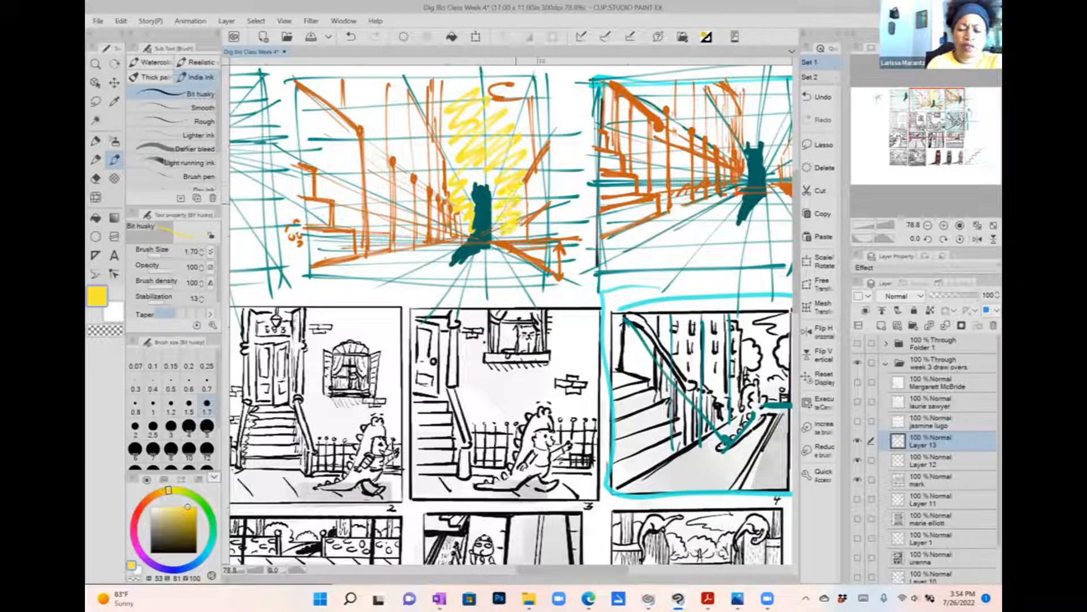
pyautogui.hotkey('ctrl', 'z')
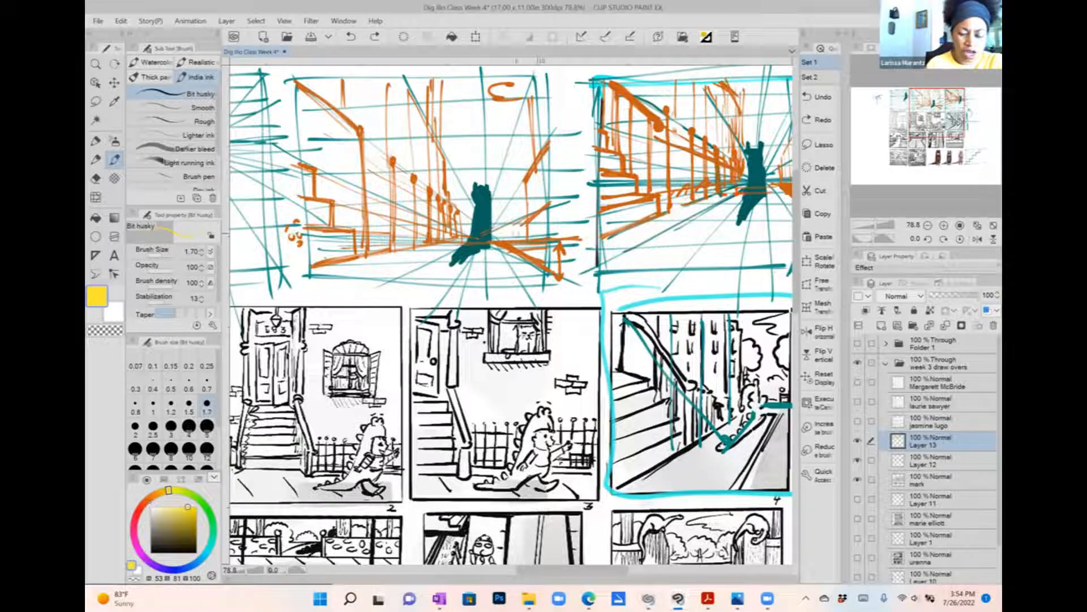
# Step: Switch to a light orange and draw small curved marks and four horizontal text placeholder lines in the open space above the silhouette
pyautogui.click(153, 496)
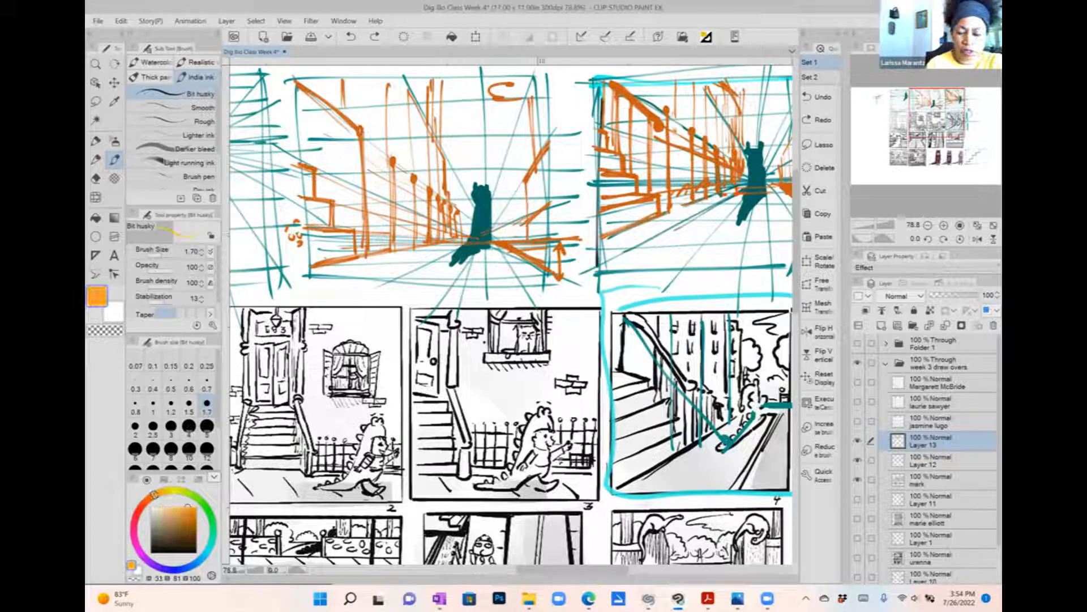
pyautogui.click(520, 171)
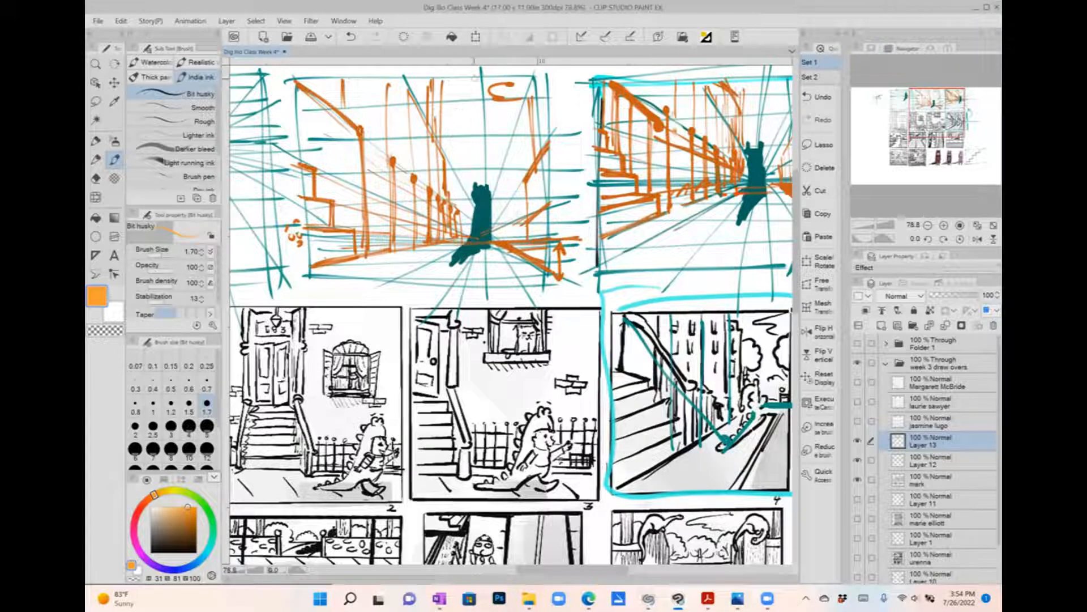
pyautogui.moveTo(477, 85)
pyautogui.mouseDown()
pyautogui.moveTo(441, 94)
pyautogui.moveTo(470, 86)
pyautogui.mouseUp()
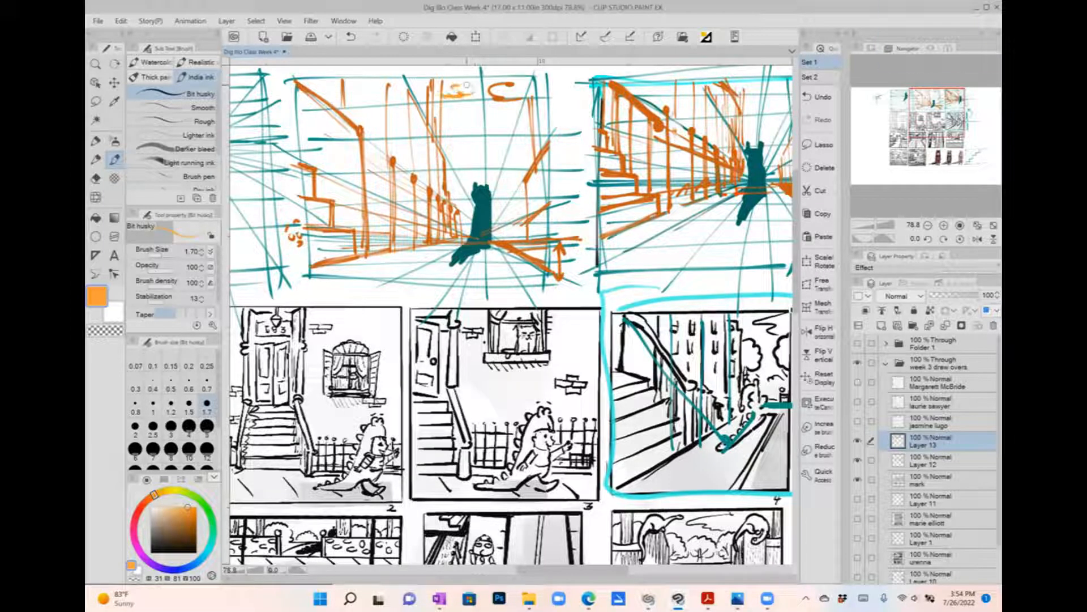
pyautogui.moveTo(512, 117); pyautogui.dragTo(528, 120)
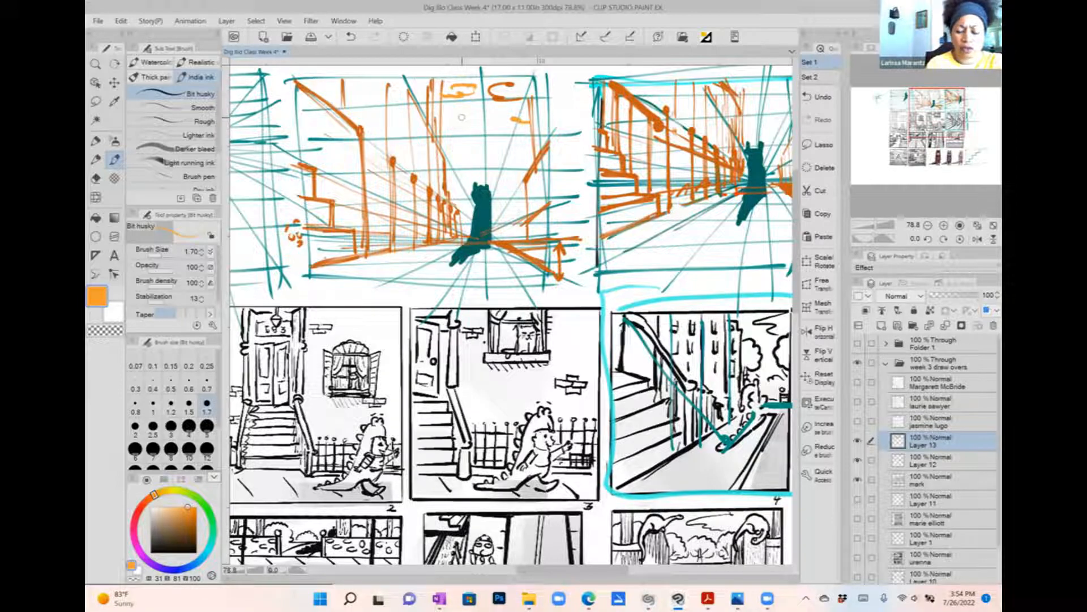
pyautogui.moveTo(458, 106); pyautogui.dragTo(507, 106)
pyautogui.moveTo(451, 121); pyautogui.dragTo(507, 122)
pyautogui.moveTo(455, 140); pyautogui.dragTo(506, 141)
pyautogui.moveTo(457, 157)
pyautogui.mouseDown()
pyautogui.moveTo(575, 145)
pyautogui.moveTo(744, 170)
pyautogui.mouseUp()
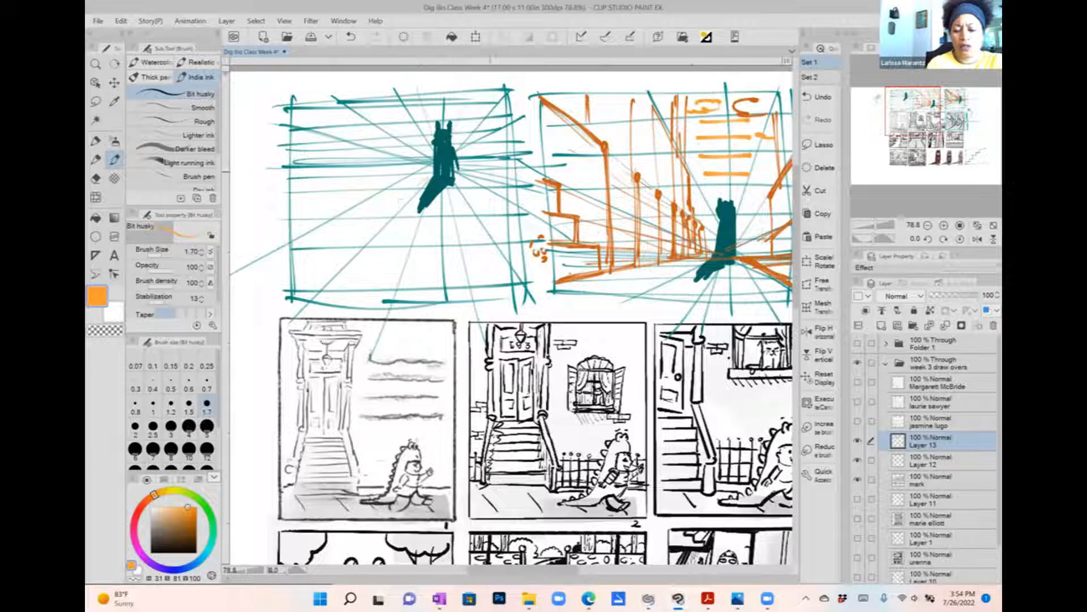
# Step: In the panel above frame 1, draw a light orange ground line at the silhouette's feet and fence posts left of it
pyautogui.moveTo(462, 181)
pyautogui.mouseDown()
pyautogui.moveTo(390, 184)
pyautogui.moveTo(450, 182)
pyautogui.mouseUp()
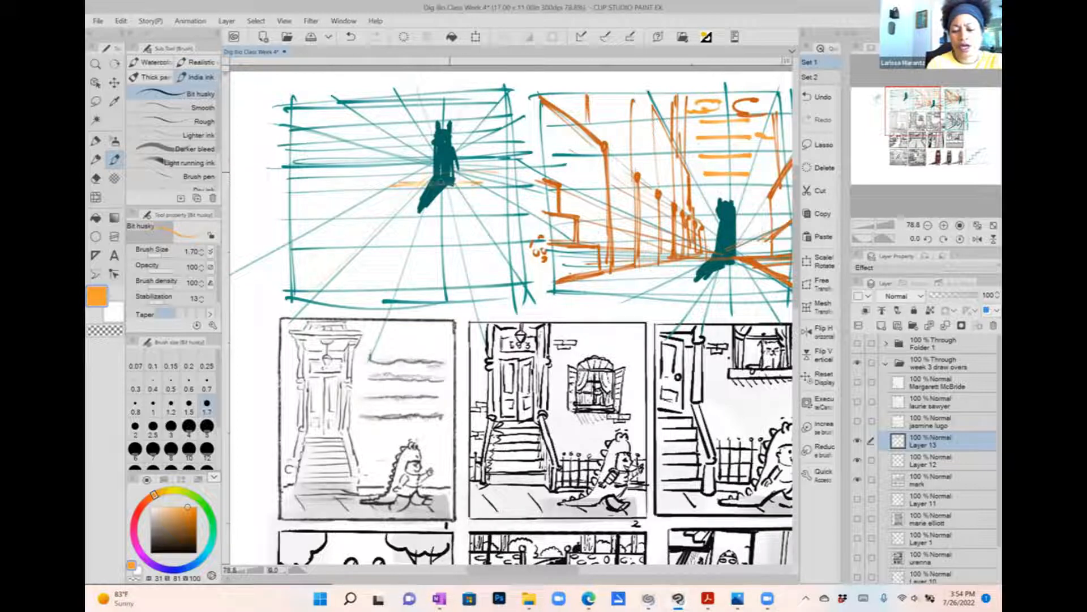
pyautogui.moveTo(416, 127); pyautogui.dragTo(417, 181)
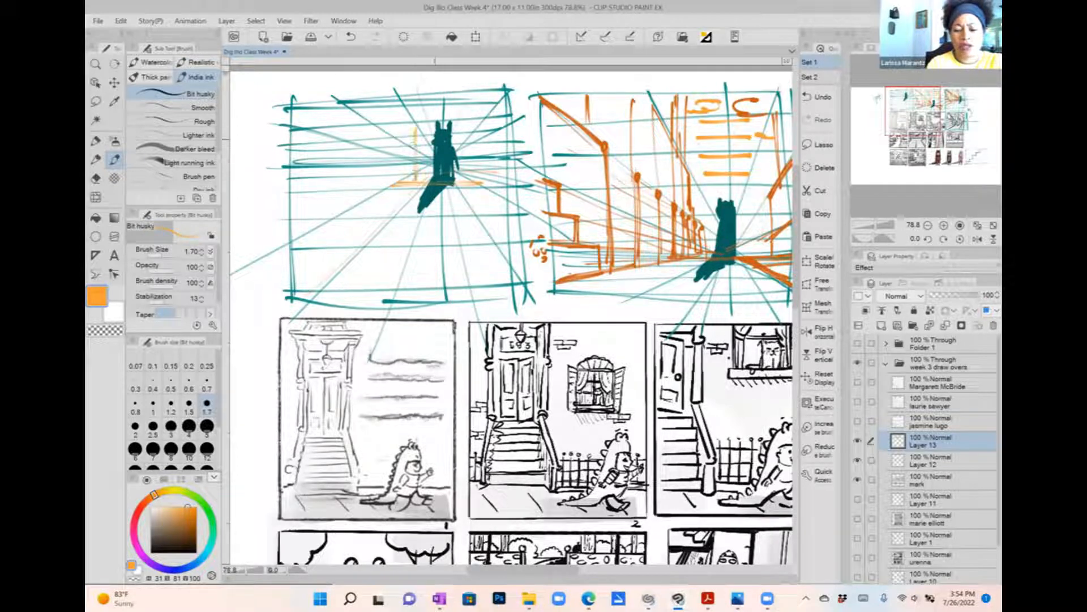
pyautogui.moveTo(414, 131); pyautogui.dragTo(414, 179)
pyautogui.hotkey('ctrl', 'z')
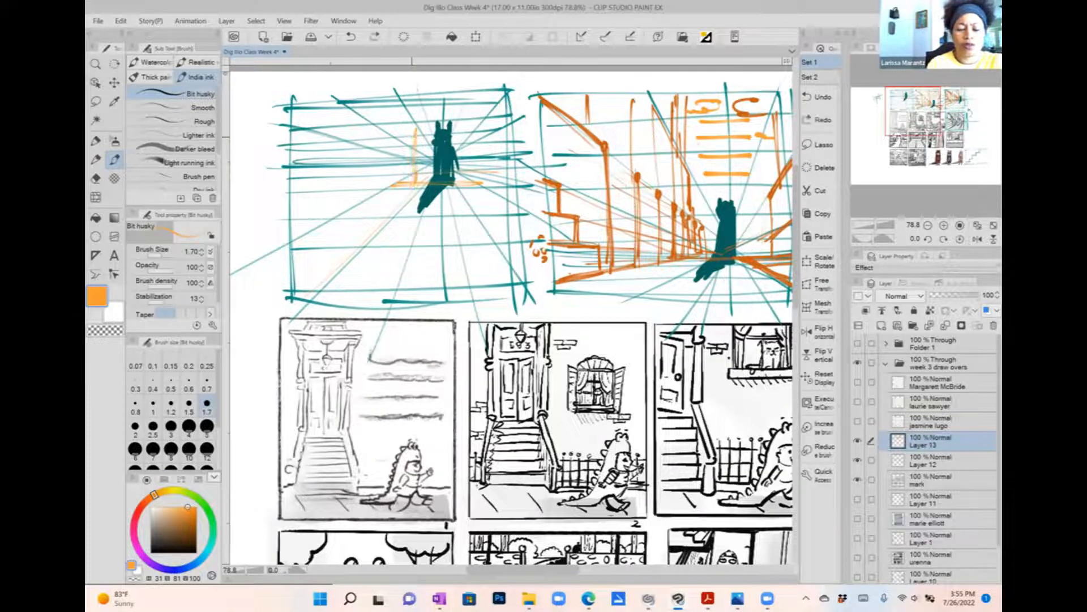
pyautogui.moveTo(404, 131); pyautogui.dragTo(405, 185)
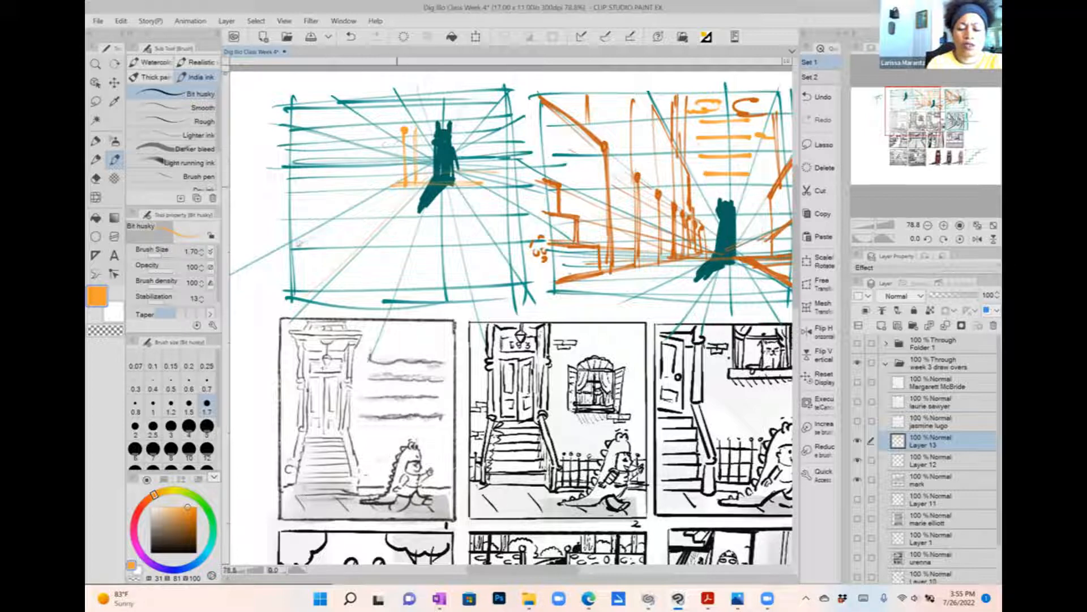
# Step: Draw perspective guides toward the silhouette in the panel above frame 1 and add a taller post at the fence's left end
pyautogui.moveTo(296, 247); pyautogui.dragTo(368, 204)
pyautogui.moveTo(372, 93); pyautogui.dragTo(432, 154)
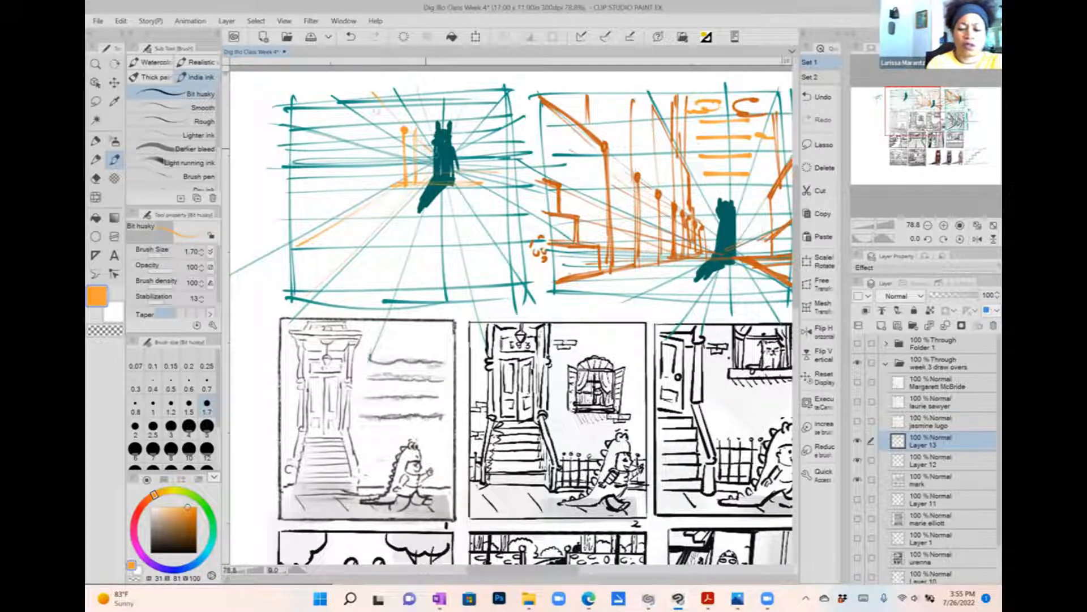
pyautogui.moveTo(397, 122); pyautogui.dragTo(397, 184)
pyautogui.moveTo(395, 142); pyautogui.dragTo(396, 184)
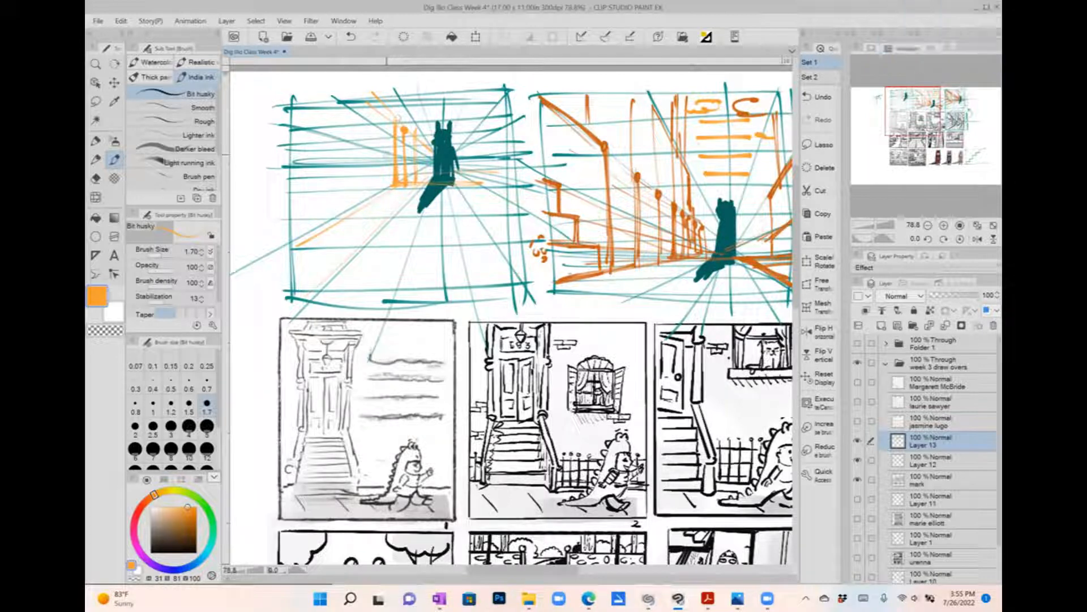
# Step: Add taller fence posts left of the silhouette in the panel above frame 1 and extend the ground edge diagonally toward the panel's left side
pyautogui.moveTo(383, 127)
pyautogui.mouseDown()
pyautogui.moveTo(383, 195)
pyautogui.moveTo(374, 189)
pyautogui.mouseUp()
pyautogui.moveTo(377, 152); pyautogui.dragTo(375, 200)
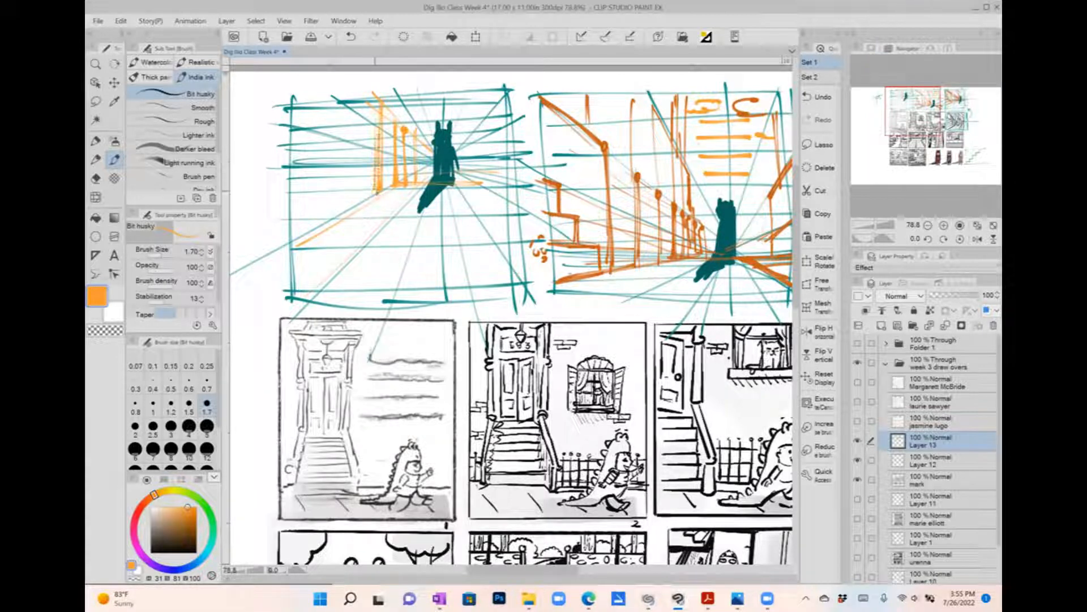
pyautogui.moveTo(359, 92); pyautogui.dragTo(356, 217)
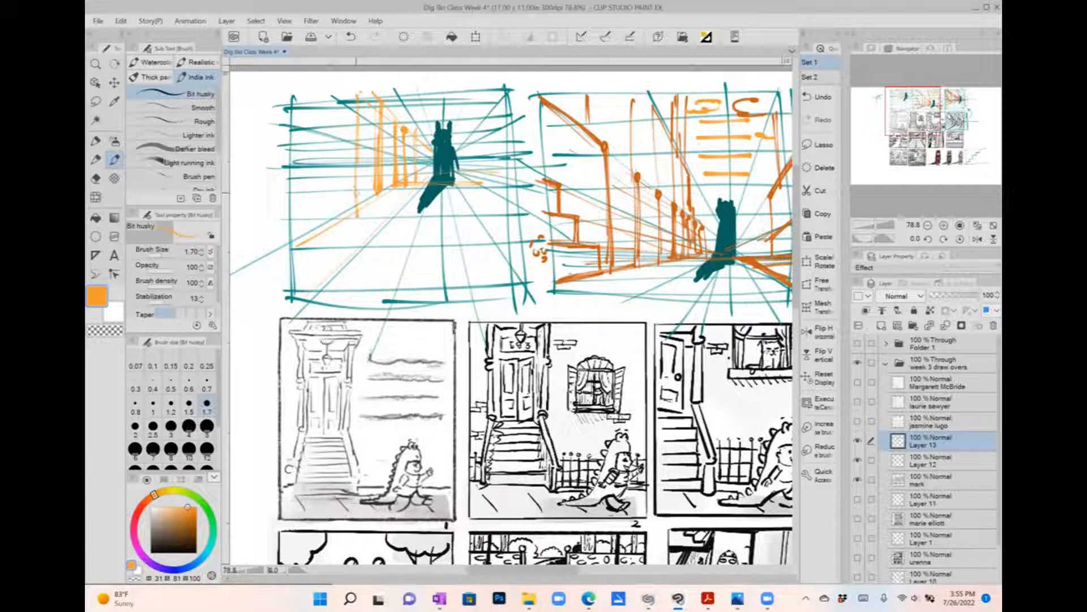
pyautogui.moveTo(356, 115)
pyautogui.mouseDown()
pyautogui.moveTo(356, 205)
pyautogui.moveTo(292, 252)
pyautogui.mouseUp()
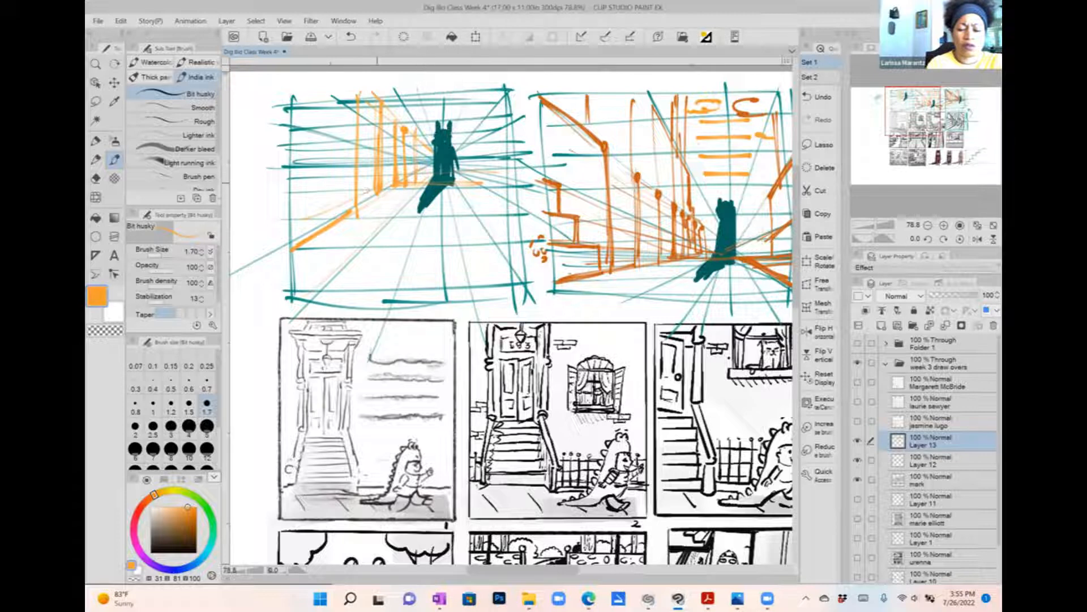
# Step: Sketch stair steps at the left side of the panel above frame 1, thicken the nearest post and slope a line from its top
pyautogui.moveTo(416, 172); pyautogui.dragTo(289, 215)
pyautogui.moveTo(371, 186)
pyautogui.mouseDown()
pyautogui.moveTo(283, 217)
pyautogui.moveTo(354, 213)
pyautogui.moveTo(321, 192)
pyautogui.moveTo(284, 202)
pyautogui.moveTo(264, 167)
pyautogui.moveTo(331, 167)
pyautogui.moveTo(320, 192)
pyautogui.moveTo(284, 175)
pyautogui.mouseUp()
pyautogui.moveTo(309, 140)
pyautogui.mouseDown()
pyautogui.moveTo(309, 164)
pyautogui.moveTo(280, 141)
pyautogui.mouseUp()
pyautogui.moveTo(352, 191); pyautogui.dragTo(355, 105)
pyautogui.moveTo(339, 98); pyautogui.dragTo(359, 119)
pyautogui.moveTo(341, 95); pyautogui.dragTo(361, 119)
pyautogui.moveTo(356, 118)
pyautogui.mouseDown()
pyautogui.moveTo(355, 216)
pyautogui.moveTo(482, 205)
pyautogui.mouseUp()
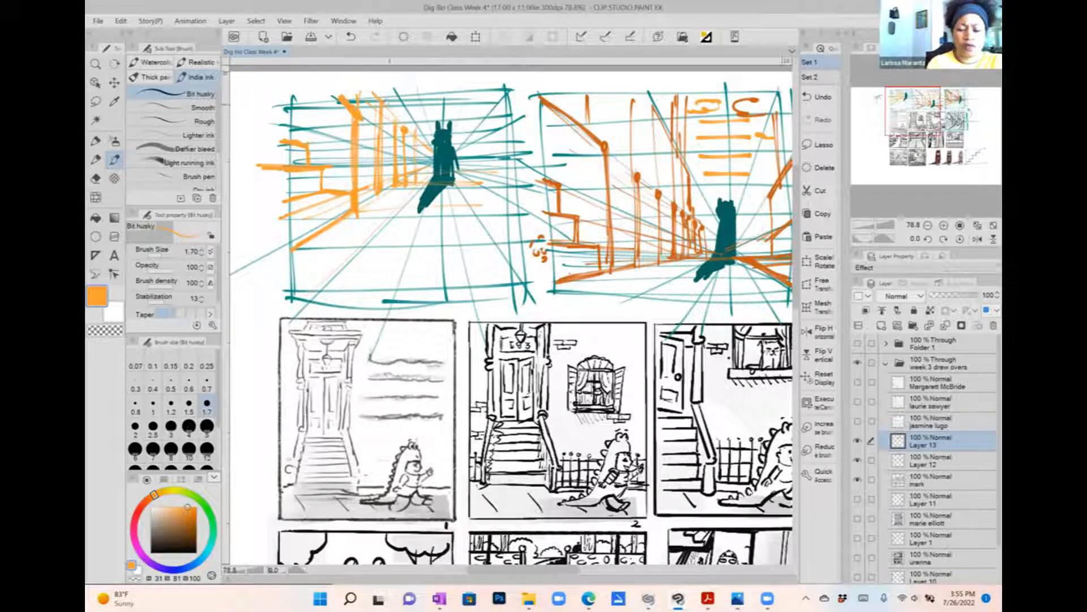
# Step: Add uprights and a receding ground edge on the silhouette's right side and outline a text box in the foreground of the panel above frame 1
pyautogui.moveTo(333, 104); pyautogui.dragTo(334, 179)
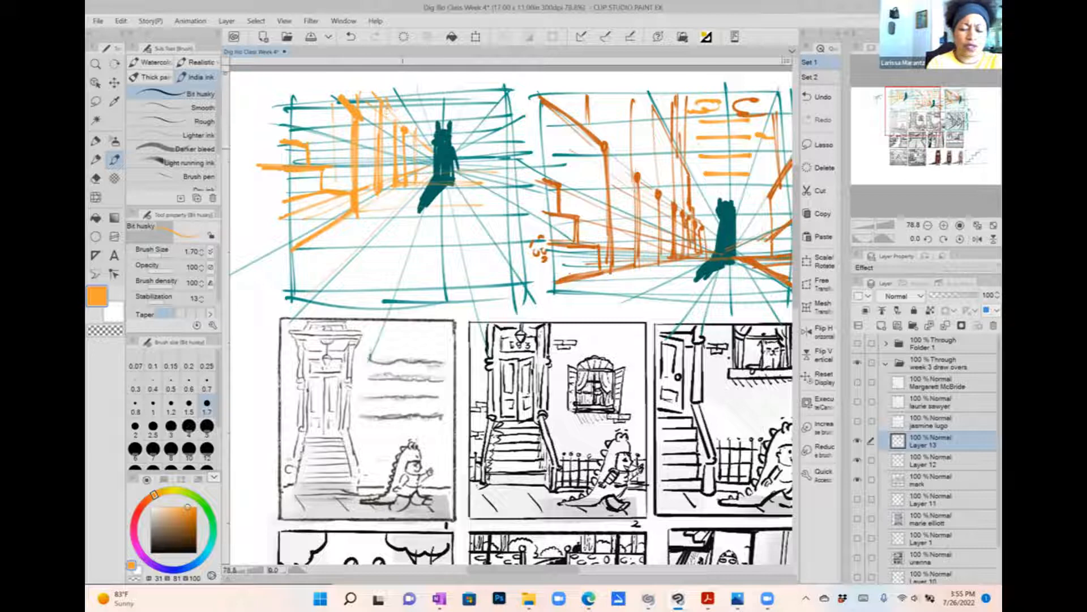
pyautogui.moveTo(418, 107); pyautogui.dragTo(418, 178)
pyautogui.moveTo(474, 96); pyautogui.dragTo(474, 172)
pyautogui.moveTo(476, 159); pyautogui.dragTo(479, 95)
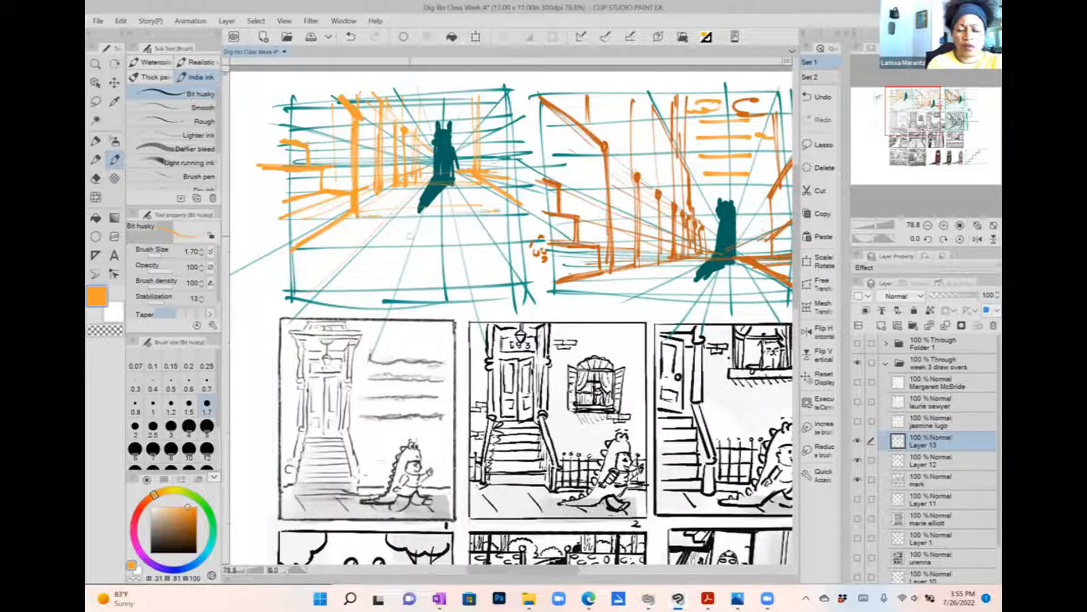
pyautogui.moveTo(491, 236)
pyautogui.mouseDown()
pyautogui.moveTo(339, 243)
pyautogui.moveTo(348, 272)
pyautogui.moveTo(410, 281)
pyautogui.moveTo(493, 236)
pyautogui.moveTo(494, 281)
pyautogui.mouseUp()
# Step: With Layer 12 and Layer 13 selected, lasso the middle perspective sketch in the top row and paste a copy of it
pyautogui.scroll(-4, 330, 257)
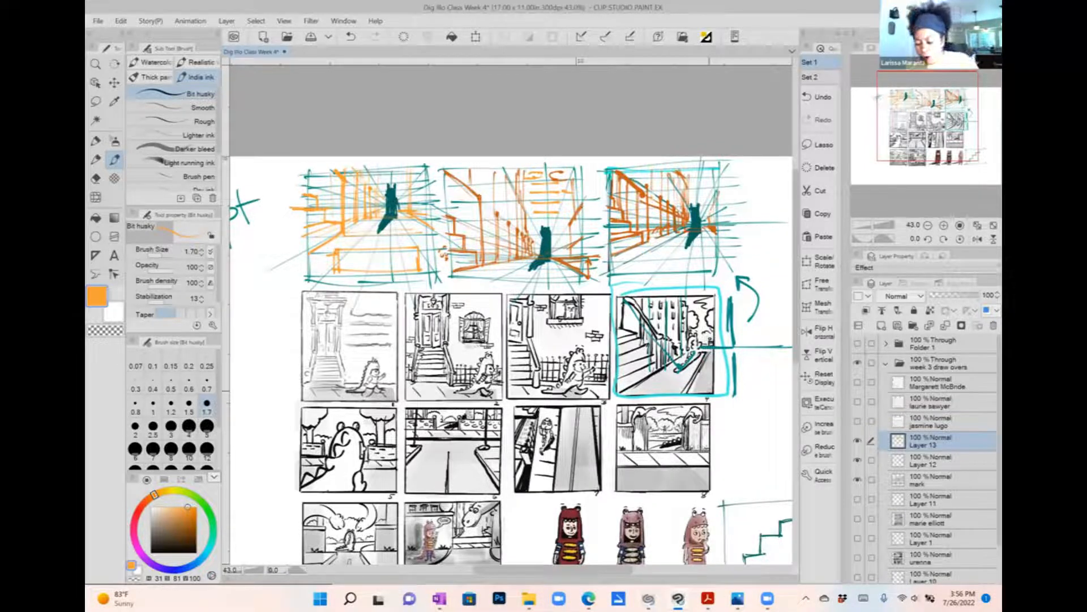
pyautogui.scroll(-2, 935, 453)
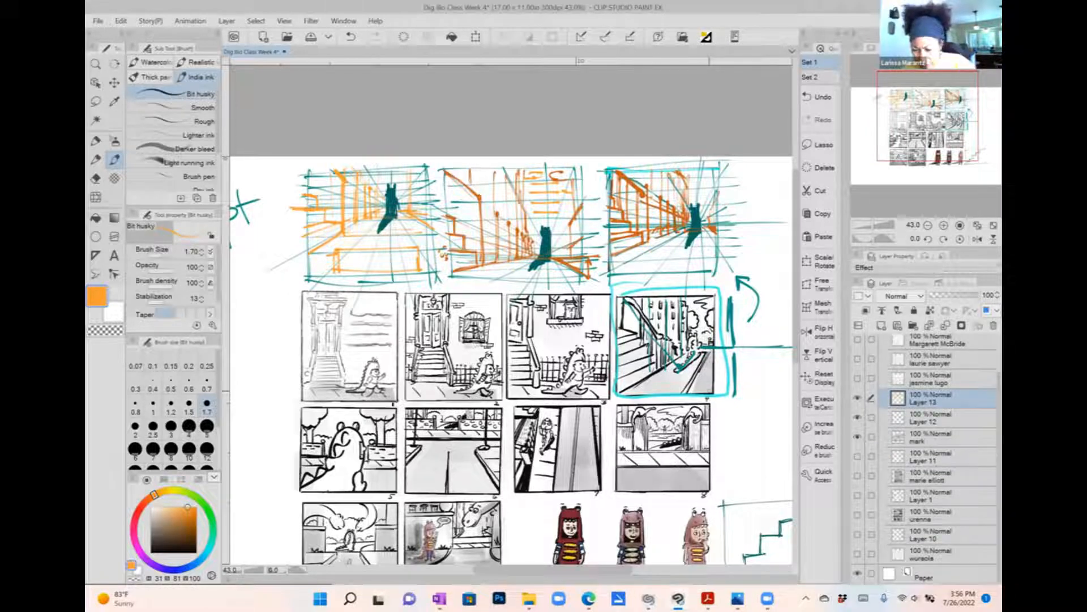
pyautogui.scroll(2, 934, 453)
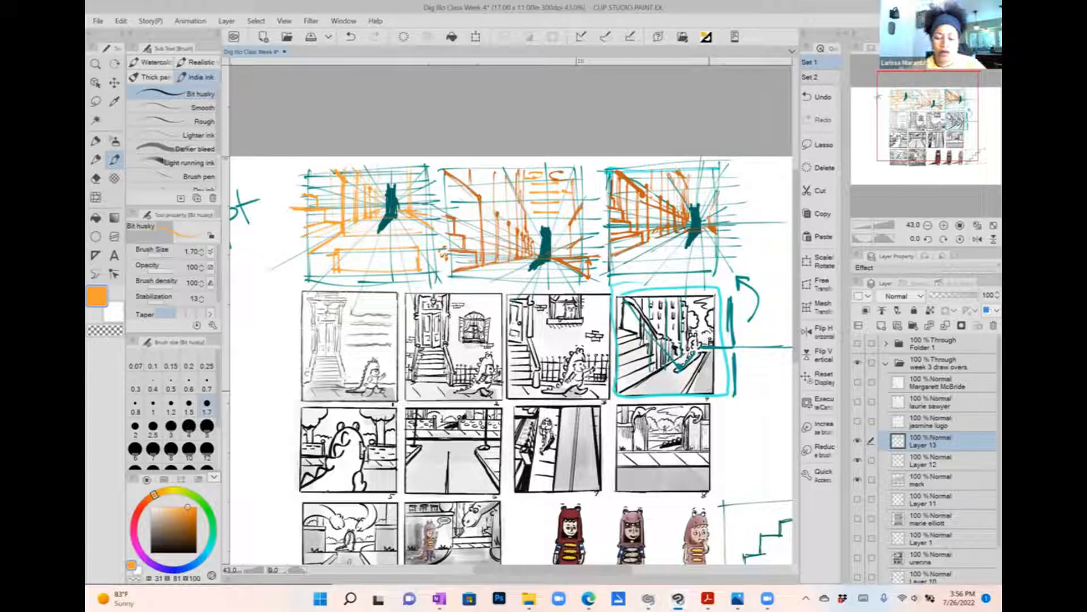
pyautogui.scroll(-5, 538, 300)
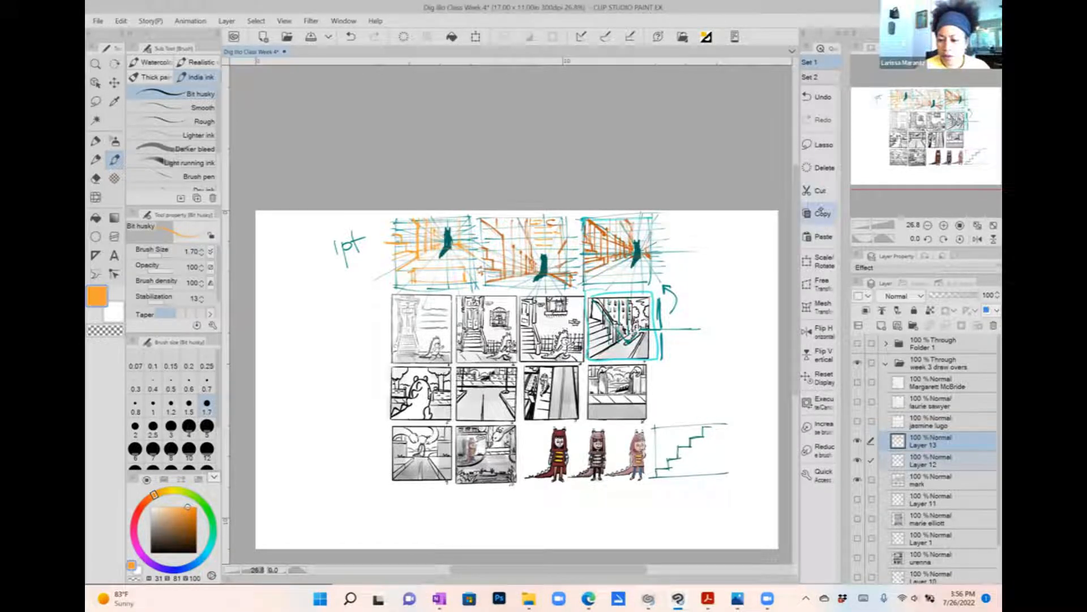
pyautogui.click(818, 144)
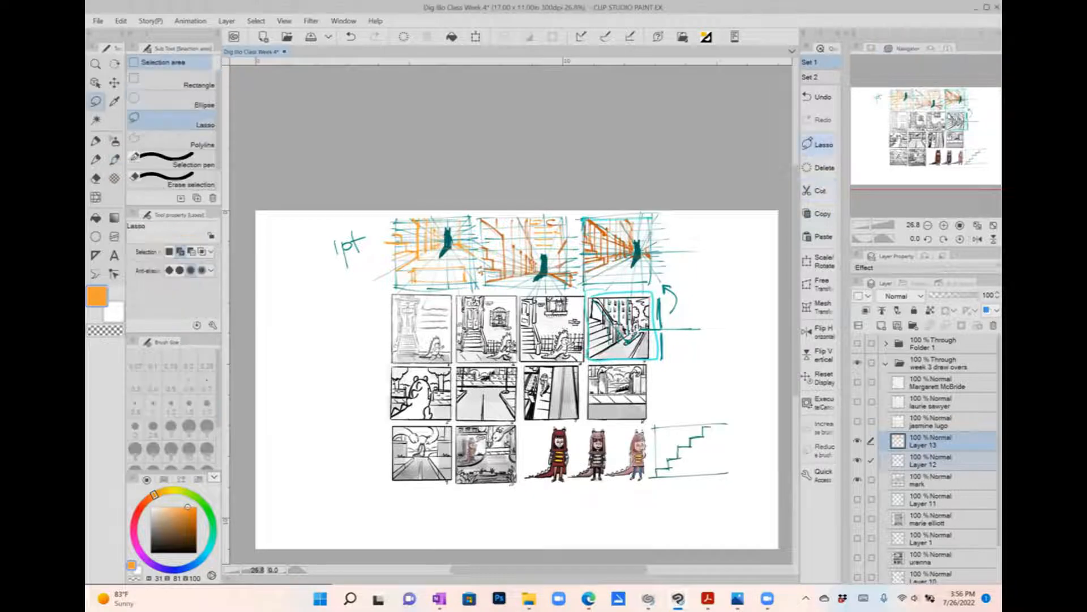
pyautogui.moveTo(481, 287)
pyautogui.mouseDown()
pyautogui.moveTo(530, 292)
pyautogui.moveTo(577, 249)
pyautogui.moveTo(533, 210)
pyautogui.moveTo(478, 209)
pyautogui.moveTo(484, 196)
pyautogui.mouseUp()
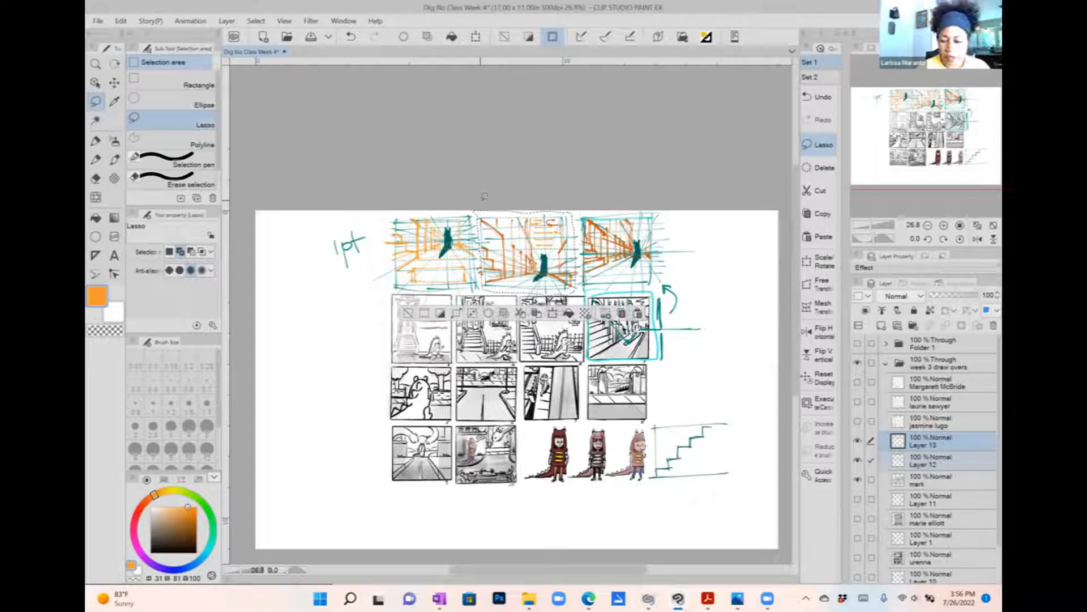
pyautogui.hotkey('ctrl', 'v')
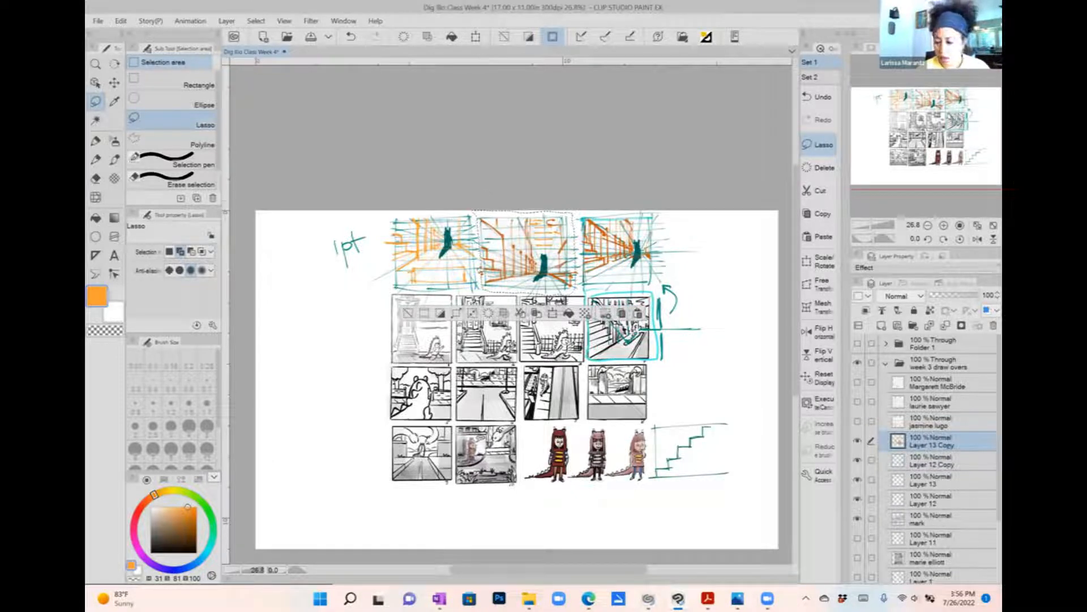
# Step: Move both pasted layer copies together into the empty area left of the storyboard's lower rows
pyautogui.click(872, 460)
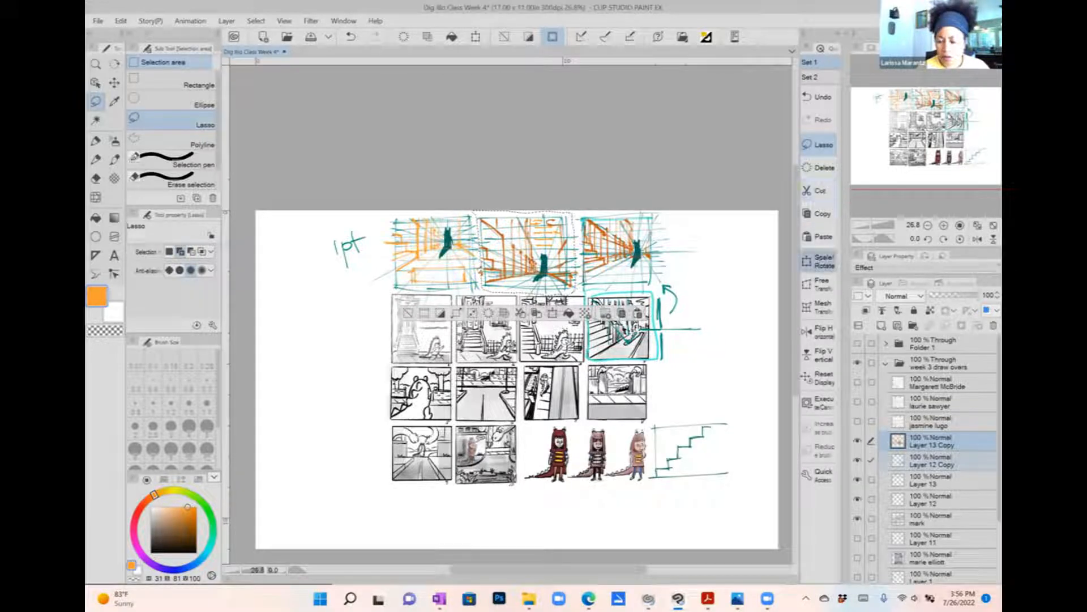
pyautogui.click(819, 261)
pyautogui.moveTo(552, 265)
pyautogui.mouseDown()
pyautogui.moveTo(335, 414)
pyautogui.moveTo(350, 429)
pyautogui.mouseUp()
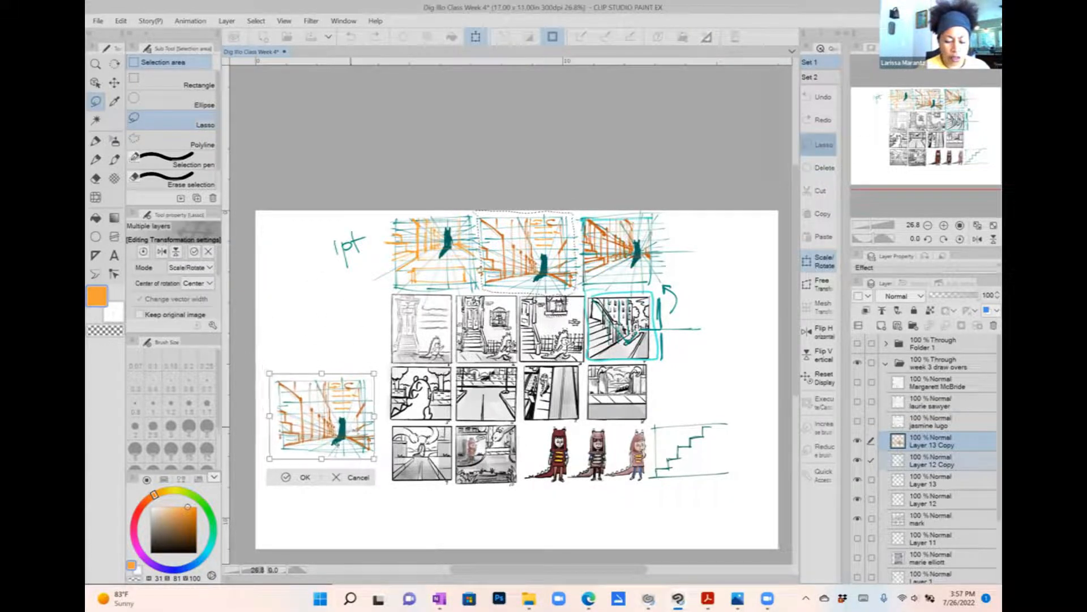
pyautogui.click(300, 477)
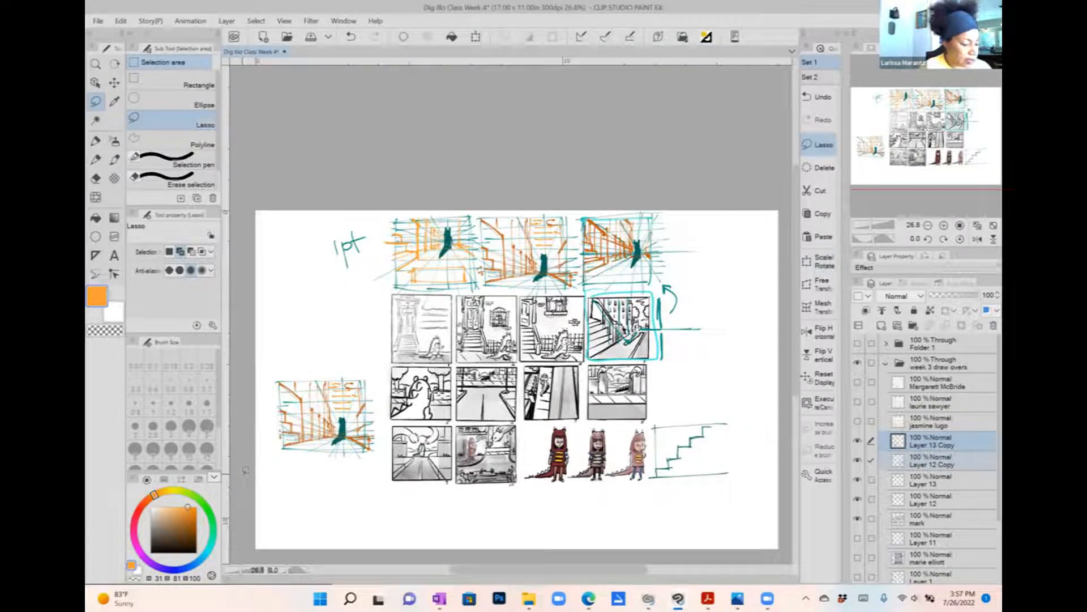
# Step: Switch back to the Bit husky brush and outline a green frame extension above the copied sketch to make the panel taller
pyautogui.press('b')
pyautogui.click(192, 553)
pyautogui.click(212, 525)
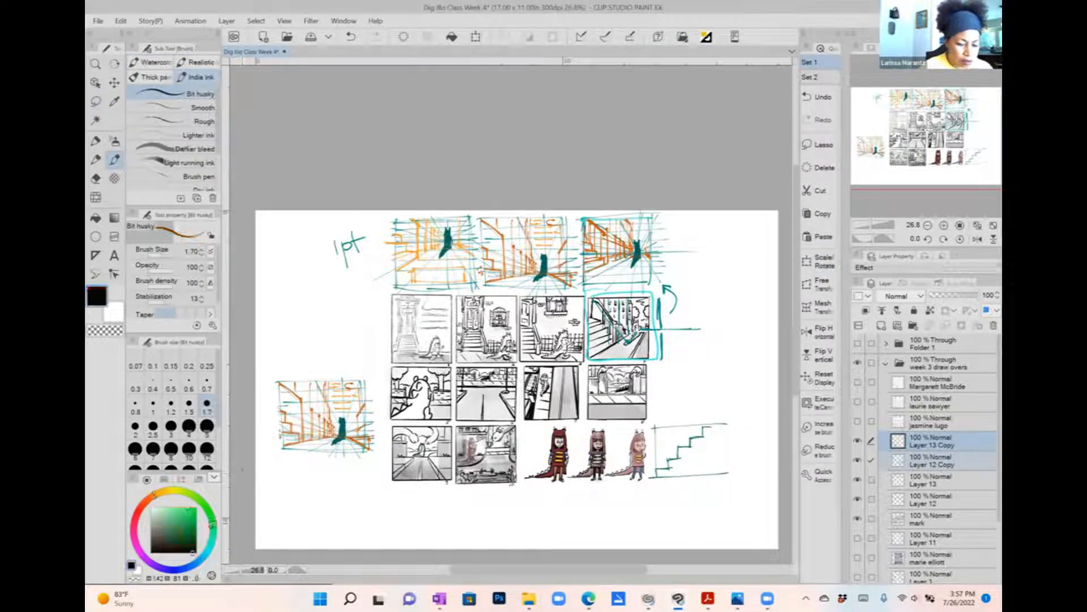
pyautogui.moveTo(278, 349); pyautogui.dragTo(278, 406)
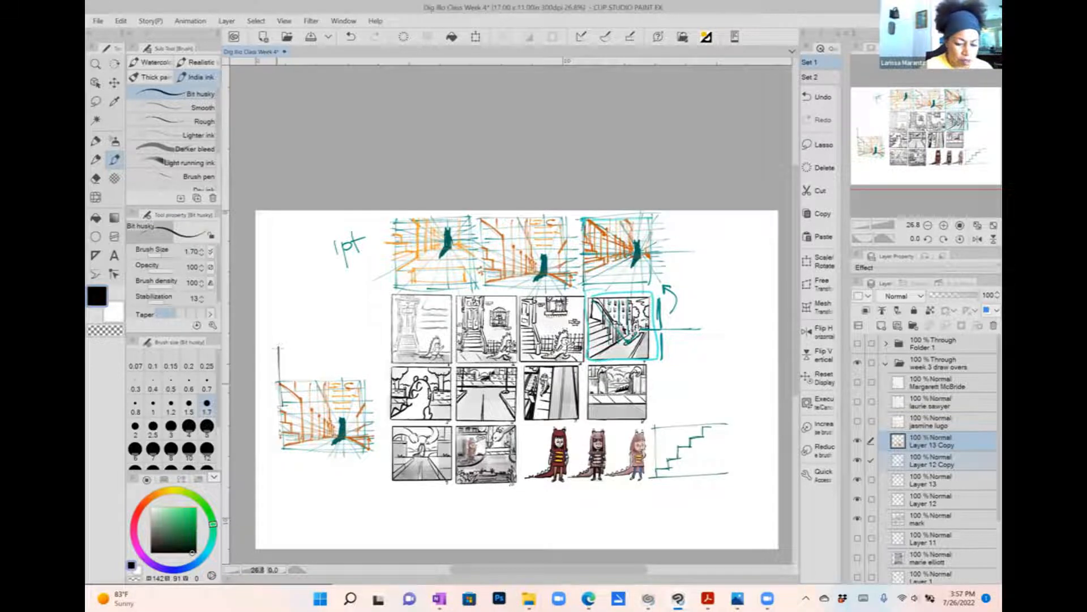
pyautogui.click(196, 506)
pyautogui.moveTo(274, 340); pyautogui.dragTo(358, 354)
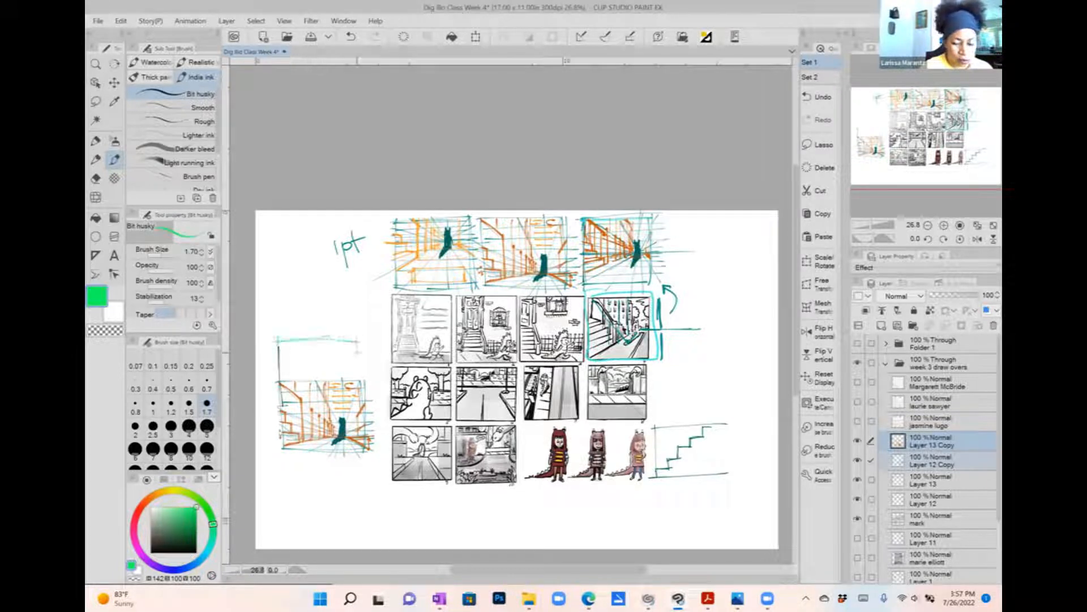
pyautogui.click(196, 520)
pyautogui.moveTo(277, 336)
pyautogui.mouseDown()
pyautogui.moveTo(278, 388)
pyautogui.moveTo(365, 337)
pyautogui.moveTo(363, 379)
pyautogui.mouseUp()
# Step: Draw vertical building lines through the green extension above the copied sketch
pyautogui.moveTo(329, 336); pyautogui.dragTo(328, 398)
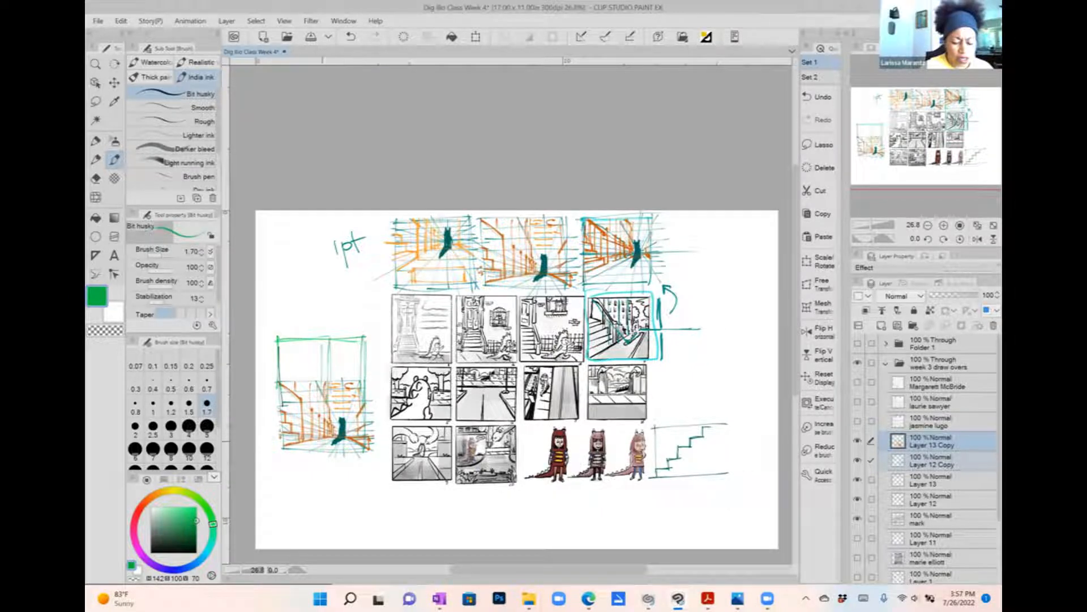
pyautogui.moveTo(313, 340); pyautogui.dragTo(312, 408)
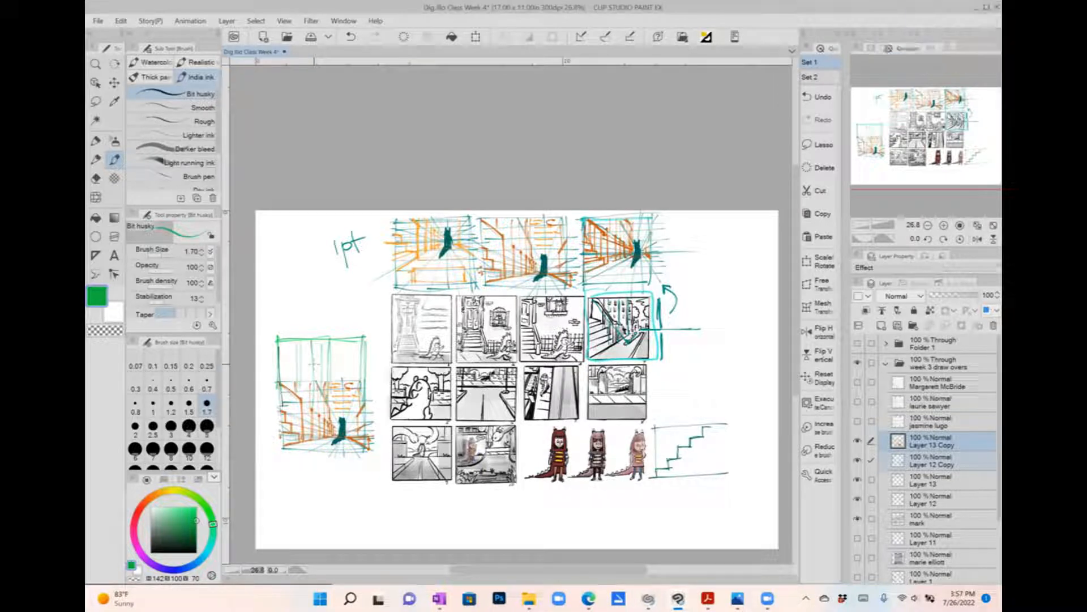
pyautogui.moveTo(295, 340); pyautogui.dragTo(294, 389)
pyautogui.moveTo(381, 361); pyautogui.dragTo(370, 359)
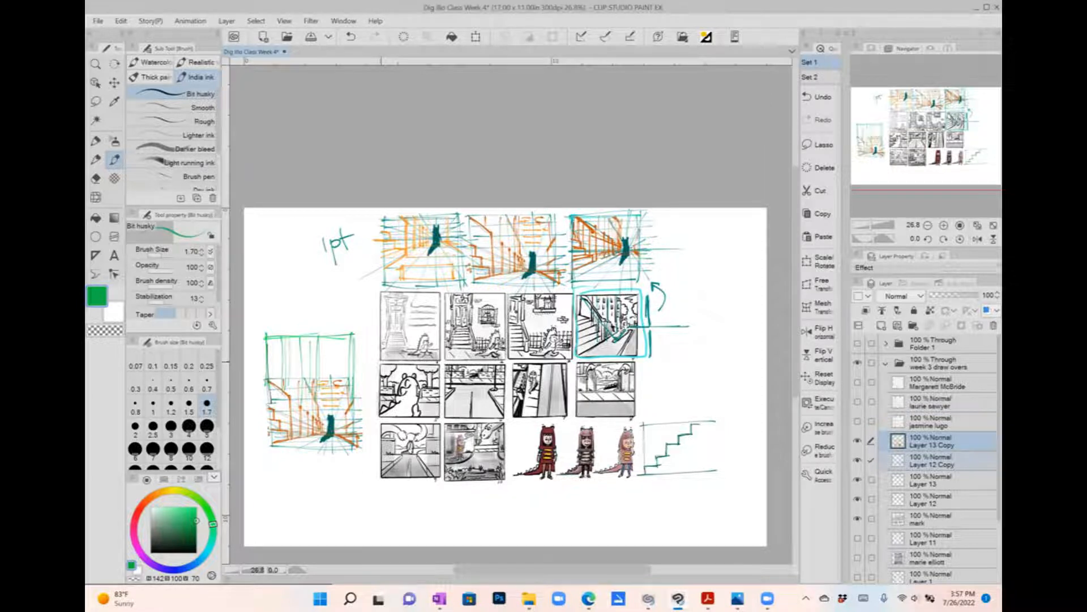
# Step: Hide the palettes and draw a wide rectangular green panel frame in the empty space right of frame 8
pyautogui.press('Tab')
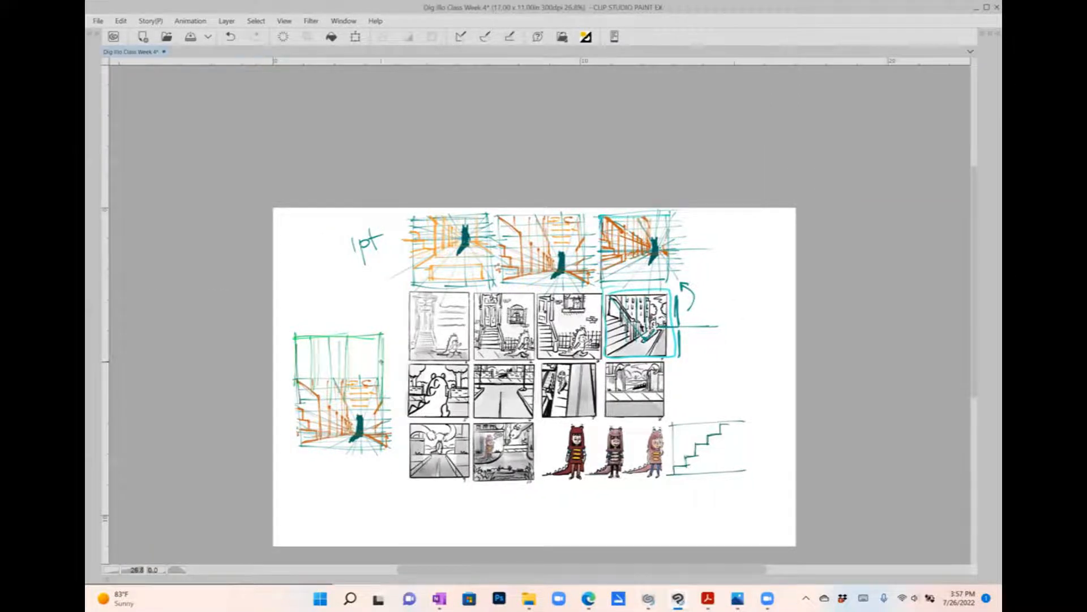
pyautogui.scroll(2, 520, 514)
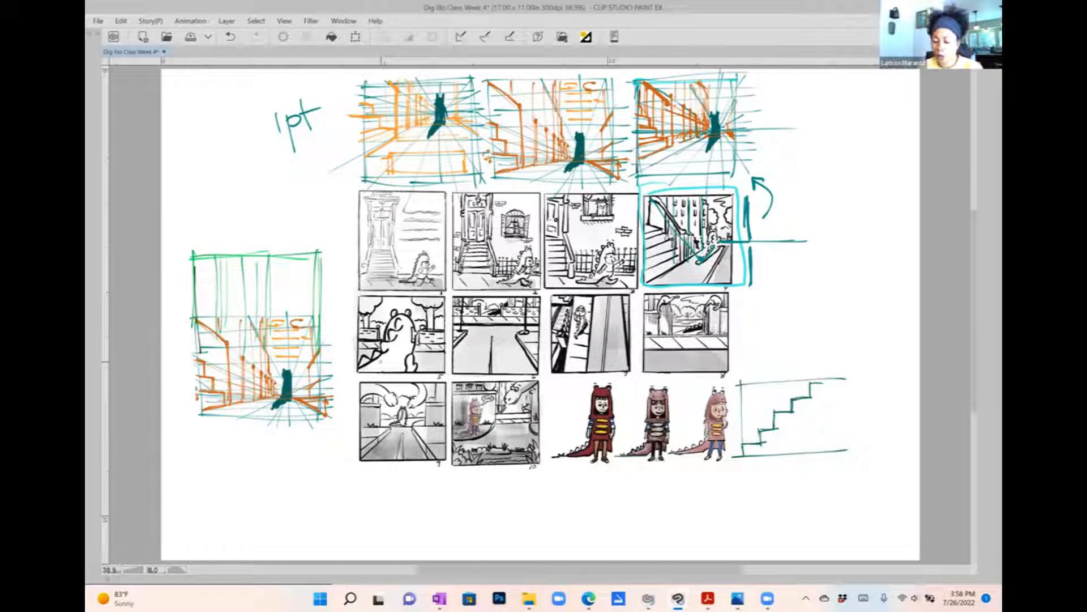
pyautogui.moveTo(771, 276); pyautogui.dragTo(877, 275)
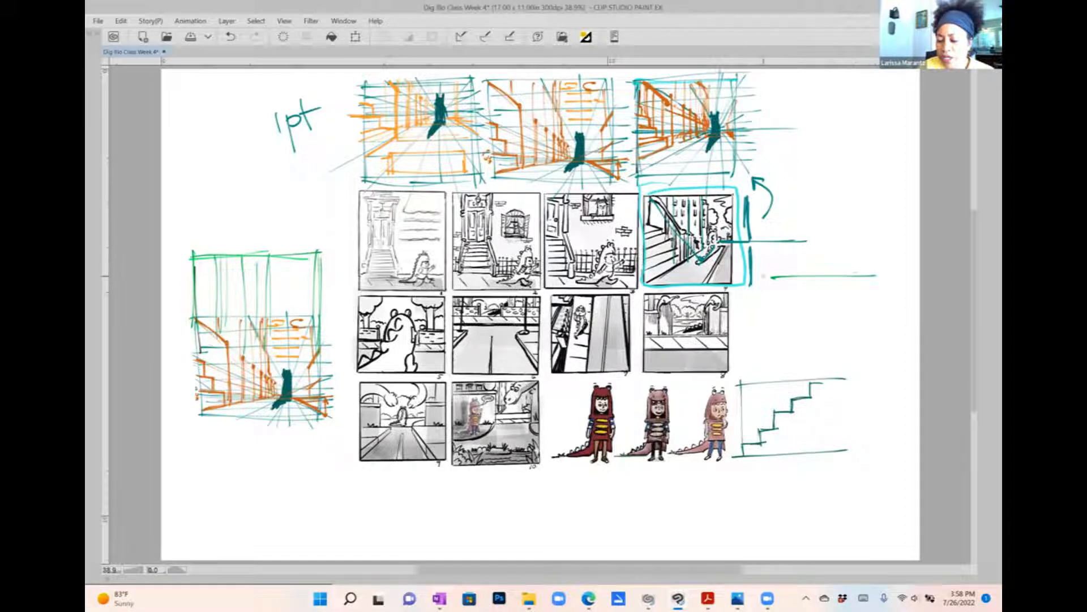
pyautogui.moveTo(762, 275)
pyautogui.mouseDown()
pyautogui.moveTo(763, 367)
pyautogui.moveTo(881, 362)
pyautogui.mouseUp()
pyautogui.moveTo(759, 278)
pyautogui.mouseDown()
pyautogui.moveTo(887, 271)
pyautogui.moveTo(882, 362)
pyautogui.mouseUp()
pyautogui.moveTo(887, 271); pyautogui.dragTo(890, 365)
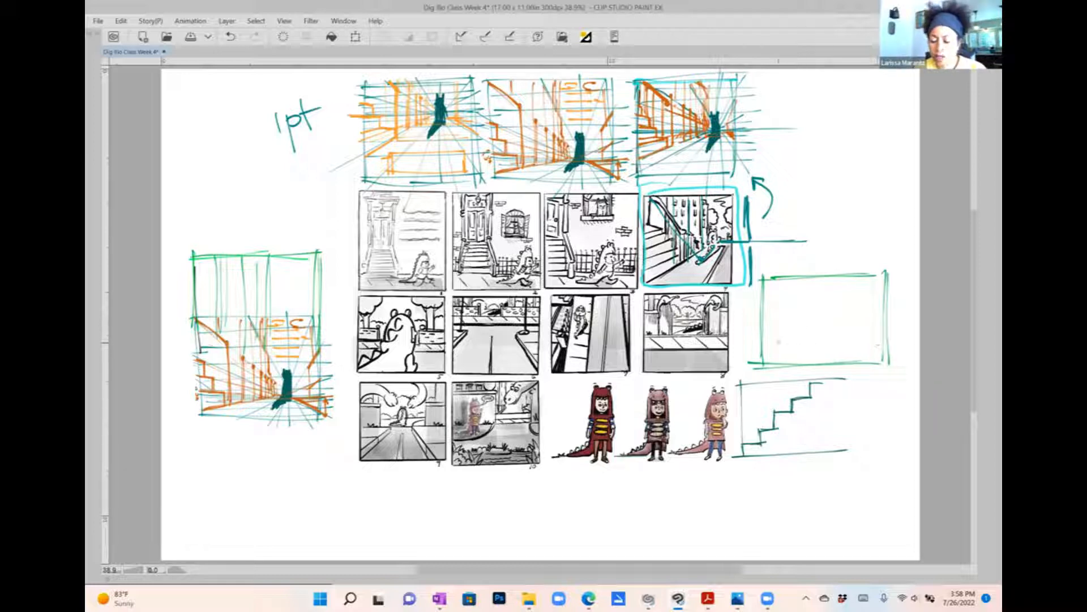
# Step: Sketch a ground line, short fence posts and a small standing figure near the right side of the new green panel
pyautogui.moveTo(761, 339); pyautogui.dragTo(884, 339)
pyautogui.moveTo(762, 341)
pyautogui.mouseDown()
pyautogui.moveTo(887, 338)
pyautogui.moveTo(853, 319)
pyautogui.moveTo(840, 344)
pyautogui.moveTo(860, 341)
pyautogui.moveTo(798, 337)
pyautogui.mouseUp()
pyautogui.moveTo(784, 321); pyautogui.dragTo(776, 340)
pyautogui.moveTo(866, 322); pyautogui.dragTo(866, 332)
pyautogui.moveTo(872, 322); pyautogui.dragTo(872, 332)
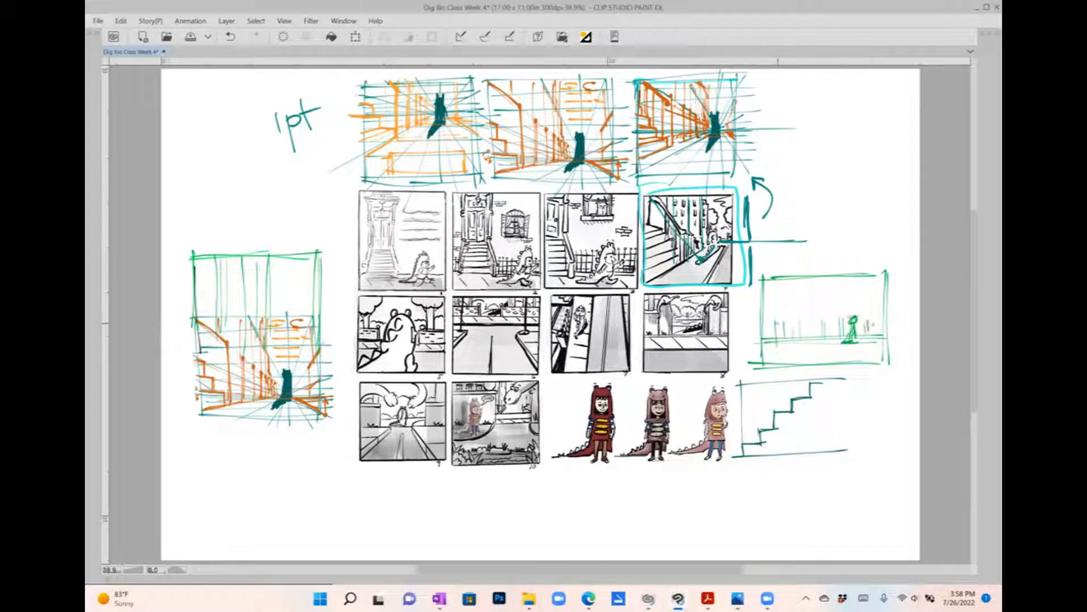
# Step: Add a top rail along the fence and tall vertical building lines behind it in the green panel
pyautogui.moveTo(776, 321); pyautogui.dragTo(852, 319)
pyautogui.moveTo(777, 280); pyautogui.dragTo(778, 321)
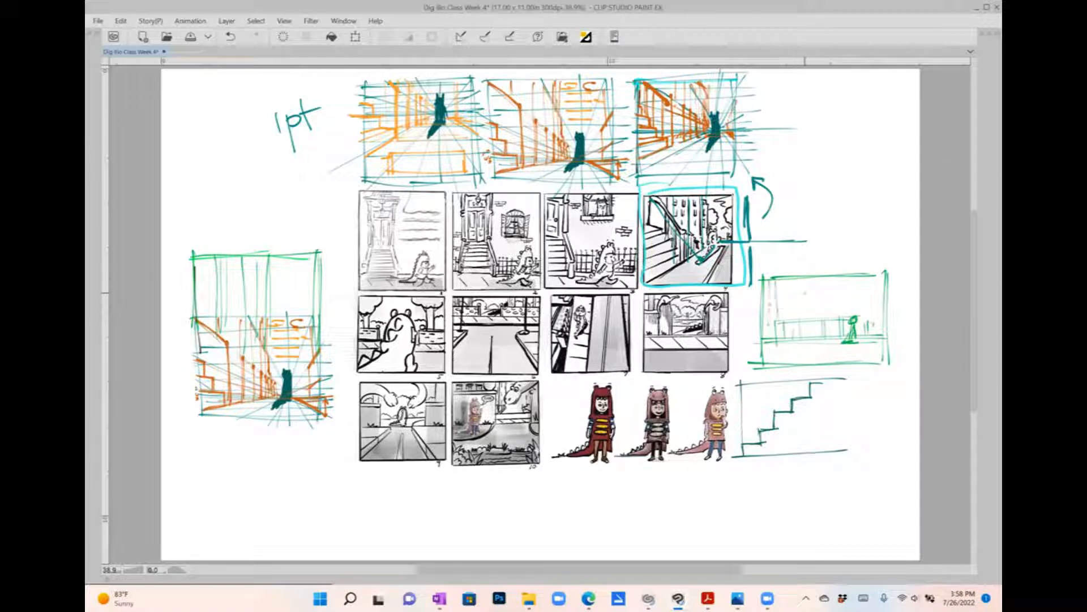
pyautogui.moveTo(812, 277); pyautogui.dragTo(826, 321)
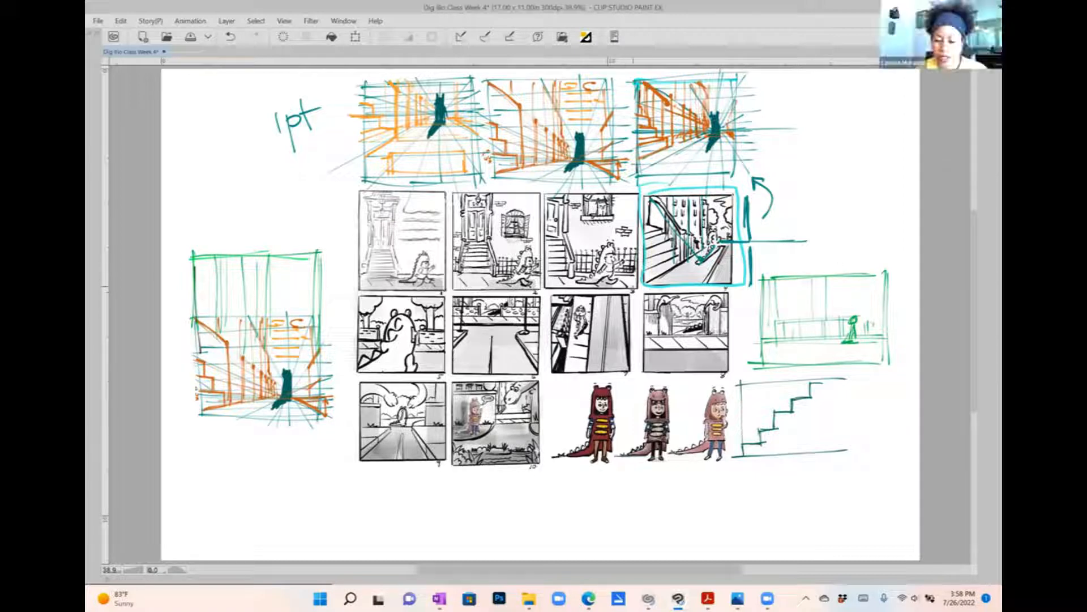
# Step: Outline frame 3 in green, draw an arrow toward the wide green panel and reinforce that panel's right and lower edges
pyautogui.moveTo(595, 196); pyautogui.dragTo(646, 260)
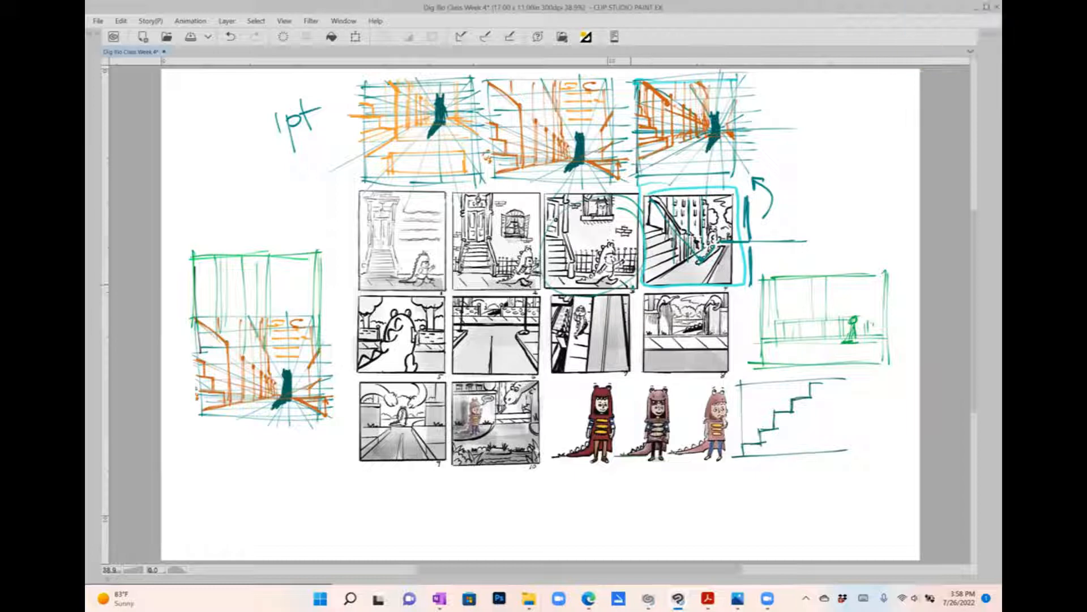
pyautogui.moveTo(714, 304)
pyautogui.mouseDown()
pyautogui.moveTo(745, 304)
pyautogui.moveTo(738, 312)
pyautogui.mouseUp()
pyautogui.moveTo(832, 280)
pyautogui.mouseDown()
pyautogui.moveTo(896, 279)
pyautogui.moveTo(888, 364)
pyautogui.mouseUp()
pyautogui.moveTo(891, 286); pyautogui.dragTo(892, 372)
pyautogui.moveTo(753, 358); pyautogui.dragTo(885, 358)
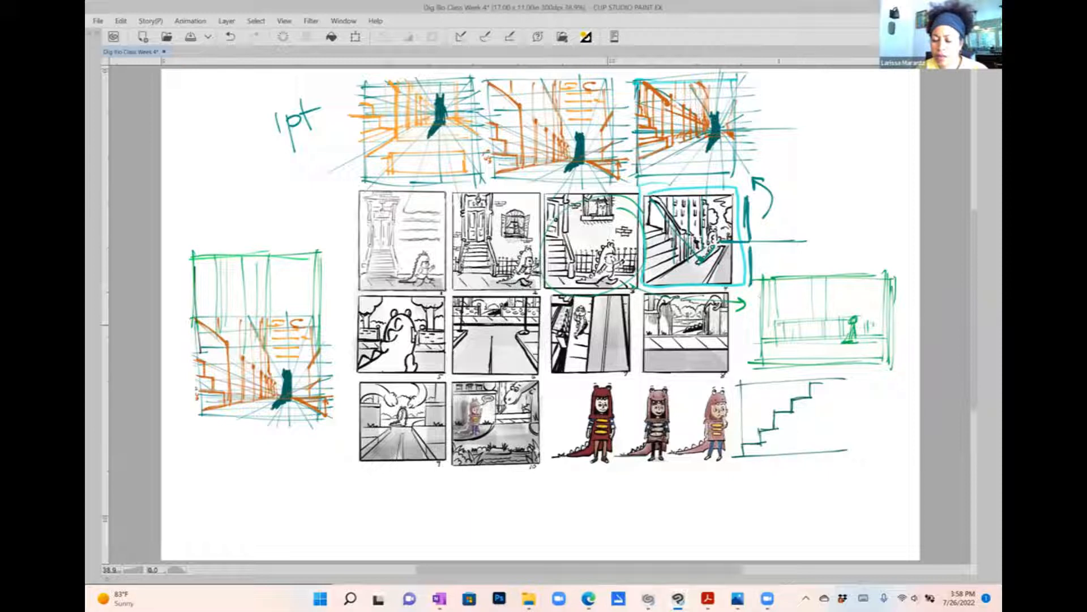
# Step: Add more vertical building lines and horizontal ground lines to the wide green panel, plus a full-height vertical line down its middle
pyautogui.moveTo(775, 313); pyautogui.dragTo(773, 340)
pyautogui.moveTo(784, 278)
pyautogui.mouseDown()
pyautogui.moveTo(783, 317)
pyautogui.moveTo(804, 317)
pyautogui.mouseUp()
pyautogui.moveTo(839, 276); pyautogui.dragTo(839, 294)
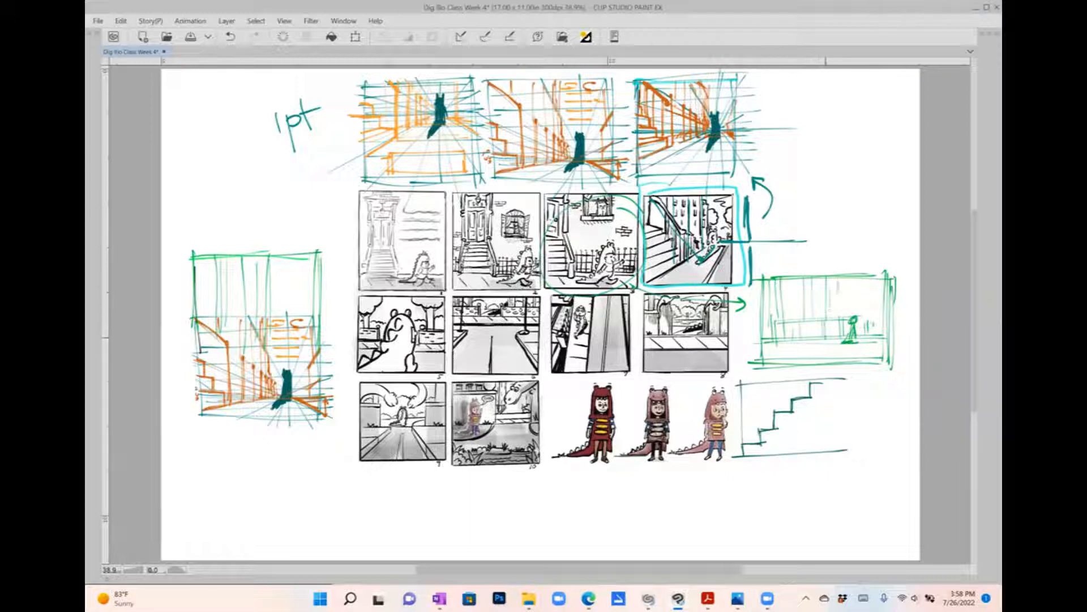
pyautogui.moveTo(885, 338); pyautogui.dragTo(748, 350)
pyautogui.moveTo(889, 346); pyautogui.dragTo(819, 347)
pyautogui.moveTo(825, 276); pyautogui.dragTo(827, 357)
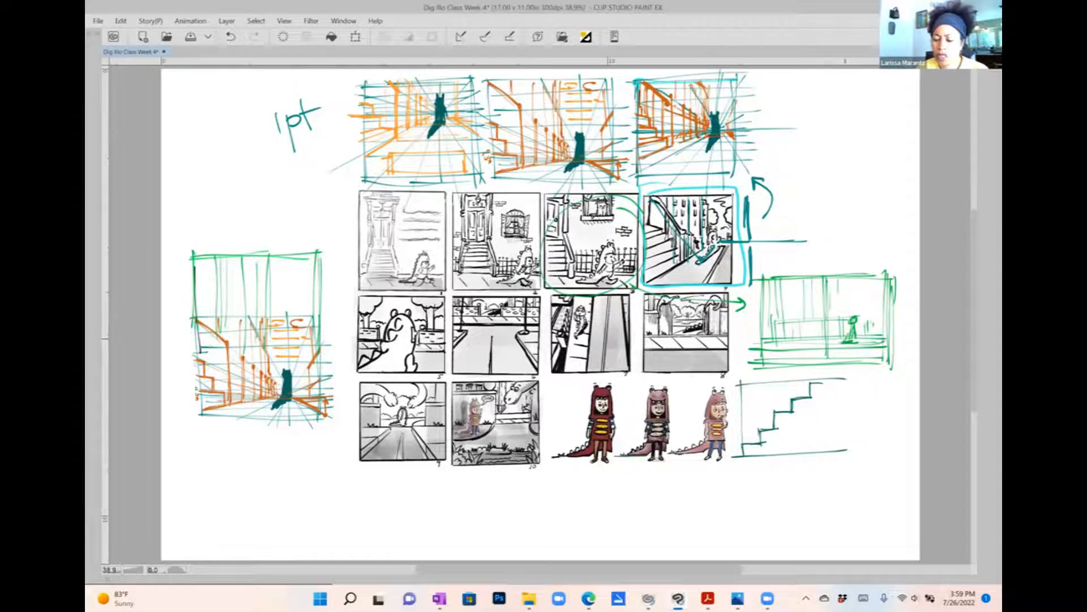
# Step: Darken the small figure, add background marks beside it and draw an arrow along the ground pointing toward it
pyautogui.moveTo(839, 342); pyautogui.dragTo(814, 342)
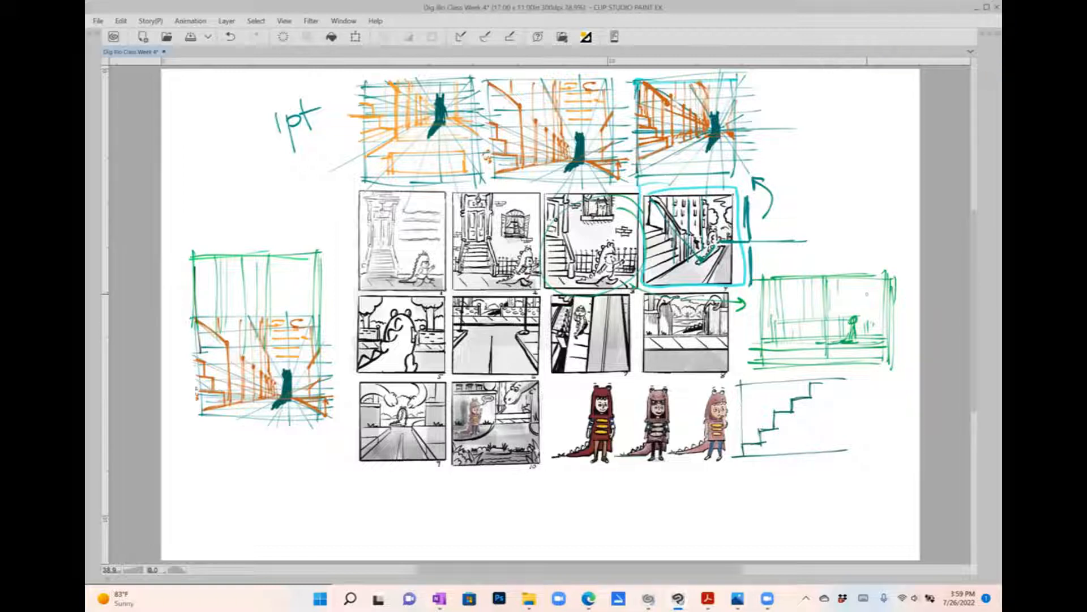
pyautogui.moveTo(854, 317); pyautogui.dragTo(847, 340)
pyautogui.moveTo(869, 280)
pyautogui.mouseDown()
pyautogui.moveTo(868, 313)
pyautogui.moveTo(879, 313)
pyautogui.mouseUp()
pyautogui.moveTo(763, 343); pyautogui.dragTo(811, 342)
pyautogui.moveTo(811, 343); pyautogui.dragTo(799, 347)
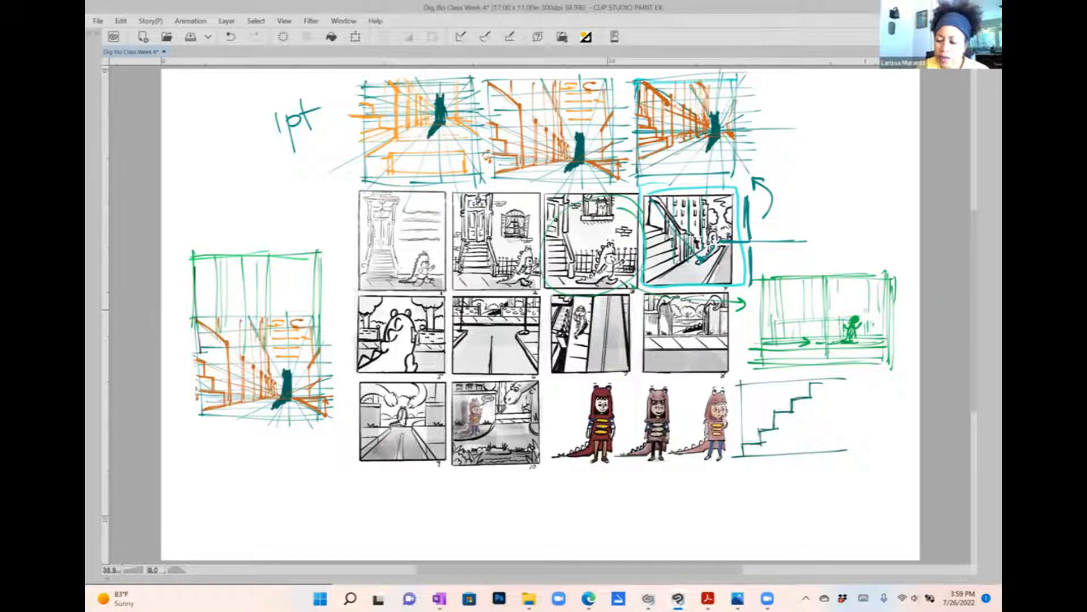
# Step: Draw another wide green panel above the existing one, with a ground line and vertical building lines
pyautogui.moveTo(784, 166)
pyautogui.mouseDown()
pyautogui.moveTo(784, 255)
pyautogui.moveTo(891, 172)
pyautogui.moveTo(774, 256)
pyautogui.mouseUp()
pyautogui.moveTo(771, 255); pyautogui.dragTo(904, 251)
pyautogui.moveTo(780, 171)
pyautogui.mouseDown()
pyautogui.moveTo(895, 168)
pyautogui.moveTo(907, 247)
pyautogui.mouseUp()
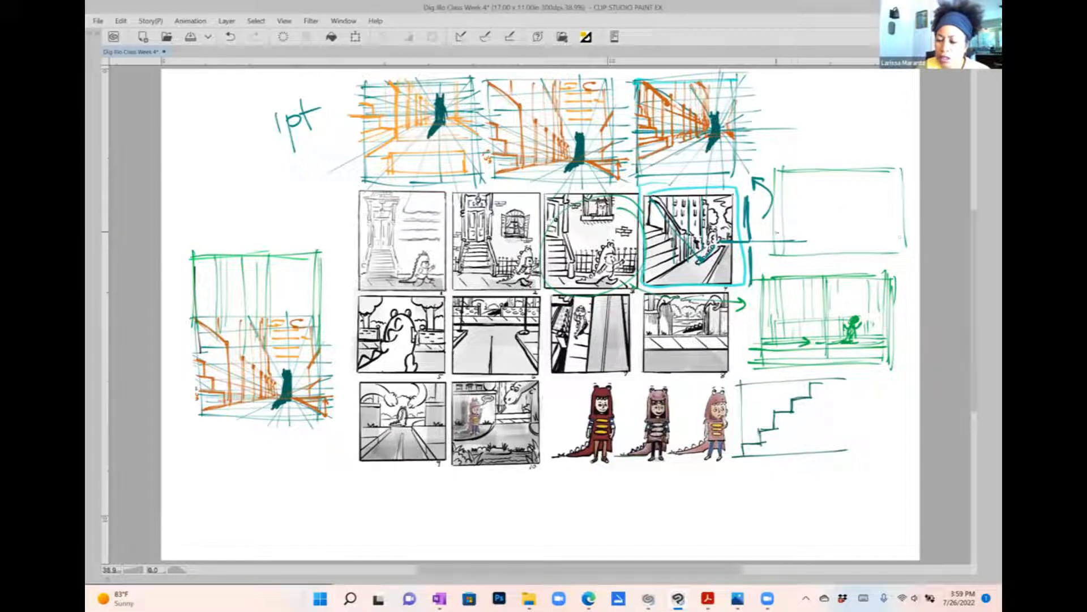
pyautogui.moveTo(776, 231); pyautogui.dragTo(908, 230)
pyautogui.moveTo(814, 176); pyautogui.dragTo(813, 240)
pyautogui.moveTo(834, 168); pyautogui.dragTo(838, 245)
pyautogui.moveTo(864, 180)
pyautogui.mouseDown()
pyautogui.moveTo(863, 241)
pyautogui.moveTo(881, 228)
pyautogui.mouseUp()
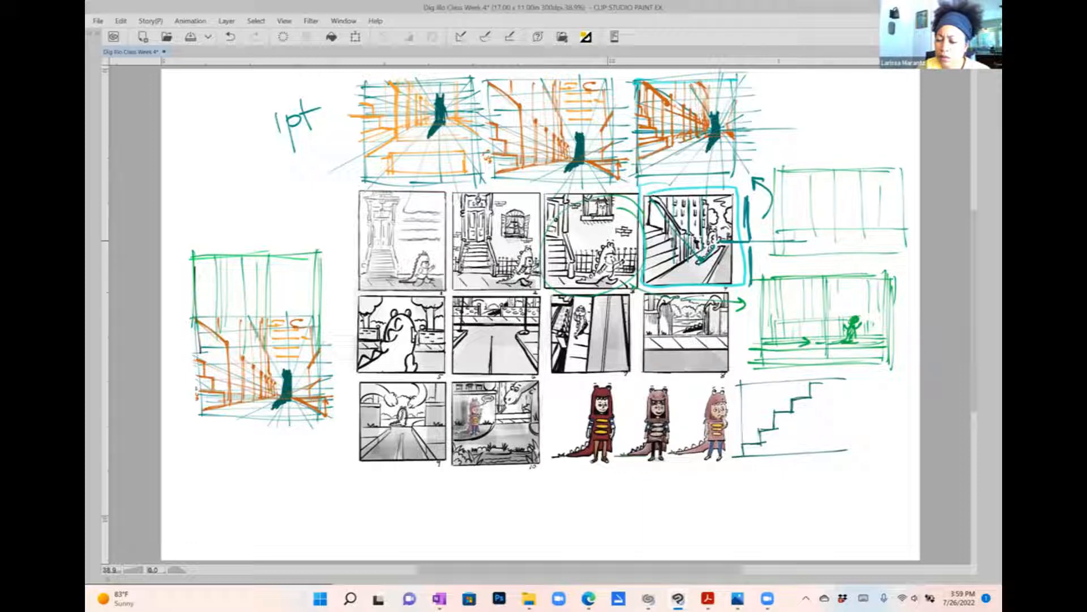
# Step: Add a small solid figure near the left edge of the upper green panel and extend the ground line
pyautogui.moveTo(793, 209)
pyautogui.mouseDown()
pyautogui.moveTo(794, 236)
pyautogui.moveTo(901, 210)
pyautogui.moveTo(886, 239)
pyautogui.mouseUp()
pyautogui.moveTo(789, 241)
pyautogui.mouseDown()
pyautogui.moveTo(807, 240)
pyautogui.moveTo(810, 207)
pyautogui.moveTo(803, 234)
pyautogui.mouseUp()
pyautogui.moveTo(800, 232)
pyautogui.mouseDown()
pyautogui.moveTo(785, 235)
pyautogui.moveTo(913, 232)
pyautogui.mouseUp()
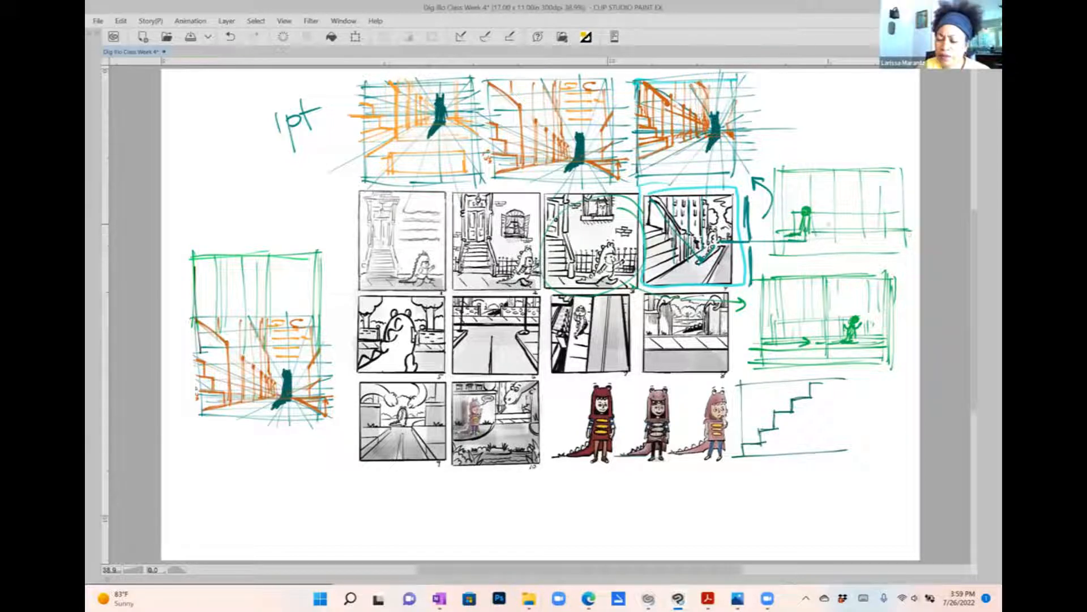
pyautogui.moveTo(802, 212); pyautogui.dragTo(785, 214)
# Step: Sketch a rectangular window in the open right half of the upper green panel, plus more vertical wall lines
pyautogui.moveTo(838, 170)
pyautogui.mouseDown()
pyautogui.moveTo(839, 253)
pyautogui.moveTo(852, 209)
pyautogui.moveTo(894, 180)
pyautogui.mouseUp()
pyautogui.moveTo(892, 185); pyautogui.dragTo(888, 207)
pyautogui.moveTo(822, 178); pyautogui.dragTo(825, 214)
pyautogui.moveTo(803, 177); pyautogui.dragTo(802, 202)
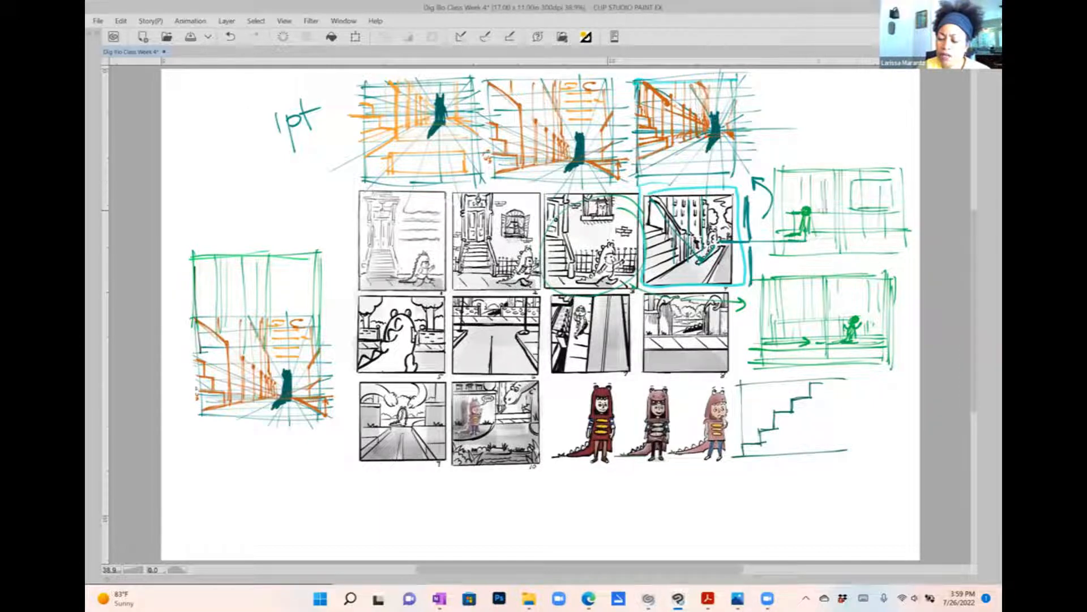
# Step: Add ground marks in the upper green panel and draw an arrow from the figure toward the right edge
pyautogui.moveTo(846, 242); pyautogui.dragTo(872, 235)
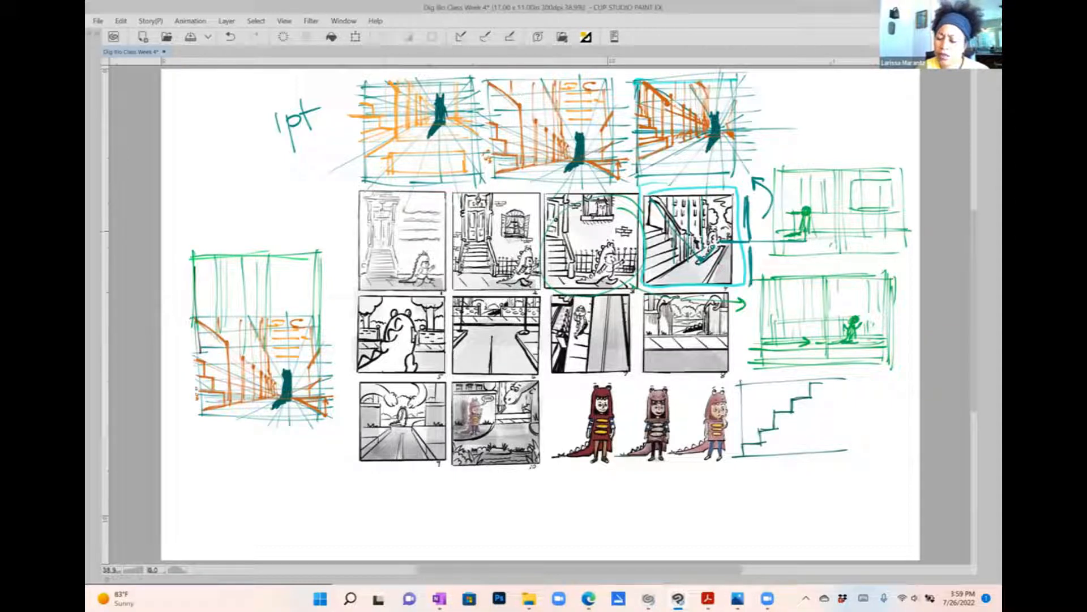
pyautogui.moveTo(819, 233); pyautogui.dragTo(907, 232)
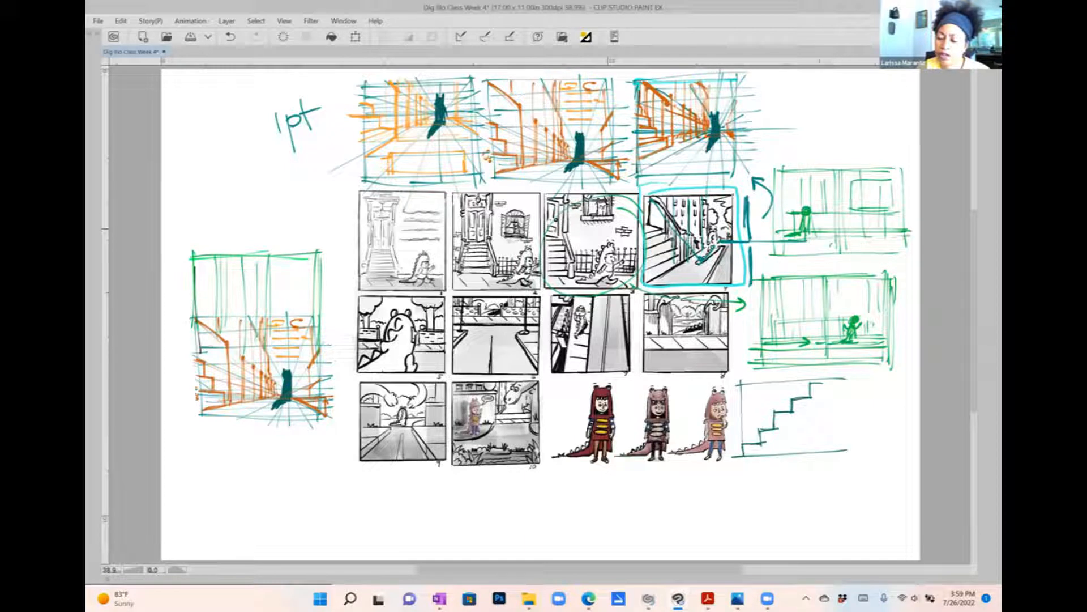
pyautogui.moveTo(818, 226); pyautogui.dragTo(899, 226)
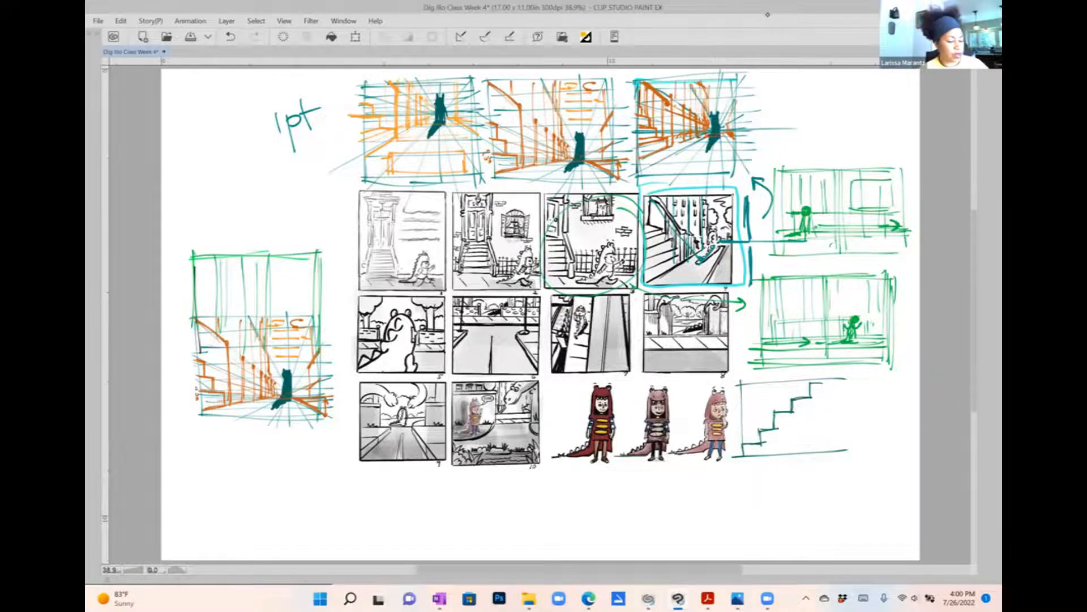
# Step: Bring back the tool palettes and outline a new green panel beneath the costumed characters
pyautogui.press('Tab')
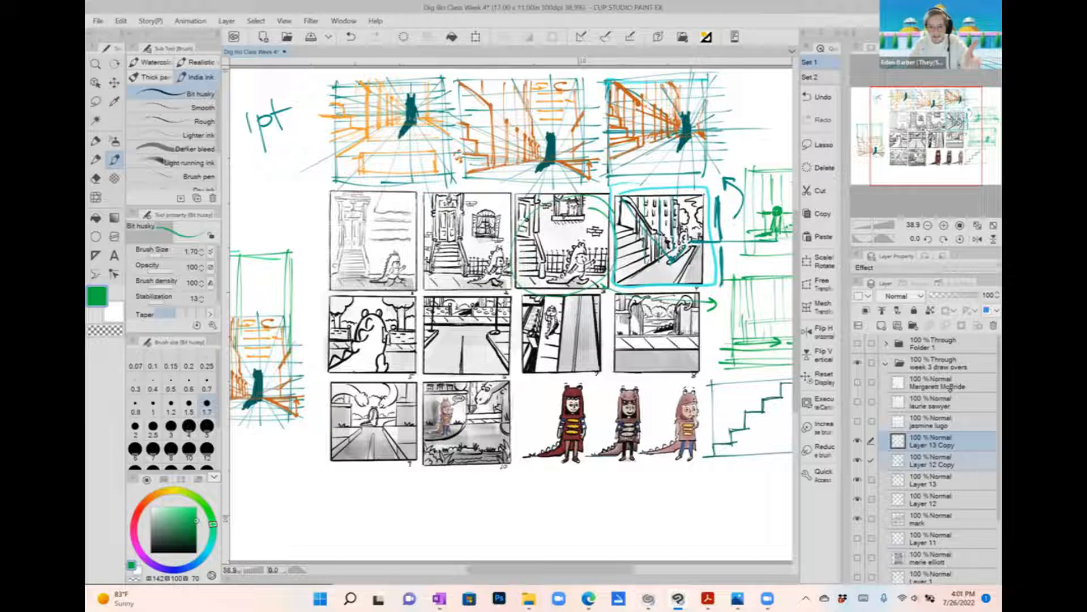
pyautogui.scroll(-1, 512, 314)
pyautogui.scroll(-2, 513, 314)
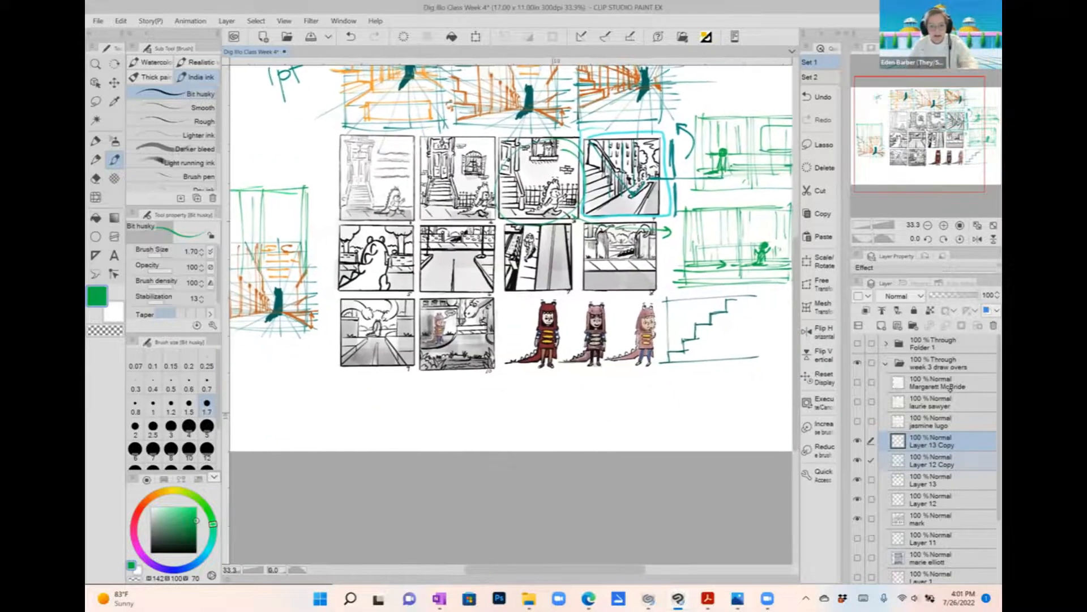
pyautogui.moveTo(571, 378)
pyautogui.mouseDown()
pyautogui.moveTo(572, 444)
pyautogui.moveTo(615, 376)
pyautogui.moveTo(667, 371)
pyautogui.moveTo(664, 433)
pyautogui.mouseUp()
pyautogui.moveTo(667, 374); pyautogui.dragTo(667, 452)
pyautogui.moveTo(666, 449); pyautogui.dragTo(571, 447)
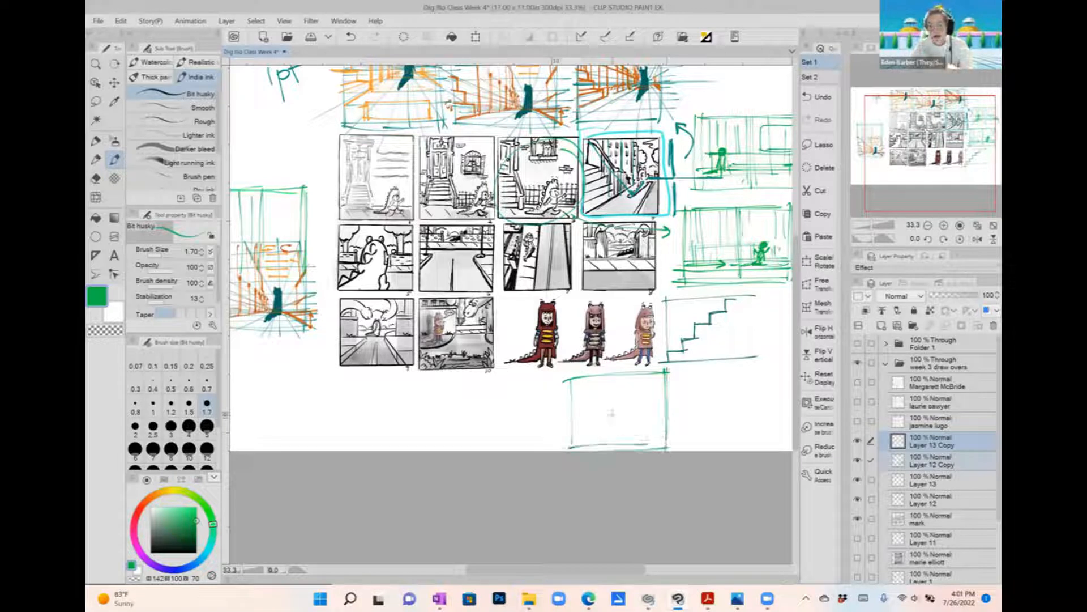
# Step: Sketch two side pillars with rounded tops, a ground line and low foliage between them in the new panel
pyautogui.moveTo(572, 401)
pyautogui.mouseDown()
pyautogui.moveTo(592, 399)
pyautogui.moveTo(586, 434)
pyautogui.moveTo(571, 441)
pyautogui.mouseUp()
pyautogui.moveTo(635, 401)
pyautogui.mouseDown()
pyautogui.moveTo(635, 433)
pyautogui.moveTo(660, 399)
pyautogui.moveTo(662, 431)
pyautogui.mouseUp()
pyautogui.moveTo(589, 435)
pyautogui.mouseDown()
pyautogui.moveTo(652, 432)
pyautogui.moveTo(620, 429)
pyautogui.moveTo(586, 390)
pyautogui.moveTo(645, 391)
pyautogui.moveTo(612, 418)
pyautogui.moveTo(630, 417)
pyautogui.mouseUp()
pyautogui.moveTo(591, 425); pyautogui.dragTo(657, 403)
pyautogui.moveTo(662, 372); pyautogui.dragTo(661, 404)
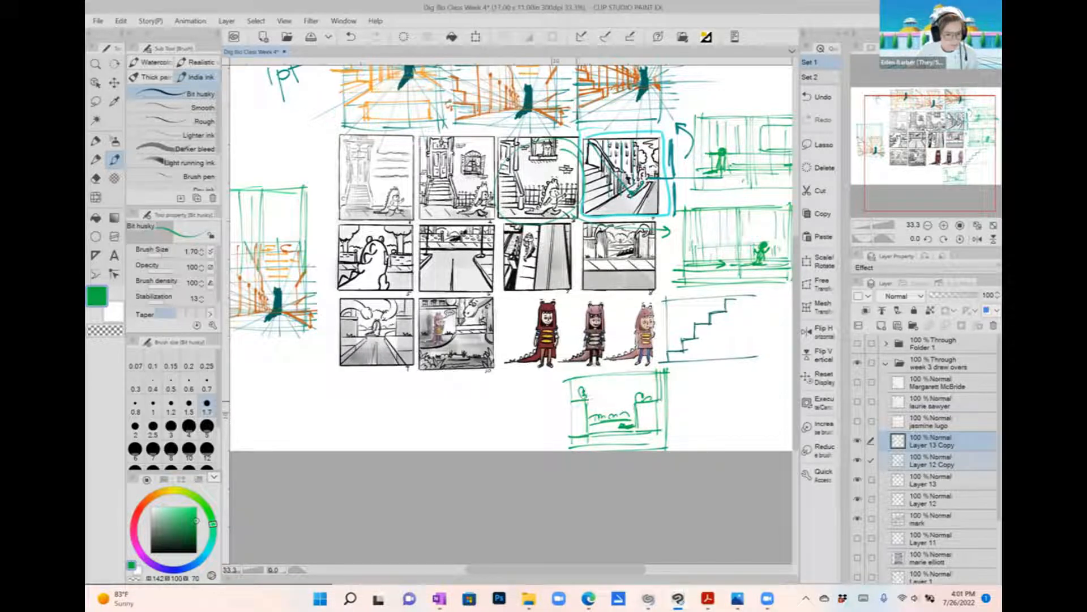
# Step: Reinforce the pillar panel's outer edges and add another ground line along its base
pyautogui.moveTo(572, 382)
pyautogui.mouseDown()
pyautogui.moveTo(570, 447)
pyautogui.moveTo(660, 372)
pyautogui.mouseUp()
pyautogui.moveTo(664, 373); pyautogui.dragTo(665, 446)
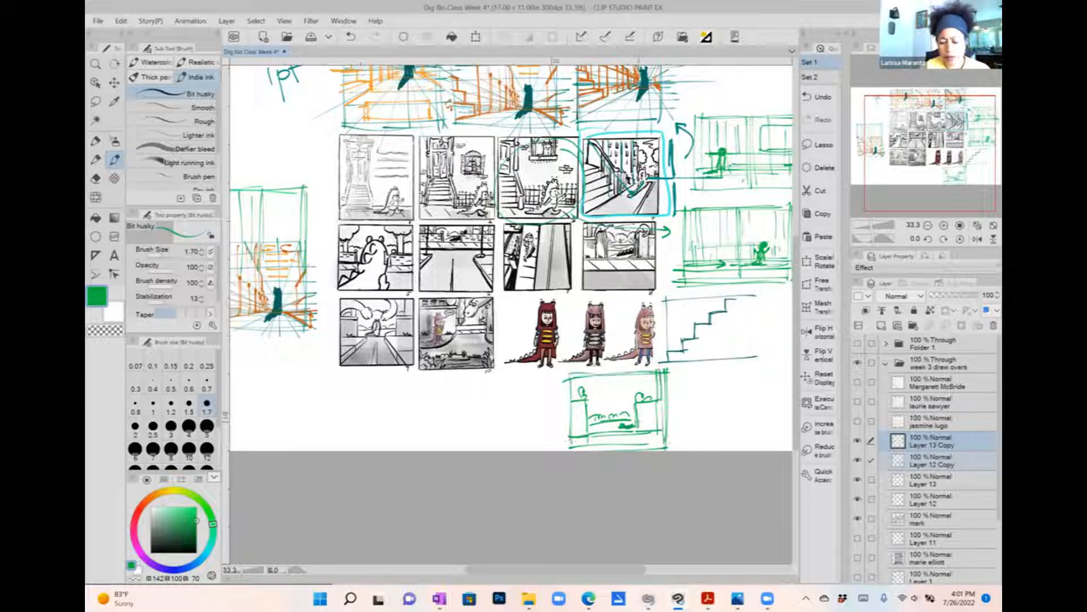
pyautogui.moveTo(572, 377); pyautogui.dragTo(572, 445)
pyautogui.moveTo(571, 435); pyautogui.dragTo(665, 439)
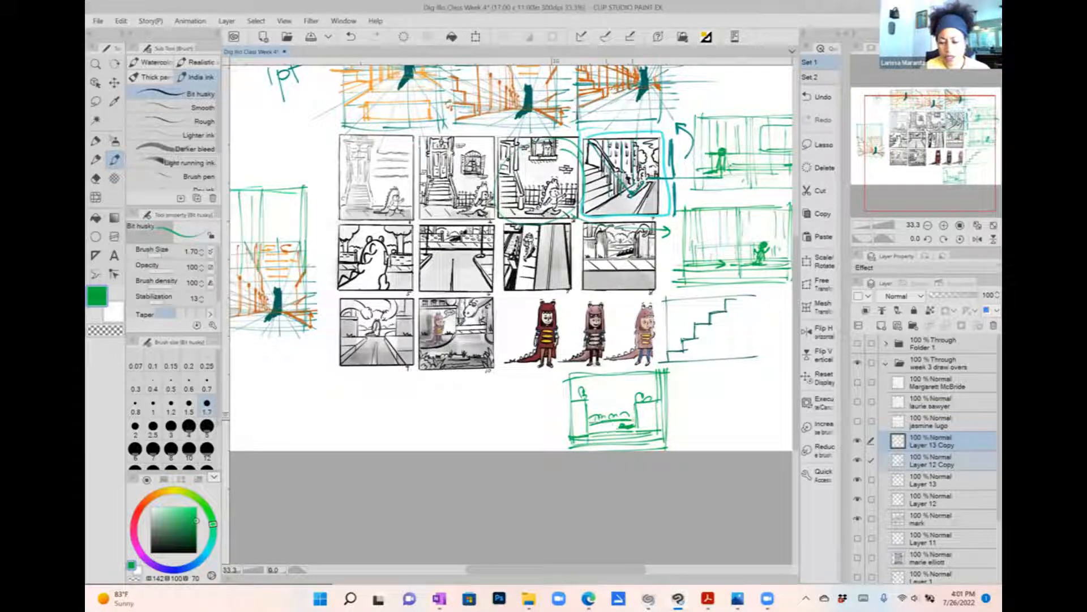
# Step: Circle frame 8 and the first costumed character's head, and darken the details on and between the small panel's pillars
pyautogui.moveTo(584, 285); pyautogui.dragTo(550, 402)
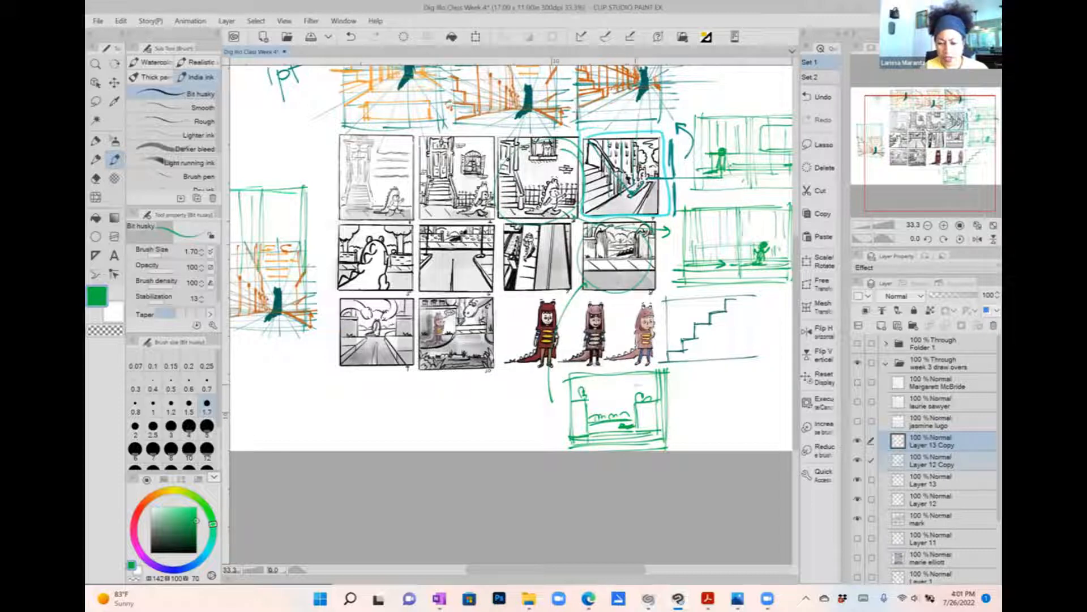
pyautogui.moveTo(590, 422); pyautogui.dragTo(627, 425)
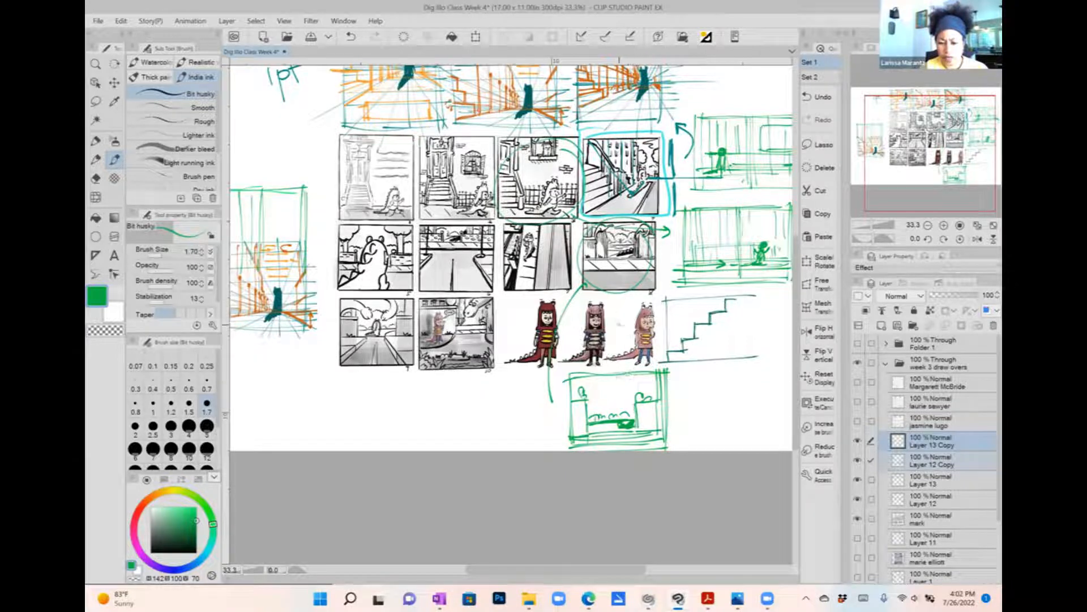
pyautogui.moveTo(580, 392); pyautogui.dragTo(638, 400)
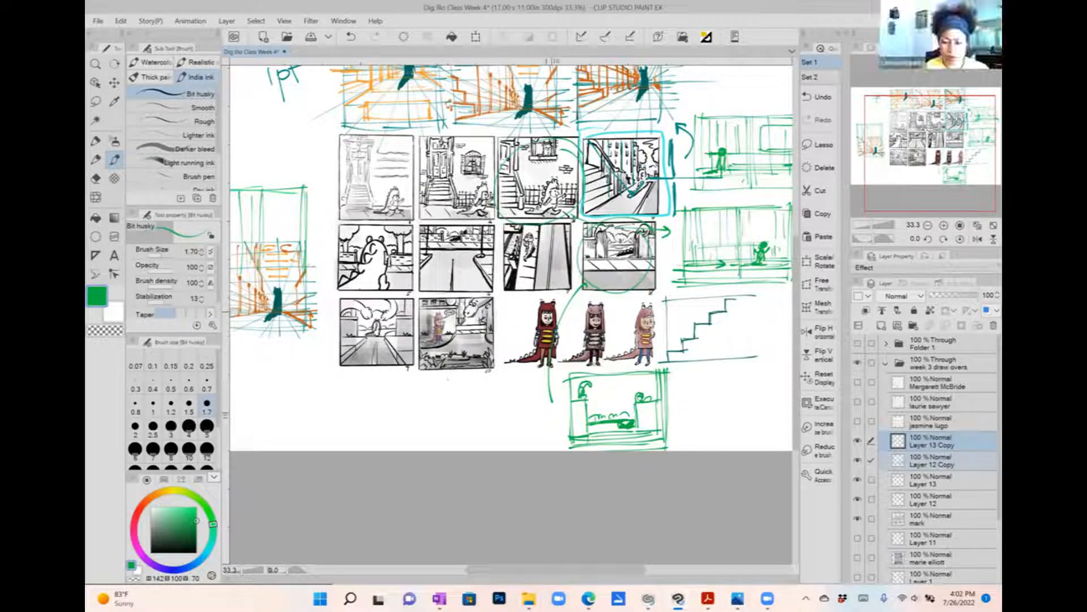
pyautogui.moveTo(571, 315); pyautogui.dragTo(527, 311)
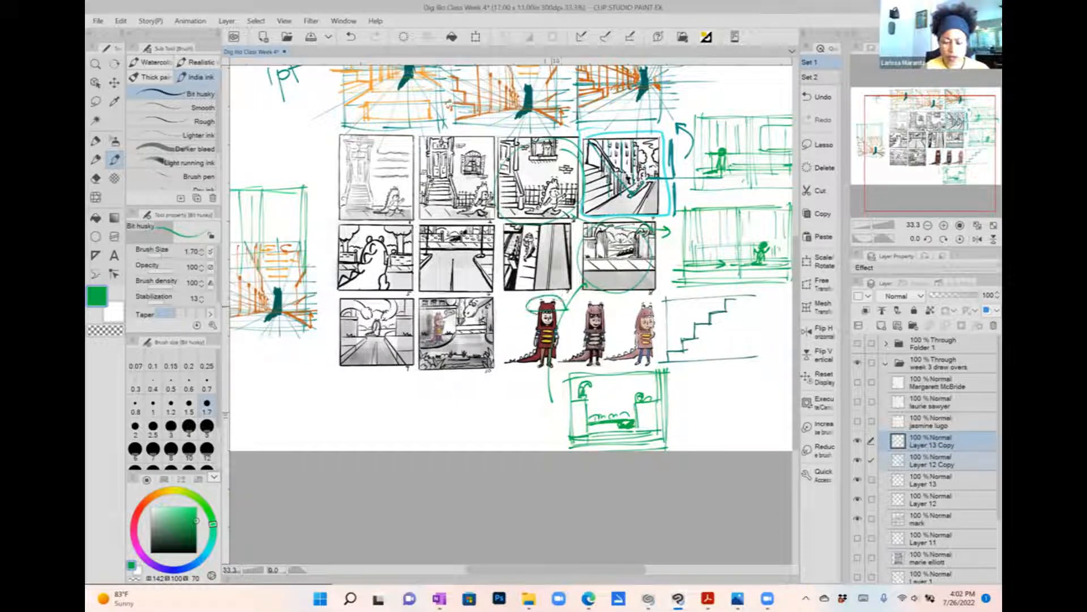
# Step: Outline a wider green panel left of the pillar sketch, with a ground line and the left pillar
pyautogui.moveTo(422, 385)
pyautogui.mouseDown()
pyautogui.moveTo(420, 442)
pyautogui.moveTo(511, 375)
pyautogui.moveTo(530, 442)
pyautogui.moveTo(420, 447)
pyautogui.moveTo(542, 443)
pyautogui.mouseUp()
pyautogui.moveTo(422, 404)
pyautogui.mouseDown()
pyautogui.moveTo(436, 405)
pyautogui.moveTo(435, 443)
pyautogui.moveTo(436, 405)
pyautogui.moveTo(543, 433)
pyautogui.mouseUp()
pyautogui.moveTo(496, 407)
pyautogui.mouseDown()
pyautogui.moveTo(496, 440)
pyautogui.moveTo(497, 408)
pyautogui.mouseUp()
pyautogui.moveTo(419, 406)
pyautogui.mouseDown()
pyautogui.moveTo(446, 404)
pyautogui.moveTo(441, 434)
pyautogui.mouseUp()
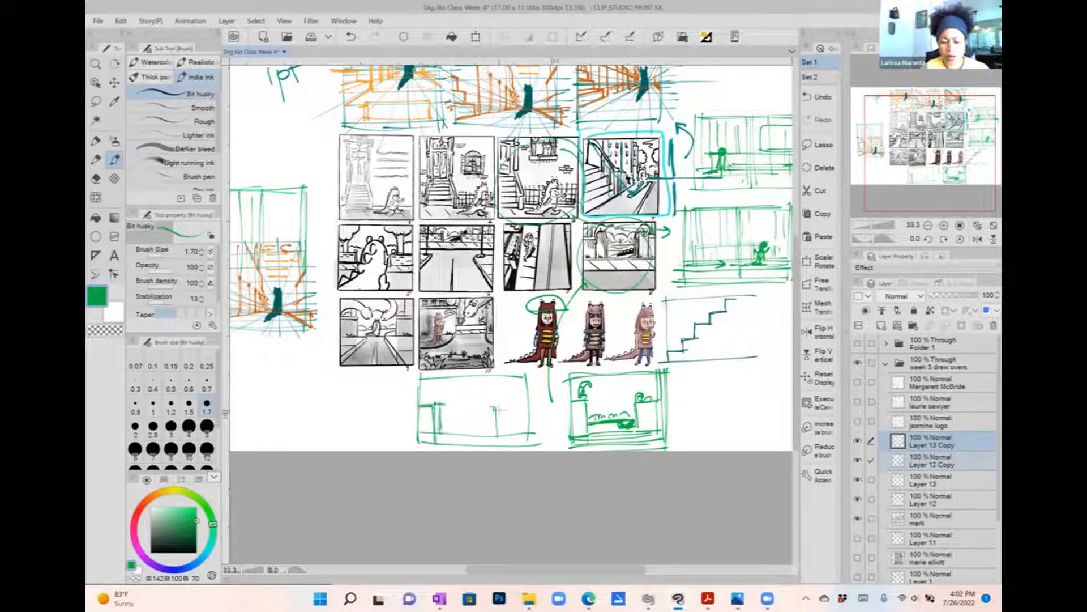
# Step: Complete the wider panel with a right pillar, foliage between the pillars, clouds above and darker accents
pyautogui.moveTo(491, 405)
pyautogui.mouseDown()
pyautogui.moveTo(532, 404)
pyautogui.moveTo(509, 400)
pyautogui.moveTo(478, 432)
pyautogui.moveTo(494, 428)
pyautogui.moveTo(498, 440)
pyautogui.moveTo(530, 410)
pyautogui.mouseUp()
pyautogui.moveTo(433, 404)
pyautogui.mouseDown()
pyautogui.moveTo(459, 423)
pyautogui.moveTo(487, 424)
pyautogui.moveTo(452, 412)
pyautogui.moveTo(490, 419)
pyautogui.mouseUp()
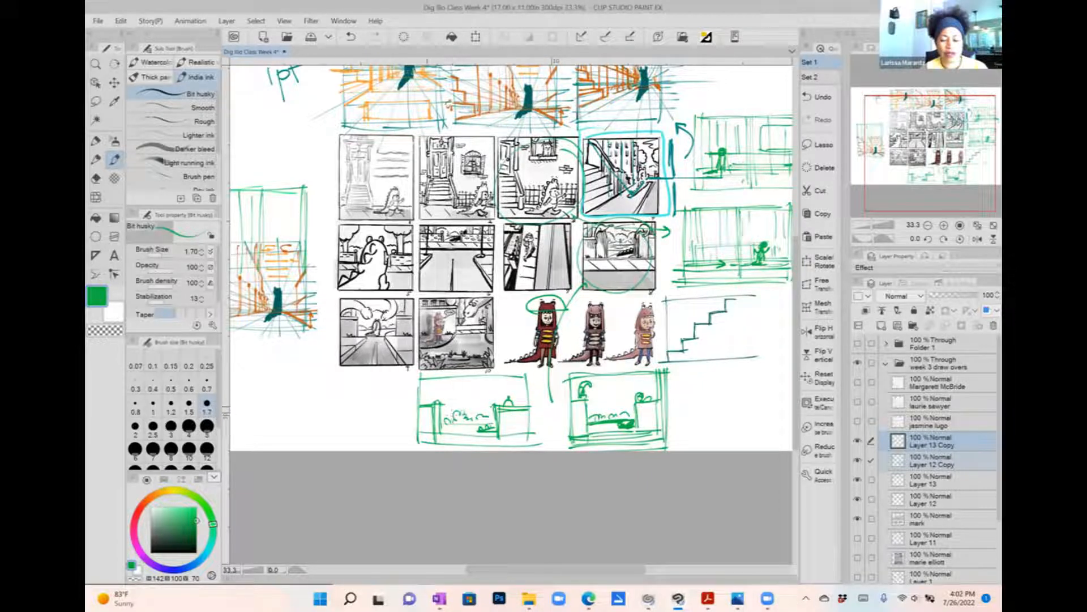
pyautogui.moveTo(421, 395)
pyautogui.mouseDown()
pyautogui.moveTo(465, 378)
pyautogui.moveTo(524, 386)
pyautogui.mouseUp()
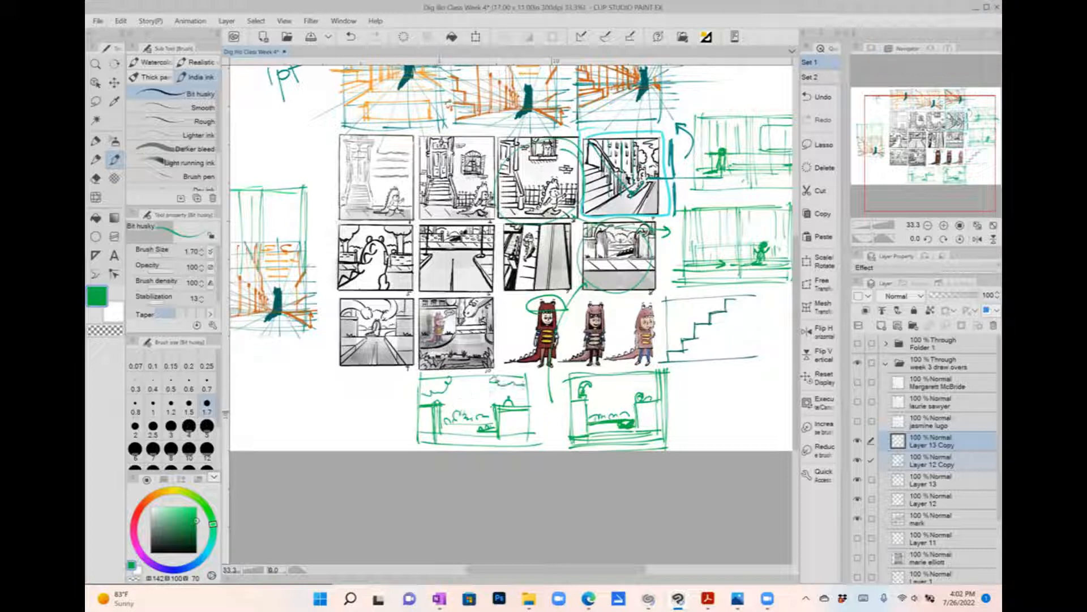
pyautogui.moveTo(420, 430); pyautogui.dragTo(494, 434)
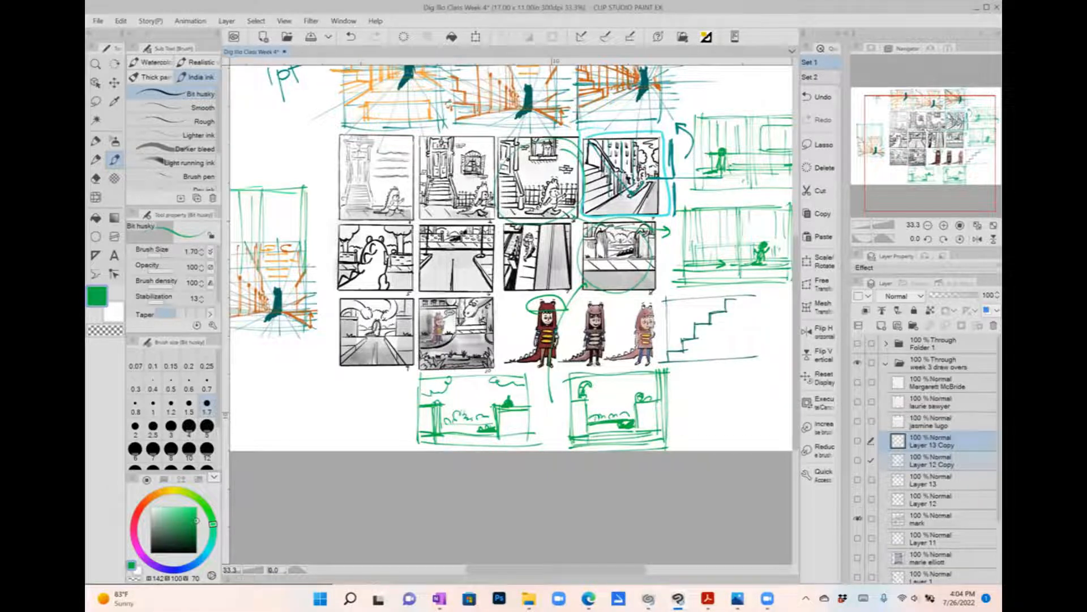
# Step: Hide the reviewed storyboard, then show and select the next student's layer with the drumming storyboard
pyautogui.click(858, 518)
pyautogui.click(857, 421)
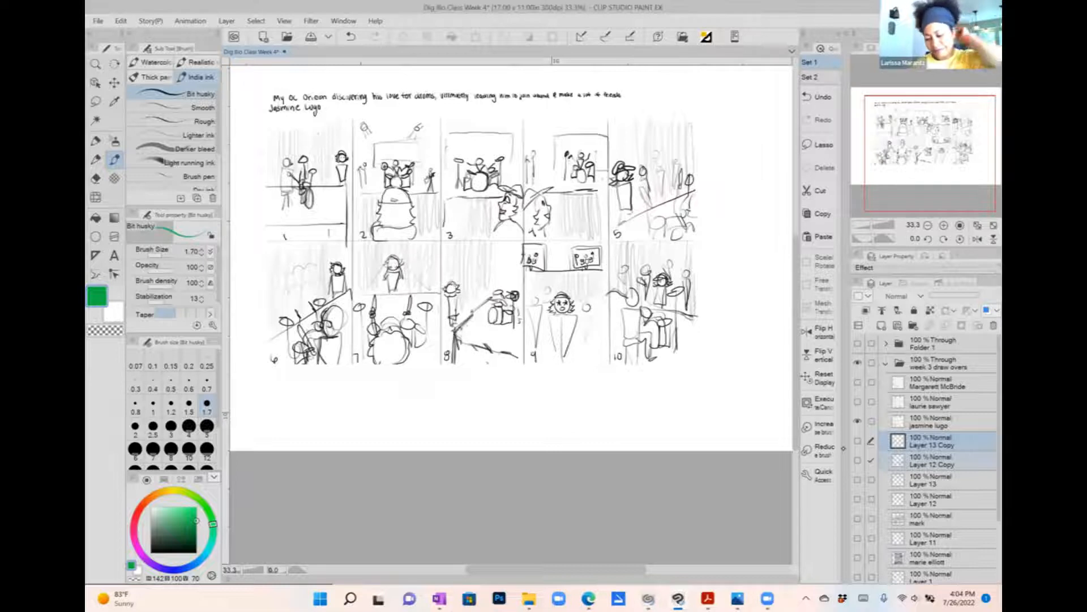
pyautogui.click(946, 421)
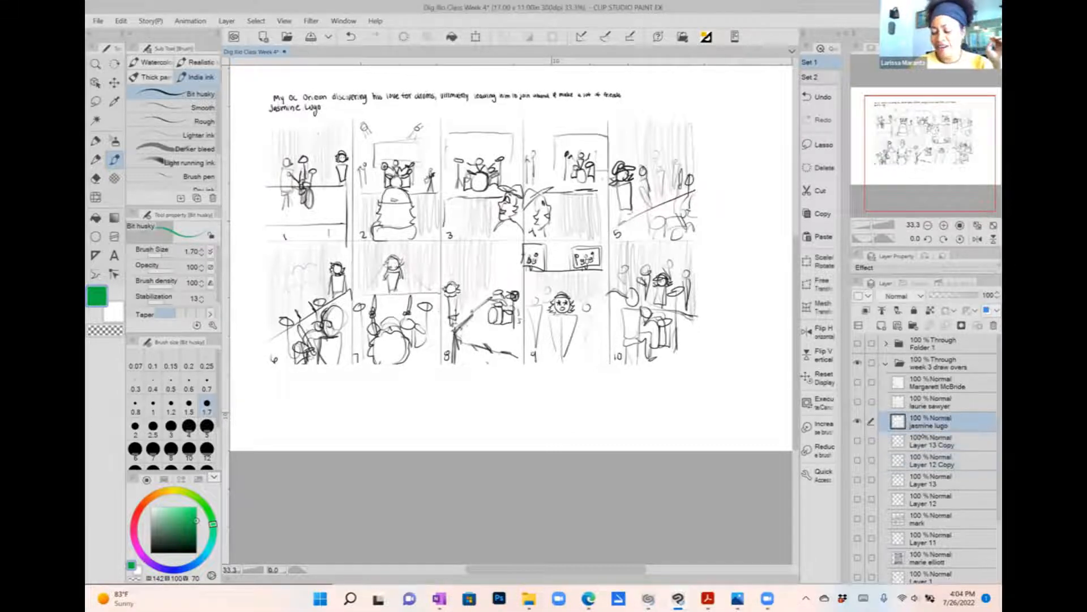
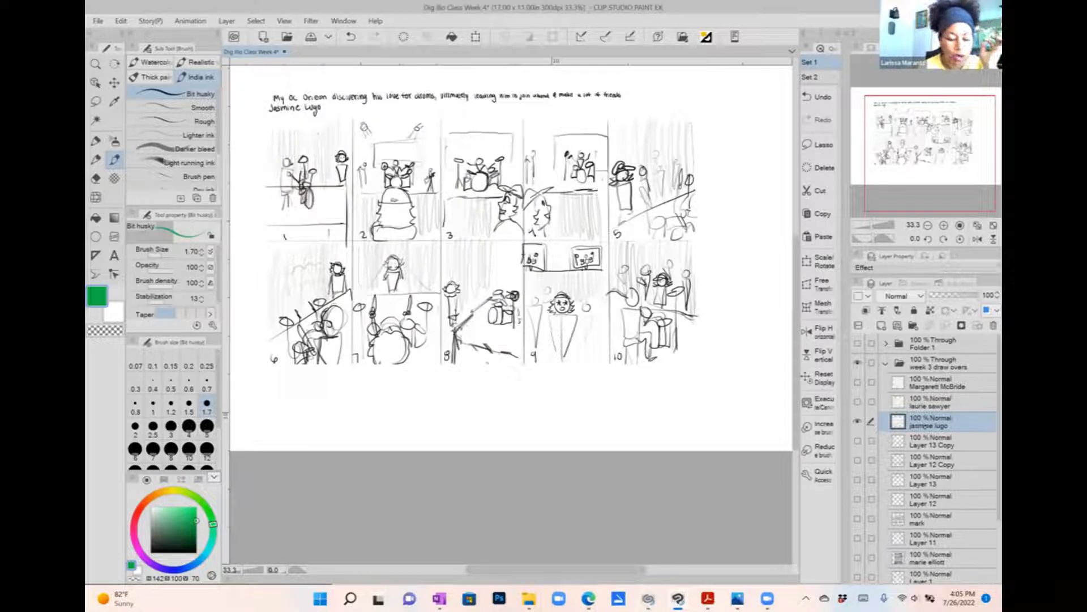
# Step: Switch the brush color to orange and circle the foreground face and the drummer in frame 4
pyautogui.click(192, 507)
pyautogui.click(148, 498)
pyautogui.click(187, 508)
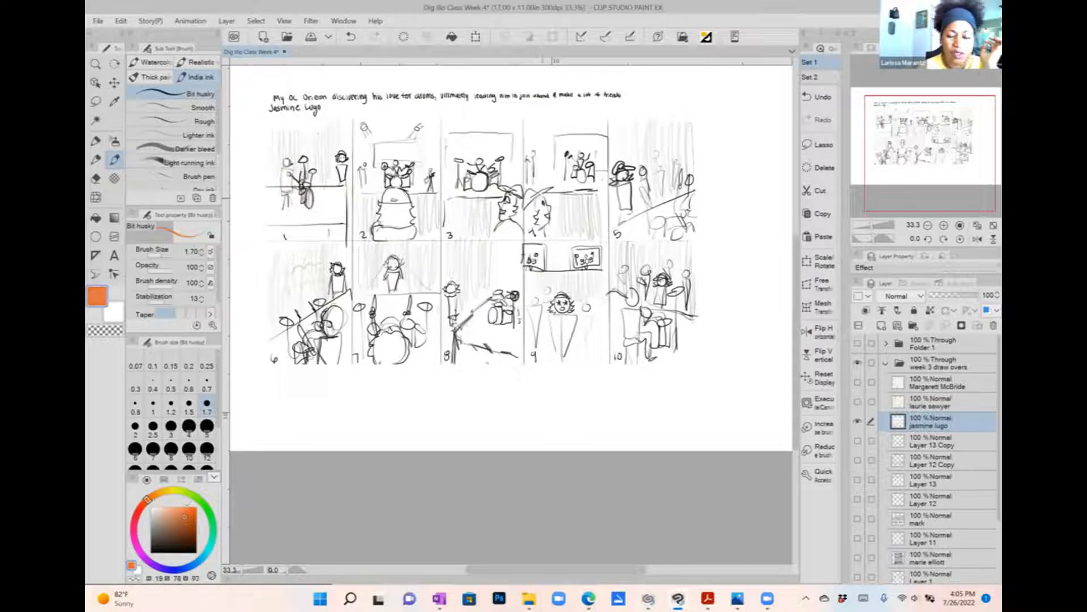
pyautogui.moveTo(531, 190)
pyautogui.mouseDown()
pyautogui.moveTo(545, 244)
pyautogui.moveTo(542, 186)
pyautogui.mouseUp()
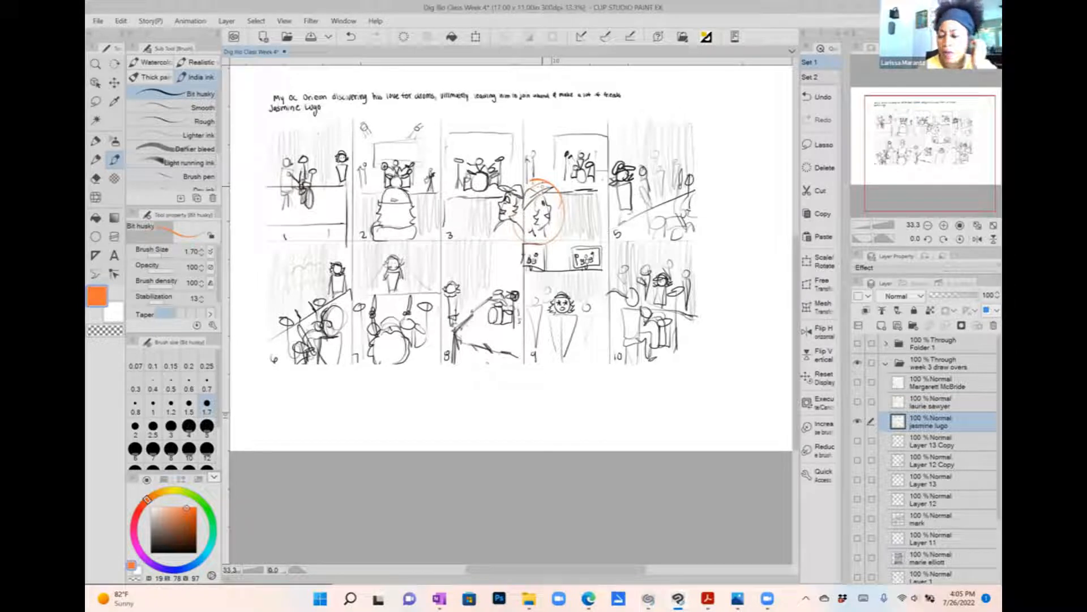
pyautogui.moveTo(579, 140)
pyautogui.mouseDown()
pyautogui.moveTo(607, 179)
pyautogui.moveTo(617, 148)
pyautogui.mouseUp()
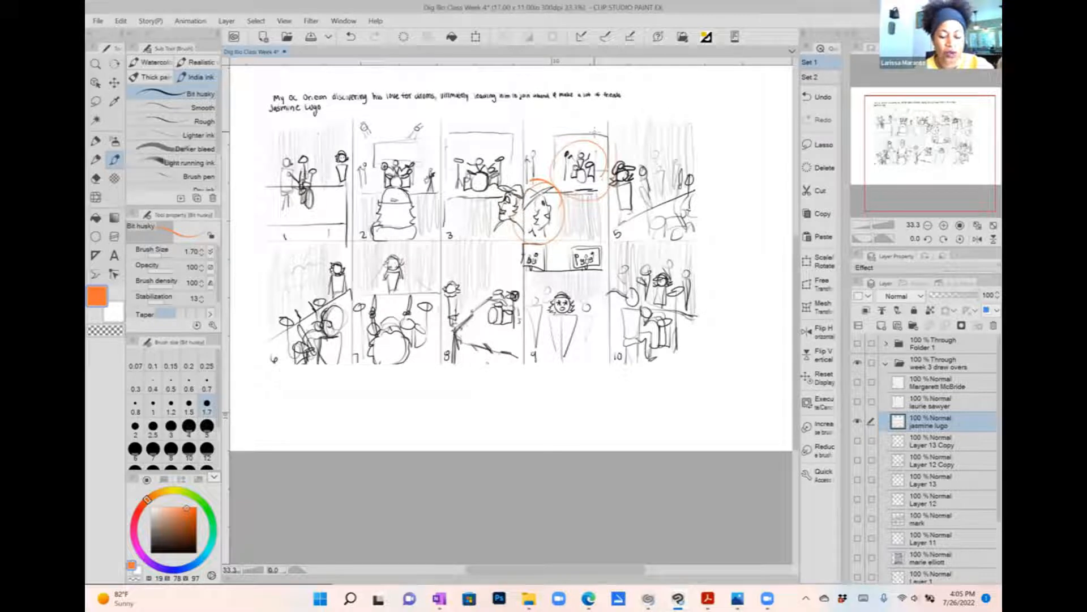
# Step: Outline frames 7 and 6 in orange, trace frame 6's standing figure and add a second figure at its left
pyautogui.moveTo(431, 244)
pyautogui.mouseDown()
pyautogui.moveTo(395, 242)
pyautogui.moveTo(422, 371)
pyautogui.moveTo(433, 245)
pyautogui.mouseUp()
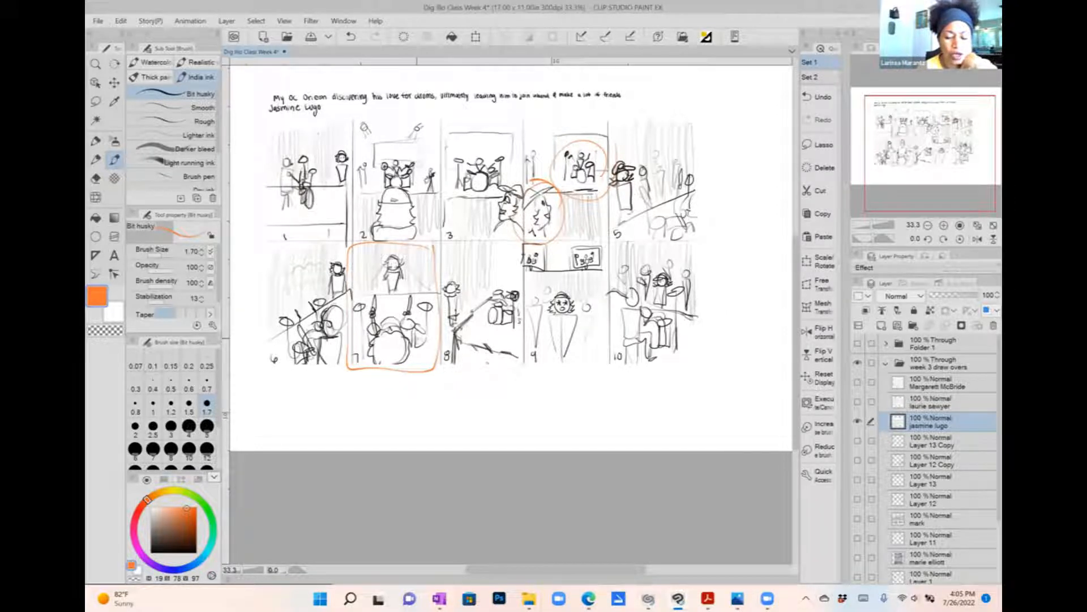
pyautogui.moveTo(348, 247)
pyautogui.mouseDown()
pyautogui.moveTo(286, 248)
pyautogui.moveTo(347, 367)
pyautogui.mouseUp()
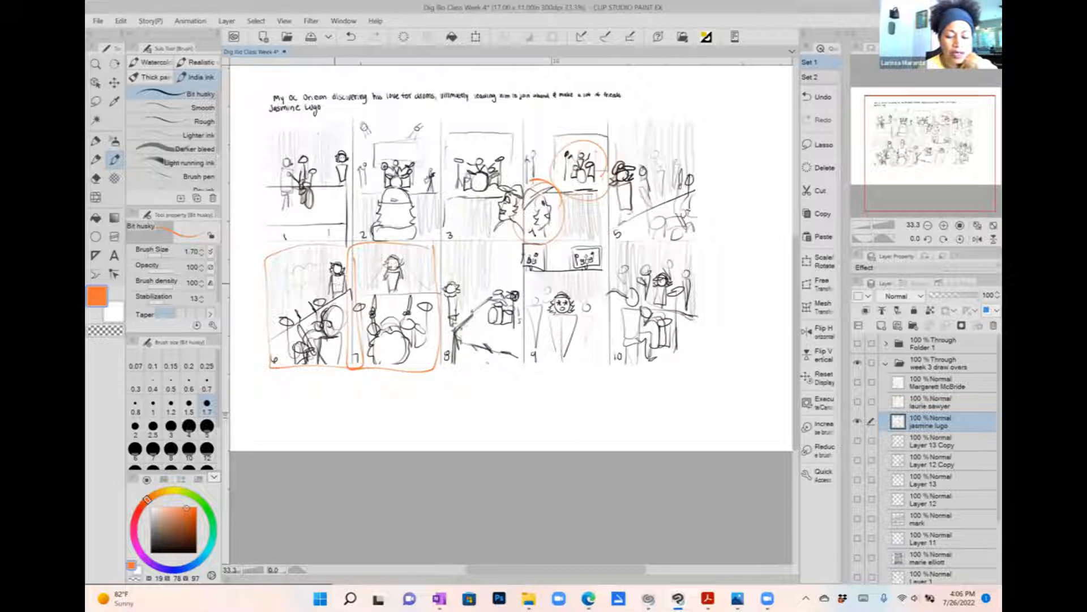
pyautogui.moveTo(338, 276)
pyautogui.mouseDown()
pyautogui.moveTo(340, 303)
pyautogui.moveTo(294, 294)
pyautogui.moveTo(278, 281)
pyautogui.moveTo(287, 270)
pyautogui.moveTo(275, 317)
pyautogui.mouseUp()
pyautogui.moveTo(287, 291)
pyautogui.mouseDown()
pyautogui.moveTo(294, 312)
pyautogui.moveTo(276, 311)
pyautogui.moveTo(290, 295)
pyautogui.moveTo(294, 309)
pyautogui.mouseUp()
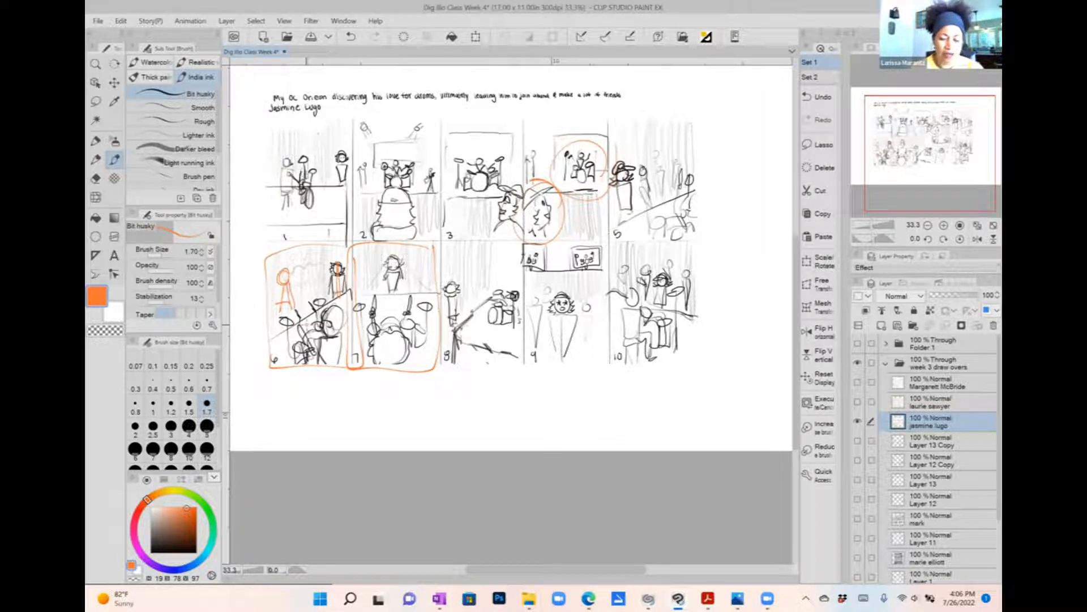
# Step: Add a new empty layer above the drumming storyboard layer
pyautogui.moveTo(509, 284)
pyautogui.mouseDown()
pyautogui.moveTo(409, 301)
pyautogui.moveTo(495, 286)
pyautogui.mouseUp()
pyautogui.moveTo(385, 285); pyautogui.dragTo(400, 280)
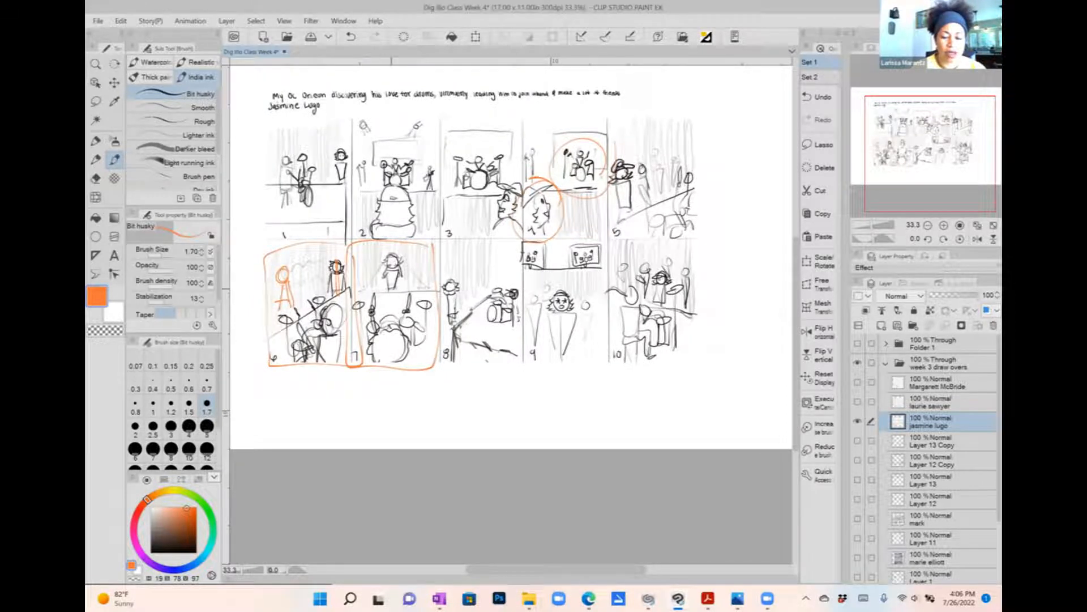
pyautogui.moveTo(415, 280); pyautogui.dragTo(389, 264)
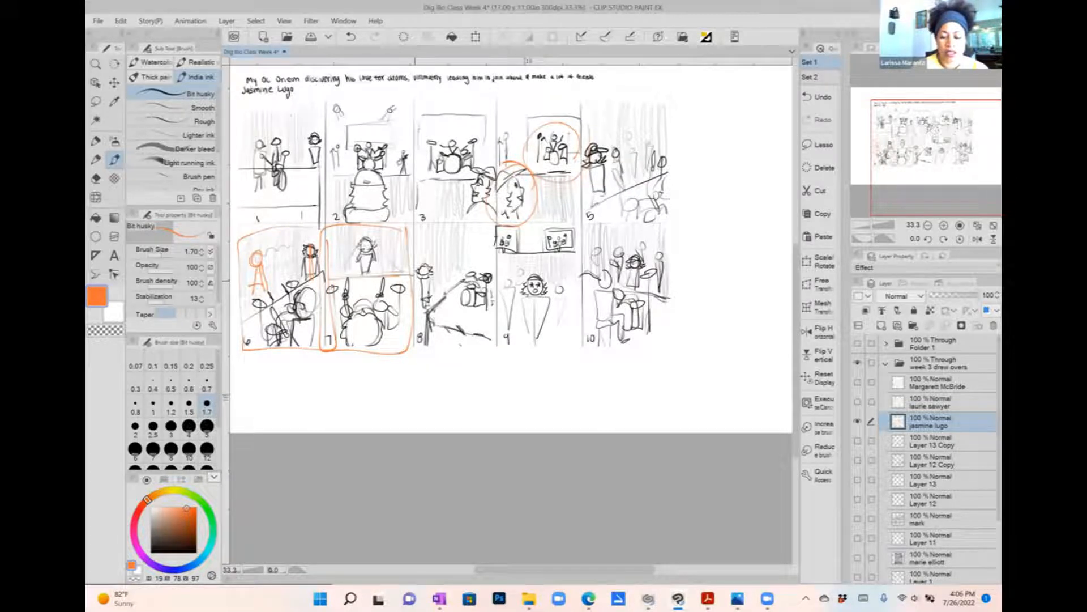
pyautogui.moveTo(415, 281); pyautogui.dragTo(392, 264)
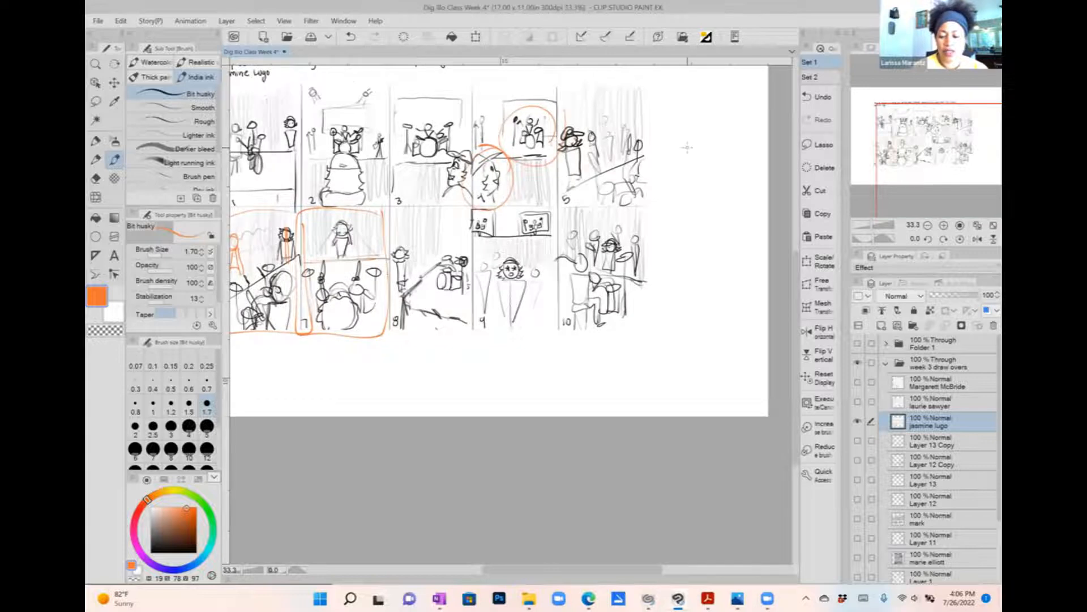
pyautogui.scroll(2, 687, 148)
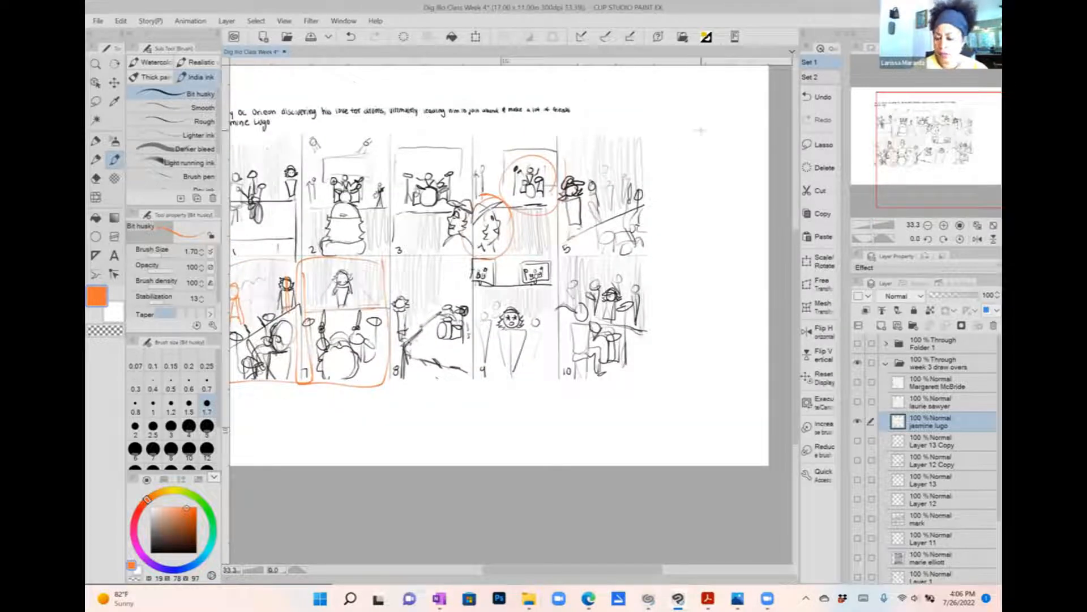
pyautogui.hotkey('ctrl', 'shift', 'n')
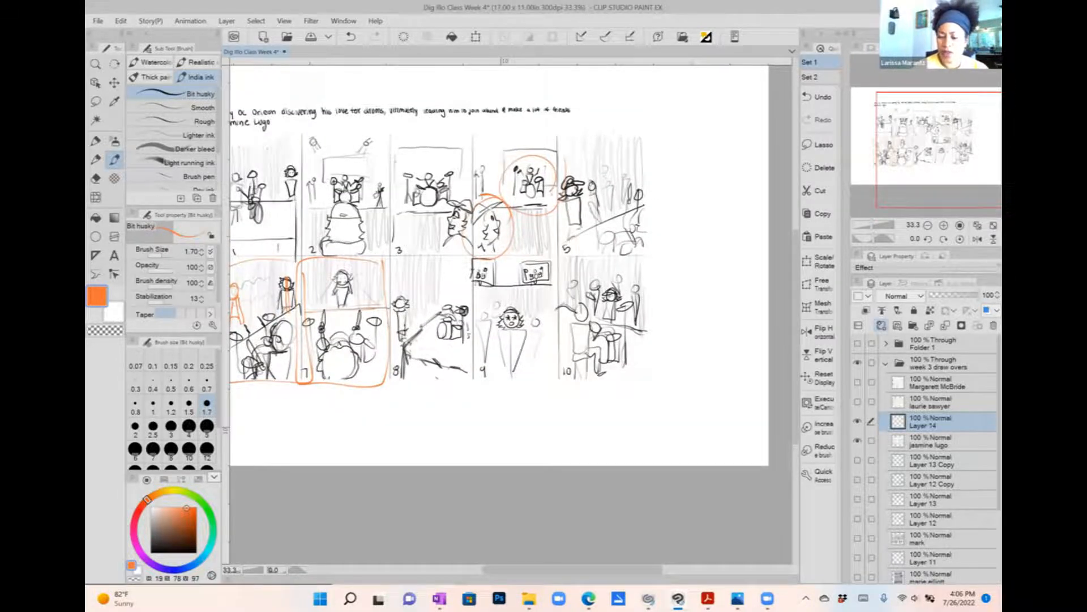
# Step: Outline an orange panel beside frame 5 and sketch a figure with a raised hand and a partial head at its left edge
pyautogui.moveTo(662, 97)
pyautogui.mouseDown()
pyautogui.moveTo(740, 96)
pyautogui.moveTo(651, 114)
pyautogui.moveTo(652, 95)
pyautogui.moveTo(655, 201)
pyautogui.moveTo(734, 202)
pyautogui.mouseUp()
pyautogui.moveTo(742, 96); pyautogui.dragTo(743, 207)
pyautogui.moveTo(648, 206); pyautogui.dragTo(734, 202)
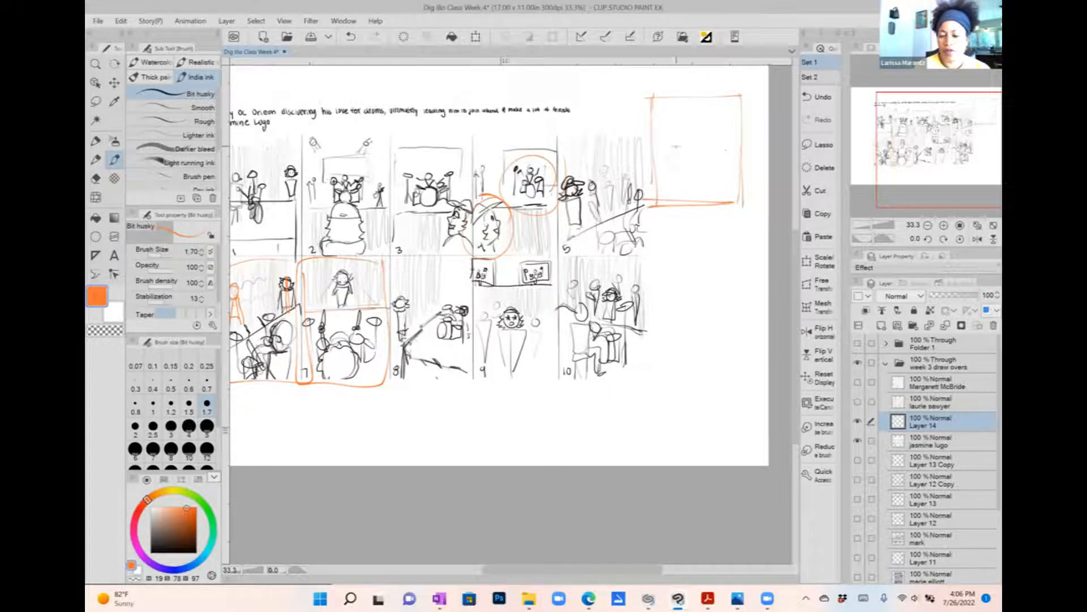
pyautogui.moveTo(678, 161)
pyautogui.mouseDown()
pyautogui.moveTo(667, 148)
pyautogui.moveTo(680, 165)
pyautogui.mouseUp()
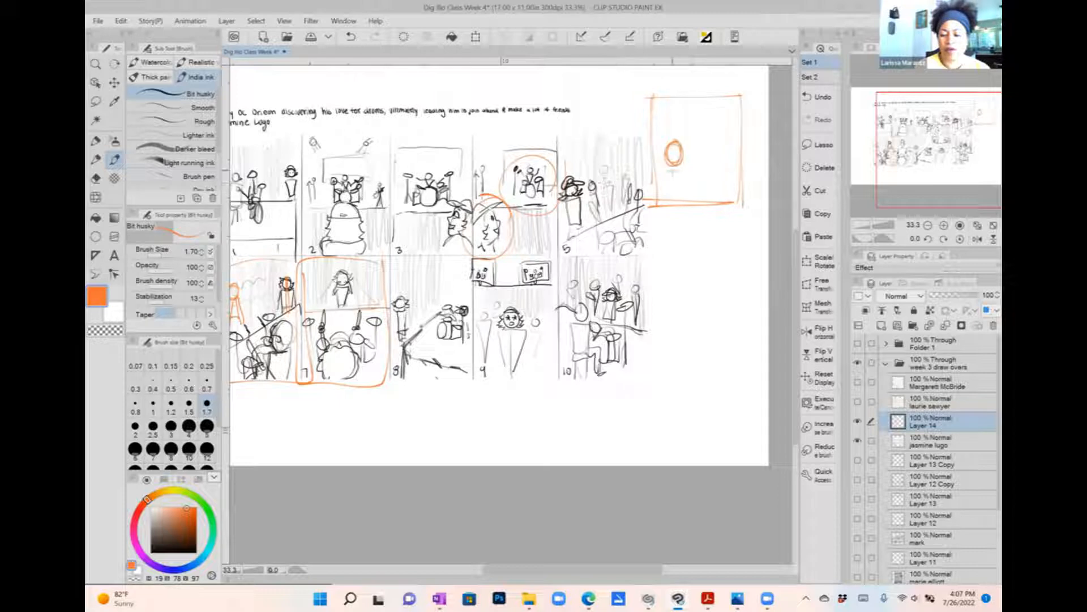
pyautogui.moveTo(666, 169)
pyautogui.mouseDown()
pyautogui.moveTo(678, 169)
pyautogui.moveTo(684, 193)
pyautogui.moveTo(660, 196)
pyautogui.moveTo(683, 196)
pyautogui.mouseUp()
pyautogui.moveTo(676, 144)
pyautogui.mouseDown()
pyautogui.moveTo(667, 151)
pyautogui.moveTo(680, 150)
pyautogui.mouseUp()
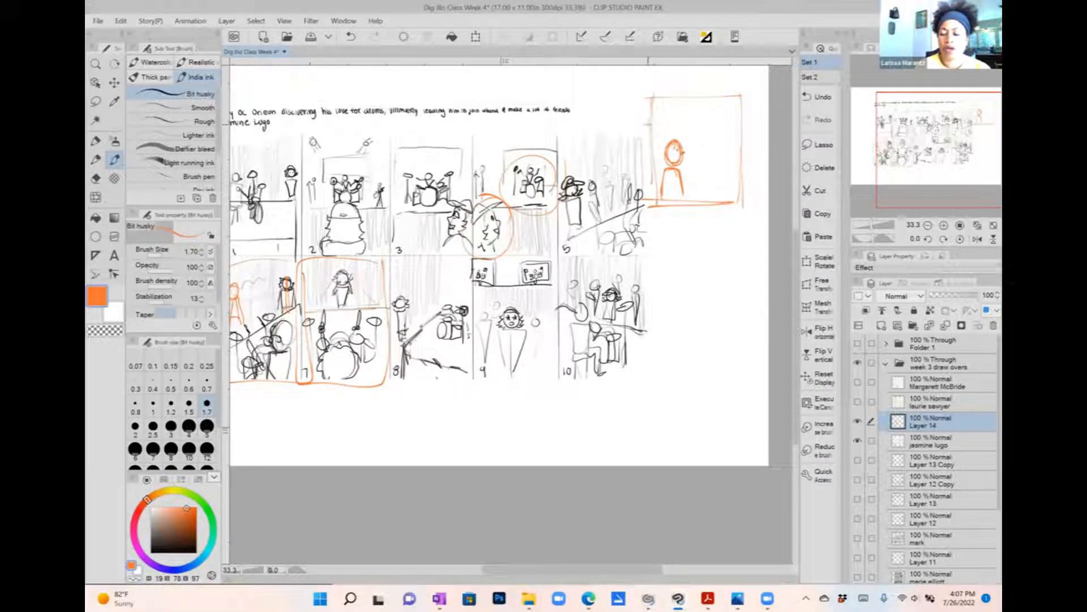
pyautogui.moveTo(652, 124); pyautogui.dragTo(653, 149)
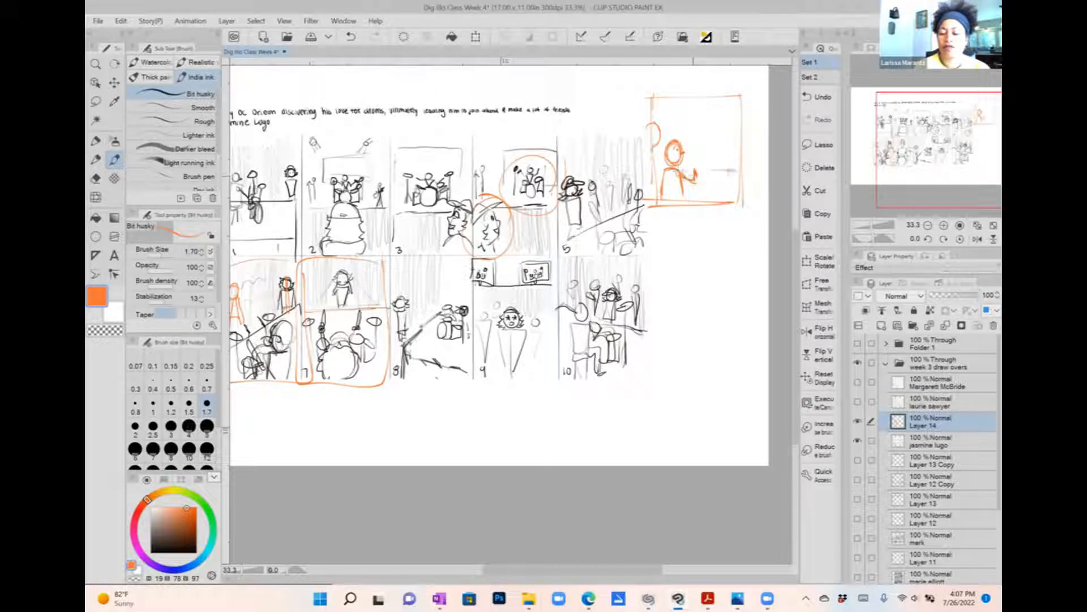
# Step: Draw a stage across the new panel with a drum kit and a drummer raising both arms behind it
pyautogui.moveTo(734, 171)
pyautogui.mouseDown()
pyautogui.moveTo(725, 191)
pyautogui.moveTo(734, 195)
pyautogui.mouseUp()
pyautogui.moveTo(711, 170); pyautogui.dragTo(713, 187)
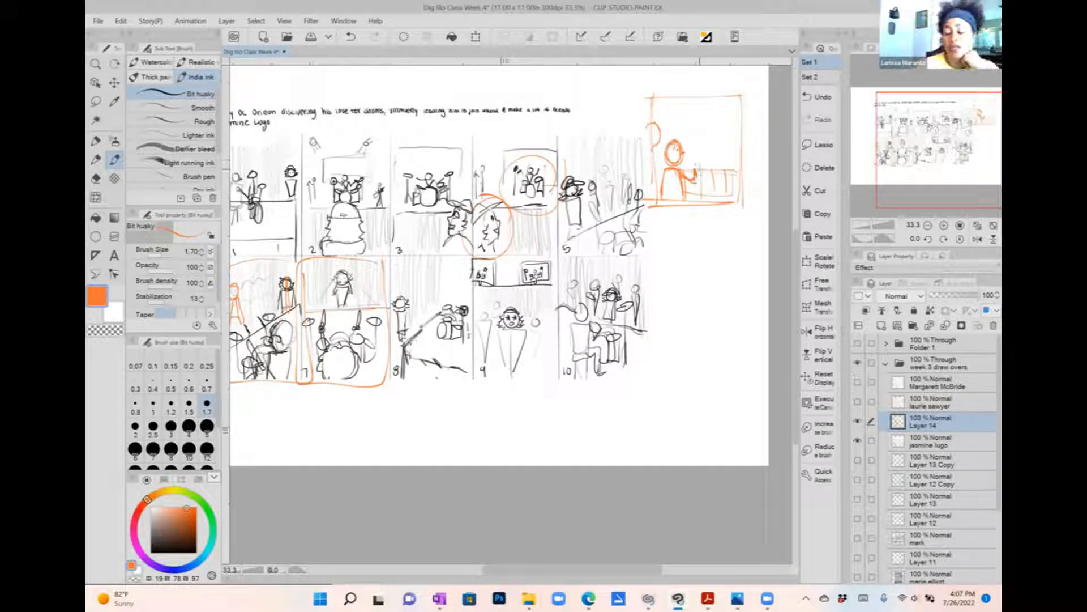
pyautogui.moveTo(705, 136)
pyautogui.mouseDown()
pyautogui.moveTo(698, 154)
pyautogui.moveTo(704, 138)
pyautogui.mouseUp()
pyautogui.moveTo(727, 134)
pyautogui.mouseDown()
pyautogui.moveTo(721, 151)
pyautogui.moveTo(732, 139)
pyautogui.moveTo(717, 130)
pyautogui.moveTo(718, 114)
pyautogui.mouseUp()
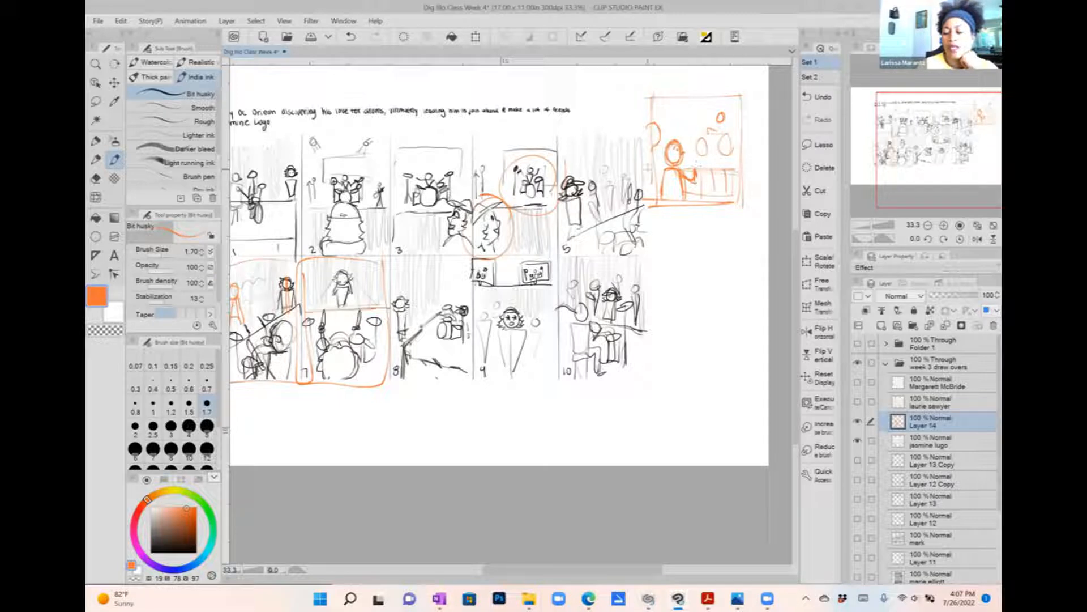
pyautogui.moveTo(649, 169); pyautogui.dragTo(755, 168)
pyautogui.moveTo(703, 138)
pyautogui.mouseDown()
pyautogui.moveTo(727, 140)
pyautogui.moveTo(705, 113)
pyautogui.mouseUp()
pyautogui.hotkey('ctrl', 'z')
pyautogui.hotkey('ctrl', 'z')
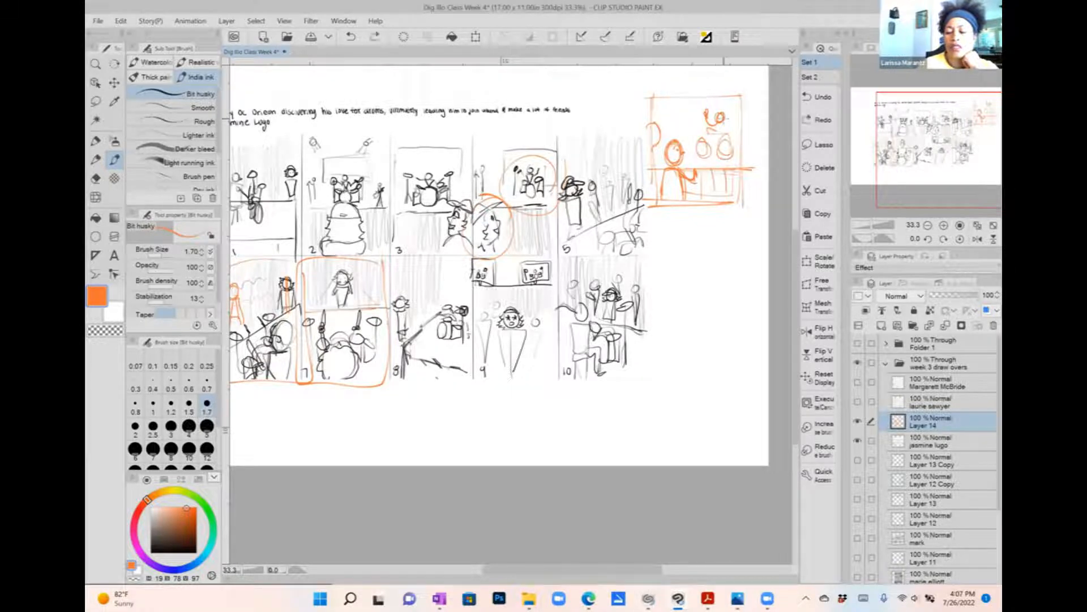
pyautogui.moveTo(717, 121); pyautogui.dragTo(699, 107)
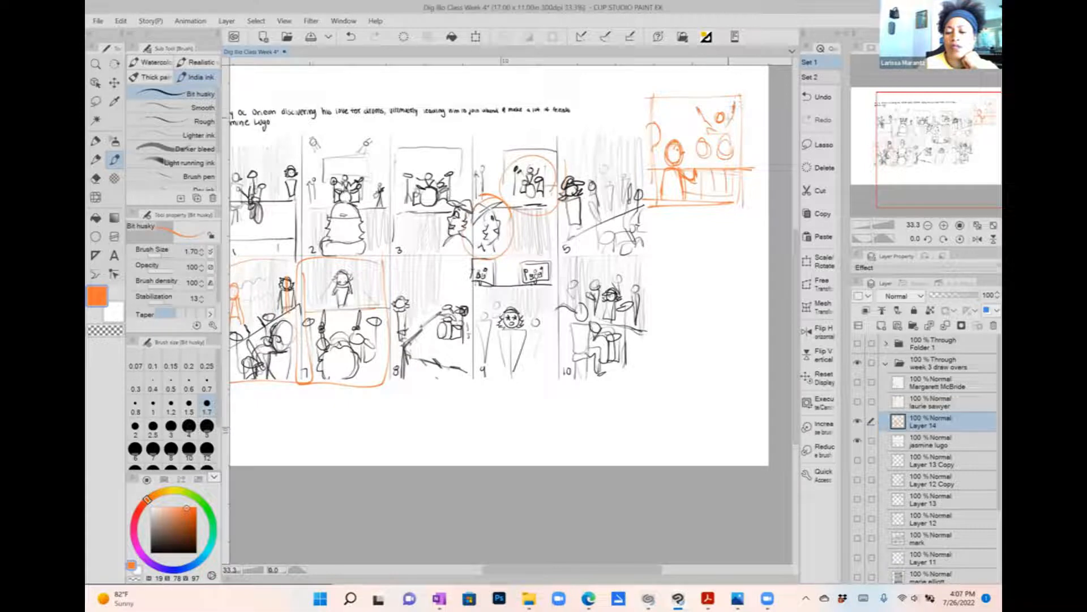
pyautogui.moveTo(697, 105)
pyautogui.mouseDown()
pyautogui.moveTo(720, 141)
pyautogui.moveTo(707, 164)
pyautogui.moveTo(743, 165)
pyautogui.mouseUp()
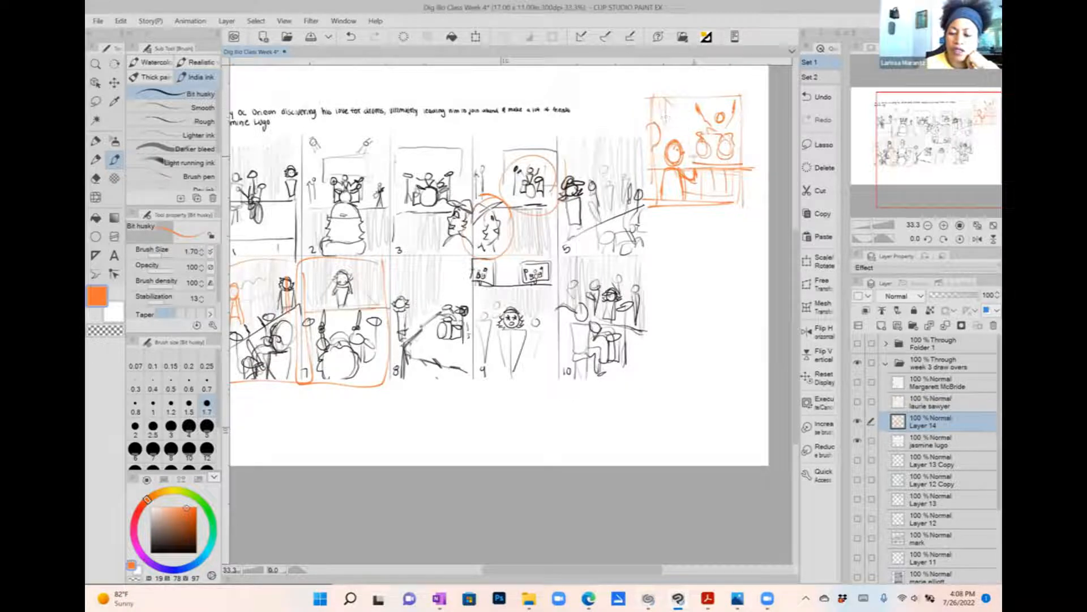
# Step: Redraw the panel's top and right borders and scribble shaded crowd figures along both side edges
pyautogui.moveTo(656, 98); pyautogui.dragTo(739, 89)
pyautogui.moveTo(740, 87)
pyautogui.mouseDown()
pyautogui.moveTo(749, 203)
pyautogui.moveTo(734, 199)
pyautogui.mouseUp()
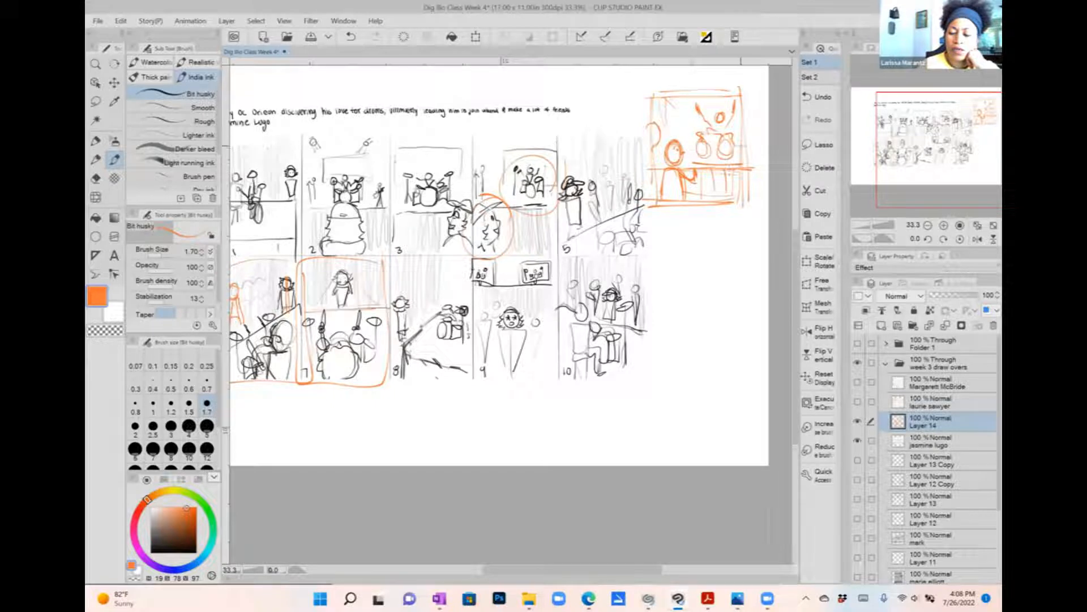
pyautogui.moveTo(740, 153)
pyautogui.mouseDown()
pyautogui.moveTo(741, 122)
pyautogui.moveTo(738, 162)
pyautogui.moveTo(744, 144)
pyautogui.moveTo(743, 153)
pyautogui.mouseUp()
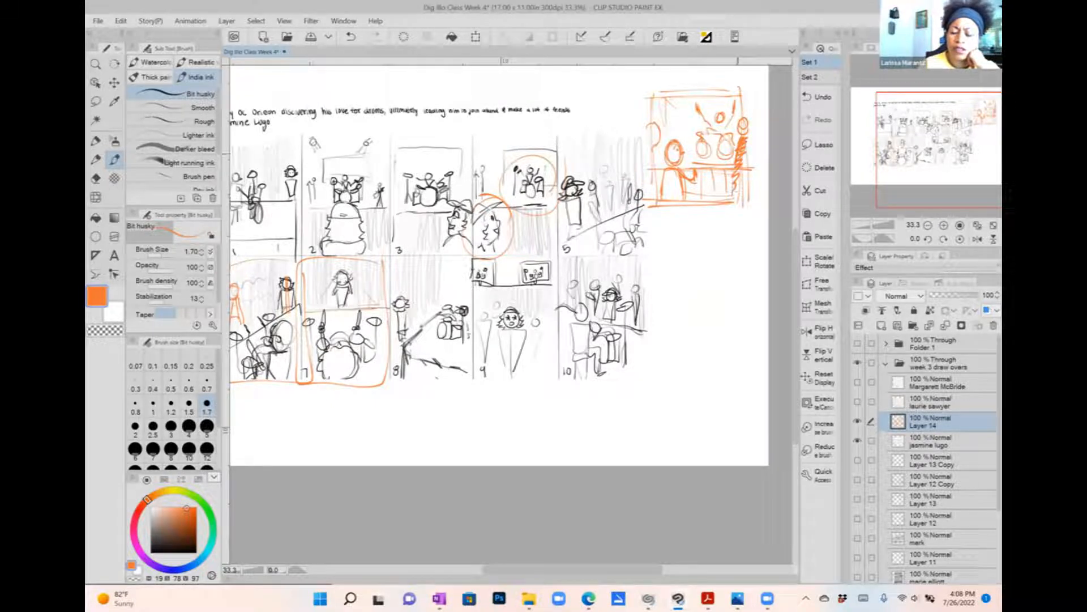
pyautogui.hotkey('ctrl', 'z')
pyautogui.hotkey('ctrl', 'z')
pyautogui.hotkey('ctrl', 'z')
pyautogui.moveTo(736, 131)
pyautogui.mouseDown()
pyautogui.moveTo(736, 164)
pyautogui.moveTo(751, 182)
pyautogui.moveTo(742, 167)
pyautogui.moveTo(737, 195)
pyautogui.mouseUp()
pyautogui.moveTo(657, 123)
pyautogui.mouseDown()
pyautogui.moveTo(649, 147)
pyautogui.moveTo(664, 152)
pyautogui.mouseUp()
pyautogui.moveTo(668, 146)
pyautogui.mouseDown()
pyautogui.moveTo(676, 165)
pyautogui.moveTo(653, 152)
pyautogui.mouseUp()
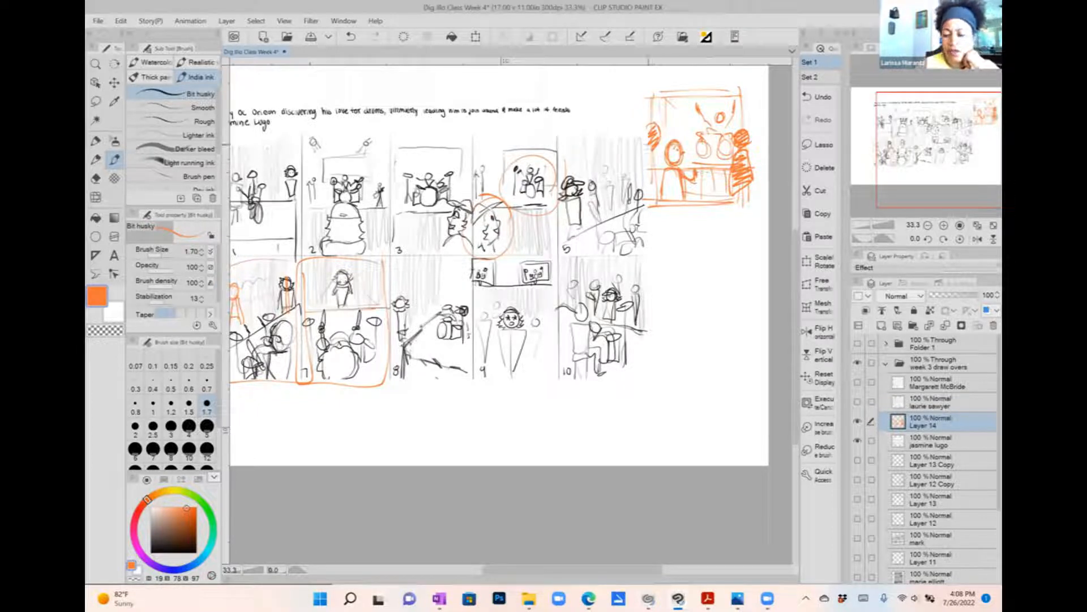
pyautogui.moveTo(657, 150); pyautogui.dragTo(649, 196)
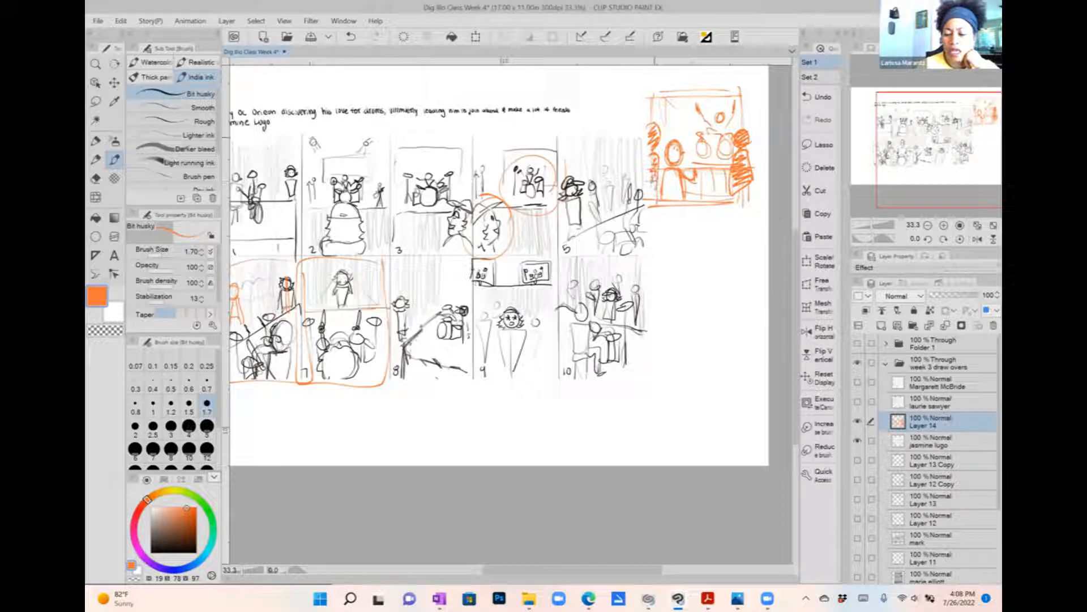
pyautogui.moveTo(662, 131); pyautogui.dragTo(669, 143)
pyautogui.moveTo(669, 186); pyautogui.dragTo(669, 172)
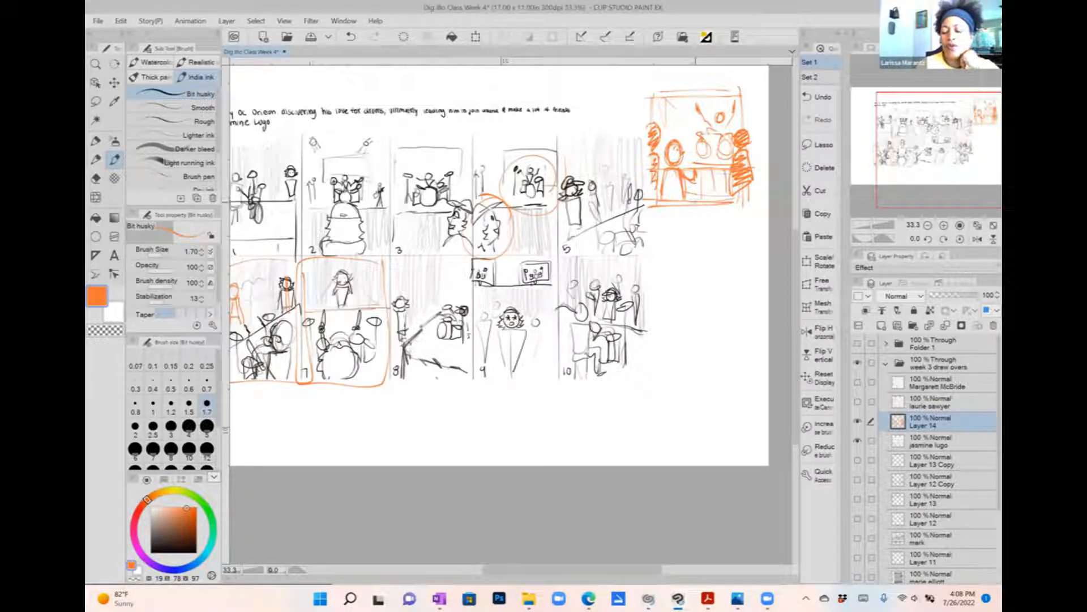
# Step: Add a double-headed horizontal arrow beneath the stage panel and extend its frame with a taller outer border
pyautogui.moveTo(685, 203)
pyautogui.mouseDown()
pyautogui.moveTo(724, 207)
pyautogui.moveTo(711, 223)
pyautogui.moveTo(682, 224)
pyautogui.mouseUp()
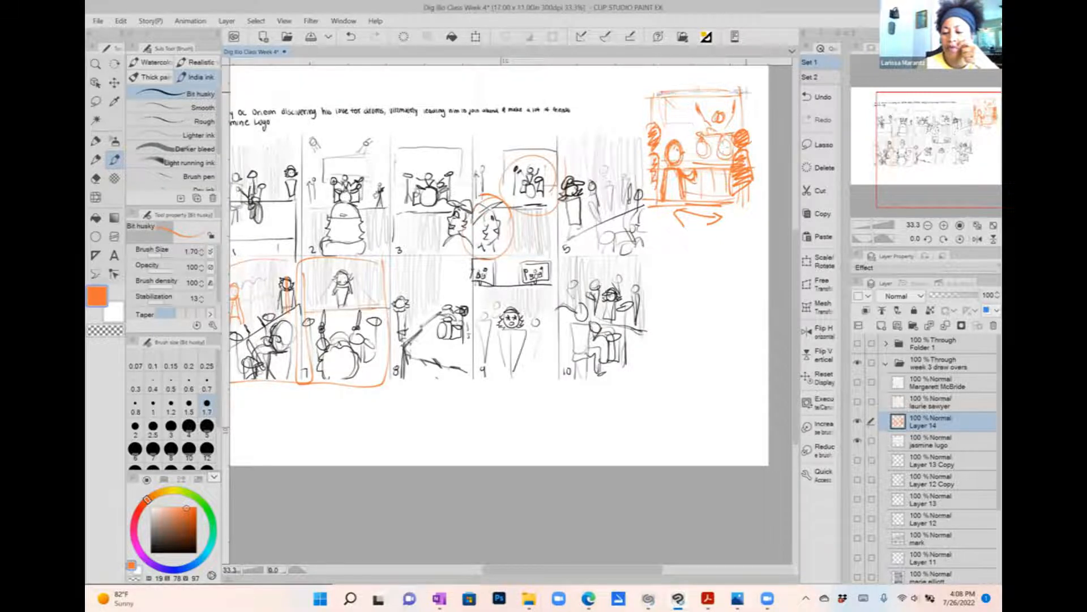
pyautogui.moveTo(748, 84)
pyautogui.mouseDown()
pyautogui.moveTo(747, 161)
pyautogui.moveTo(657, 81)
pyautogui.moveTo(660, 198)
pyautogui.mouseUp()
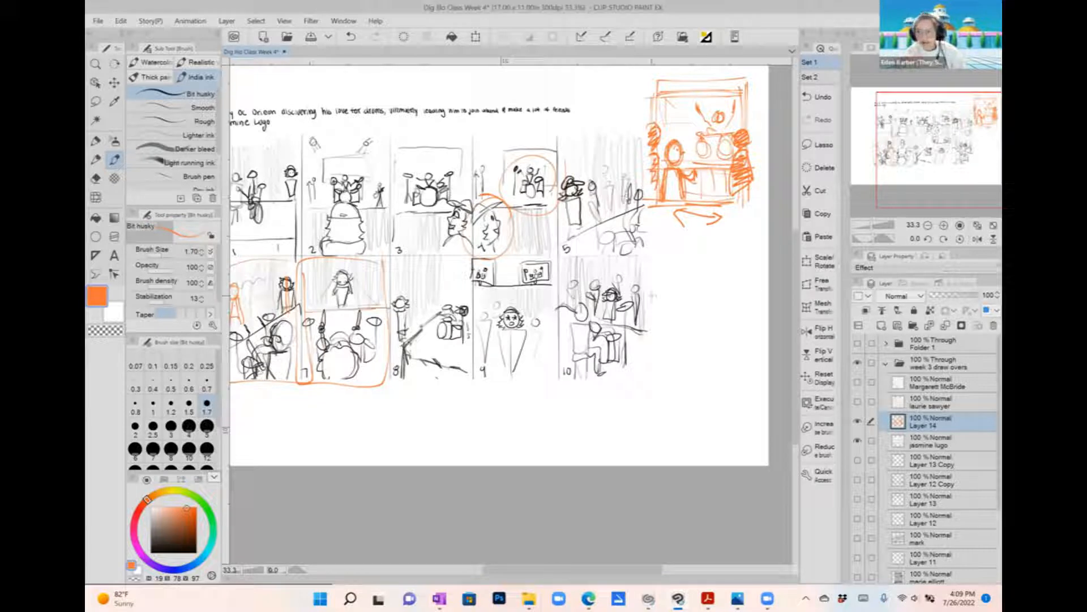
# Step: Outline a second orange panel beside frame 10 and sketch a small figure holding a drumstick near its base
pyautogui.moveTo(657, 259)
pyautogui.mouseDown()
pyautogui.moveTo(654, 382)
pyautogui.moveTo(664, 260)
pyautogui.moveTo(755, 260)
pyautogui.moveTo(649, 378)
pyautogui.moveTo(762, 380)
pyautogui.mouseUp()
pyautogui.moveTo(760, 261); pyautogui.dragTo(765, 388)
pyautogui.moveTo(756, 335); pyautogui.dragTo(754, 369)
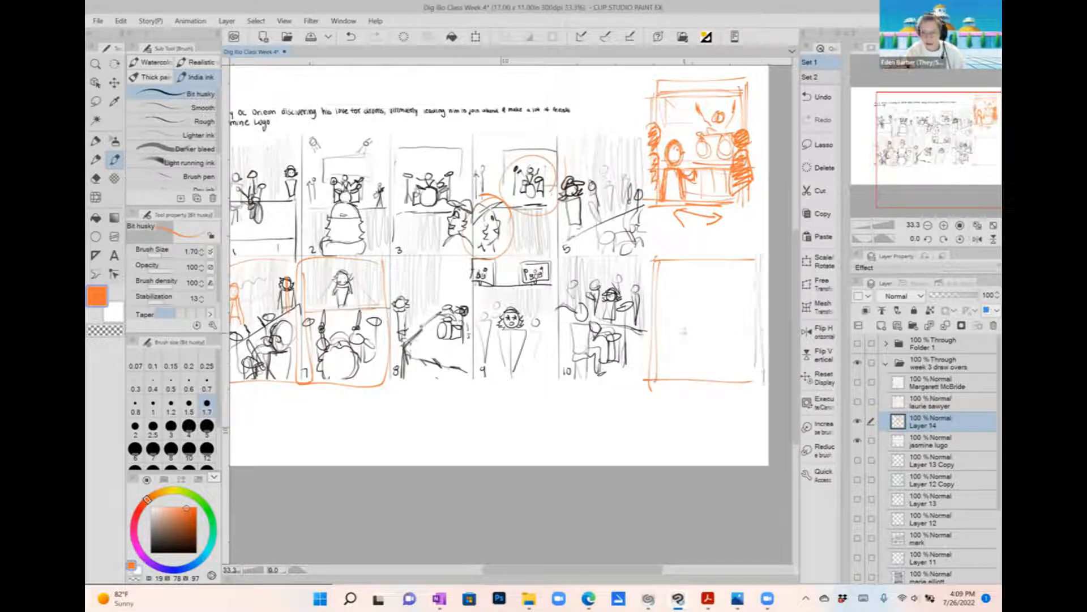
pyautogui.moveTo(684, 330); pyautogui.dragTo(699, 328)
pyautogui.moveTo(685, 339); pyautogui.dragTo(672, 372)
pyautogui.moveTo(691, 341)
pyautogui.mouseDown()
pyautogui.moveTo(696, 383)
pyautogui.moveTo(679, 364)
pyautogui.moveTo(706, 361)
pyautogui.moveTo(722, 338)
pyautogui.mouseUp()
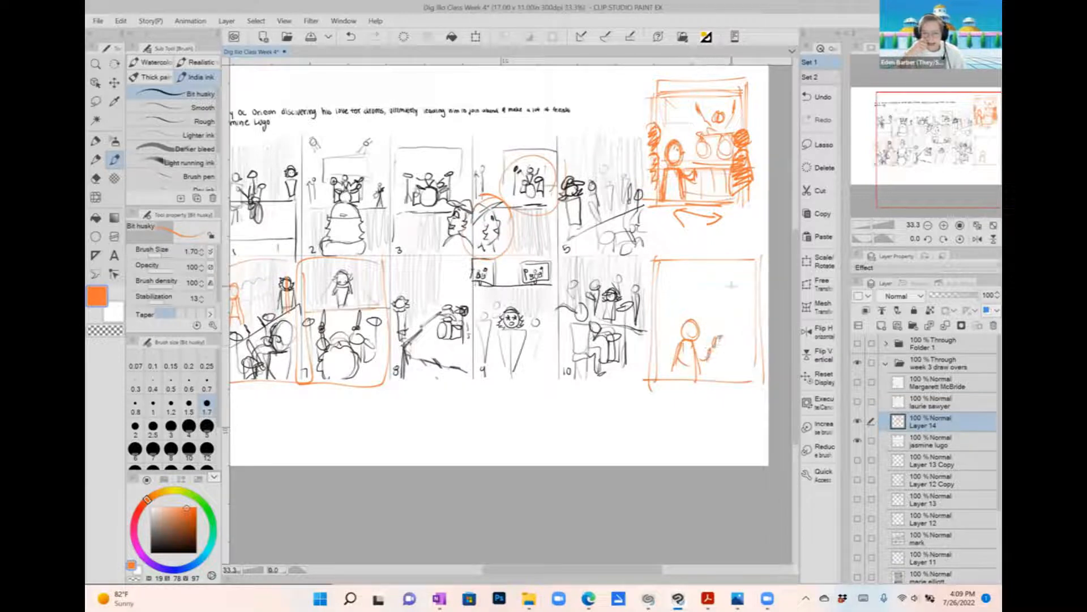
# Step: Shade a small form beside the upper panel's main figure and add a cheering figure with raised arms to the lower panel
pyautogui.moveTo(689, 186); pyautogui.dragTo(703, 197)
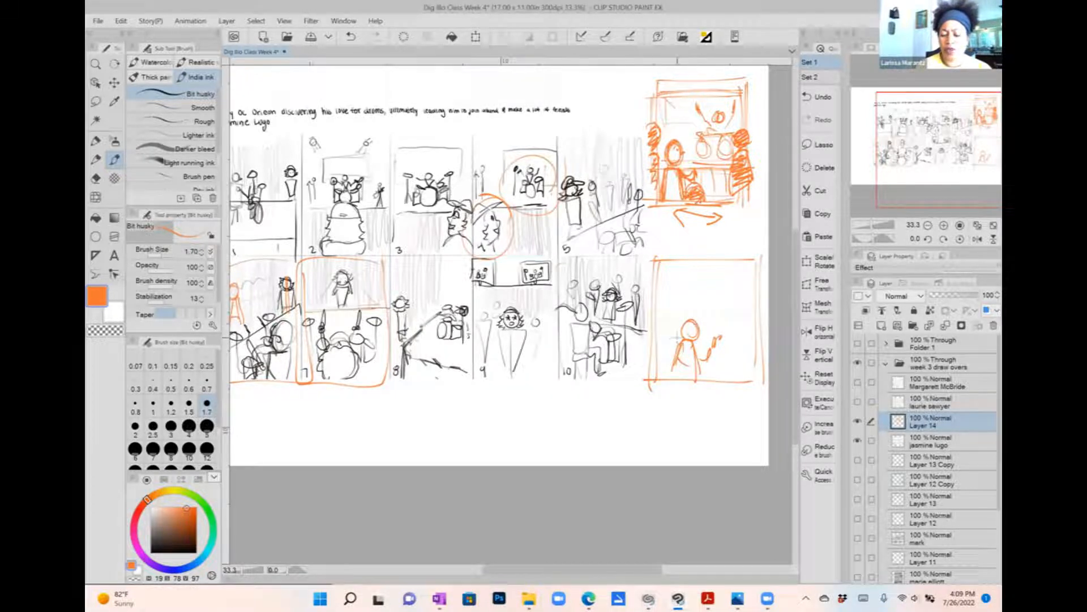
pyautogui.moveTo(696, 335)
pyautogui.mouseDown()
pyautogui.moveTo(679, 318)
pyautogui.moveTo(692, 318)
pyautogui.mouseUp()
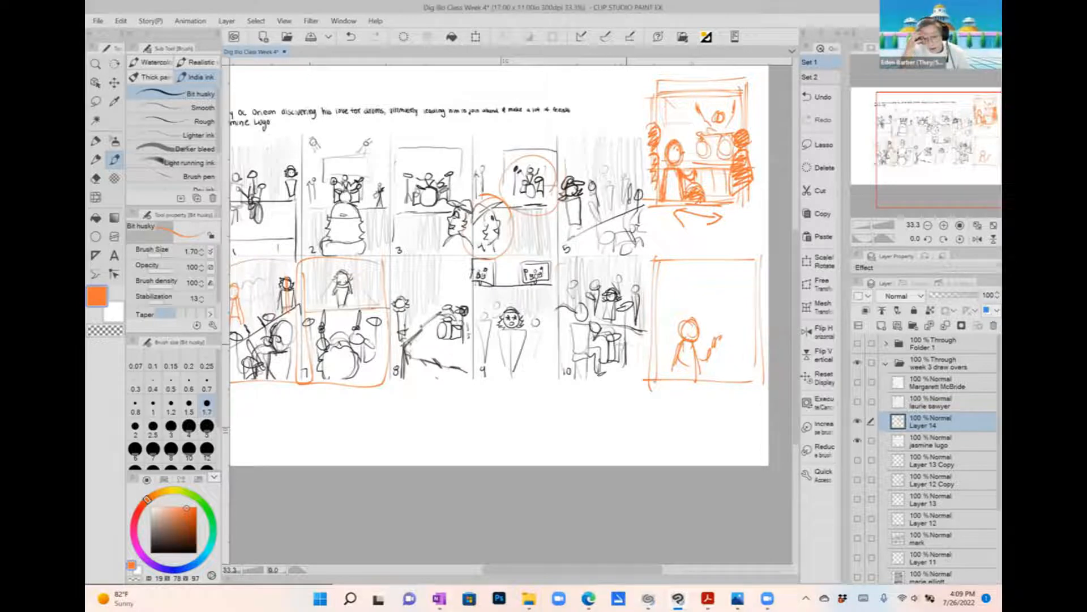
pyautogui.moveTo(736, 278)
pyautogui.mouseDown()
pyautogui.moveTo(726, 290)
pyautogui.moveTo(739, 276)
pyautogui.moveTo(736, 289)
pyautogui.moveTo(731, 276)
pyautogui.mouseUp()
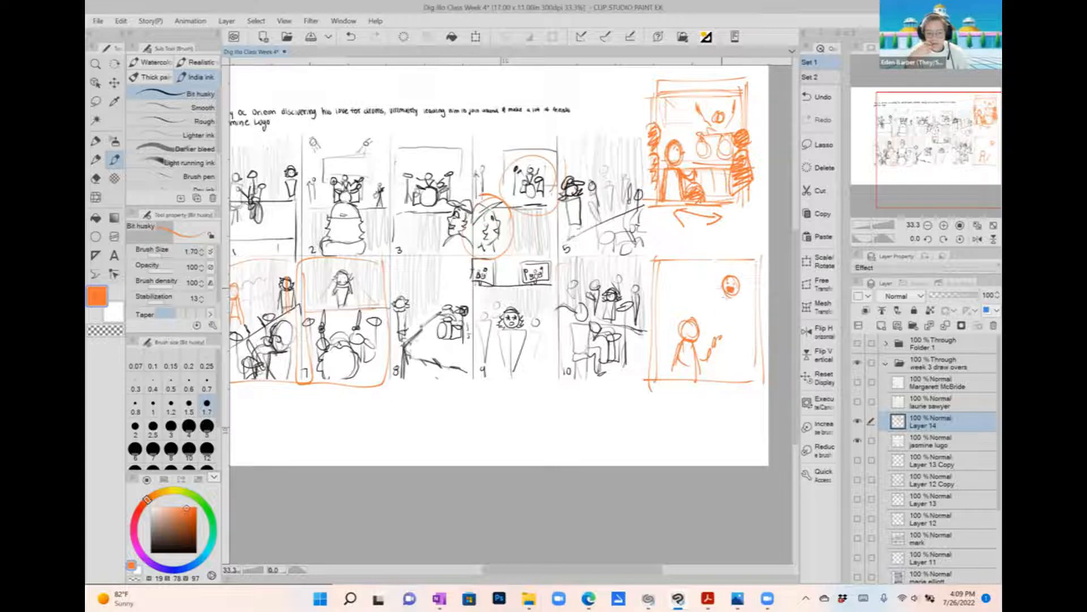
pyautogui.moveTo(721, 298)
pyautogui.mouseDown()
pyautogui.moveTo(708, 261)
pyautogui.moveTo(747, 282)
pyautogui.moveTo(755, 273)
pyautogui.moveTo(737, 312)
pyautogui.moveTo(682, 322)
pyautogui.moveTo(679, 354)
pyautogui.moveTo(698, 368)
pyautogui.mouseUp()
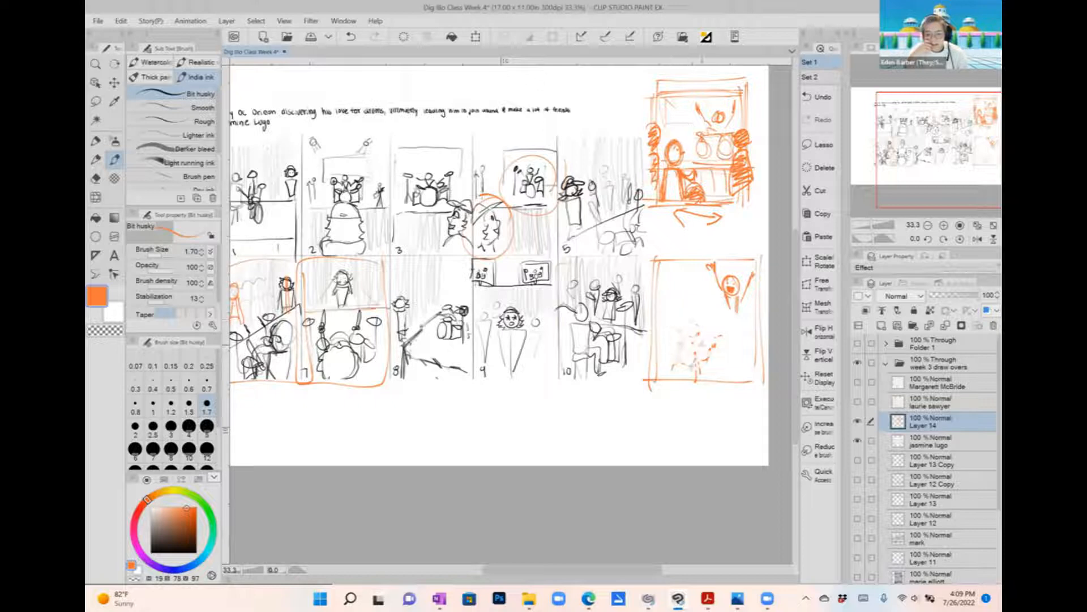
# Step: Erase the small figure at the base of the lower panel with the Soft eraser at size 12
pyautogui.moveTo(701, 336)
pyautogui.mouseDown()
pyautogui.moveTo(729, 348)
pyautogui.moveTo(675, 350)
pyautogui.moveTo(699, 342)
pyautogui.moveTo(679, 346)
pyautogui.moveTo(710, 363)
pyautogui.mouseUp()
pyautogui.press('e')
pyautogui.click(207, 449)
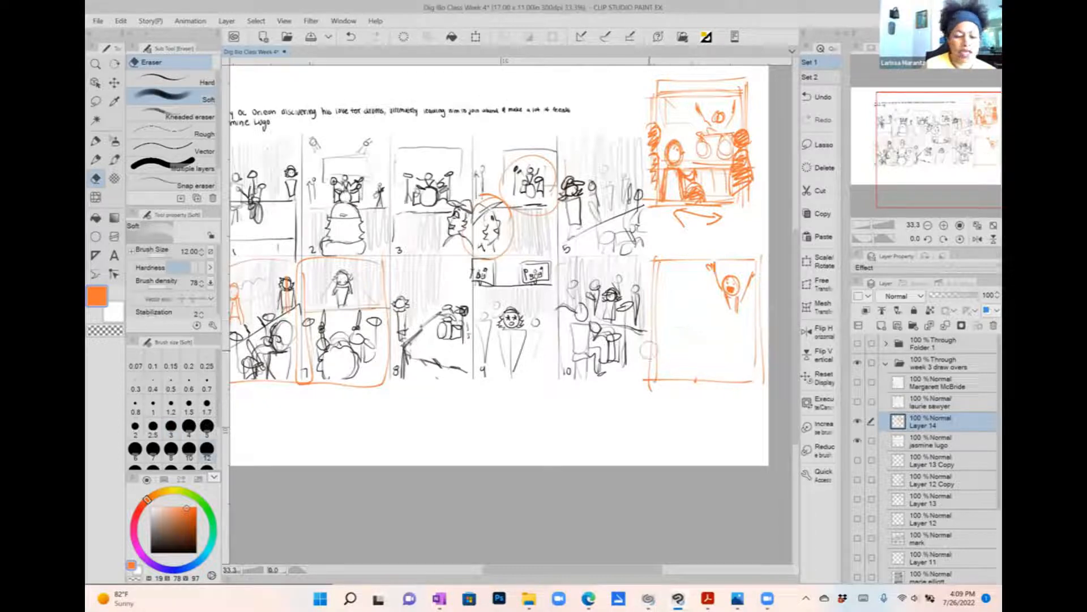
# Step: With the BLAKE PENCIL, draw a larger foreground drummer and drums, a diagonal stage edge and another spectator in the lower panel
pyautogui.press('p')
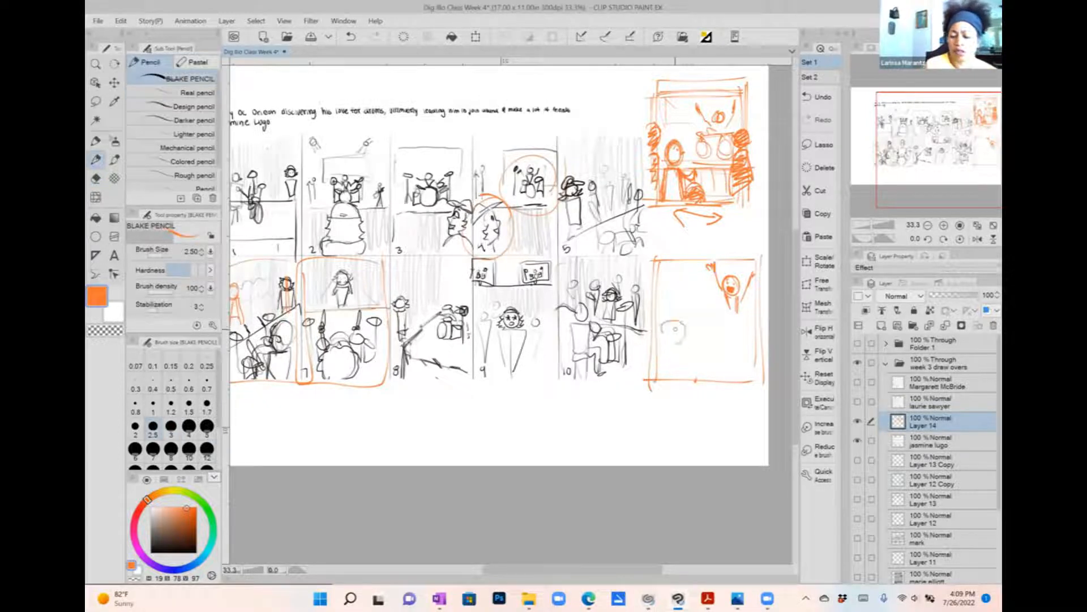
pyautogui.moveTo(672, 347)
pyautogui.mouseDown()
pyautogui.moveTo(708, 350)
pyautogui.moveTo(715, 335)
pyautogui.moveTo(715, 365)
pyautogui.moveTo(726, 360)
pyautogui.moveTo(712, 357)
pyautogui.mouseUp()
pyautogui.moveTo(719, 308)
pyautogui.mouseDown()
pyautogui.moveTo(760, 323)
pyautogui.moveTo(668, 283)
pyautogui.moveTo(705, 303)
pyautogui.mouseUp()
pyautogui.moveTo(698, 264)
pyautogui.mouseDown()
pyautogui.moveTo(702, 293)
pyautogui.moveTo(668, 339)
pyautogui.moveTo(657, 383)
pyautogui.moveTo(691, 388)
pyautogui.moveTo(707, 363)
pyautogui.mouseUp()
pyautogui.moveTo(708, 362)
pyautogui.mouseDown()
pyautogui.moveTo(713, 335)
pyautogui.moveTo(697, 370)
pyautogui.moveTo(730, 359)
pyautogui.moveTo(699, 365)
pyautogui.moveTo(728, 392)
pyautogui.mouseUp()
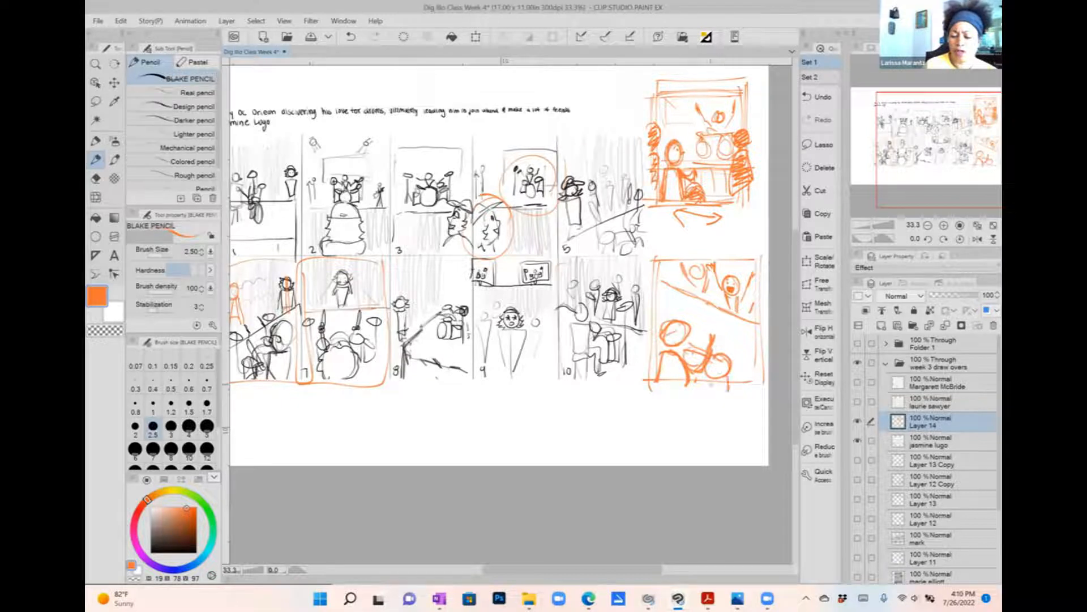
# Step: Shade the foreground drummer's head and body and add diagonal lines across the lower panel's floor
pyautogui.moveTo(659, 356); pyautogui.dragTo(685, 381)
pyautogui.moveTo(672, 328); pyautogui.dragTo(683, 347)
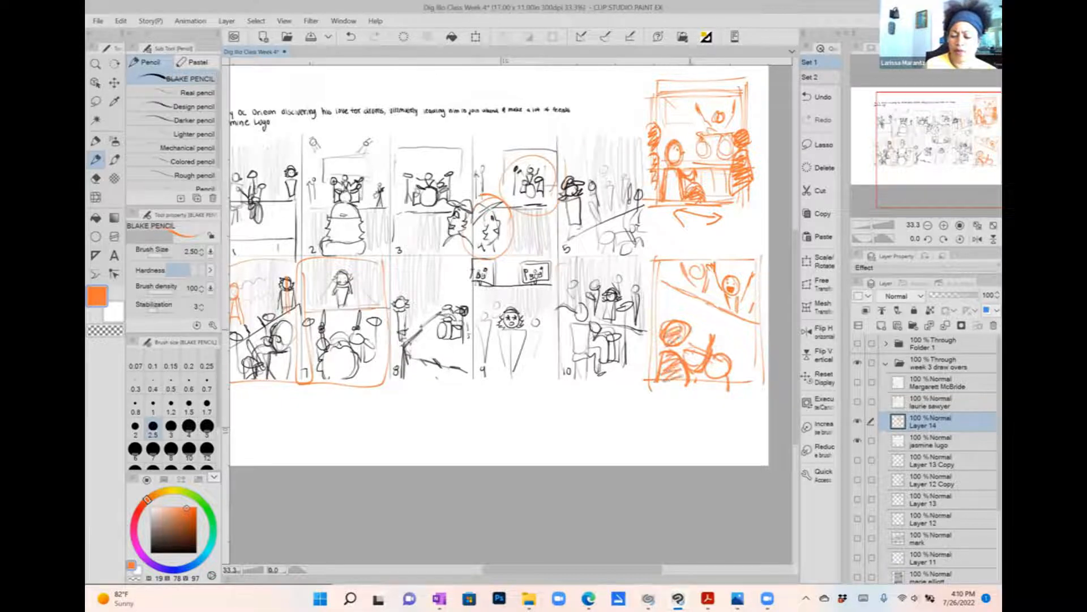
pyautogui.moveTo(727, 319); pyautogui.dragTo(696, 344)
pyautogui.moveTo(744, 322)
pyautogui.mouseDown()
pyautogui.moveTo(721, 352)
pyautogui.moveTo(730, 378)
pyautogui.mouseUp()
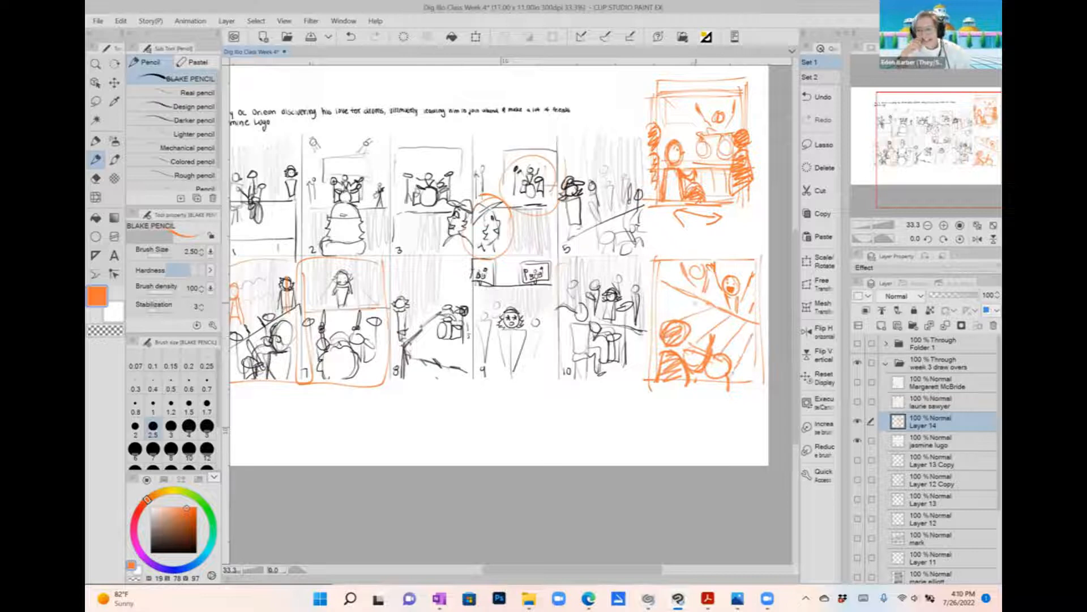
pyautogui.moveTo(663, 314); pyautogui.dragTo(697, 300)
pyautogui.moveTo(667, 300); pyautogui.dragTo(683, 288)
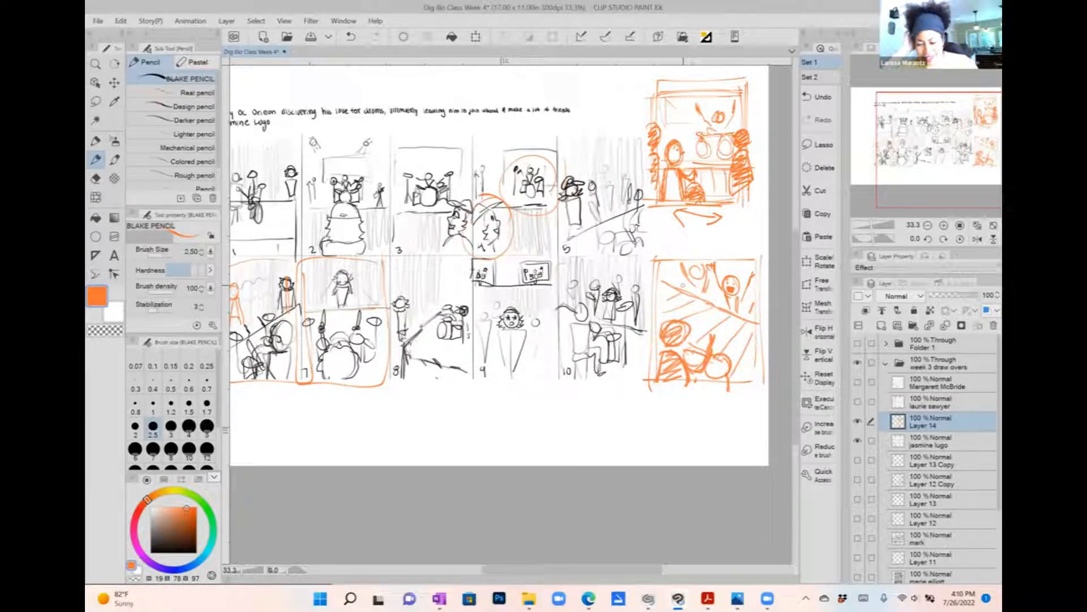
# Step: Hide the palettes and fit the whole storyboard page in view to review the draw-overs
pyautogui.scroll(-2, 683, 286)
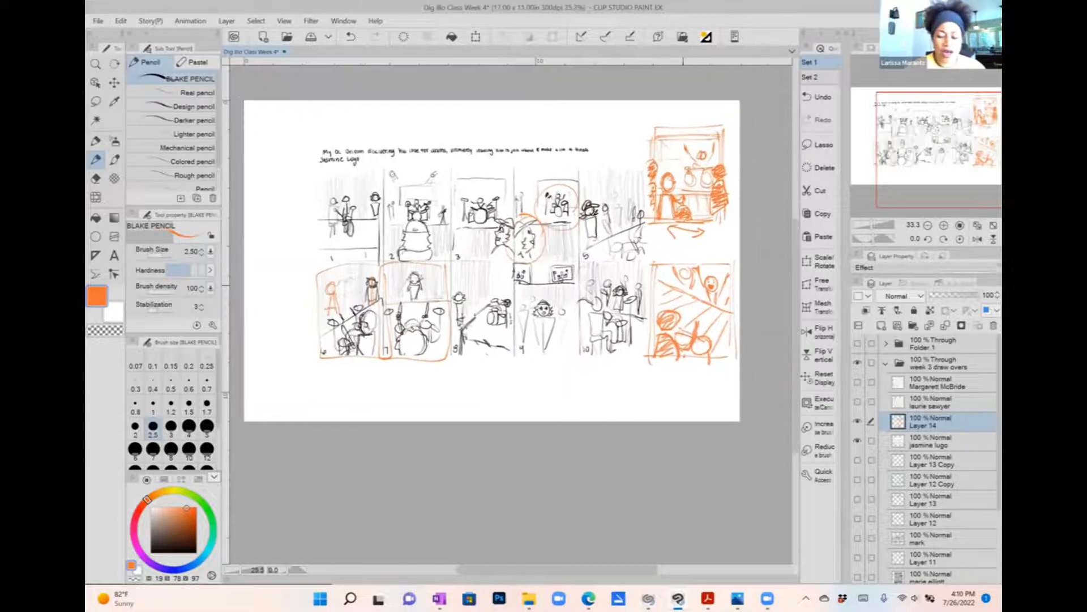
pyautogui.scroll(1, 612, 293)
pyautogui.scroll(1, 596, 283)
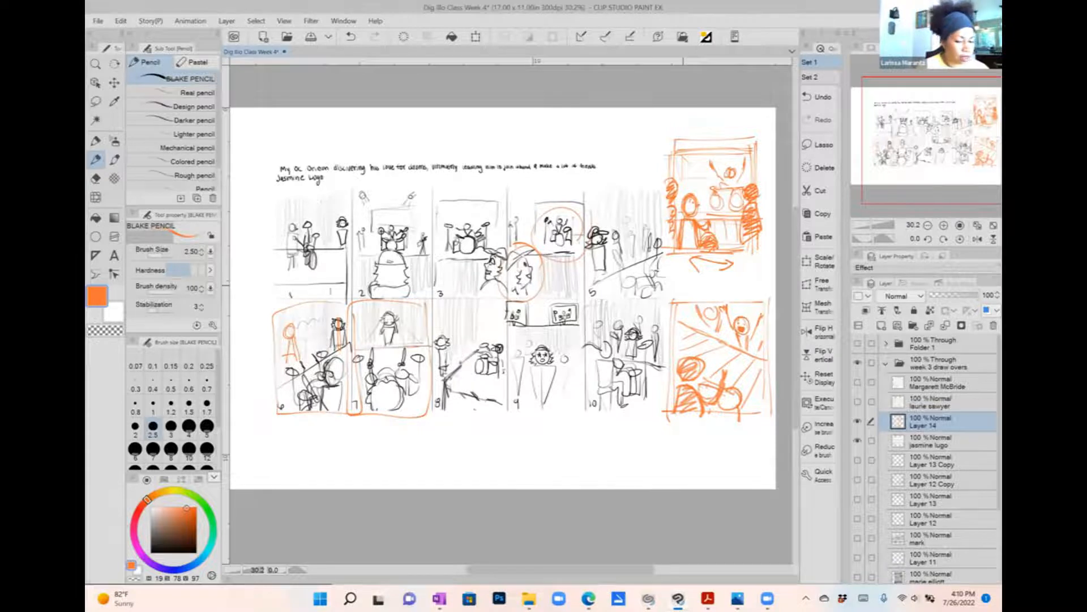
pyautogui.press('Tab')
pyautogui.hotkey('ctrl', '0')
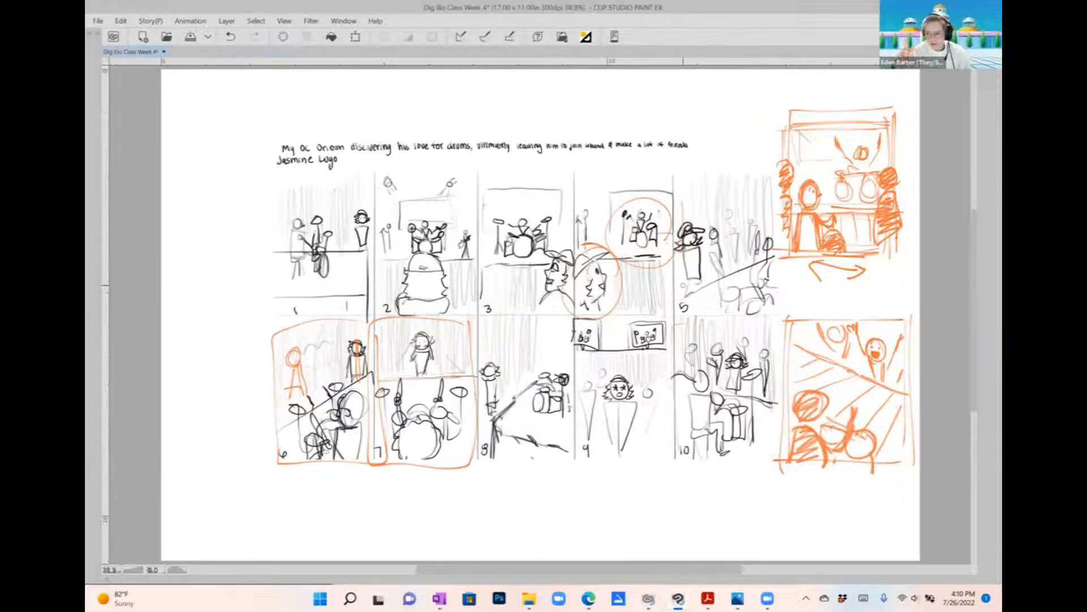
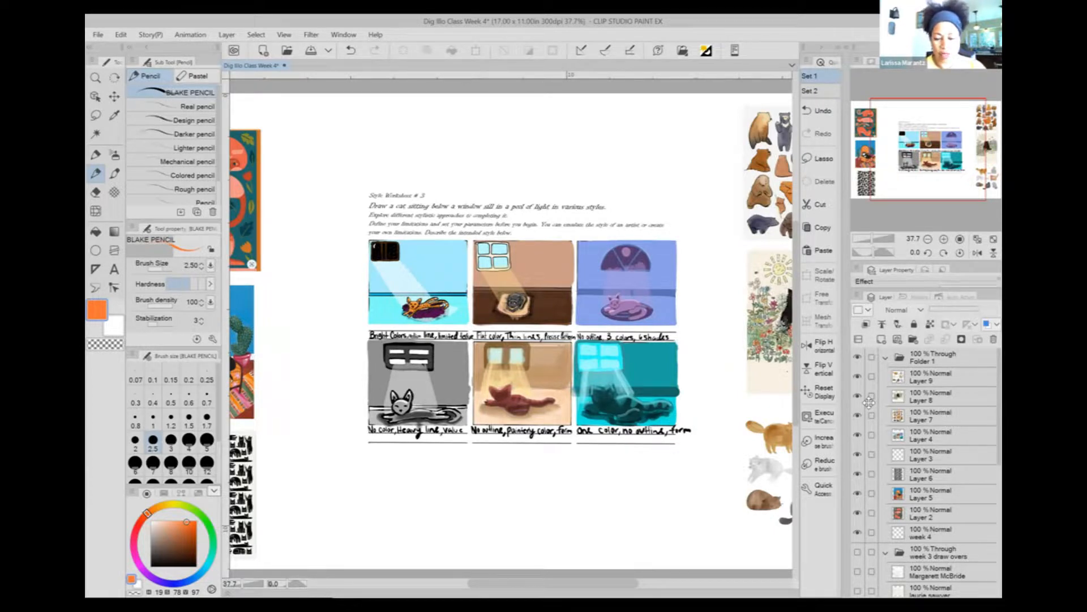
pyautogui.hotkey('ctrl', '-')
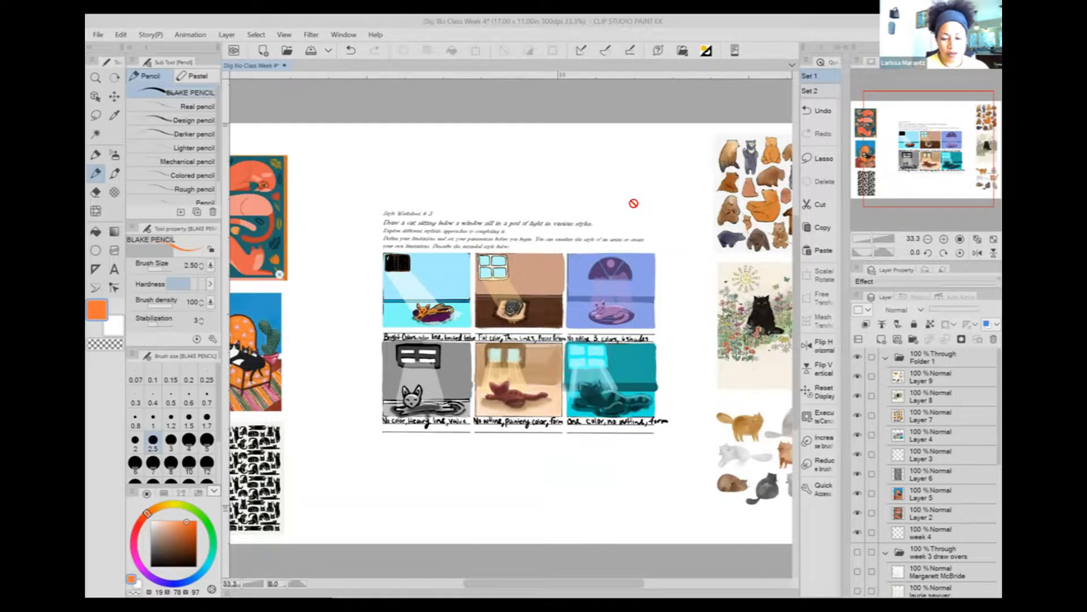
pyautogui.scroll(-2, 634, 203)
pyautogui.scroll(4, 634, 204)
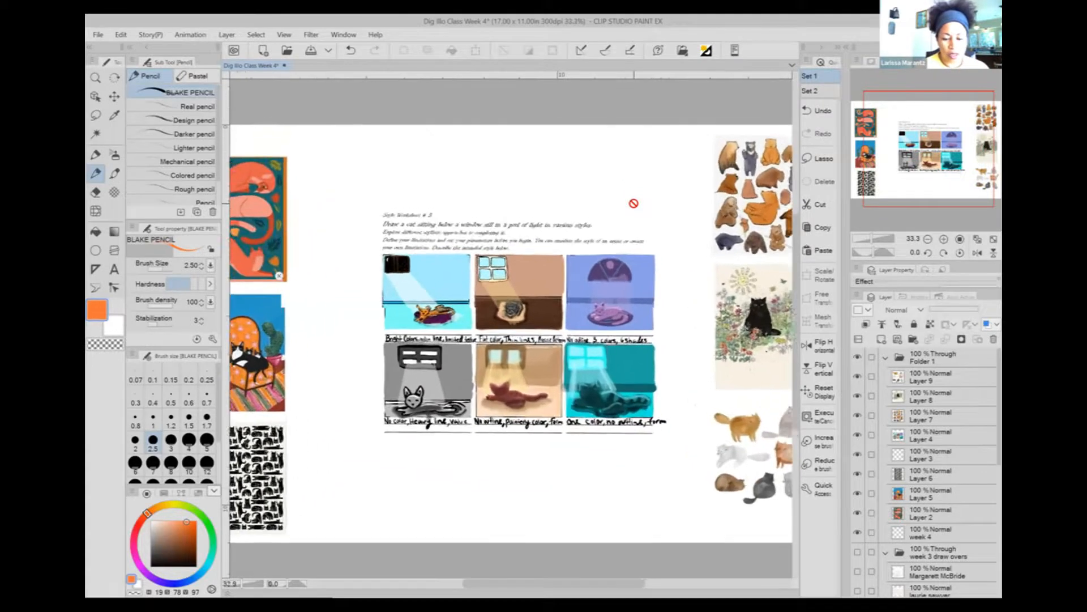
pyautogui.hscroll(-3, 634, 204)
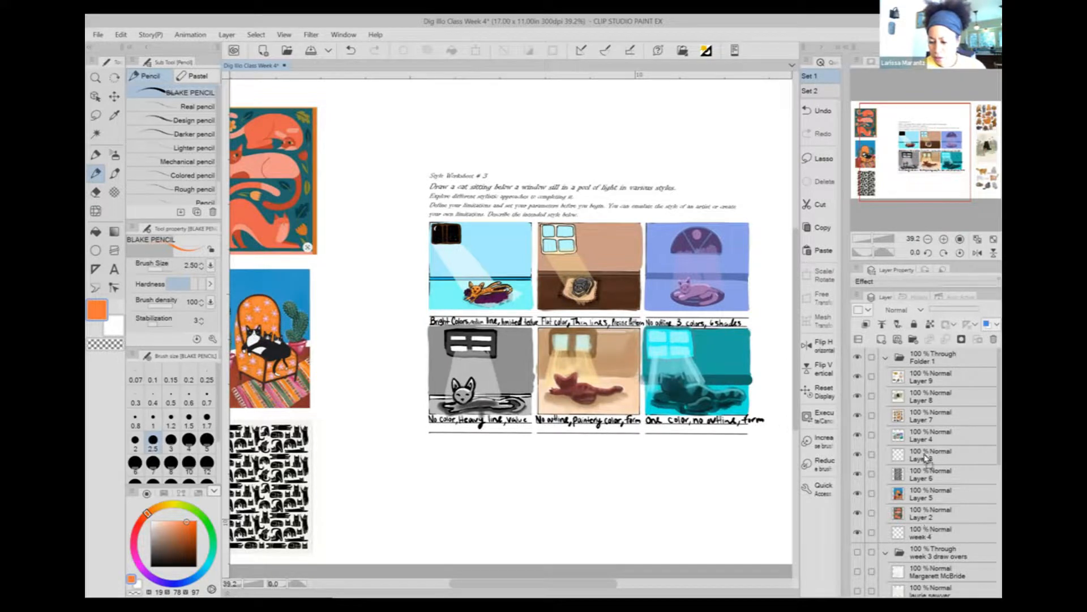
# Step: Move the week 4 layer to the top of Folder 1 and place Layer 3 directly beneath it
pyautogui.moveTo(928, 391); pyautogui.dragTo(929, 374)
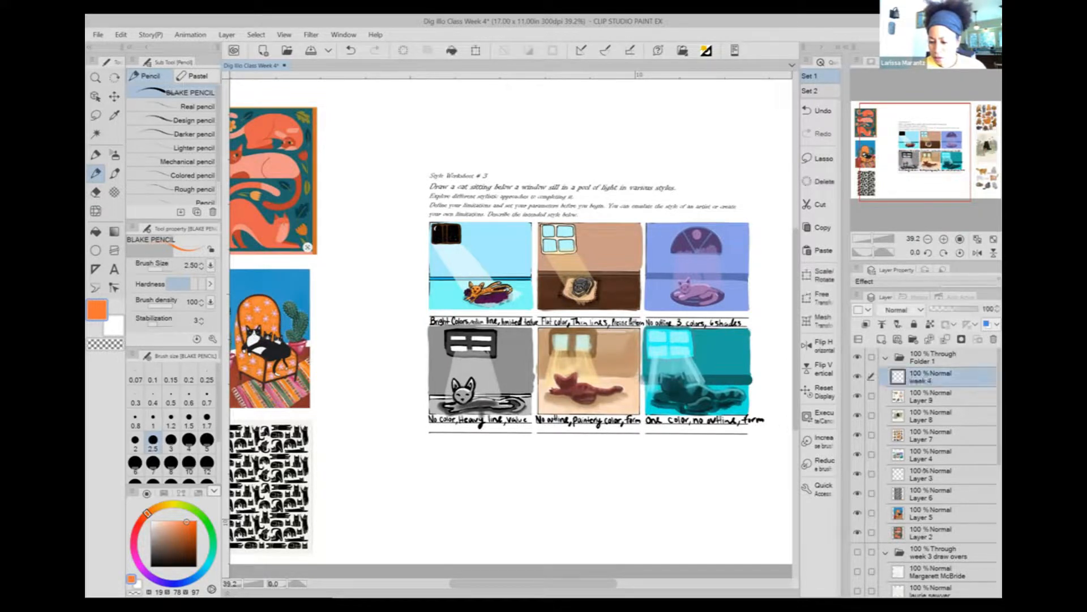
pyautogui.moveTo(927, 474); pyautogui.dragTo(930, 400)
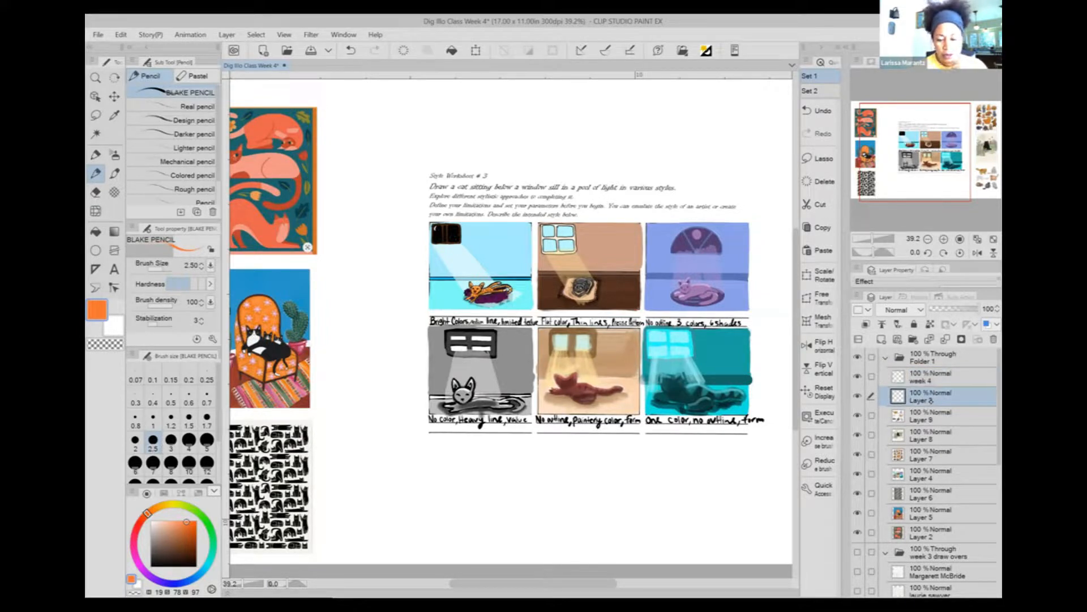
# Step: Examine the cat style worksheet panels alongside the cat reference illustrations
pyautogui.scroll(3, 530, 306)
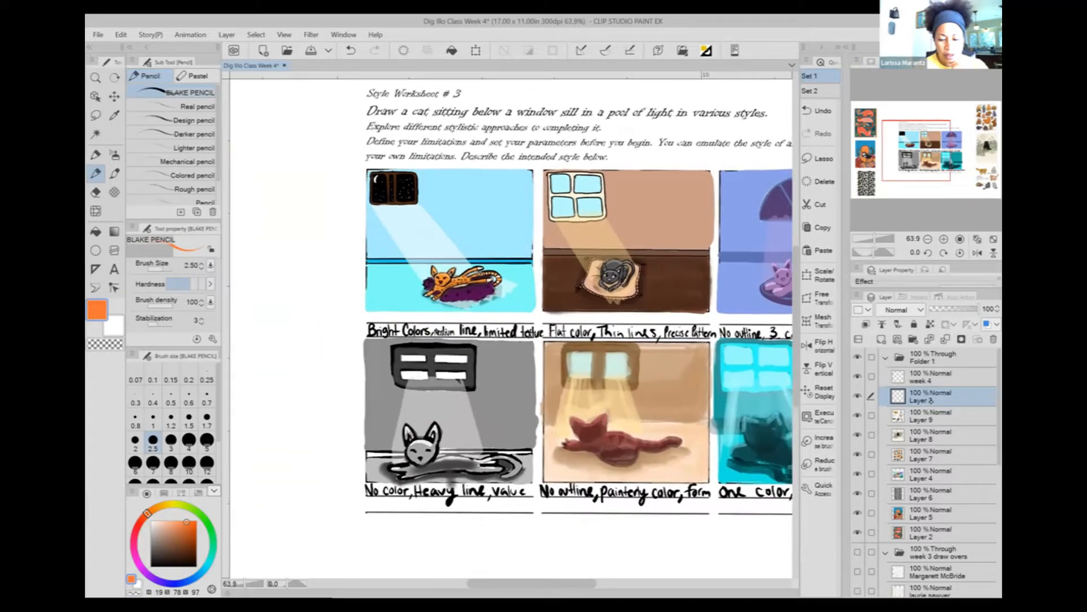
pyautogui.scroll(-3, 522, 303)
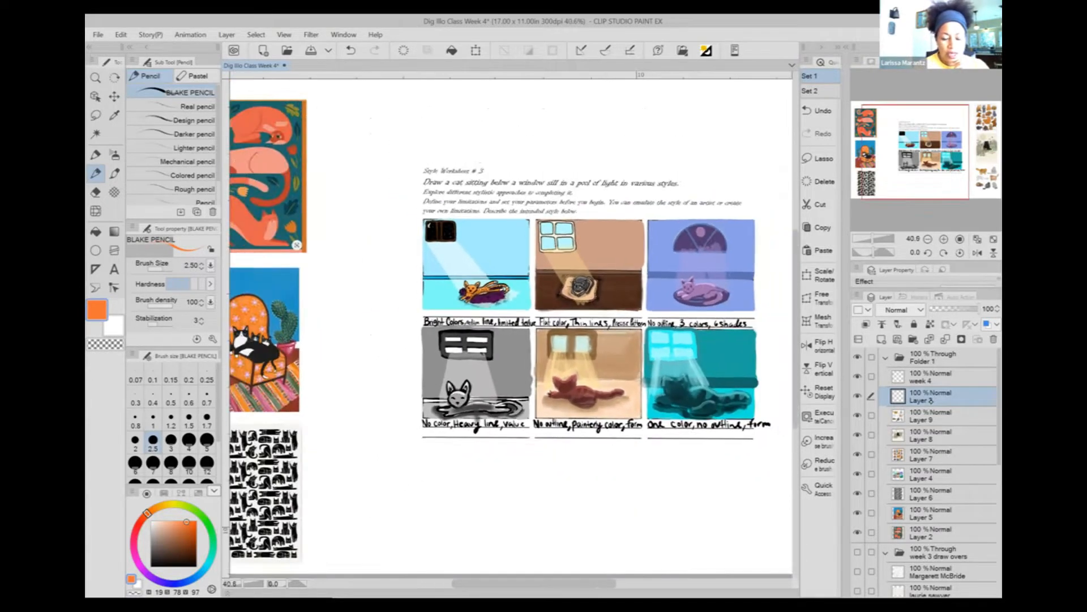
pyautogui.moveTo(512, 307); pyautogui.dragTo(567, 336)
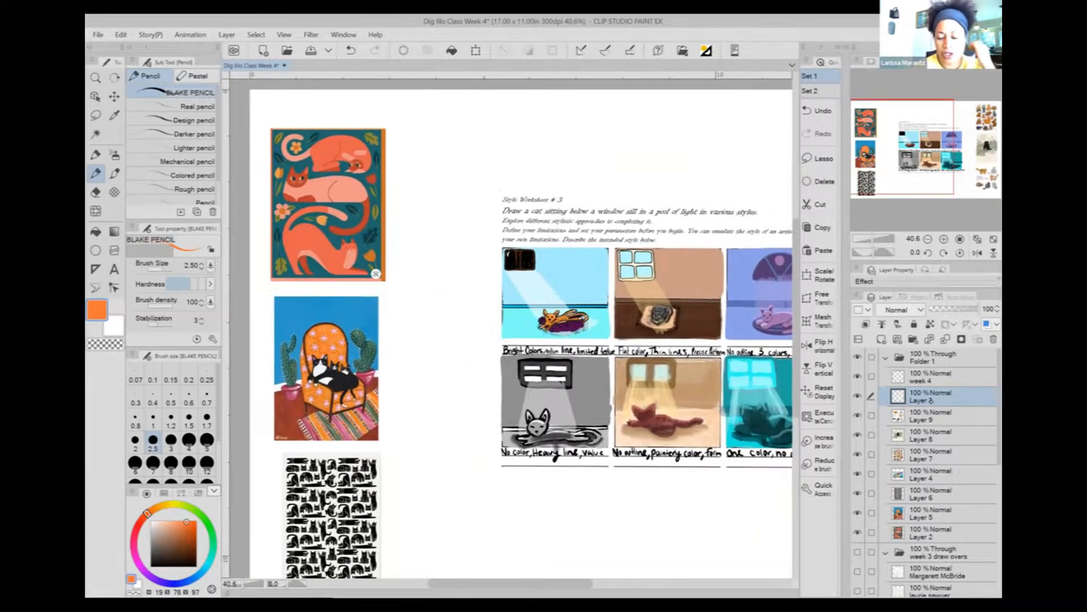
pyautogui.scroll(1, 588, 309)
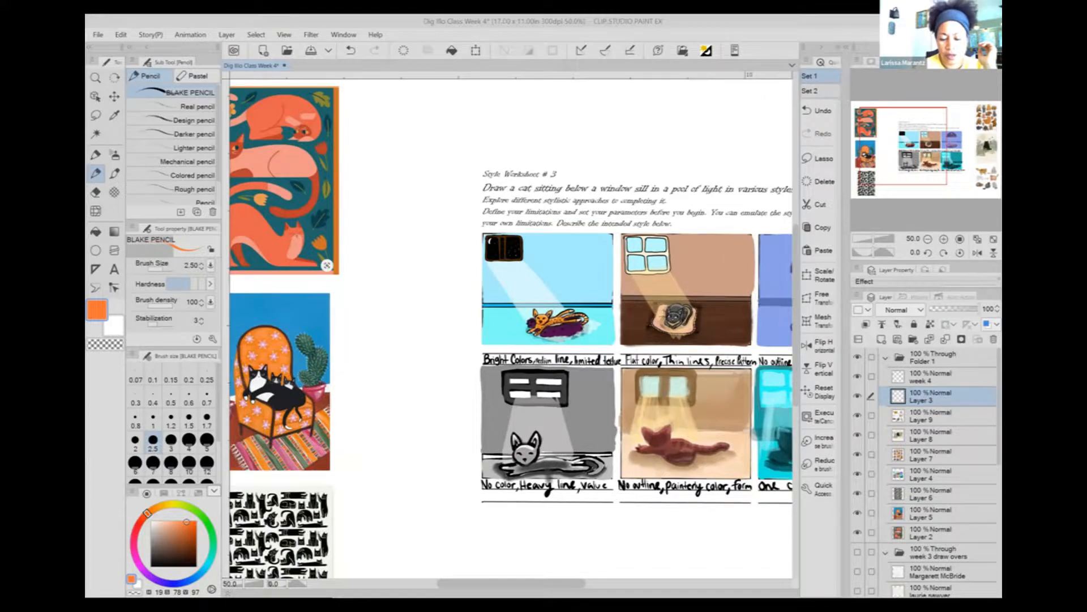
pyautogui.scroll(2, 585, 283)
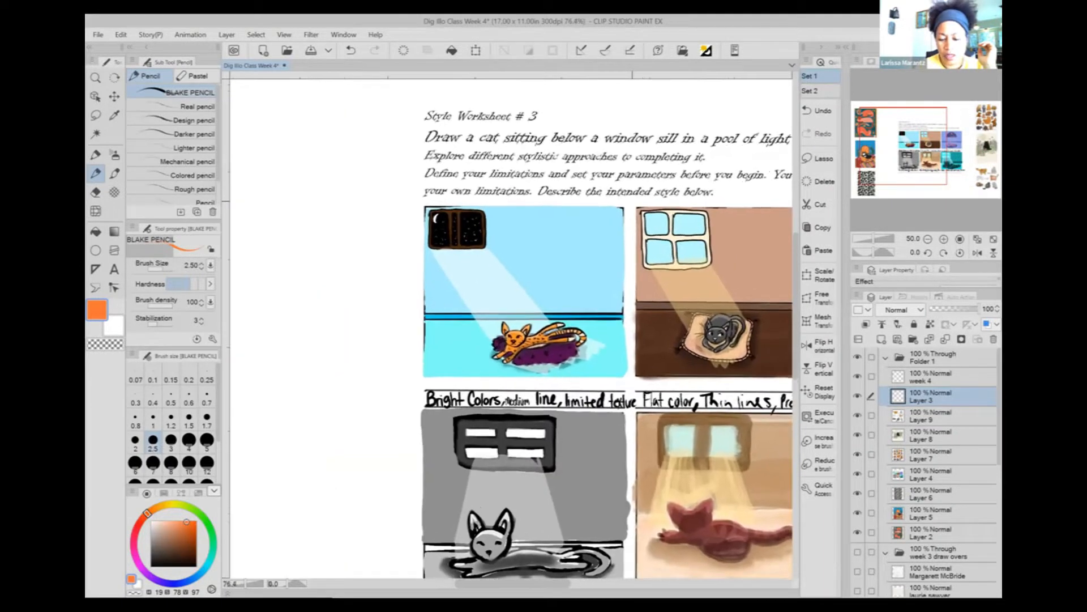
pyautogui.scroll(-2, 643, 310)
pyautogui.scroll(2, 387, 235)
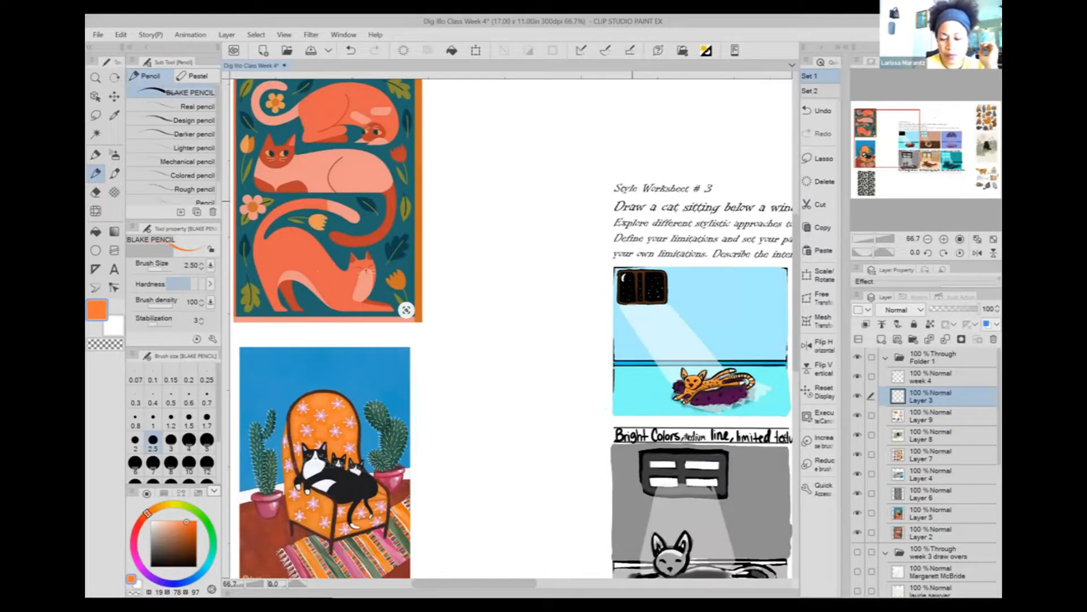
pyautogui.scroll(-2, 649, 317)
pyautogui.moveTo(649, 317); pyautogui.dragTo(519, 273)
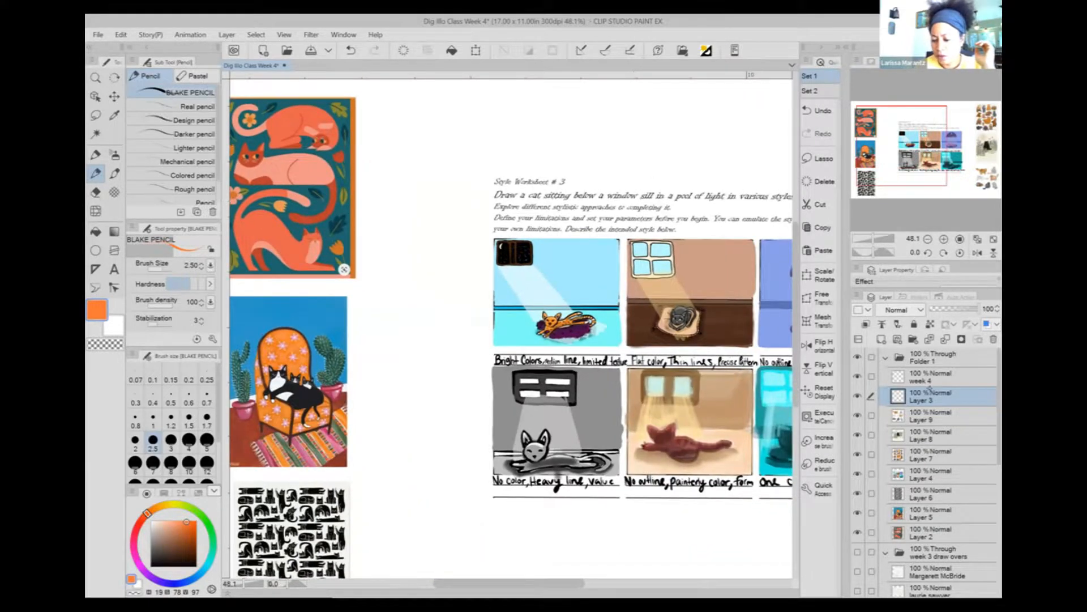
pyautogui.press('m')
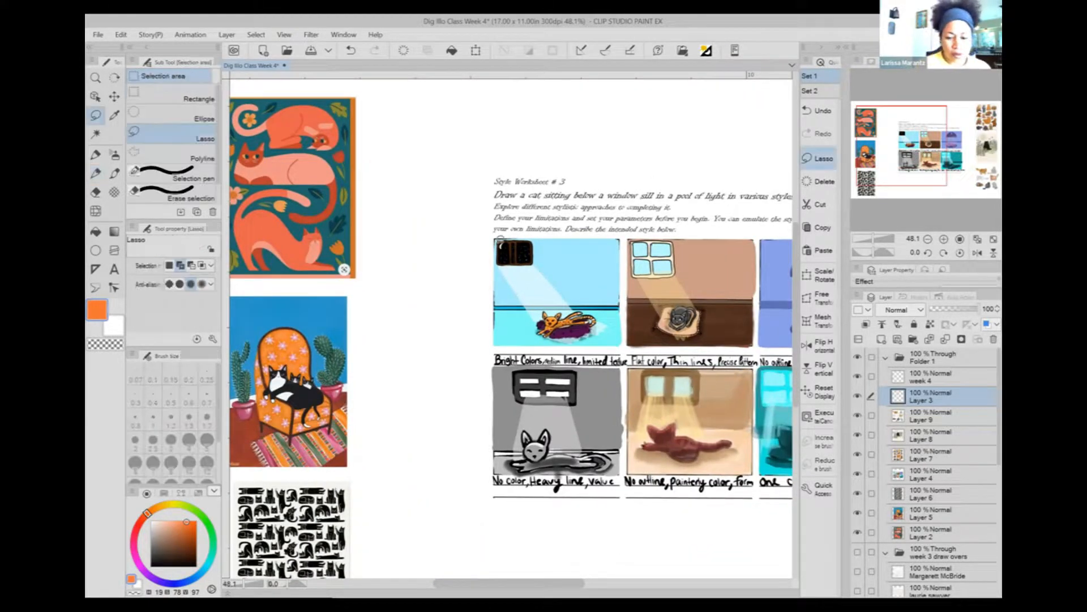
pyautogui.moveTo(494, 238); pyautogui.dragTo(622, 346)
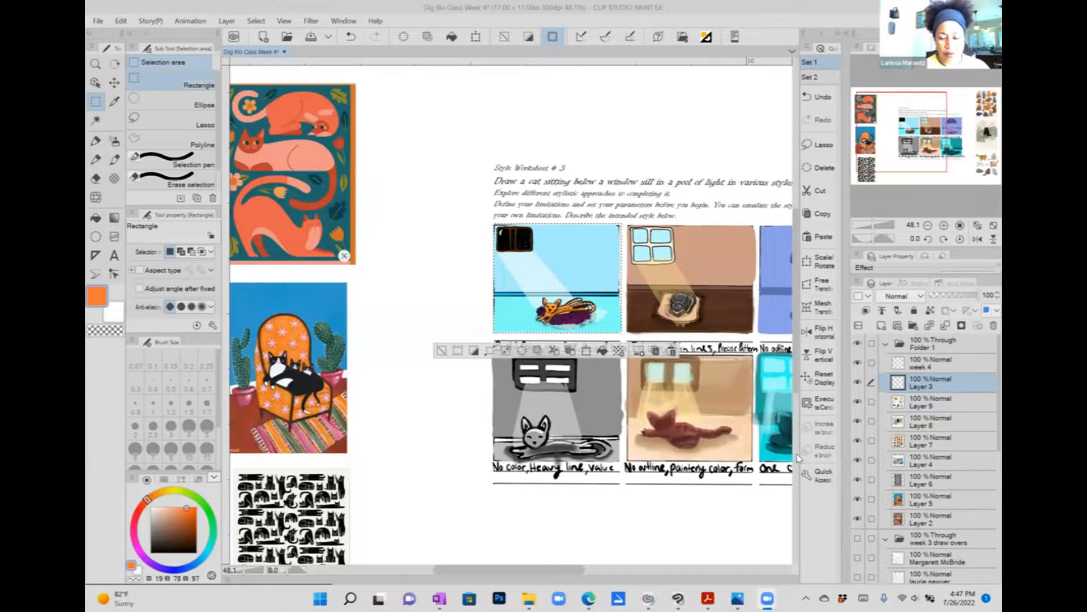
pyautogui.click(441, 350)
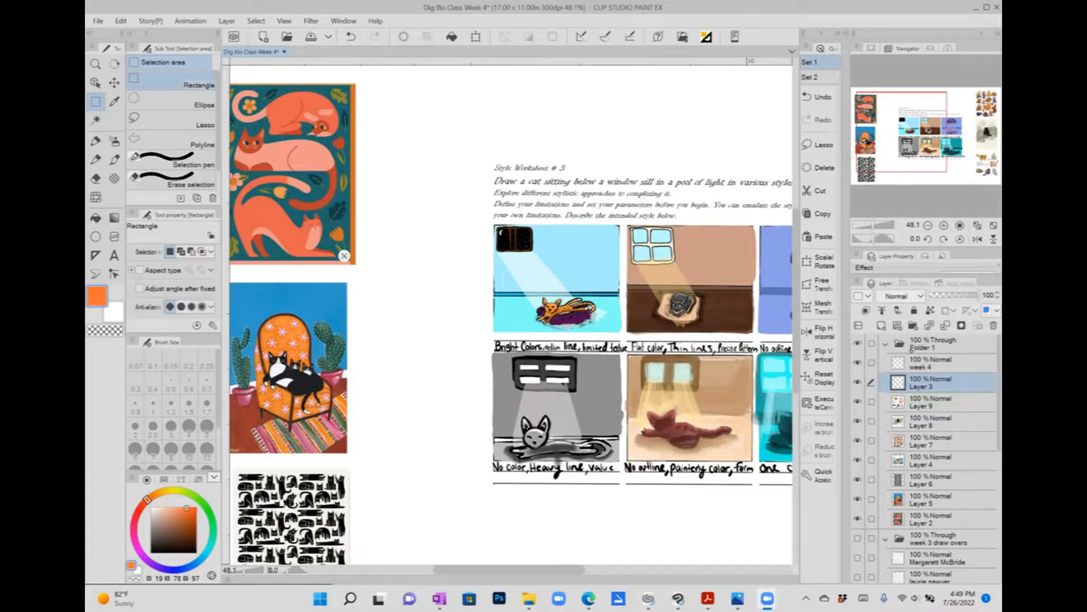
pyautogui.click(96, 101)
pyautogui.moveTo(493, 225); pyautogui.dragTo(623, 335)
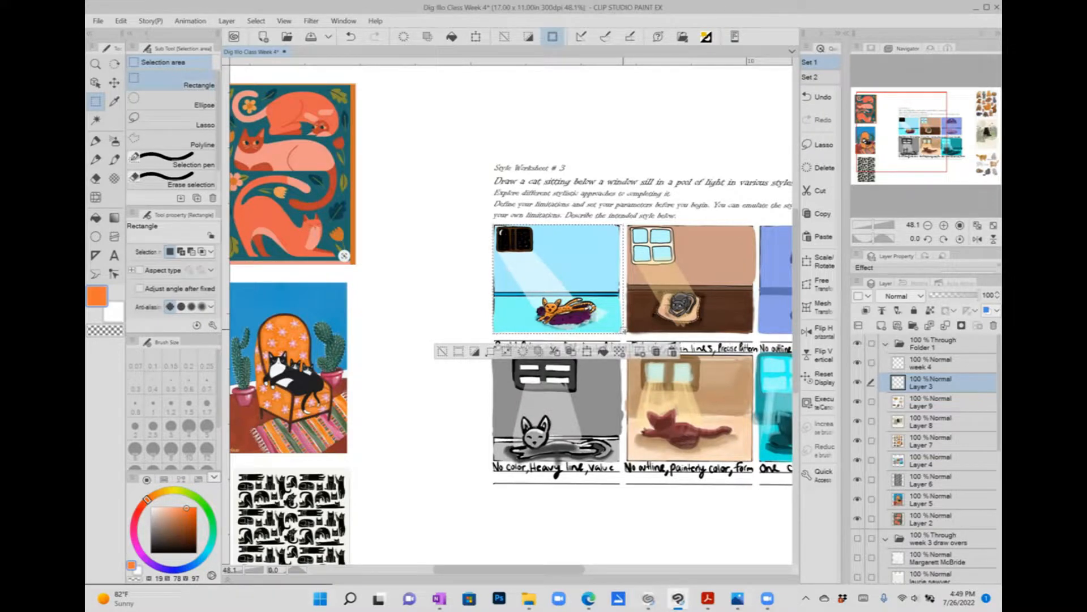
pyautogui.click(442, 352)
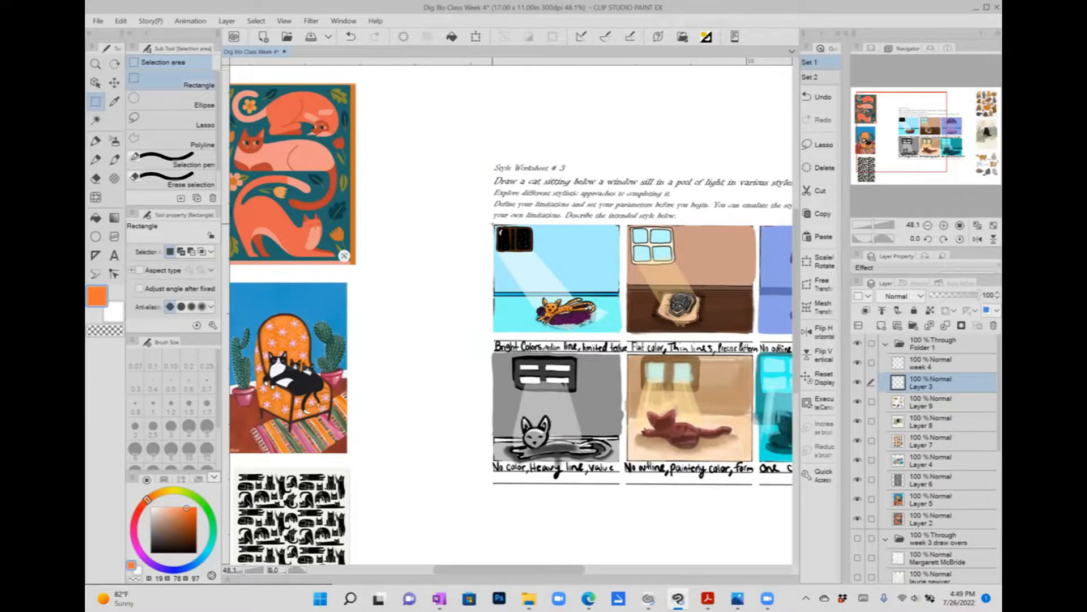
pyautogui.moveTo(494, 225); pyautogui.dragTo(622, 333)
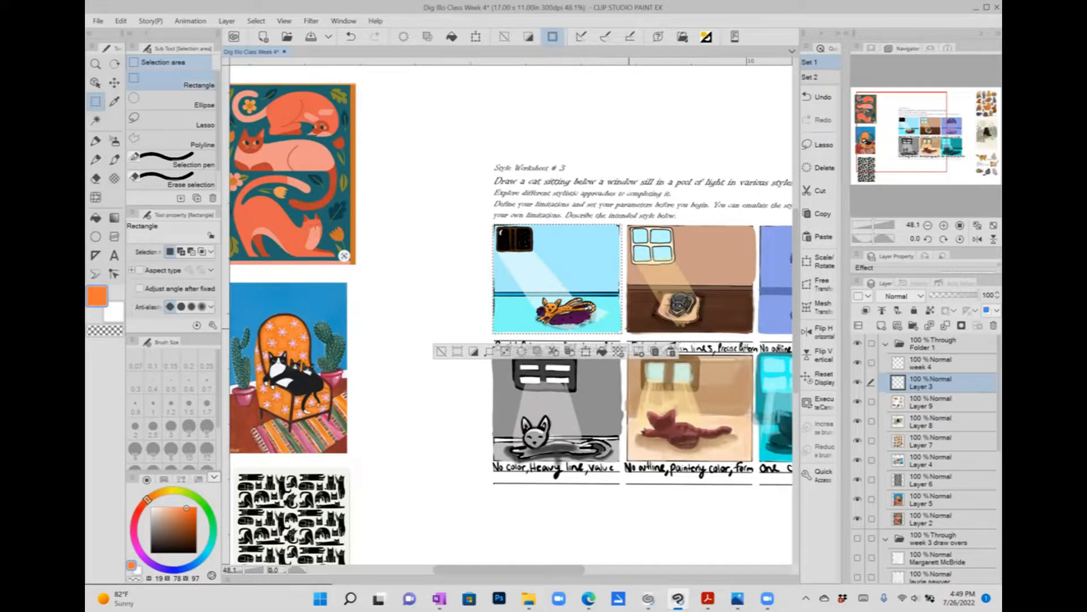
pyautogui.click(442, 351)
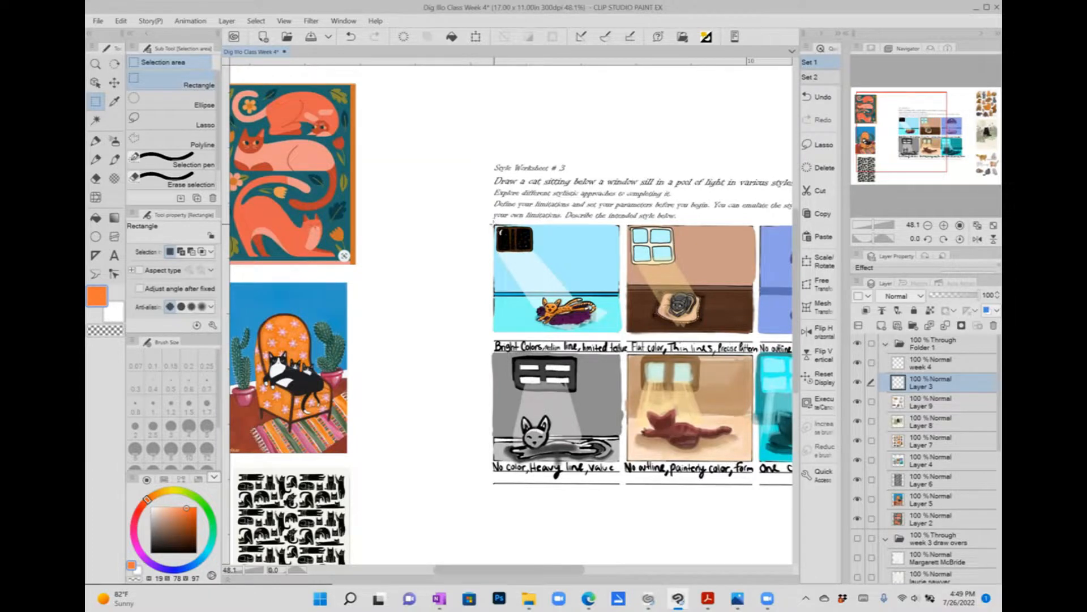
pyautogui.moveTo(493, 225); pyautogui.dragTo(621, 332)
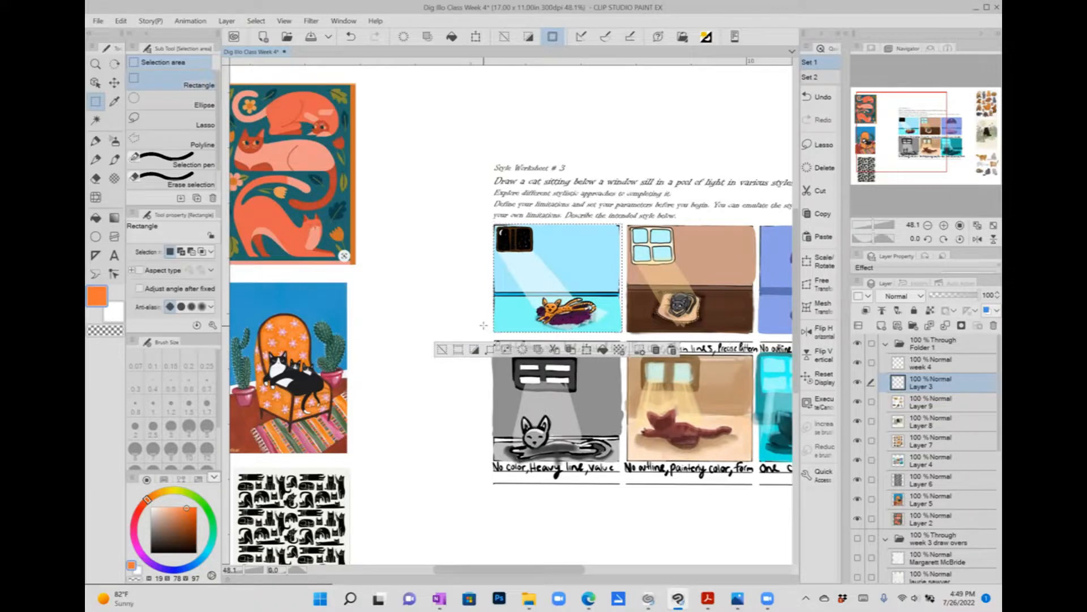
# Step: Move the orange cats illustration beside the first worksheet panel and bring Layer 2 to the top of Folder 1
pyautogui.click(116, 84)
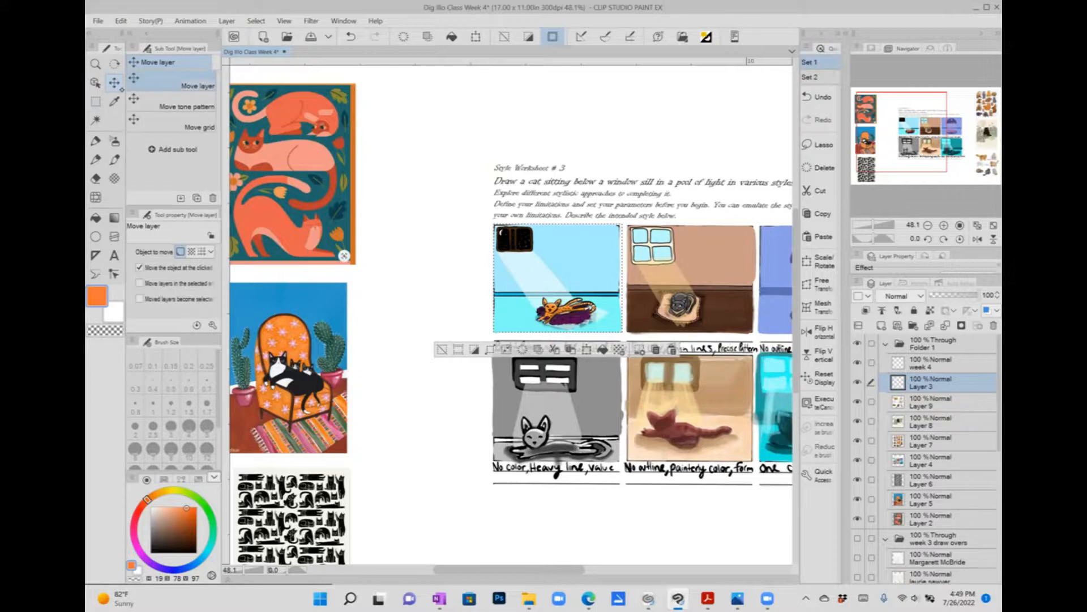
pyautogui.click(442, 349)
pyautogui.moveTo(325, 193); pyautogui.dragTo(401, 186)
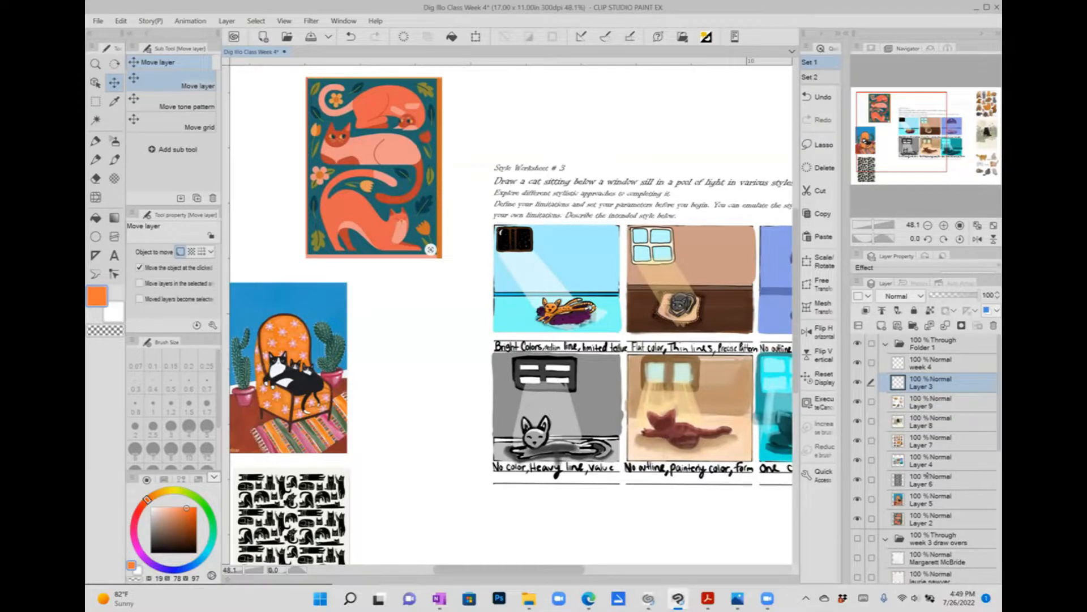
pyautogui.moveTo(395, 228); pyautogui.dragTo(381, 226)
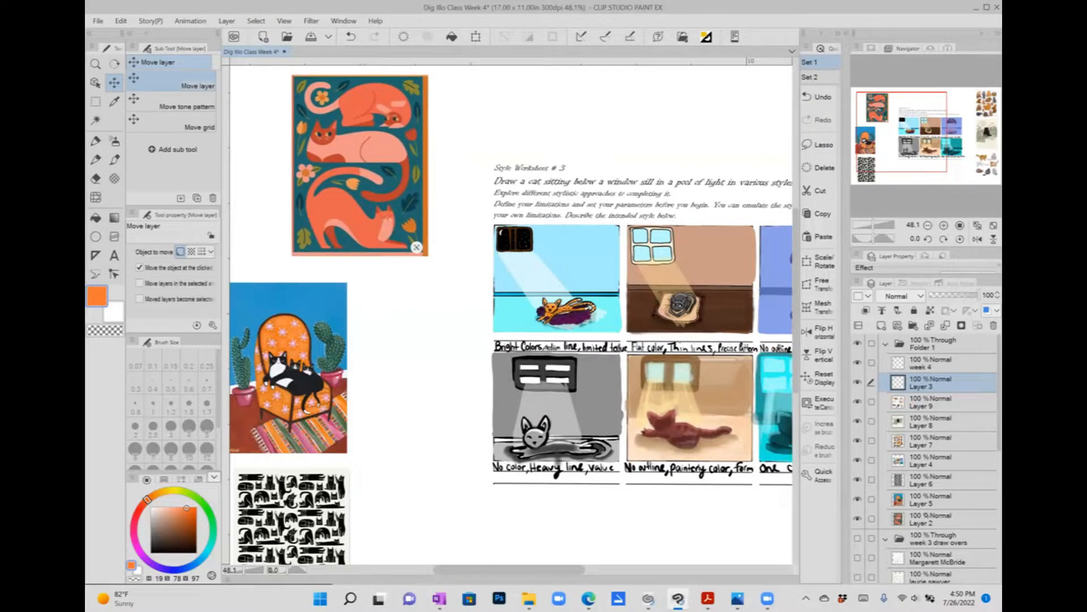
pyautogui.moveTo(924, 516); pyautogui.dragTo(922, 363)
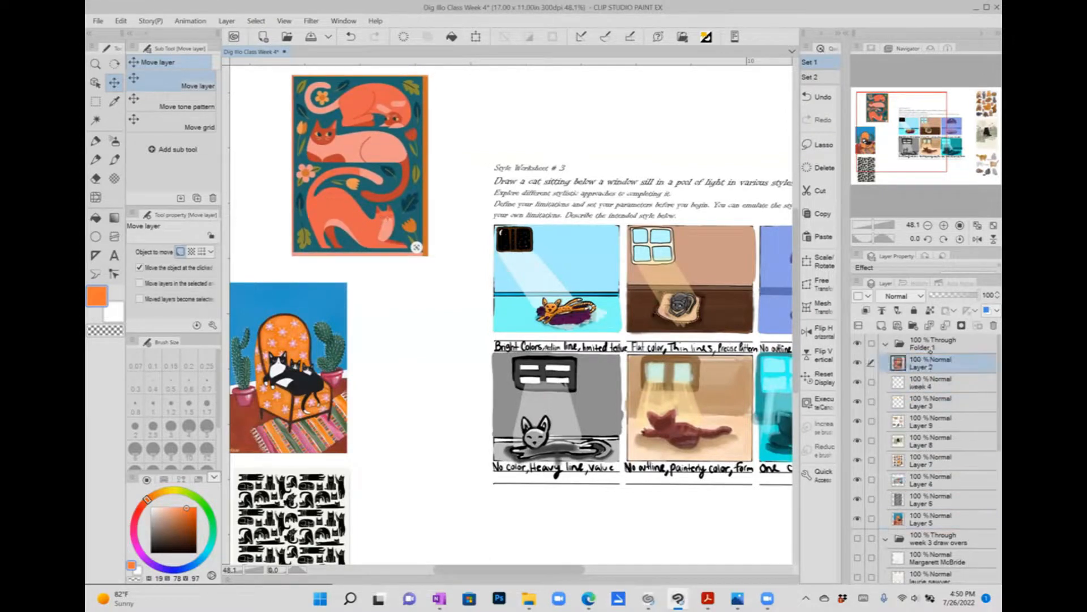
pyautogui.moveTo(380, 224); pyautogui.dragTo(441, 312)
# Step: On the week 4 layer, Lasso fill the first panel's wall area with the dark teal sampled from the cats illustration
pyautogui.click(925, 379)
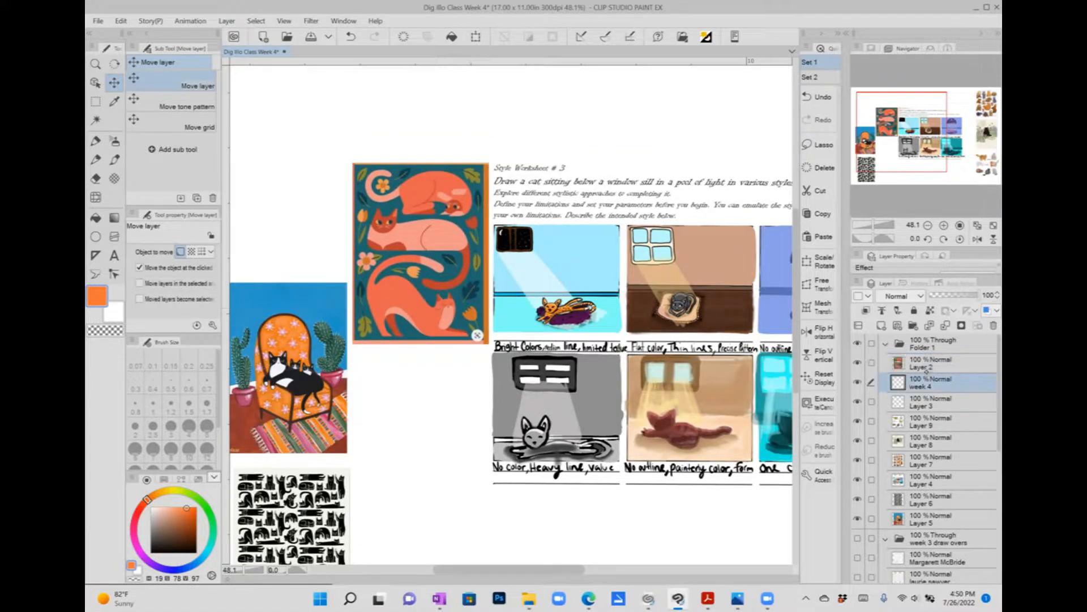
pyautogui.scroll(5, 584, 260)
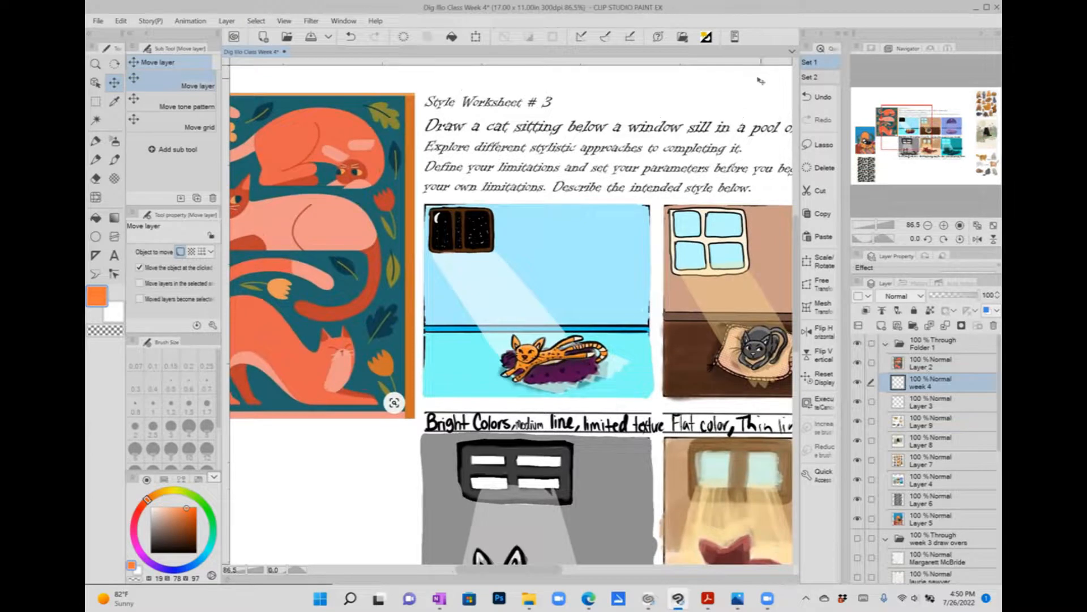
pyautogui.click(95, 101)
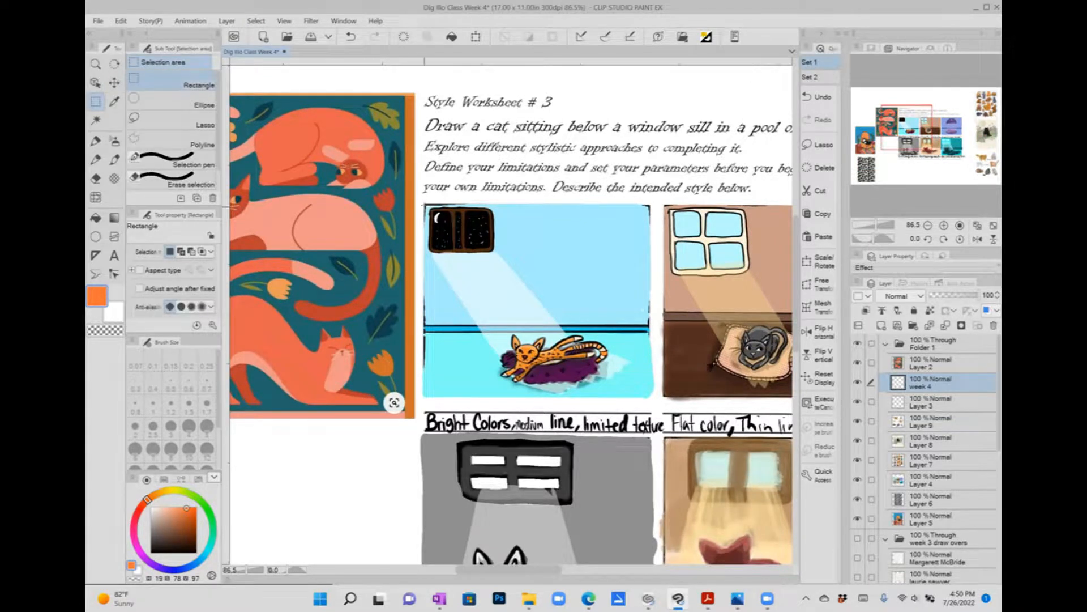
pyautogui.moveTo(423, 203); pyautogui.dragTo(655, 396)
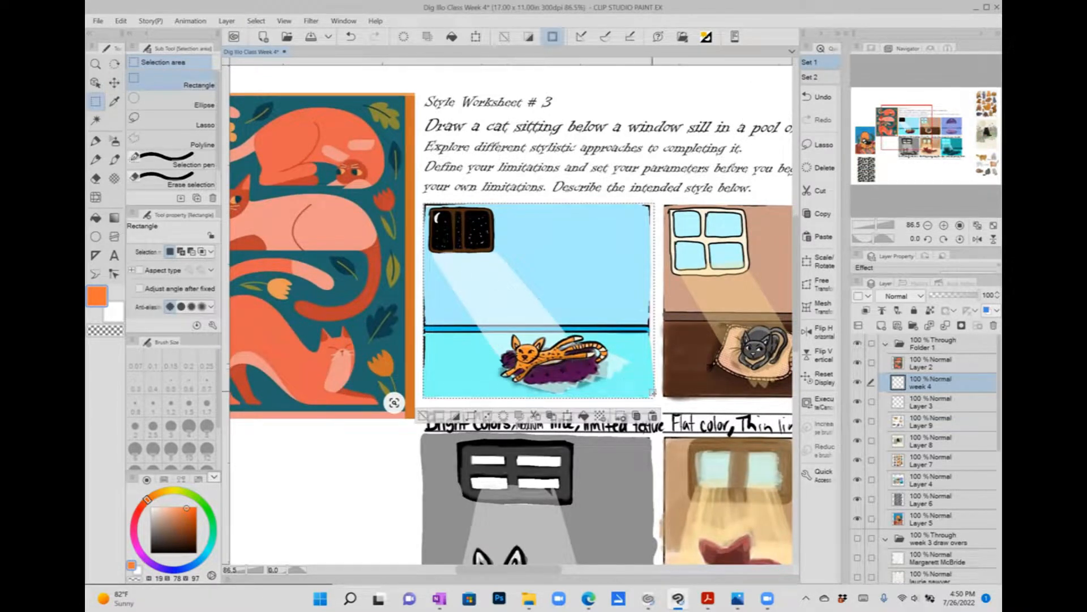
pyautogui.rightClick(385, 294)
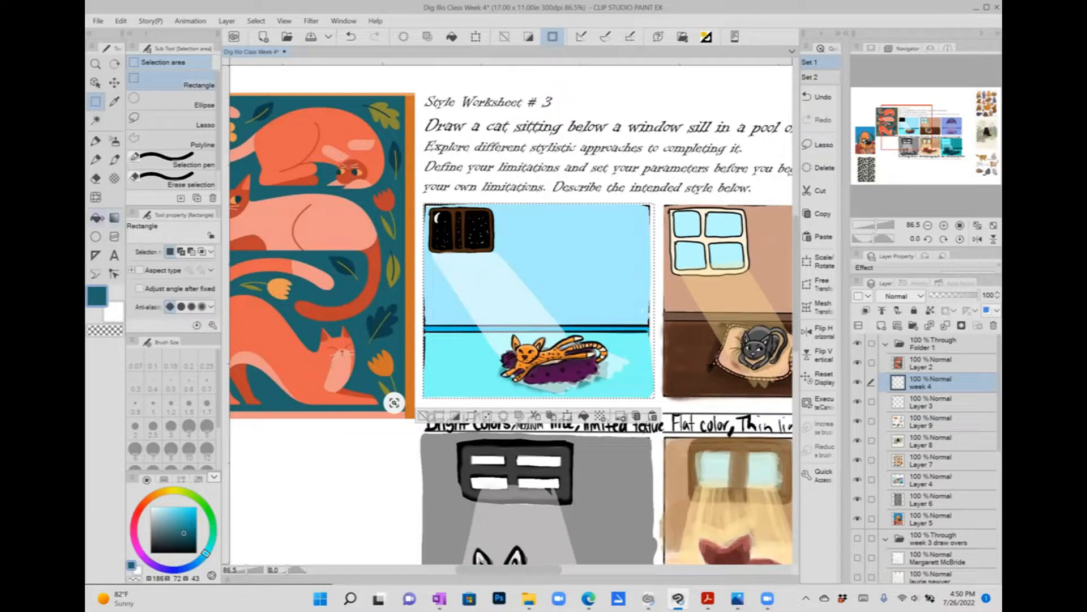
pyautogui.click(95, 236)
pyautogui.click(169, 148)
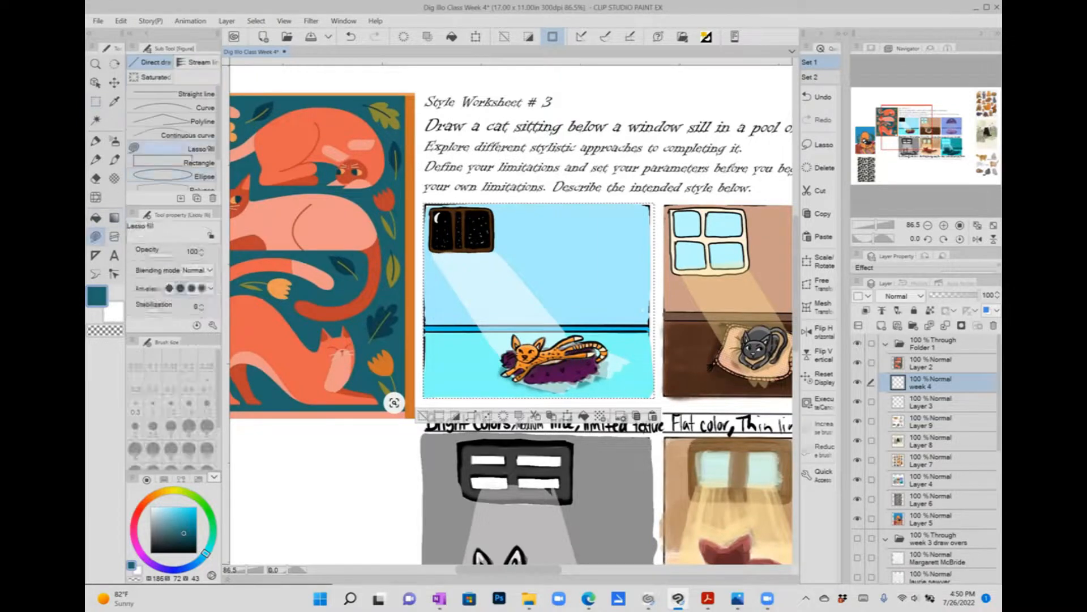
pyautogui.click(424, 415)
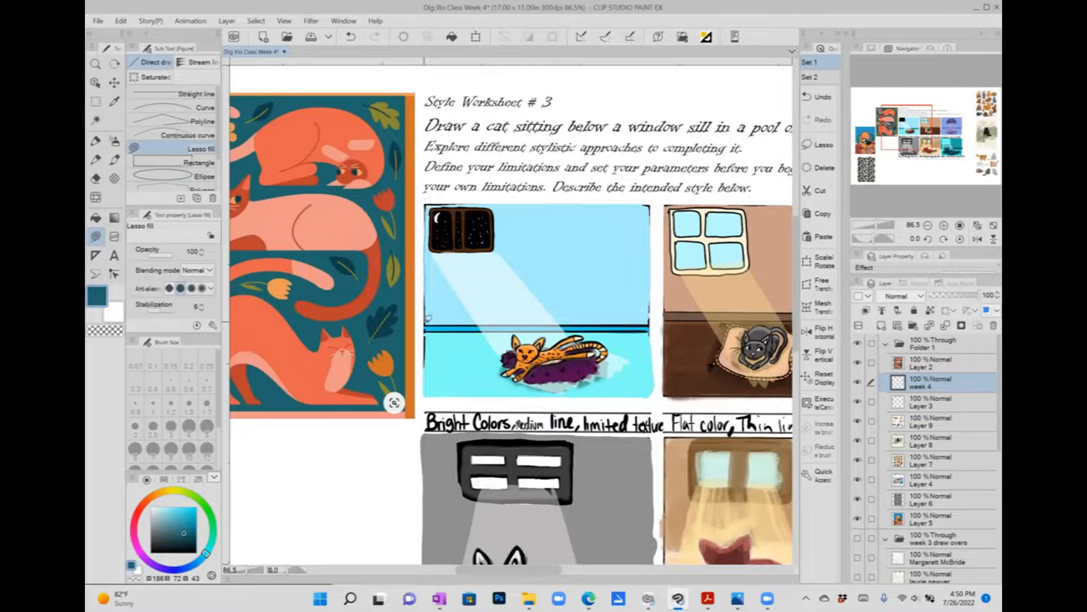
pyautogui.moveTo(517, 320)
pyautogui.mouseDown()
pyautogui.moveTo(653, 316)
pyautogui.moveTo(651, 205)
pyautogui.mouseUp()
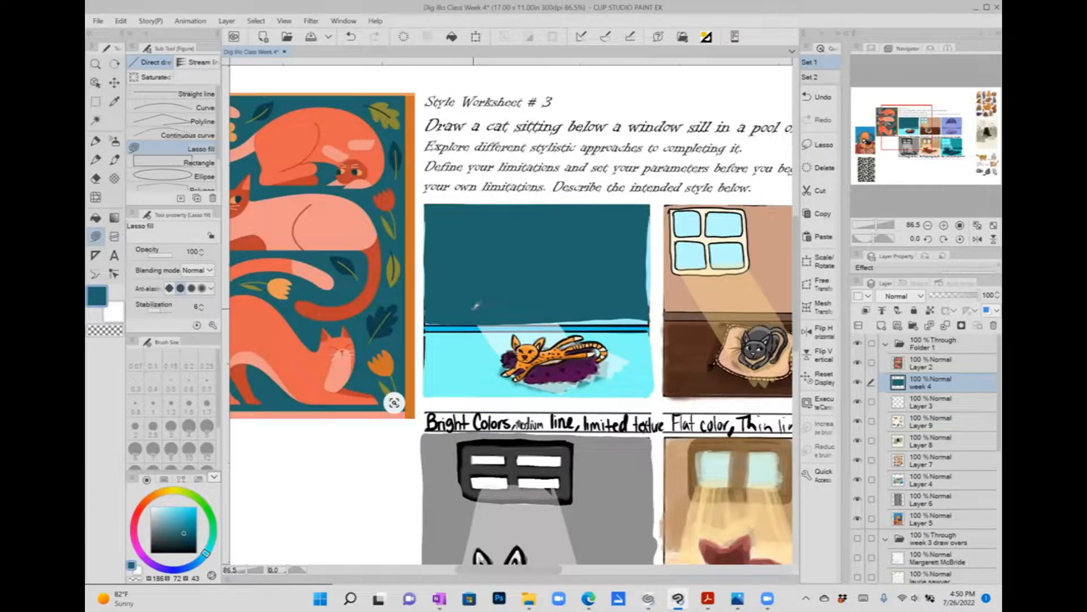
# Step: Lasso fill the floor around the cat in the first panel with a lighter teal, HSV 186, 66, 73
pyautogui.click(181, 519)
pyautogui.moveTo(426, 336)
pyautogui.mouseDown()
pyautogui.moveTo(426, 377)
pyautogui.moveTo(442, 391)
pyautogui.moveTo(539, 383)
pyautogui.moveTo(506, 364)
pyautogui.moveTo(511, 342)
pyautogui.moveTo(494, 330)
pyautogui.moveTo(425, 336)
pyautogui.mouseUp()
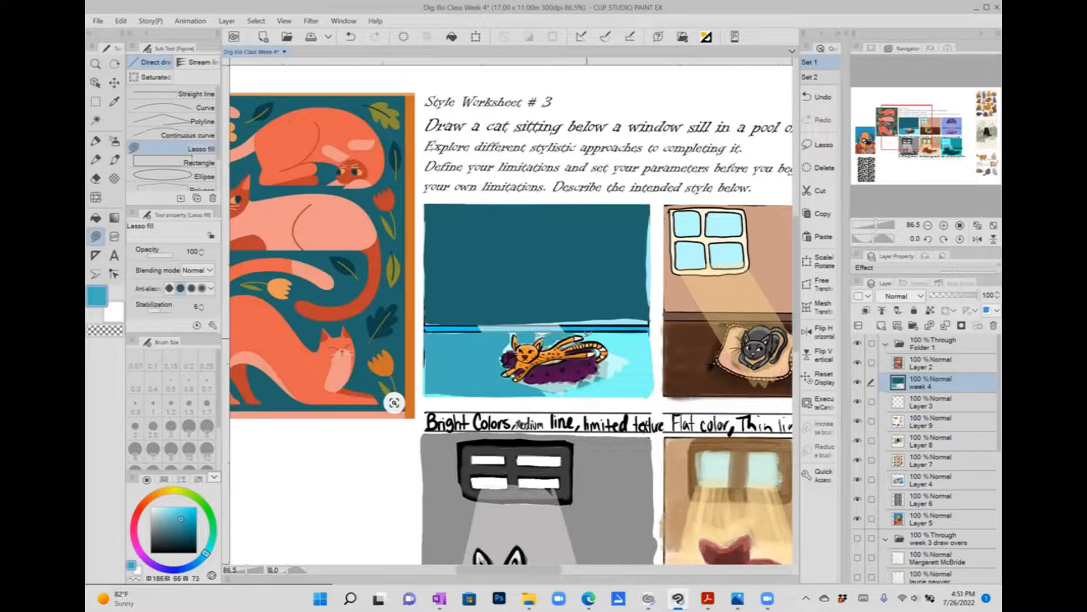
pyautogui.moveTo(609, 342)
pyautogui.mouseDown()
pyautogui.moveTo(605, 362)
pyautogui.moveTo(541, 386)
pyautogui.moveTo(649, 394)
pyautogui.moveTo(652, 331)
pyautogui.moveTo(589, 327)
pyautogui.mouseUp()
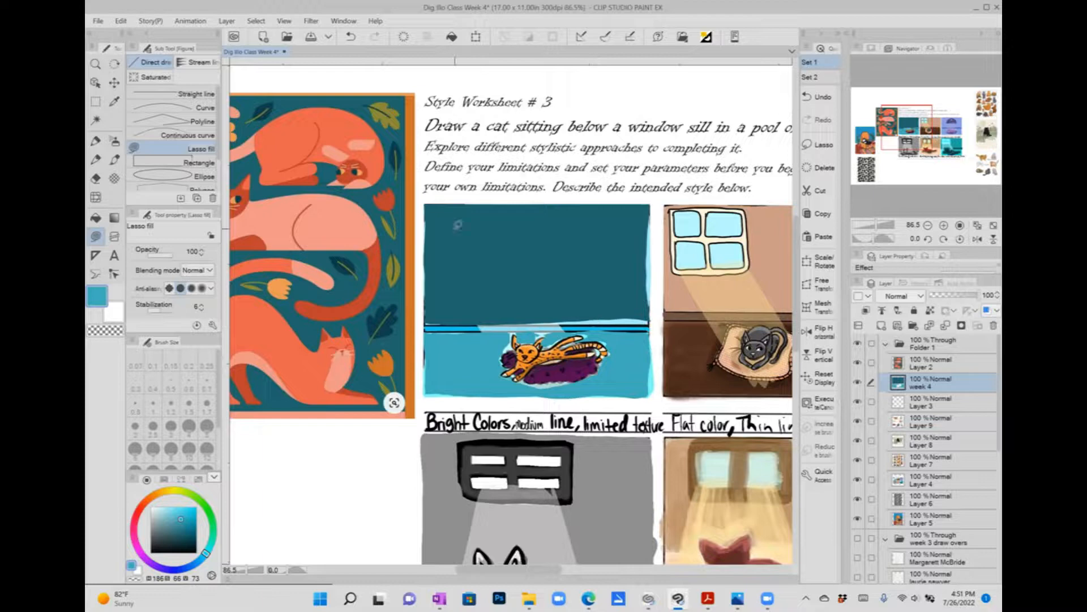
# Step: Lasso fill a rectangular window in light blue, HSV 186, 58, 92, on the first panel's teal wall
pyautogui.moveTo(181, 519); pyautogui.dragTo(168, 510)
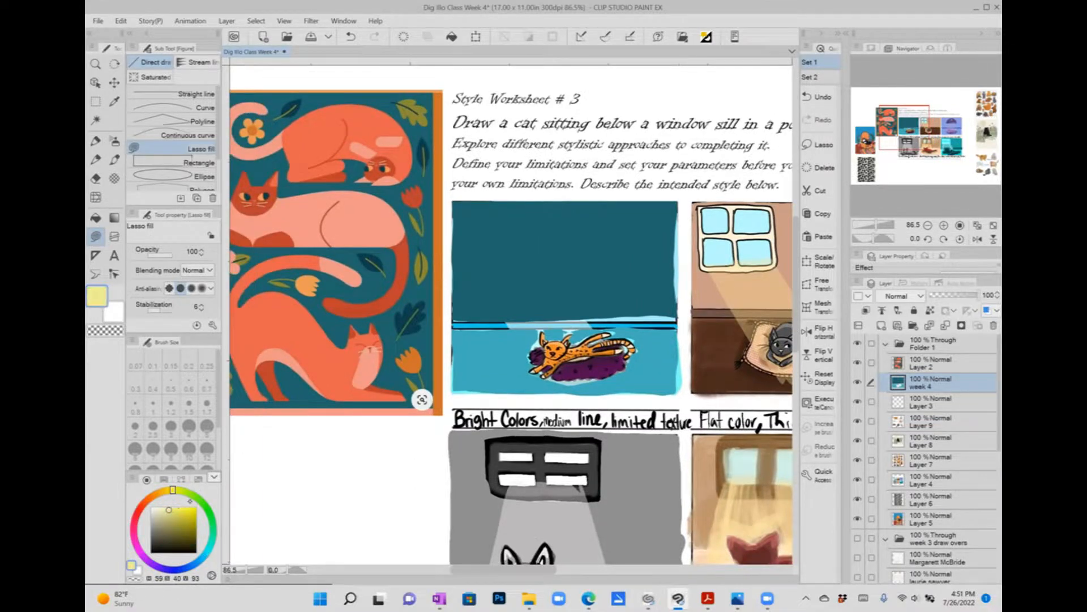
pyautogui.keyDown('alt'); pyautogui.click(501, 255); pyautogui.keyUp('alt')
pyautogui.click(178, 510)
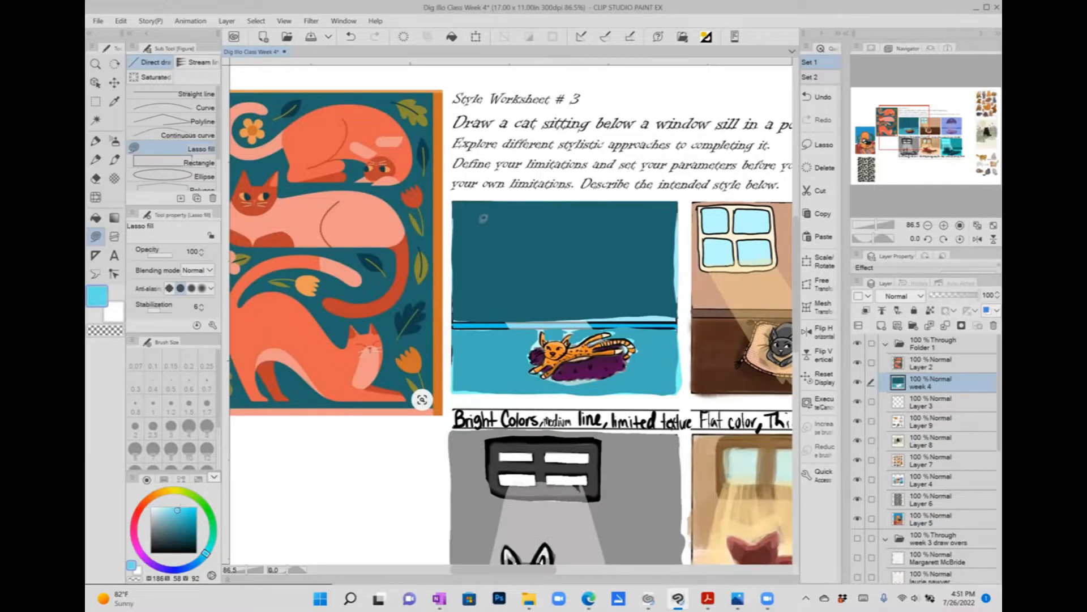
pyautogui.moveTo(473, 215)
pyautogui.mouseDown()
pyautogui.moveTo(473, 260)
pyautogui.moveTo(533, 260)
pyautogui.moveTo(545, 232)
pyautogui.moveTo(532, 213)
pyautogui.moveTo(476, 209)
pyautogui.mouseUp()
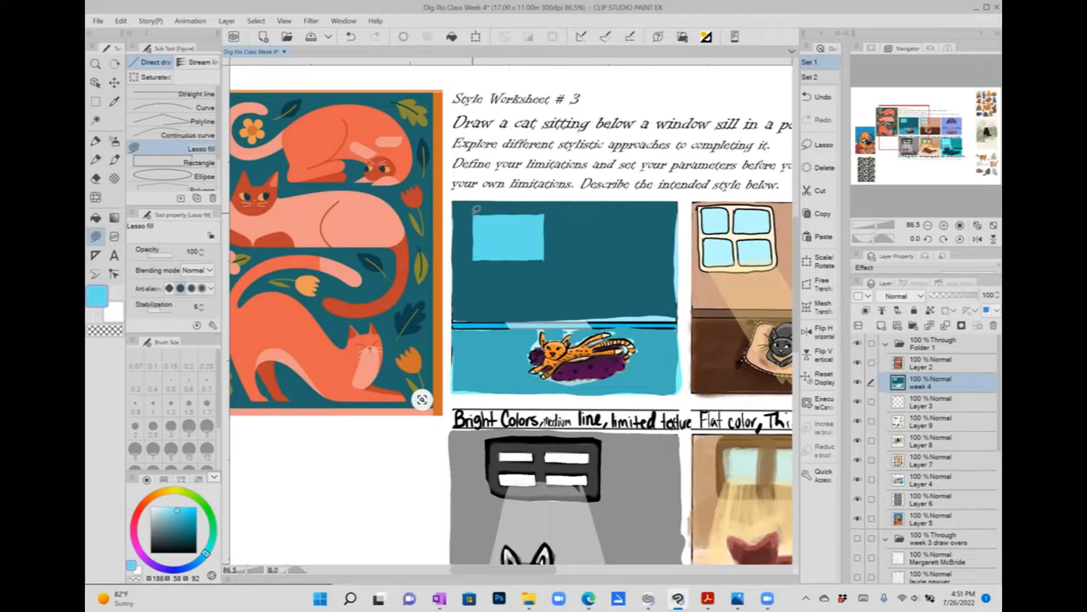
# Step: Paint over the first panel's cat in the orange sampled from the cats illustration, using the Bit husky brush
pyautogui.keyDown('alt'); pyautogui.click(336, 367); pyautogui.keyUp('alt')
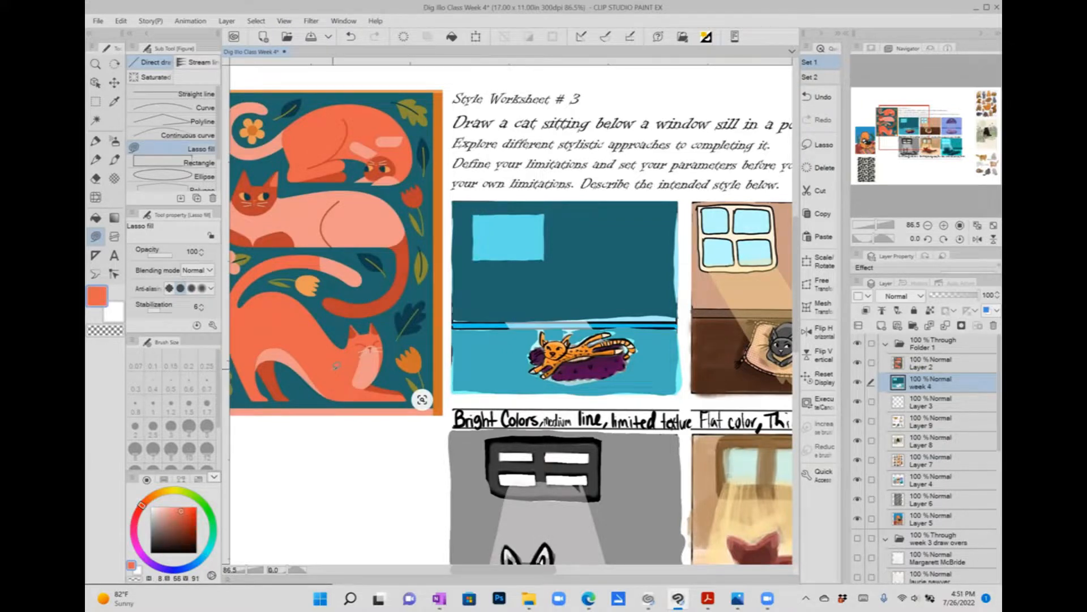
pyautogui.press('p')
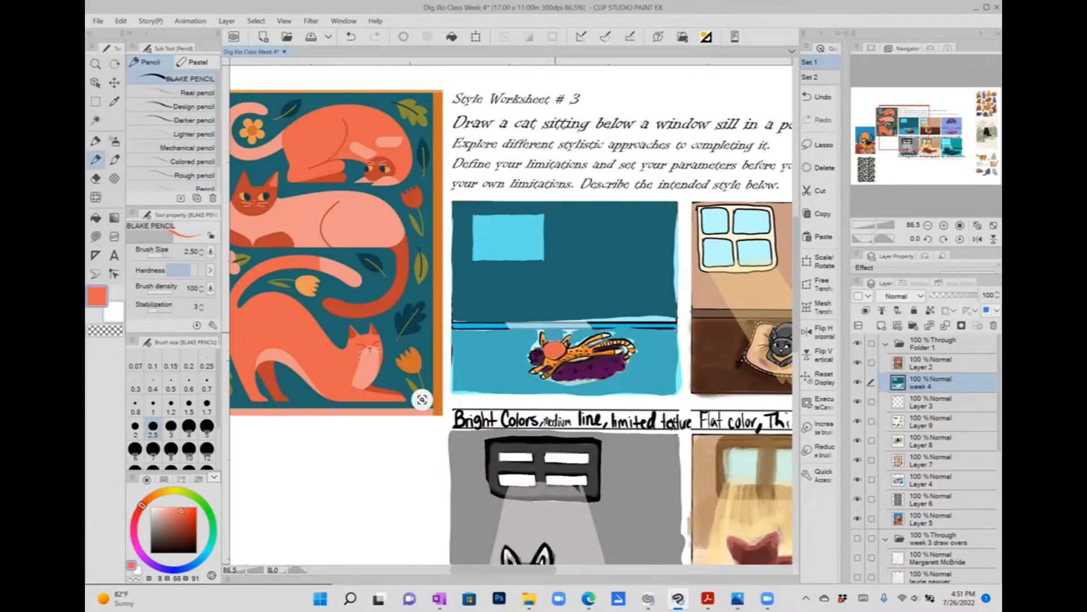
pyautogui.click(115, 160)
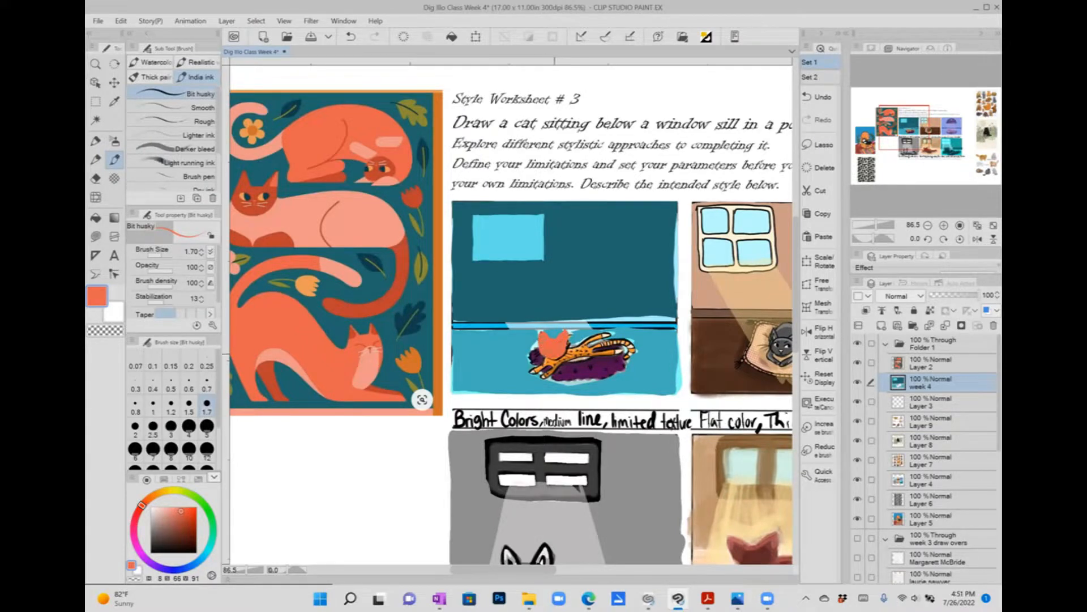
pyautogui.moveTo(538, 364)
pyautogui.mouseDown()
pyautogui.moveTo(547, 374)
pyautogui.moveTo(566, 354)
pyautogui.moveTo(604, 356)
pyautogui.moveTo(610, 304)
pyautogui.moveTo(606, 344)
pyautogui.moveTo(617, 347)
pyautogui.mouseUp()
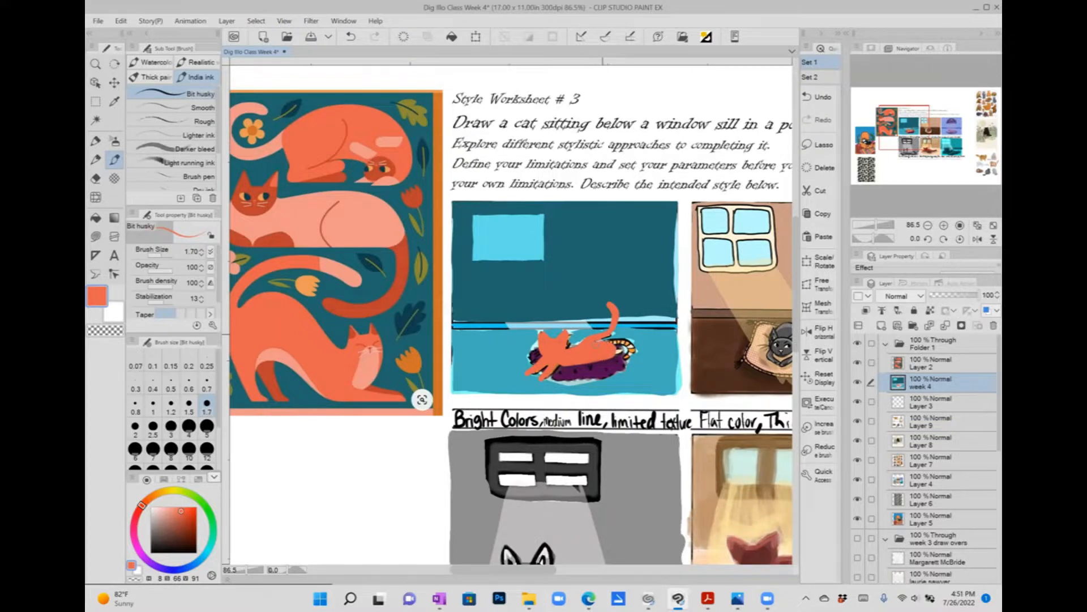
# Step: Redo the cat's orange body with a raised, curled tail and cover the old striped tail with the floor's teal
pyautogui.hotkey('ctrl', 'z')
pyautogui.hotkey('ctrl', 'z')
pyautogui.hotkey('ctrl', 'z')
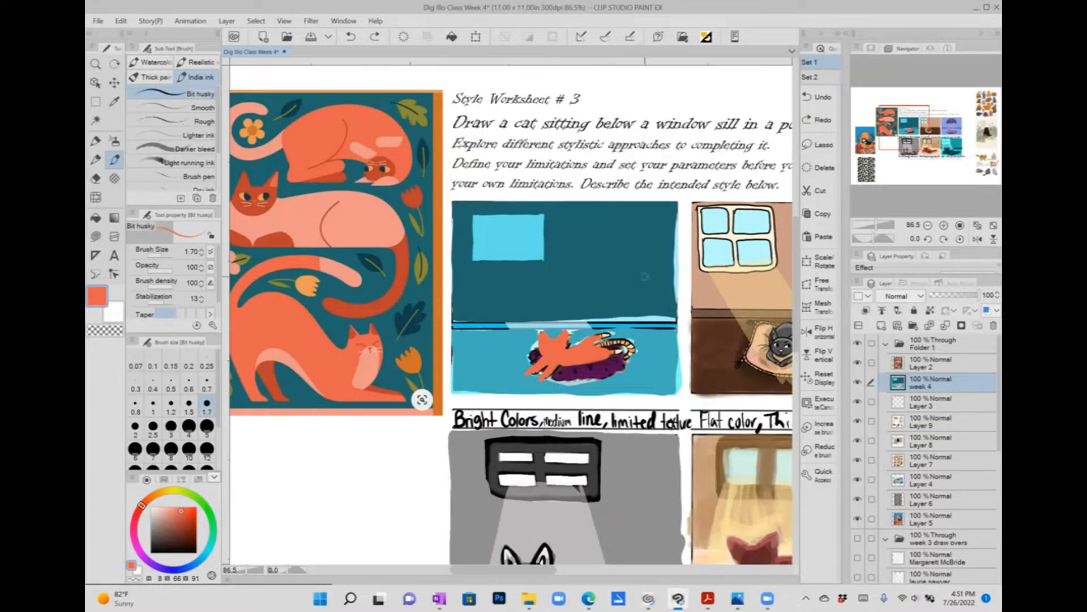
pyautogui.hotkey('ctrl', 'z')
pyautogui.hotkey('ctrl', 'z')
pyautogui.hotkey('ctrl', 'z')
pyautogui.moveTo(568, 347)
pyautogui.mouseDown()
pyautogui.moveTo(614, 338)
pyautogui.moveTo(616, 350)
pyautogui.moveTo(573, 352)
pyautogui.moveTo(611, 345)
pyautogui.moveTo(592, 346)
pyautogui.moveTo(527, 378)
pyautogui.moveTo(542, 365)
pyautogui.moveTo(542, 379)
pyautogui.mouseUp()
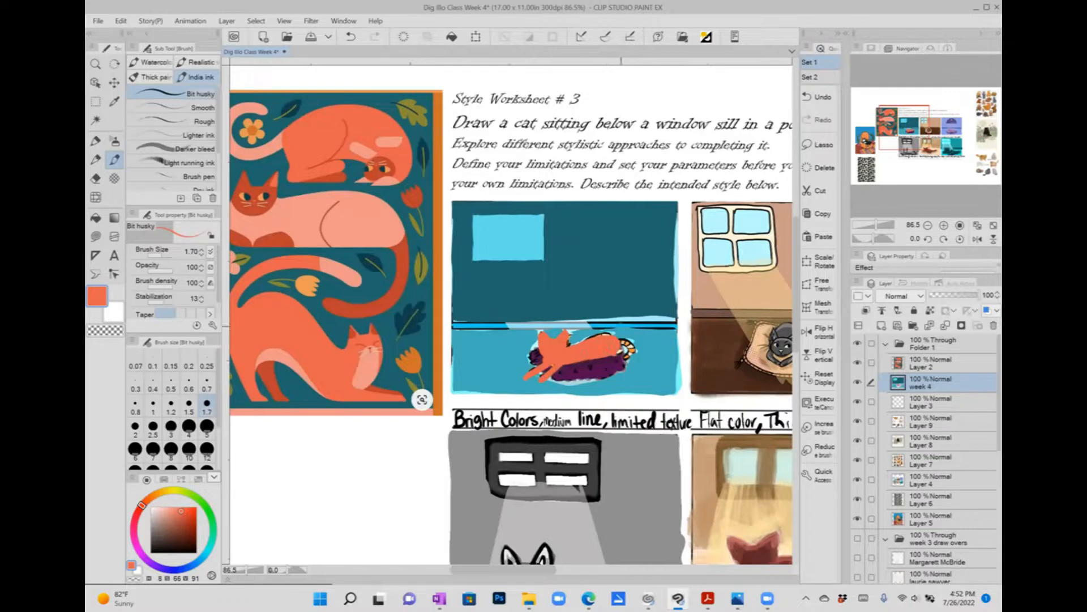
pyautogui.moveTo(623, 337); pyautogui.dragTo(636, 295)
pyautogui.keyDown('alt'); pyautogui.click(623, 345); pyautogui.keyUp('alt')
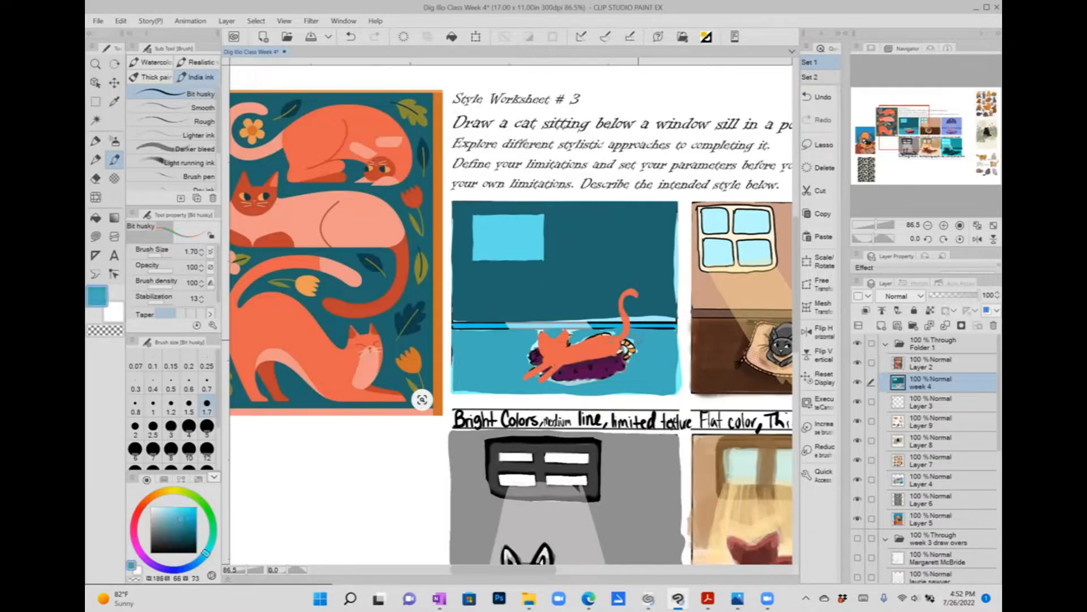
pyautogui.moveTo(630, 342); pyautogui.dragTo(625, 353)
# Step: Paint a light pink patch on the cat's face and dark red details on its face and tail, sampling both colours from the illustration
pyautogui.keyDown('alt'); pyautogui.click(373, 363); pyautogui.keyUp('alt')
pyautogui.moveTo(546, 346); pyautogui.dragTo(554, 352)
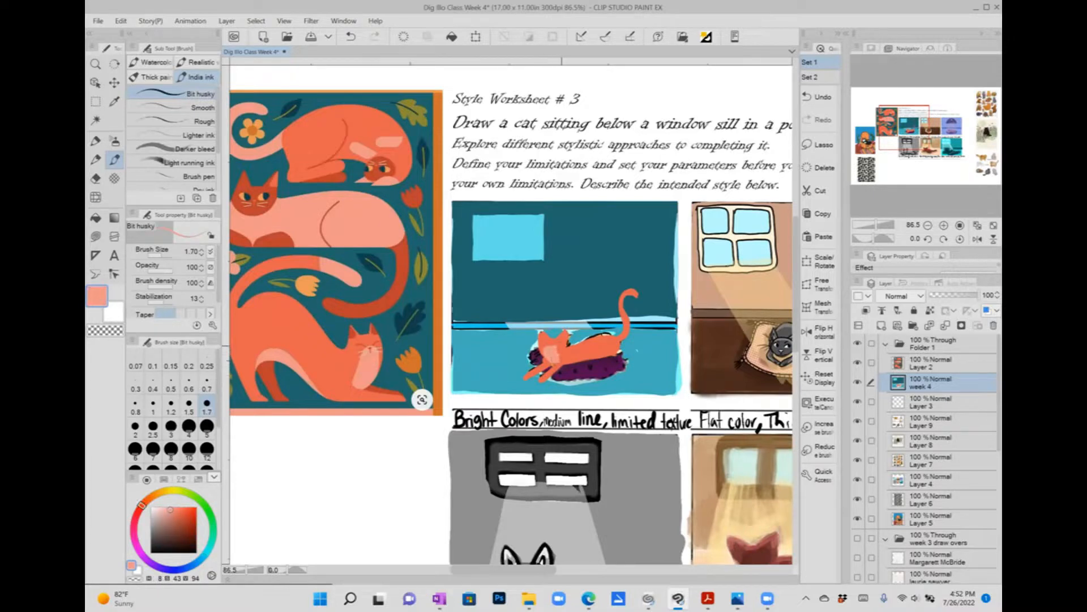
pyautogui.keyDown('alt'); pyautogui.click(270, 195); pyautogui.keyUp('alt')
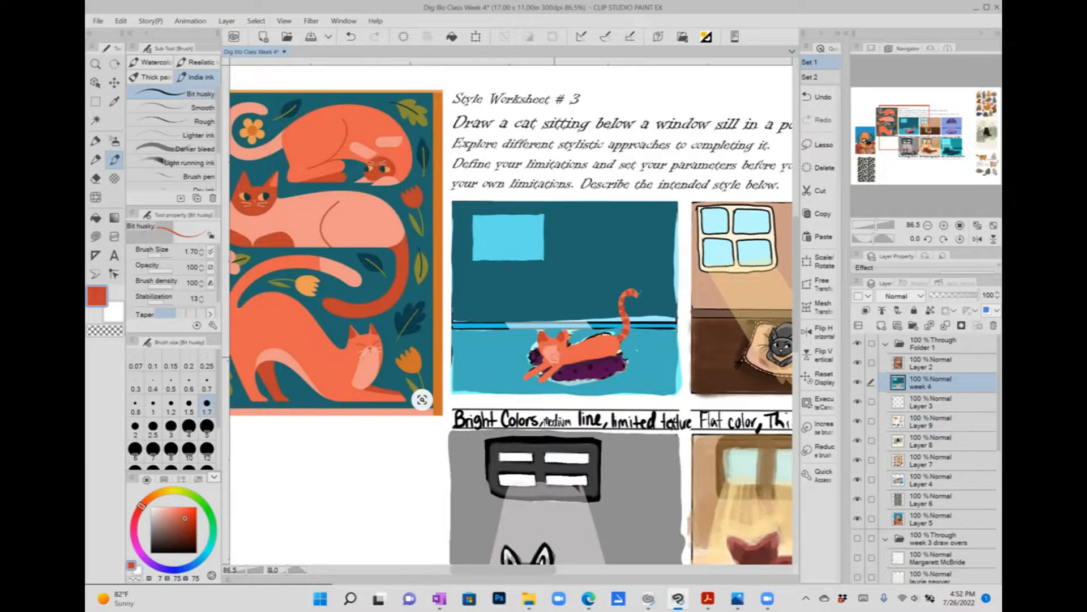
pyautogui.moveTo(545, 351); pyautogui.dragTo(556, 348)
pyautogui.moveTo(549, 354); pyautogui.dragTo(550, 355)
# Step: Paint the cat's eyes in the wall's dark teal and its paws in light pink
pyautogui.keyDown('alt'); pyautogui.click(545, 290); pyautogui.keyUp('alt')
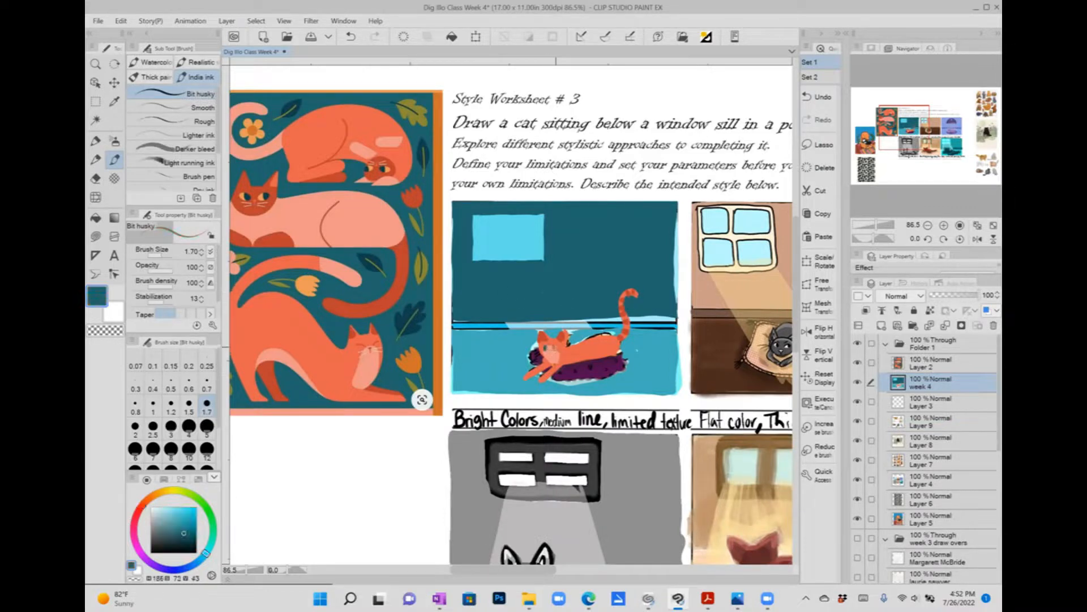
pyautogui.moveTo(555, 348); pyautogui.dragTo(552, 351)
pyautogui.keyDown('alt'); pyautogui.click(556, 353); pyautogui.keyUp('alt')
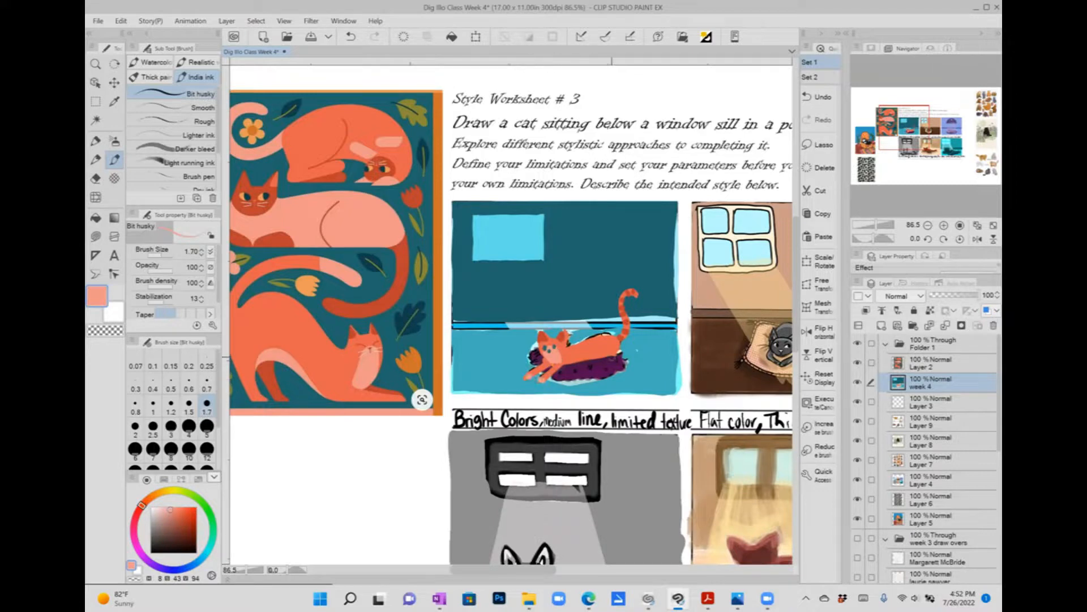
pyautogui.moveTo(624, 349); pyautogui.dragTo(630, 350)
pyautogui.click(95, 160)
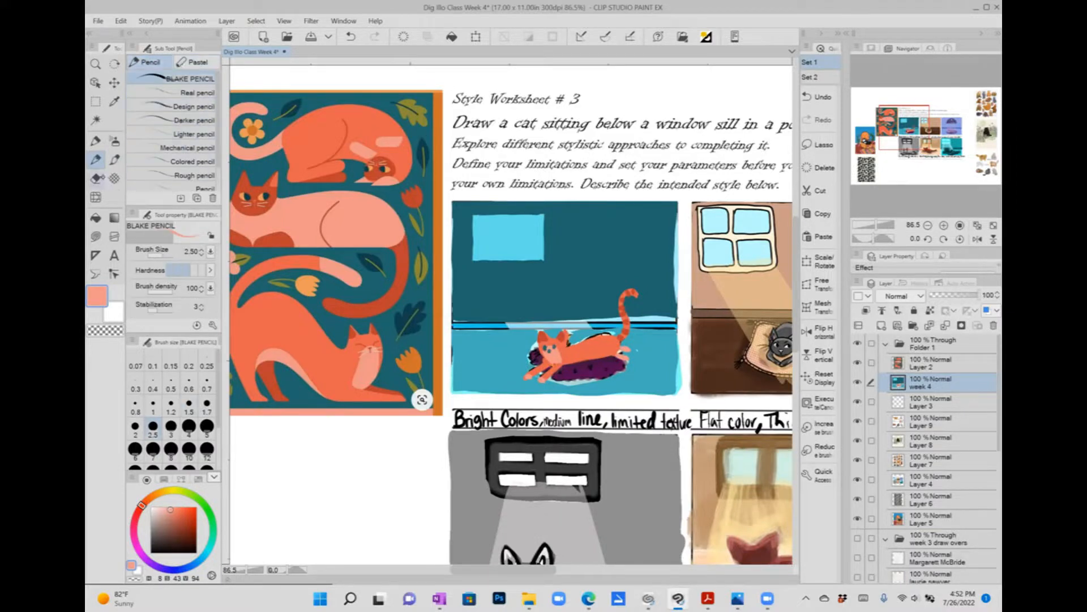
pyautogui.click(114, 159)
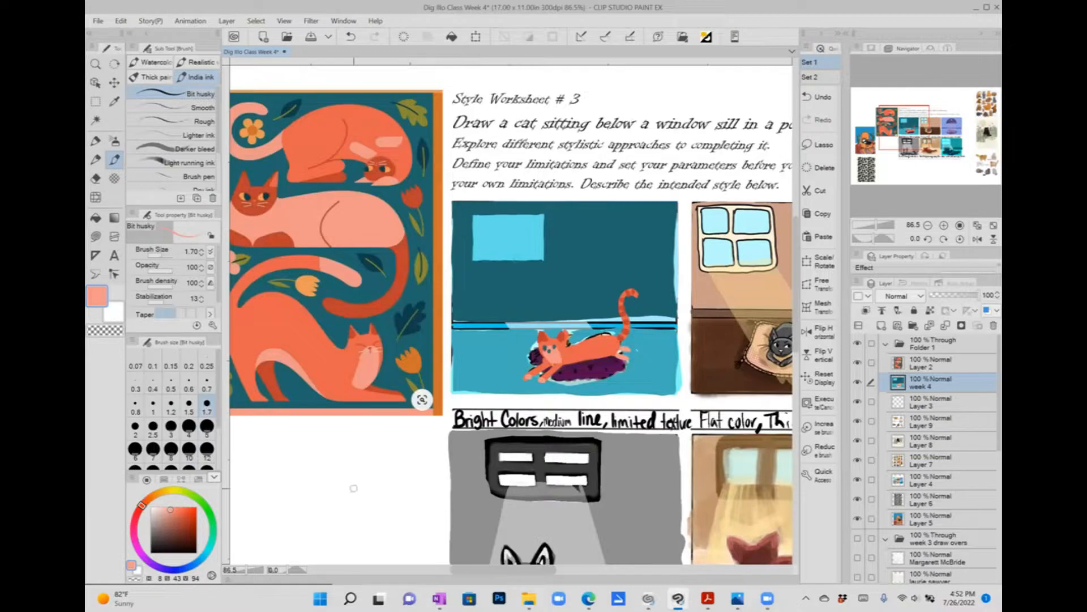
# Step: Try edging the panel's window with muted blue and dark grey strokes
pyautogui.click(206, 553)
pyautogui.click(178, 511)
pyautogui.click(174, 513)
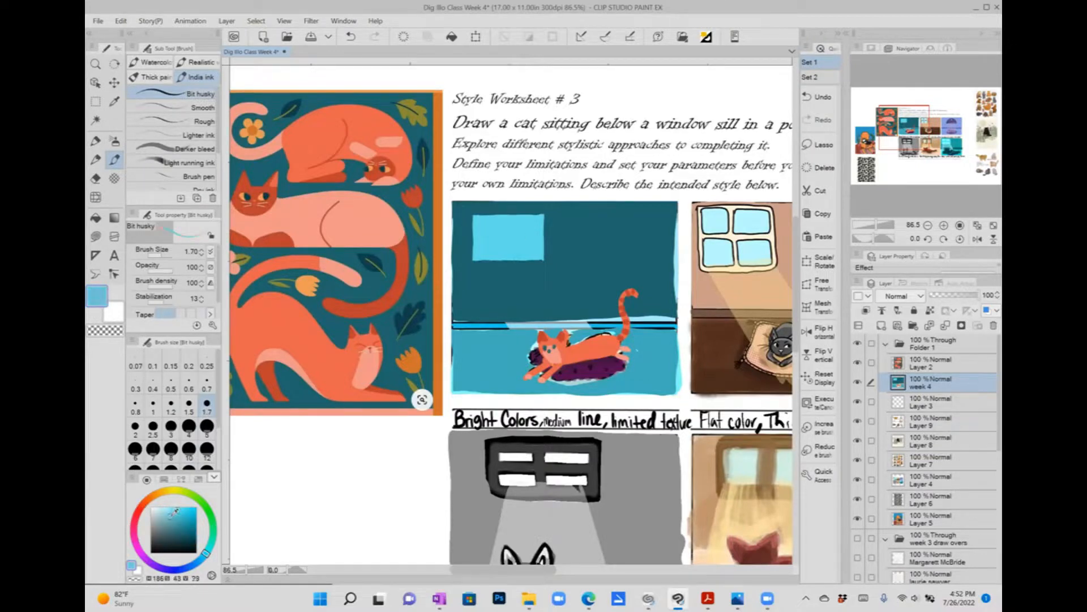
pyautogui.moveTo(476, 251); pyautogui.dragTo(475, 221)
pyautogui.click(160, 529)
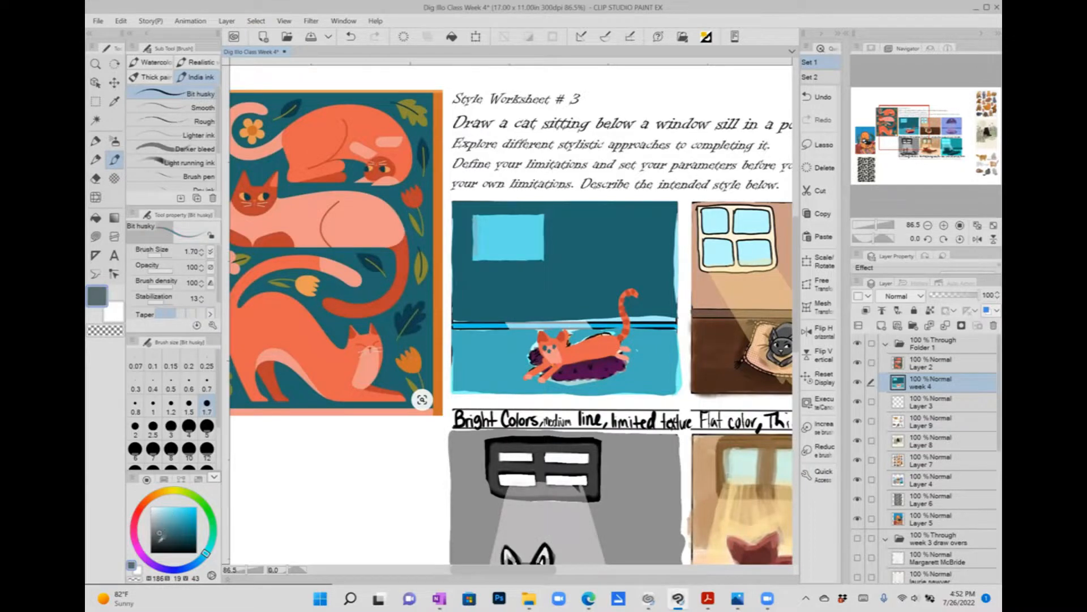
pyautogui.click(150, 536)
pyautogui.moveTo(476, 216); pyautogui.dragTo(475, 259)
# Step: Outline all four sides of the first panel's window with a thick black line
pyautogui.click(151, 552)
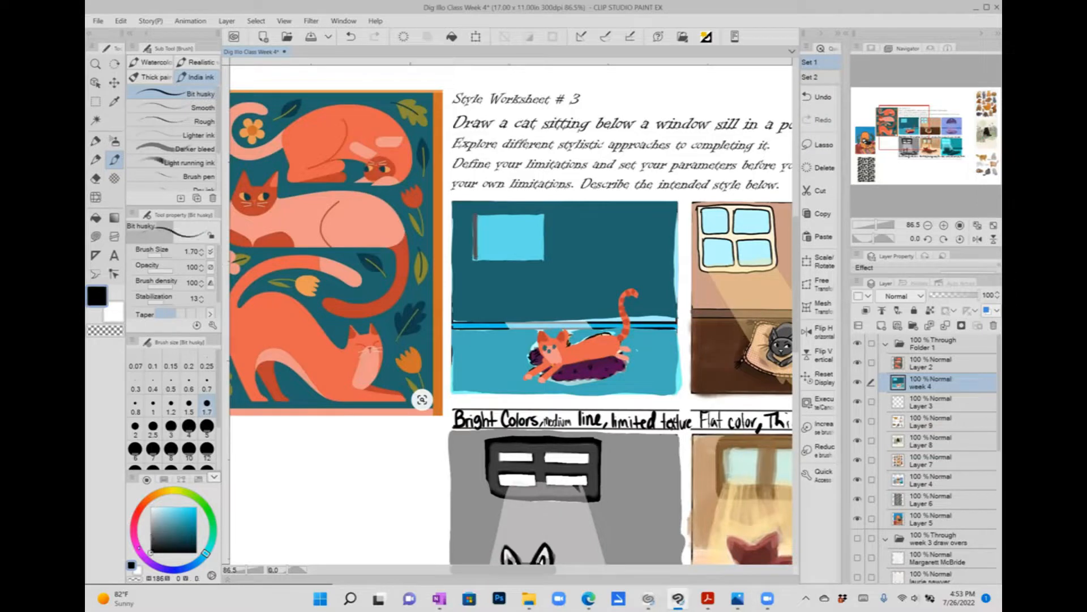
pyautogui.moveTo(474, 212); pyautogui.dragTo(474, 259)
pyautogui.moveTo(475, 213)
pyautogui.mouseDown()
pyautogui.moveTo(545, 213)
pyautogui.moveTo(546, 263)
pyautogui.mouseUp()
pyautogui.moveTo(473, 261); pyautogui.dragTo(543, 262)
# Step: Outline the cat's head, body, legs and tail in black and dot its eyes black
pyautogui.moveTo(539, 327); pyautogui.dragTo(537, 351)
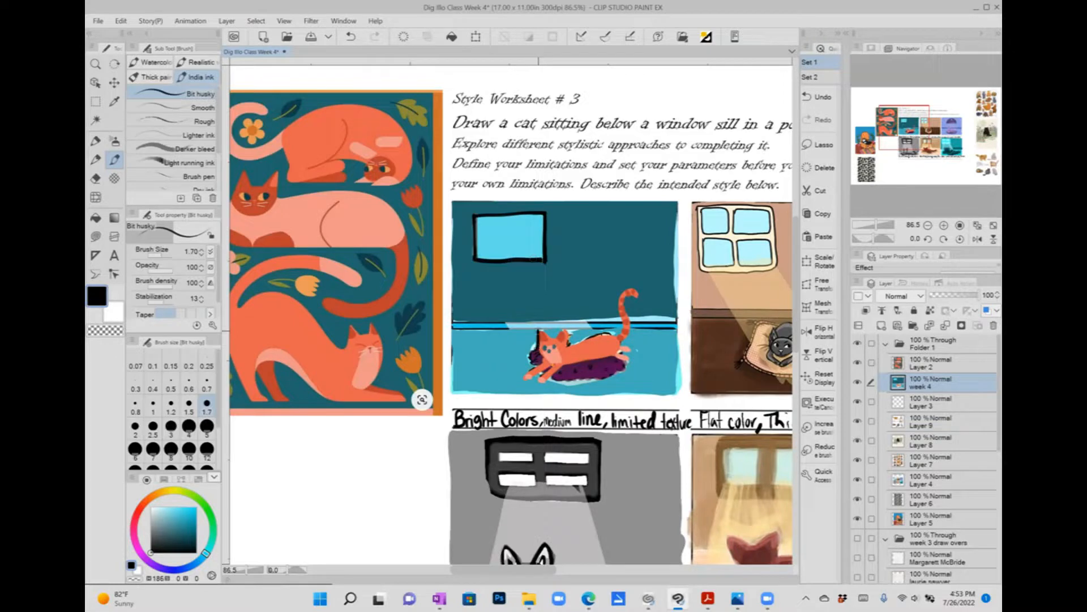
pyautogui.scroll(2, 585, 356)
pyautogui.moveTo(505, 306)
pyautogui.mouseDown()
pyautogui.moveTo(524, 327)
pyautogui.moveTo(549, 306)
pyautogui.moveTo(557, 329)
pyautogui.moveTo(629, 317)
pyautogui.mouseUp()
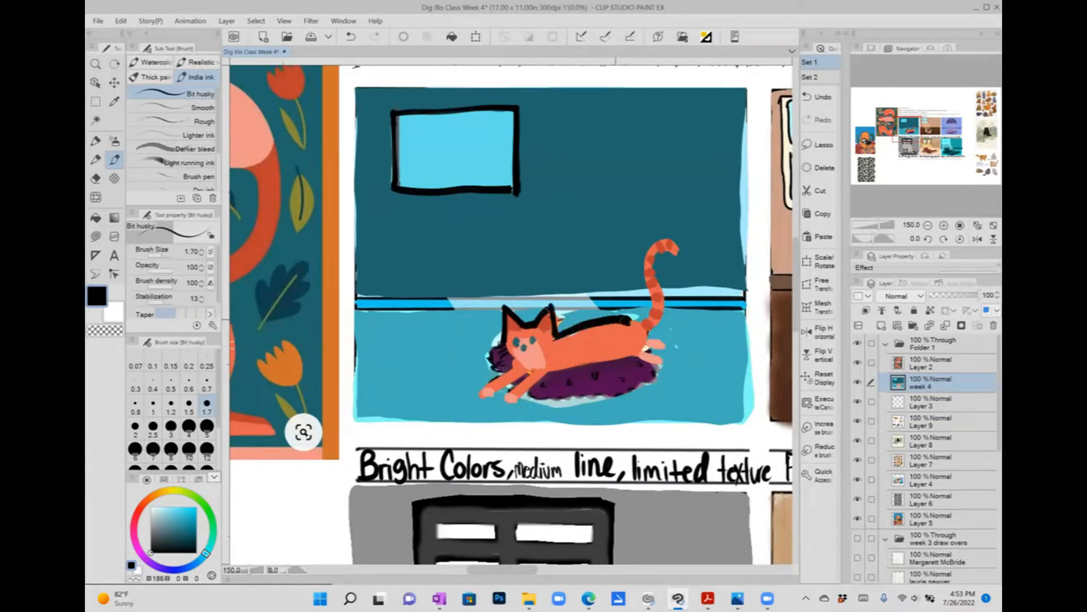
pyautogui.moveTo(513, 343)
pyautogui.mouseDown()
pyautogui.moveTo(476, 398)
pyautogui.moveTo(634, 358)
pyautogui.moveTo(666, 371)
pyautogui.moveTo(647, 347)
pyautogui.moveTo(668, 345)
pyautogui.moveTo(634, 321)
pyautogui.moveTo(652, 303)
pyautogui.moveTo(644, 267)
pyautogui.moveTo(660, 239)
pyautogui.moveTo(682, 254)
pyautogui.moveTo(662, 256)
pyautogui.moveTo(651, 330)
pyautogui.mouseUp()
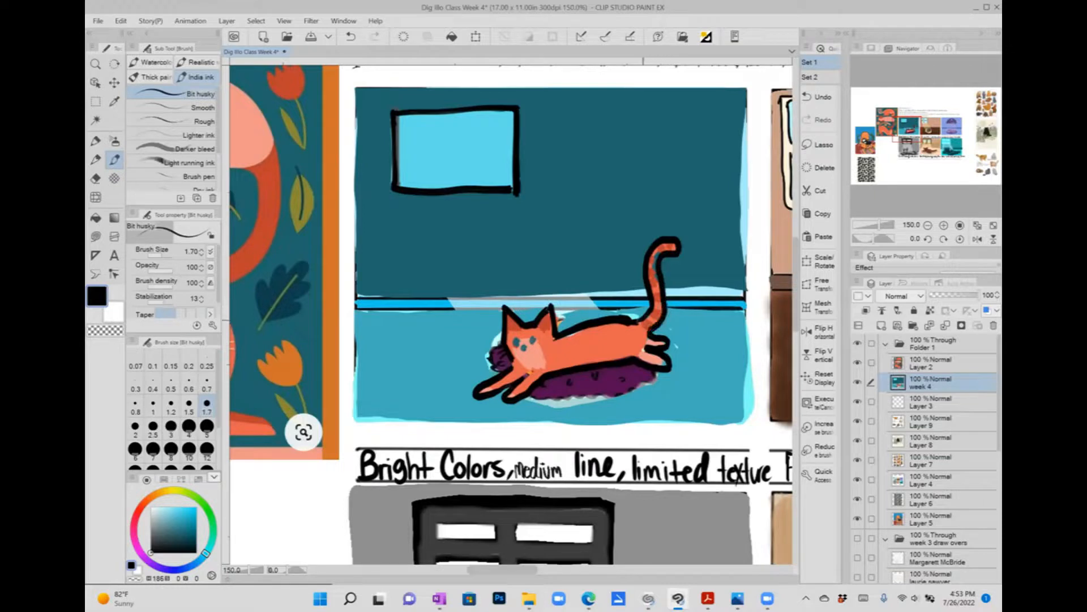
pyautogui.click(516, 341)
pyautogui.moveTo(538, 336); pyautogui.dragTo(535, 339)
# Step: Divide the window into four panes with black bars and thicken its frame
pyautogui.moveTo(453, 111); pyautogui.dragTo(456, 196)
pyautogui.moveTo(395, 149)
pyautogui.mouseDown()
pyautogui.moveTo(512, 147)
pyautogui.moveTo(390, 149)
pyautogui.moveTo(394, 181)
pyautogui.mouseUp()
pyautogui.moveTo(392, 111)
pyautogui.mouseDown()
pyautogui.moveTo(392, 192)
pyautogui.moveTo(500, 192)
pyautogui.moveTo(512, 107)
pyautogui.moveTo(396, 110)
pyautogui.mouseUp()
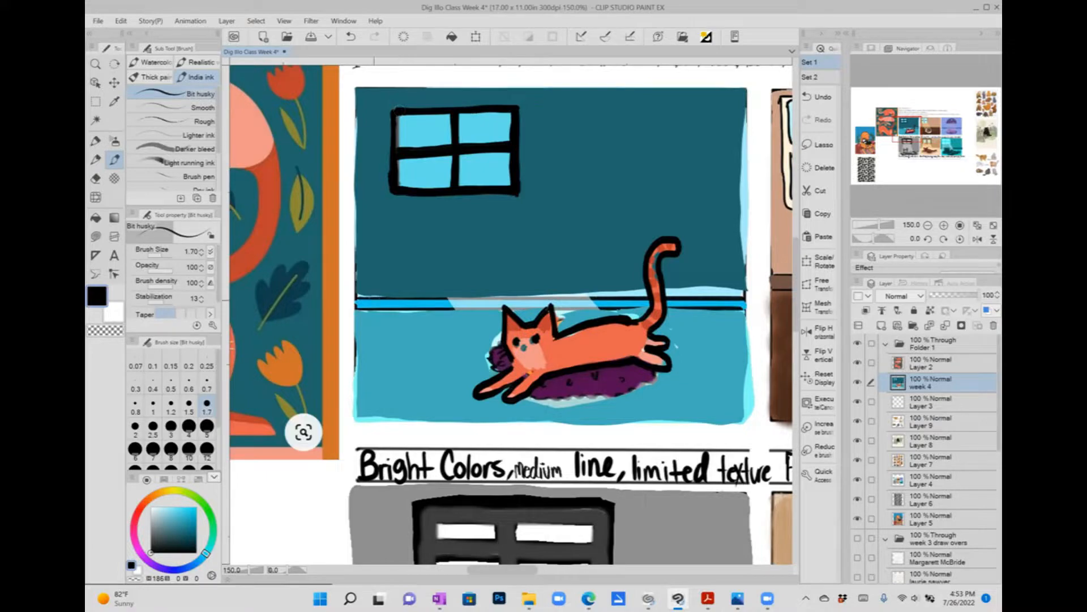
# Step: Auto select the first panel's dark teal wall on the week 4 layer and add a new raster layer above it
pyautogui.scroll(-3, 566, 340)
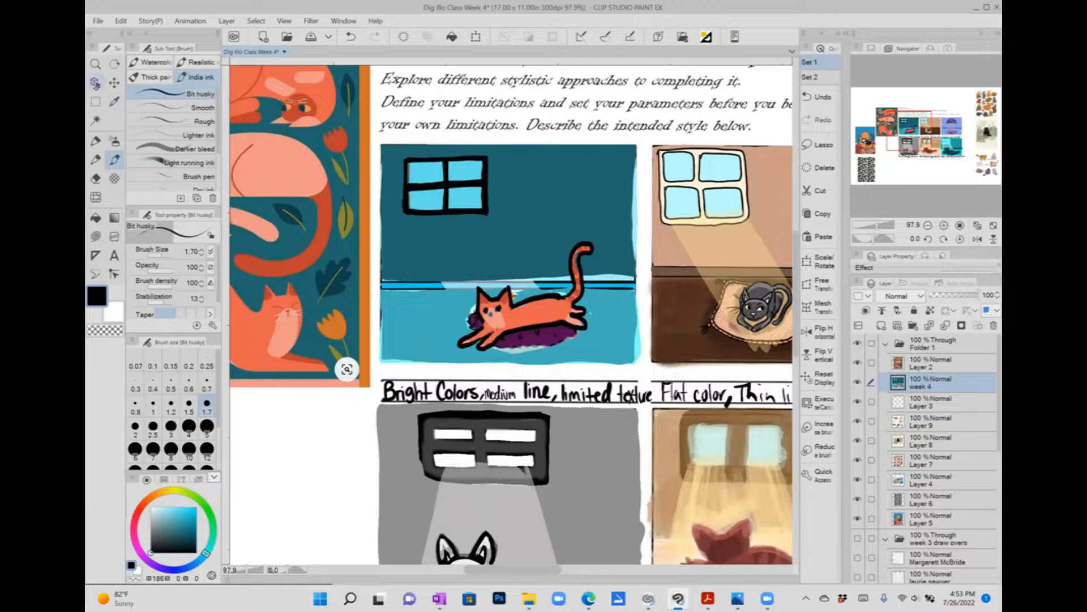
pyautogui.click(96, 120)
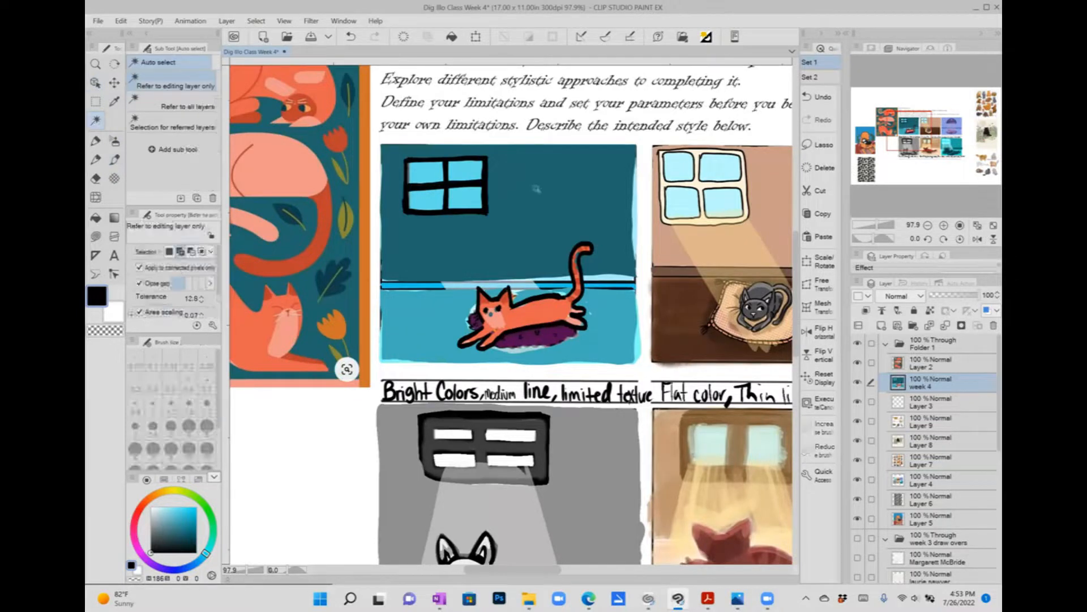
pyautogui.click(538, 191)
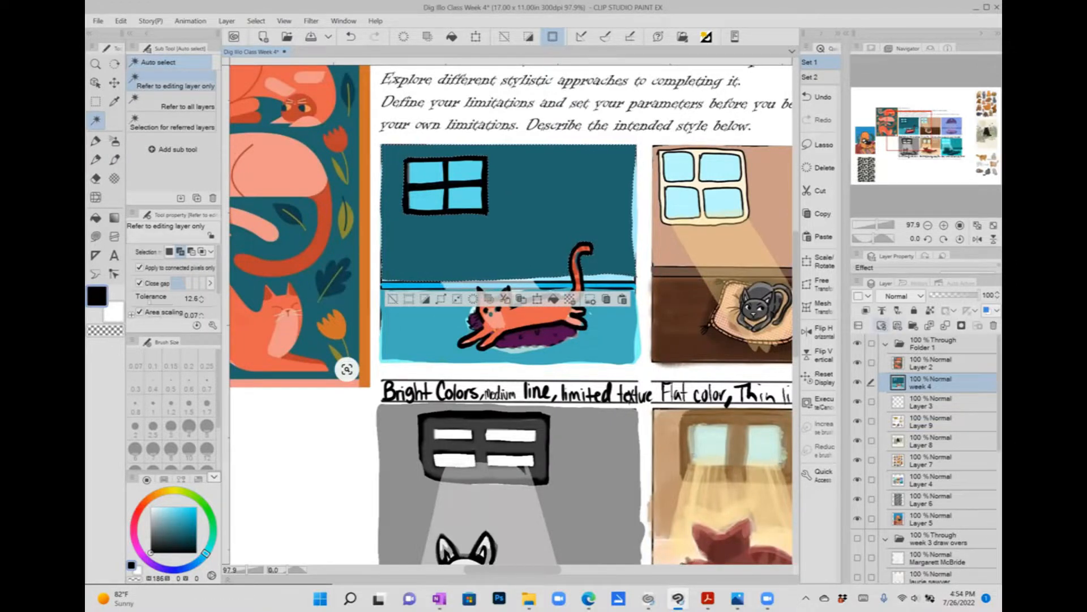
pyautogui.click(881, 325)
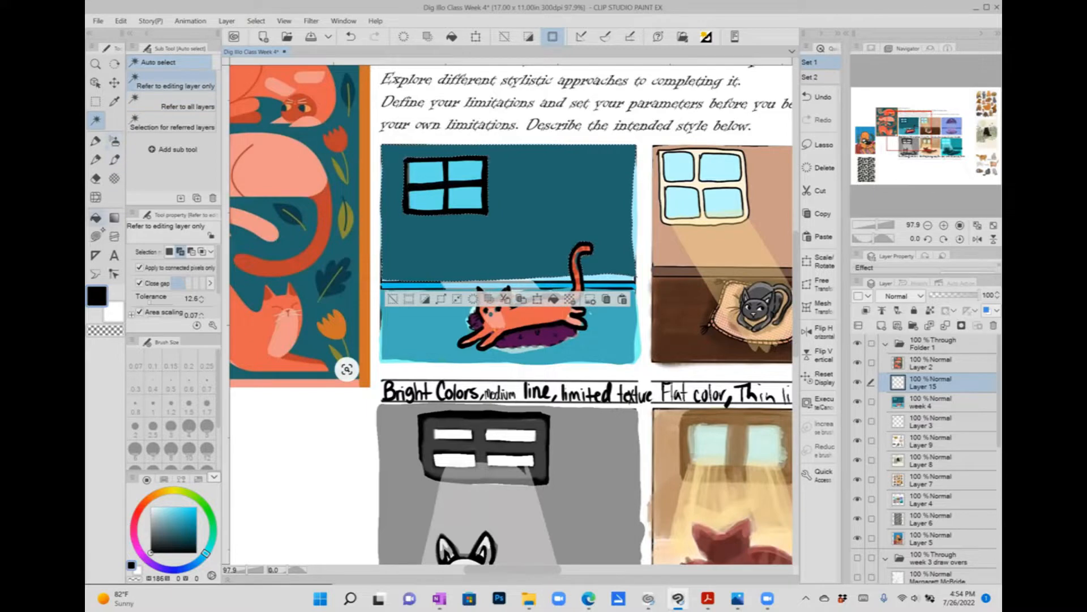
pyautogui.click(115, 159)
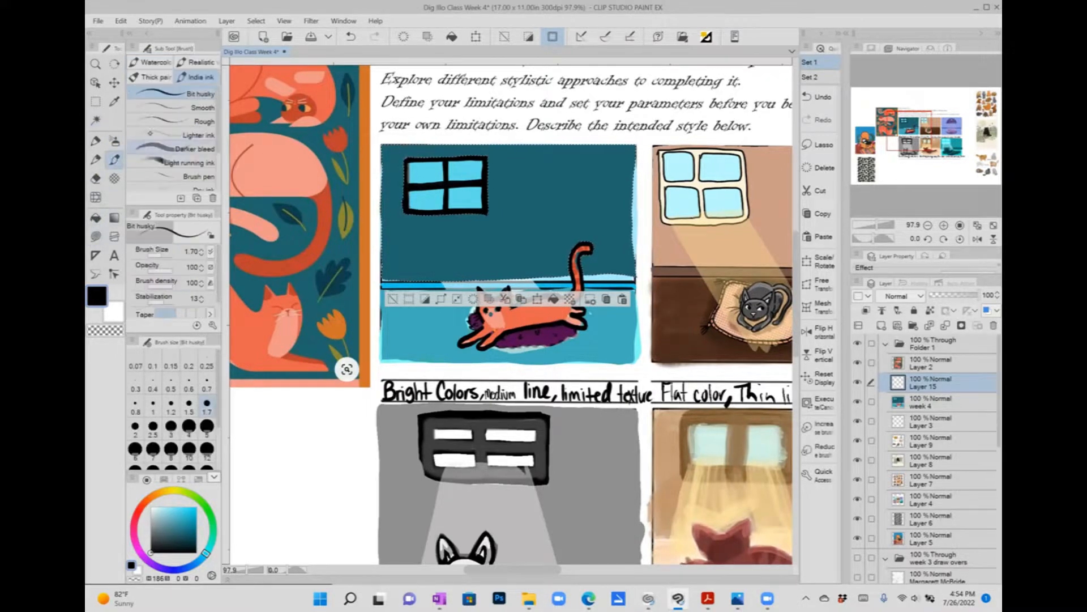
pyautogui.click(152, 76)
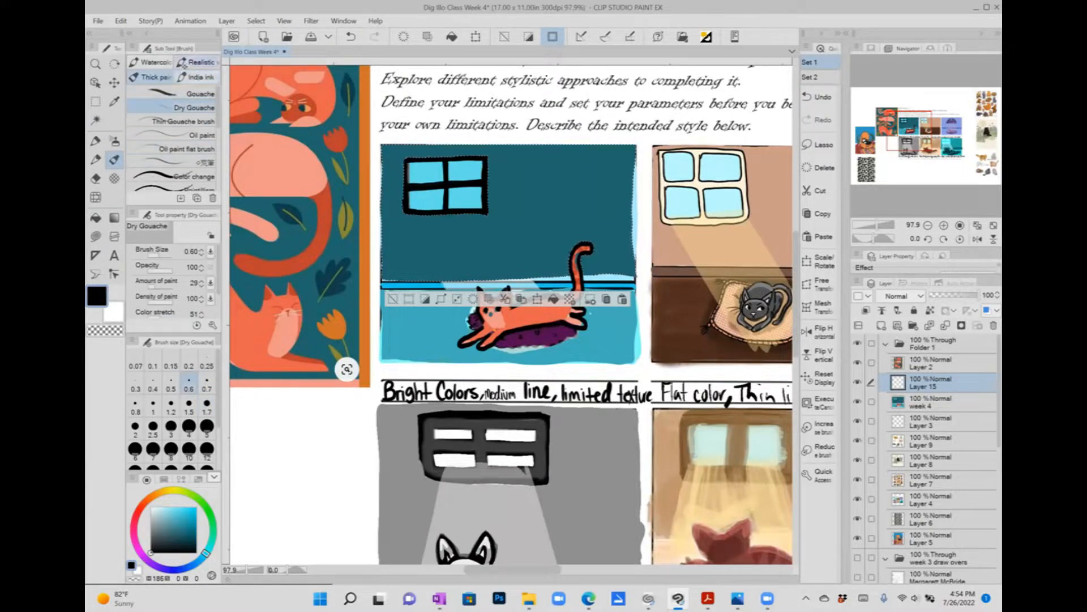
pyautogui.click(151, 62)
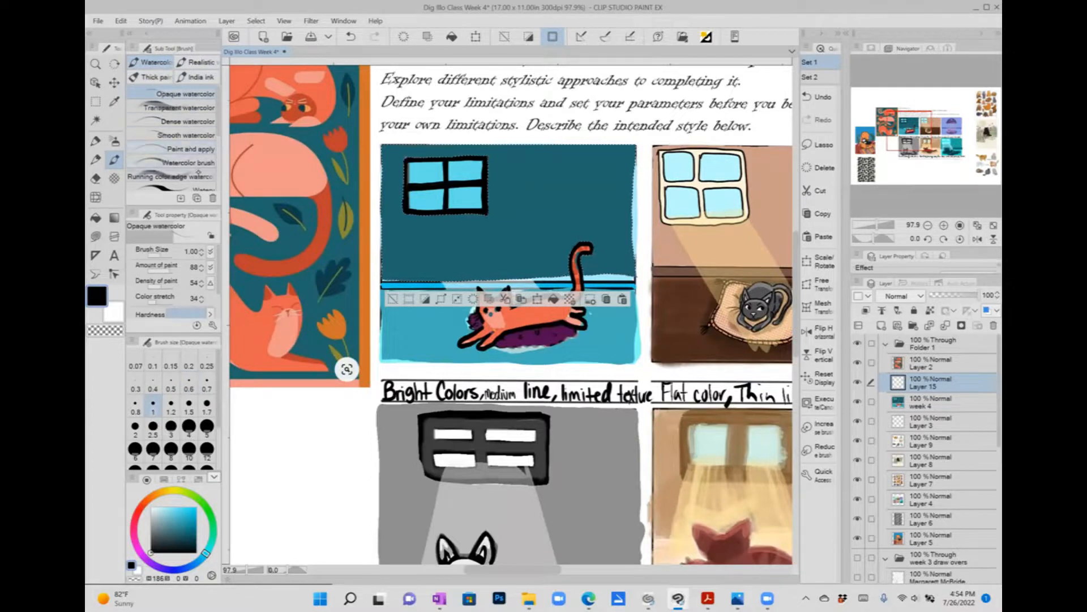
pyautogui.moveTo(196, 206); pyautogui.dragTo(195, 311)
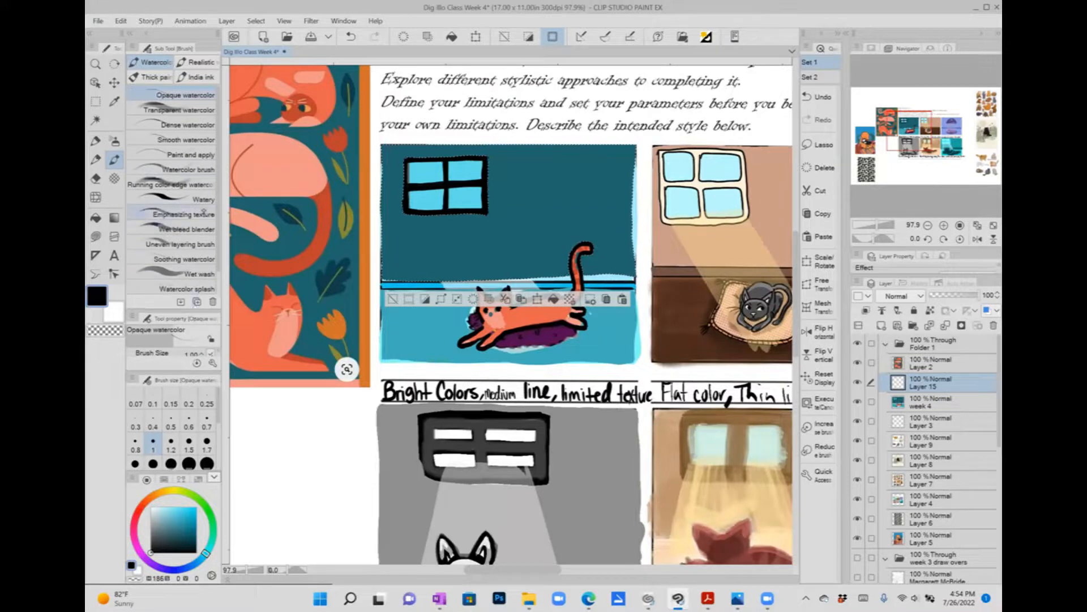
pyautogui.click(203, 226)
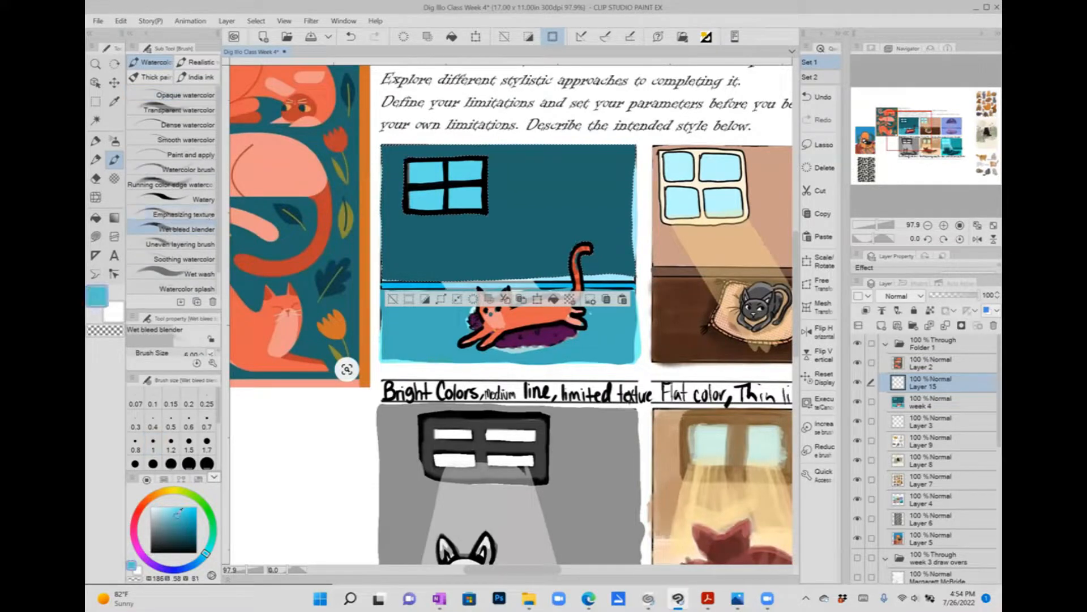
pyautogui.keyDown('alt'); pyautogui.click(529, 234); pyautogui.keyUp('alt')
pyautogui.keyDown('alt'); pyautogui.click(479, 230); pyautogui.keyUp('alt')
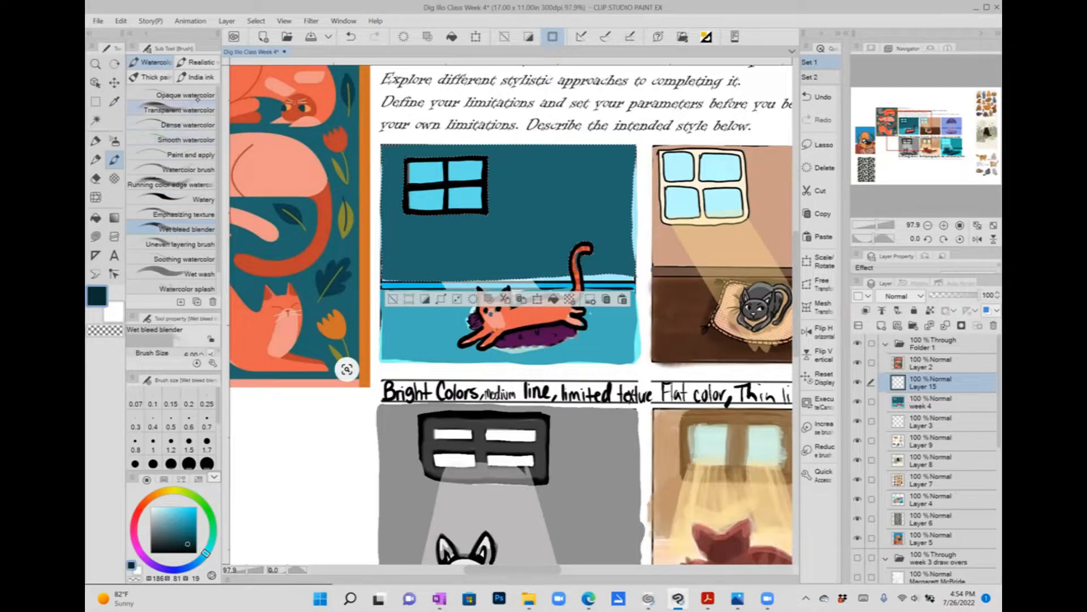
# Step: Try a light blue texture, HSV 186, 63, 83, over the selected wall with the ハッチング (hatching) brush, and undo it
pyautogui.click(170, 78)
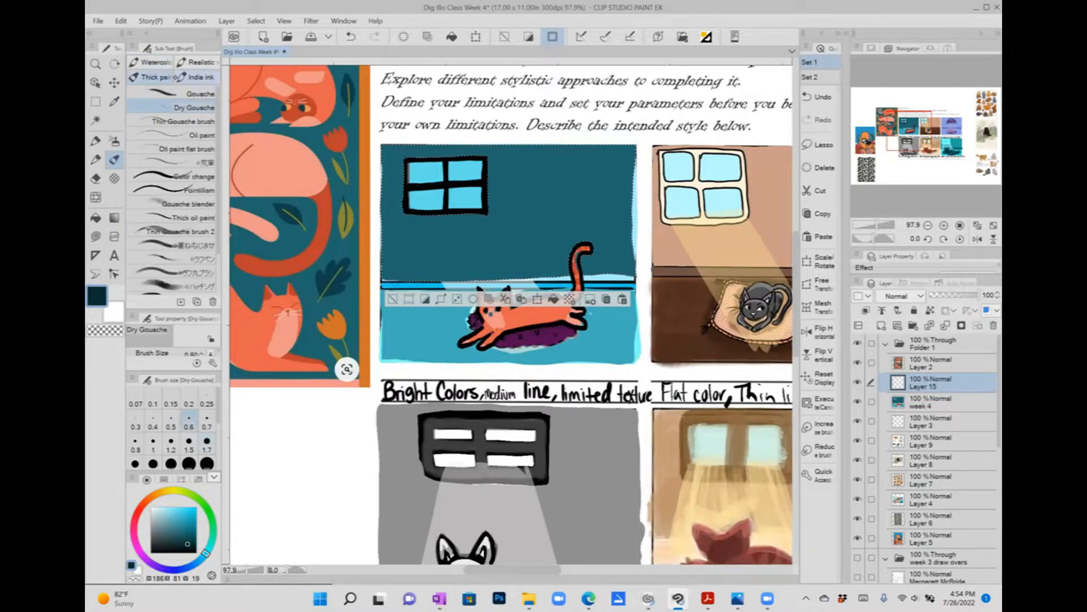
pyautogui.click(205, 285)
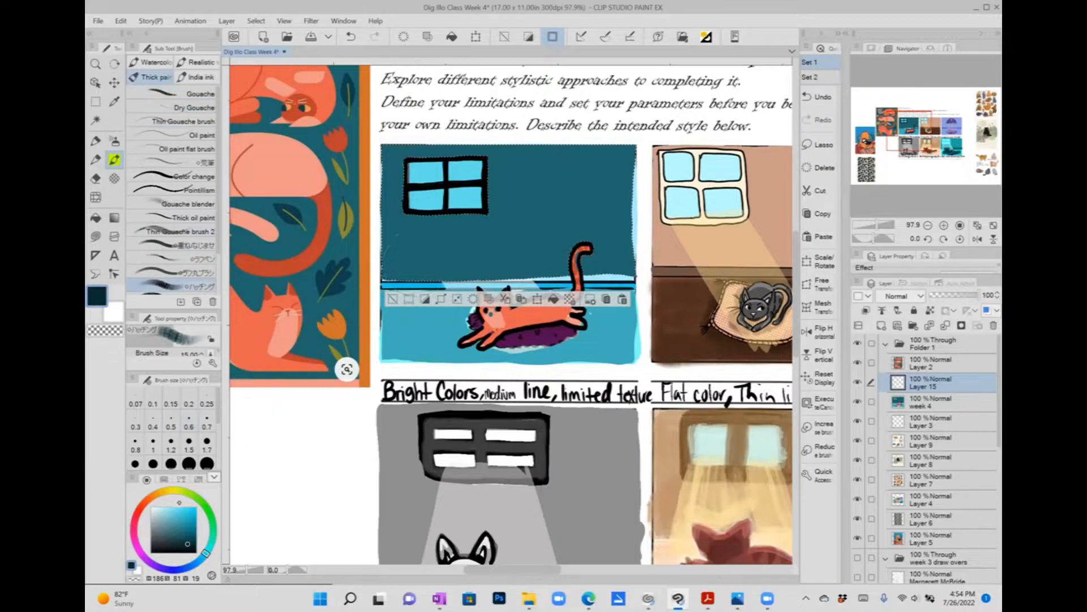
pyautogui.click(180, 512)
pyautogui.moveTo(427, 221)
pyautogui.mouseDown()
pyautogui.moveTo(481, 238)
pyautogui.moveTo(510, 215)
pyautogui.moveTo(453, 150)
pyautogui.moveTo(555, 249)
pyautogui.moveTo(589, 170)
pyautogui.moveTo(464, 261)
pyautogui.moveTo(623, 260)
pyautogui.mouseUp()
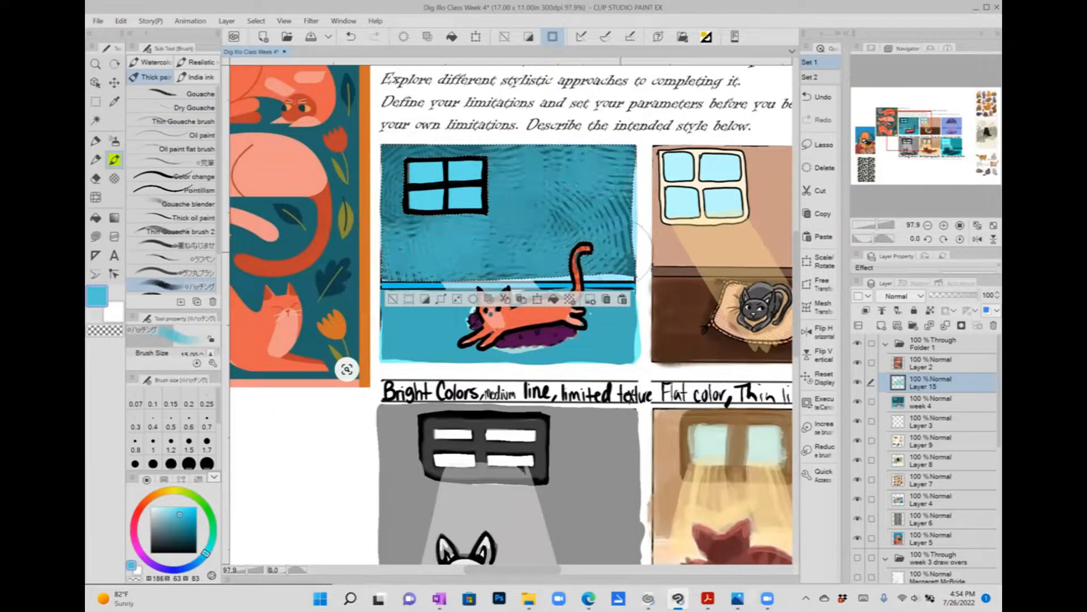
pyautogui.hotkey('ctrl', 'z')
pyautogui.moveTo(396, 261)
pyautogui.mouseDown()
pyautogui.moveTo(566, 199)
pyautogui.moveTo(525, 164)
pyautogui.moveTo(601, 170)
pyautogui.moveTo(430, 271)
pyautogui.moveTo(419, 238)
pyautogui.mouseUp()
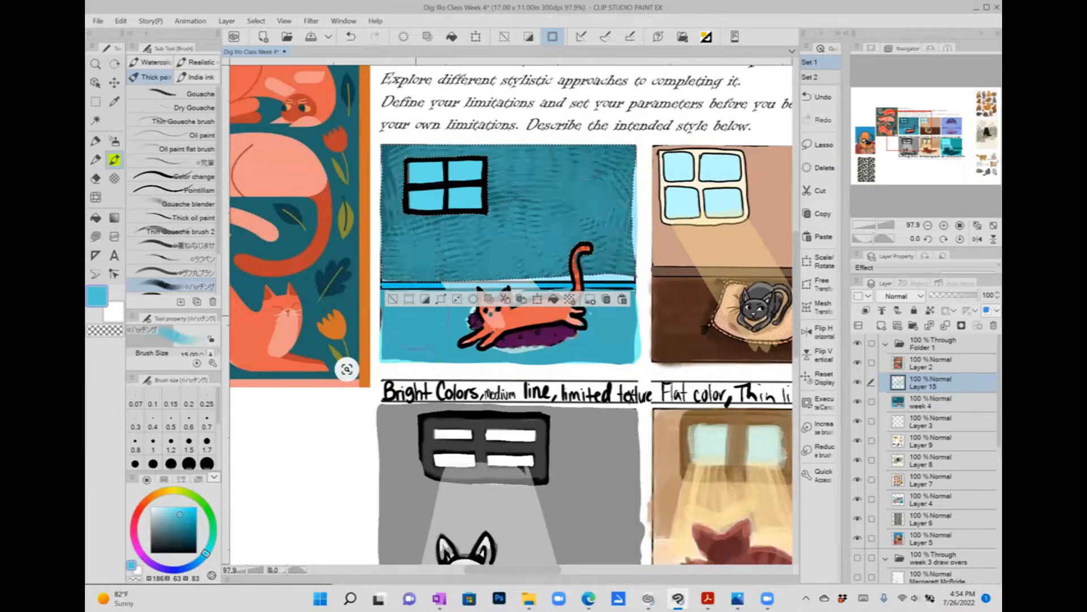
pyautogui.moveTo(979, 294)
pyautogui.mouseDown()
pyautogui.moveTo(953, 294)
pyautogui.moveTo(984, 294)
pyautogui.mouseUp()
pyautogui.hotkey('ctrl', 'z')
pyautogui.hotkey('ctrl', 'z')
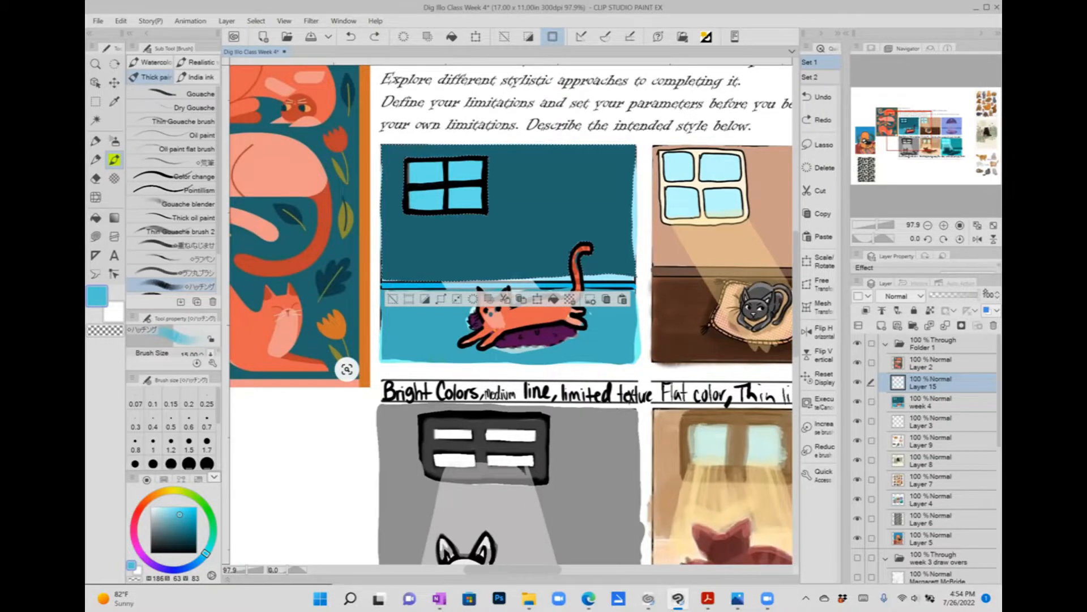
# Step: Cover the selected wall with light blue hatching, reduce the texture layer's opacity to 29%, and deselect
pyautogui.moveTo(380, 183)
pyautogui.mouseDown()
pyautogui.moveTo(480, 233)
pyautogui.moveTo(462, 227)
pyautogui.moveTo(524, 176)
pyautogui.moveTo(531, 219)
pyautogui.moveTo(623, 238)
pyautogui.moveTo(521, 260)
pyautogui.moveTo(603, 266)
pyautogui.mouseUp()
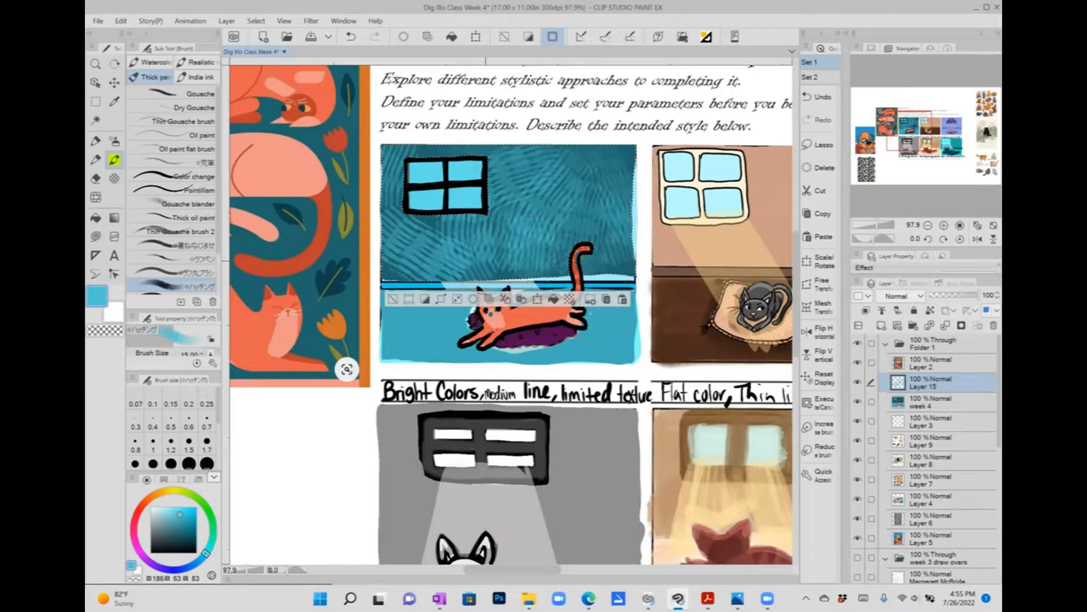
pyautogui.moveTo(432, 191)
pyautogui.mouseDown()
pyautogui.moveTo(426, 149)
pyautogui.moveTo(611, 260)
pyautogui.moveTo(620, 217)
pyautogui.moveTo(463, 279)
pyautogui.mouseUp()
pyautogui.moveTo(978, 295); pyautogui.dragTo(946, 295)
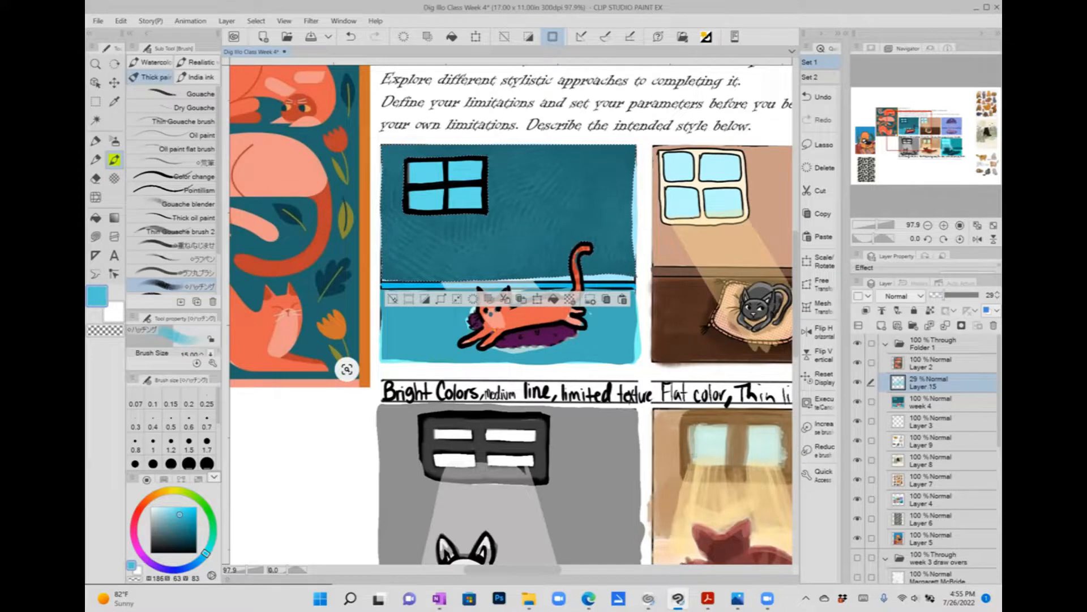
pyautogui.hotkey('ctrl', 'd')
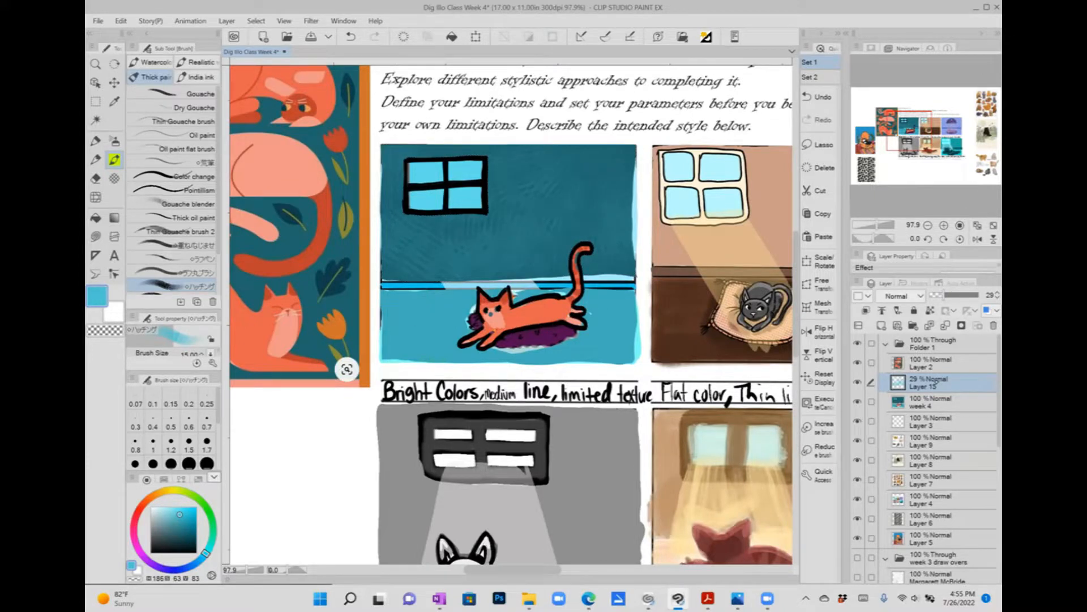
# Step: Make the week 4 layer active with Auto select, clear the wall selection, and compare the panel with the texture layer hidden and shown
pyautogui.press('w')
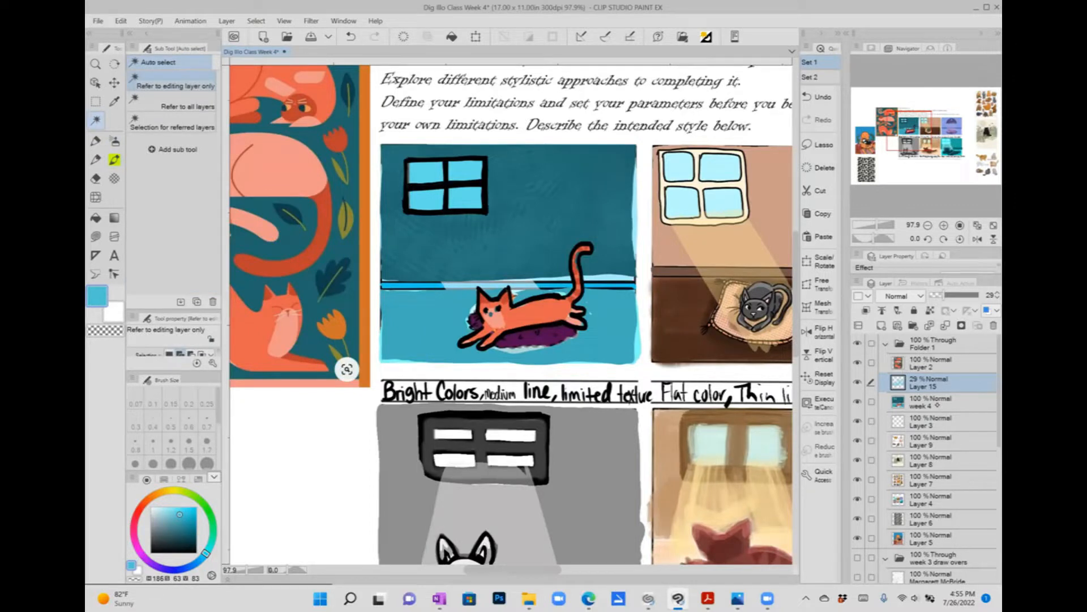
pyautogui.keyDown('ctrl'); pyautogui.click(926, 401); pyautogui.keyUp('ctrl')
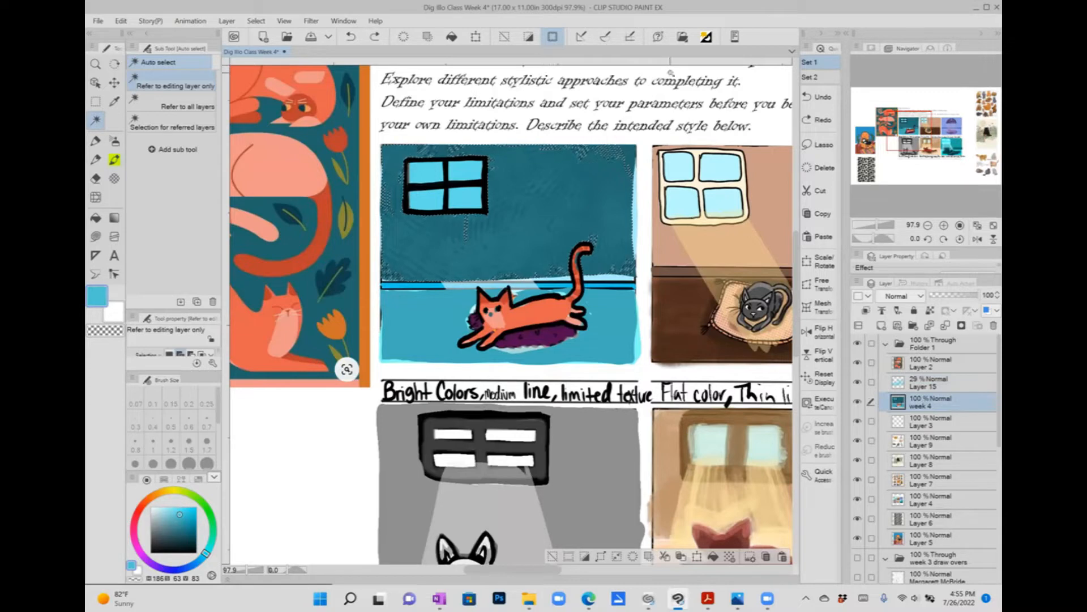
pyautogui.hotkey('ctrl', 'd')
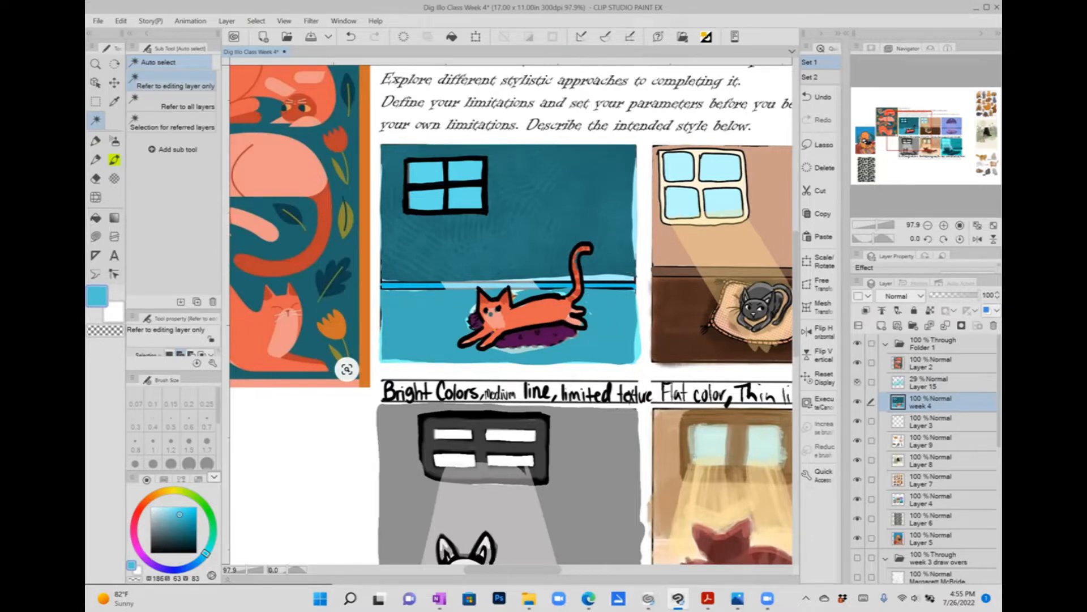
pyautogui.click(857, 382)
pyautogui.click(857, 382)
# Step: Auto select the first panel's light teal floor on the week 4 layer and make the texture layer, Layer 15, active
pyautogui.click(421, 338)
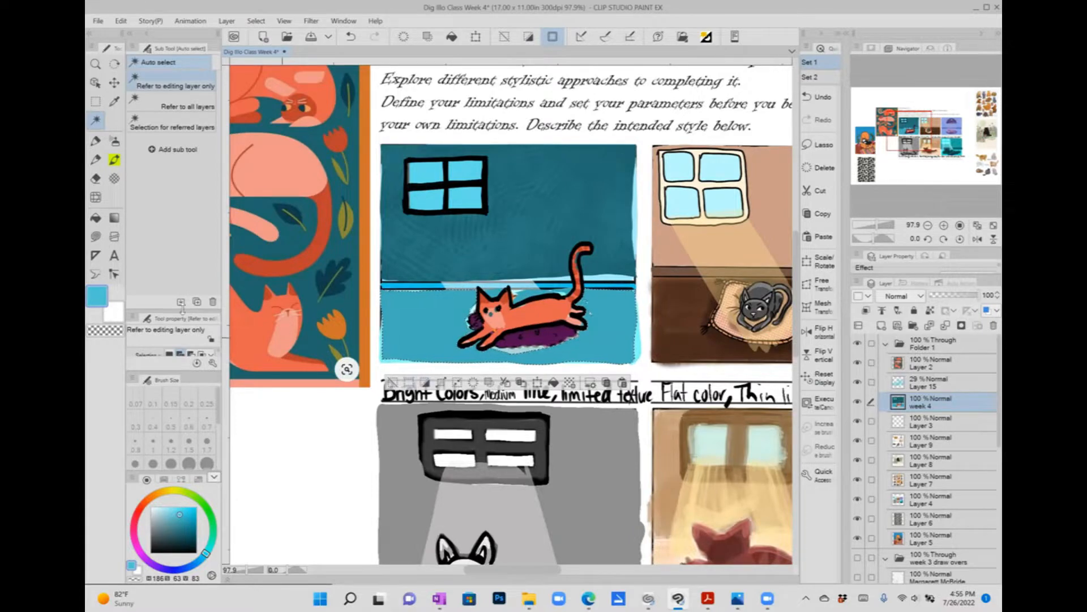
pyautogui.moveTo(182, 311); pyautogui.dragTo(181, 202)
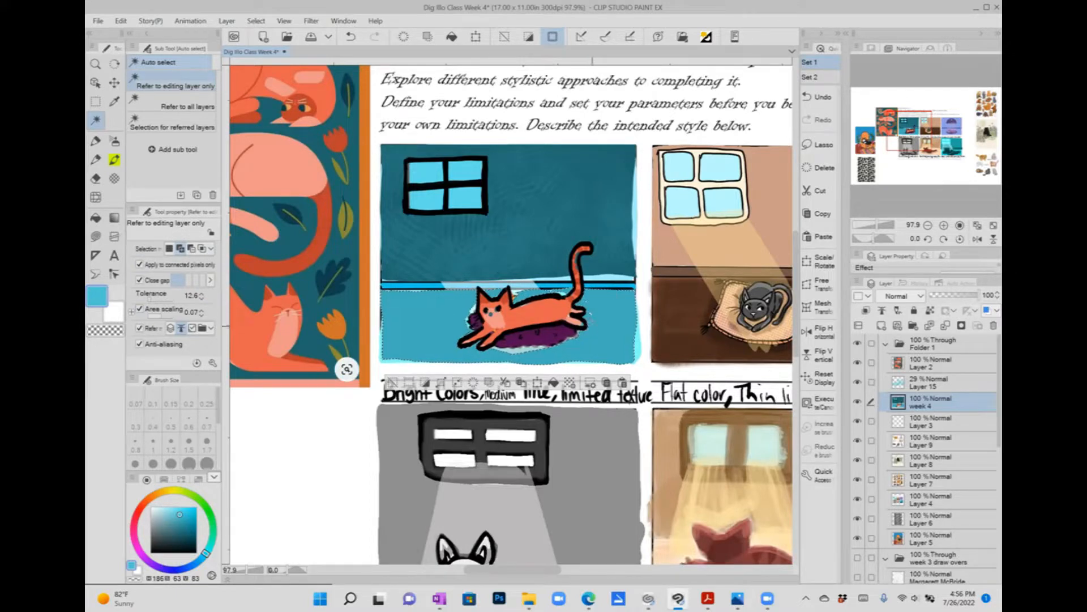
pyautogui.click(944, 384)
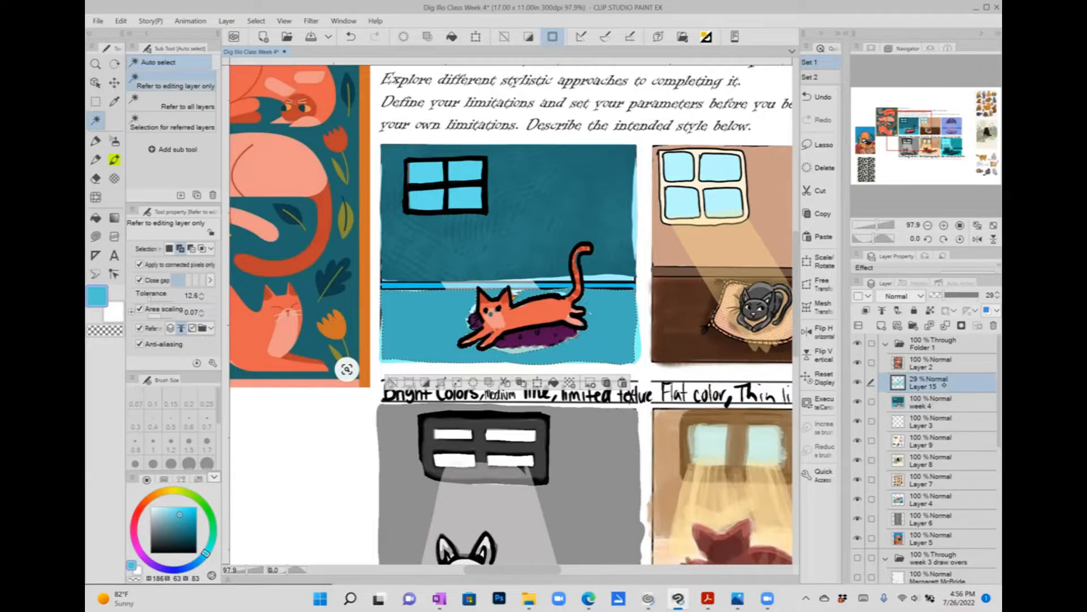
# Step: Texture the selected floor with Cross-hatching x4, using light blue HSV 186, 36, 92 and transparent colour, set the layer opacity to 43%, and deselect
pyautogui.click(167, 510)
pyautogui.click(114, 179)
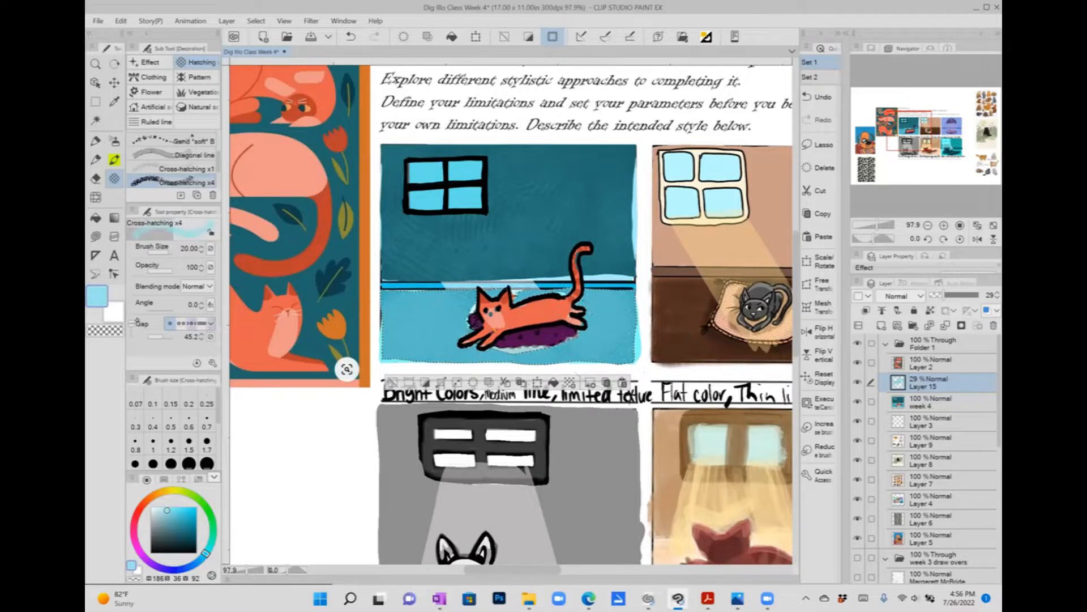
pyautogui.click(111, 331)
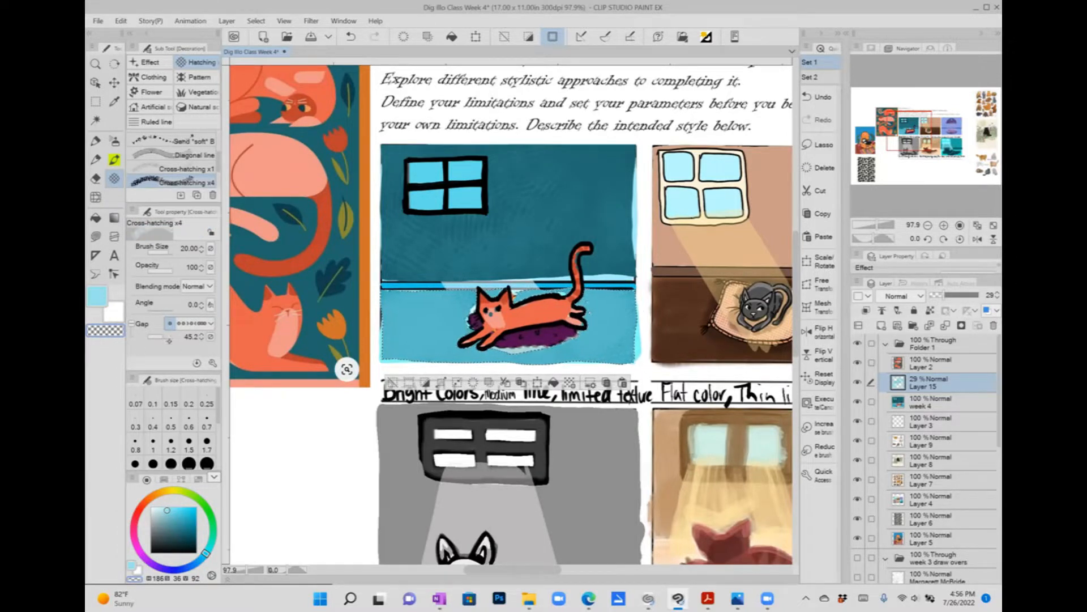
pyautogui.moveTo(416, 333); pyautogui.dragTo(508, 338)
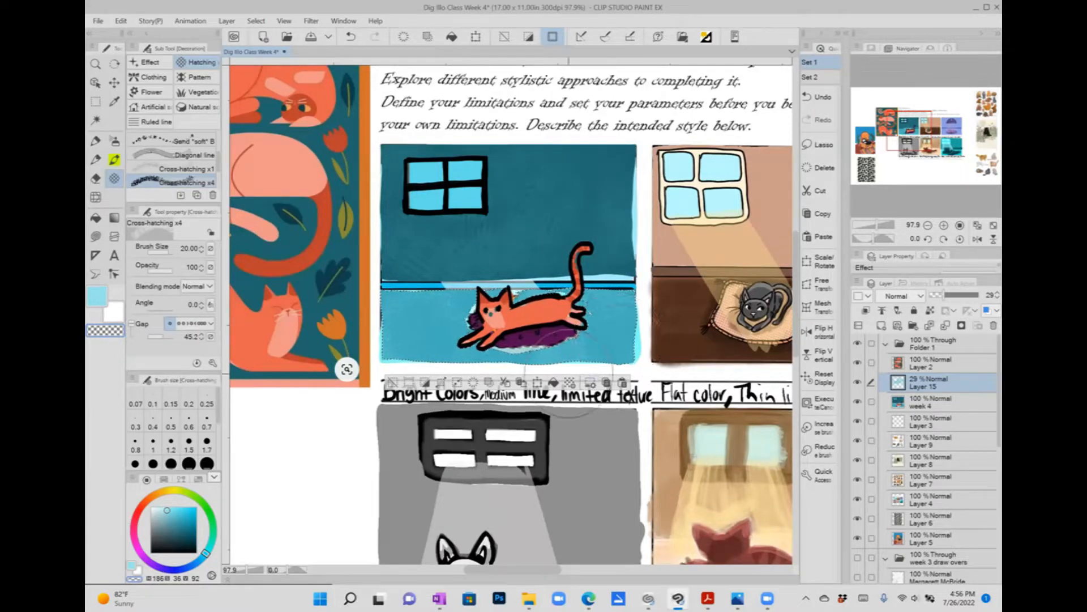
pyautogui.moveTo(943, 294)
pyautogui.mouseDown()
pyautogui.moveTo(974, 294)
pyautogui.moveTo(949, 294)
pyautogui.mouseUp()
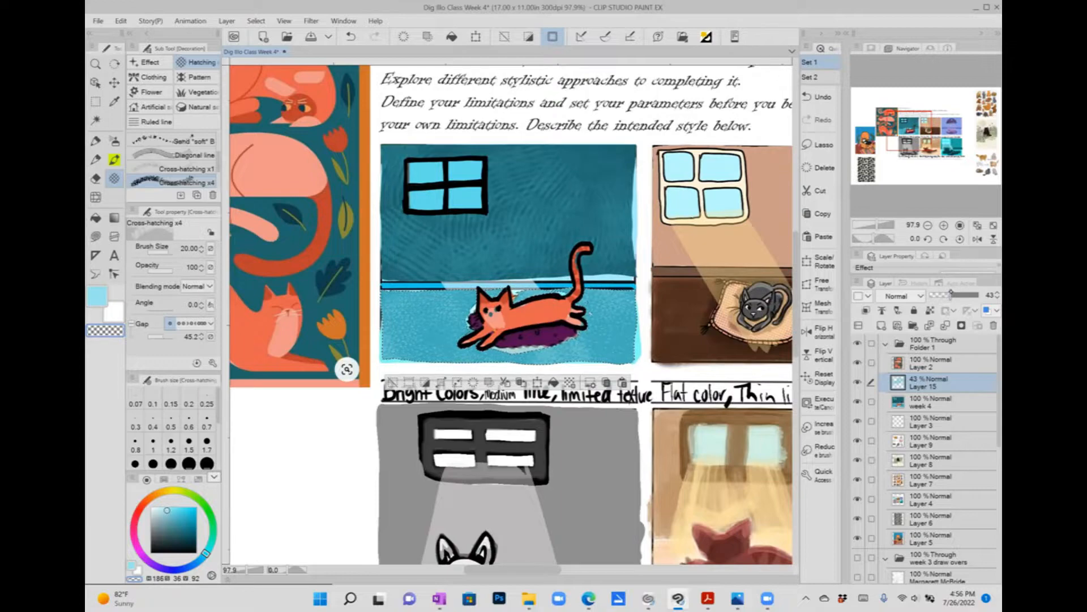
pyautogui.click(392, 382)
# Step: Examine the textured first panel up close and compare it with the other worksheet panels and the reference illustration
pyautogui.scroll(-3, 391, 384)
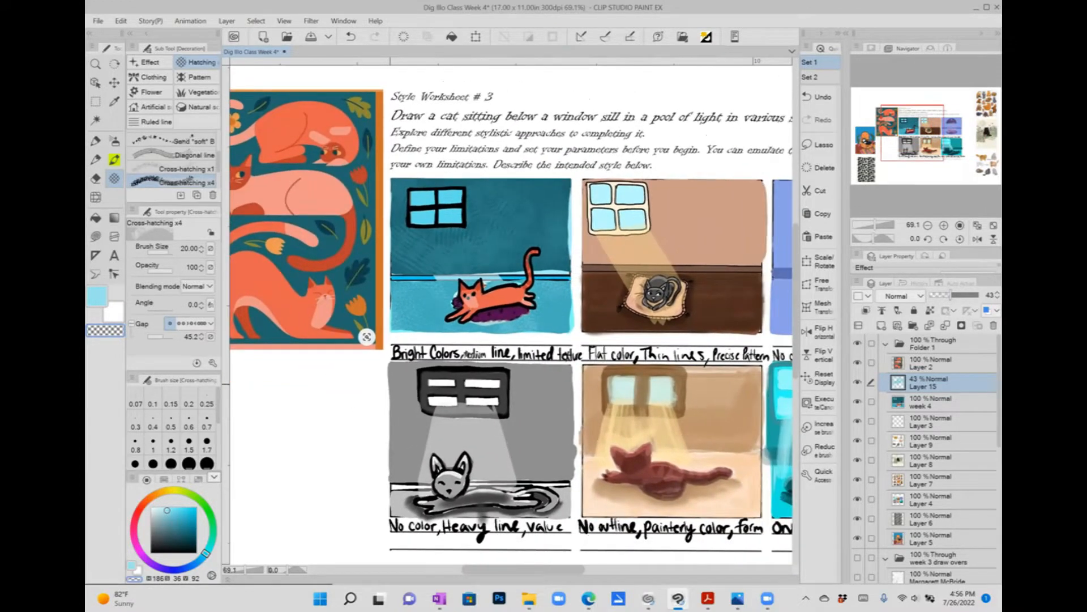
pyautogui.moveTo(391, 383); pyautogui.dragTo(315, 373)
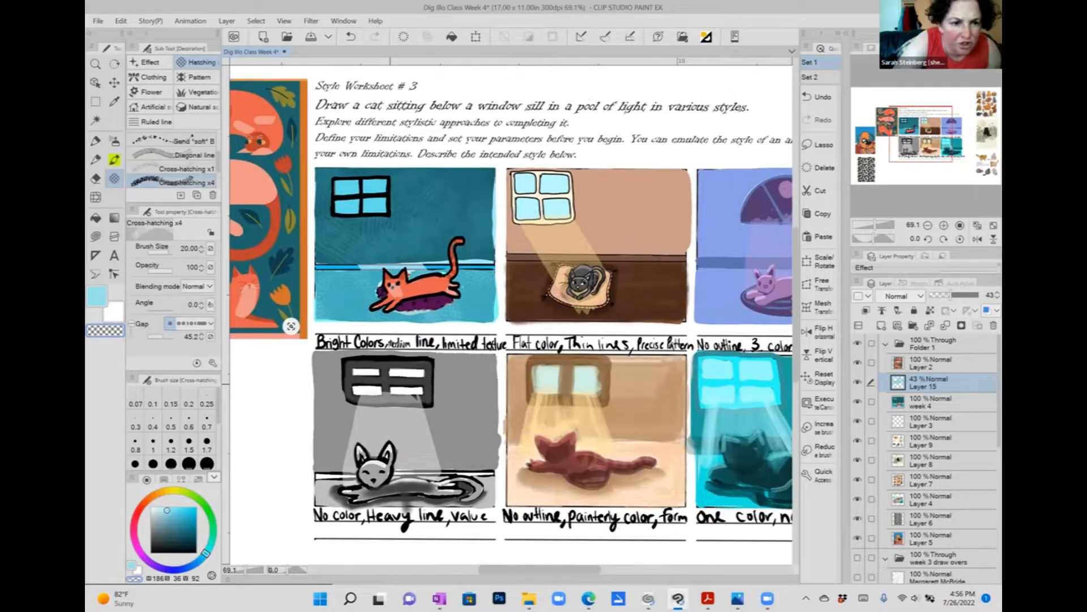
pyautogui.moveTo(391, 384); pyautogui.dragTo(471, 384)
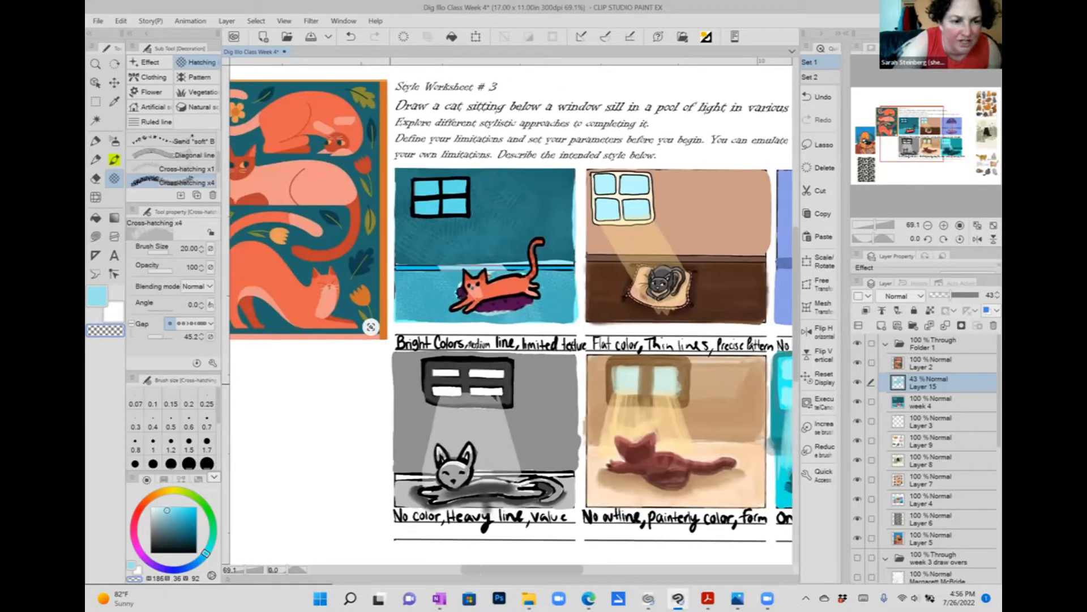
pyautogui.scroll(3, 536, 306)
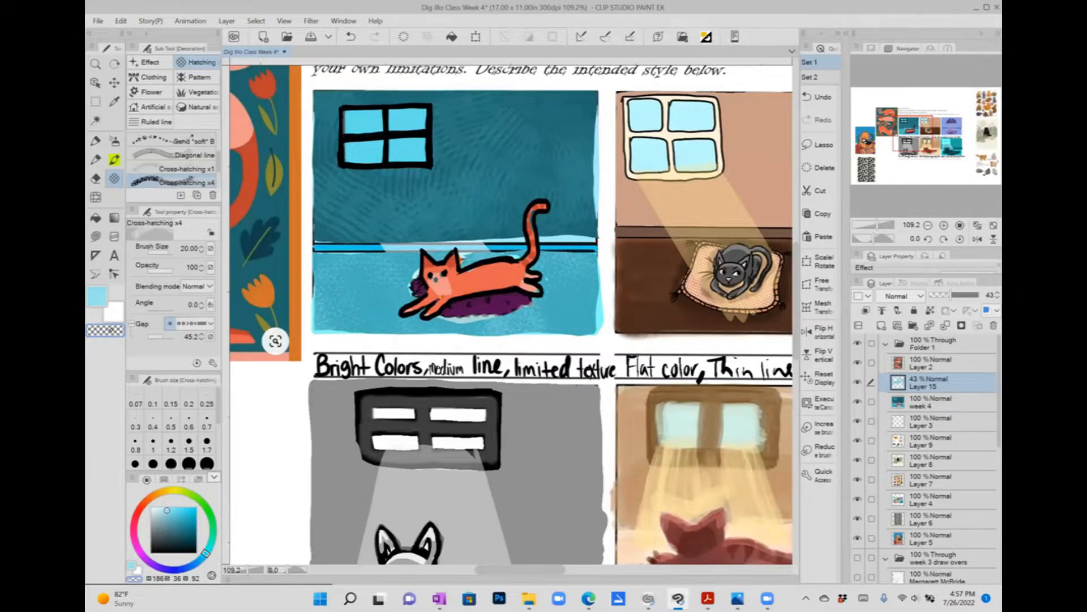
pyautogui.scroll(-1, 595, 334)
pyautogui.scroll(2, 593, 323)
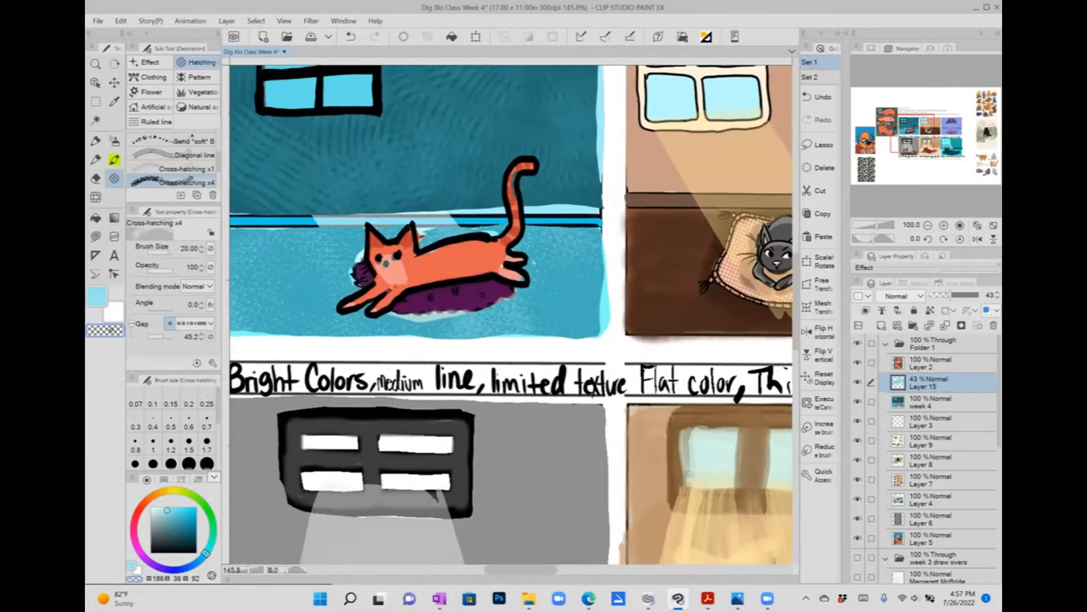
pyautogui.scroll(-2, 531, 318)
pyautogui.scroll(-1, 533, 309)
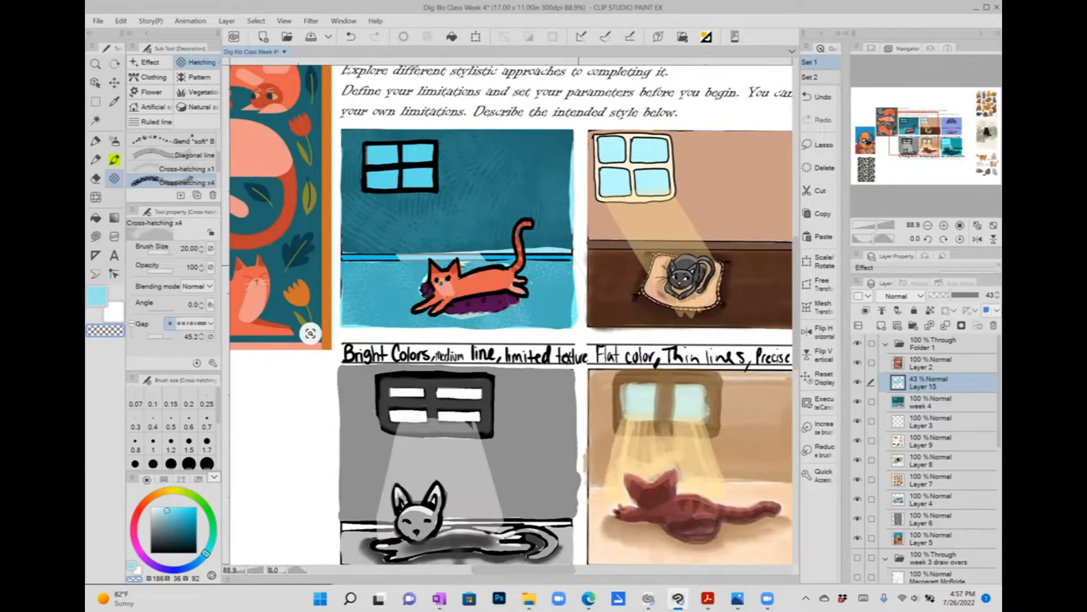
pyautogui.scroll(-3, 567, 338)
pyautogui.scroll(2, 567, 339)
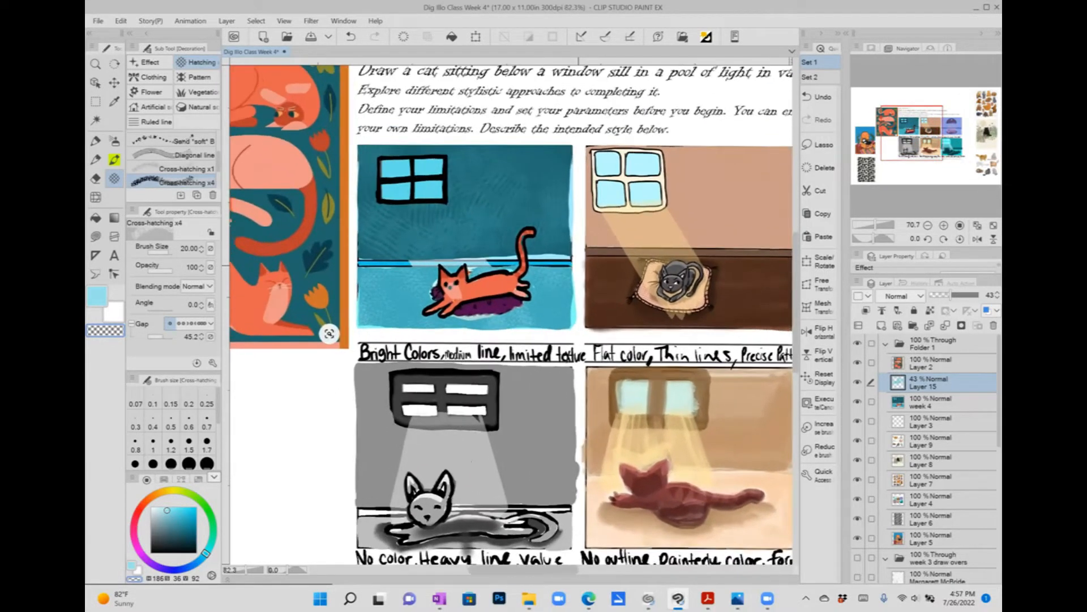
pyautogui.scroll(1, 584, 346)
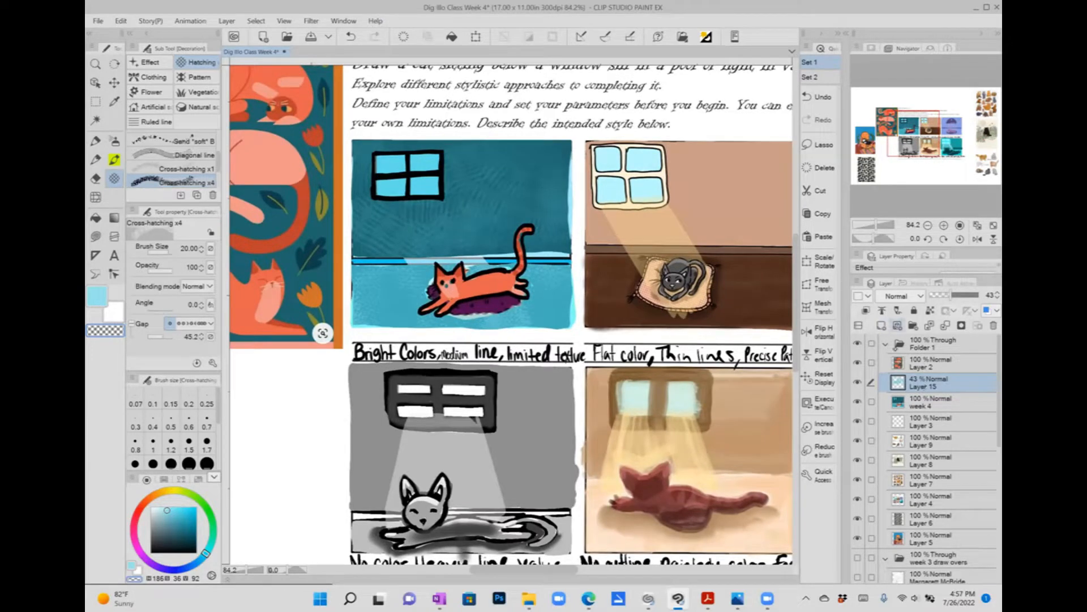
# Step: Add a raster layer above Layer 15, set its blending mode to Overlay, and rename it light6
pyautogui.click(882, 325)
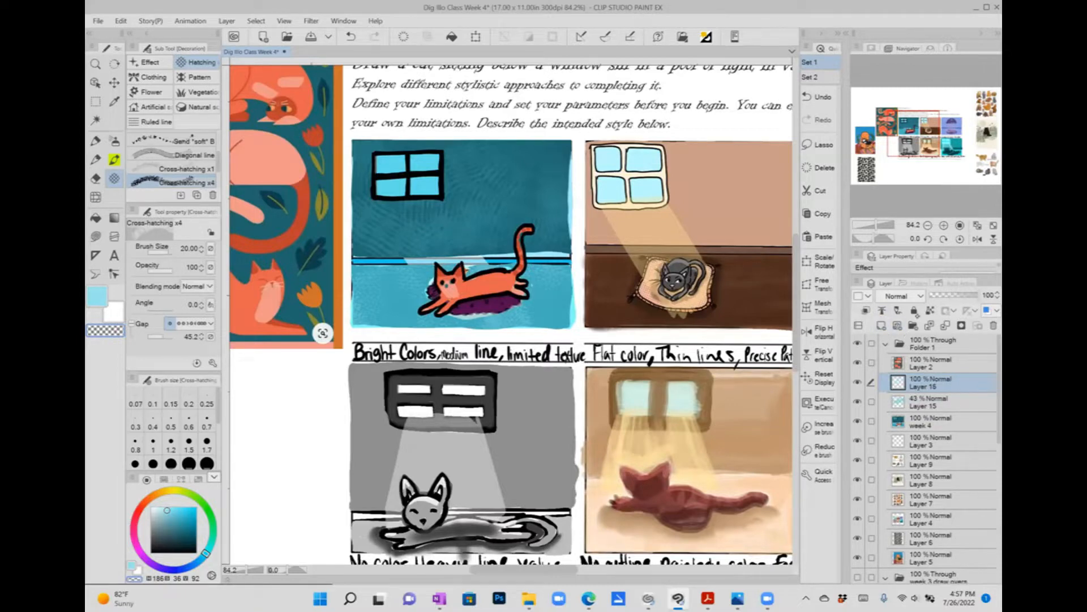
pyautogui.click(913, 296)
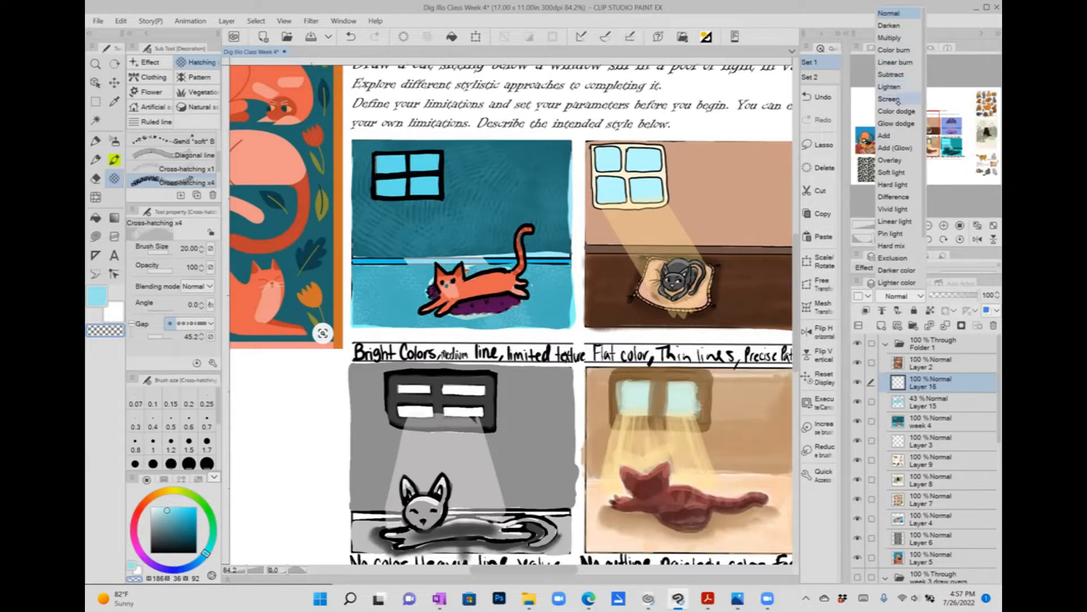
pyautogui.click(891, 160)
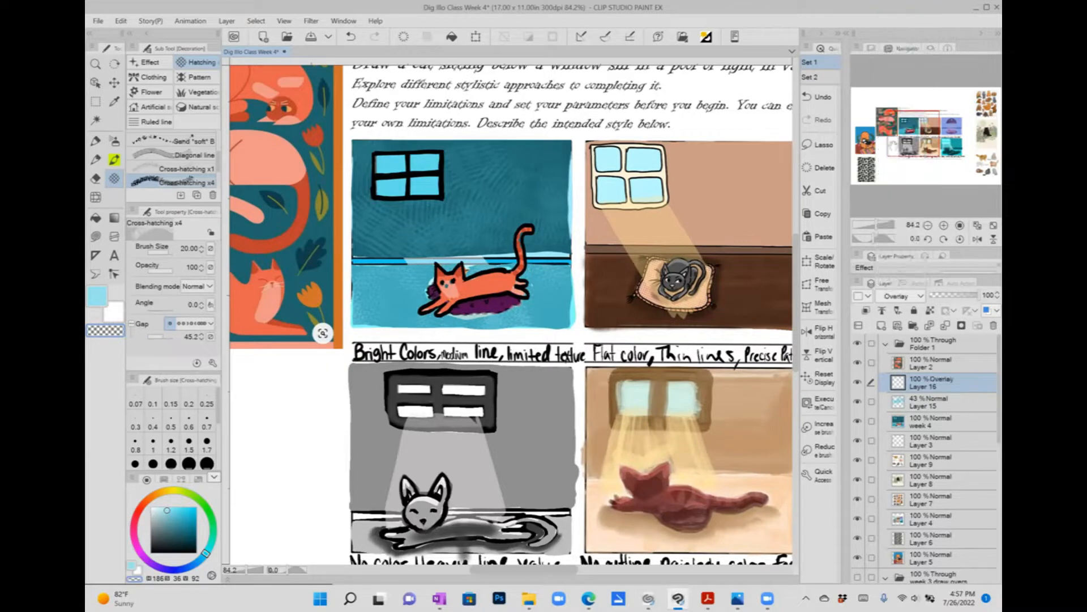
pyautogui.doubleClick(928, 385)
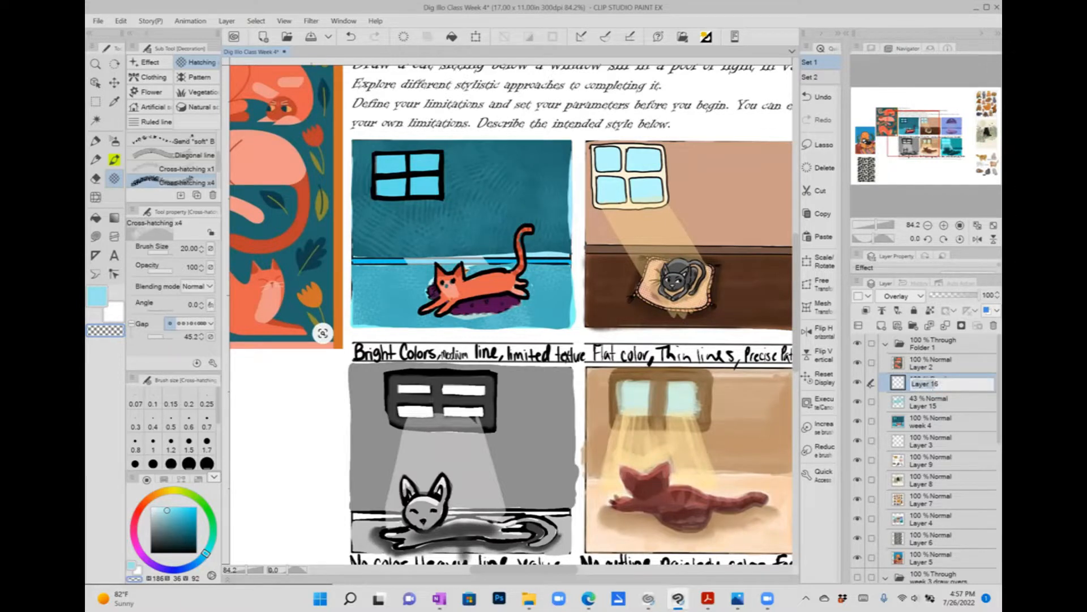
pyautogui.write('light')
pyautogui.press('Return')
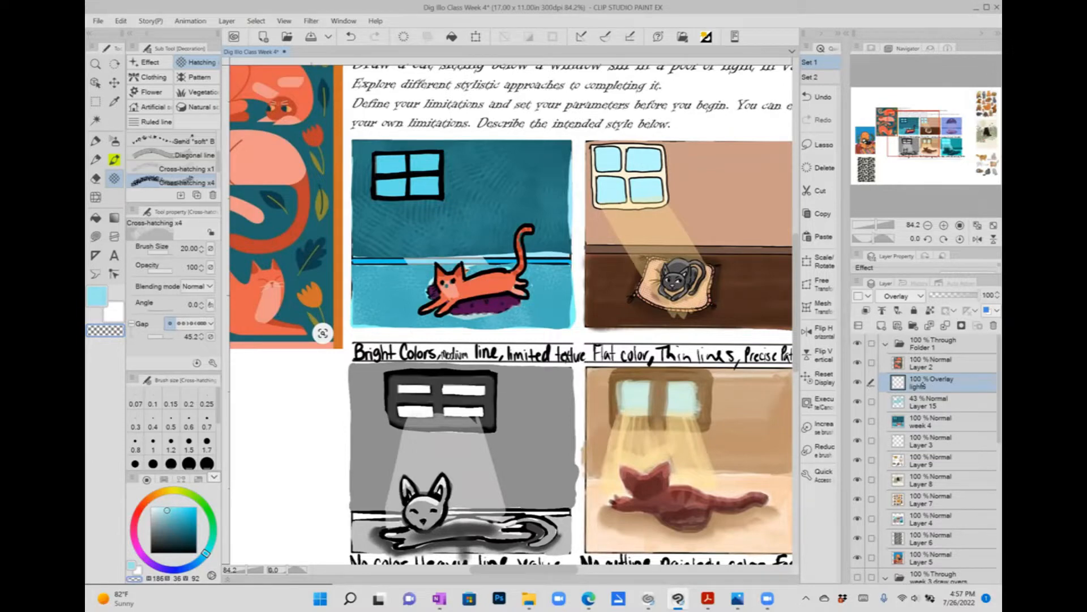
# Step: Try a blue Cross-hatching x4 stroke across the cat on the overlay layer, and undo it
pyautogui.click(185, 506)
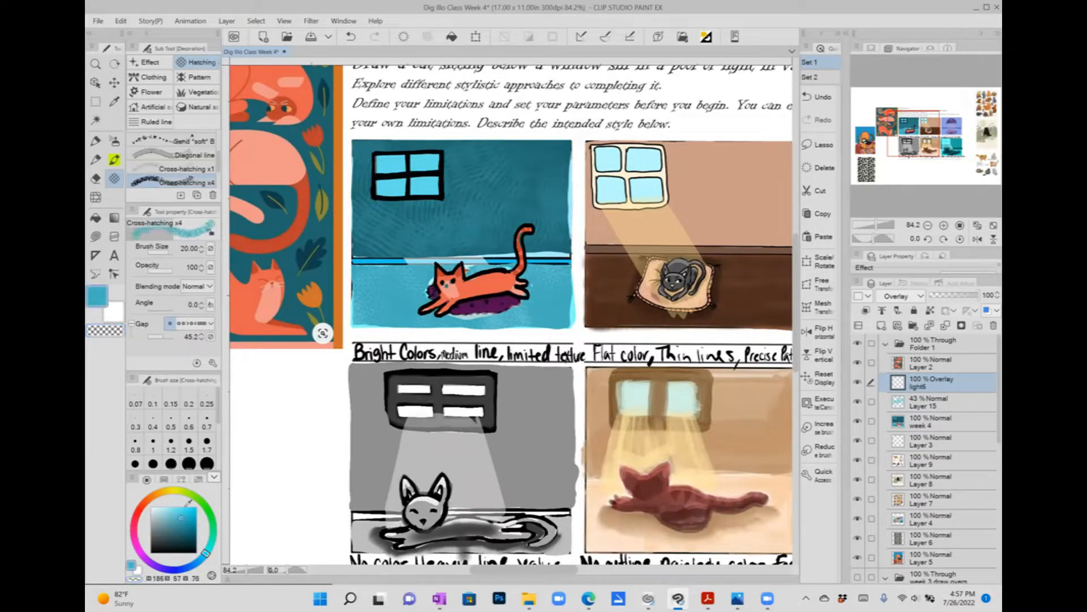
pyautogui.moveTo(438, 303)
pyautogui.mouseDown()
pyautogui.moveTo(507, 244)
pyautogui.moveTo(524, 289)
pyautogui.mouseUp()
pyautogui.hotkey('ctrl', 'z')
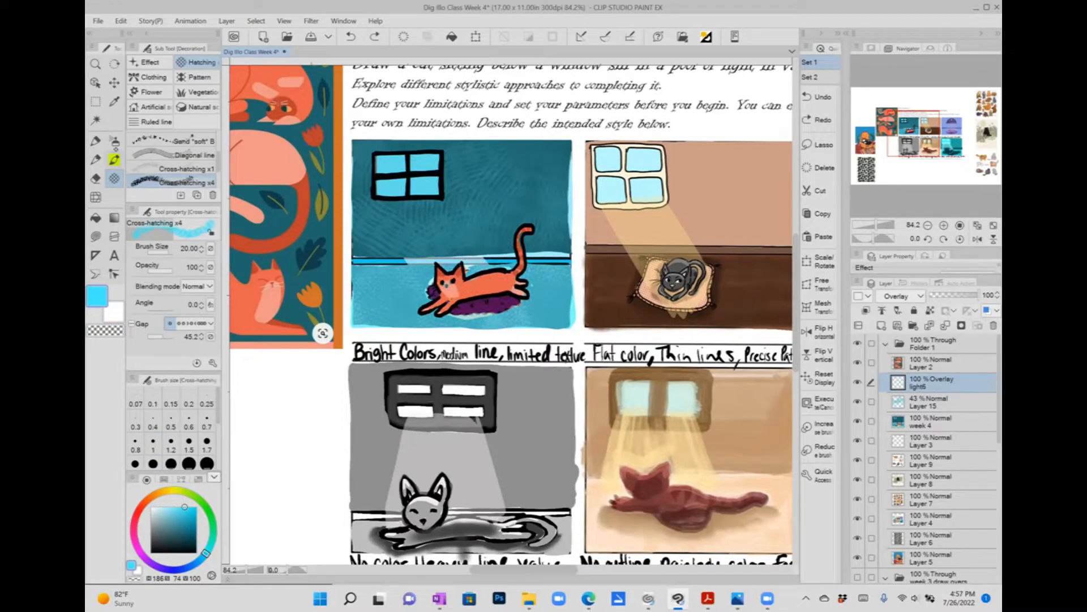
# Step: Try bright blue light, HSV 186, 74, 100, over the wall, cat and floor with the Soft airbrush, and undo it
pyautogui.click(114, 141)
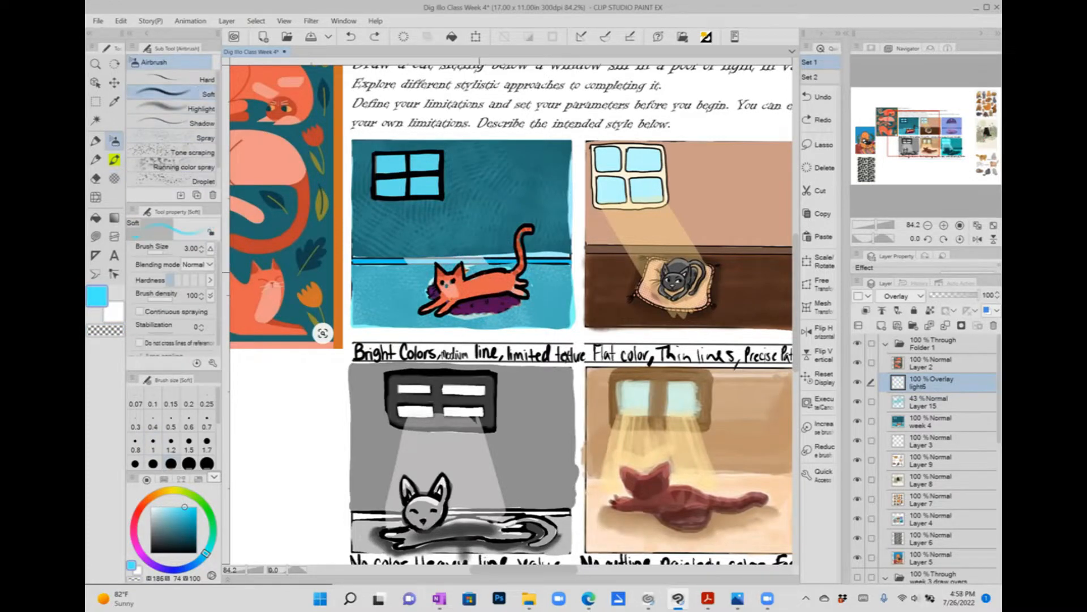
pyautogui.moveTo(486, 261)
pyautogui.mouseDown()
pyautogui.moveTo(479, 280)
pyautogui.moveTo(442, 289)
pyautogui.moveTo(492, 255)
pyautogui.mouseUp()
pyautogui.moveTo(385, 249)
pyautogui.mouseDown()
pyautogui.moveTo(423, 256)
pyautogui.moveTo(493, 195)
pyautogui.moveTo(527, 254)
pyautogui.mouseUp()
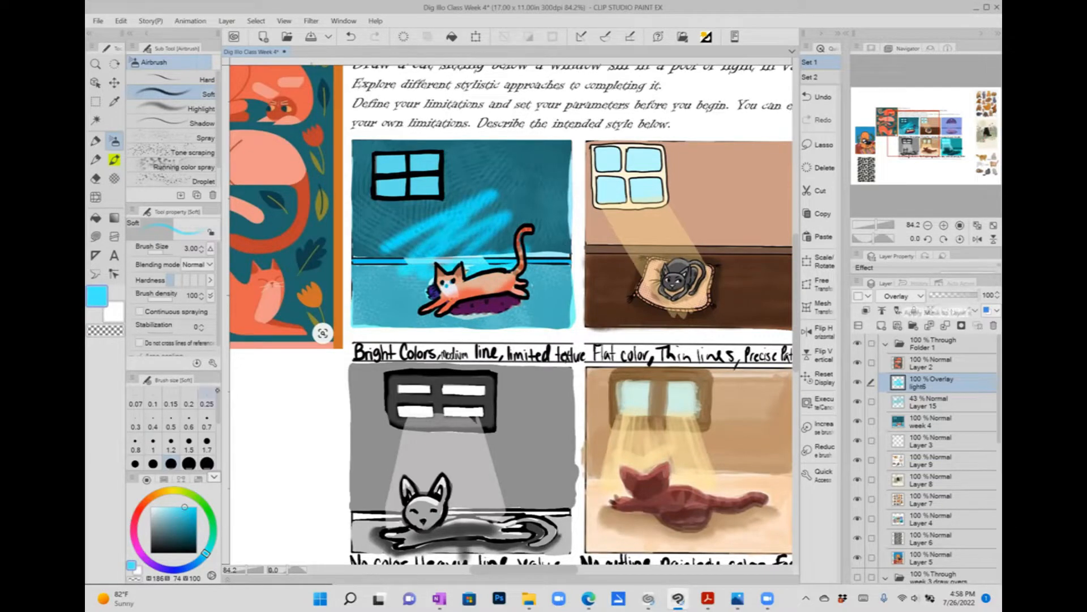
pyautogui.moveTo(366, 212)
pyautogui.mouseDown()
pyautogui.moveTo(475, 162)
pyautogui.moveTo(510, 241)
pyautogui.mouseUp()
pyautogui.moveTo(441, 249); pyautogui.dragTo(526, 227)
pyautogui.moveTo(516, 266); pyautogui.dragTo(561, 317)
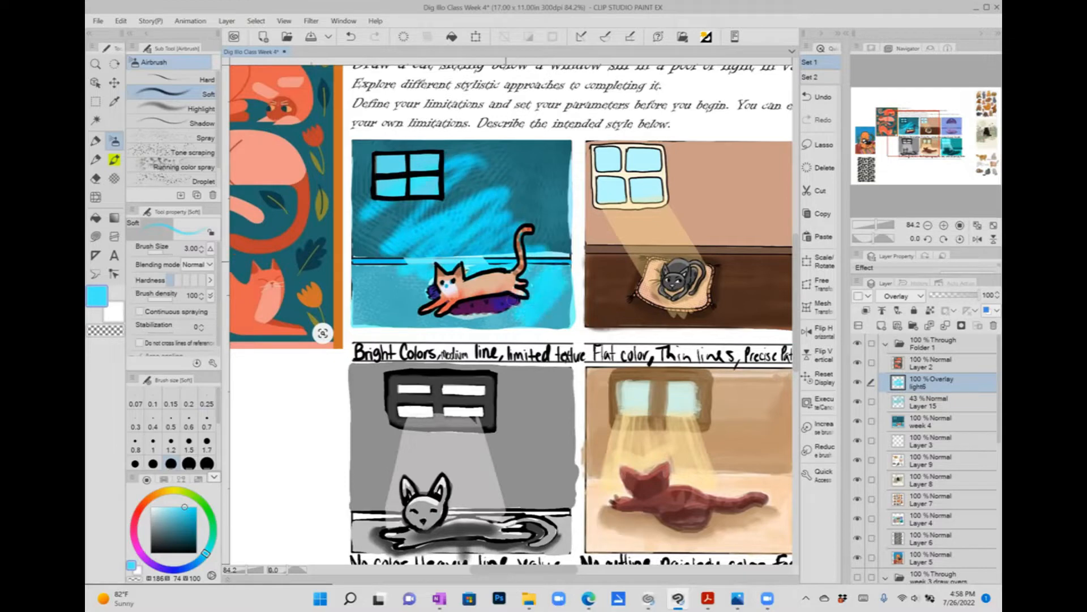
pyautogui.moveTo(436, 300); pyautogui.dragTo(379, 238)
pyautogui.moveTo(459, 232); pyautogui.dragTo(487, 252)
pyautogui.hotkey('ctrl', 'z')
pyautogui.hotkey('ctrl', 'z')
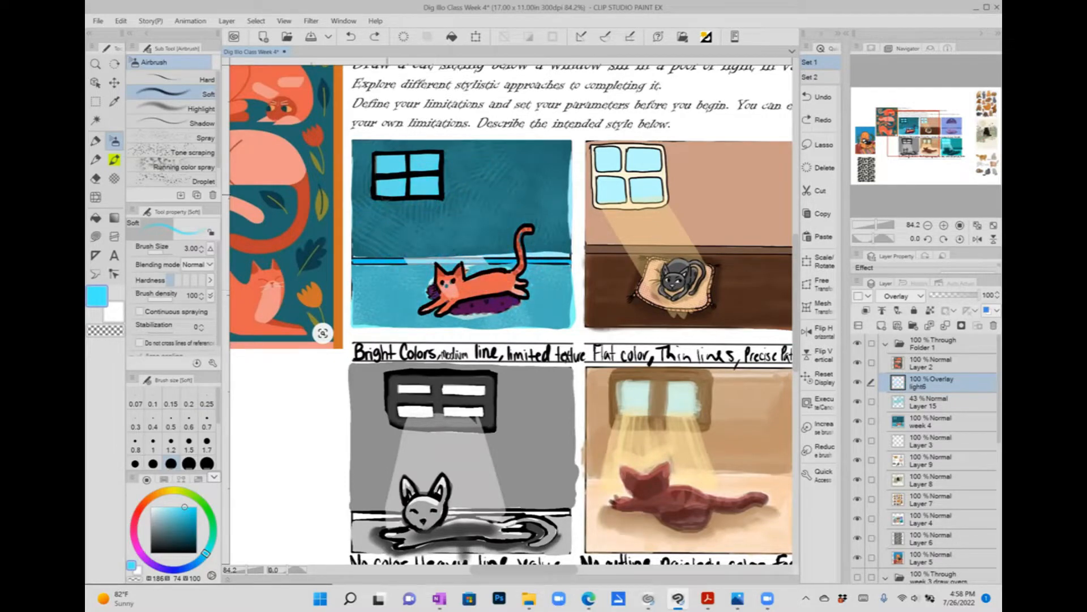
# Step: Paint a light beam from the window down to the cat with the Soft airbrush at size 4.00 in HSV 186, 51, 94
pyautogui.press(']')
pyautogui.click(173, 508)
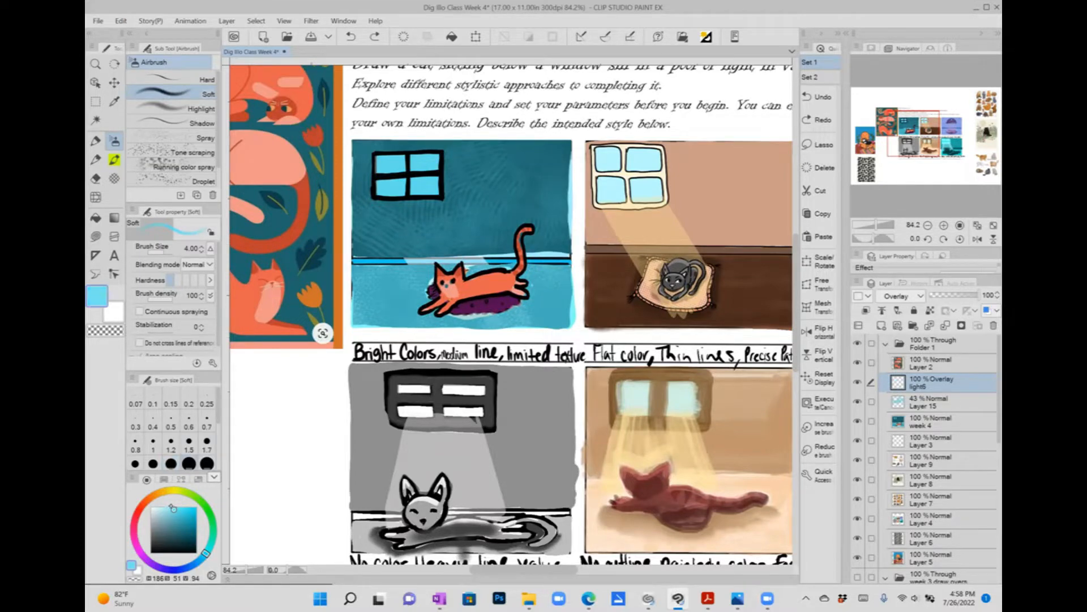
pyautogui.moveTo(382, 204)
pyautogui.mouseDown()
pyautogui.moveTo(431, 258)
pyautogui.moveTo(445, 226)
pyautogui.moveTo(473, 261)
pyautogui.moveTo(478, 216)
pyautogui.moveTo(462, 169)
pyautogui.moveTo(448, 159)
pyautogui.moveTo(413, 181)
pyautogui.moveTo(388, 170)
pyautogui.moveTo(384, 178)
pyautogui.mouseUp()
pyautogui.moveTo(482, 209)
pyautogui.mouseDown()
pyautogui.moveTo(479, 235)
pyautogui.moveTo(461, 176)
pyautogui.moveTo(479, 252)
pyautogui.mouseUp()
pyautogui.moveTo(411, 249)
pyautogui.mouseDown()
pyautogui.moveTo(423, 266)
pyautogui.moveTo(486, 264)
pyautogui.moveTo(509, 231)
pyautogui.mouseUp()
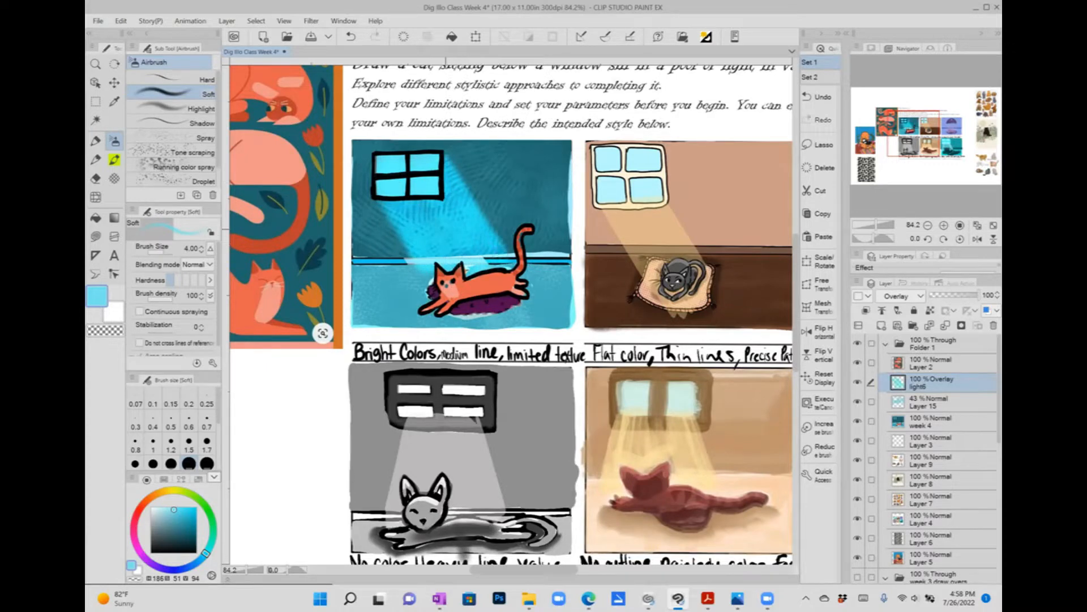
pyautogui.moveTo(378, 187)
pyautogui.mouseDown()
pyautogui.moveTo(439, 286)
pyautogui.moveTo(460, 270)
pyautogui.moveTo(509, 275)
pyautogui.mouseUp()
# Step: Extend the light beam over the cat's front and the floor around the cushion with the Soft airbrush at size 1.70
pyautogui.press('[')
pyautogui.press('[')
pyautogui.press('[')
pyautogui.press('[')
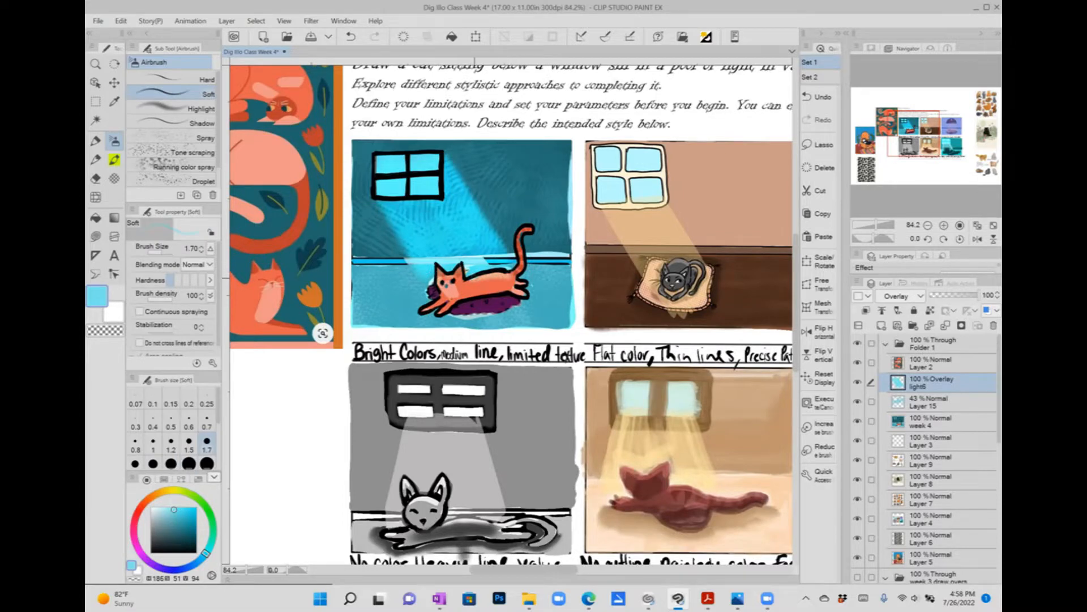
pyautogui.moveTo(440, 282)
pyautogui.mouseDown()
pyautogui.moveTo(436, 299)
pyautogui.moveTo(434, 287)
pyautogui.mouseUp()
pyautogui.moveTo(457, 323)
pyautogui.mouseDown()
pyautogui.moveTo(520, 311)
pyautogui.moveTo(517, 321)
pyautogui.moveTo(541, 303)
pyautogui.mouseUp()
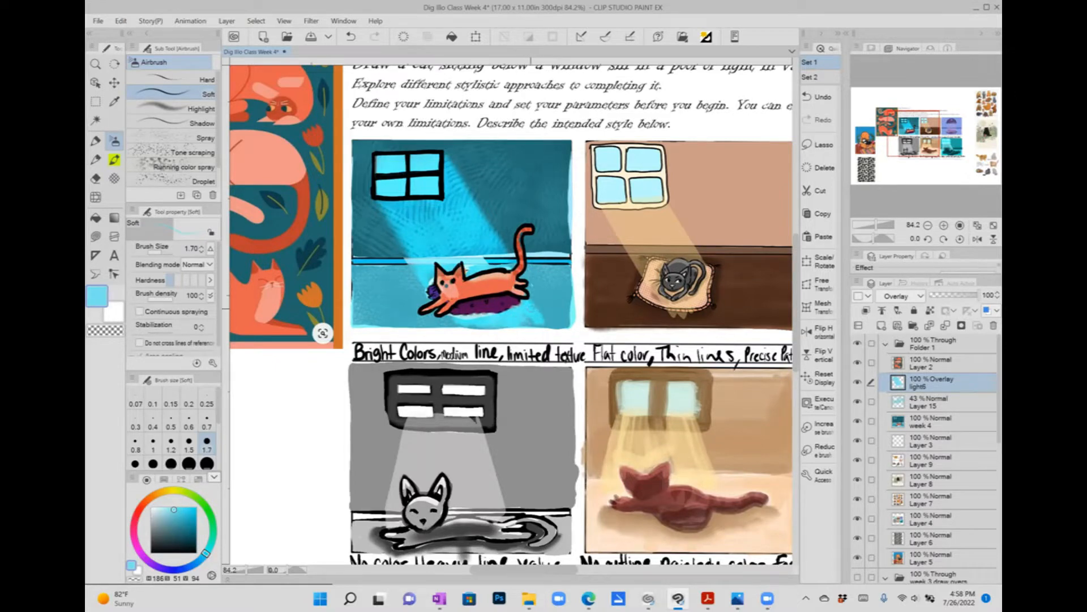
pyautogui.moveTo(531, 309)
pyautogui.mouseDown()
pyautogui.moveTo(533, 322)
pyautogui.moveTo(548, 322)
pyautogui.moveTo(458, 327)
pyautogui.mouseUp()
# Step: Try the Multiply blending mode on the light6 layer, and undo it
pyautogui.moveTo(978, 295)
pyautogui.mouseDown()
pyautogui.moveTo(956, 296)
pyautogui.moveTo(977, 295)
pyautogui.mouseUp()
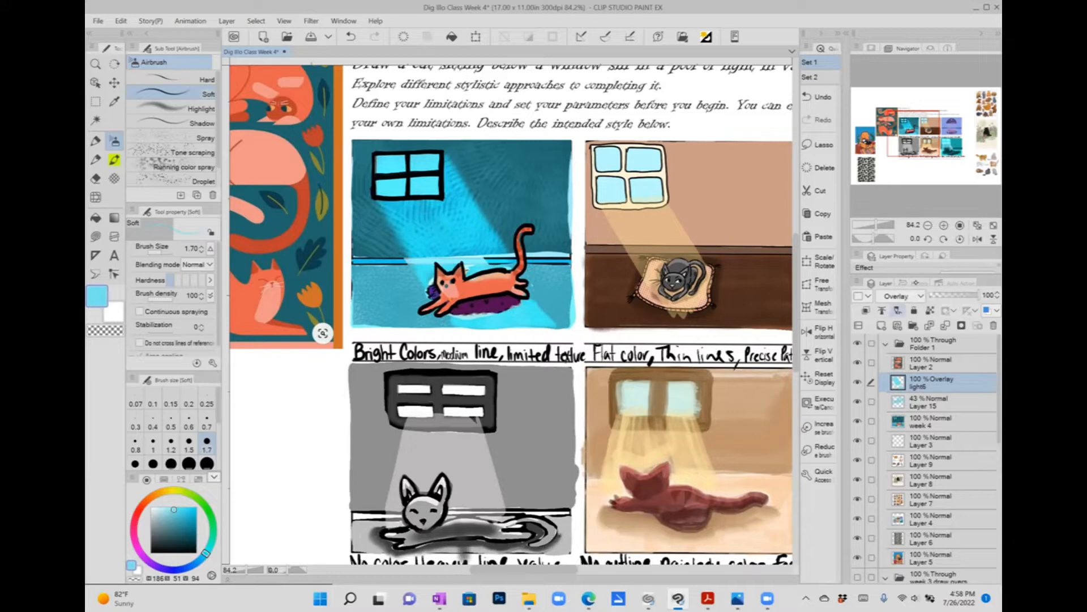
pyautogui.click(898, 295)
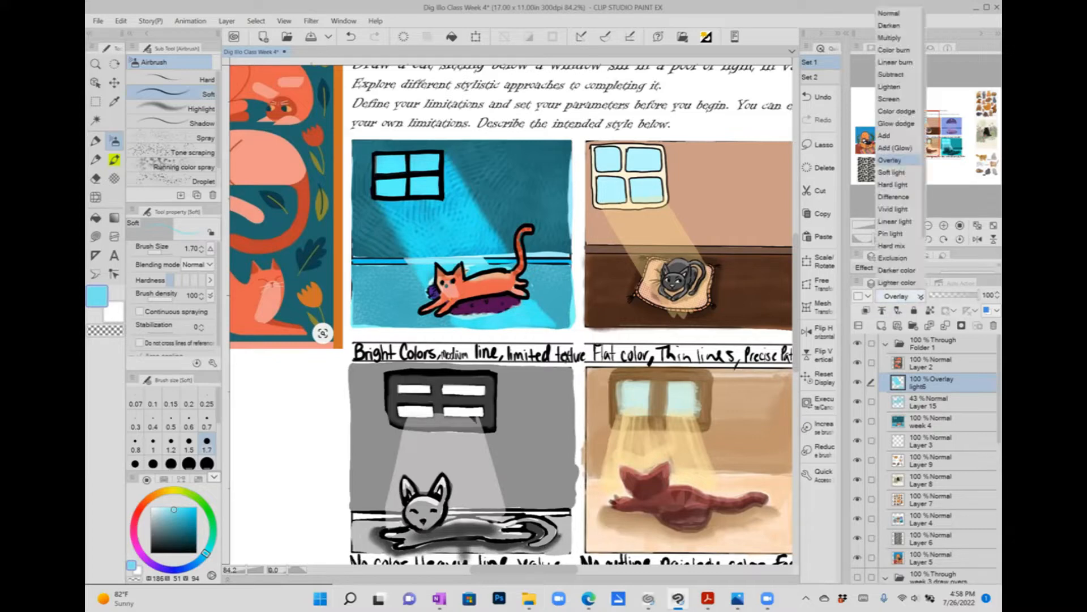
pyautogui.click(899, 38)
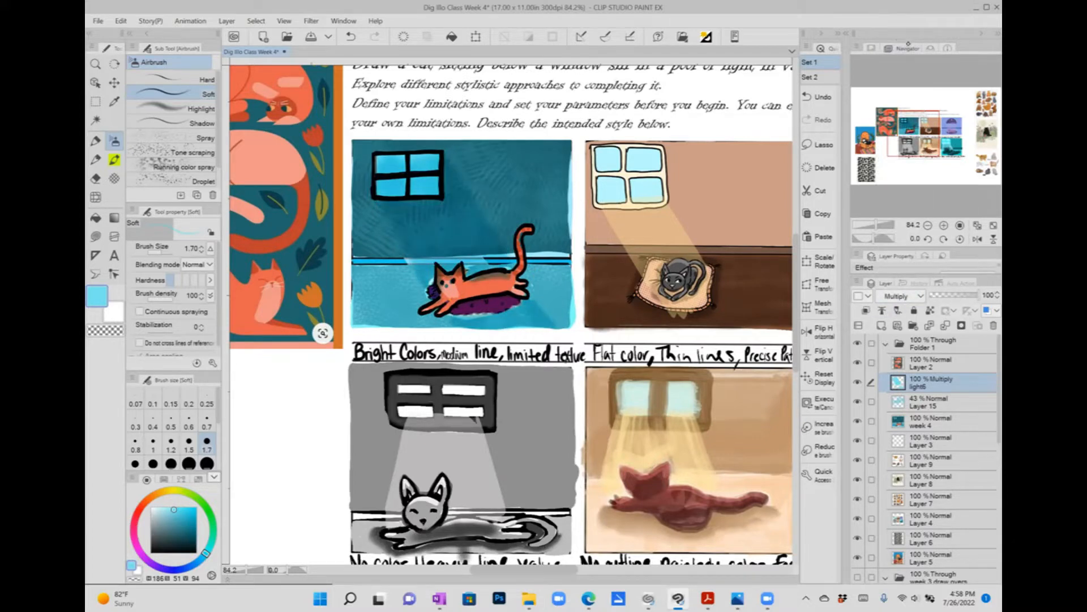
pyautogui.hotkey('ctrl', 'z')
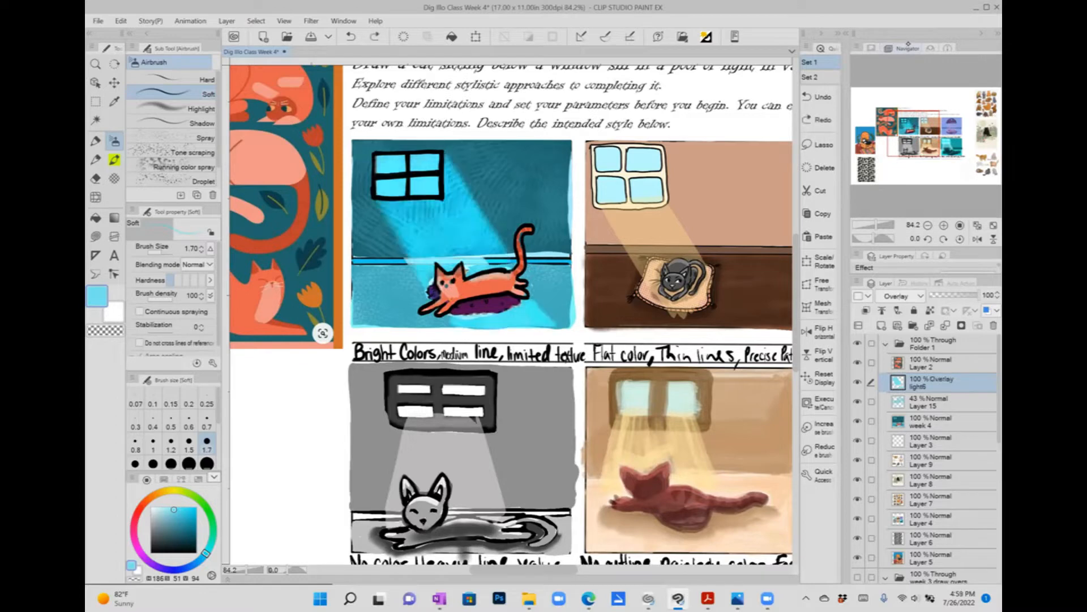
# Step: Add a raster layer above light6 and set its blending mode to Multiply
pyautogui.click(881, 325)
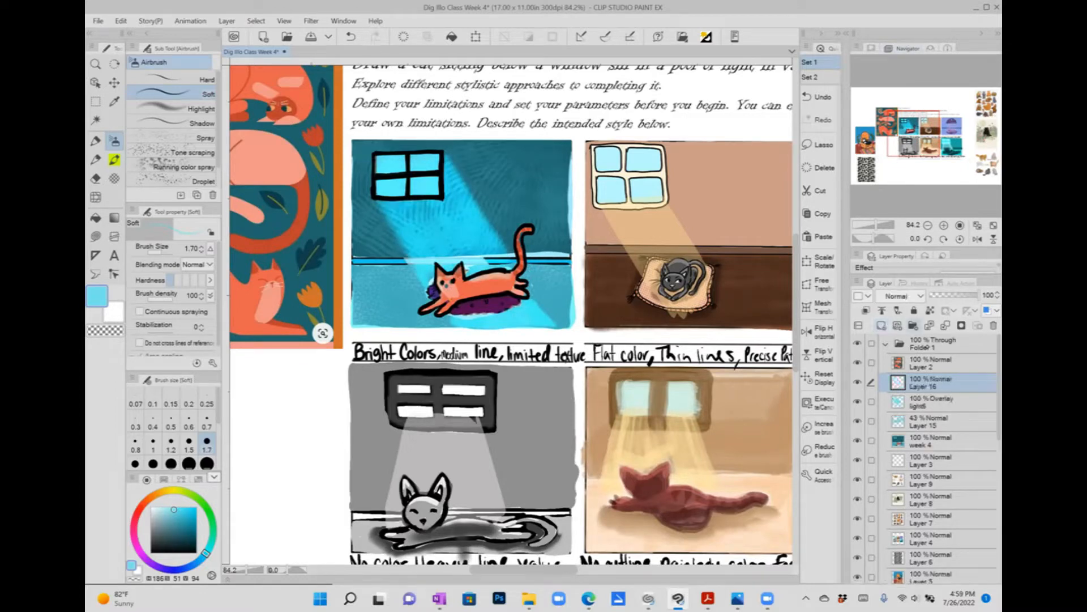
pyautogui.click(898, 295)
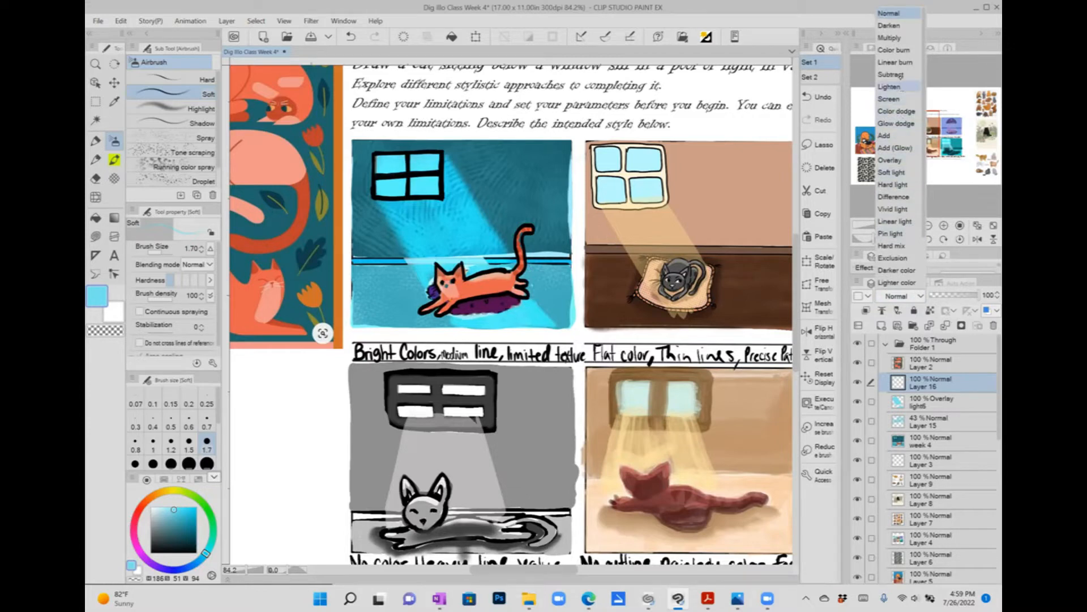
pyautogui.click(890, 37)
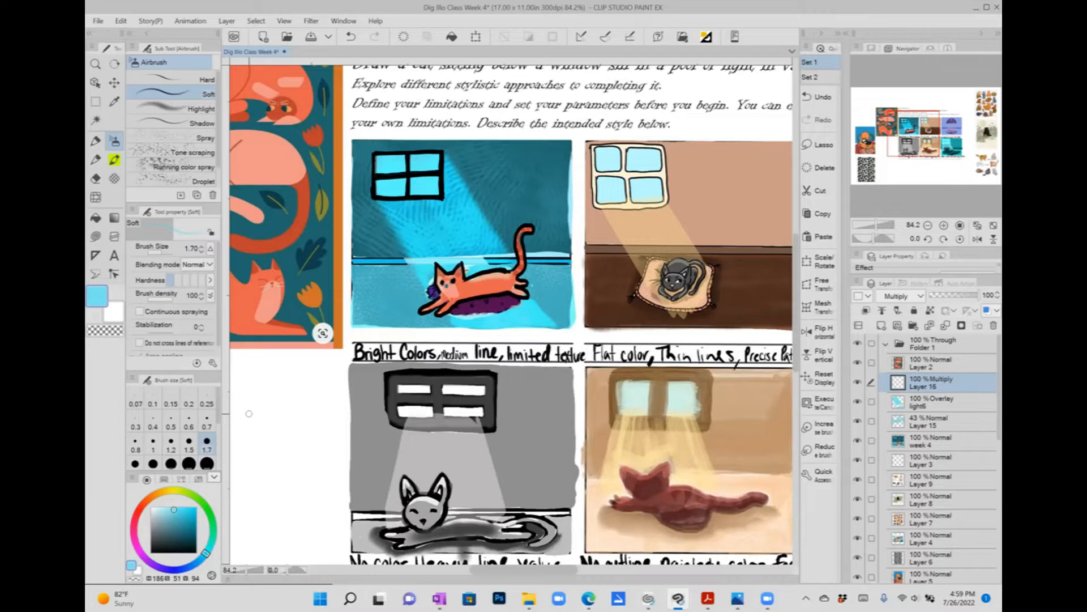
# Step: Try dark teal shading, HSV 186, 67, 33, along the cat's body with the Soft airbrush at size 3.00
pyautogui.click(183, 532)
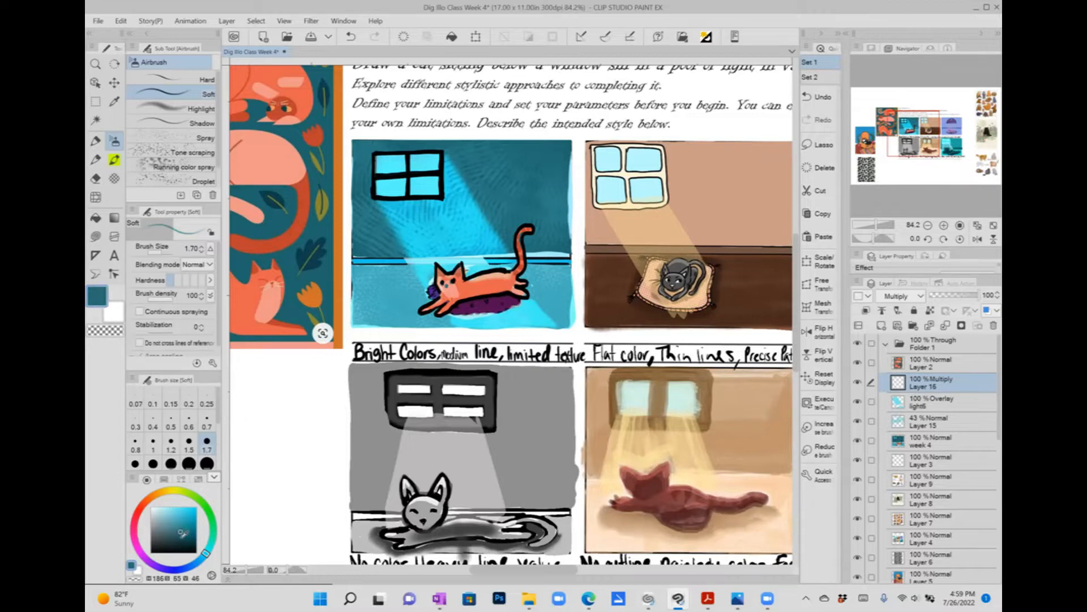
pyautogui.click(180, 537)
pyautogui.press(']')
pyautogui.press(']')
pyautogui.press(']')
pyautogui.moveTo(458, 292); pyautogui.dragTo(495, 288)
pyautogui.moveTo(459, 293); pyautogui.dragTo(497, 288)
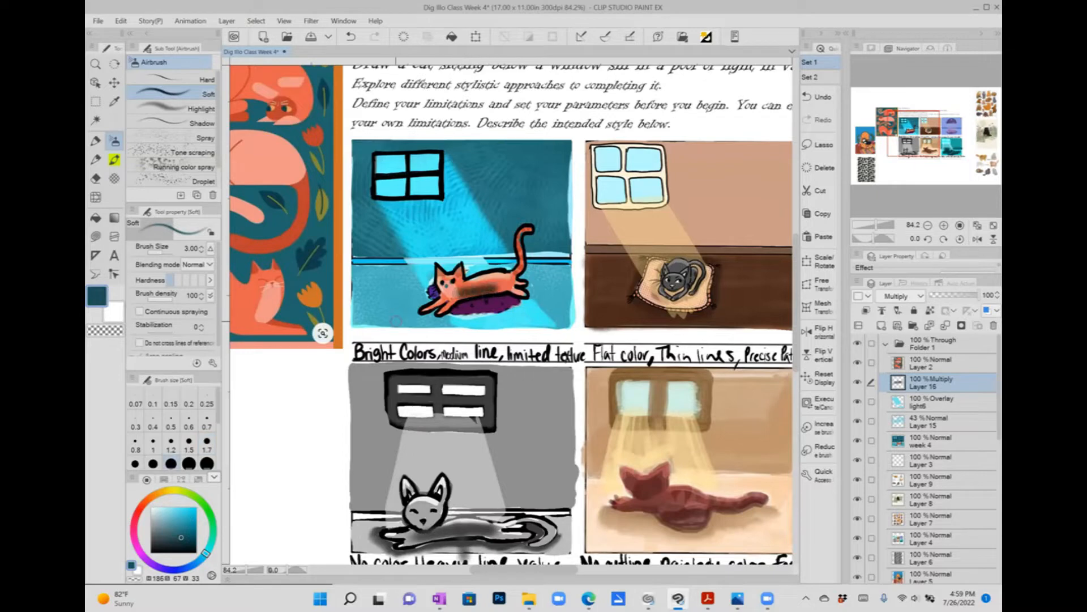
# Step: Try loose dark teal Multiply strokes over the blank paper and the edge of the grey panel
pyautogui.moveTo(362, 347); pyautogui.dragTo(284, 426)
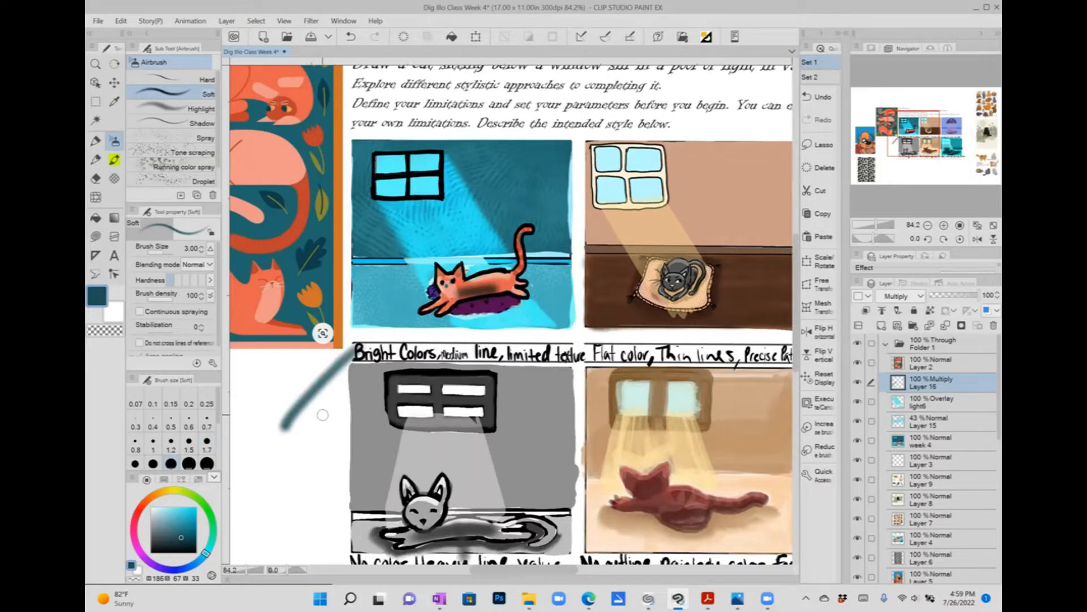
pyautogui.moveTo(350, 304); pyautogui.dragTo(277, 424)
pyautogui.moveTo(400, 334); pyautogui.dragTo(335, 481)
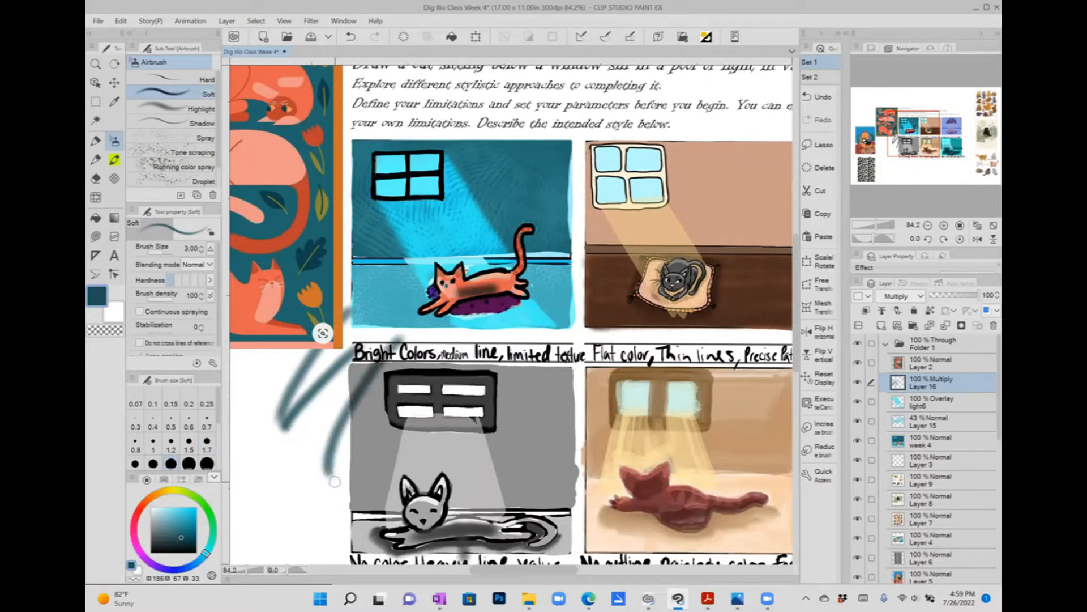
pyautogui.moveTo(408, 347); pyautogui.dragTo(357, 473)
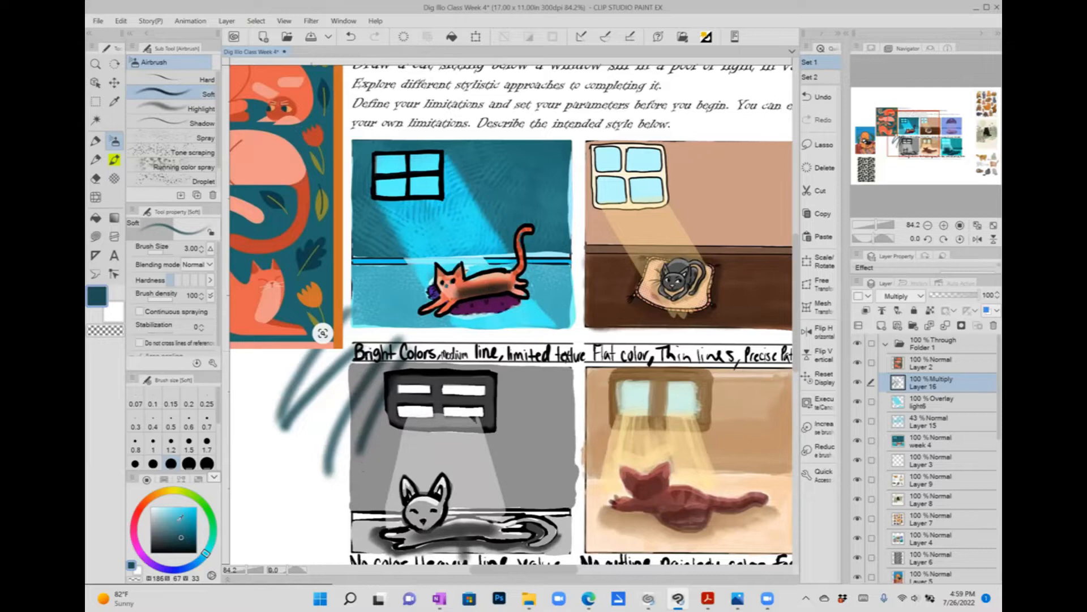
# Step: Replace the Multiply layer's test strokes with Soft airbrush shading on the cat and cushion, size 2.00, HSV 186, 50, 65, at 56% layer opacity
pyautogui.click(174, 522)
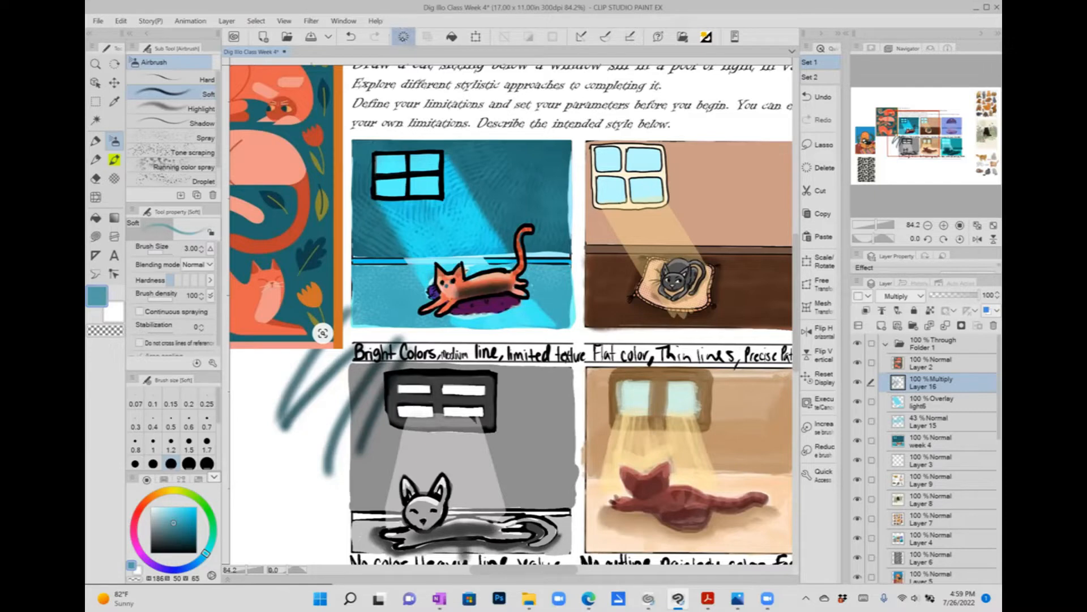
pyautogui.click(403, 36)
pyautogui.click(135, 463)
pyautogui.moveTo(454, 299)
pyautogui.mouseDown()
pyautogui.moveTo(518, 287)
pyautogui.moveTo(427, 306)
pyautogui.mouseUp()
pyautogui.moveTo(508, 290)
pyautogui.mouseDown()
pyautogui.moveTo(521, 284)
pyautogui.moveTo(529, 227)
pyautogui.moveTo(513, 299)
pyautogui.moveTo(427, 311)
pyautogui.moveTo(492, 314)
pyautogui.moveTo(530, 293)
pyautogui.mouseUp()
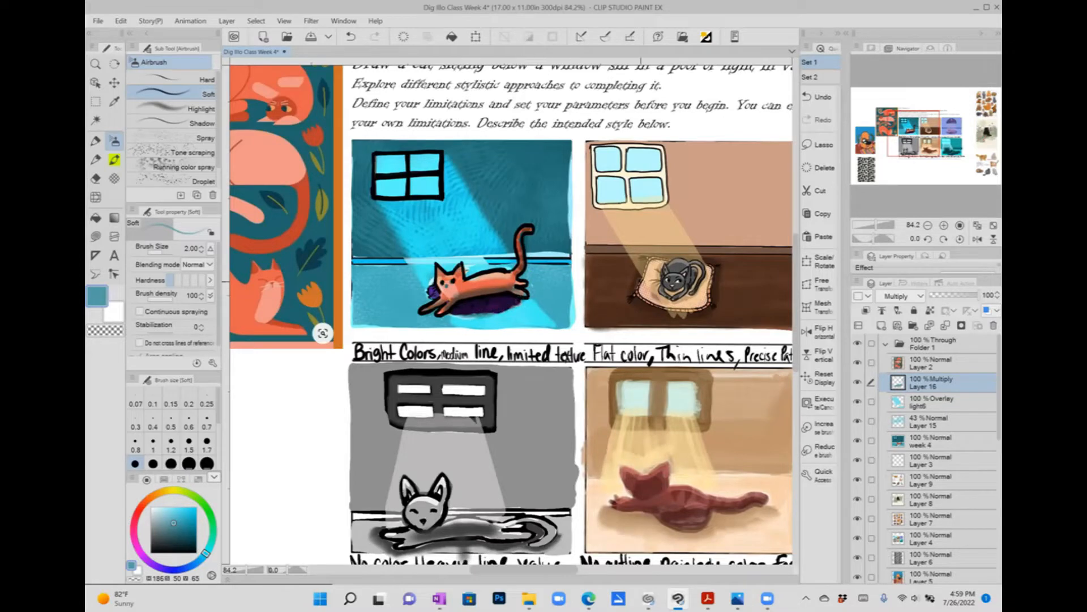
pyautogui.moveTo(979, 295); pyautogui.dragTo(959, 293)
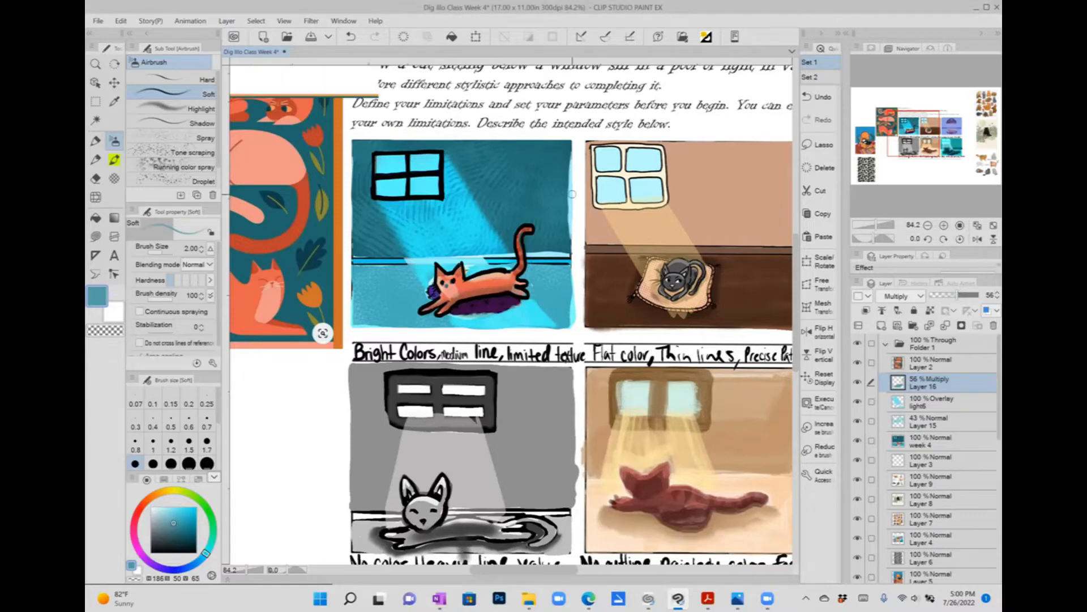
# Step: Switch to the class slideshow in the browser, advance it to the HOMEWORK slide, and leave full screen
pyautogui.scroll(-5, 572, 194)
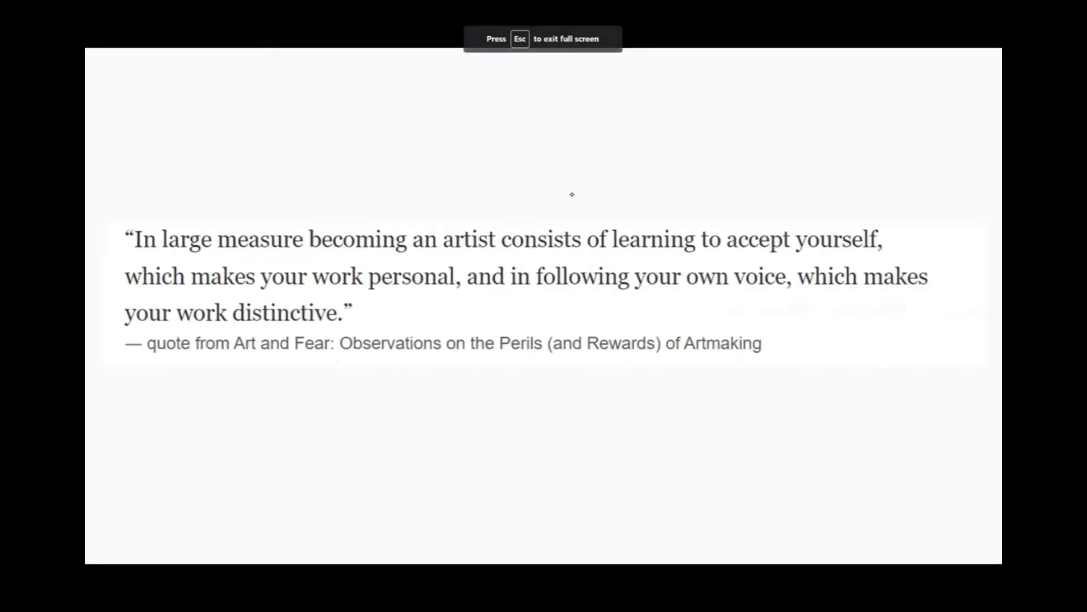
pyautogui.press('Right')
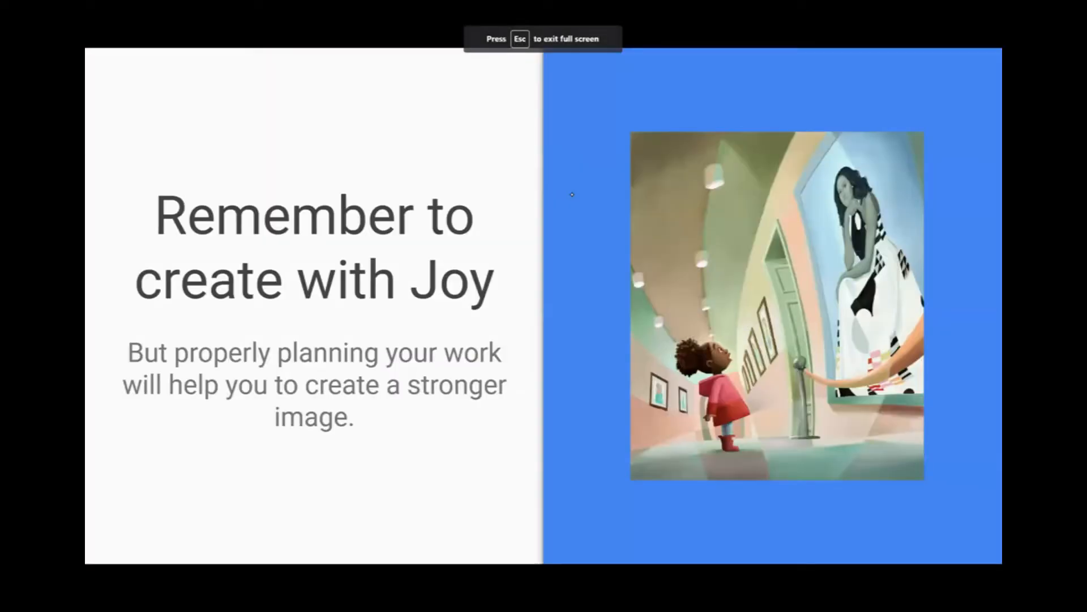
pyautogui.press('Right')
pyautogui.press('Right')
pyautogui.press('Right')
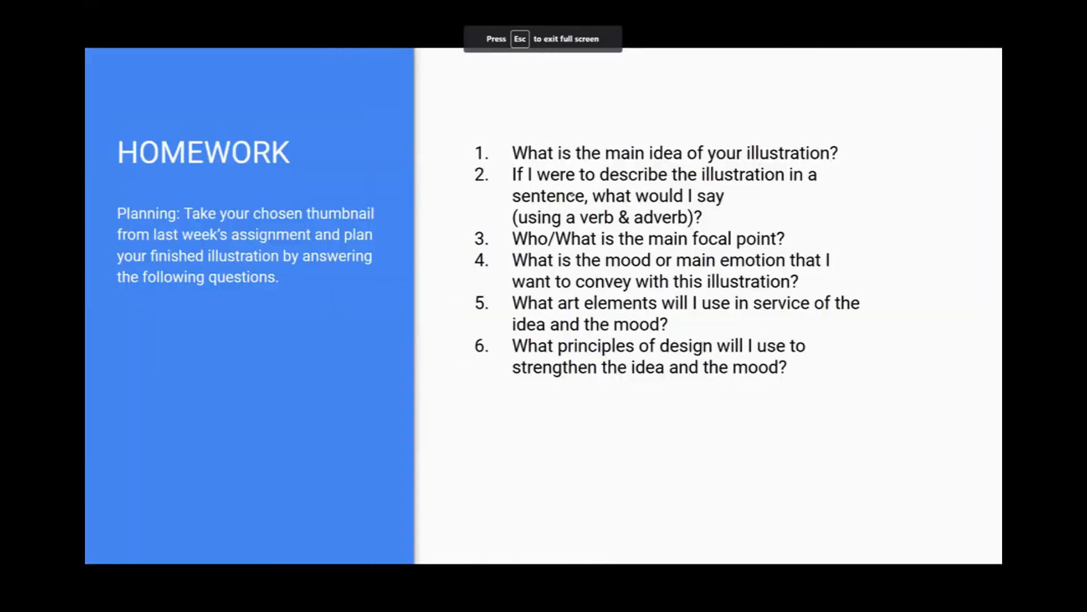
pyautogui.press('Escape')
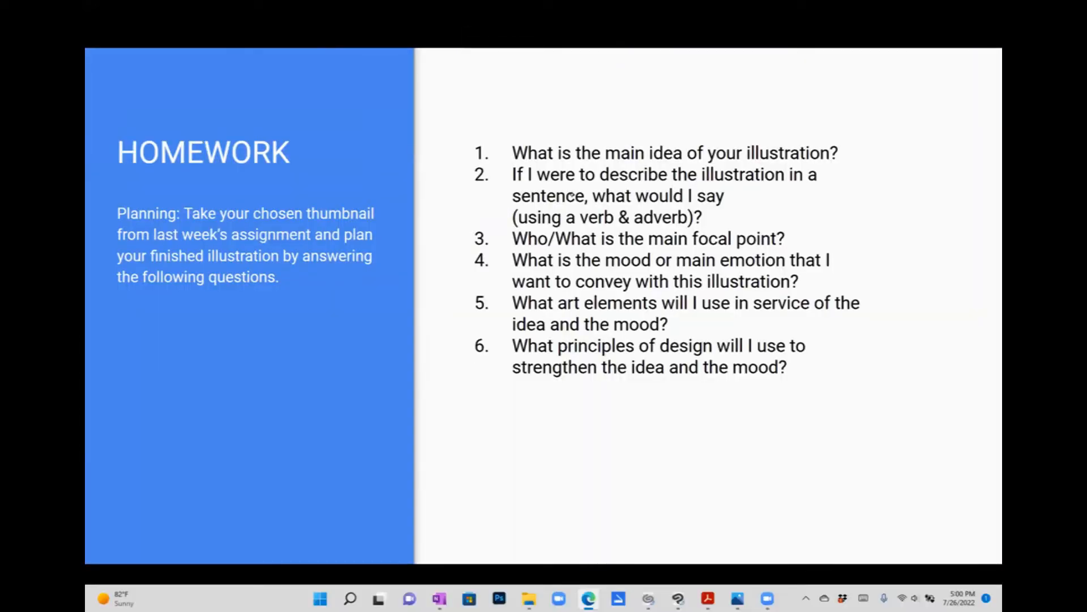